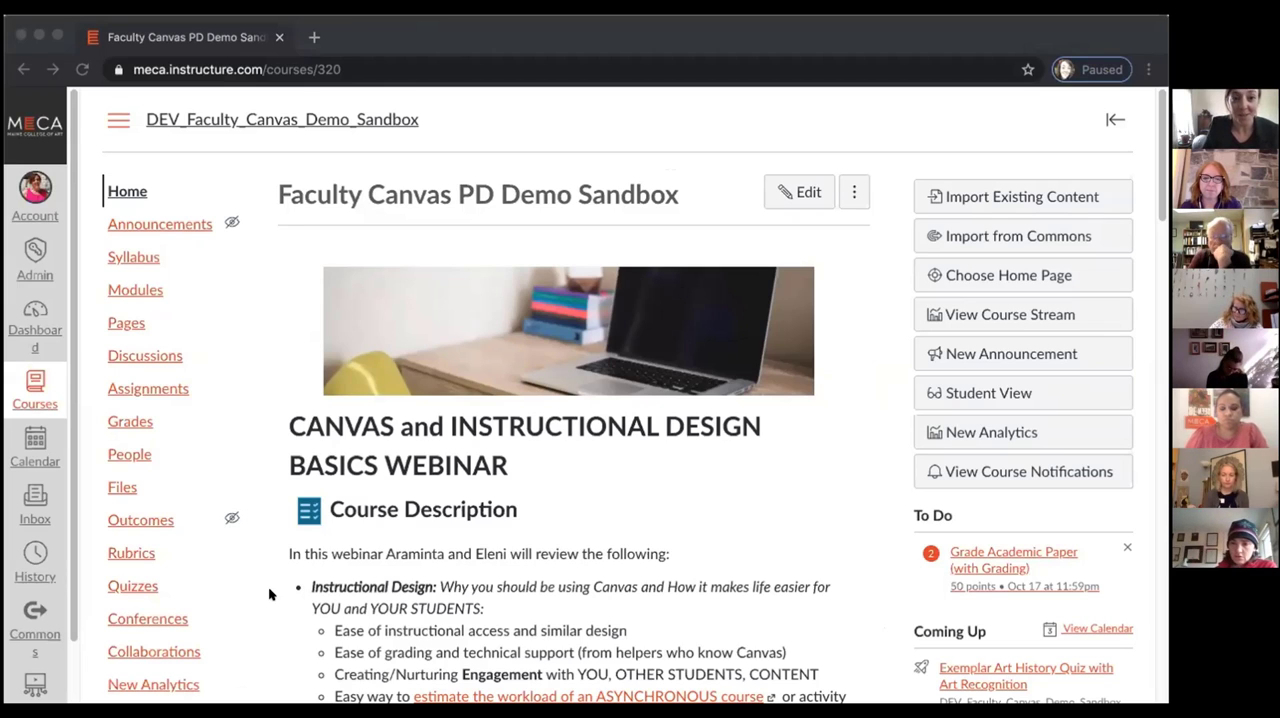
# Log out of the current Canvas account
pyautogui.click(350, 24)
pyautogui.moveTo(350, 24); pyautogui.dragTo(349, 11)
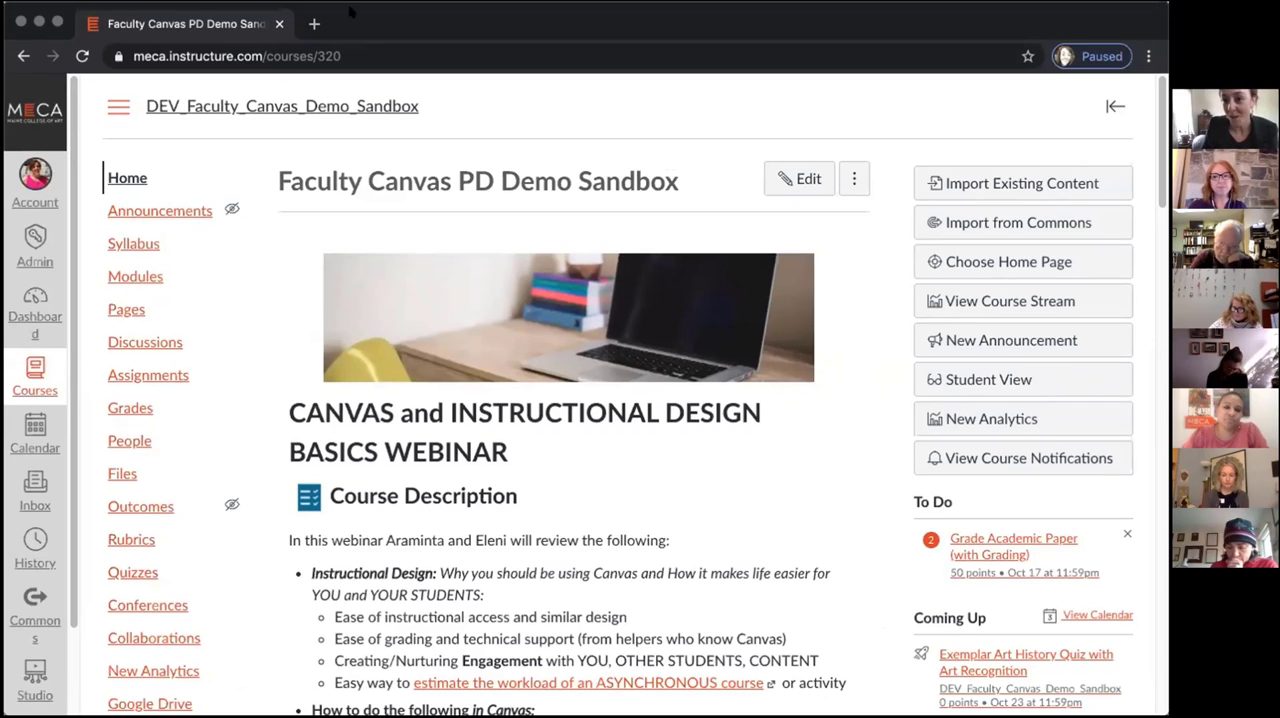
pyautogui.click(43, 204)
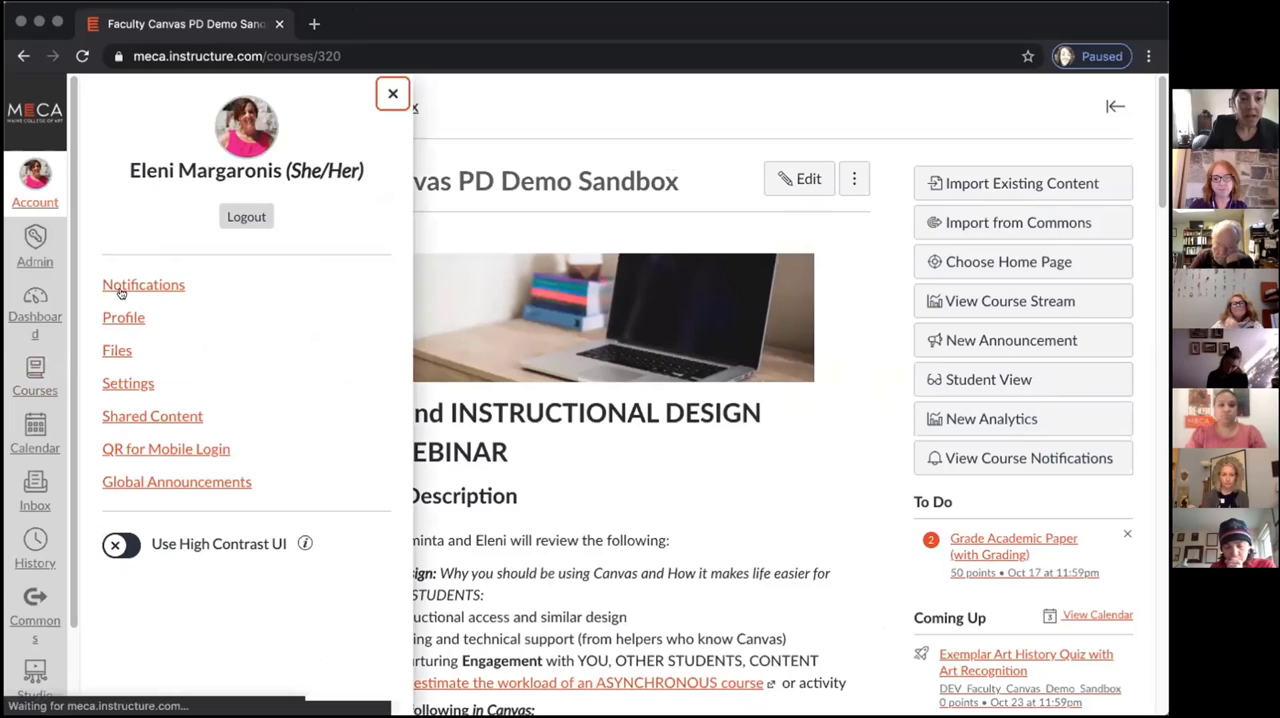
pyautogui.click(246, 216)
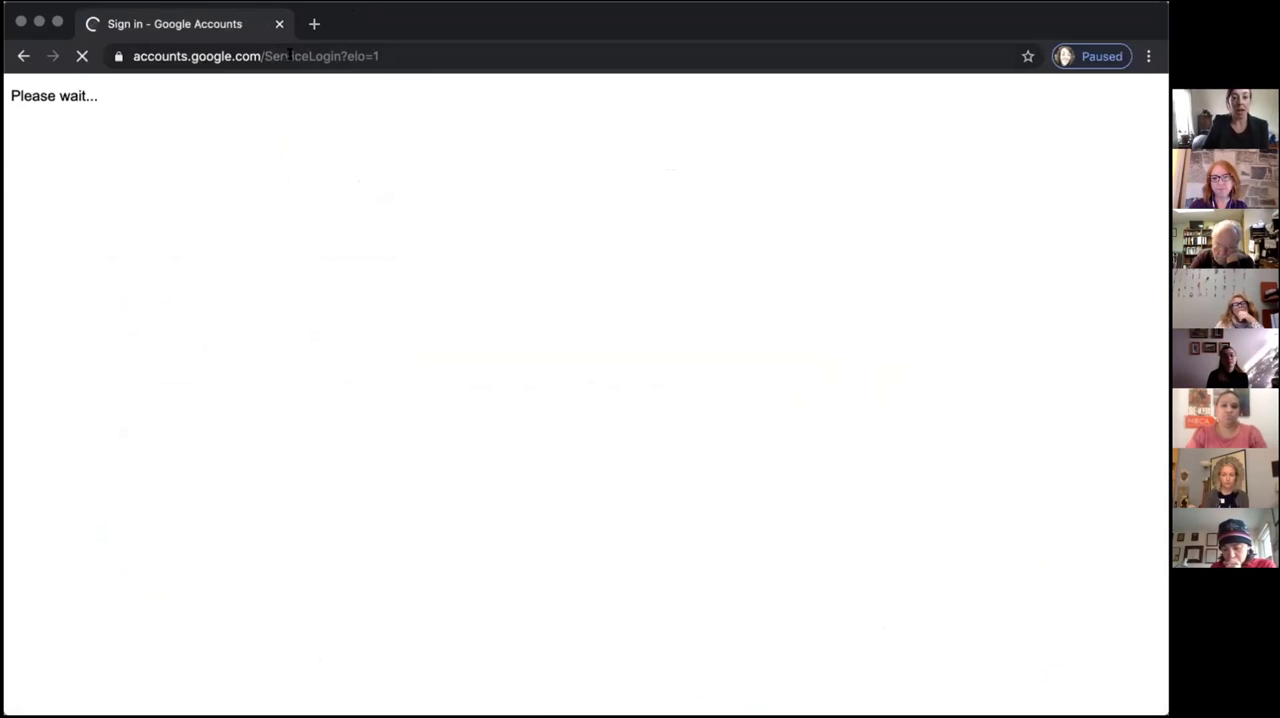
# Go to meca.instructure.com and sign in with the MECA Google account, submitting the account password
pyautogui.click(297, 53)
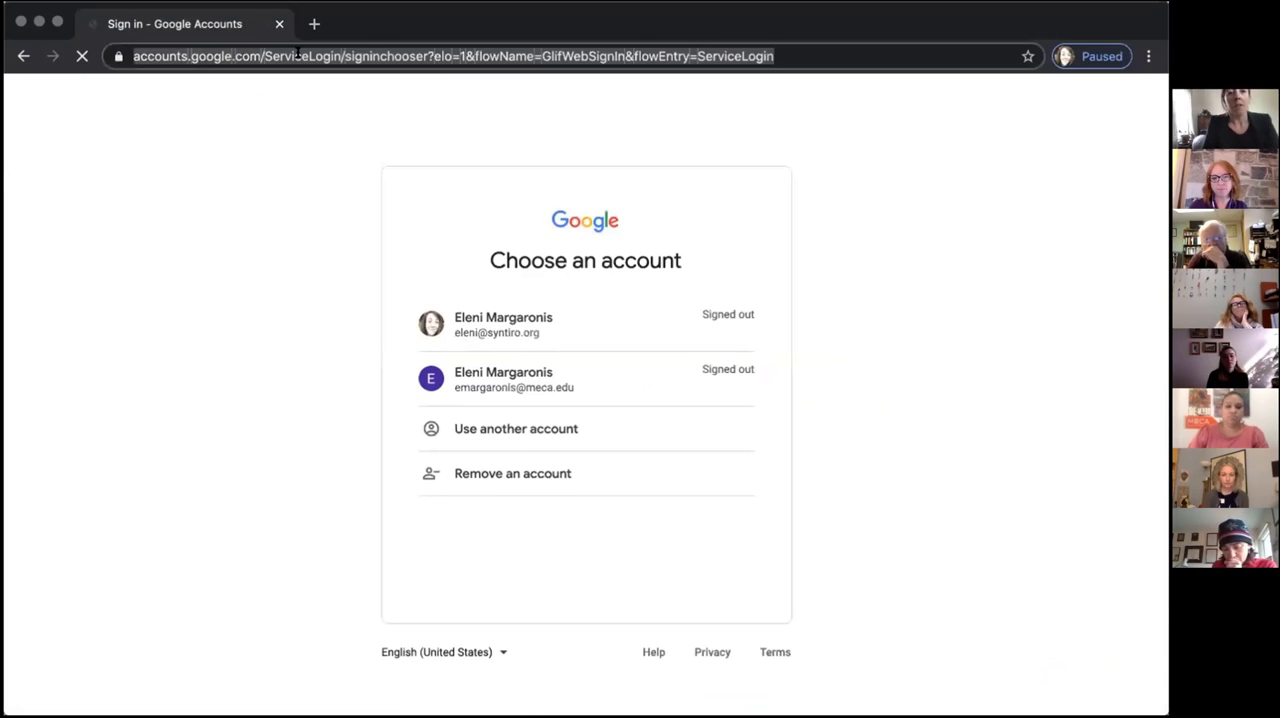
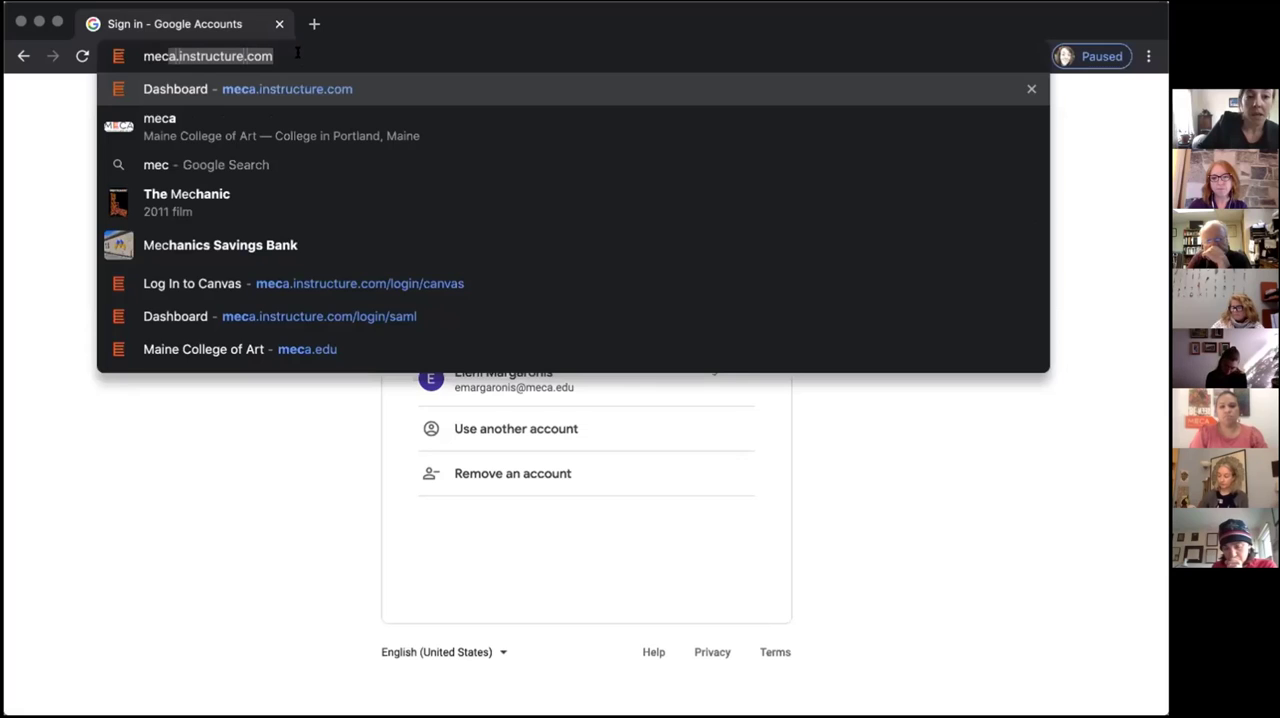
pyautogui.press('Return')
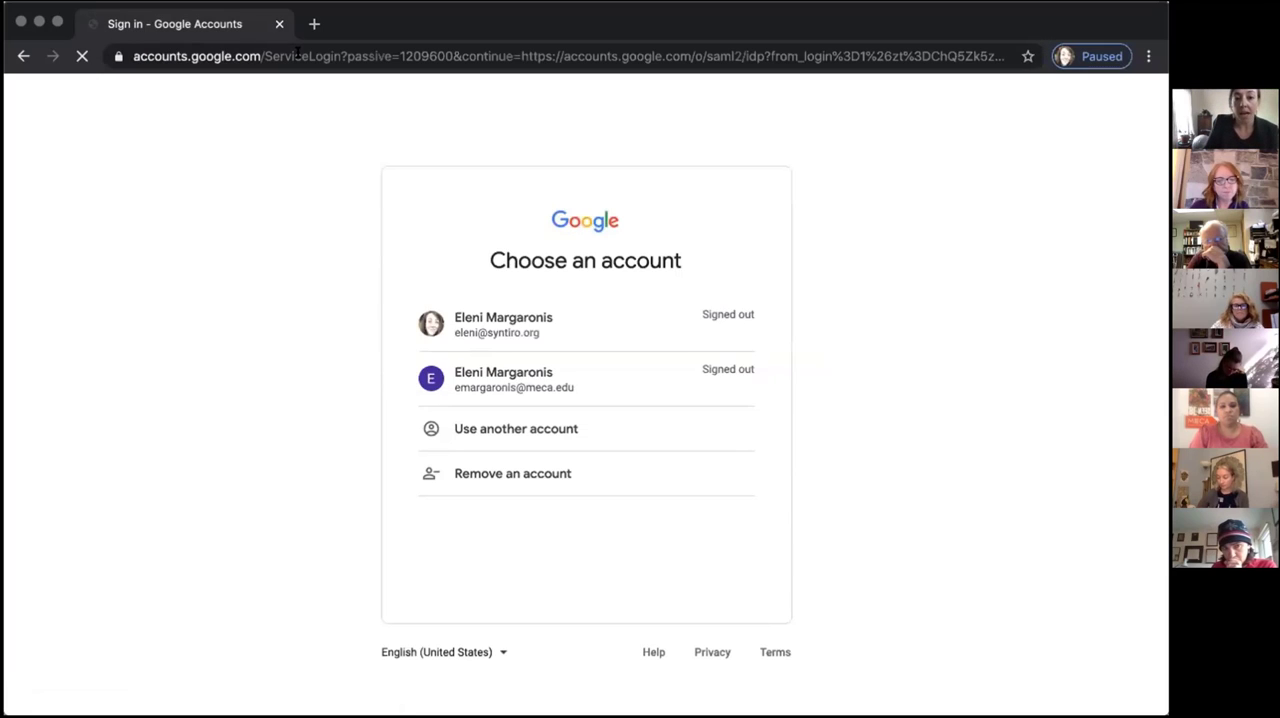
pyautogui.click(694, 369)
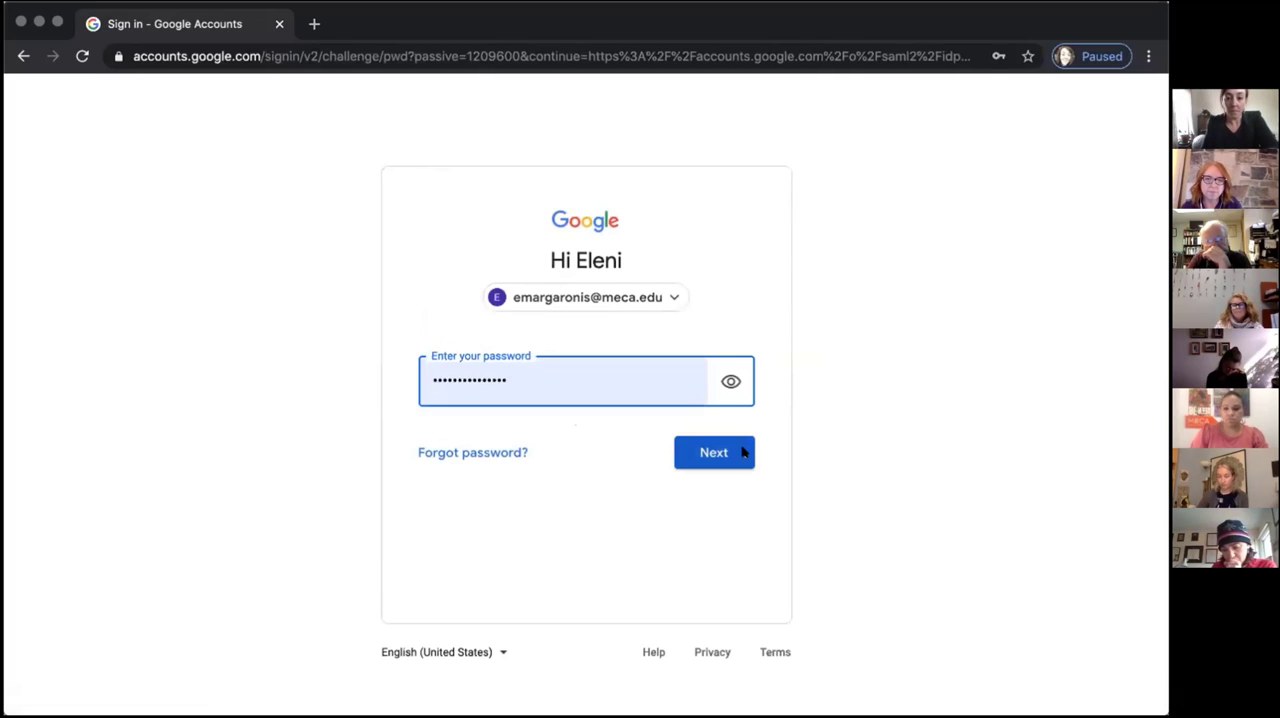
pyautogui.click(744, 453)
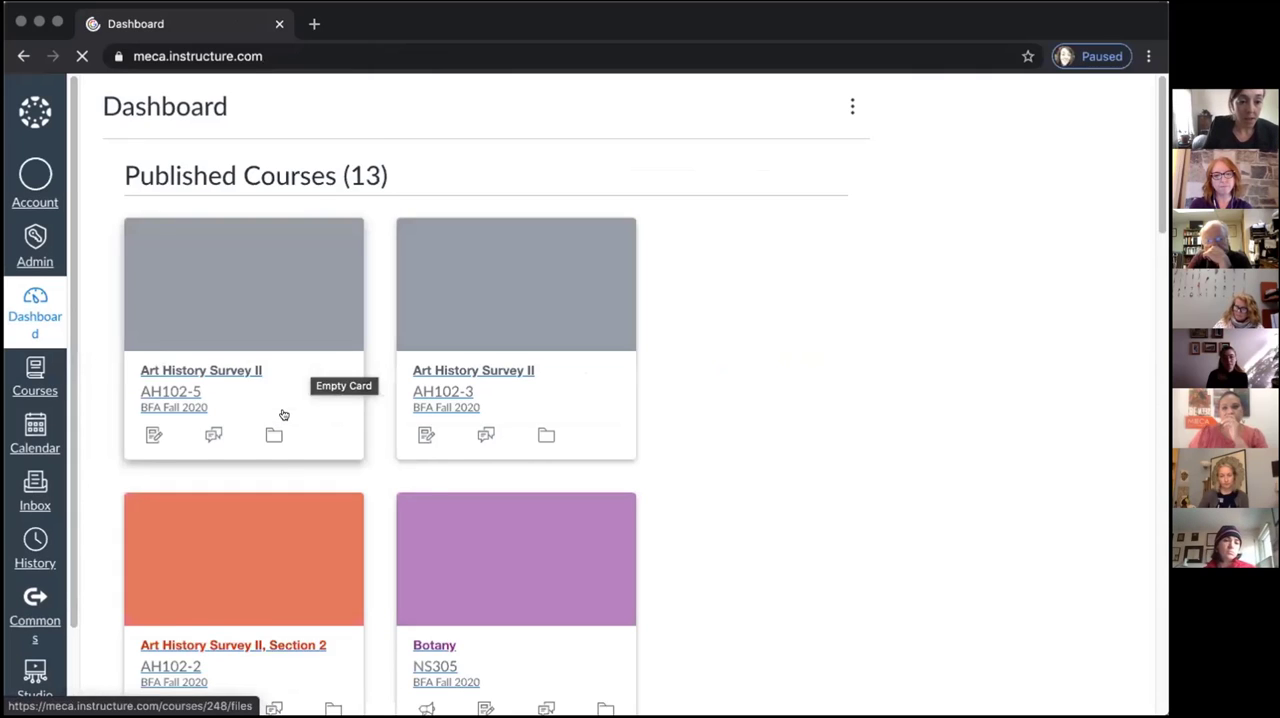
# Open the Faculty Canvas PD Demo Sandbox course from the dashboard
pyautogui.scroll(-10, 283, 414)
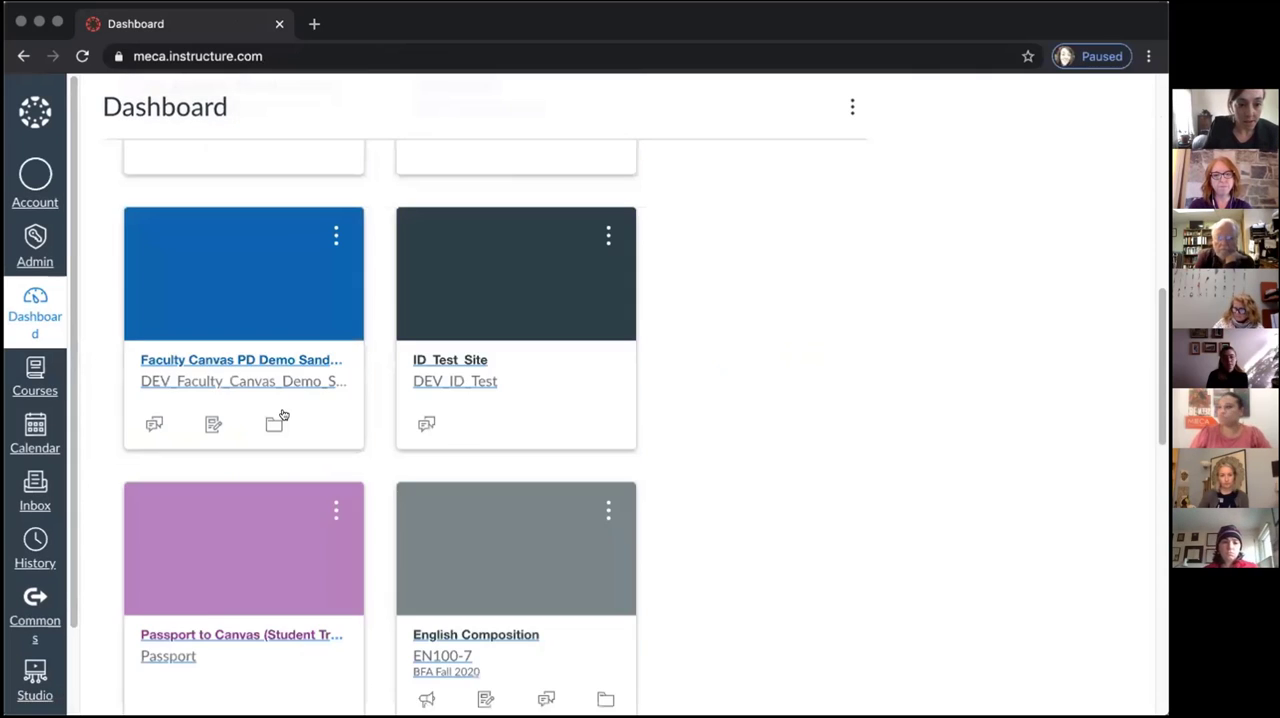
pyautogui.scroll(-4, 284, 415)
pyautogui.scroll(2, 286, 417)
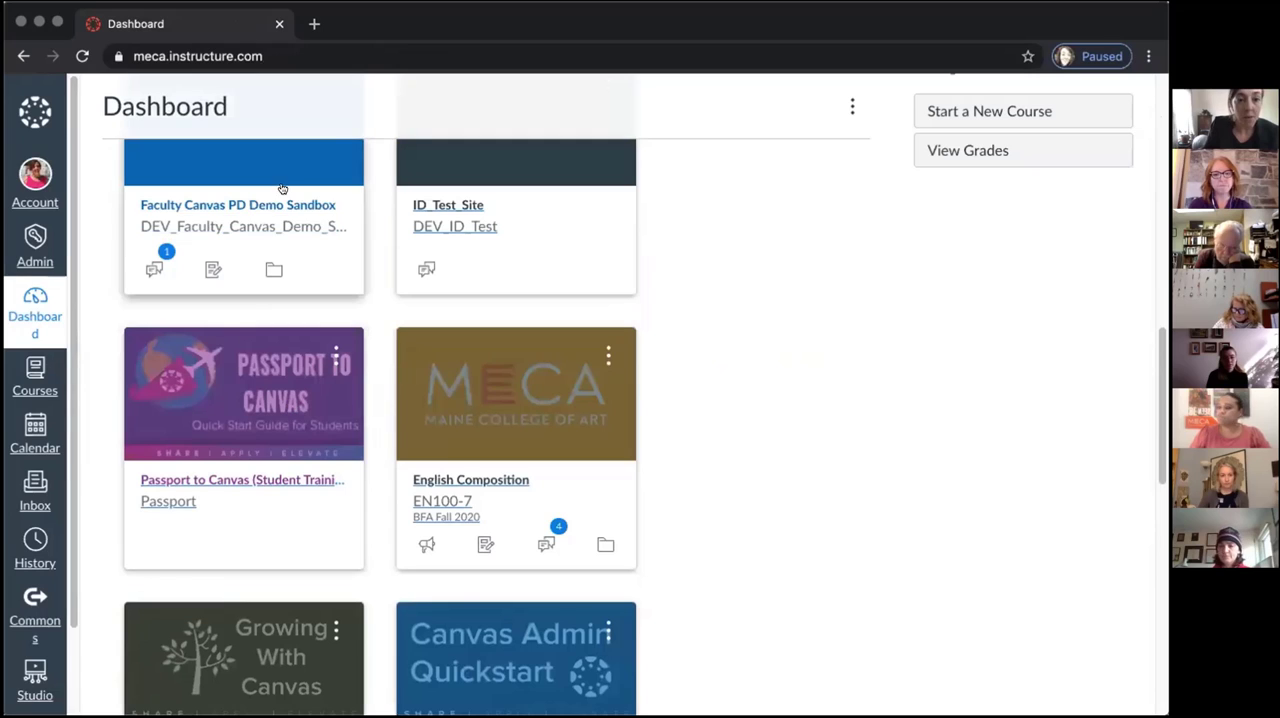
pyautogui.scroll(1, 268, 206)
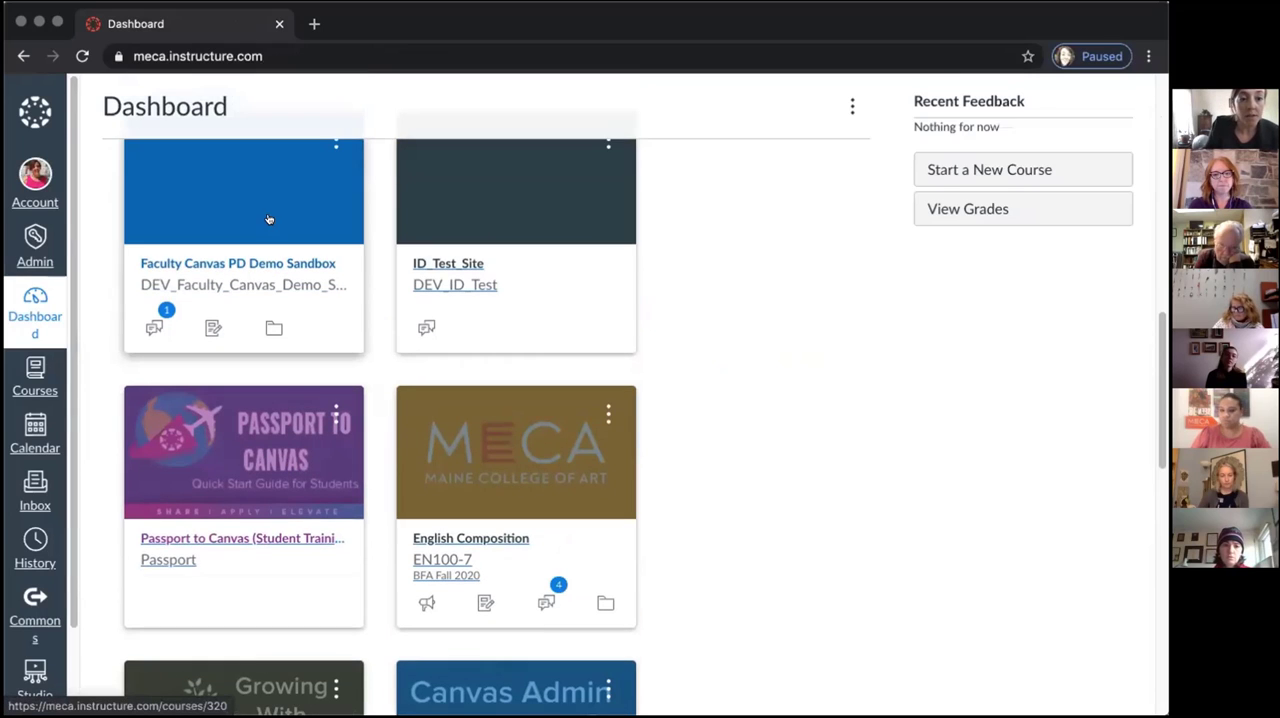
pyautogui.click(294, 259)
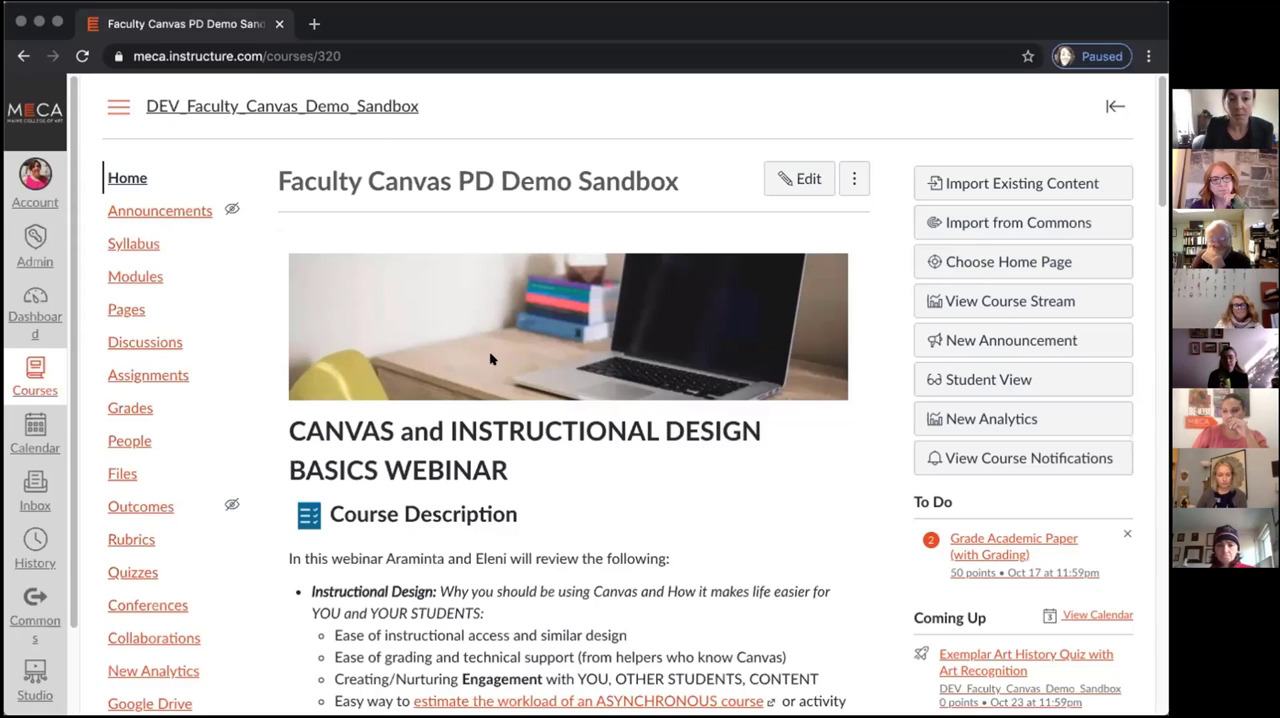
# Review the course description on the sandbox home page and open the page for editing
pyautogui.scroll(-2, 394, 349)
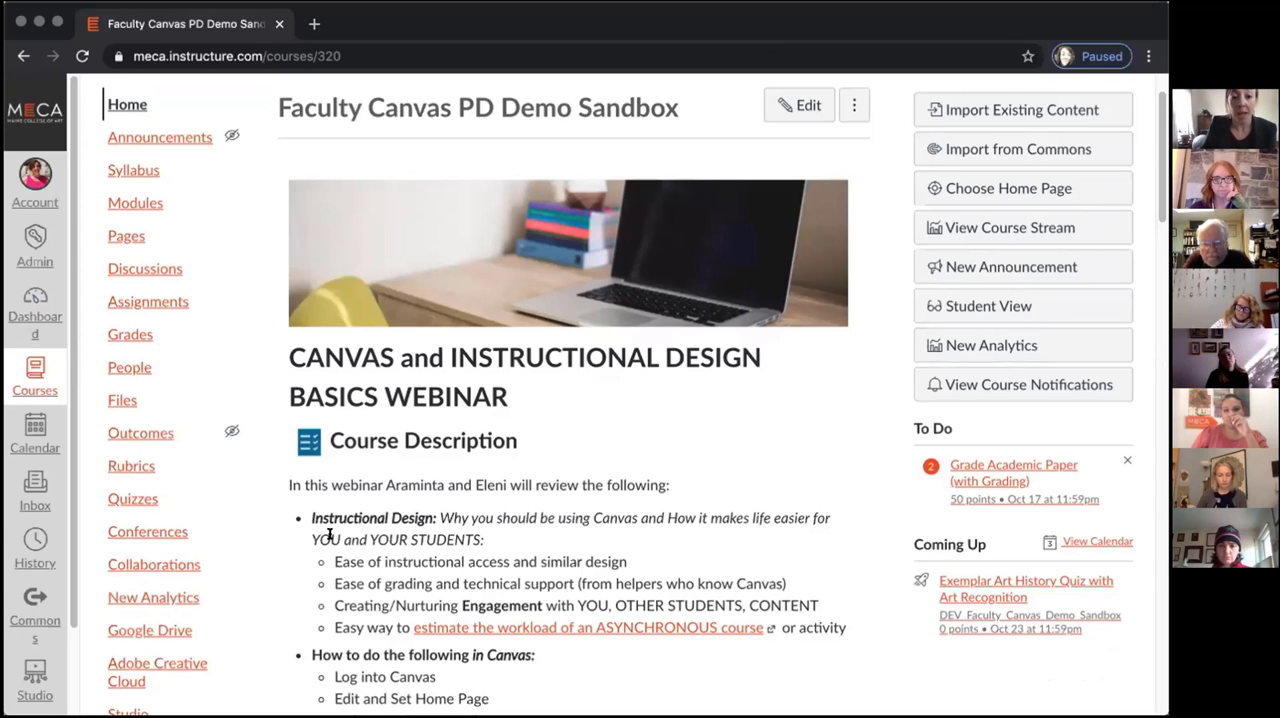
pyautogui.scroll(-2, 329, 531)
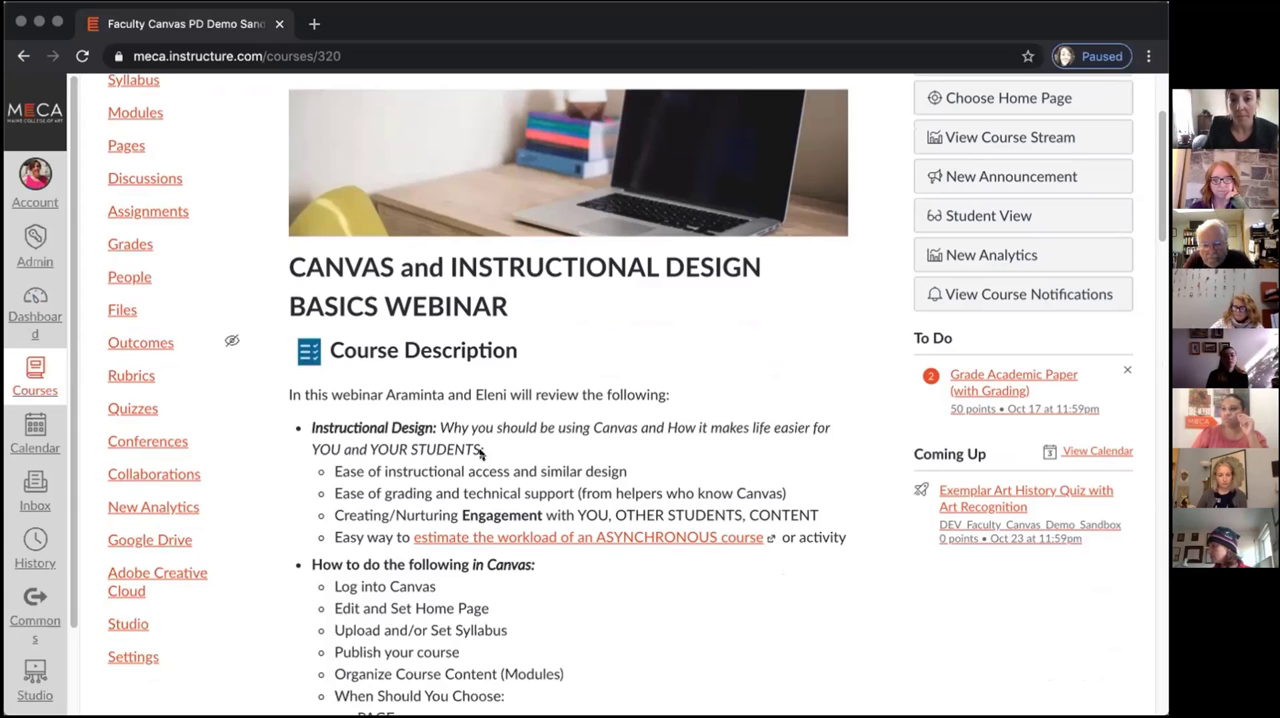
pyautogui.scroll(-3, 570, 420)
pyautogui.scroll(7, 570, 420)
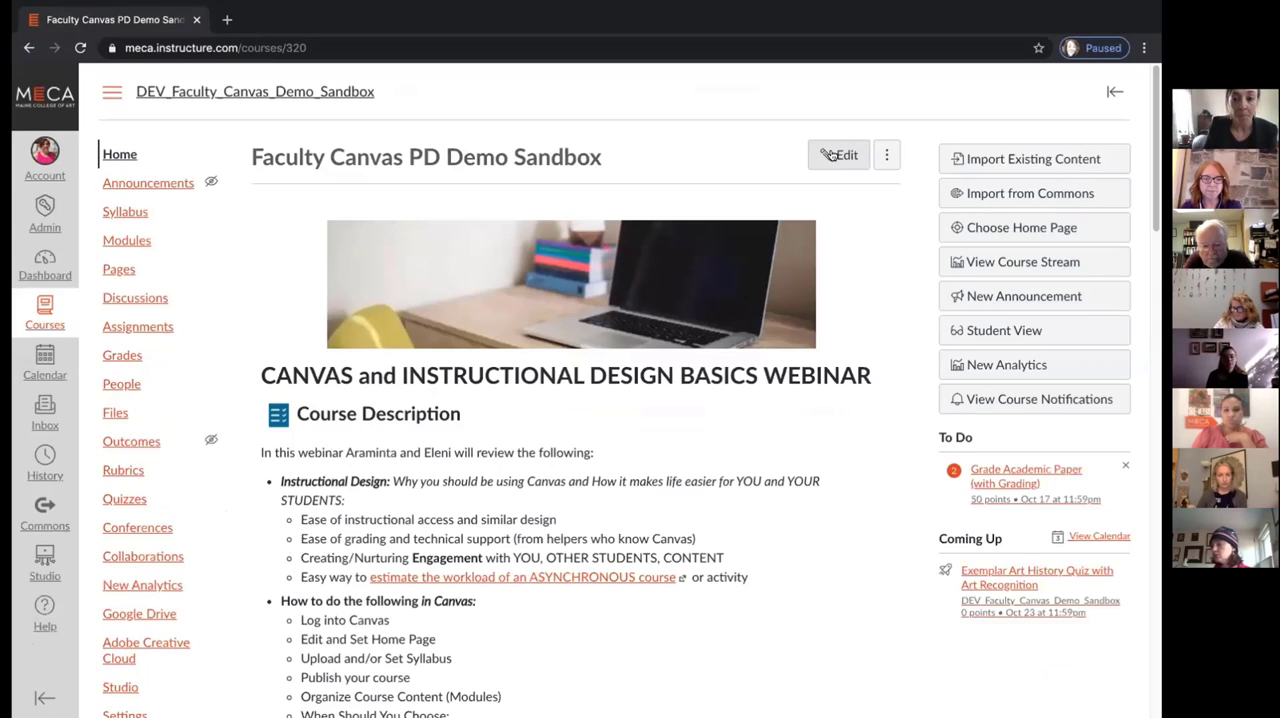
pyautogui.click(838, 155)
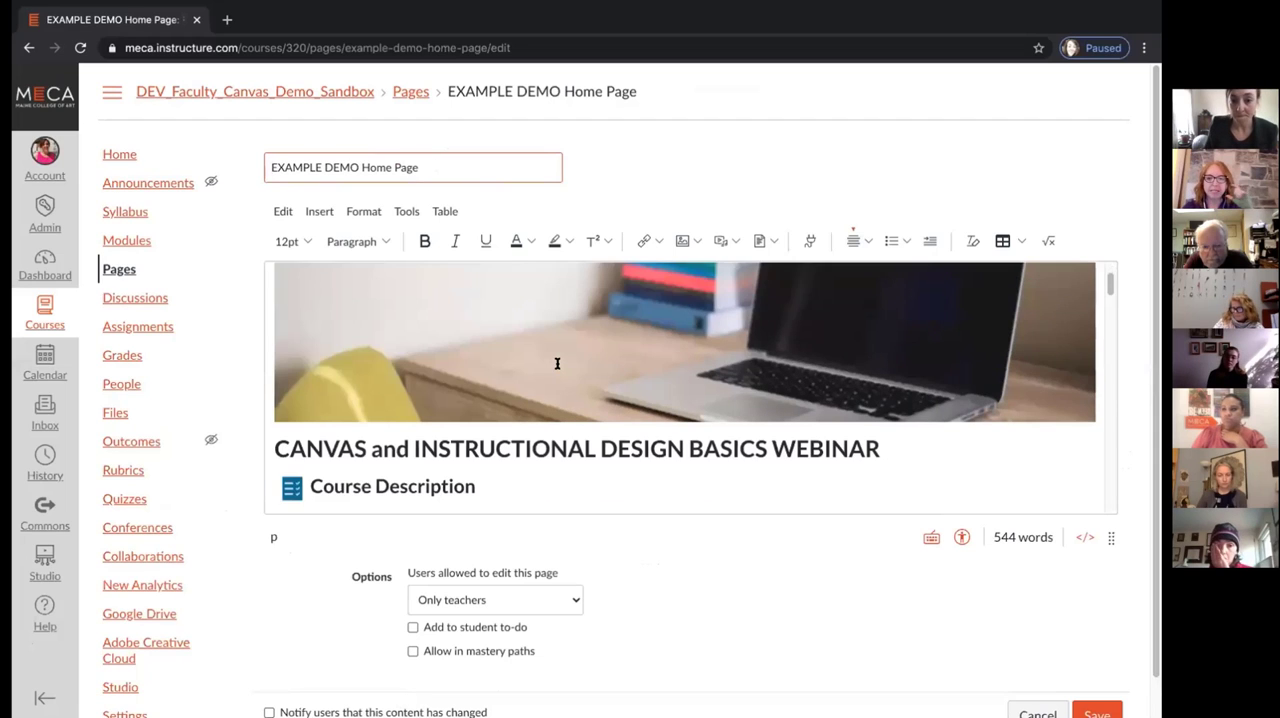
# Add an empty line directly below the Faculty Introduction heading in the home page content
pyautogui.scroll(-1, 557, 369)
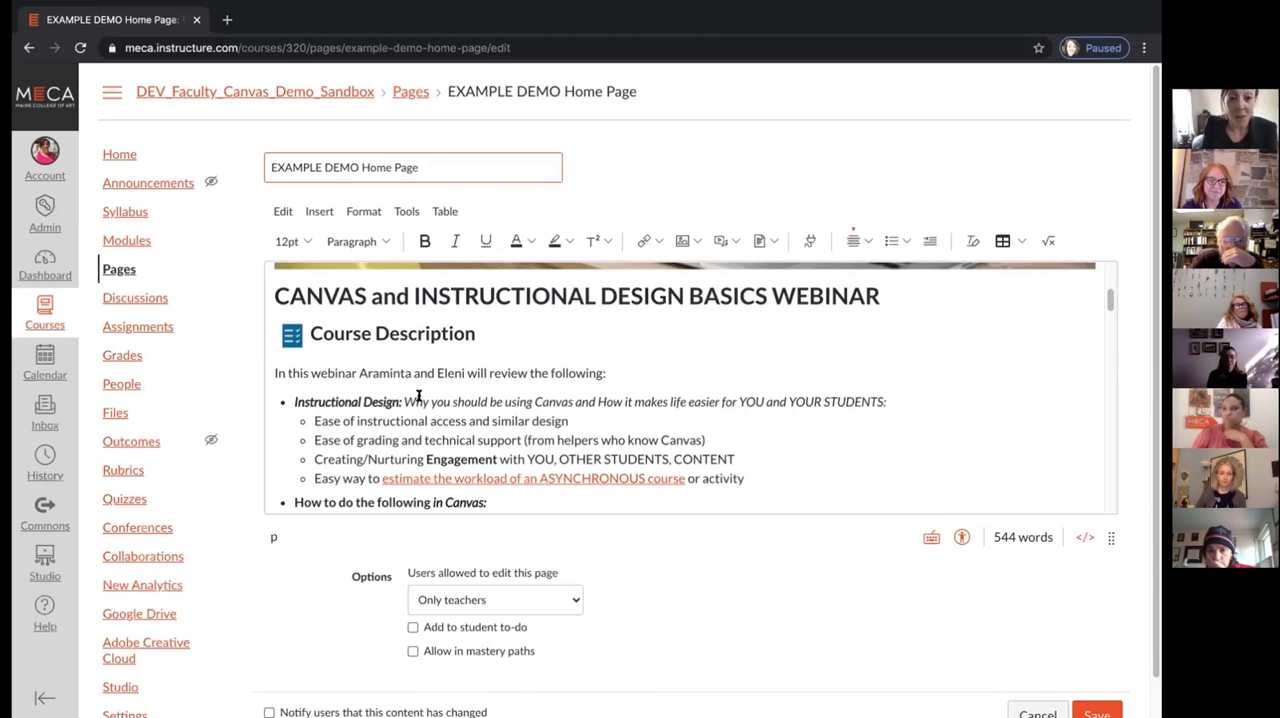
pyautogui.scroll(-1, 410, 400)
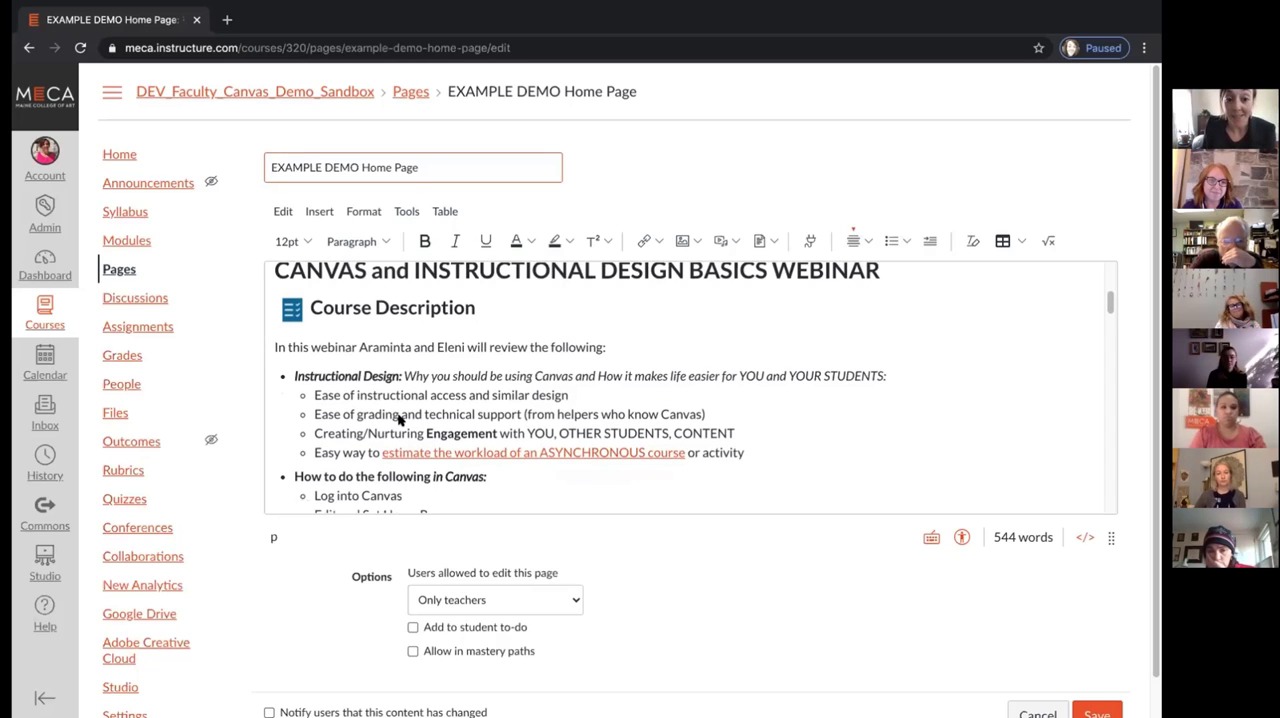
pyautogui.scroll(-5, 405, 400)
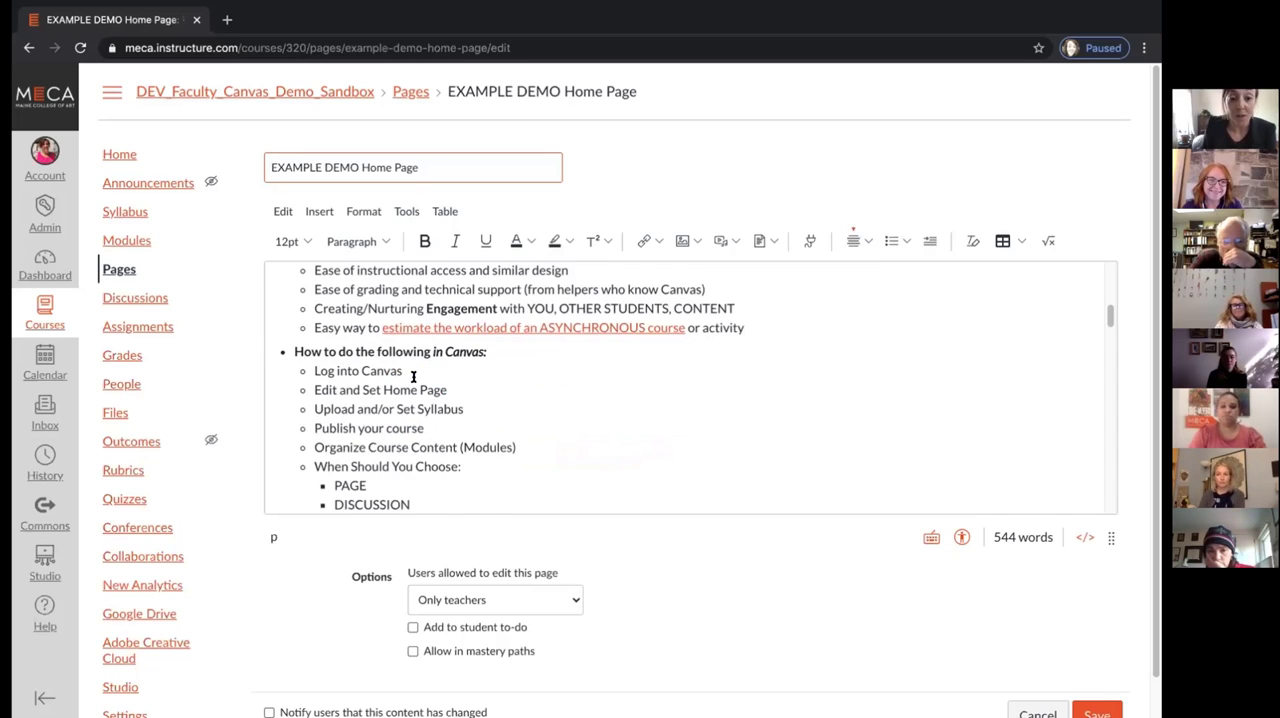
pyautogui.scroll(-18, 413, 376)
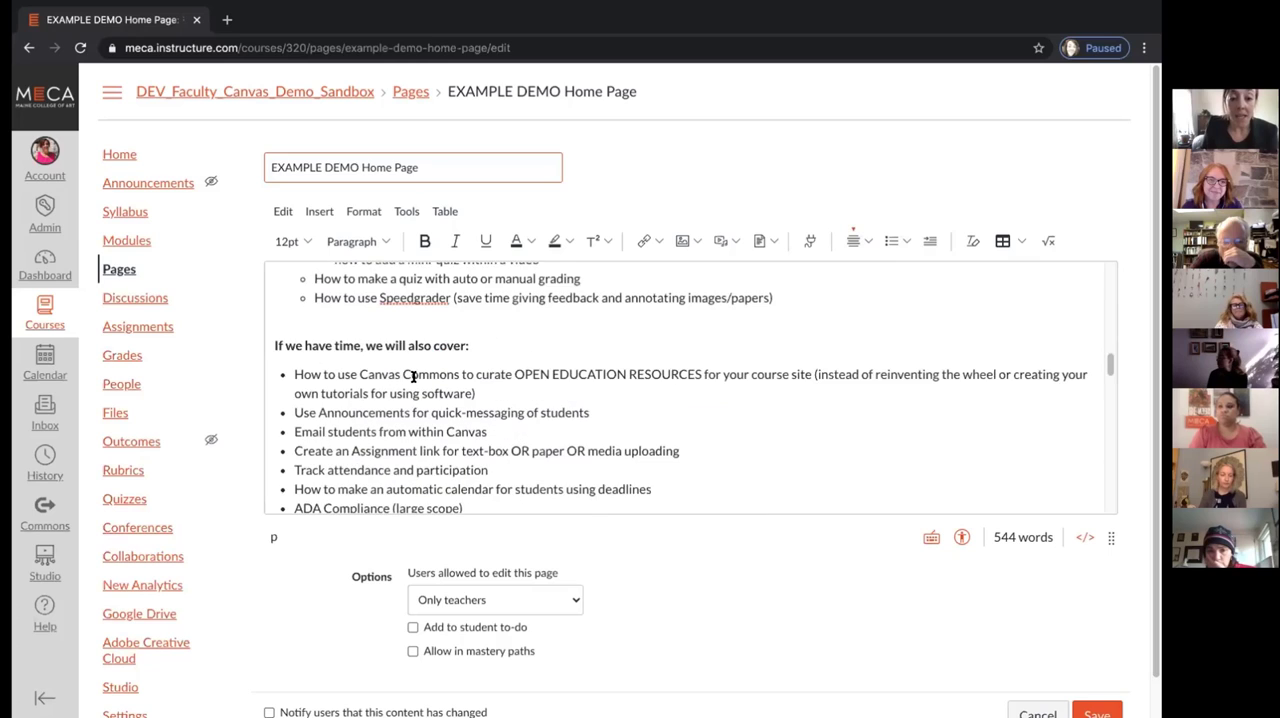
pyautogui.scroll(-1, 413, 376)
pyautogui.scroll(-9, 413, 376)
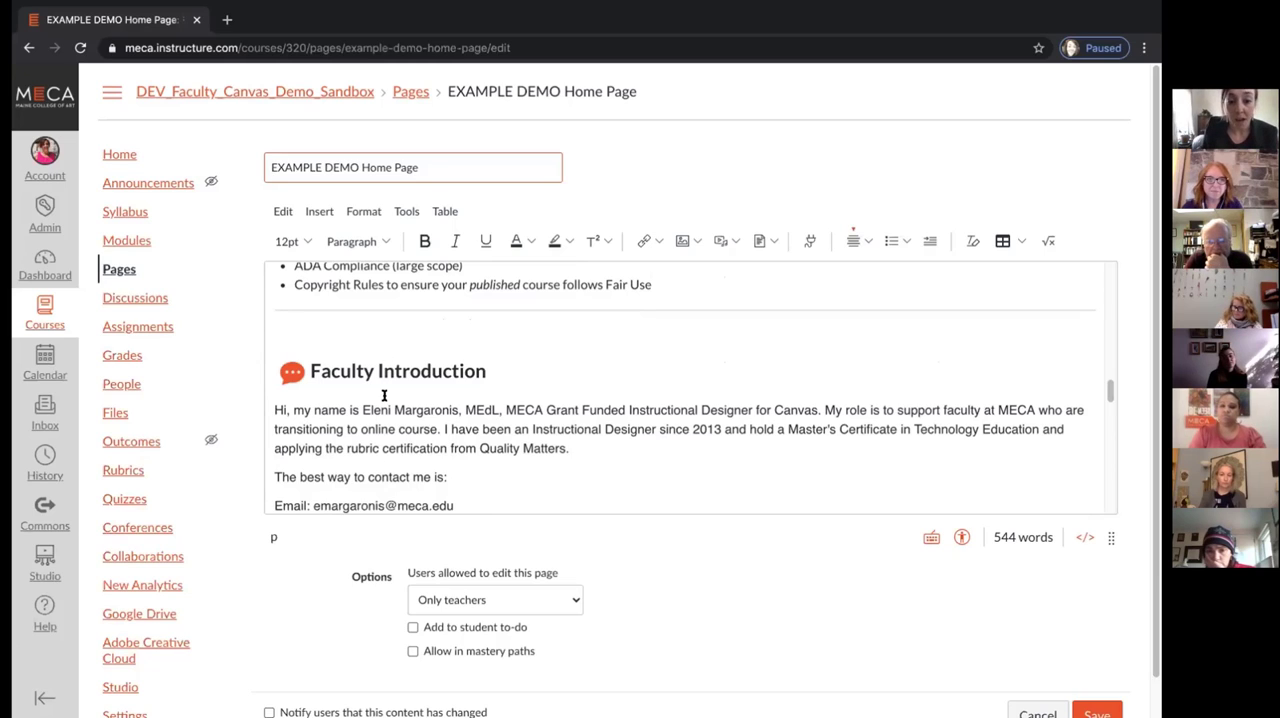
pyautogui.scroll(-1, 451, 478)
pyautogui.click(457, 468)
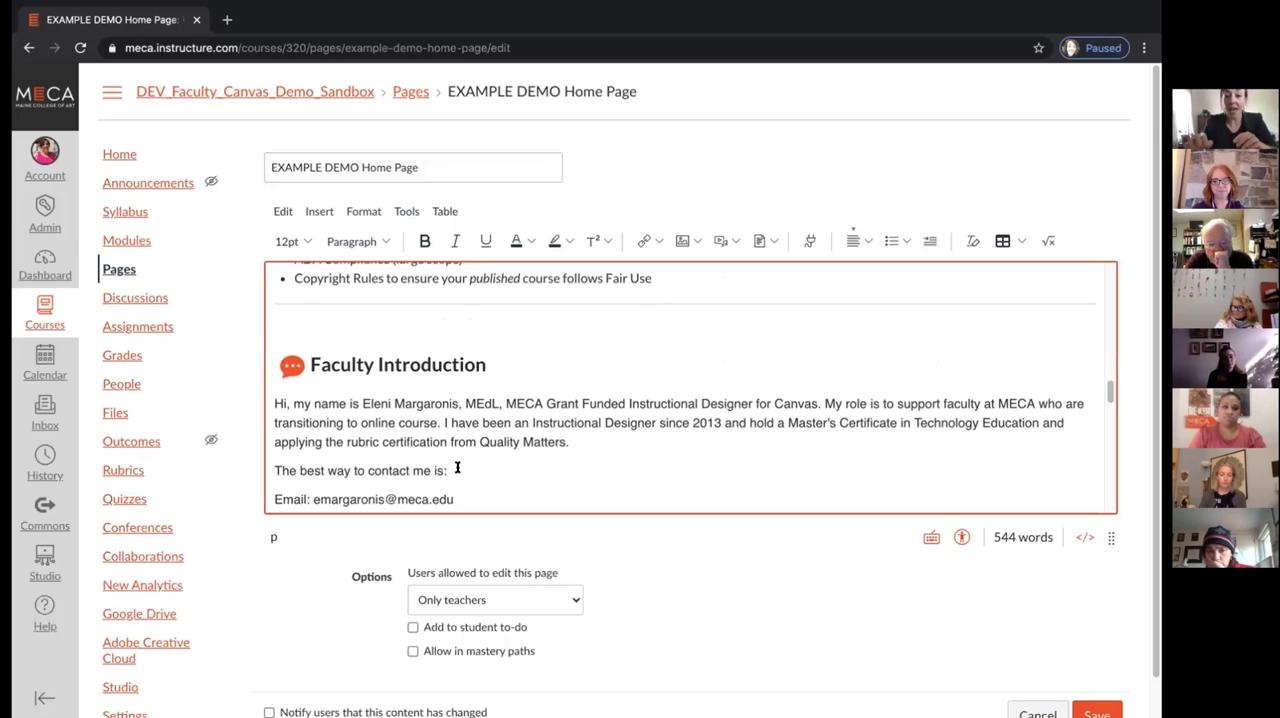
pyautogui.scroll(-3, 457, 468)
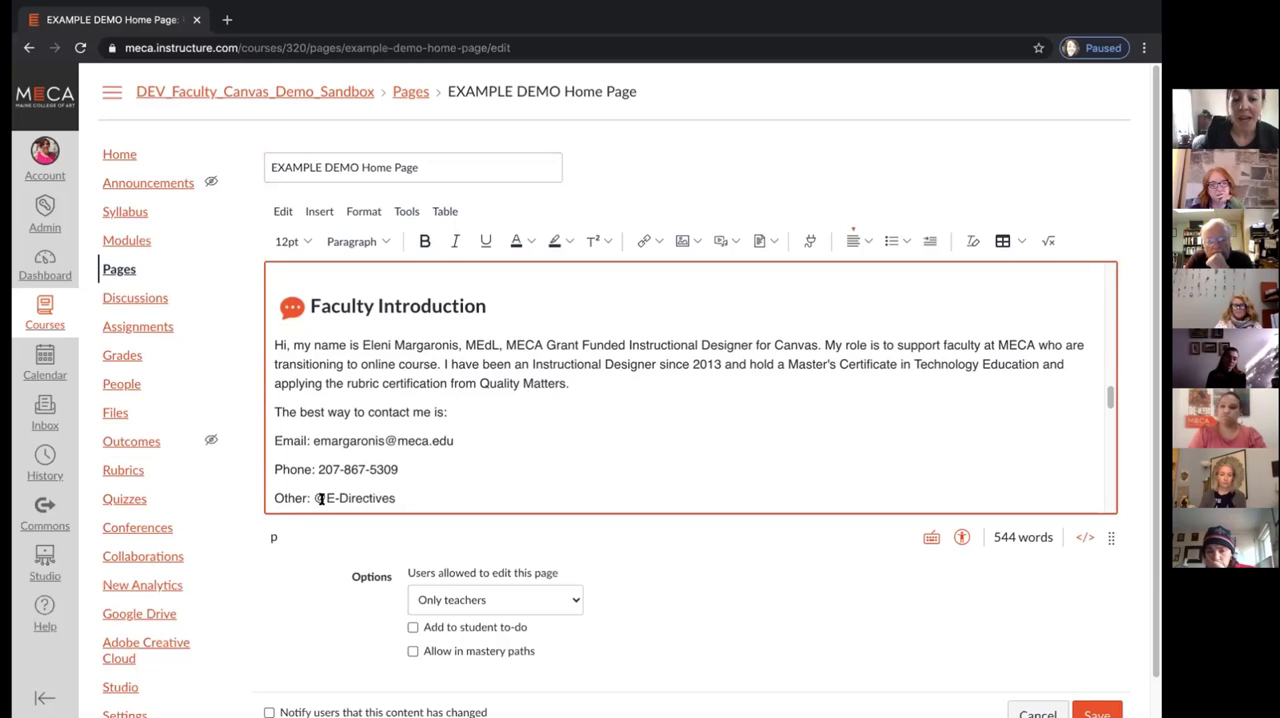
pyautogui.click(498, 318)
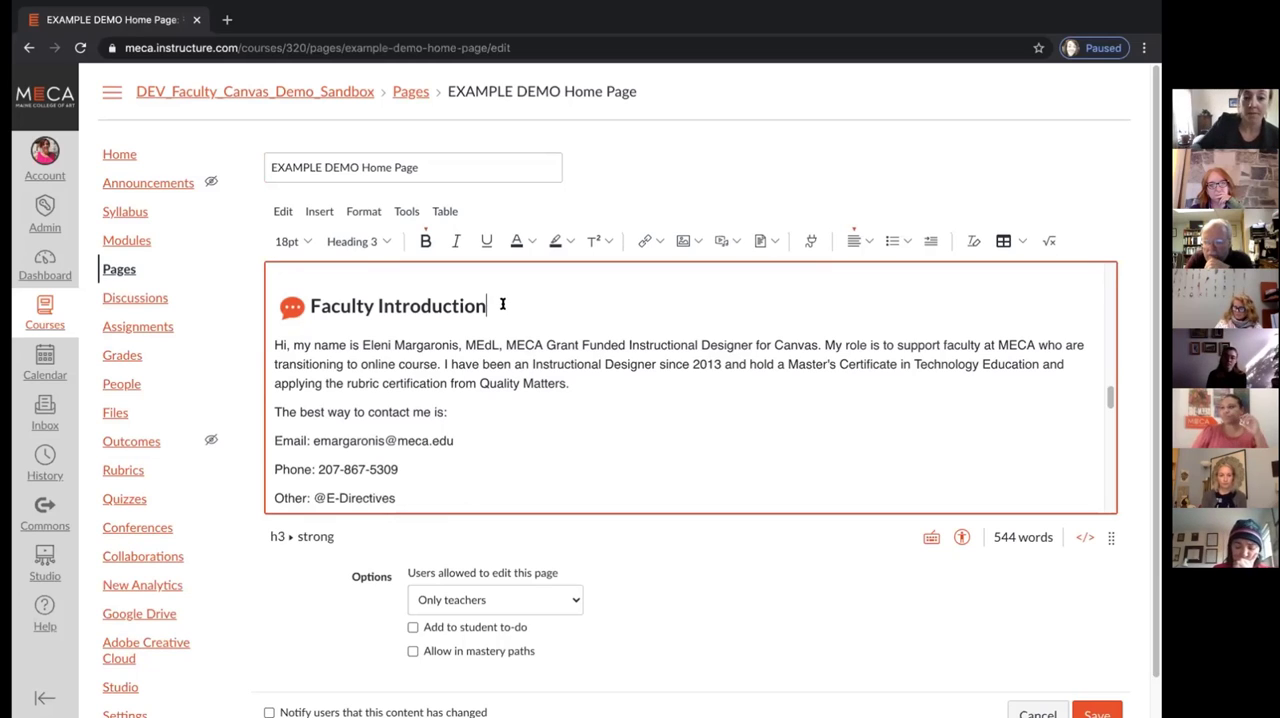
pyautogui.press('Return')
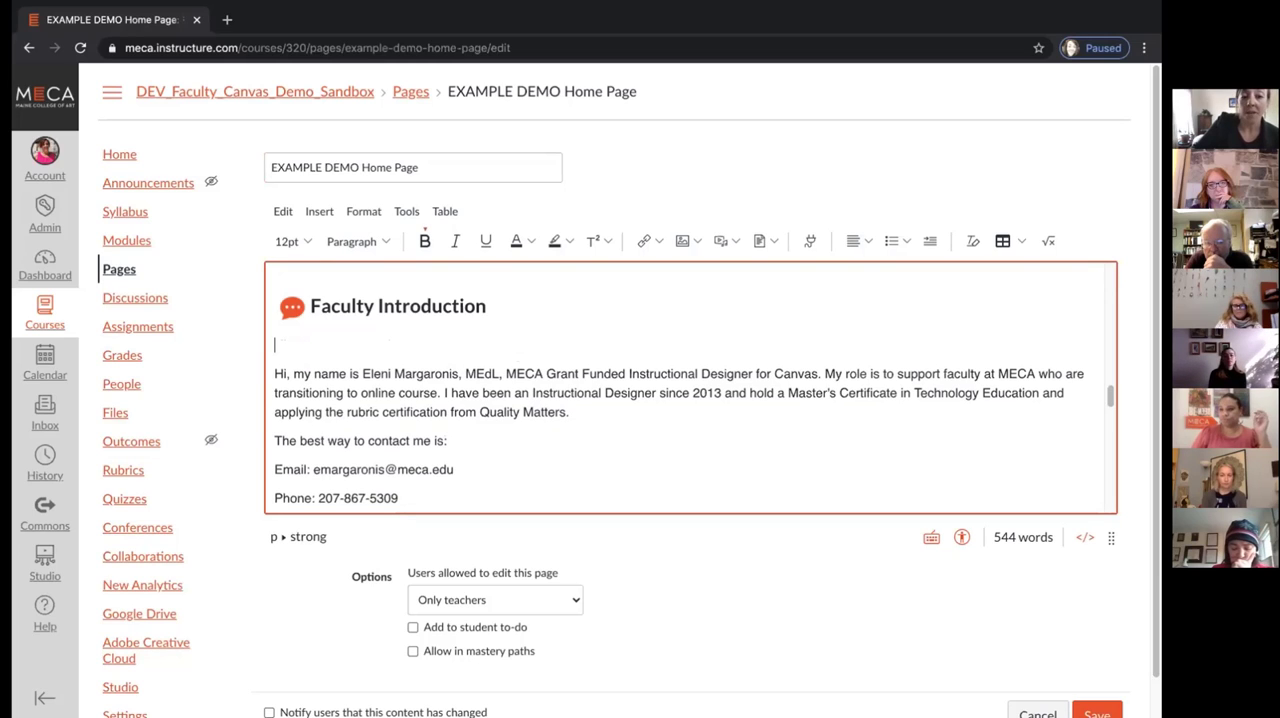
pyautogui.click(682, 242)
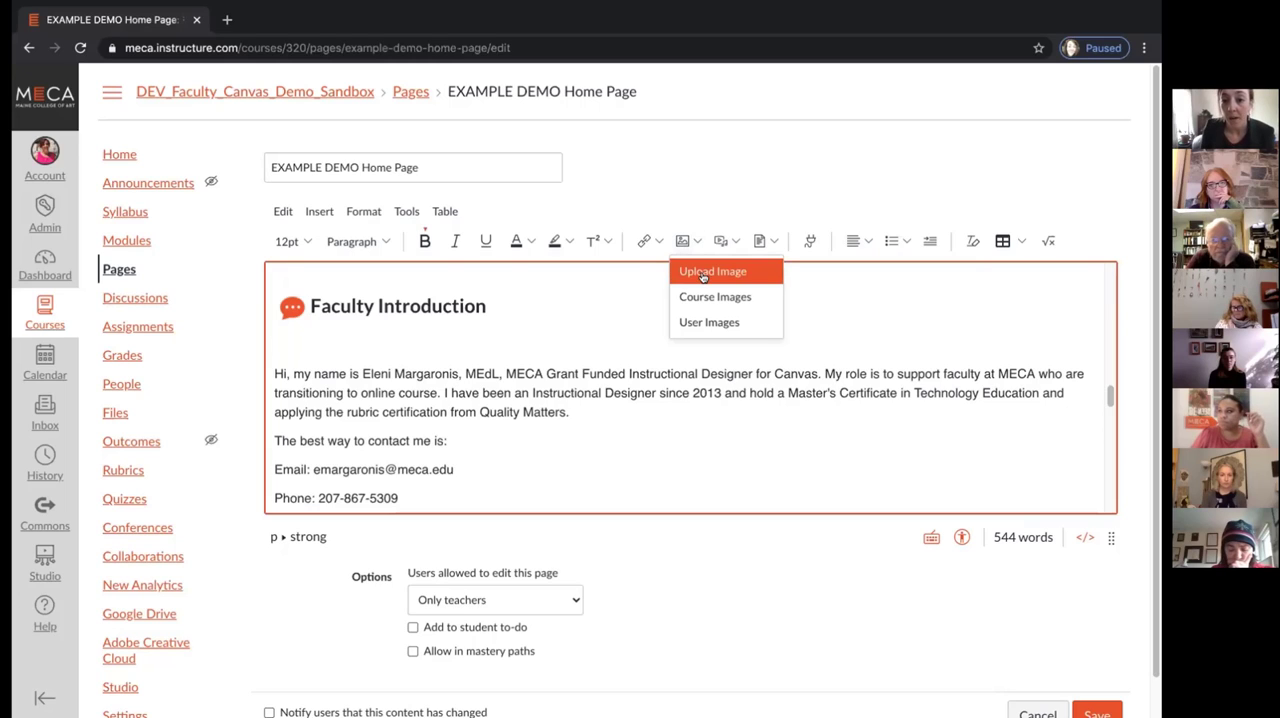
pyautogui.click(706, 270)
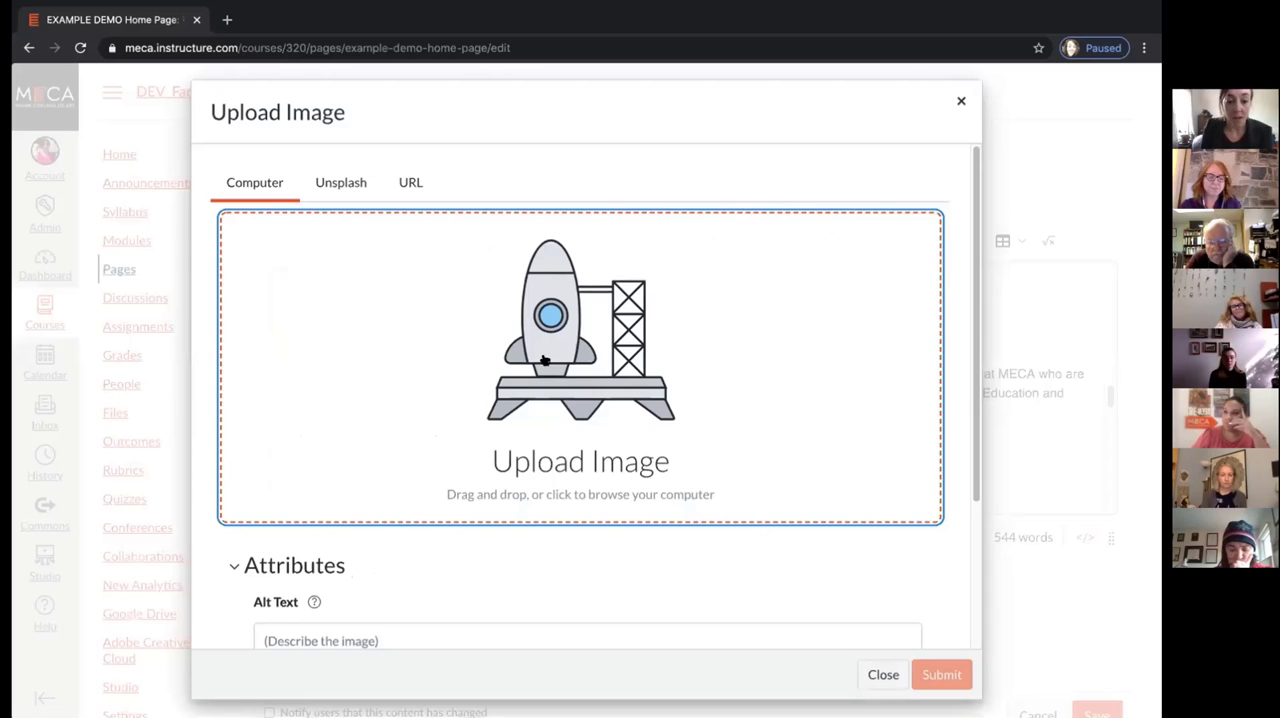
pyautogui.click(860, 436)
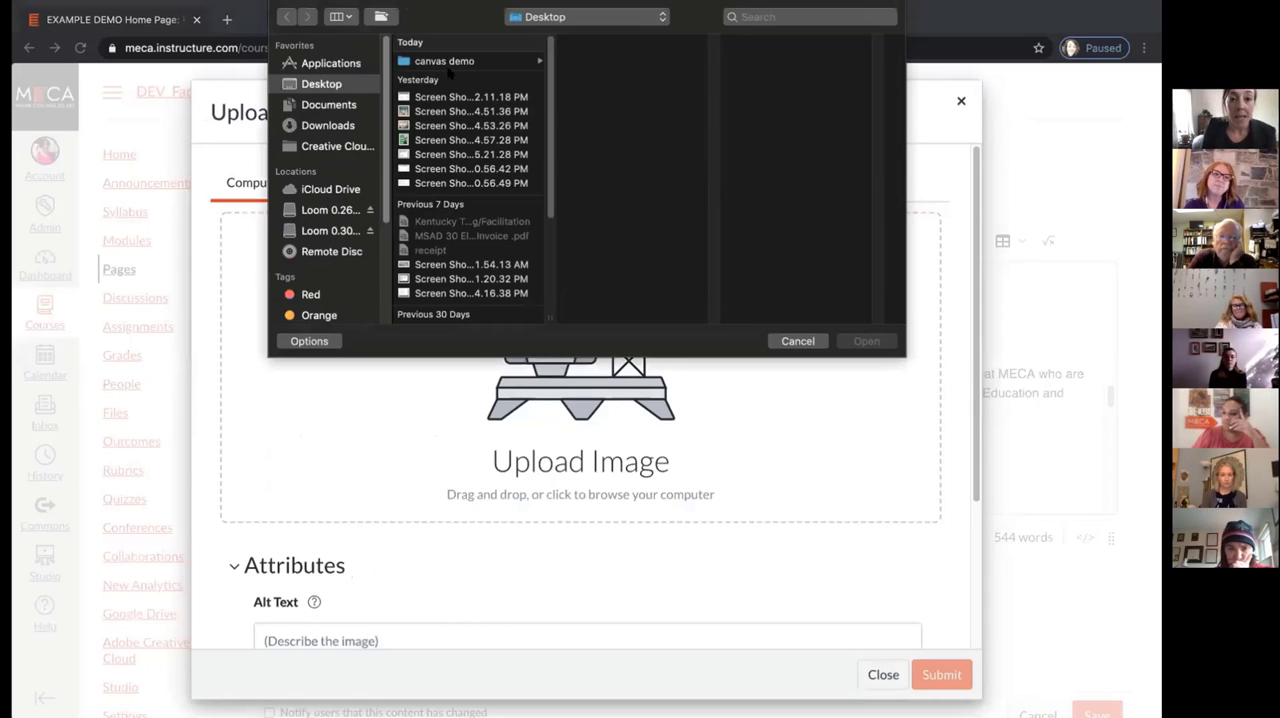
pyautogui.click(450, 62)
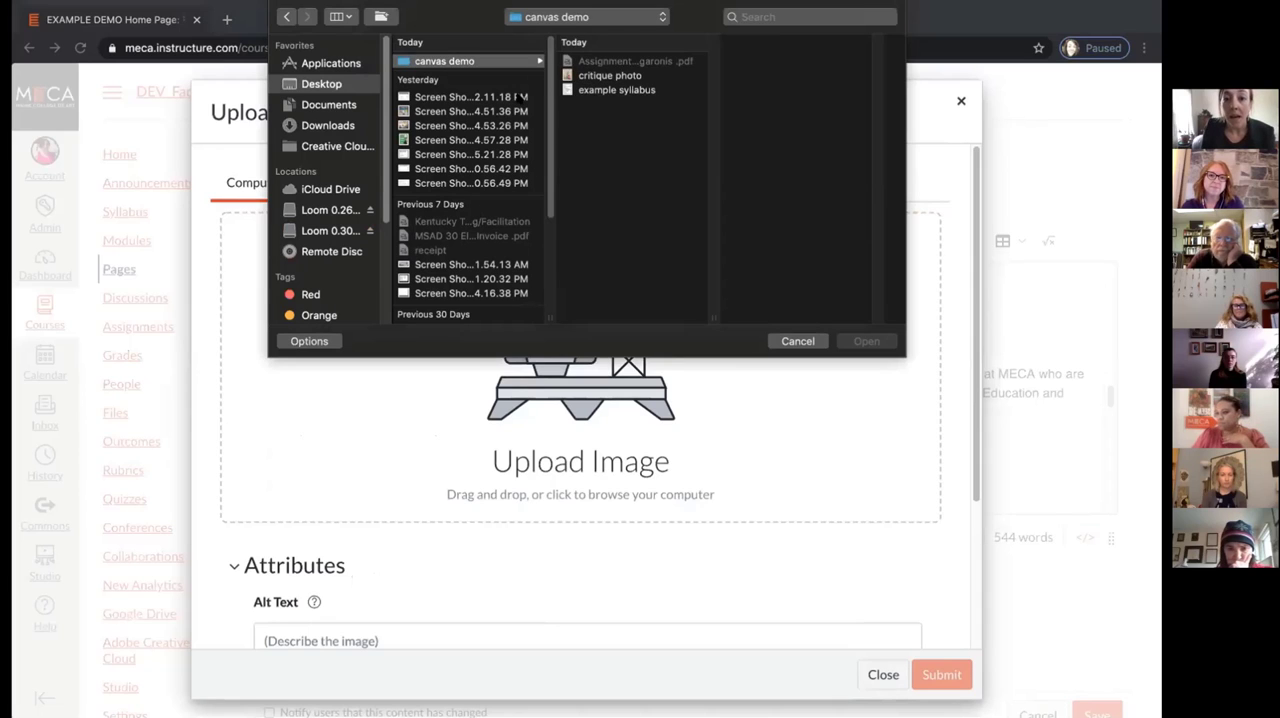
pyautogui.scroll(-4, 470, 180)
pyautogui.scroll(-3, 456, 284)
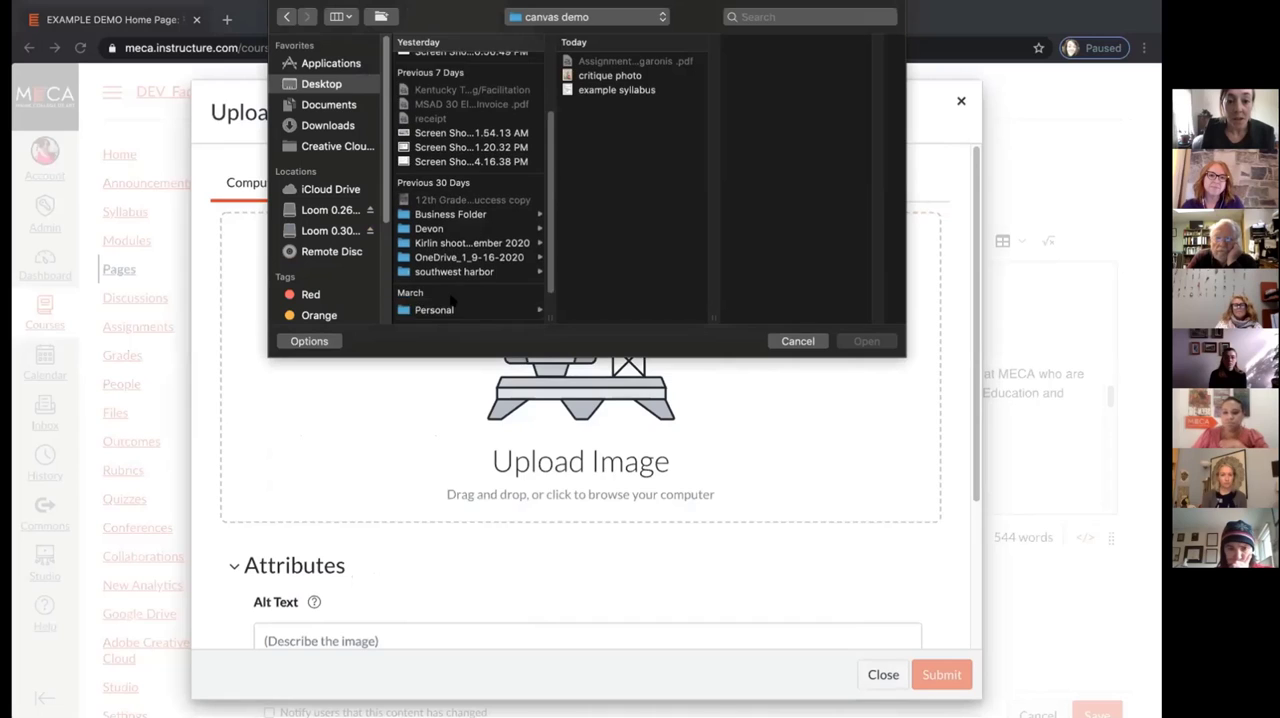
pyautogui.click(452, 285)
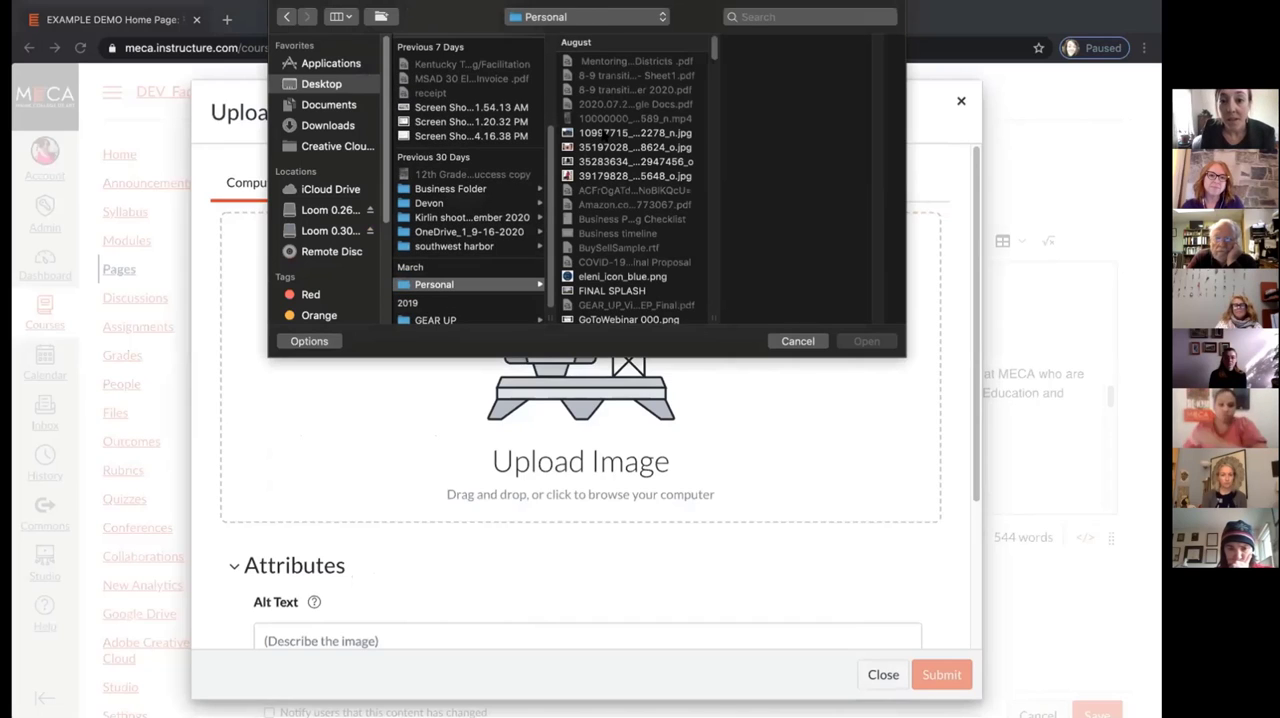
pyautogui.click(600, 176)
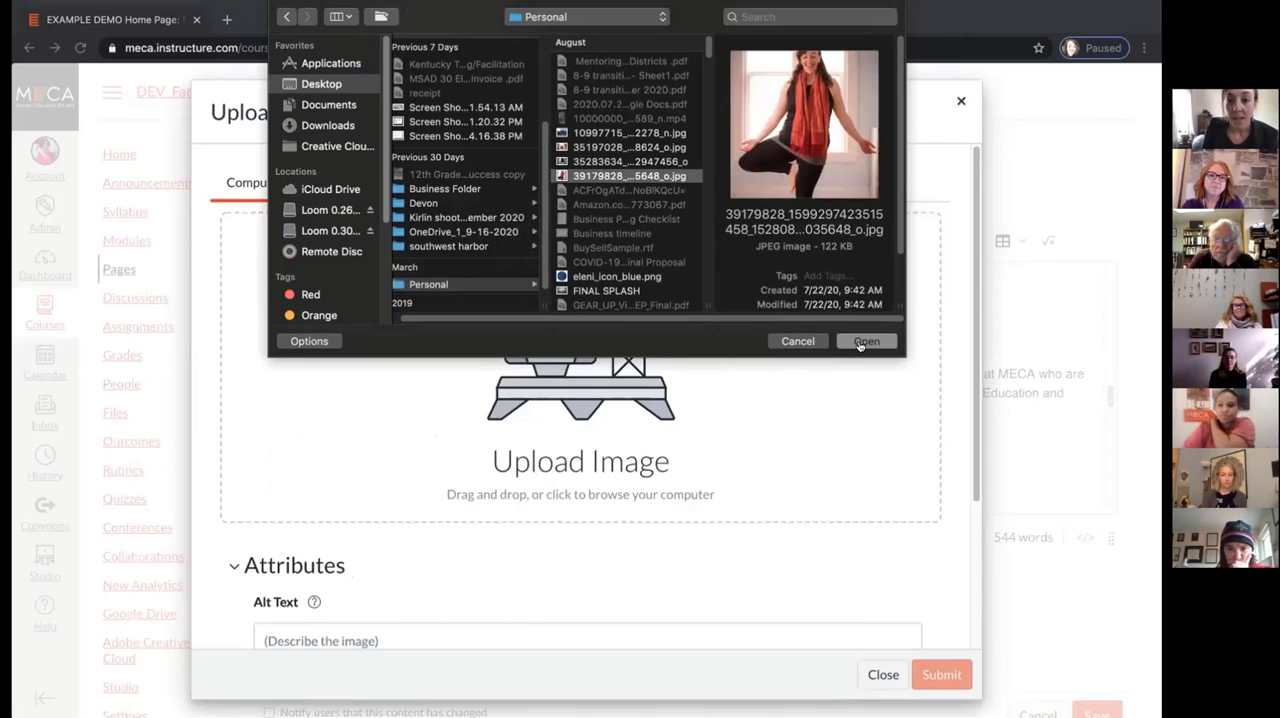
pyautogui.click(866, 341)
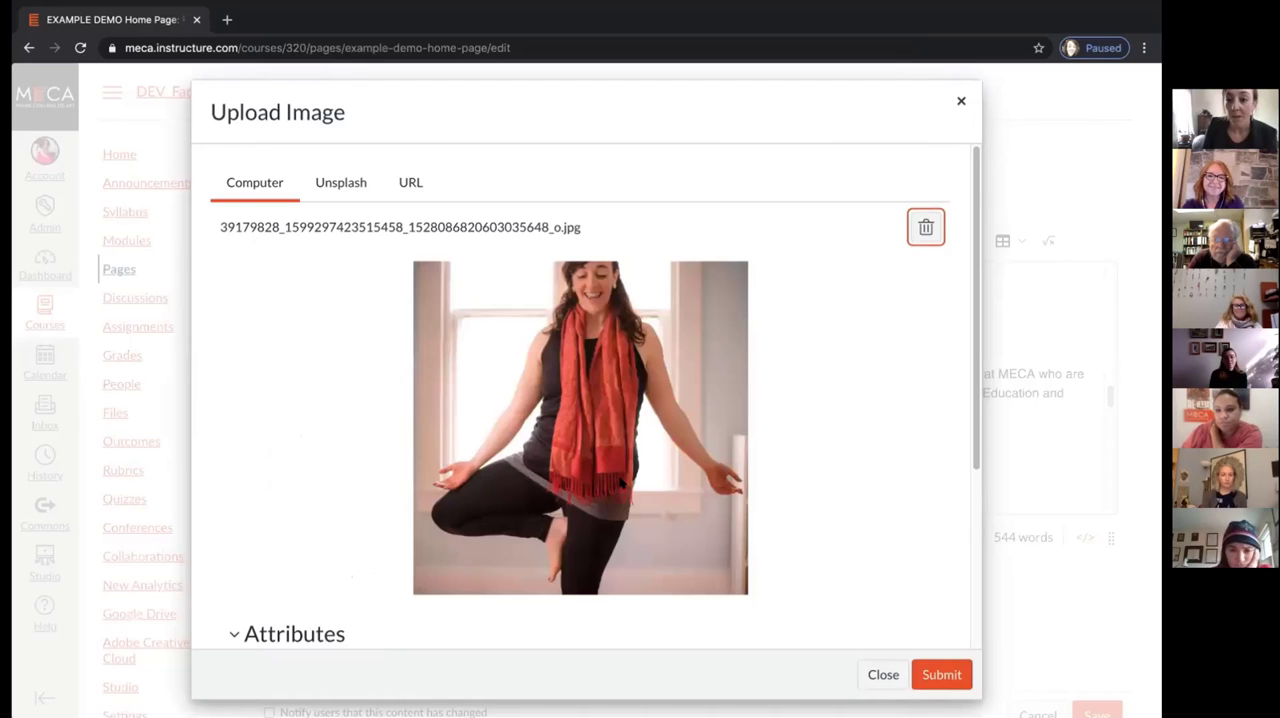
# Add alt text describing the photo as a yoga pose of the named instructor and submit it as an embedded image
pyautogui.scroll(-3, 400, 494)
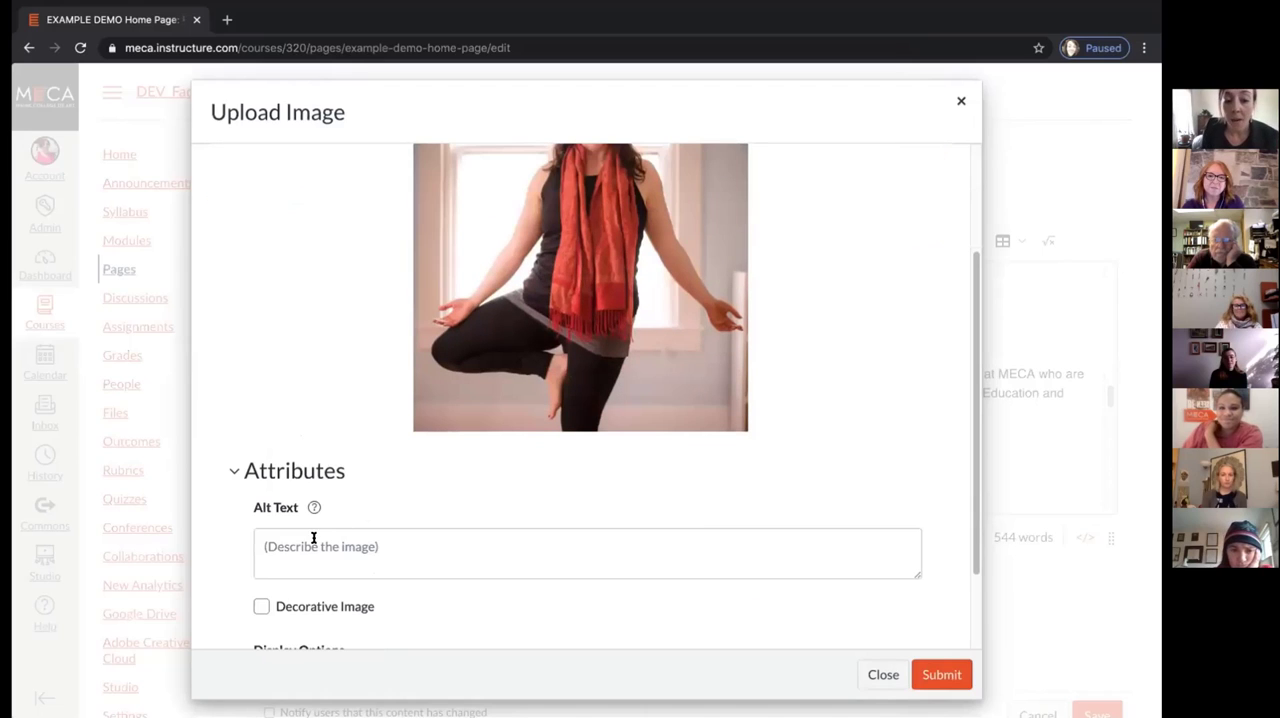
pyautogui.click(313, 540)
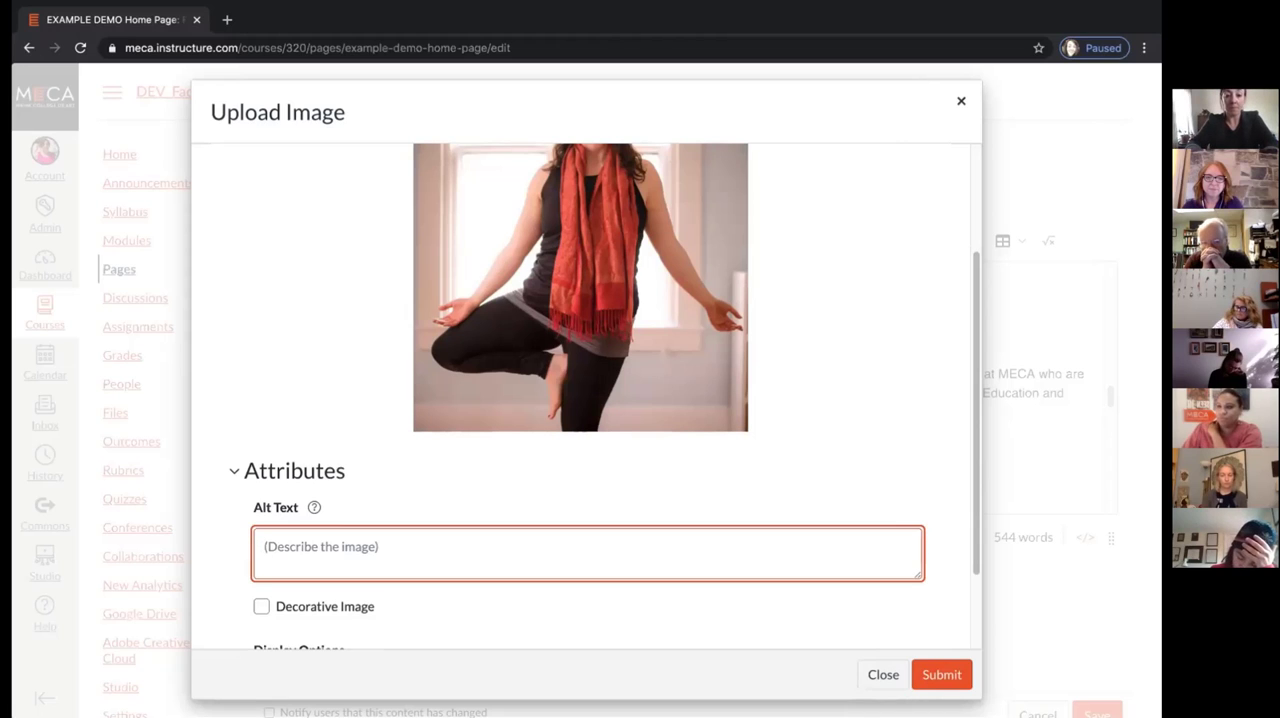
pyautogui.write('Yoga pose ')
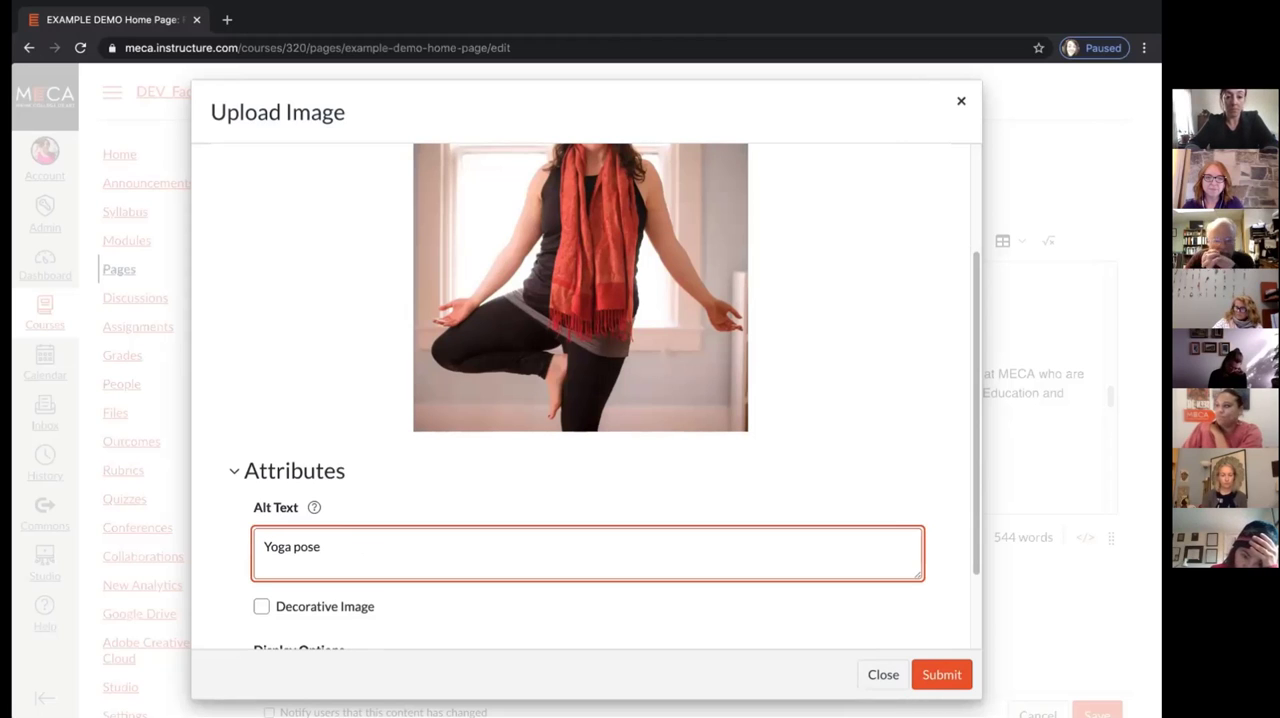
pyautogui.write('of E')
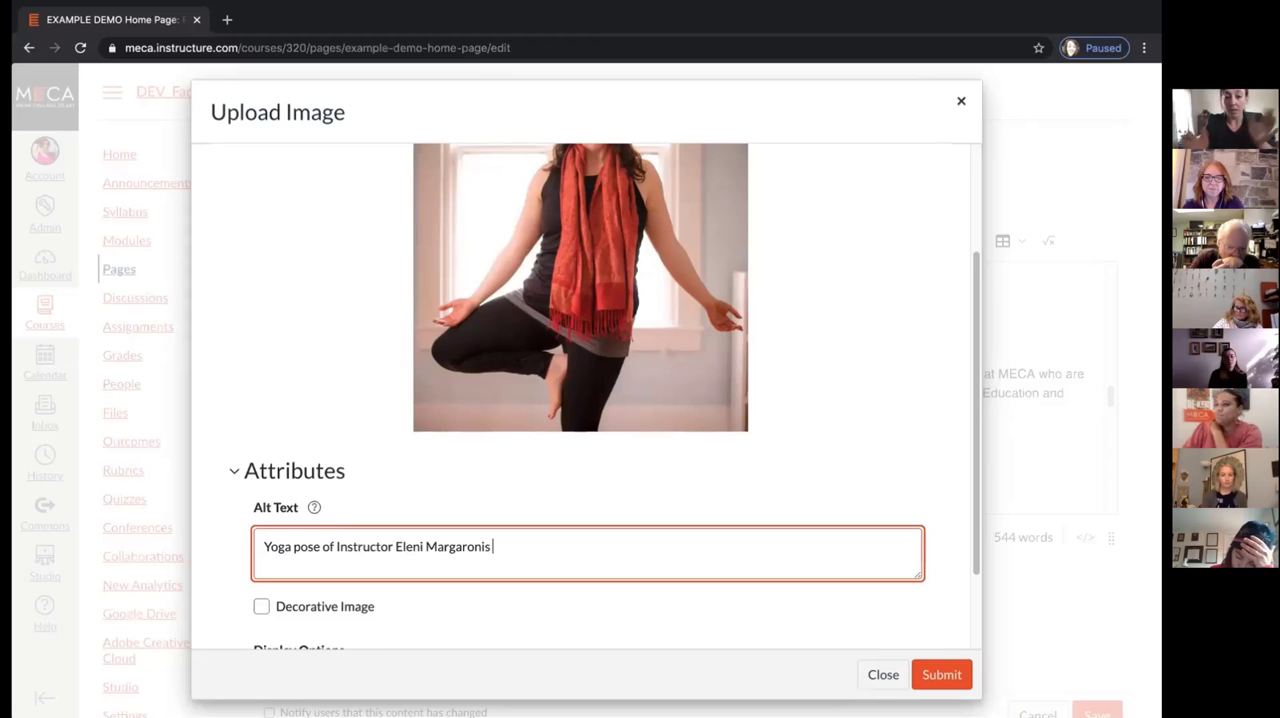
pyautogui.scroll(-3, 422, 432)
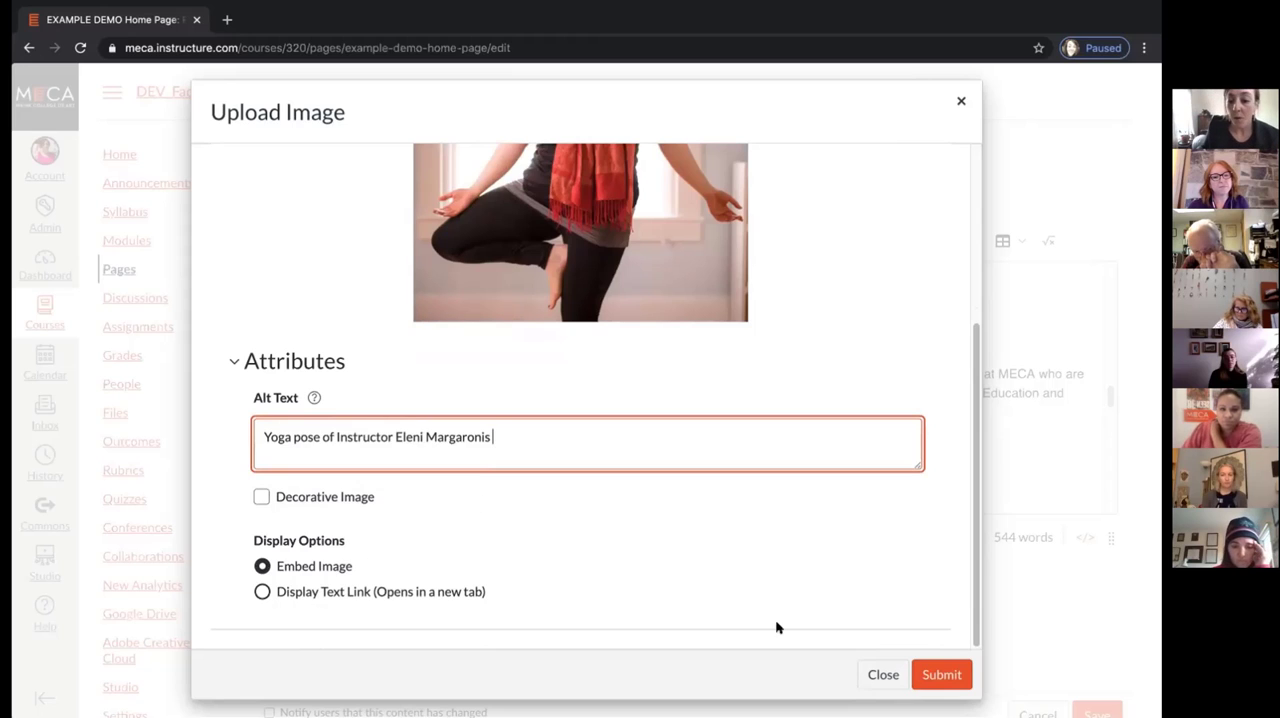
pyautogui.click(935, 674)
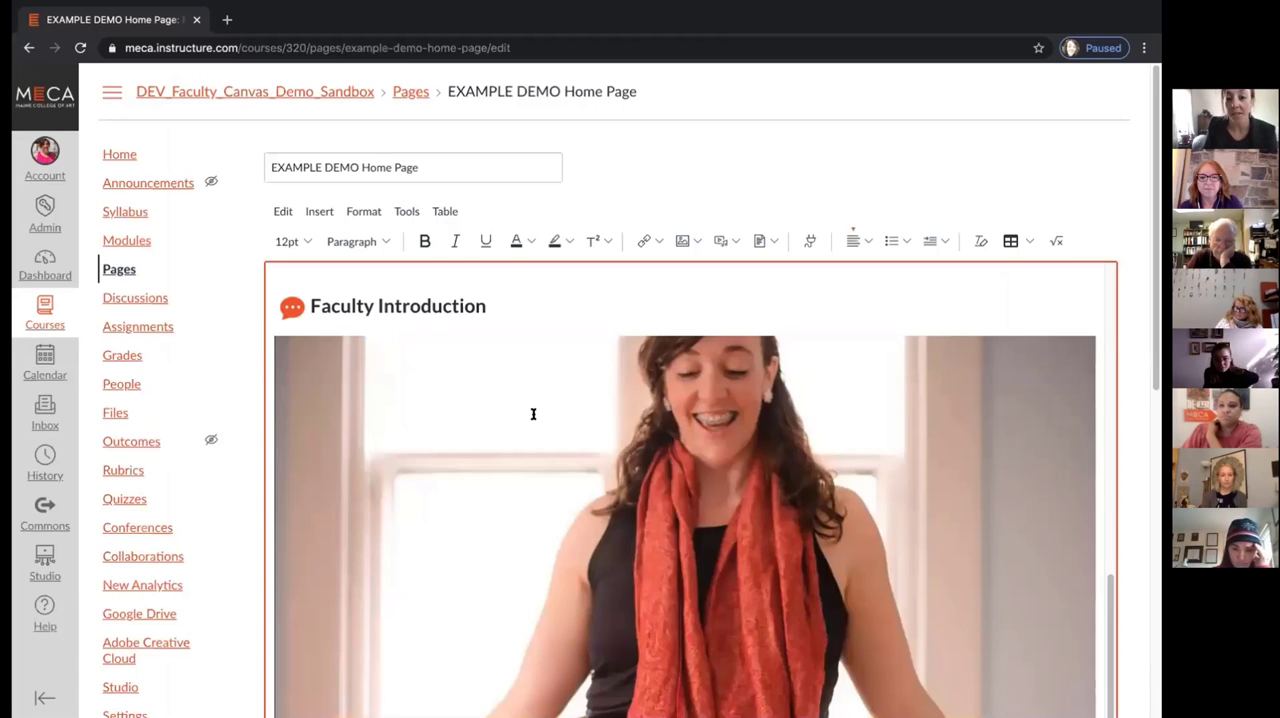
# Shrink the Faculty Introduction photo to a small thumbnail and move the introduction paragraph onto its own line below it
pyautogui.click(298, 345)
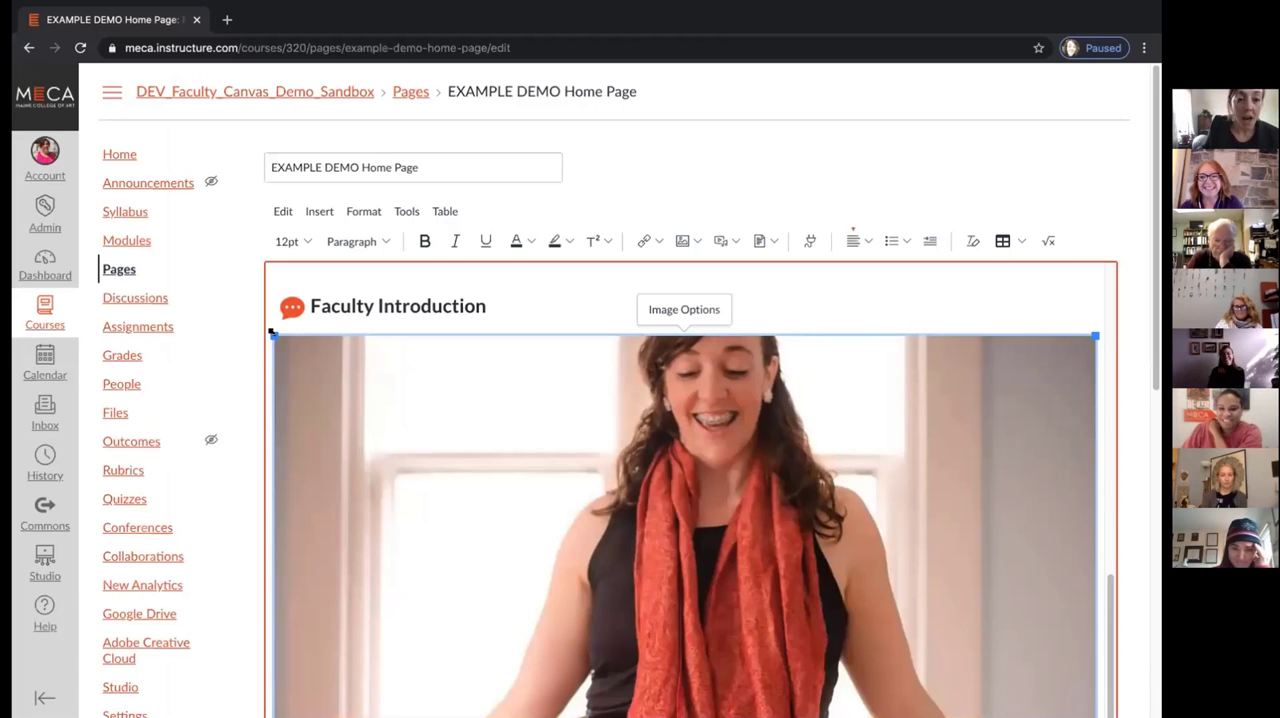
pyautogui.moveTo(275, 337)
pyautogui.mouseDown()
pyautogui.moveTo(426, 469)
pyautogui.moveTo(466, 483)
pyautogui.moveTo(275, 337)
pyautogui.mouseUp()
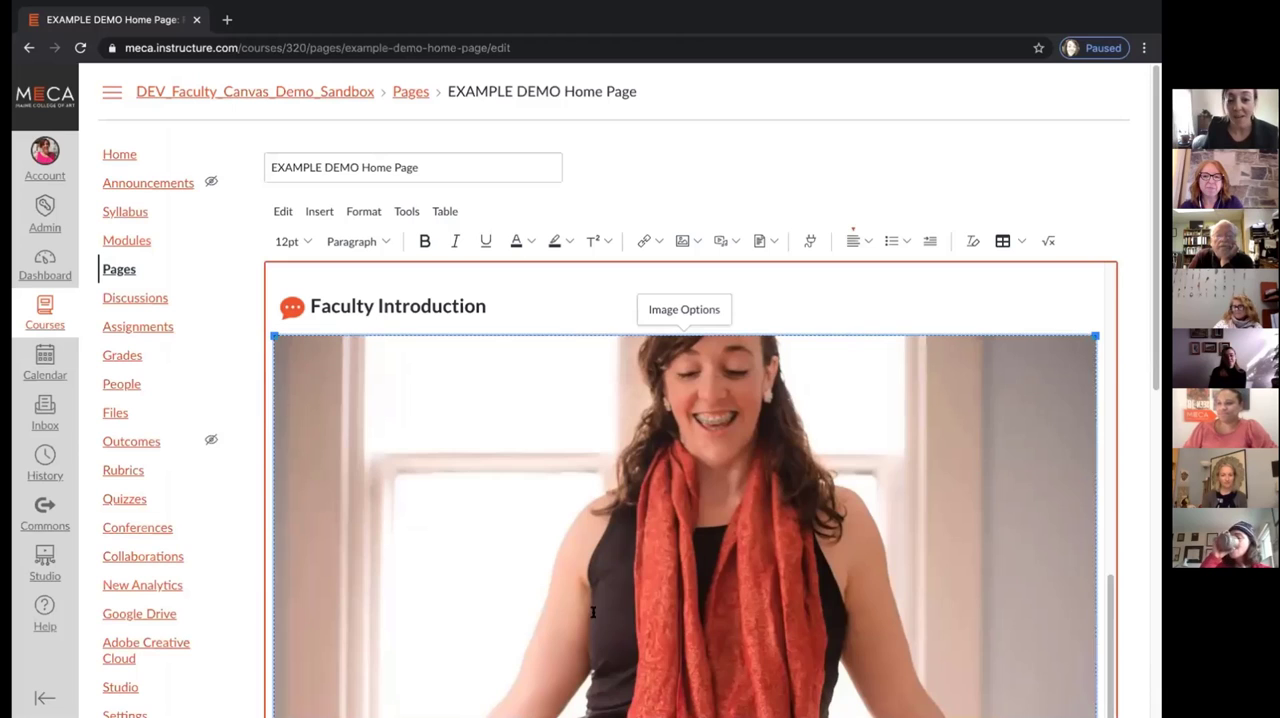
pyautogui.moveTo(270, 335); pyautogui.dragTo(605, 627)
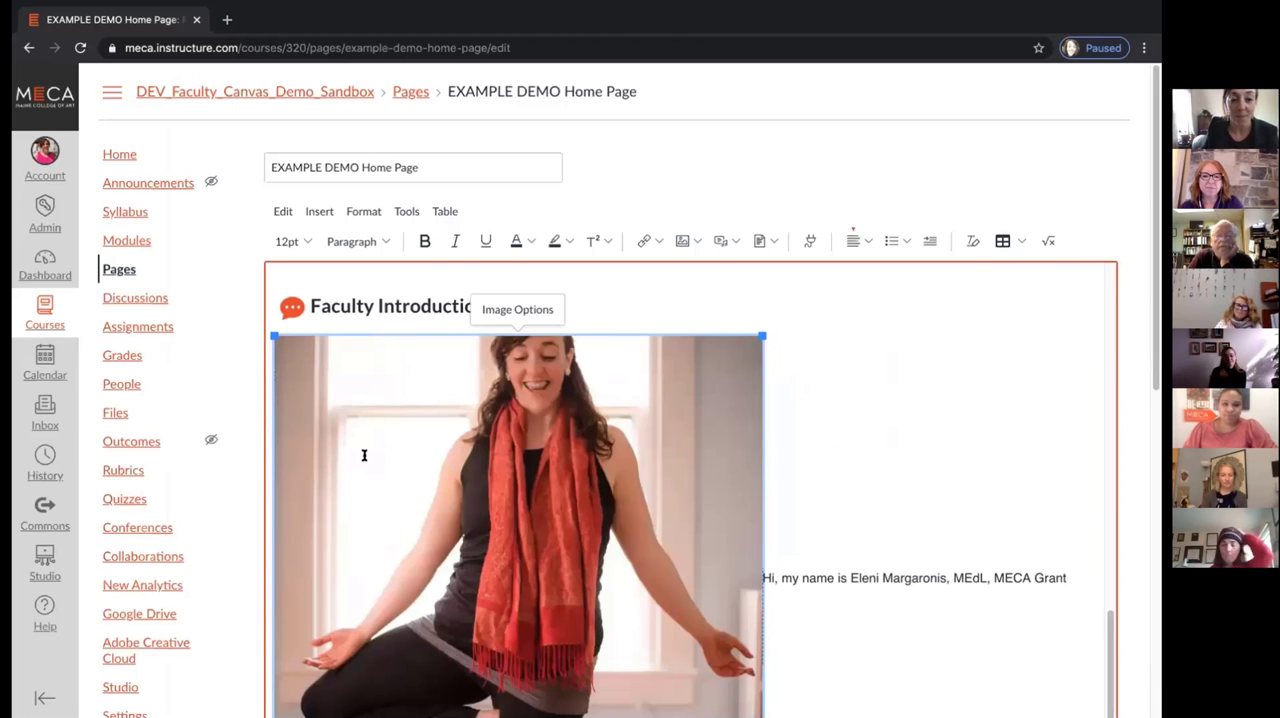
pyautogui.moveTo(316, 403); pyautogui.dragTo(316, 403)
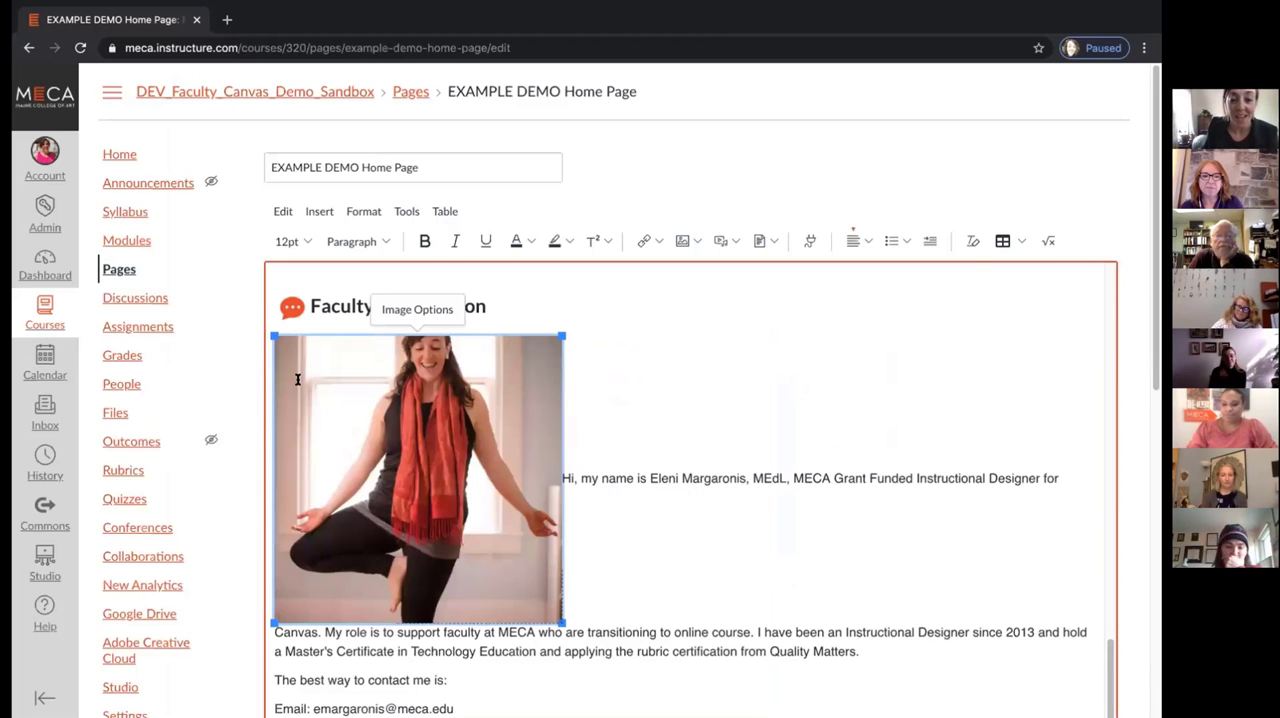
pyautogui.moveTo(273, 337); pyautogui.dragTo(362, 485)
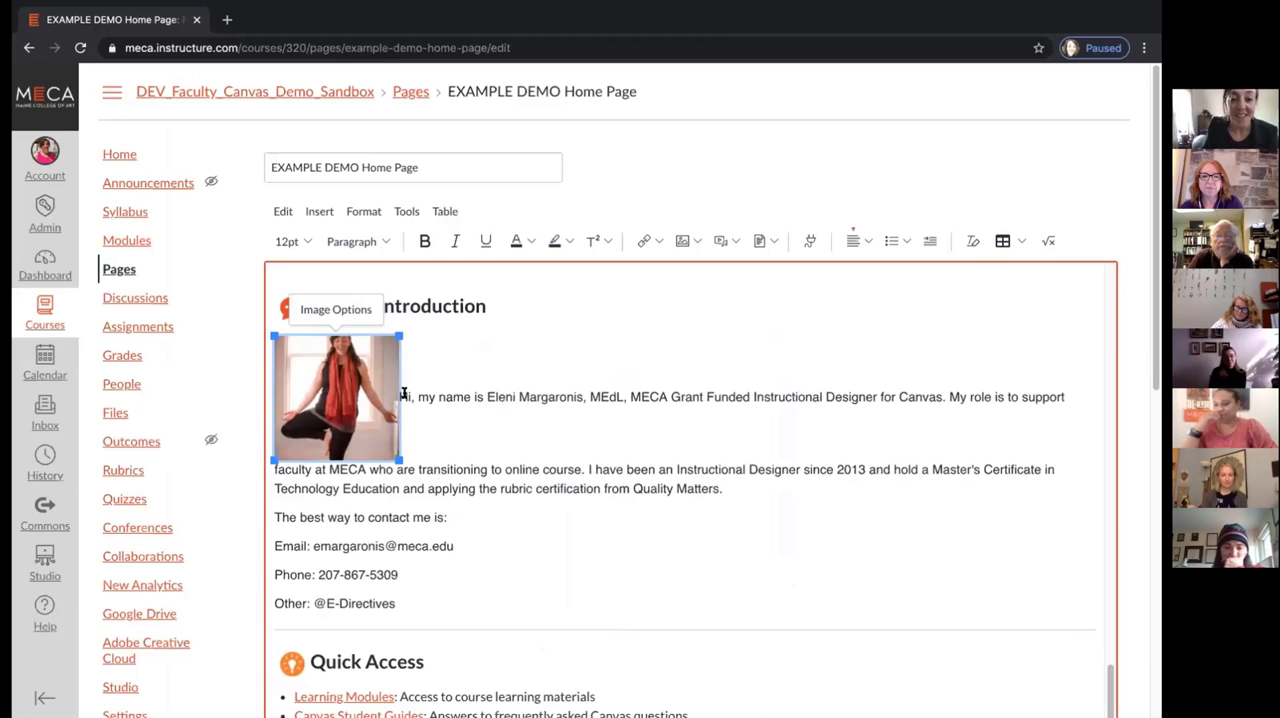
pyautogui.click(401, 396)
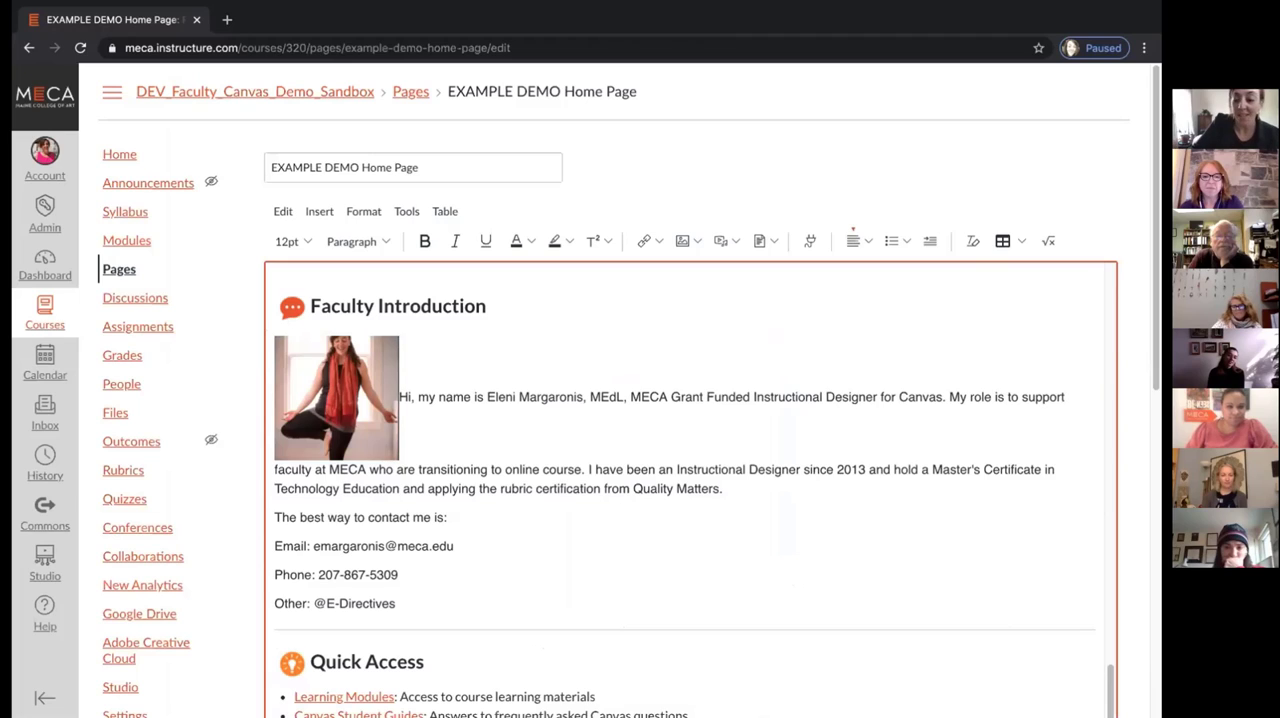
pyautogui.press('Return')
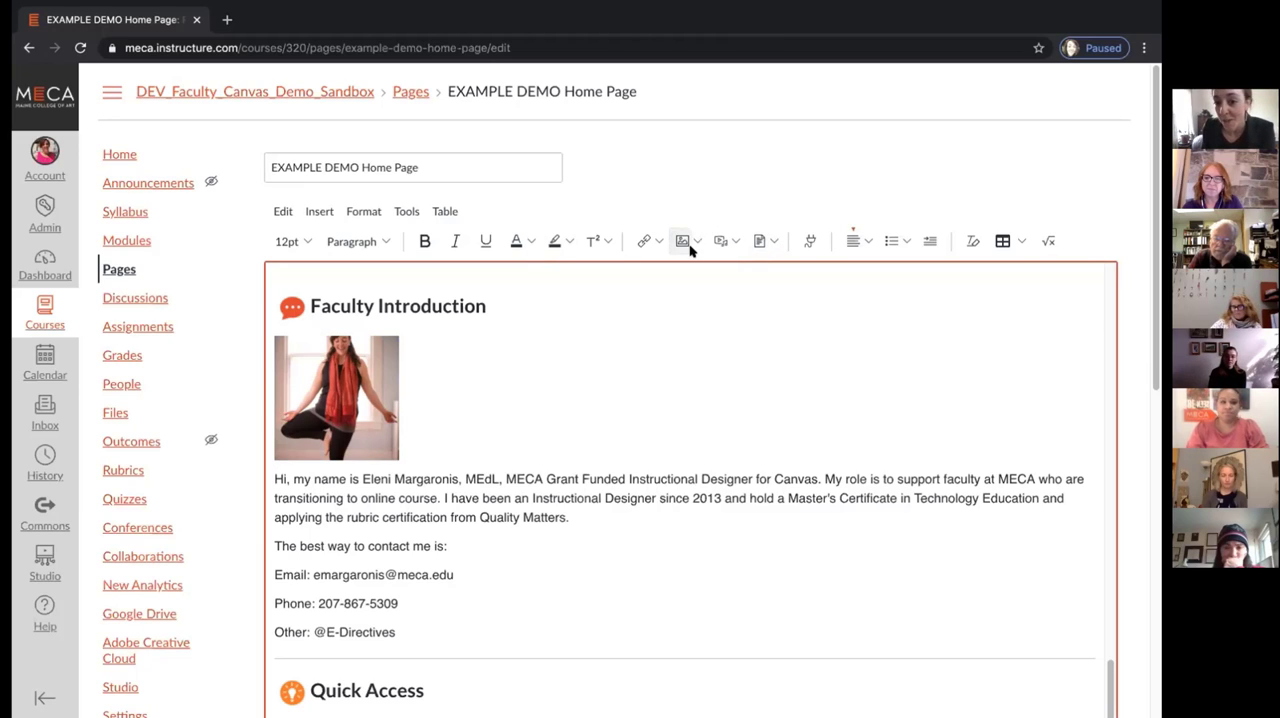
# Review the Quick Access and Communication and Updates content through Discussions, highlighting the sentence on how Announcements are used
pyautogui.scroll(-2, 678, 427)
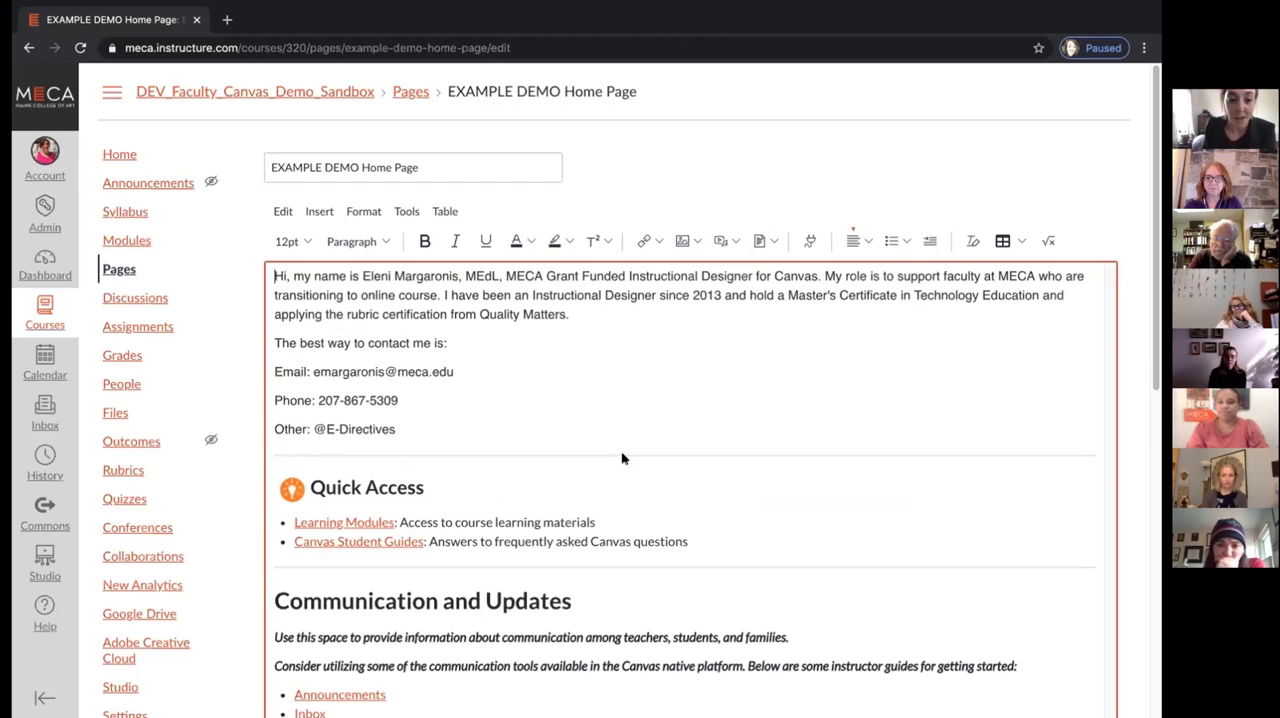
pyautogui.scroll(-3, 434, 423)
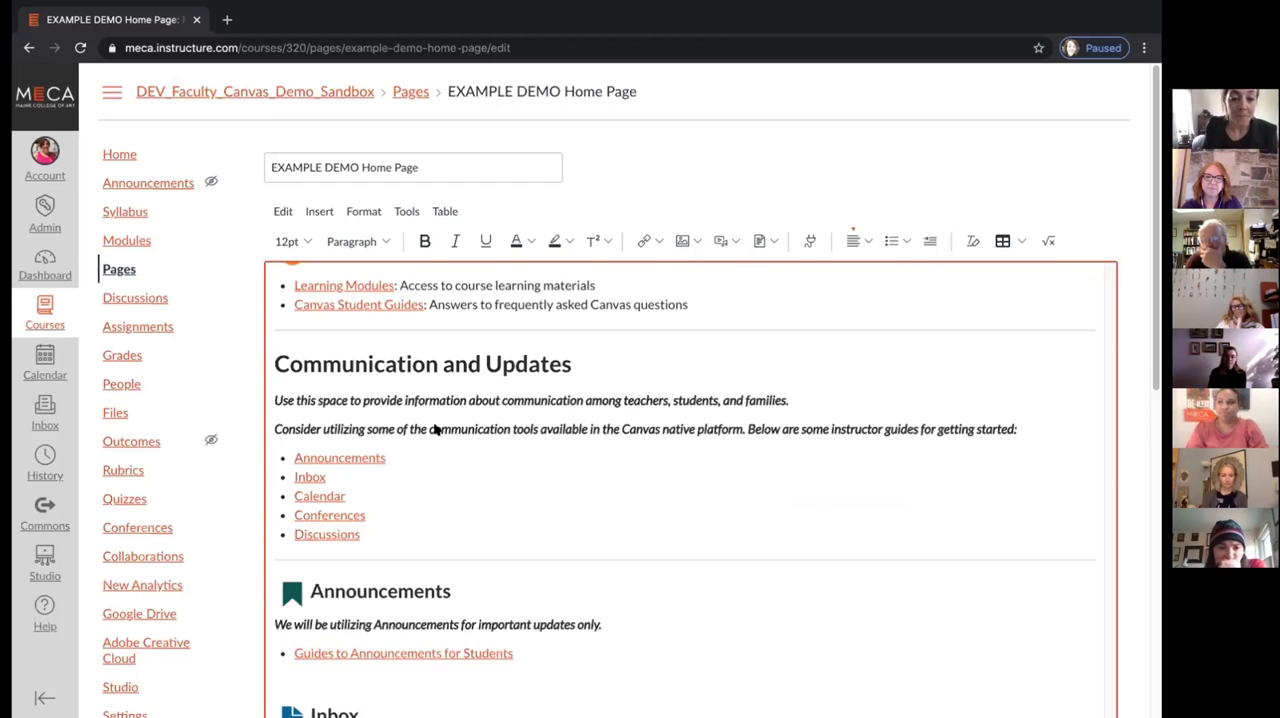
pyautogui.scroll(1, 437, 346)
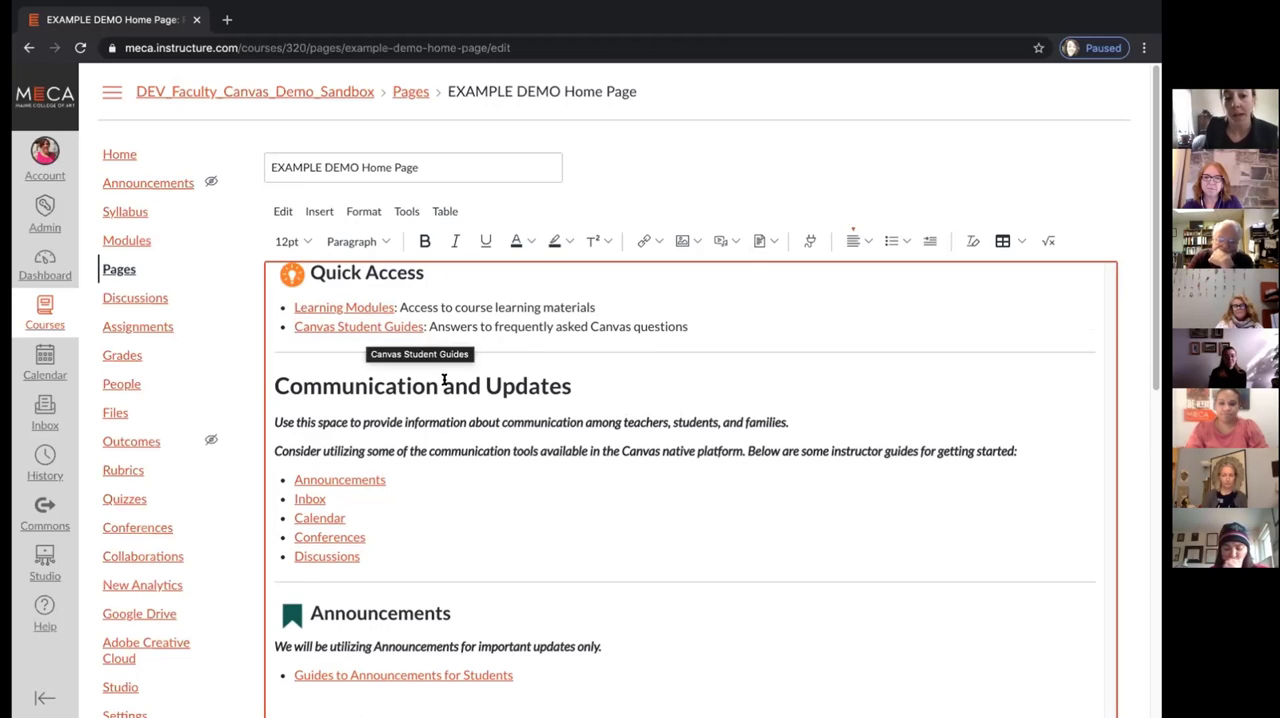
pyautogui.scroll(-1, 433, 362)
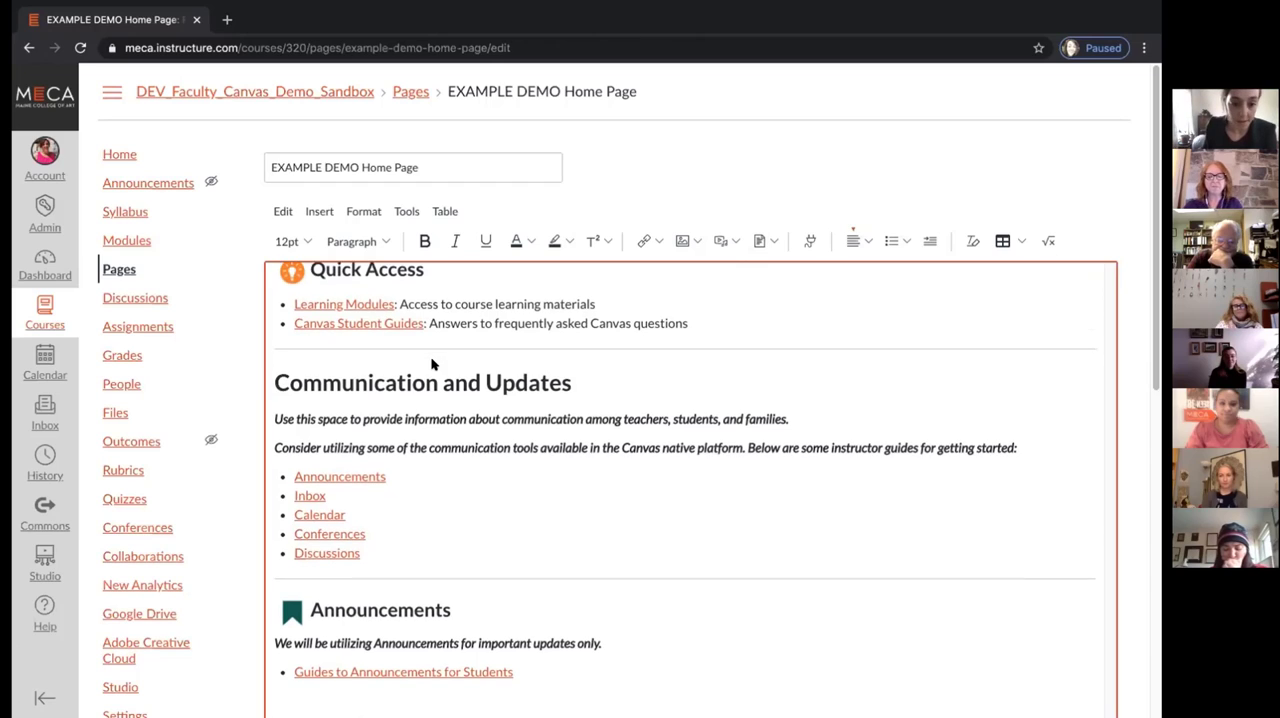
pyautogui.scroll(-1, 432, 358)
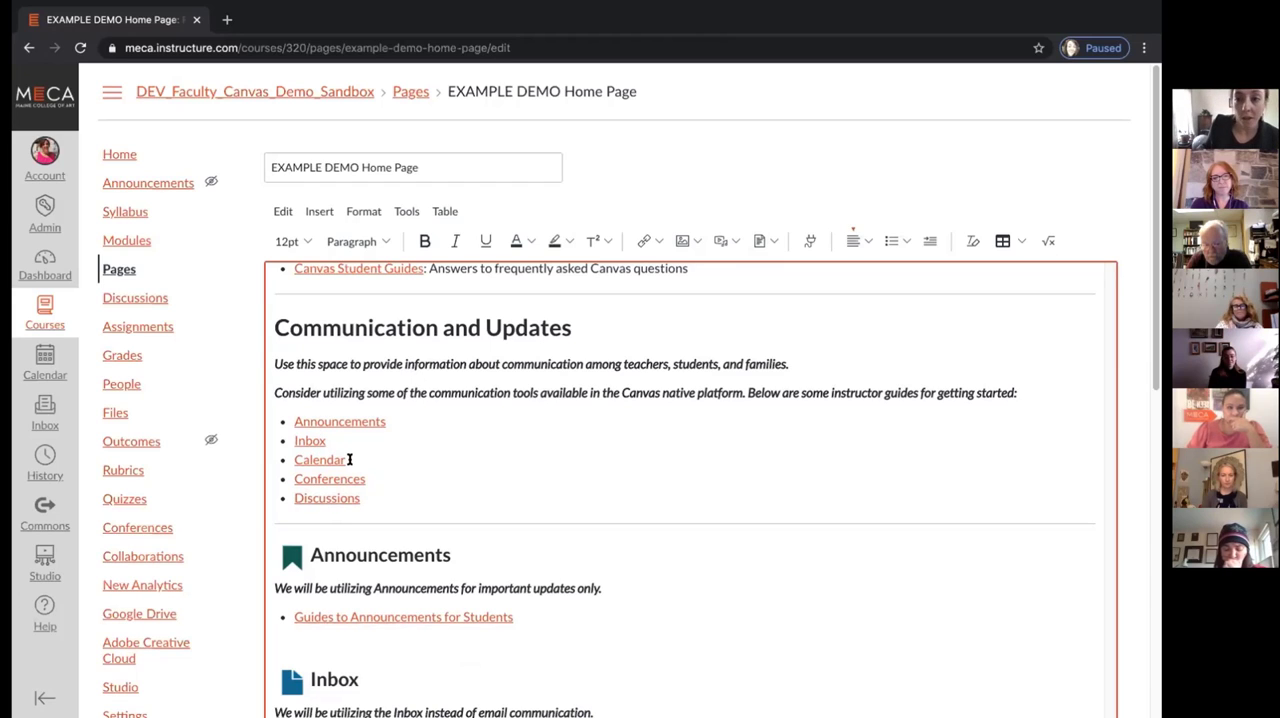
pyautogui.scroll(-5, 357, 450)
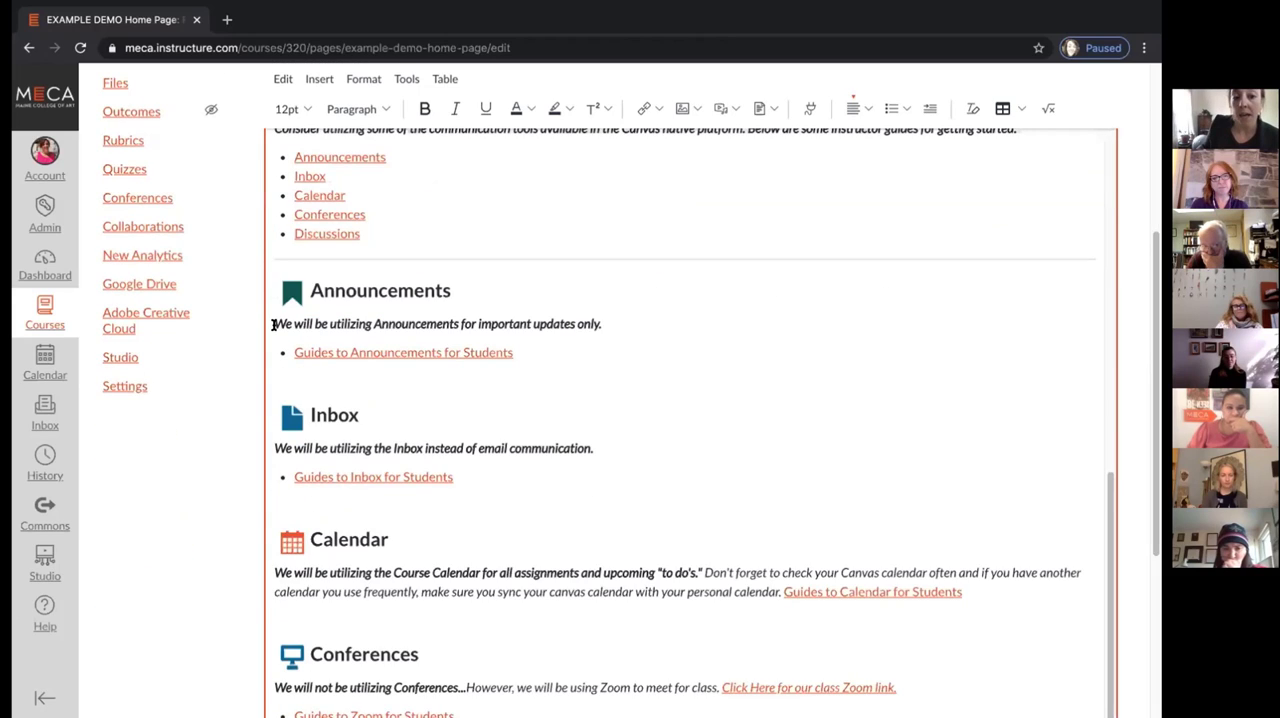
pyautogui.moveTo(274, 324); pyautogui.dragTo(597, 324)
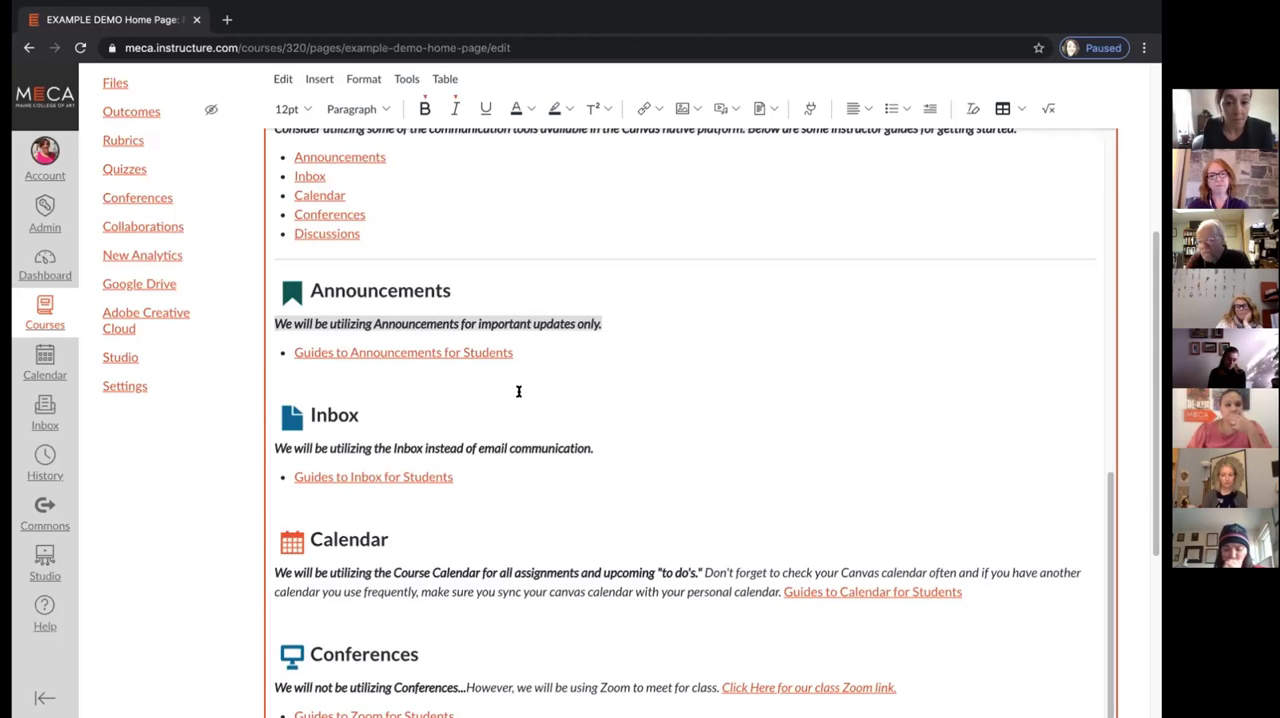
pyautogui.scroll(-1, 485, 418)
pyautogui.scroll(-1, 481, 417)
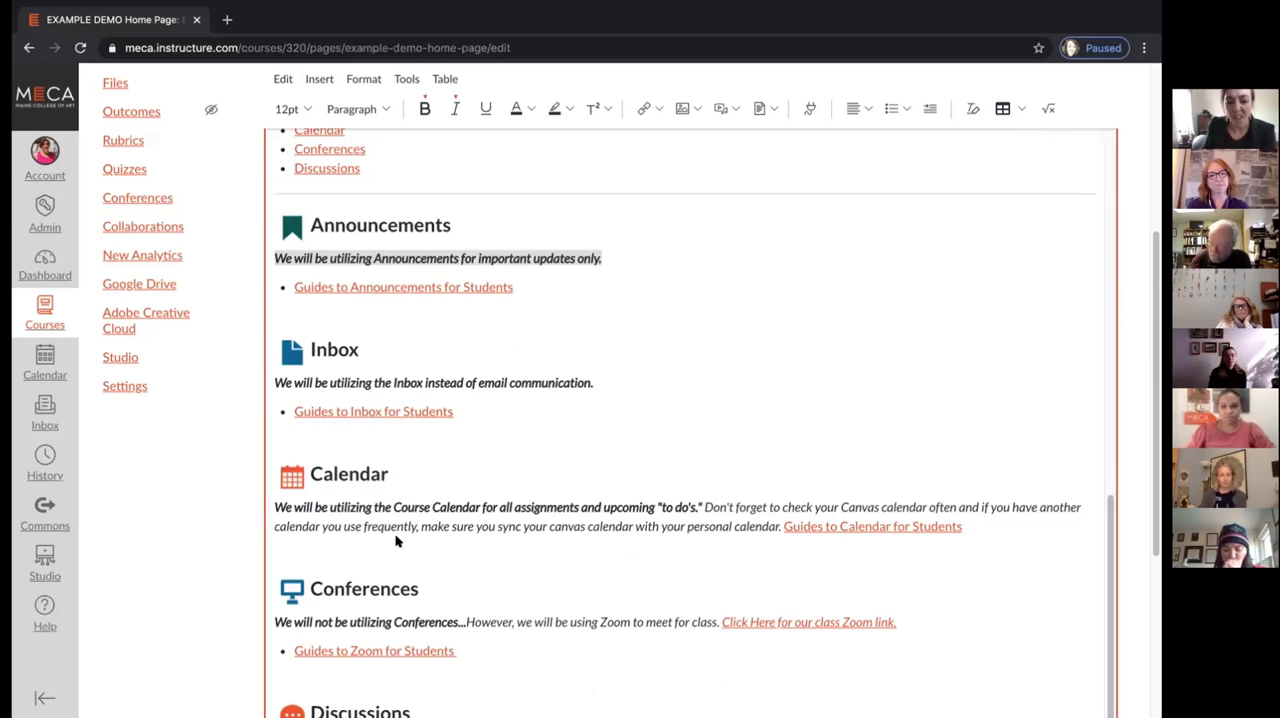
pyautogui.scroll(-2, 396, 535)
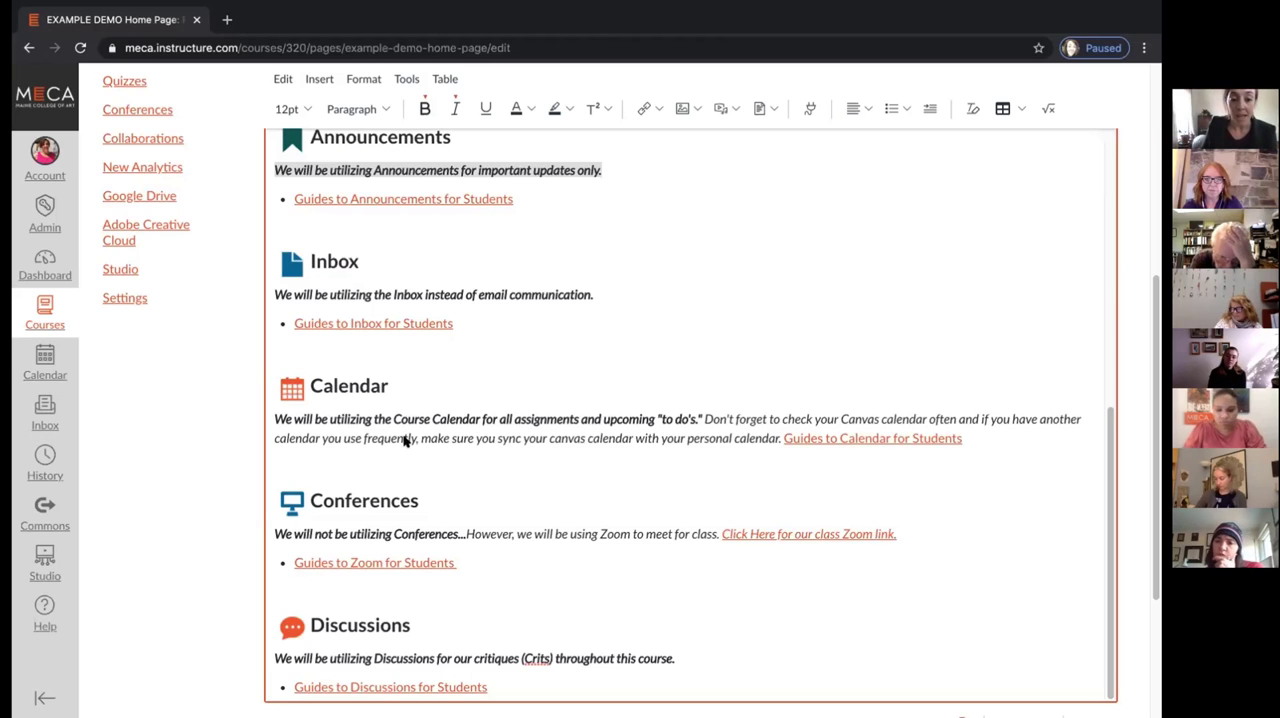
pyautogui.scroll(-1, 435, 478)
# Look over the home page again from the banner and Course Description down to the Conferences and Discussions guidance
pyautogui.scroll(15, 435, 478)
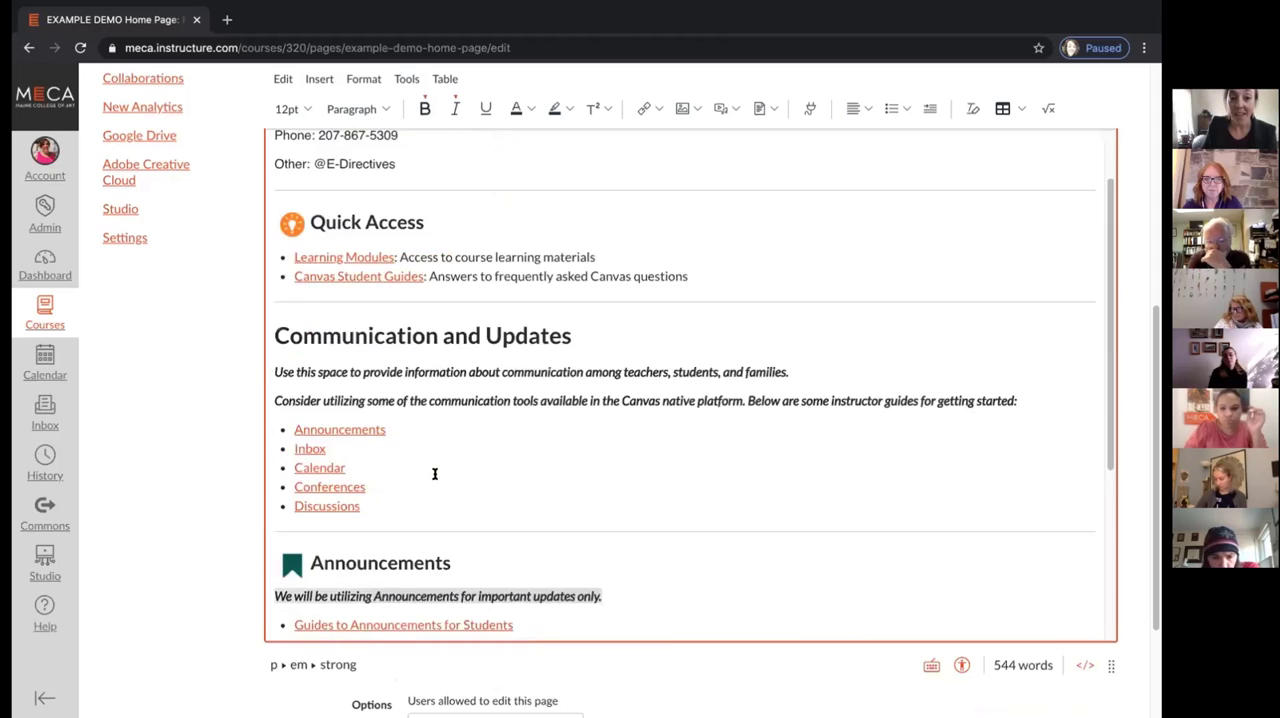
pyautogui.scroll(3, 435, 475)
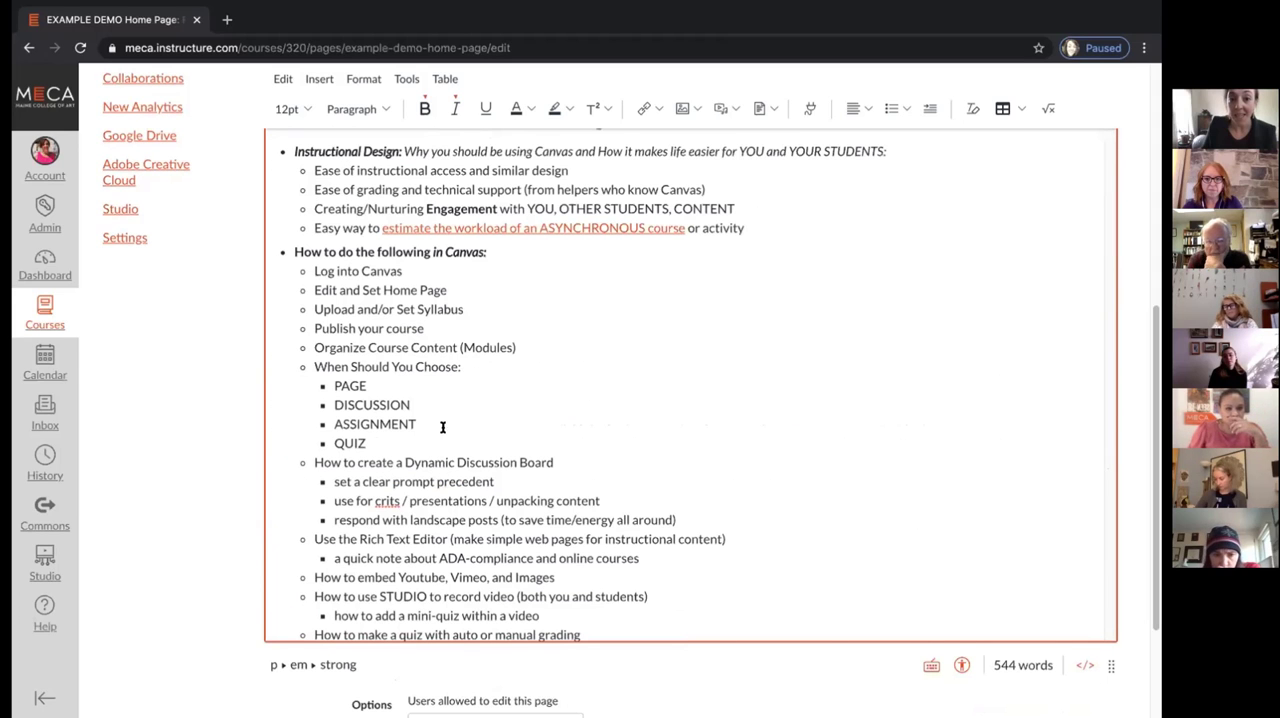
pyautogui.scroll(10, 400, 350)
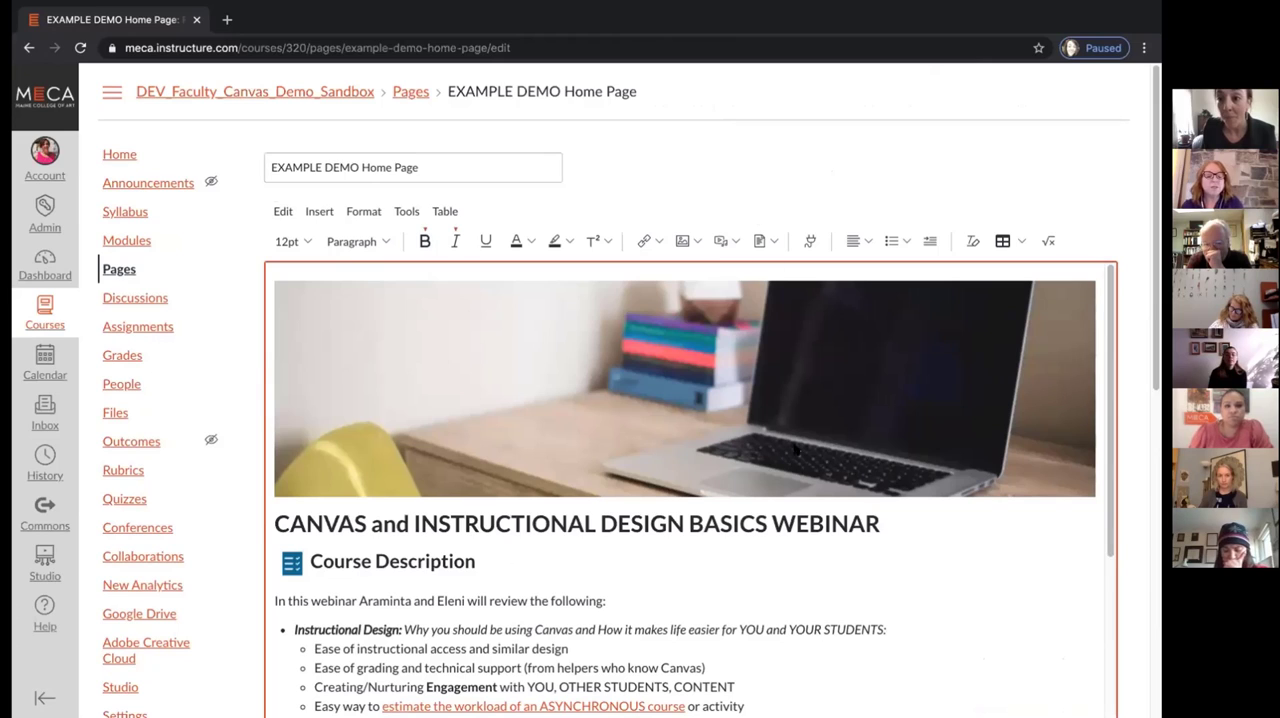
pyautogui.scroll(-1, 737, 493)
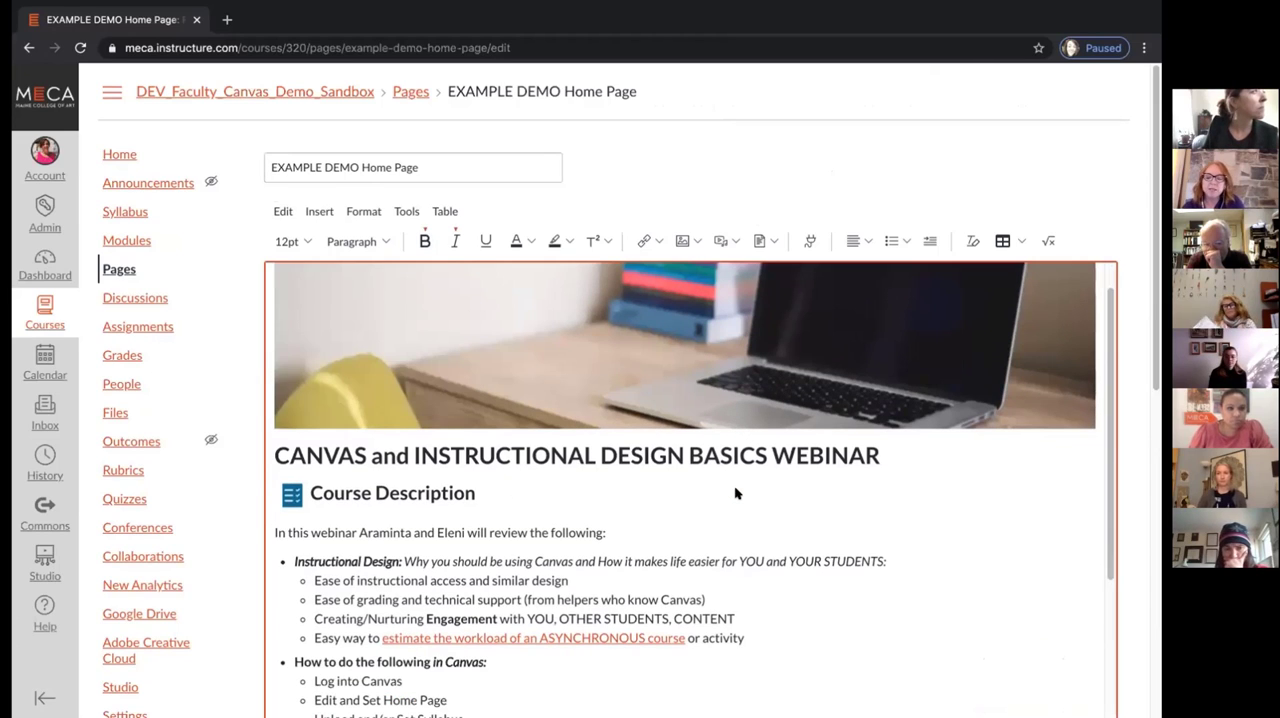
pyautogui.scroll(-3, 737, 493)
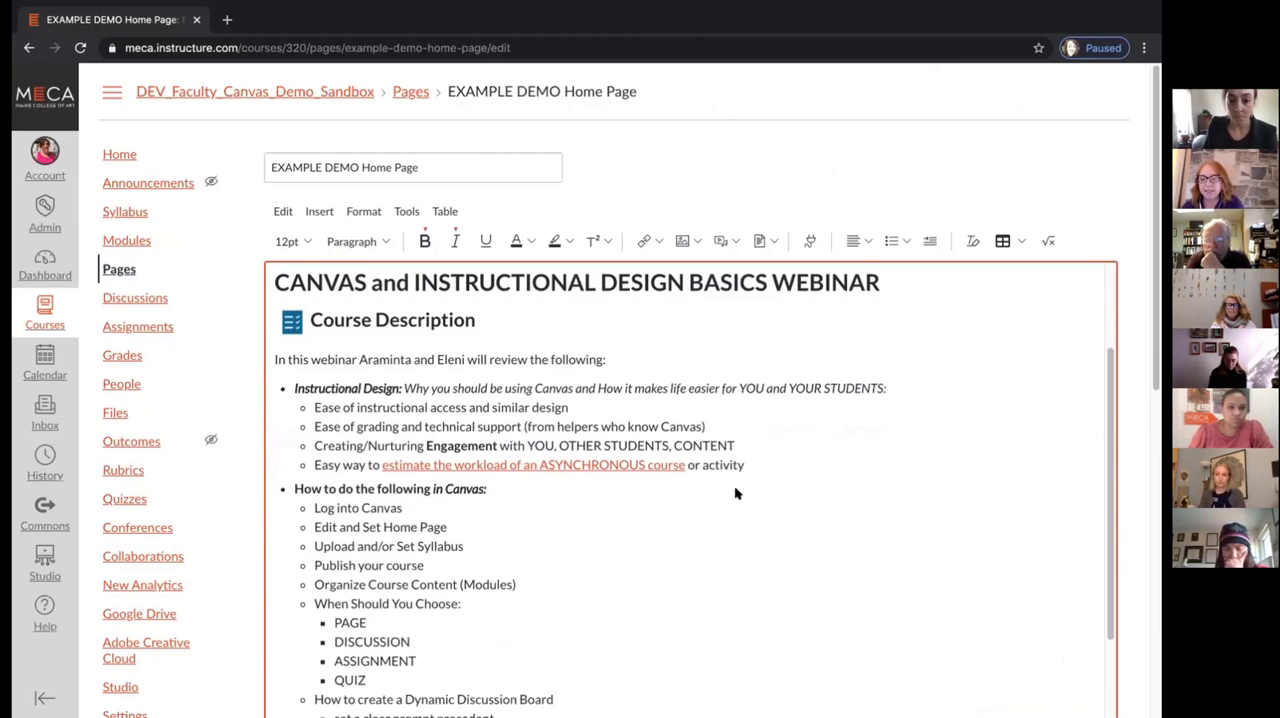
pyautogui.scroll(-1, 737, 493)
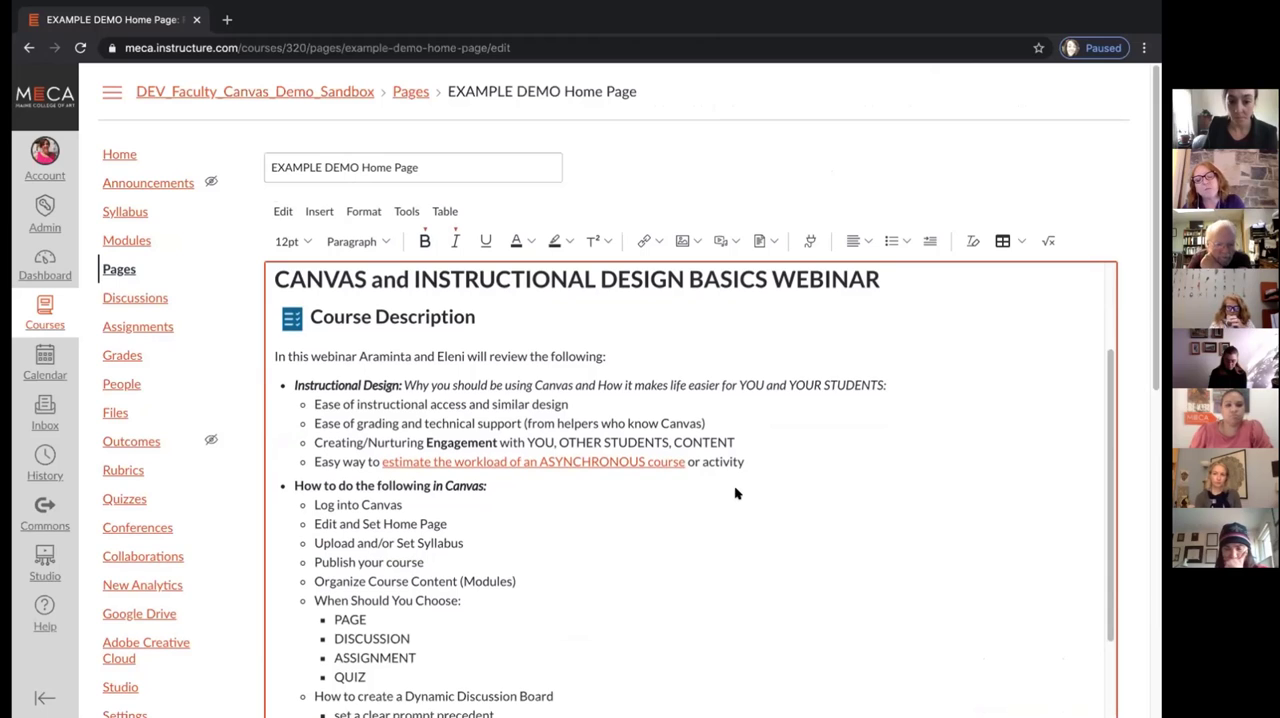
pyautogui.scroll(-20, 737, 493)
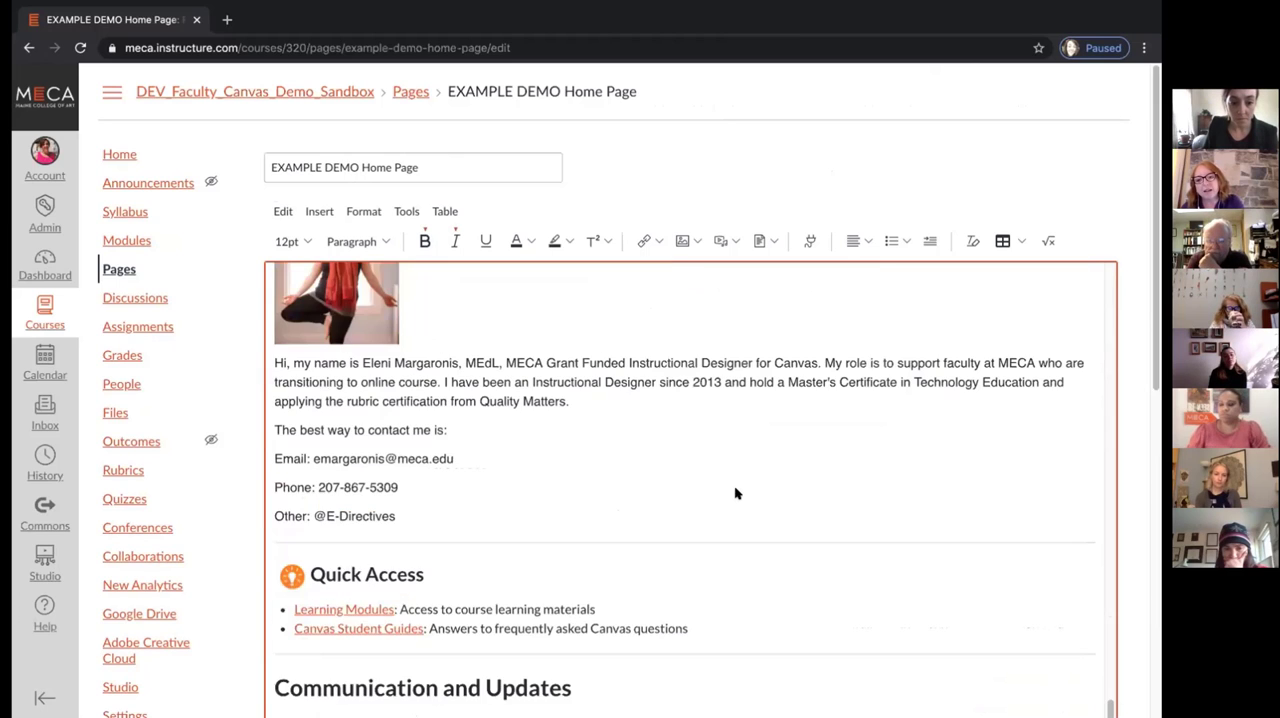
pyautogui.scroll(-3, 737, 493)
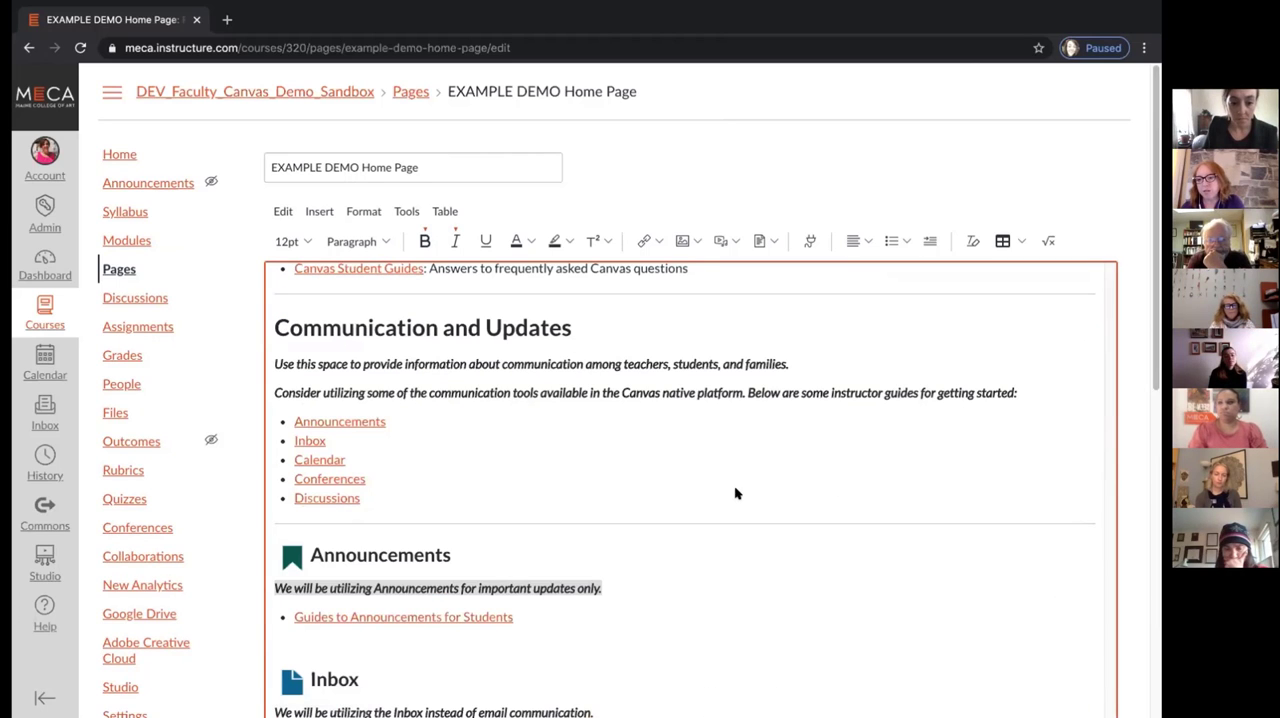
pyautogui.scroll(-15, 735, 493)
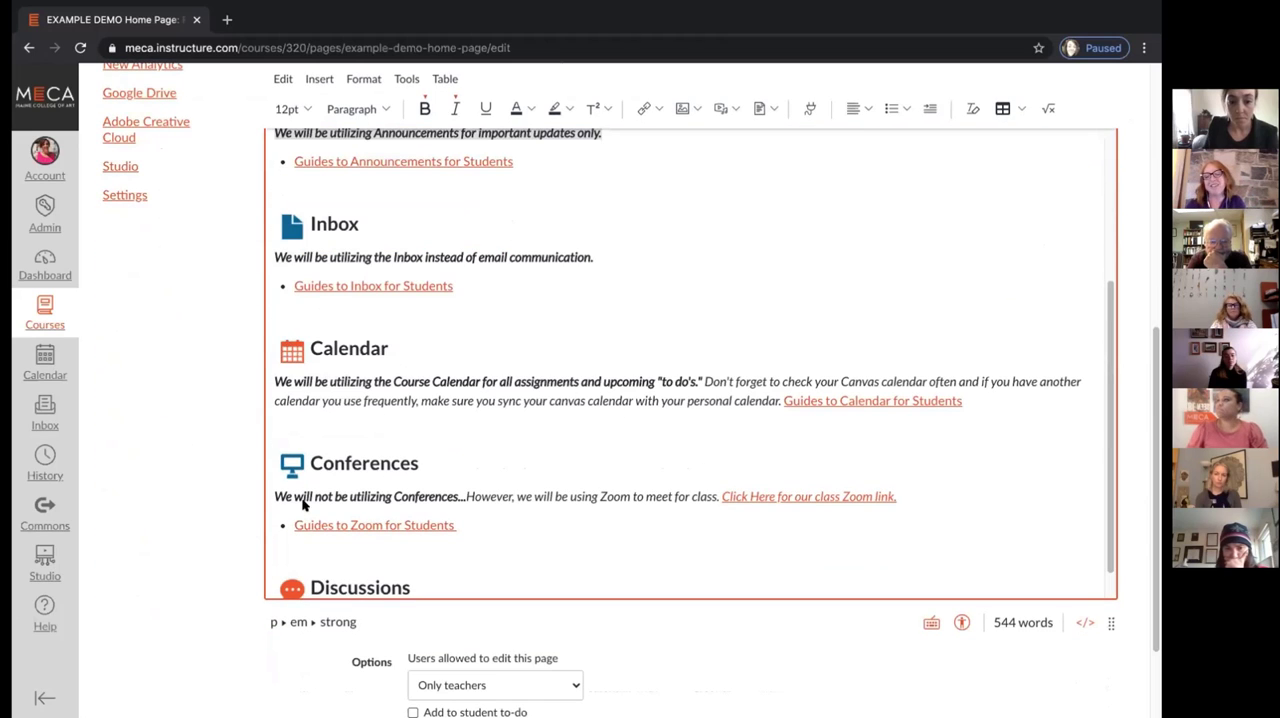
pyautogui.scroll(-1, 298, 522)
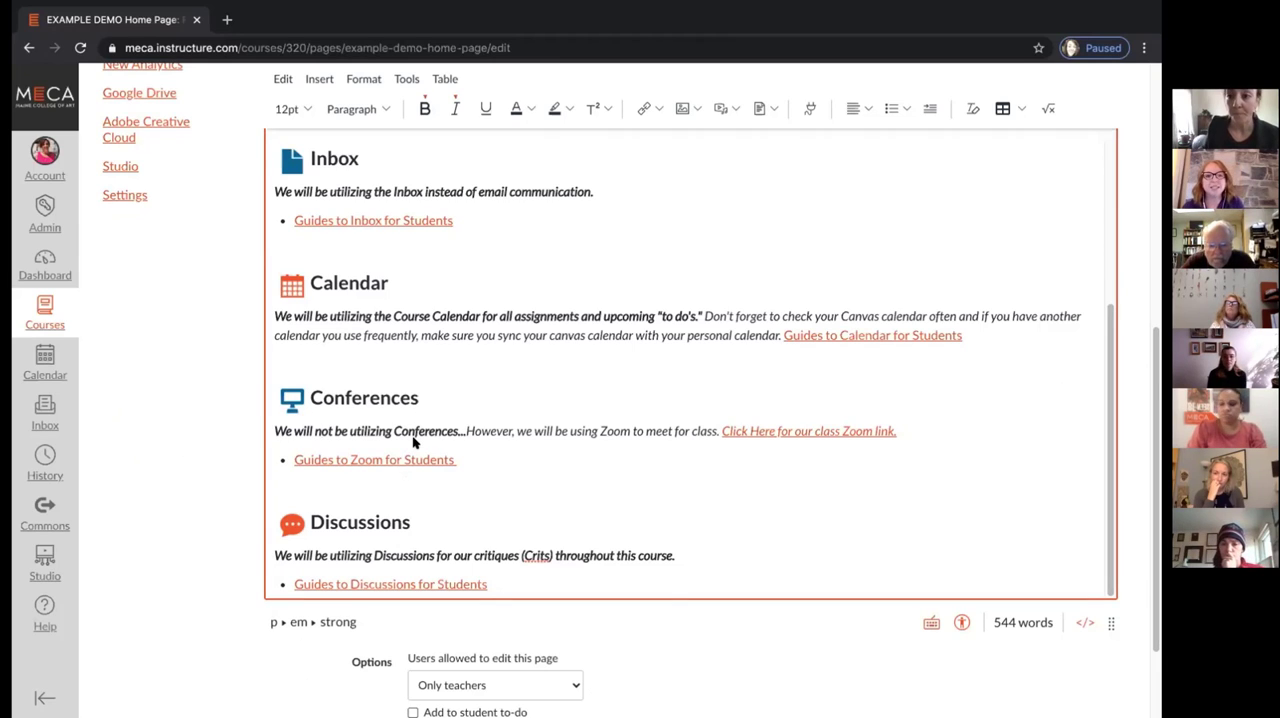
pyautogui.scroll(-1, 413, 443)
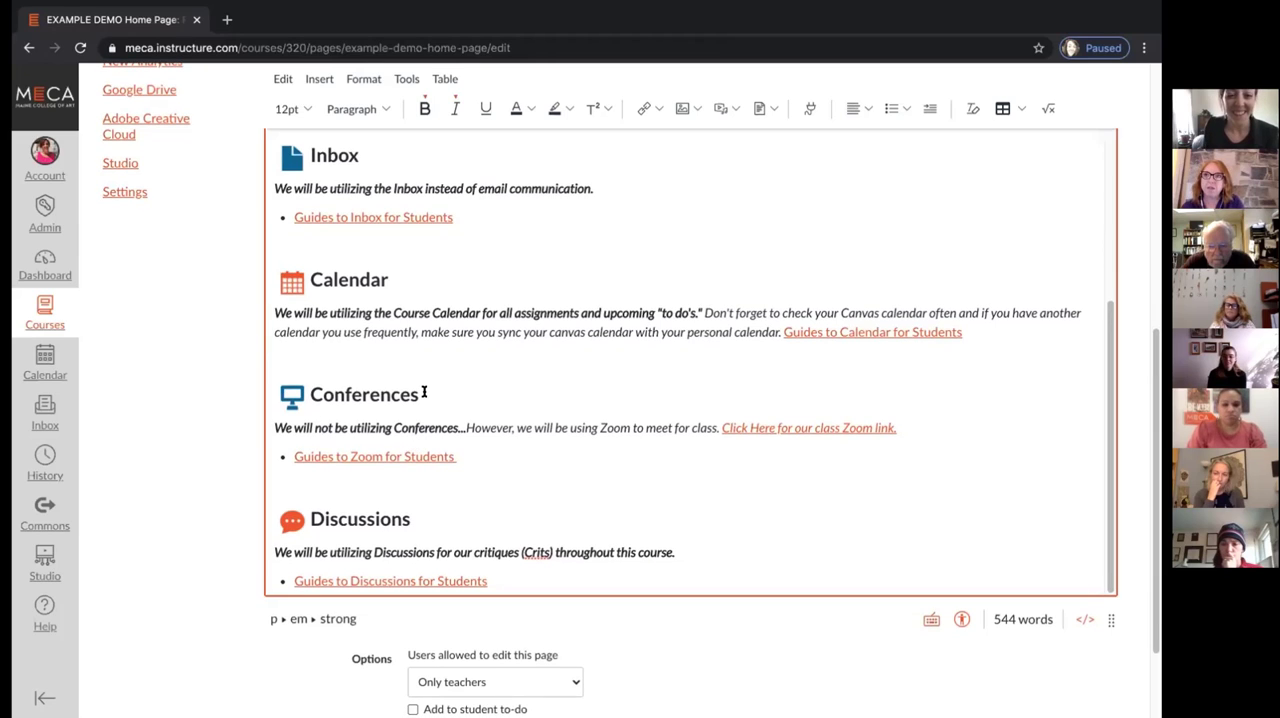
pyautogui.scroll(1, 424, 395)
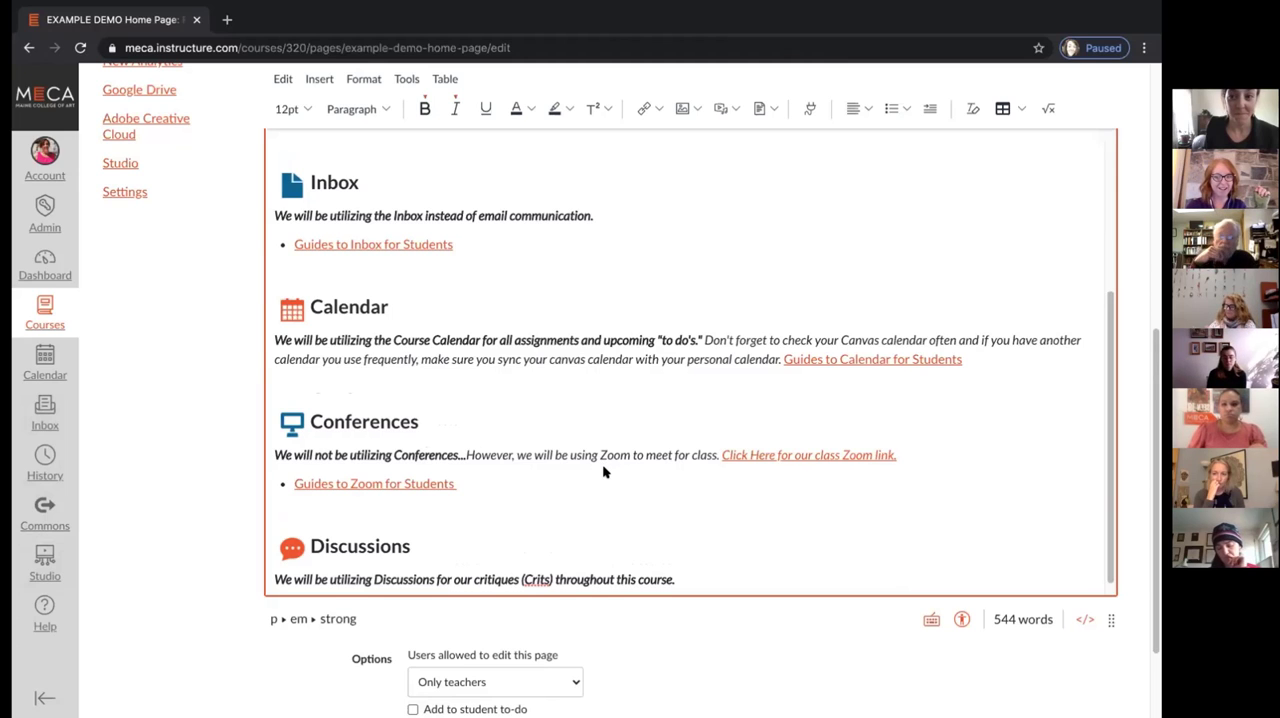
# Save the edited home page with its communication sections through Discussions
pyautogui.scroll(-1, 603, 468)
pyautogui.scroll(-2, 603, 470)
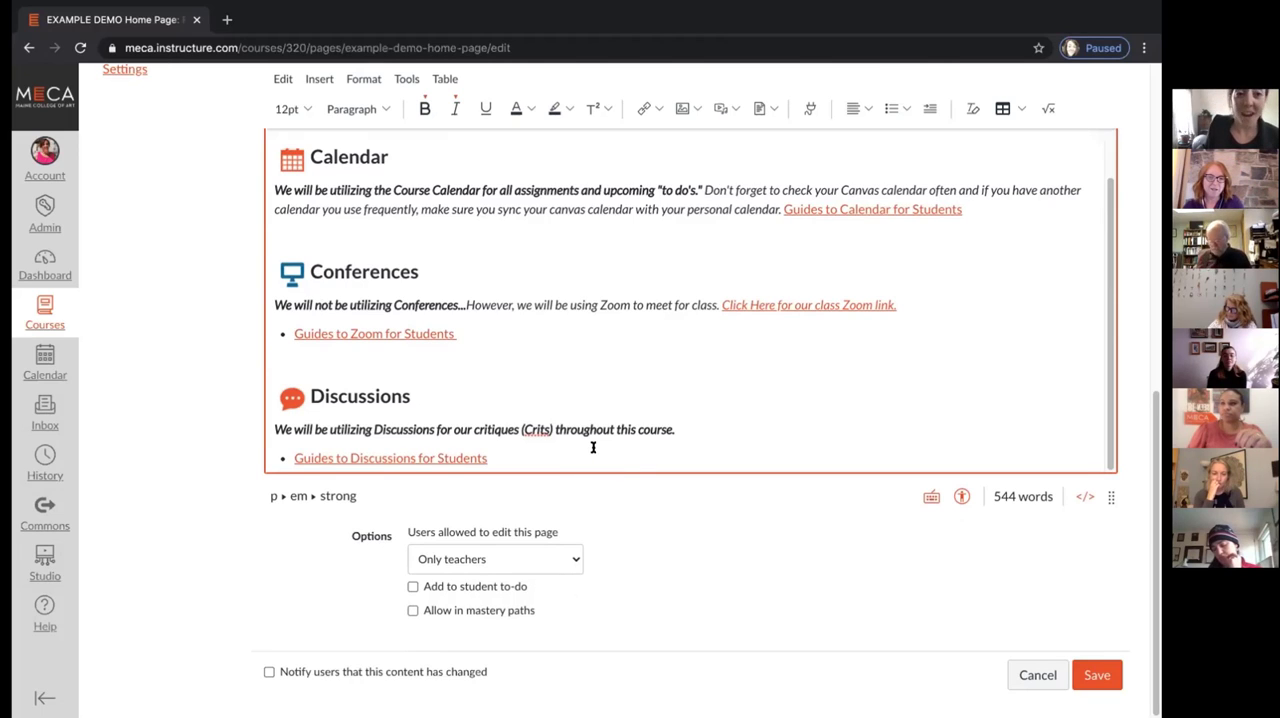
pyautogui.click(1098, 676)
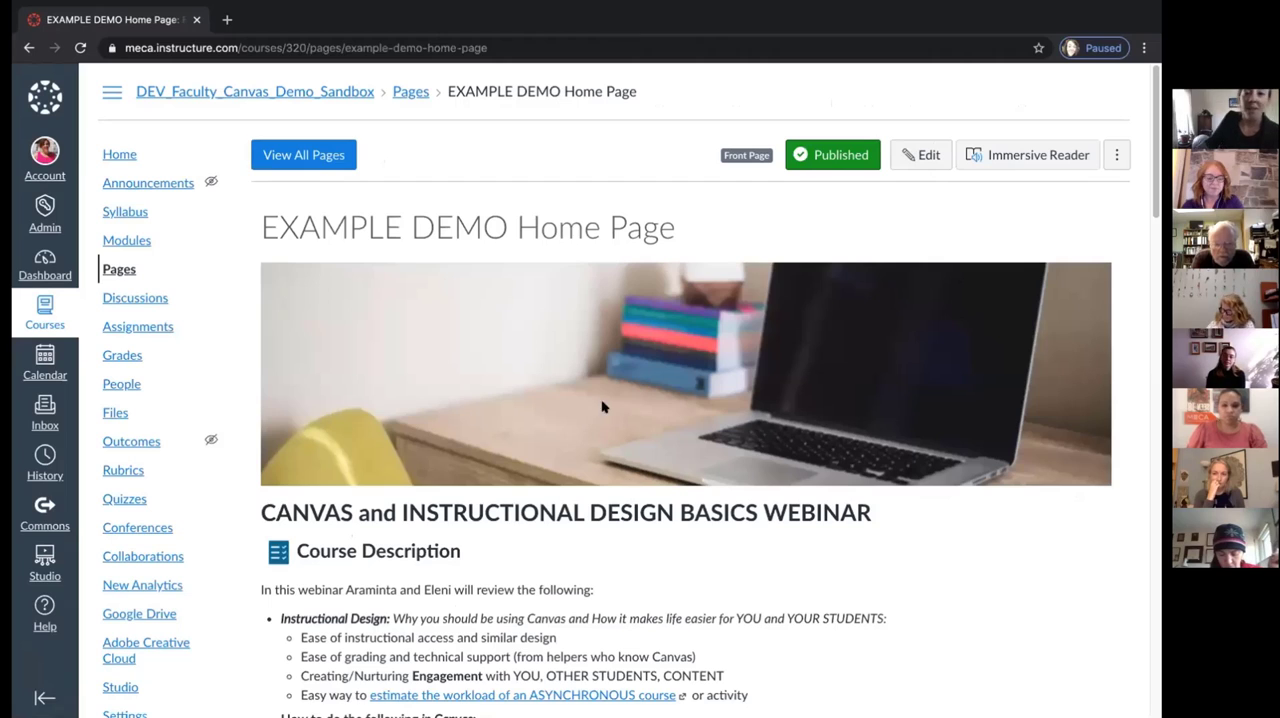
# Go to the course's Syllabus page and open the syllabus description for editing
pyautogui.click(123, 213)
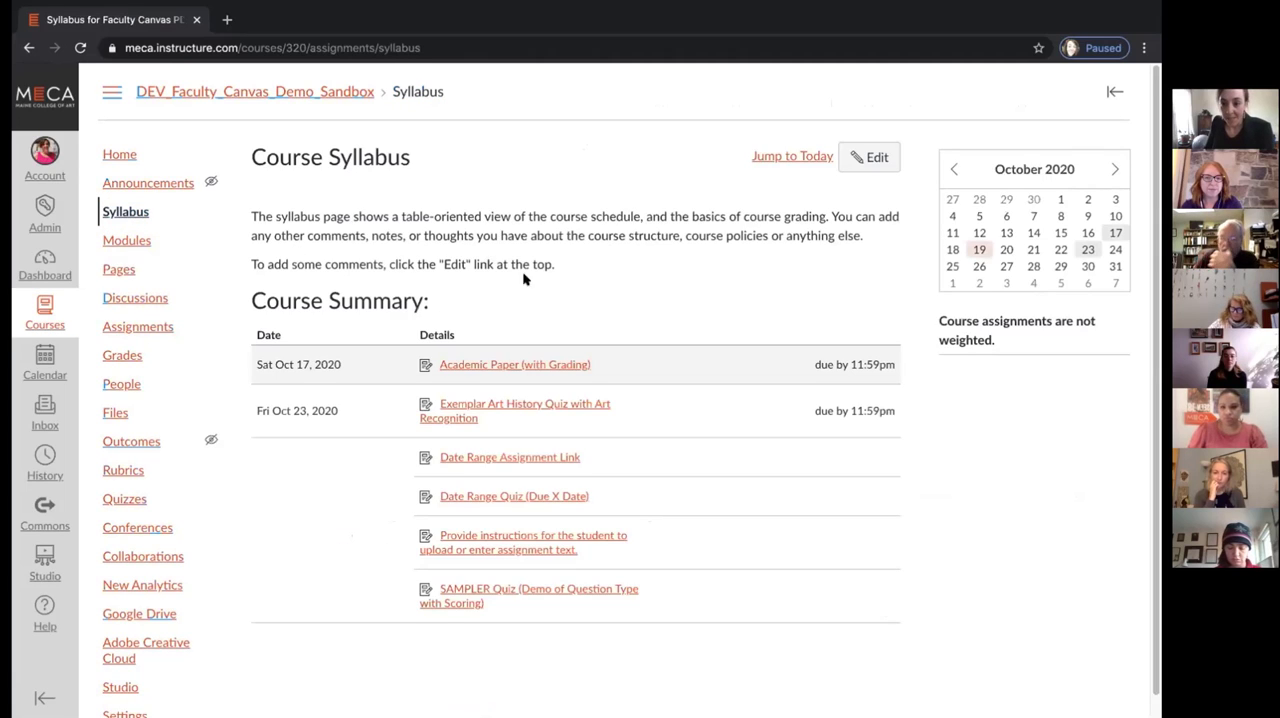
pyautogui.scroll(-1, 523, 279)
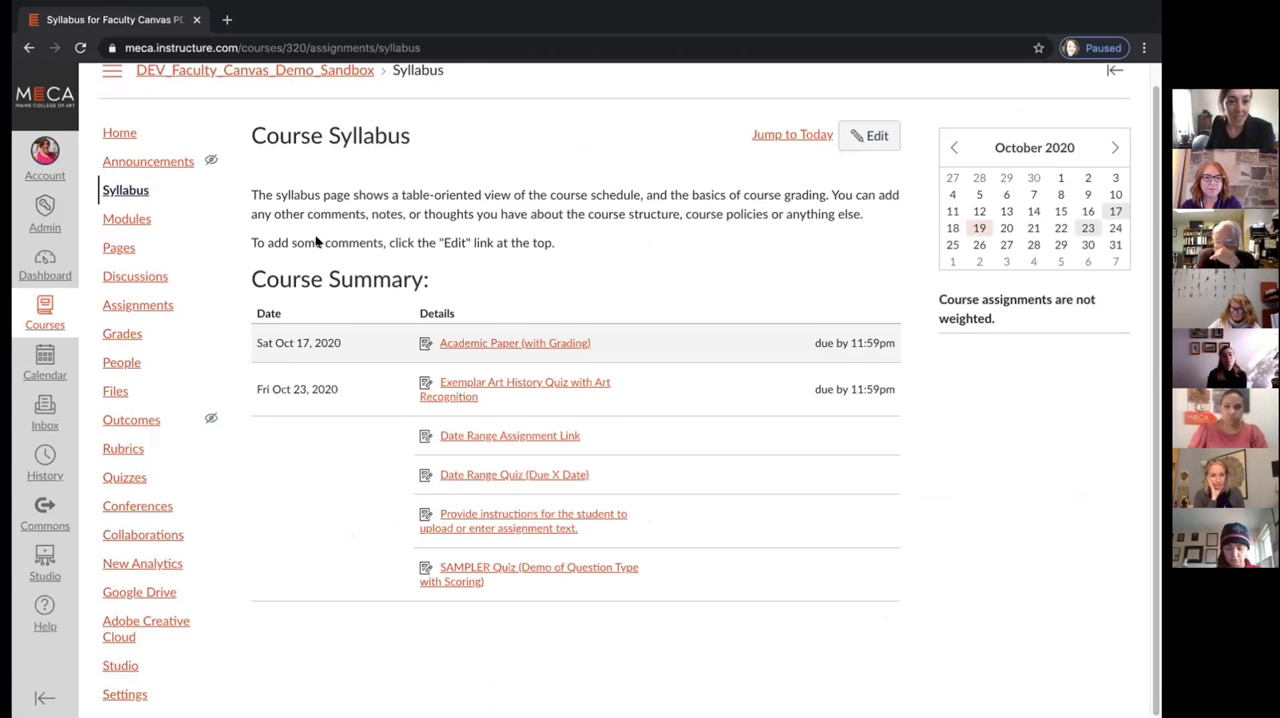
pyautogui.scroll(1, 316, 242)
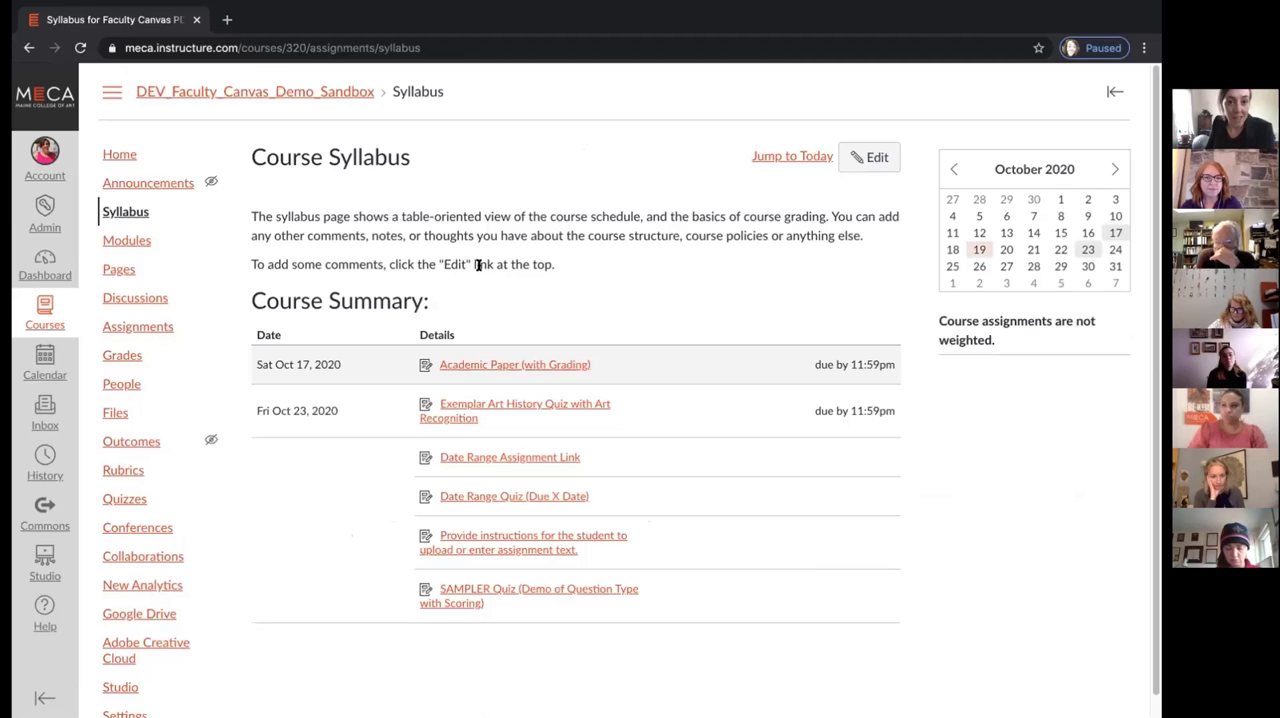
pyautogui.click(870, 158)
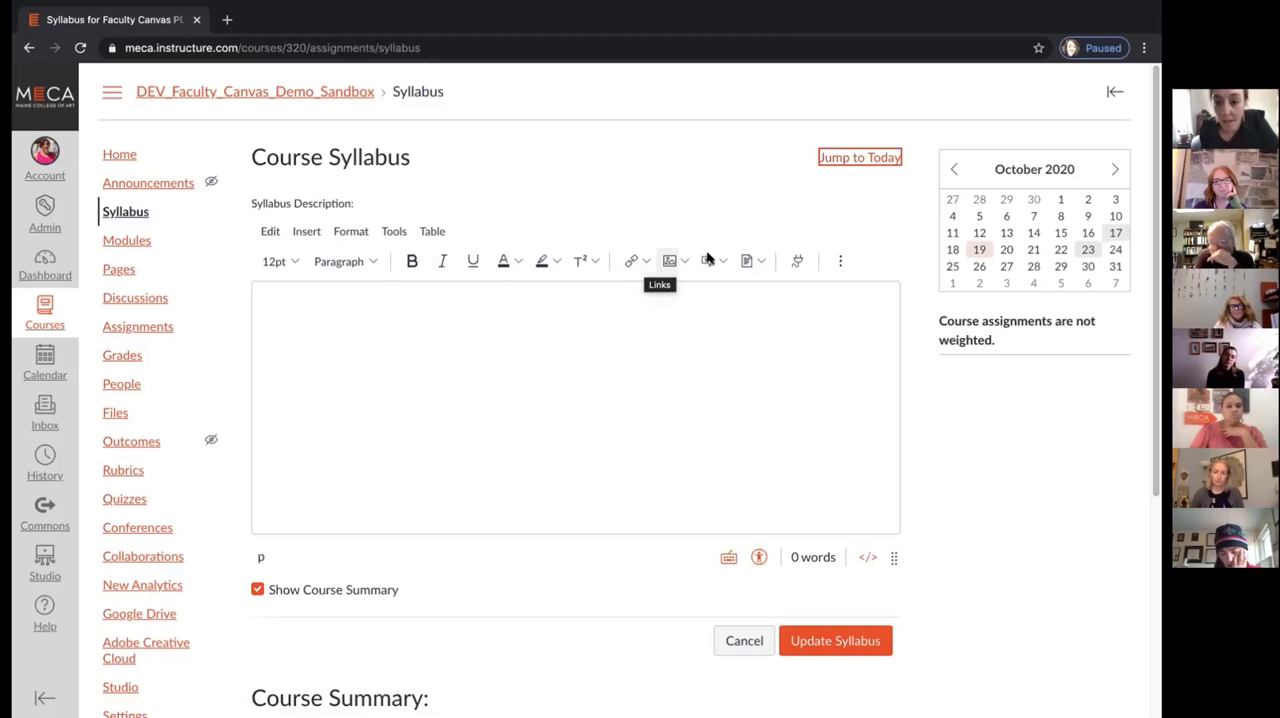
# Upload the "example syllabus" file from the Desktop's "canvas demo" folder as a document into the syllabus description
pyautogui.click(757, 263)
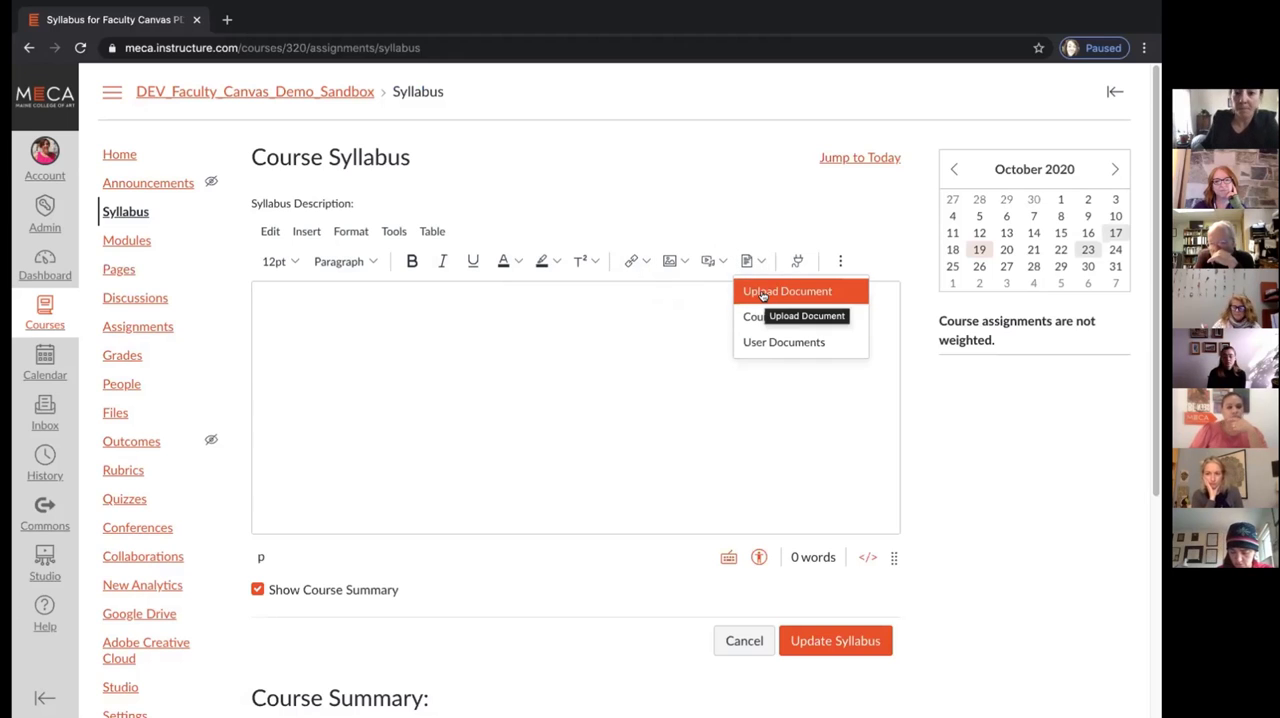
pyautogui.click(760, 292)
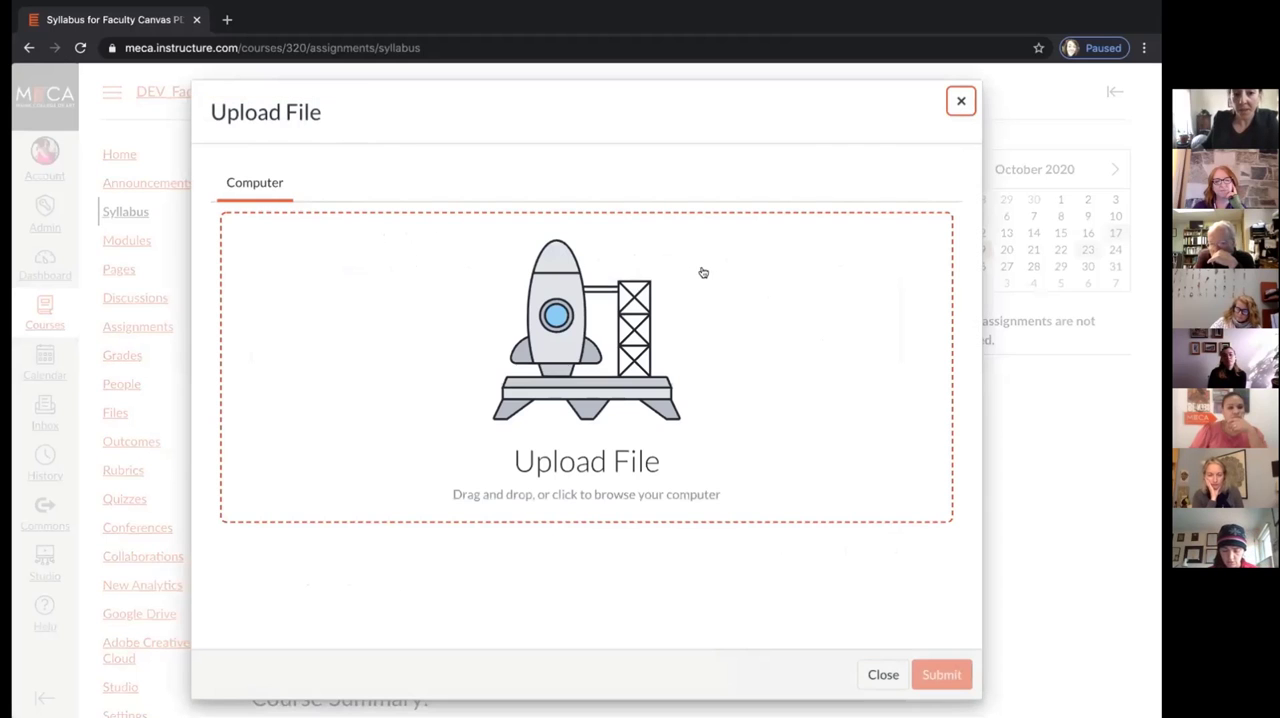
pyautogui.click(589, 324)
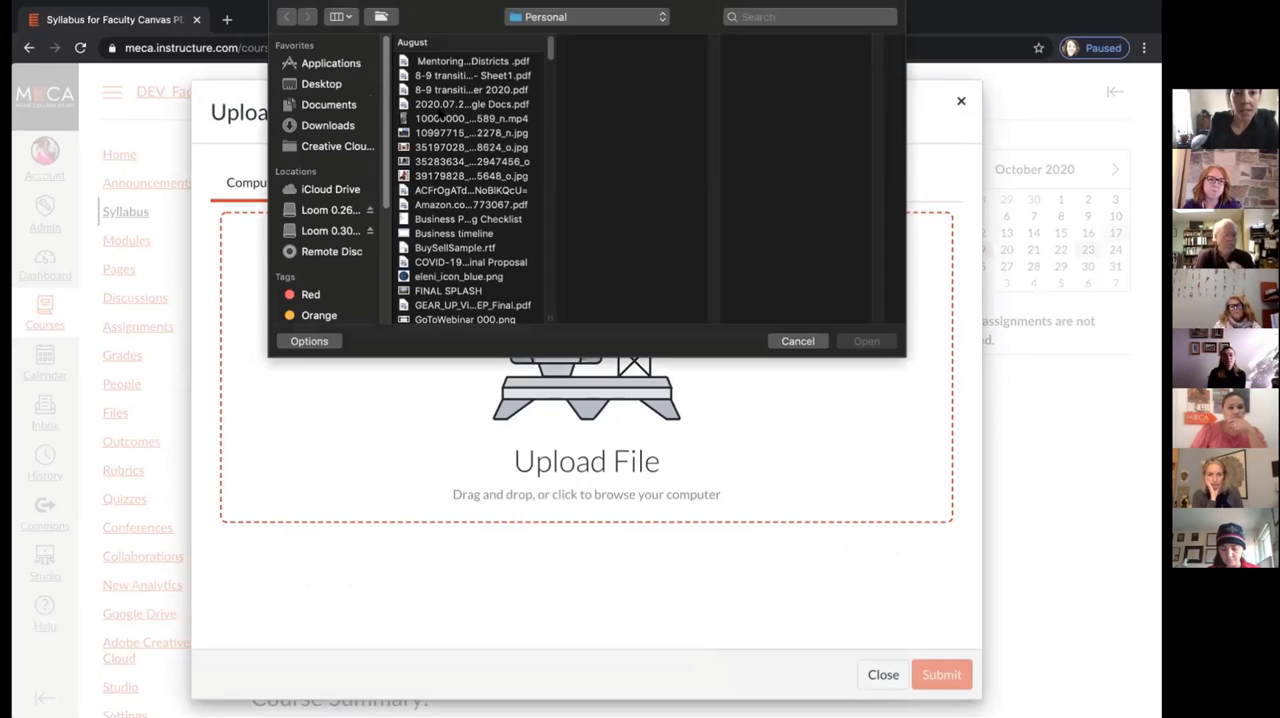
pyautogui.click(321, 84)
pyautogui.click(444, 61)
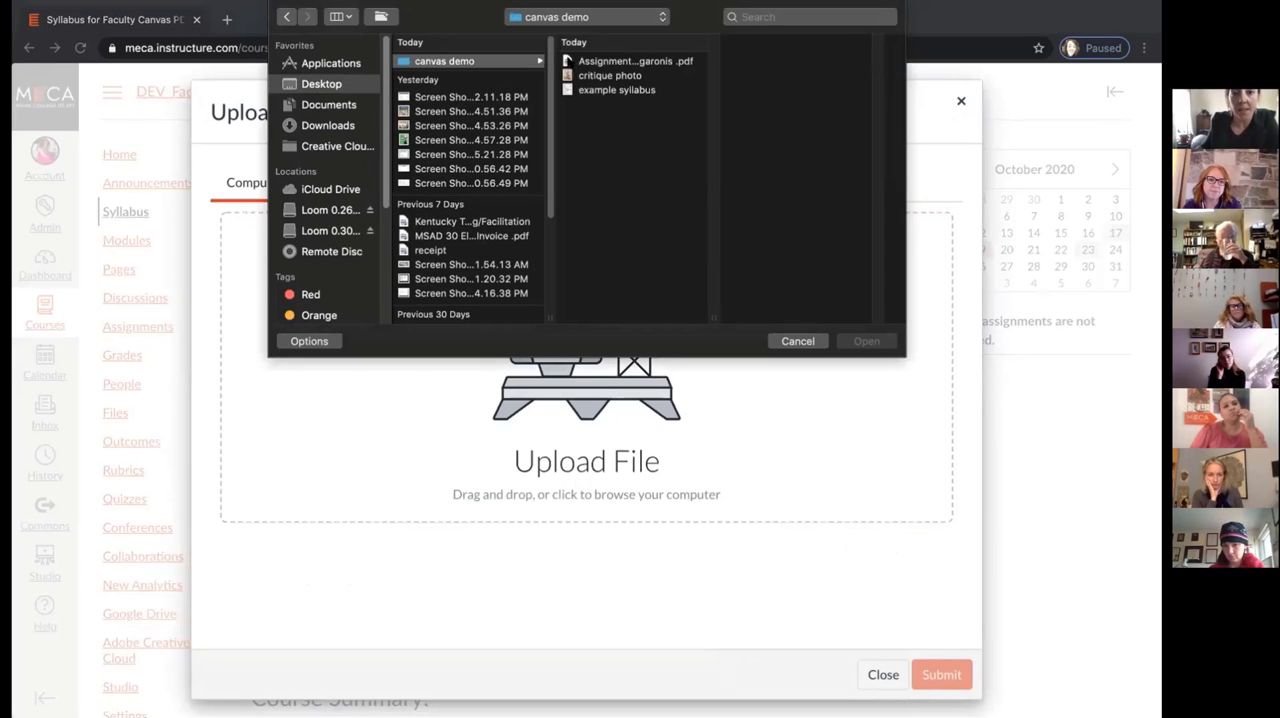
pyautogui.click(612, 90)
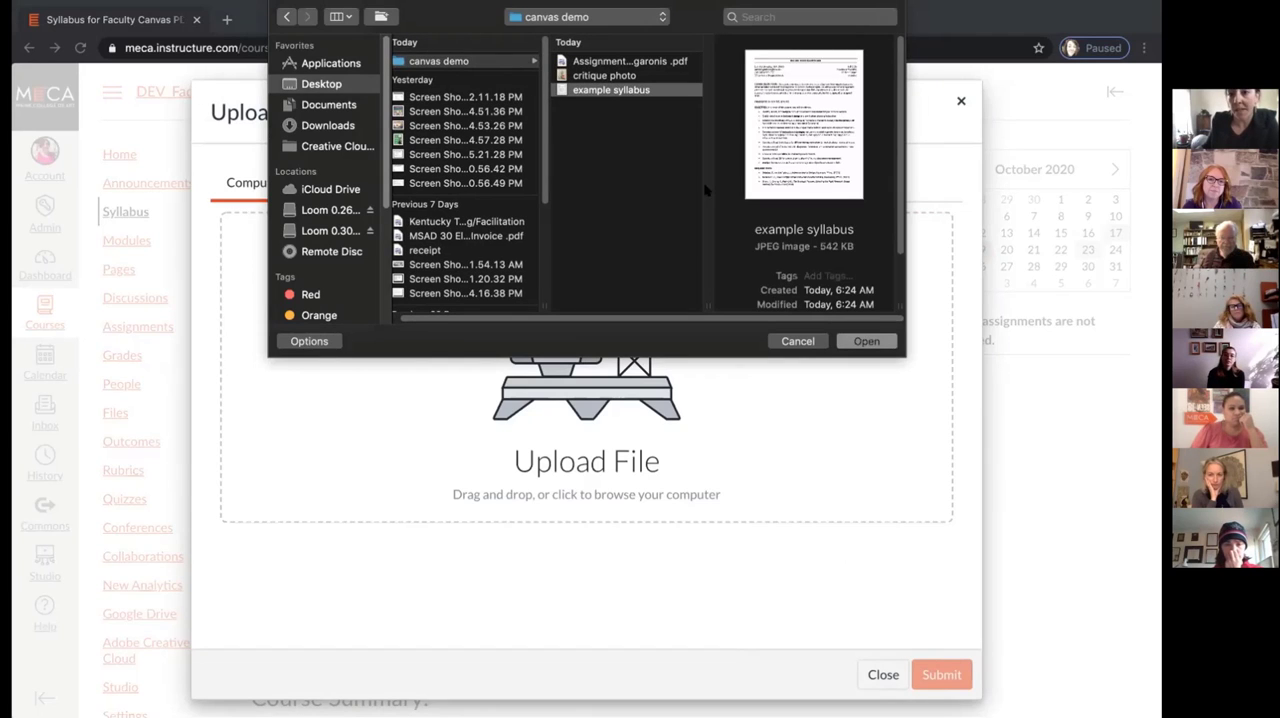
pyautogui.click(866, 341)
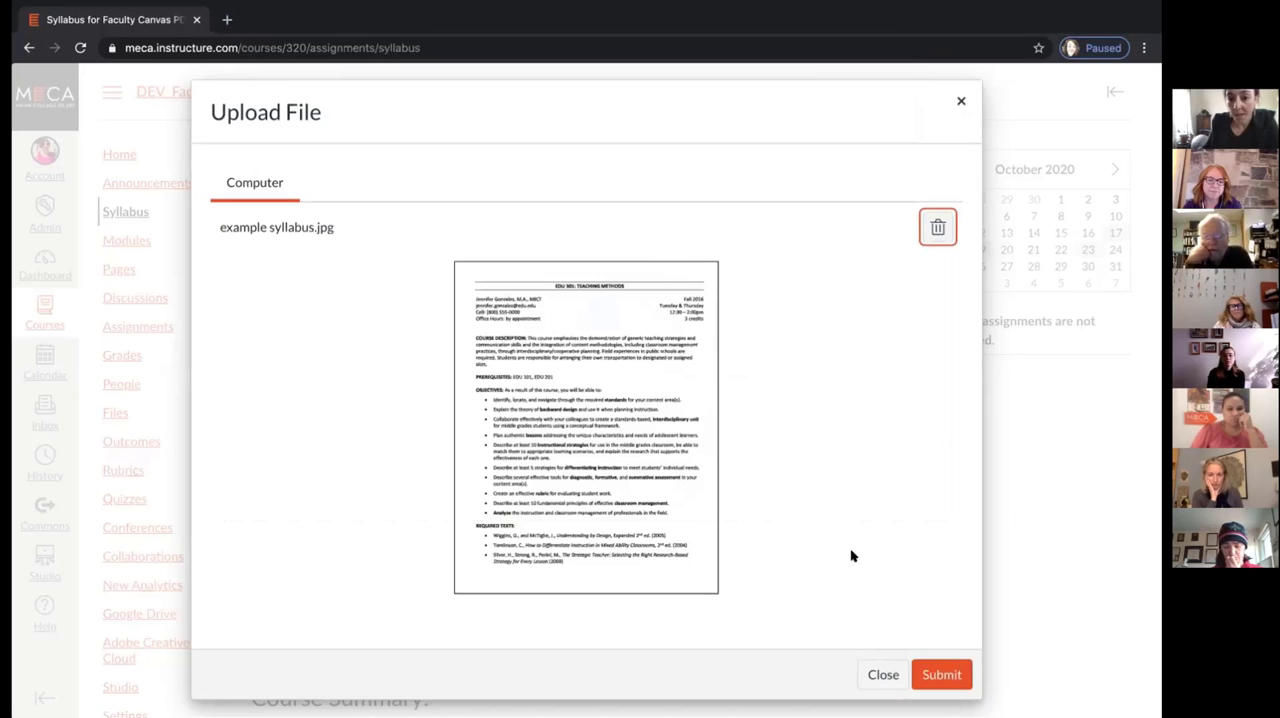
pyautogui.click(941, 675)
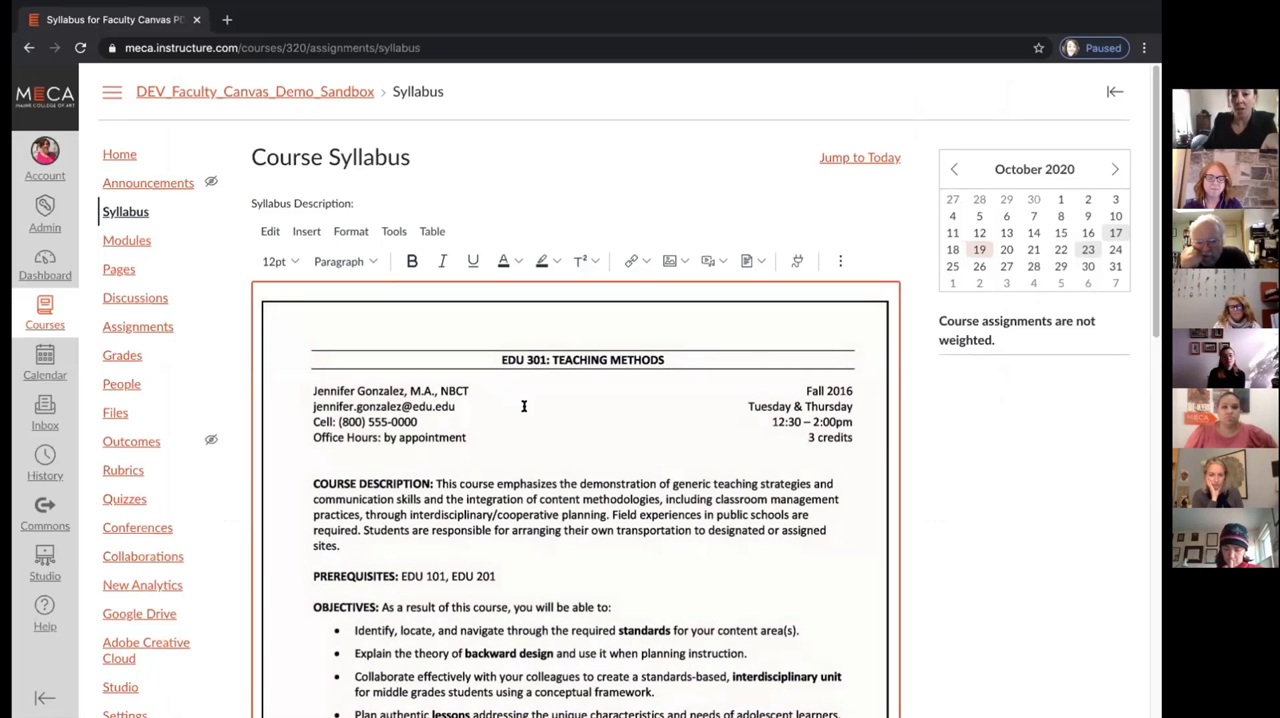
# Examine the inserted syllabus in the editor, from the EDU 301 heading and Objectives to Required Texts and the Course Summary
pyautogui.scroll(-1, 523, 406)
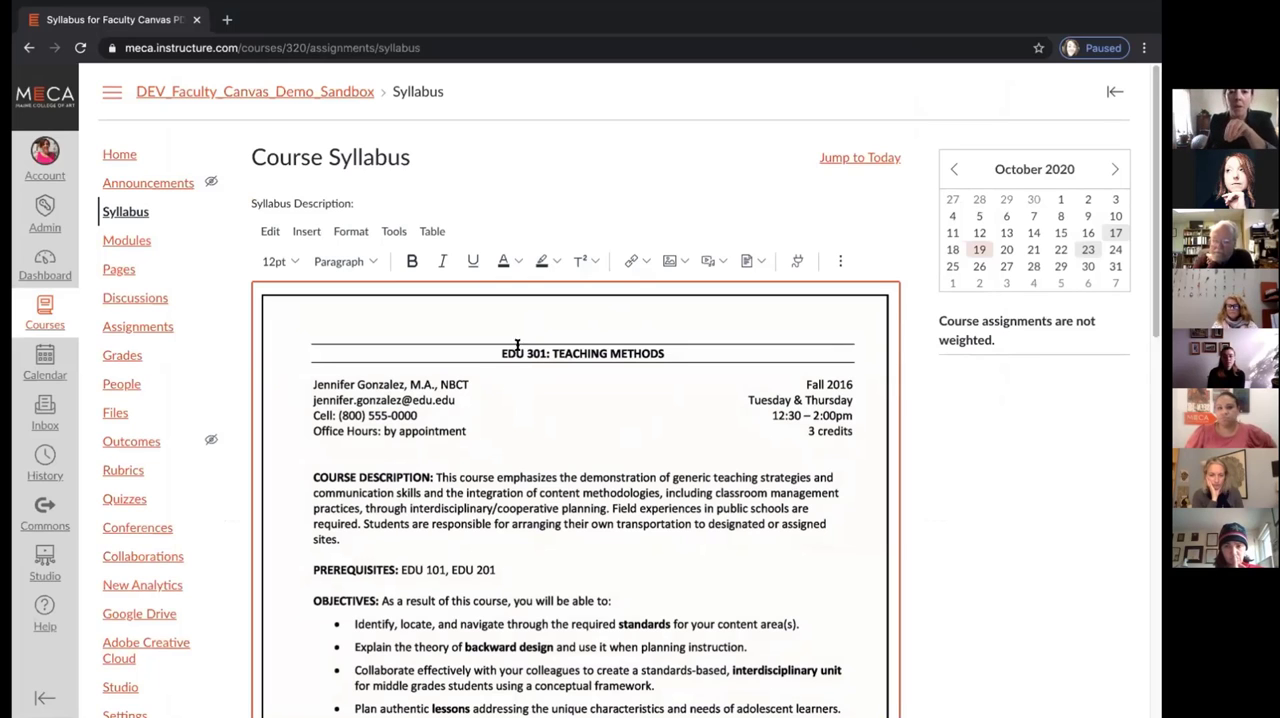
pyautogui.scroll(-4, 482, 432)
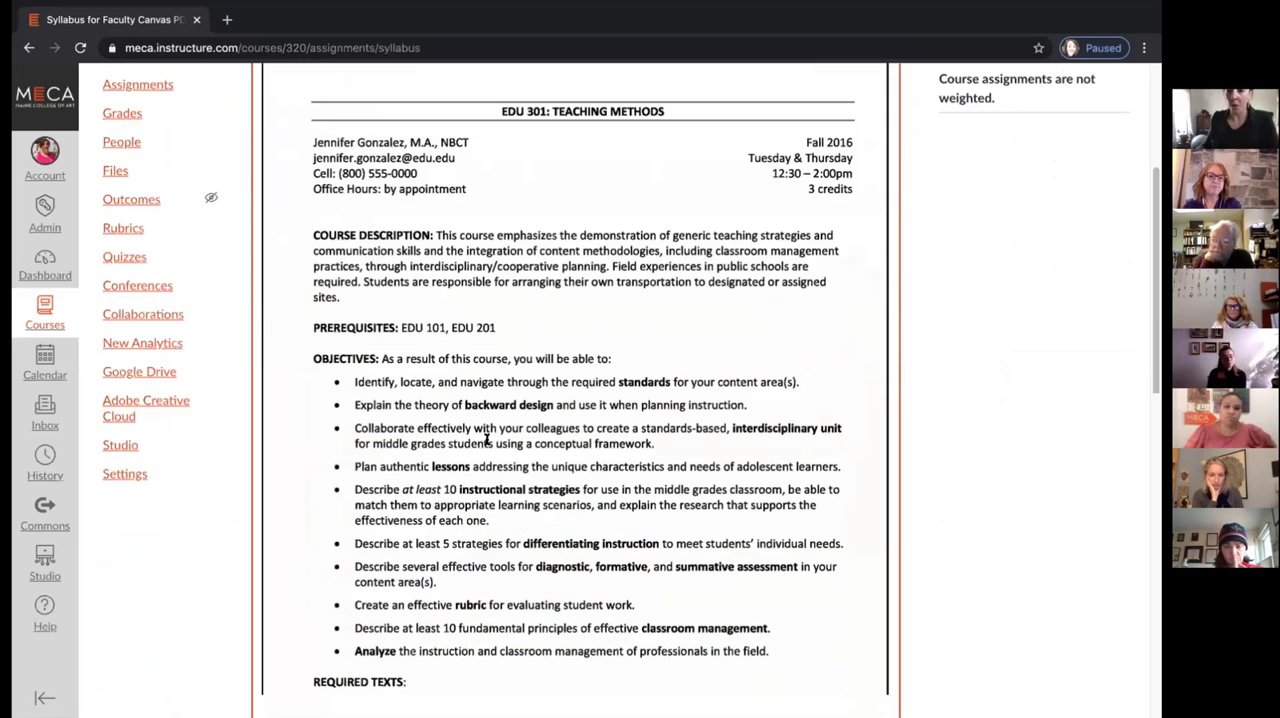
pyautogui.scroll(-3, 483, 443)
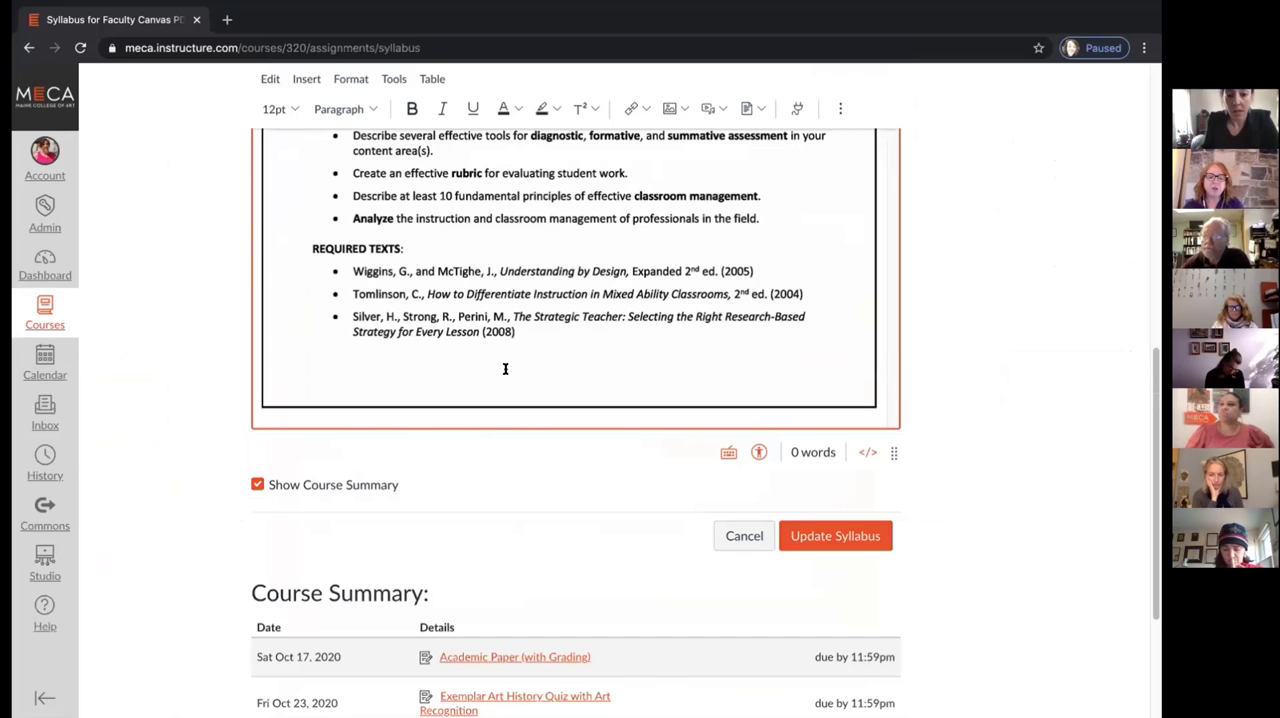
pyautogui.scroll(1, 505, 369)
pyautogui.scroll(1, 505, 368)
pyautogui.scroll(1, 505, 369)
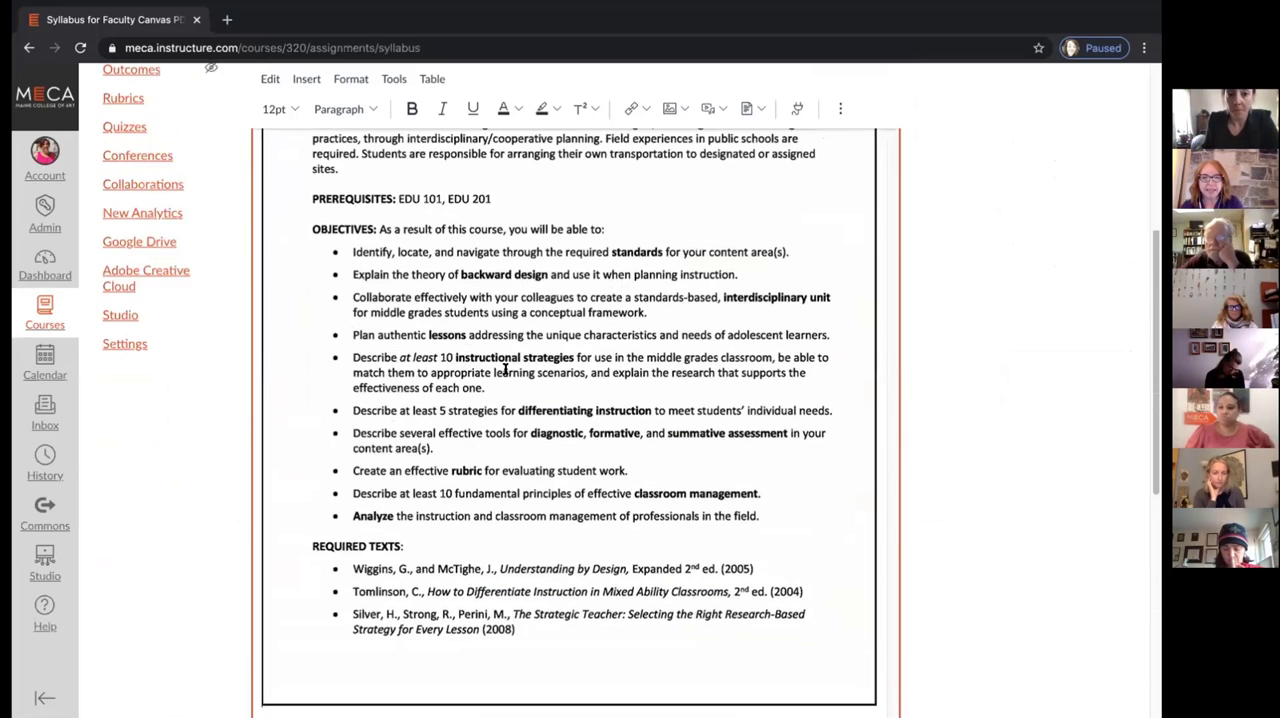
pyautogui.scroll(-6, 505, 369)
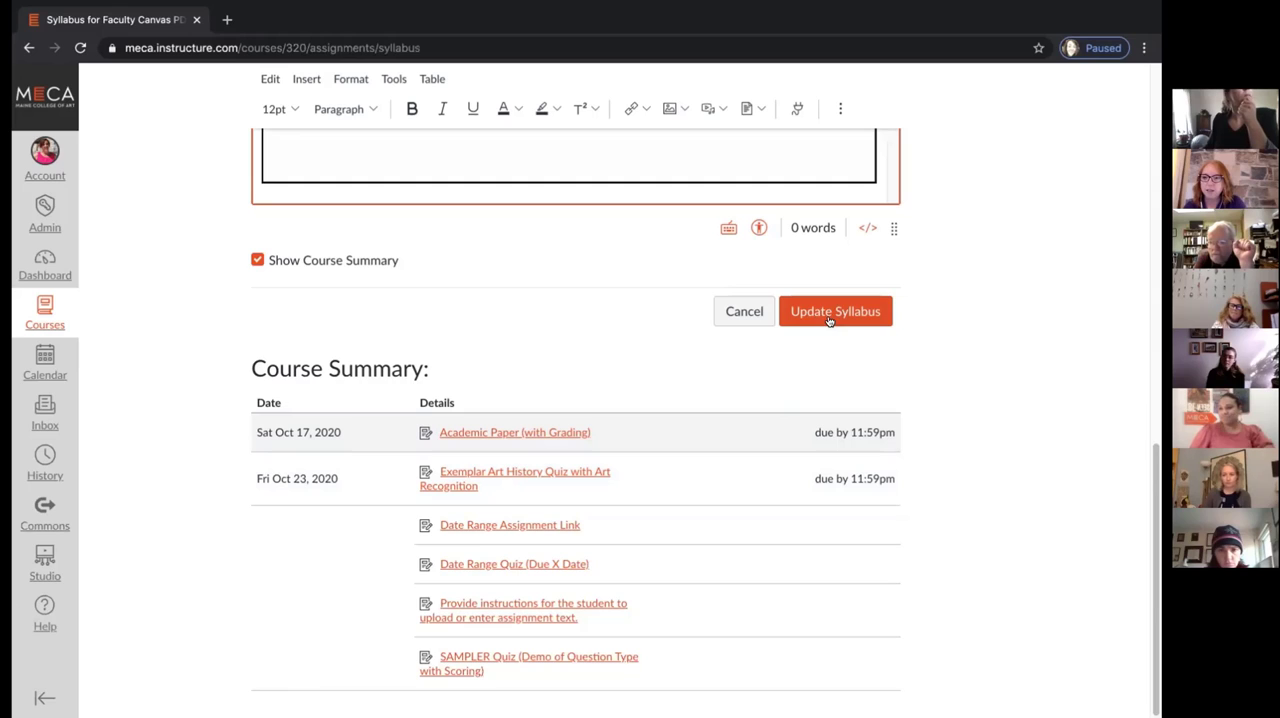
pyautogui.moveTo(1008, 7)
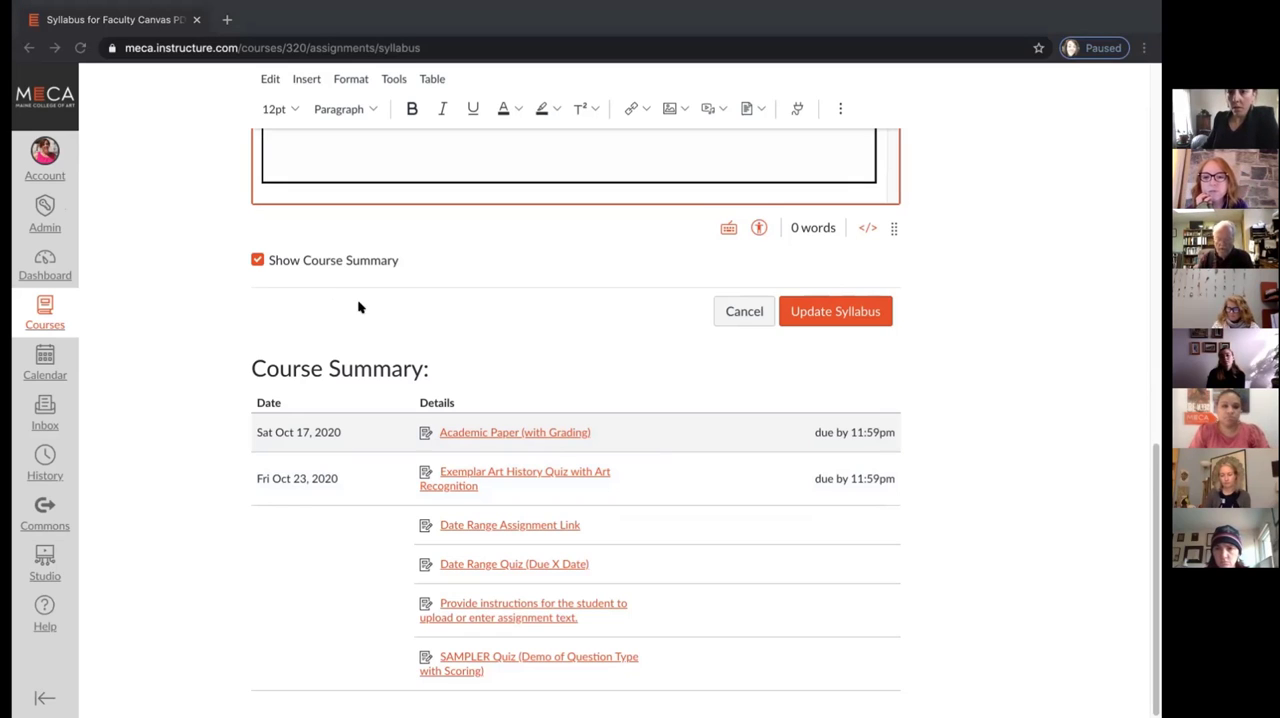
pyautogui.scroll(5, 362, 307)
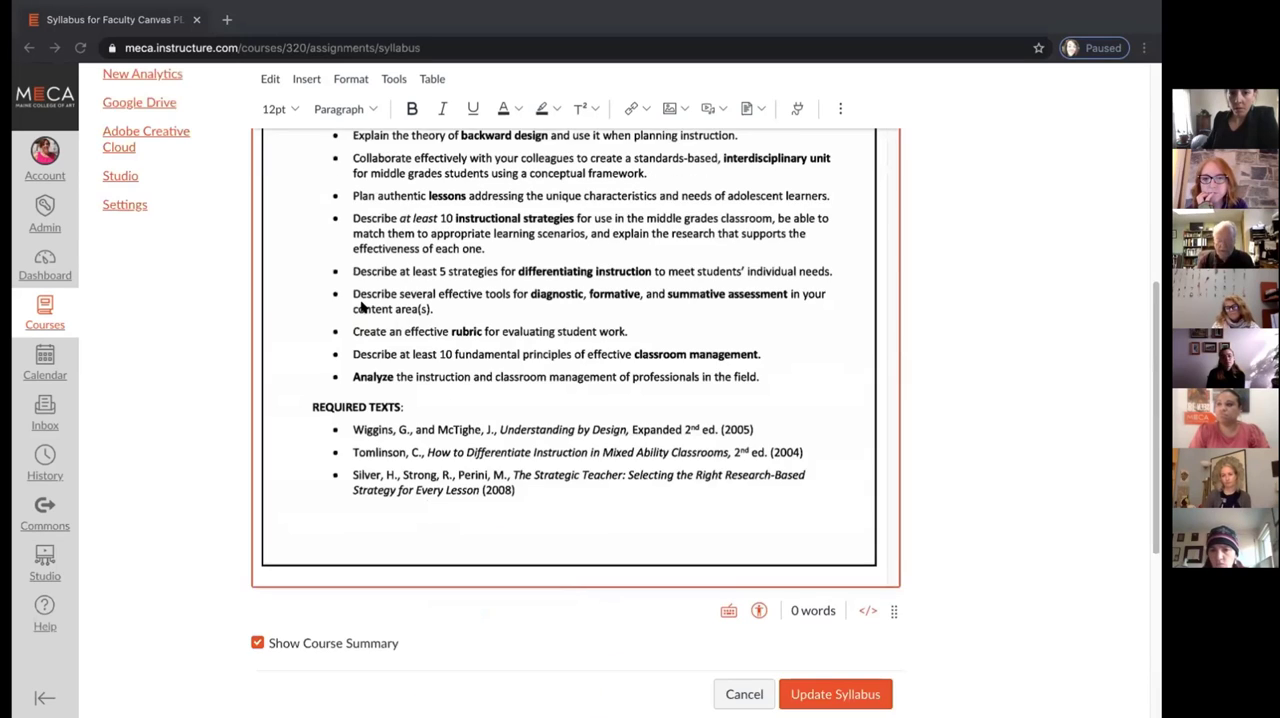
pyautogui.scroll(5, 362, 307)
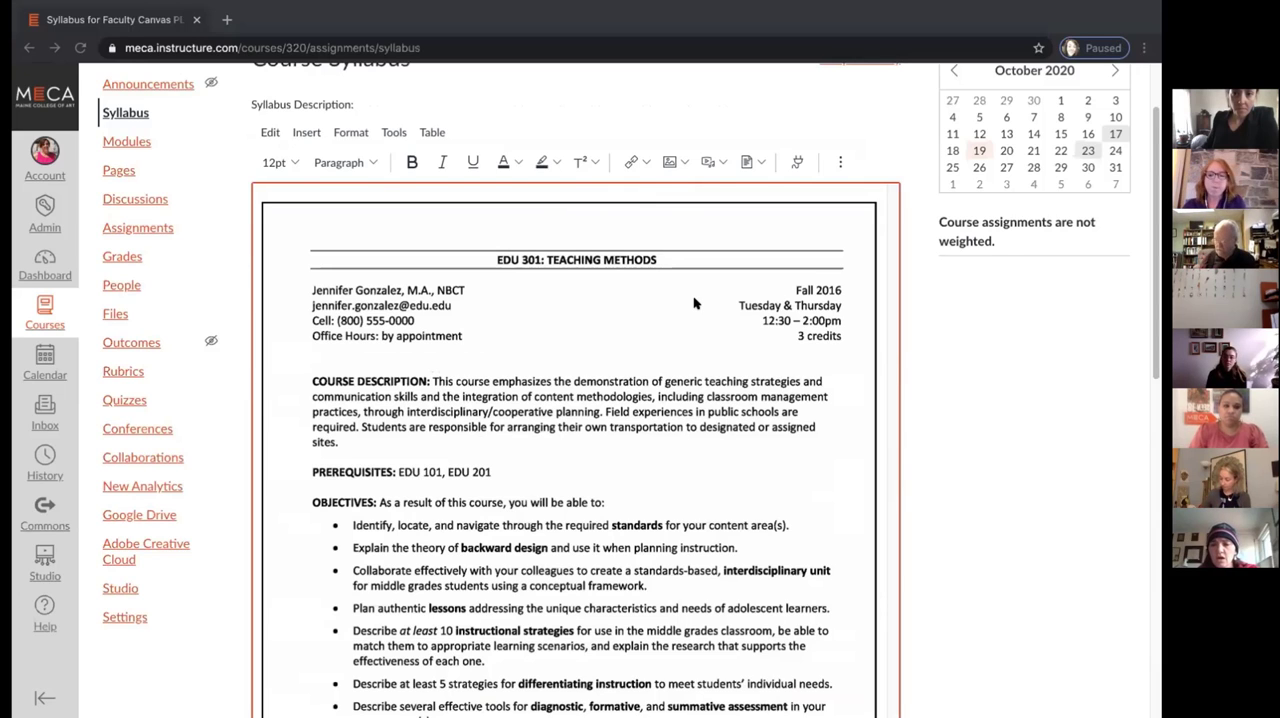
pyautogui.scroll(-3, 695, 303)
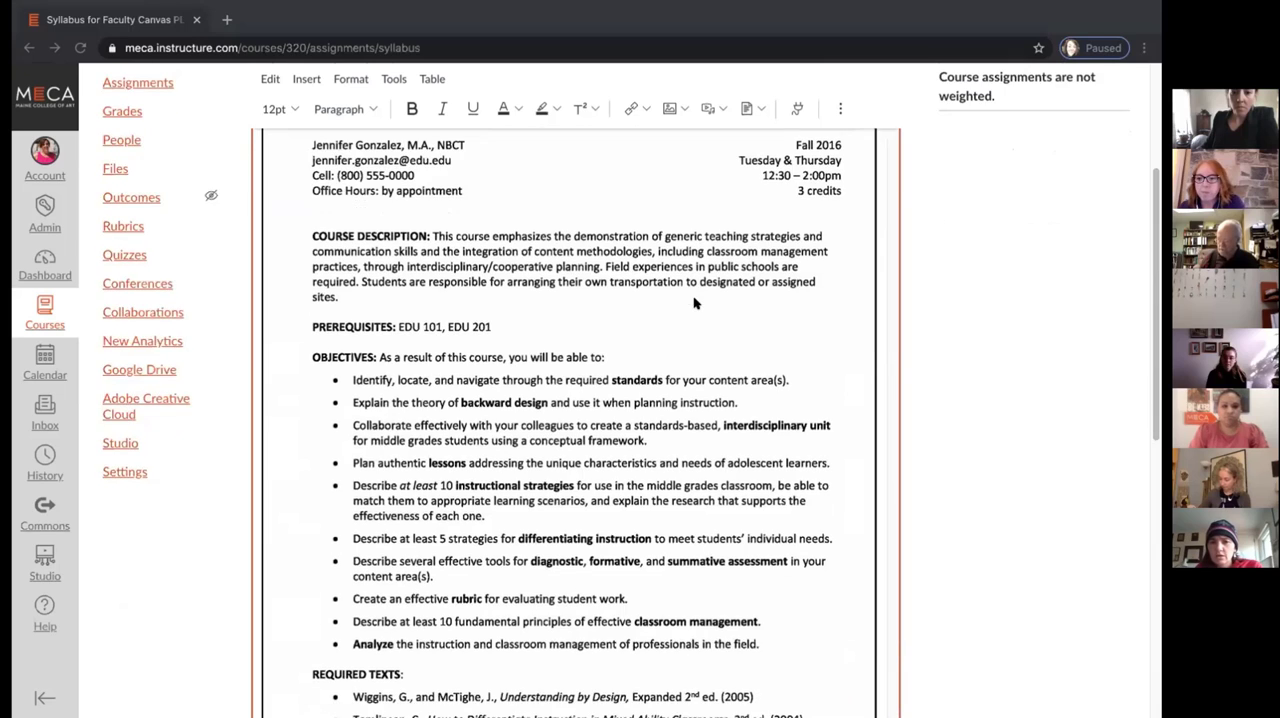
pyautogui.scroll(-5, 695, 303)
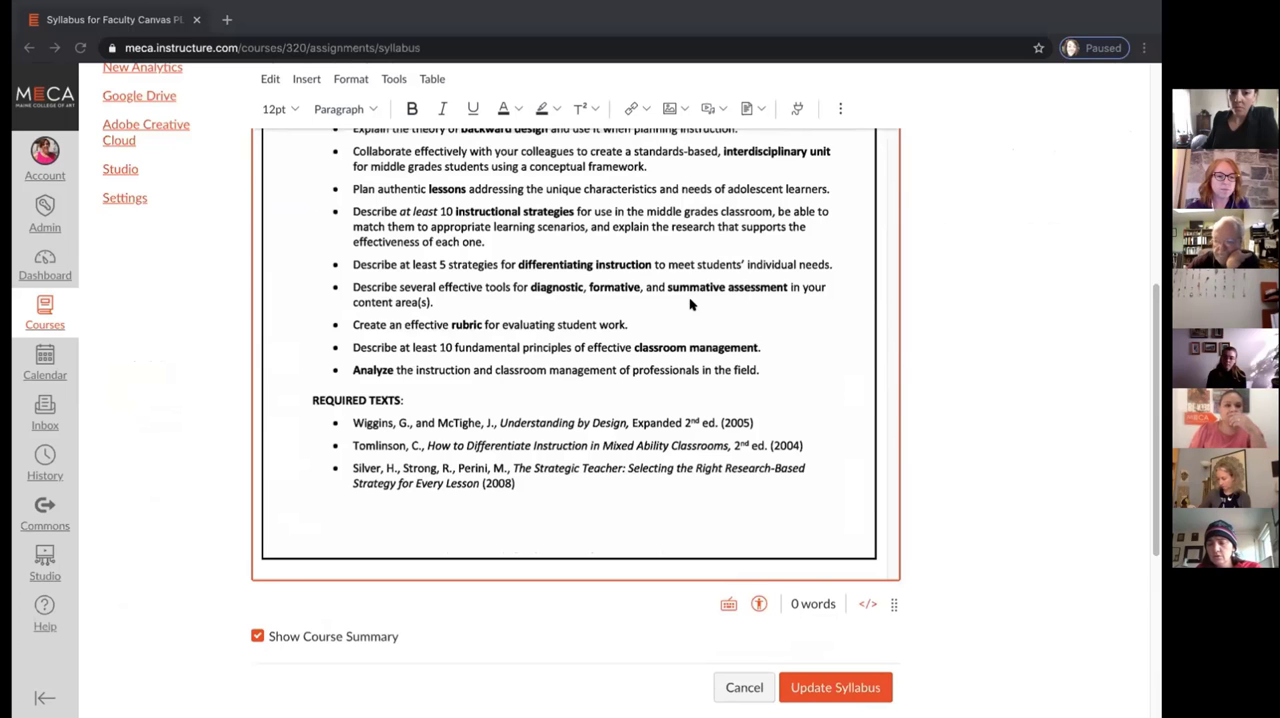
pyautogui.scroll(8, 688, 305)
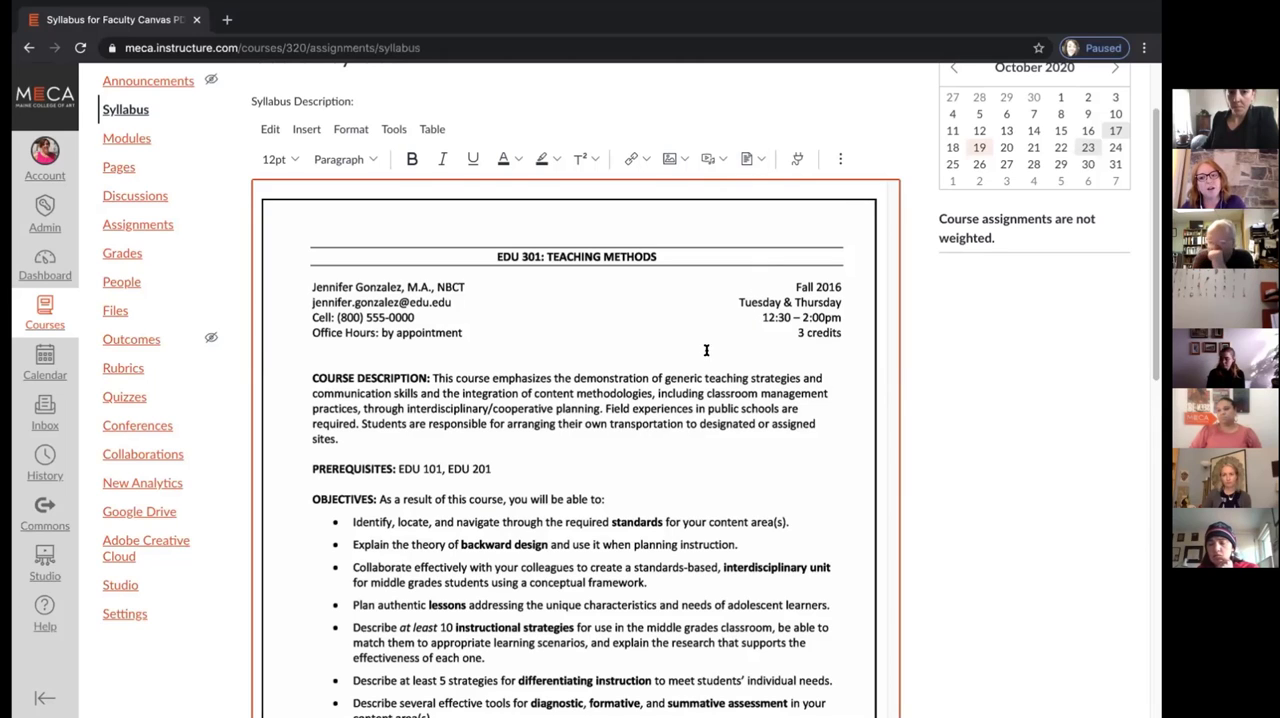
# Update the course syllabus with the inserted document, keeping Show Course Summary enabled
pyautogui.scroll(-1, 700, 355)
pyautogui.scroll(-3, 698, 357)
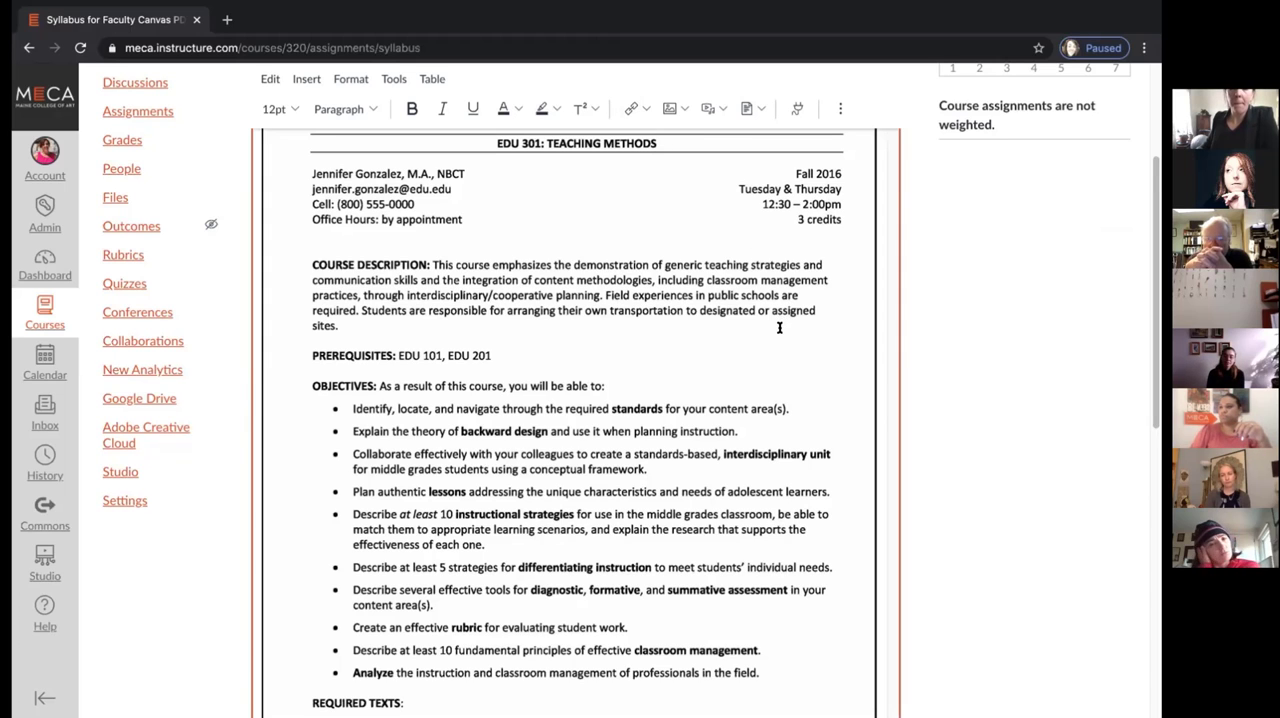
pyautogui.scroll(-3, 779, 327)
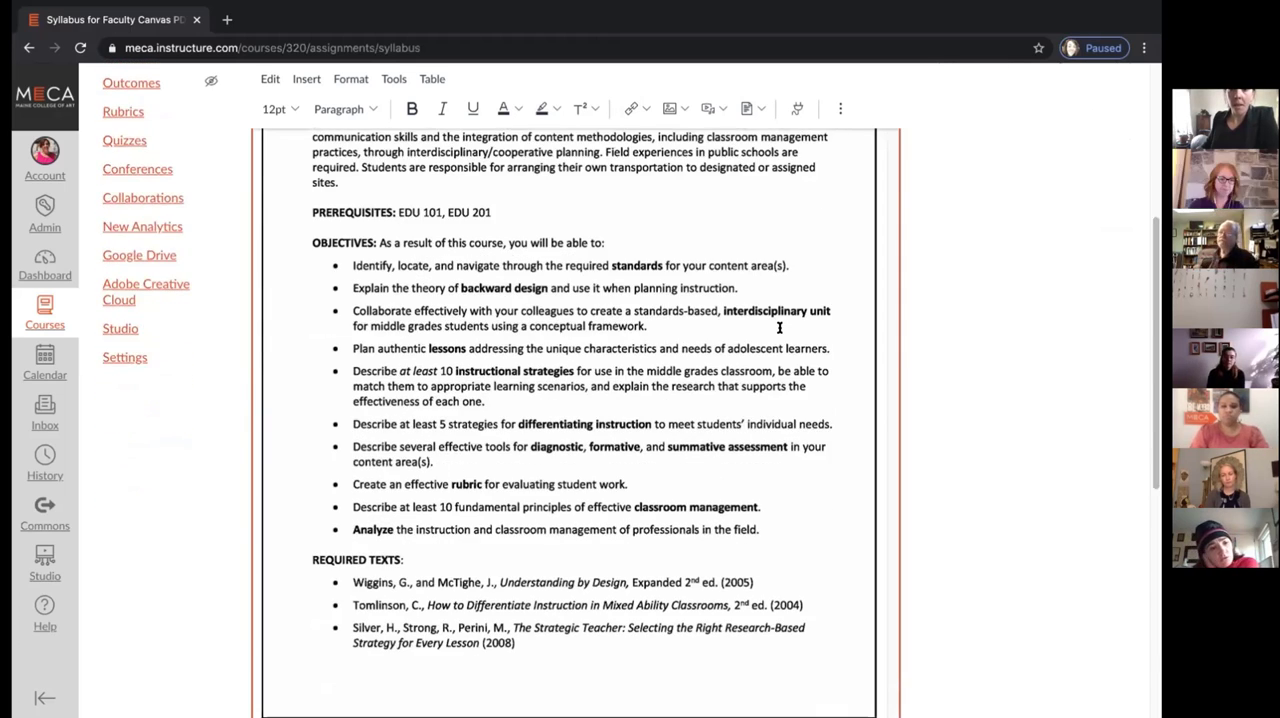
pyautogui.scroll(-11, 779, 327)
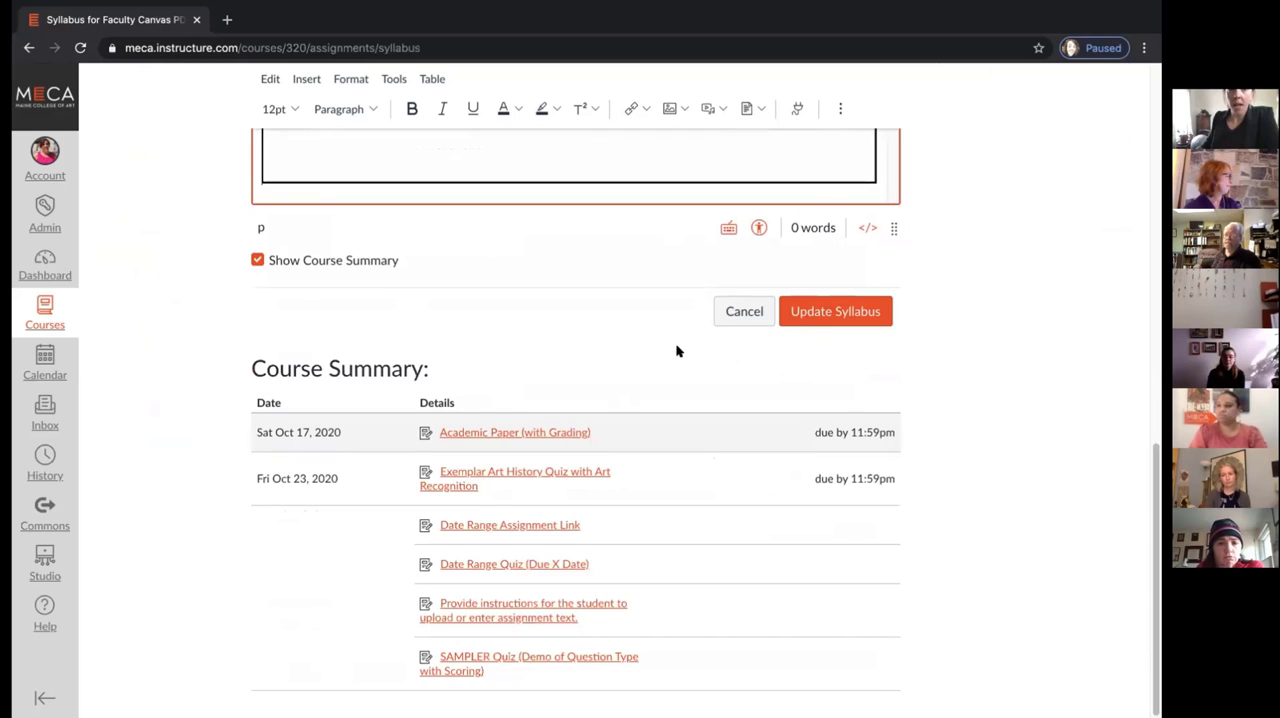
pyautogui.click(840, 312)
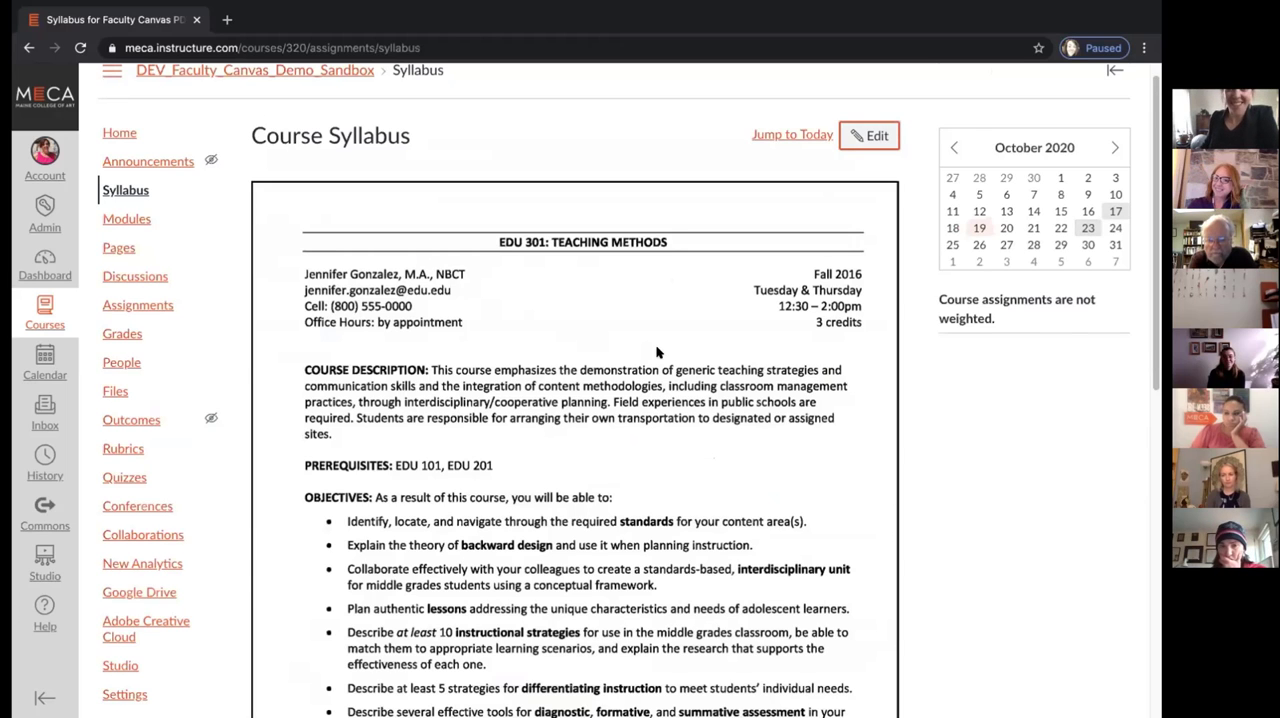
# Check the updated syllabus page down through the Course Summary dates and return to the course home page
pyautogui.scroll(-1, 630, 380)
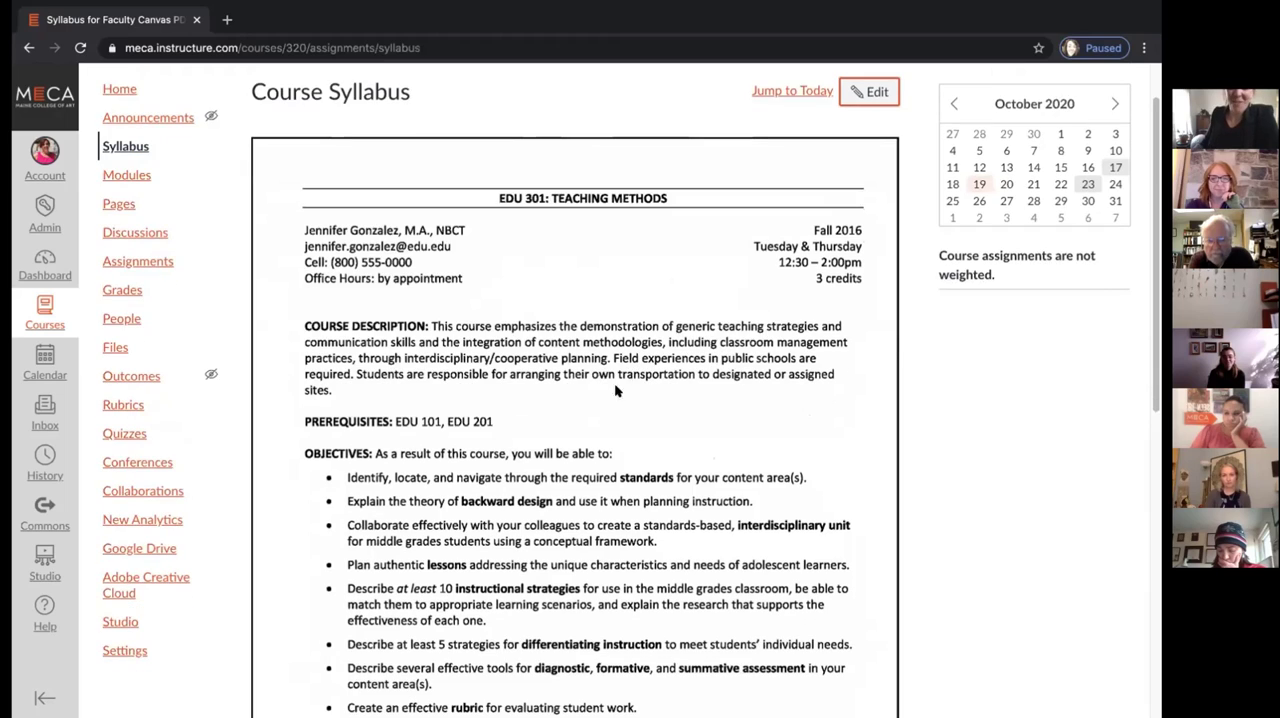
pyautogui.scroll(-3, 588, 393)
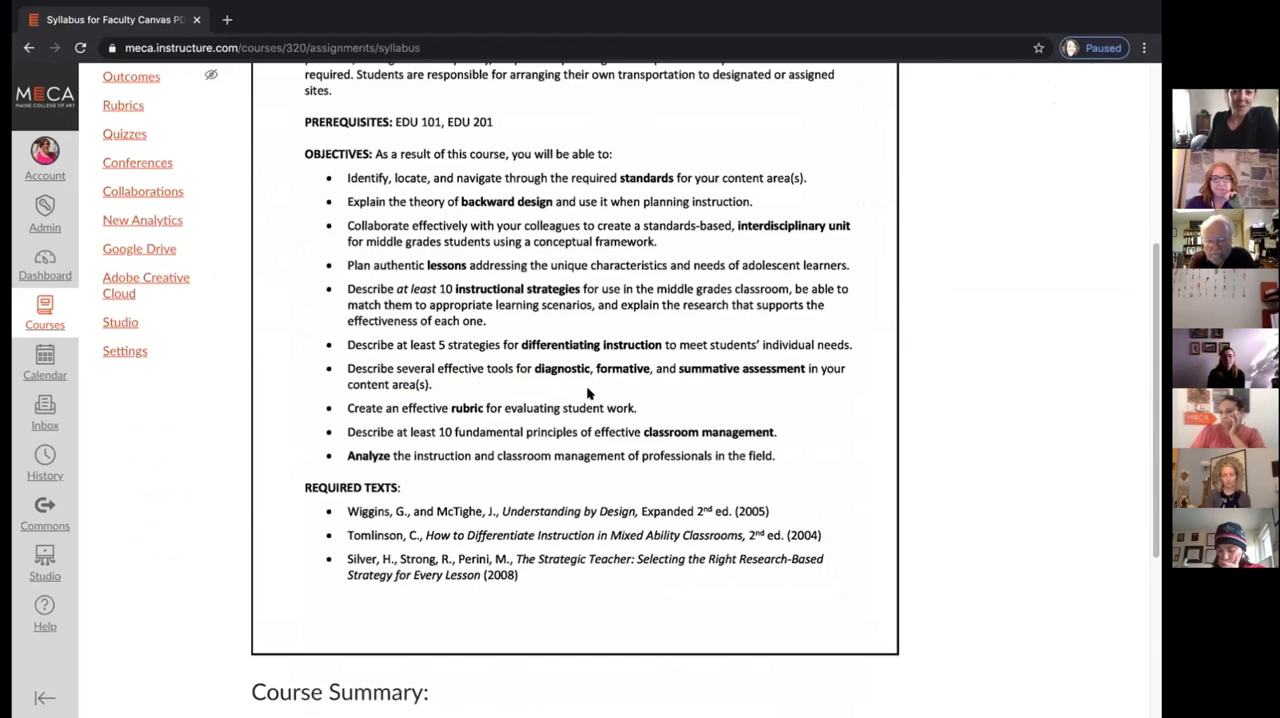
pyautogui.scroll(-3, 588, 393)
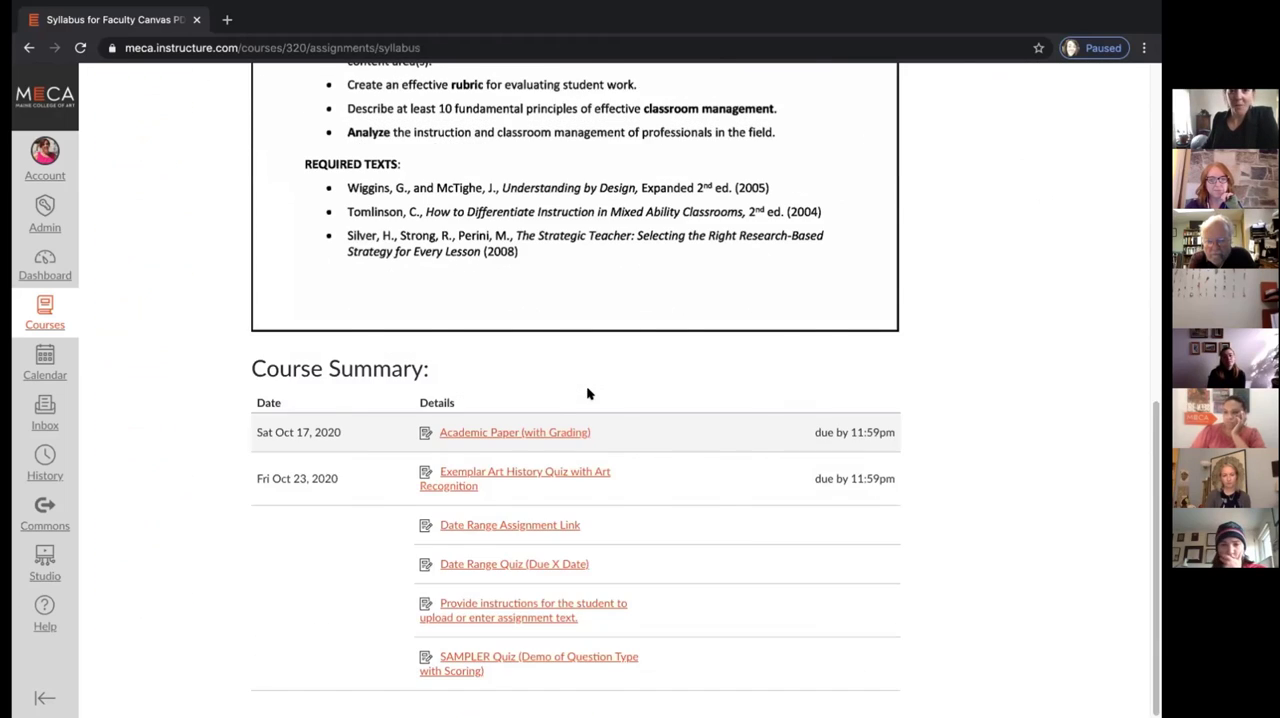
pyautogui.scroll(6, 586, 385)
pyautogui.scroll(-1, 586, 385)
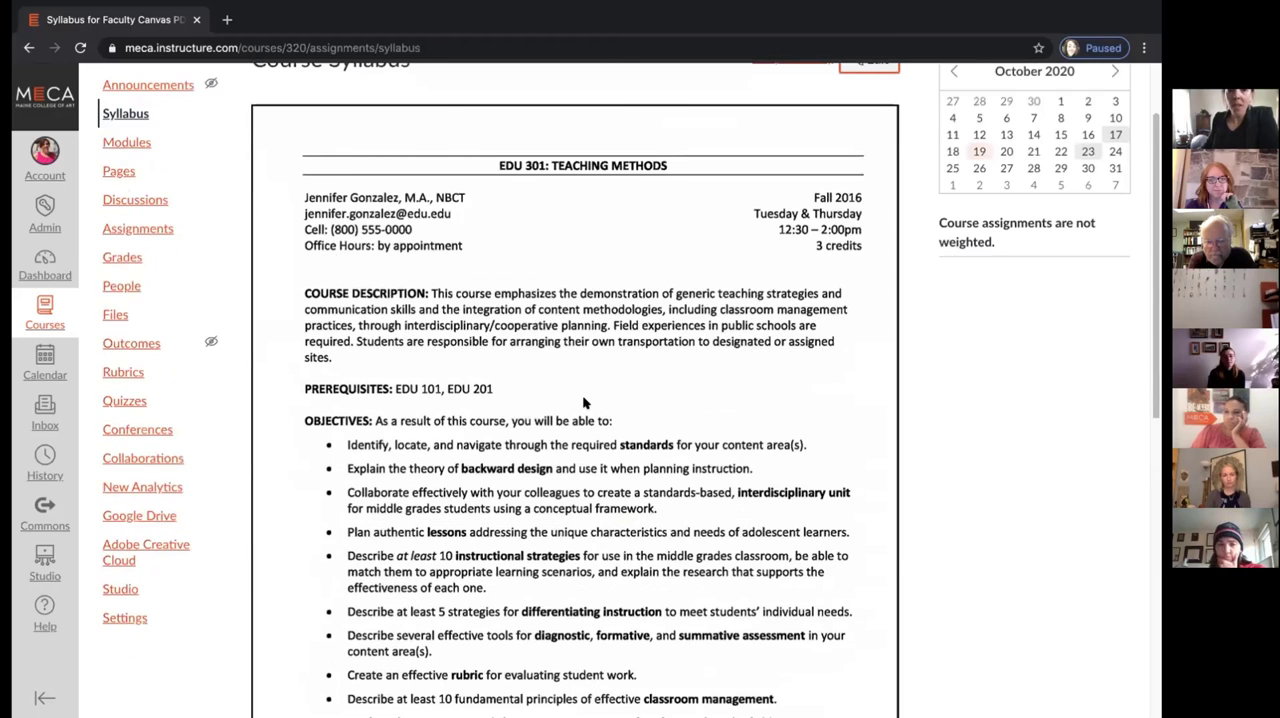
pyautogui.scroll(-6, 585, 402)
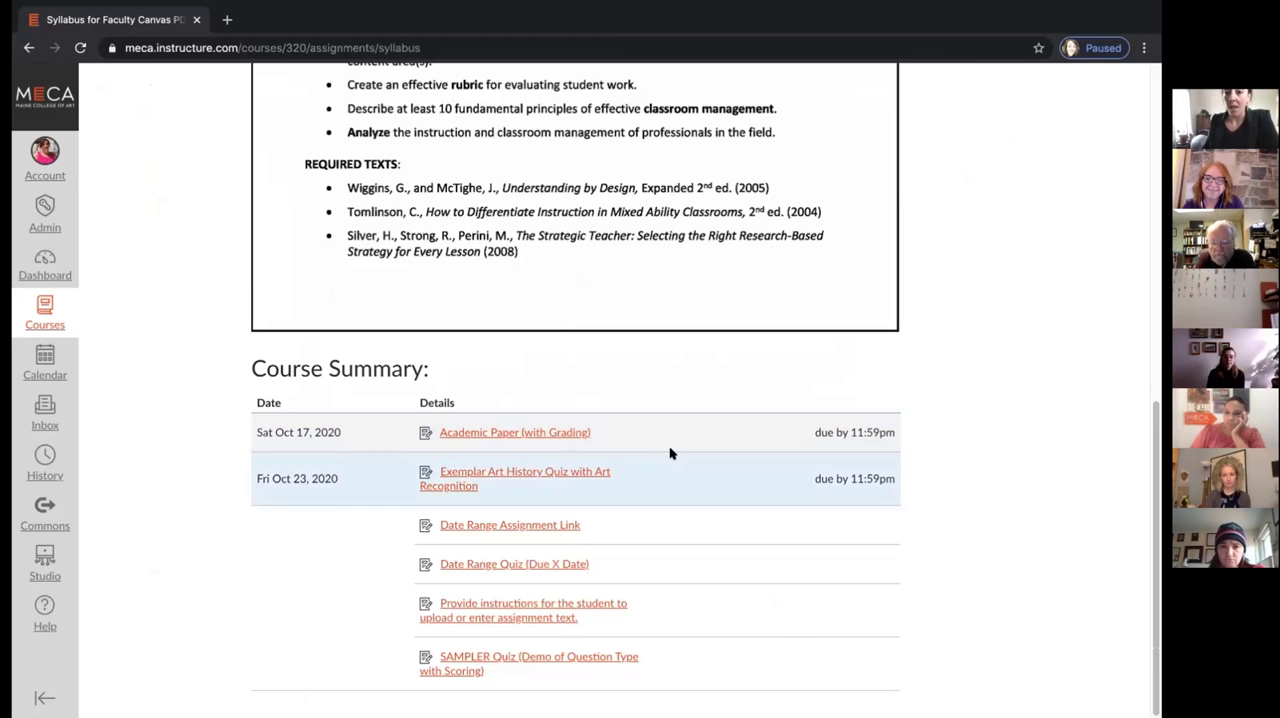
pyautogui.scroll(7, 670, 455)
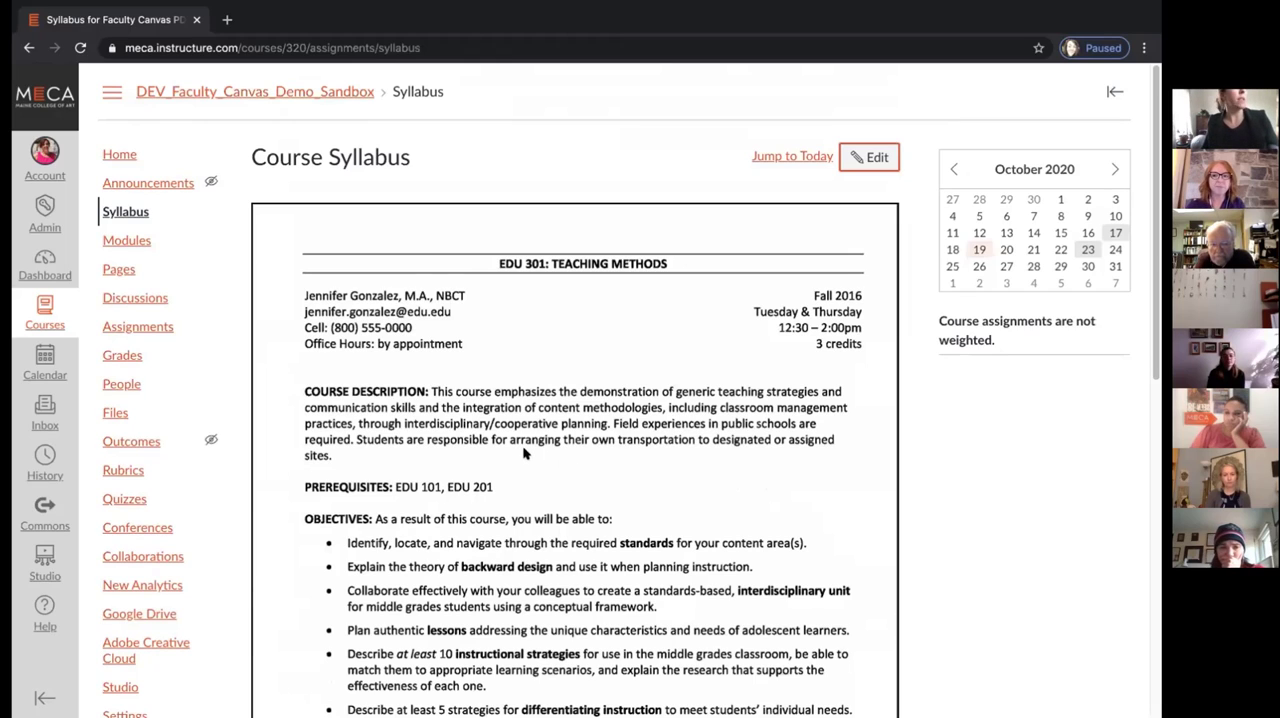
pyautogui.click(120, 155)
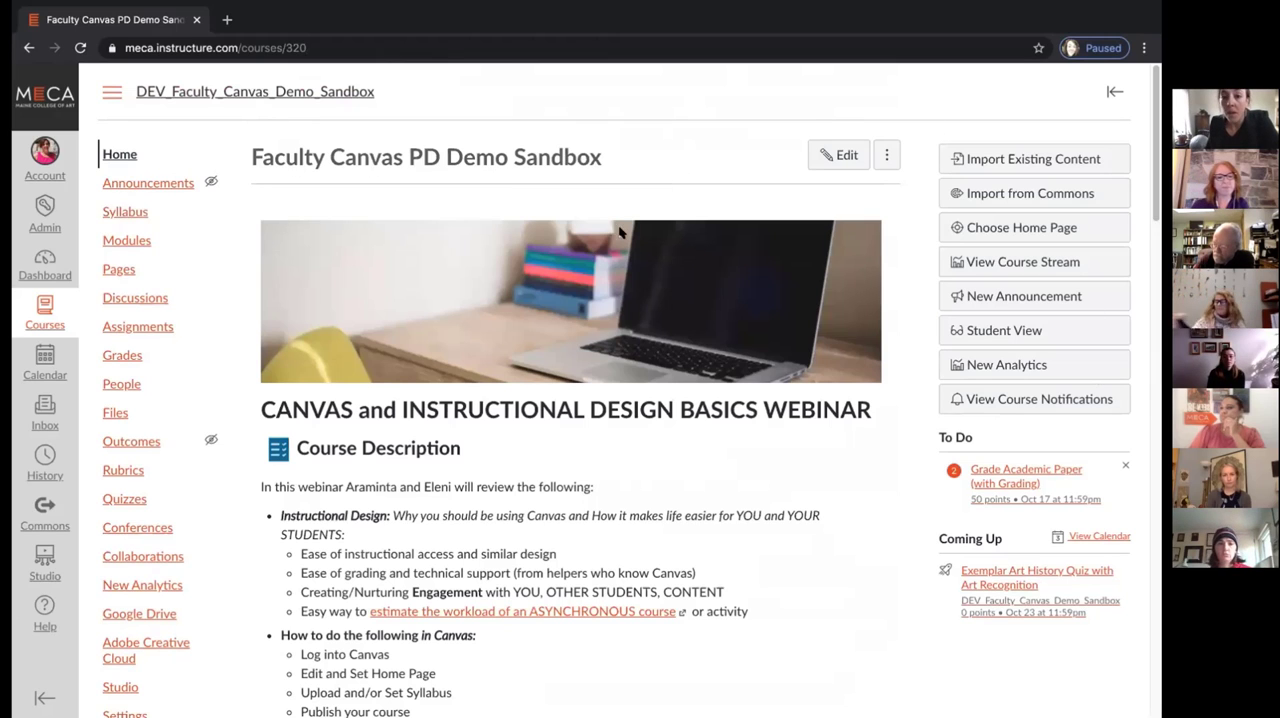
# Review the course's Home, Announcements, Syllabus and Modules pages and return to the home page
pyautogui.scroll(-4, 613, 248)
pyautogui.scroll(5, 613, 248)
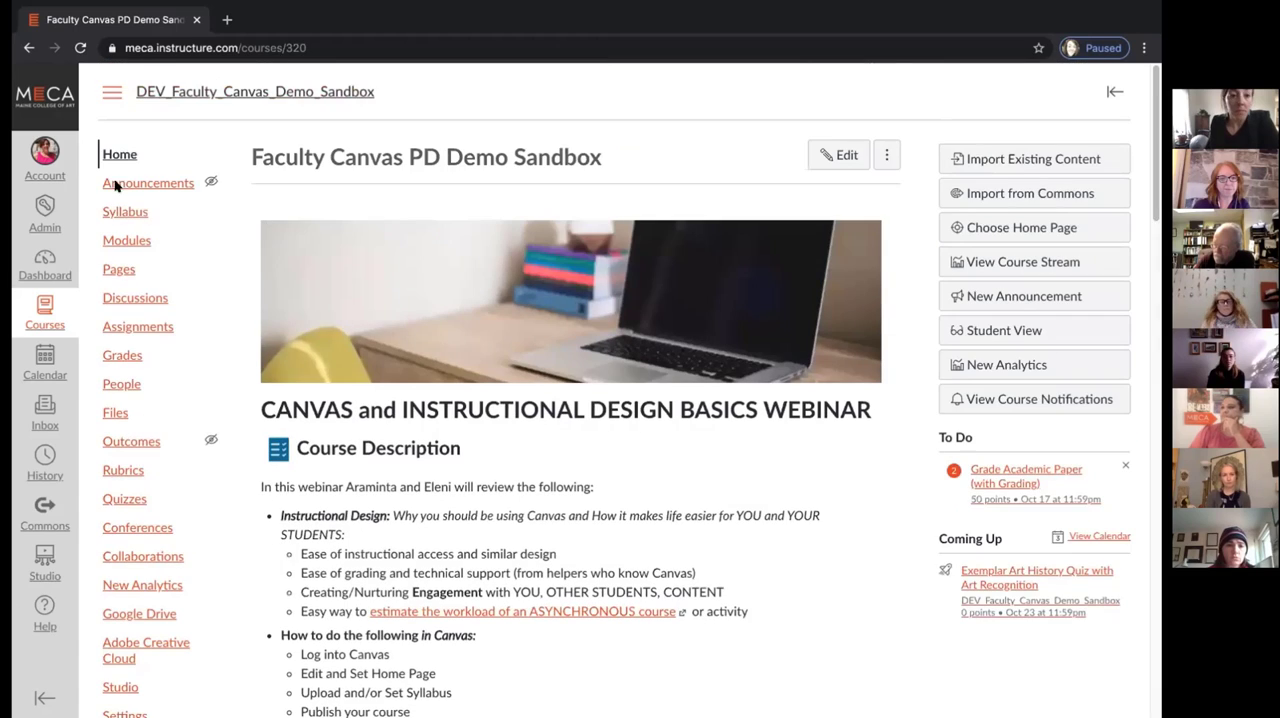
pyautogui.click(116, 152)
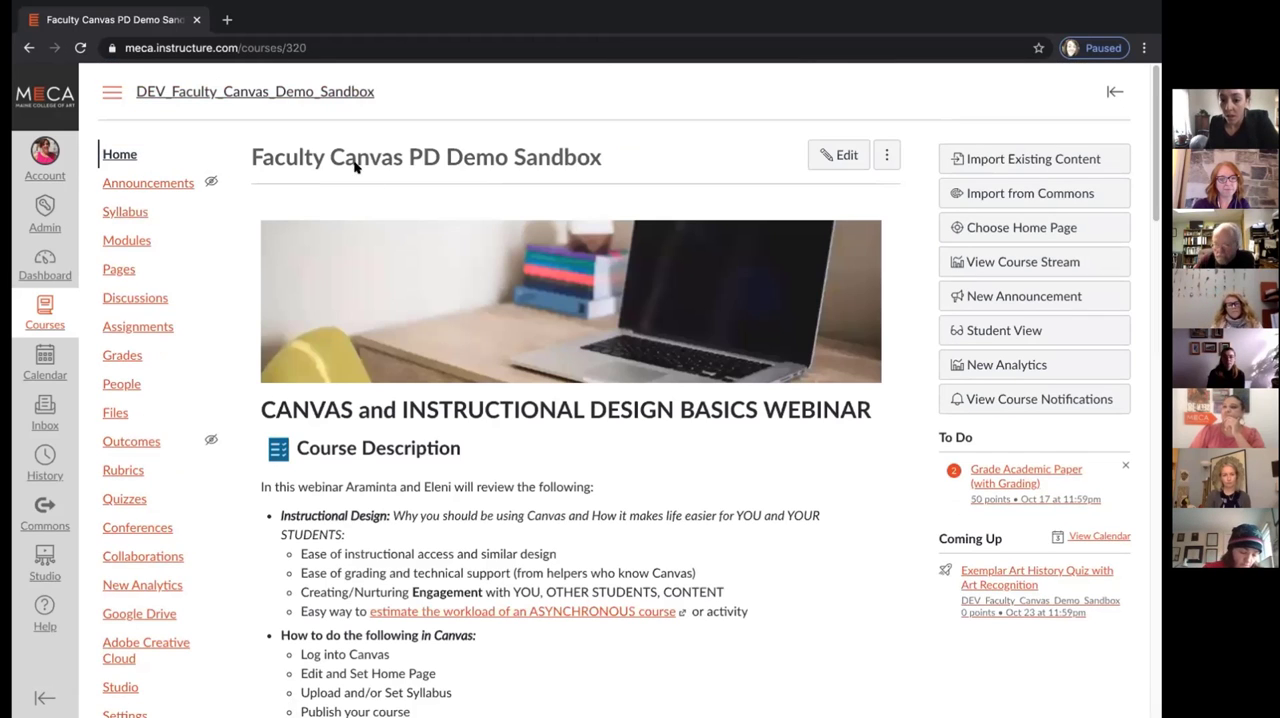
pyautogui.click(150, 184)
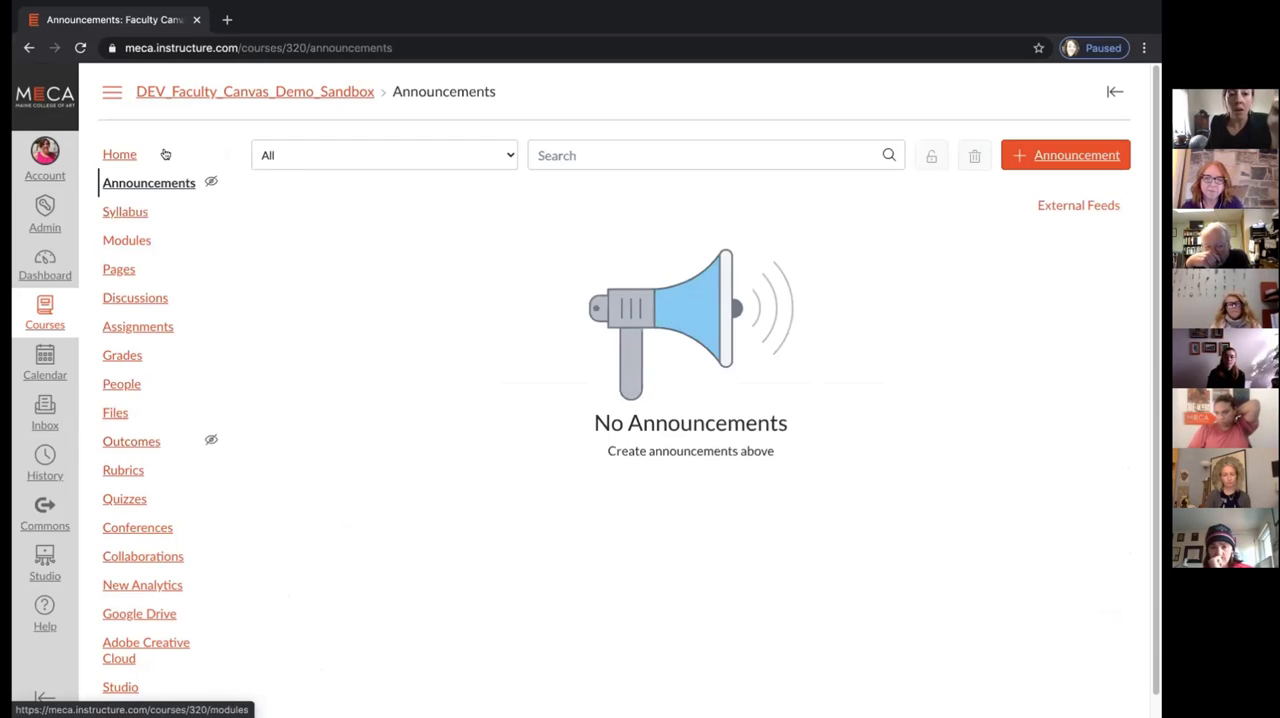
pyautogui.click(124, 213)
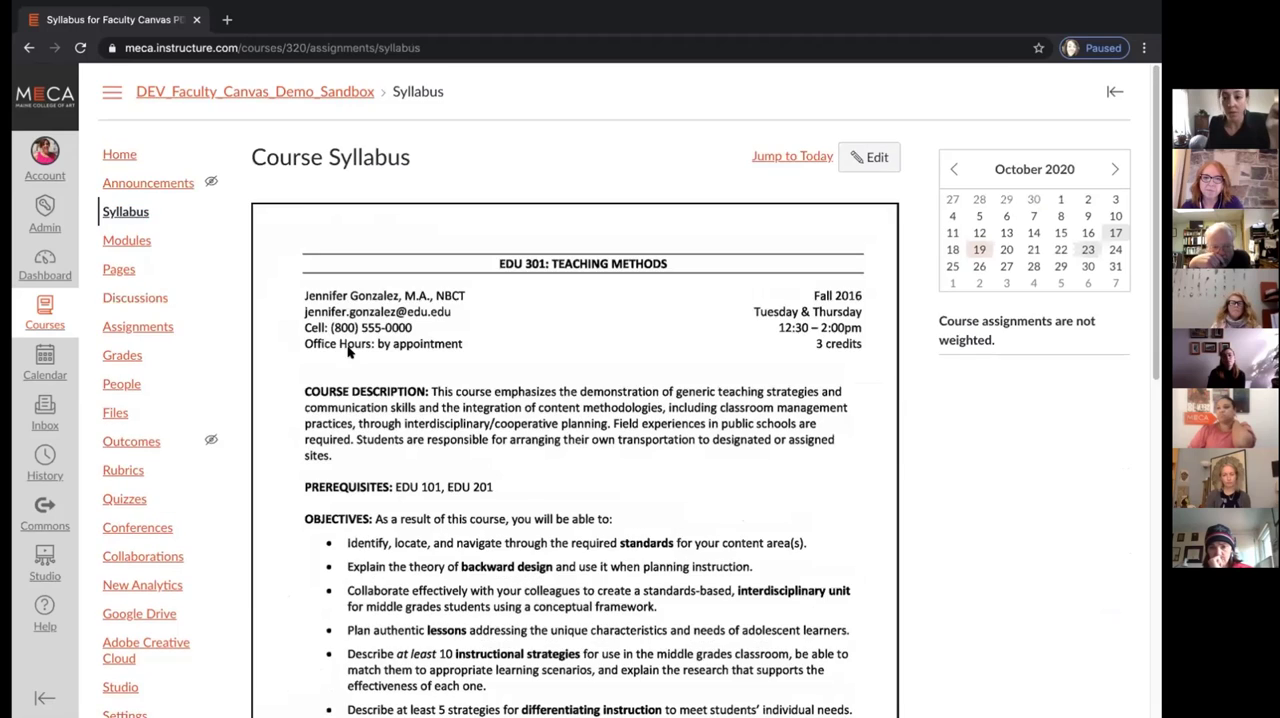
pyautogui.scroll(-3, 348, 350)
pyautogui.scroll(-4, 348, 350)
pyautogui.scroll(8, 348, 350)
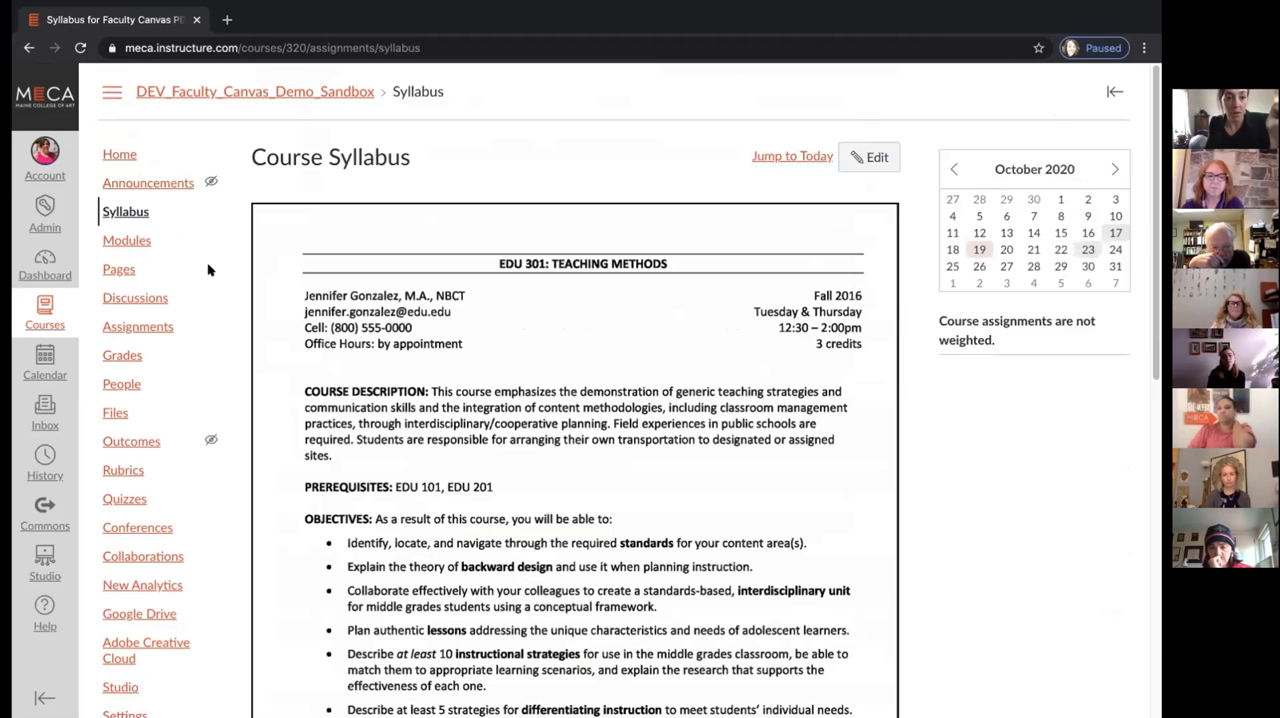
pyautogui.click(134, 242)
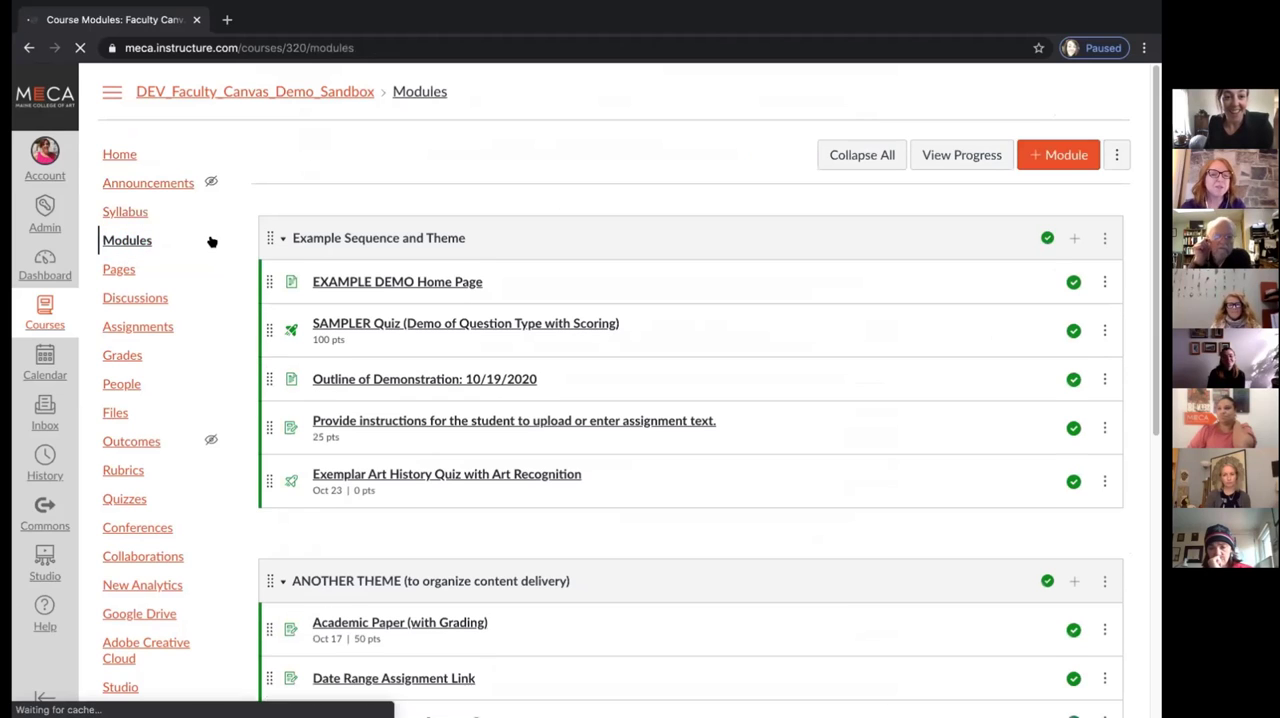
pyautogui.click(127, 160)
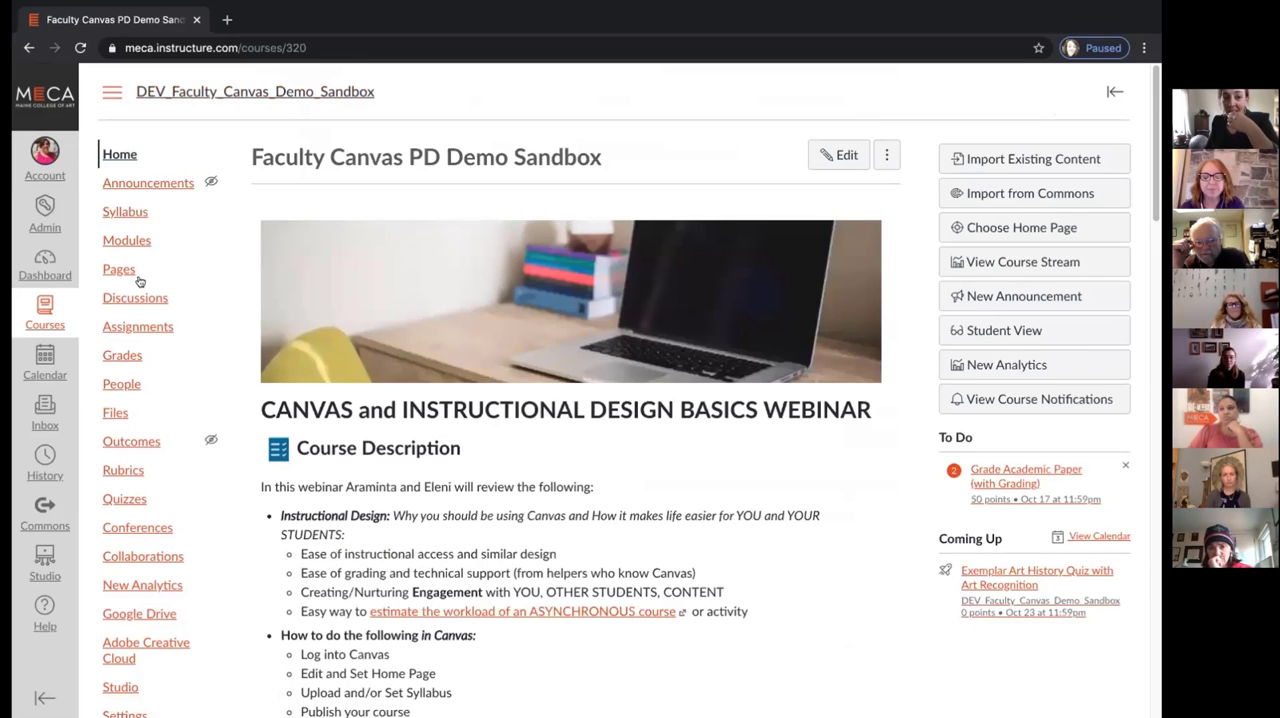
# Look through the Dashboard's published and unpublished courses and reopen the Faculty Canvas PD Demo Sandbox course
pyautogui.click(45, 262)
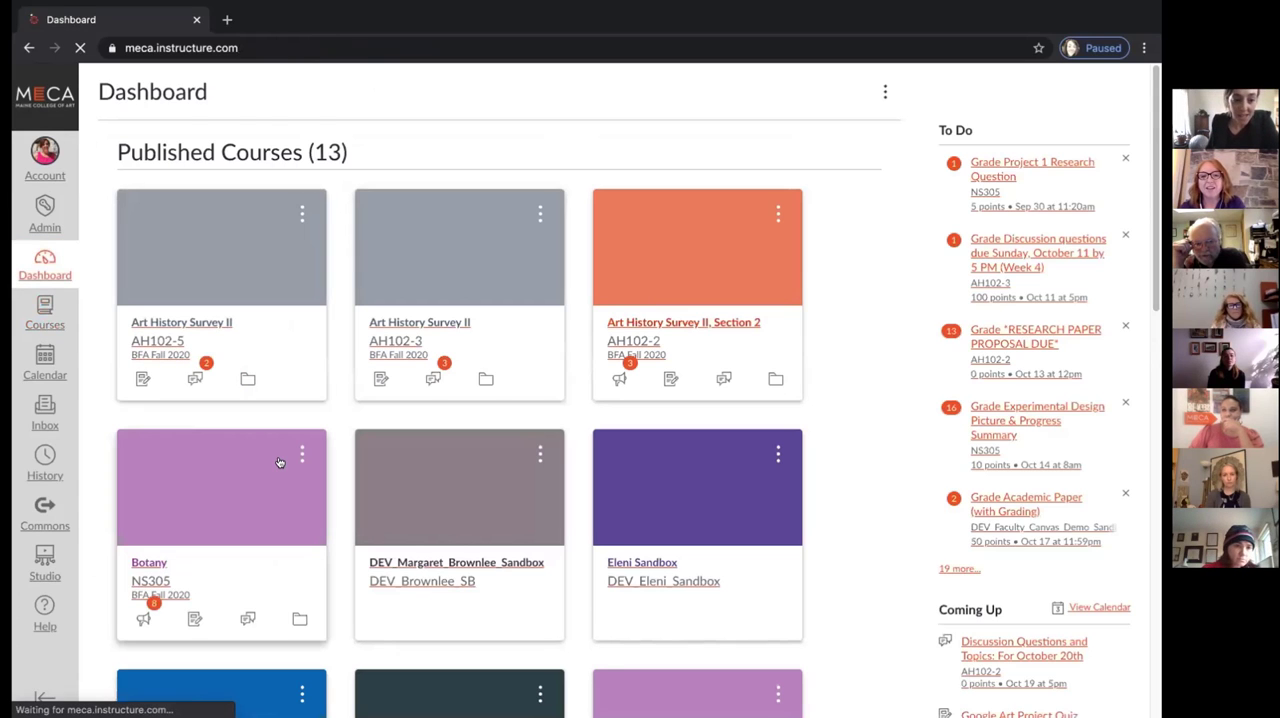
pyautogui.scroll(-2, 280, 460)
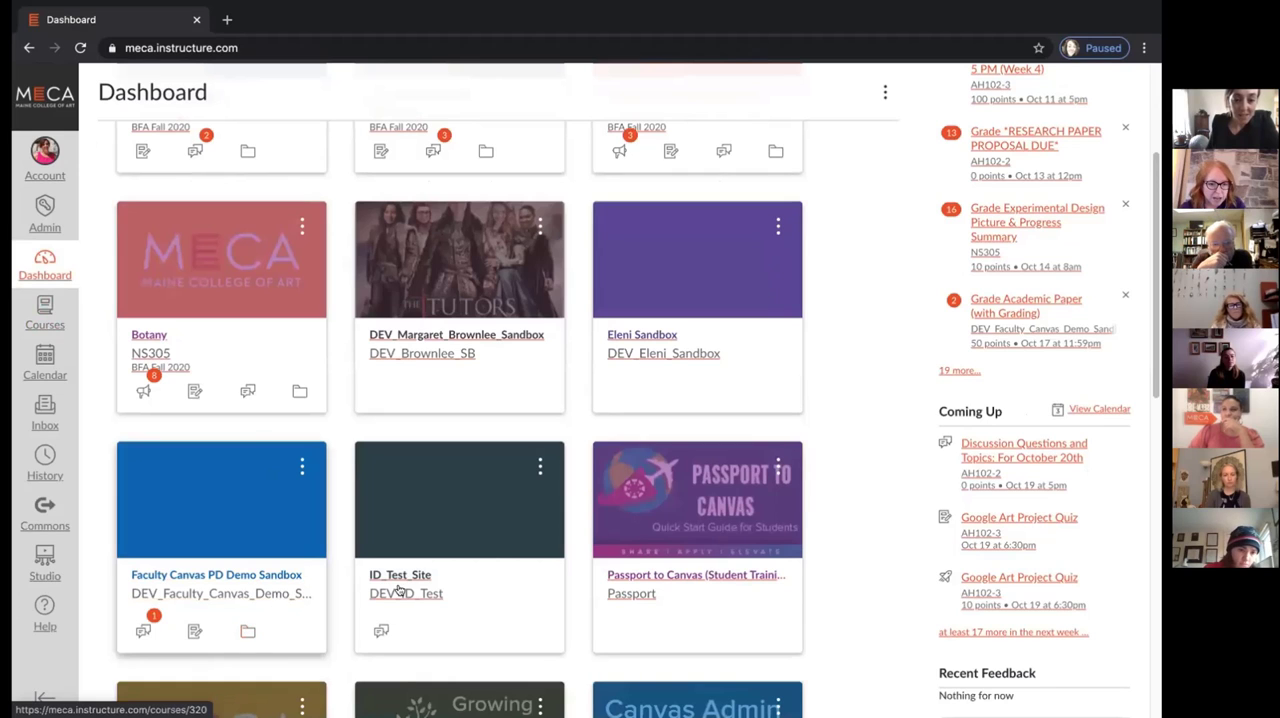
pyautogui.scroll(-5, 487, 551)
pyautogui.scroll(-3, 487, 551)
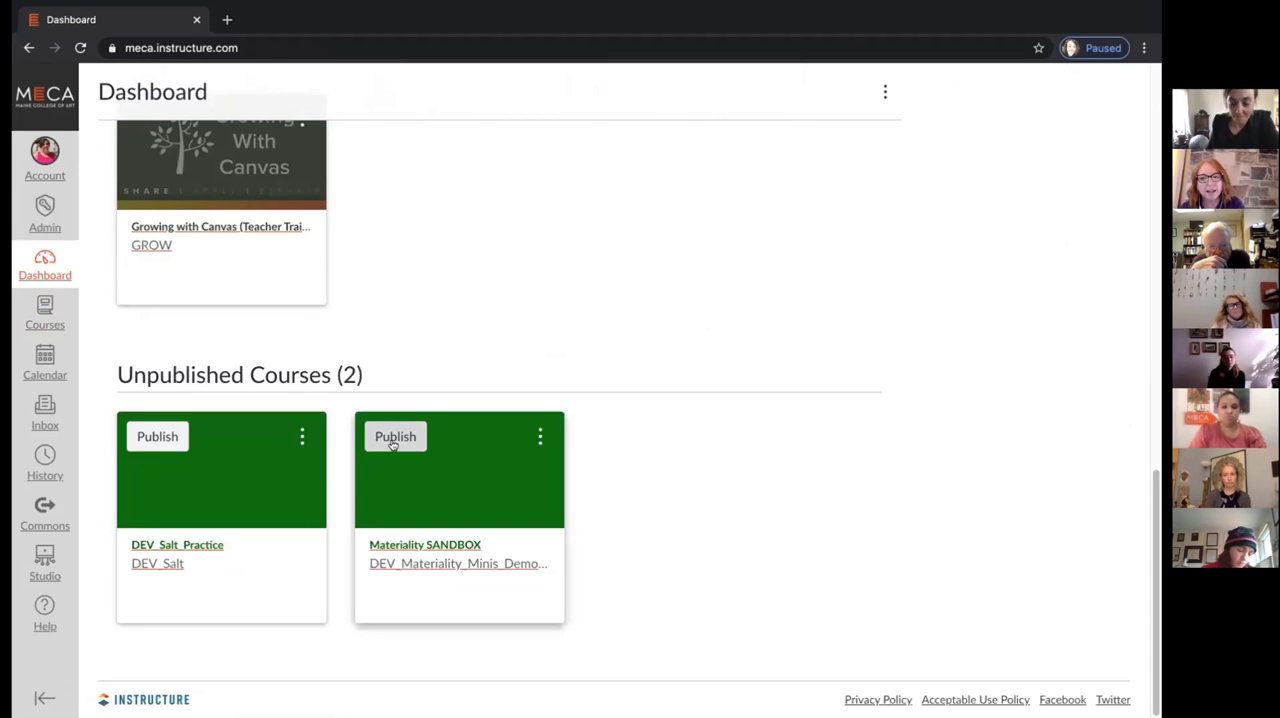
pyautogui.scroll(6, 391, 443)
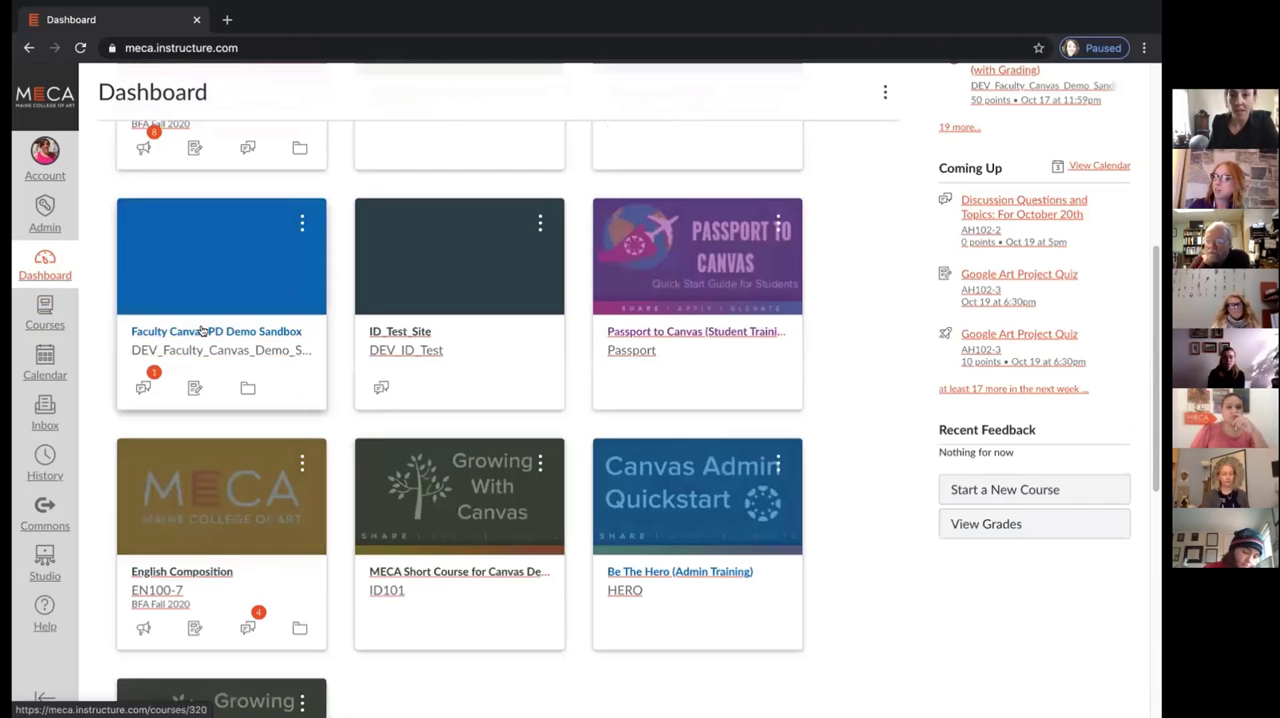
pyautogui.click(397, 266)
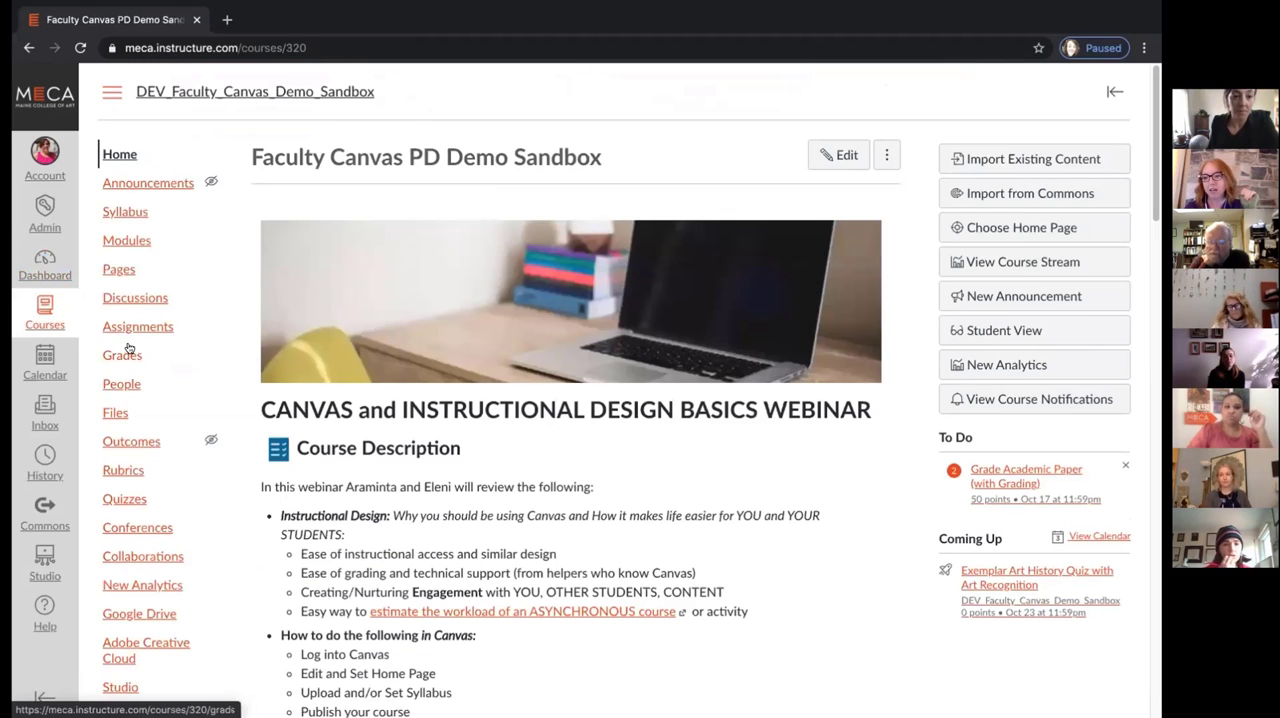
# Compare the course's Modules and Assignments pages, ending on Modules
pyautogui.click(121, 240)
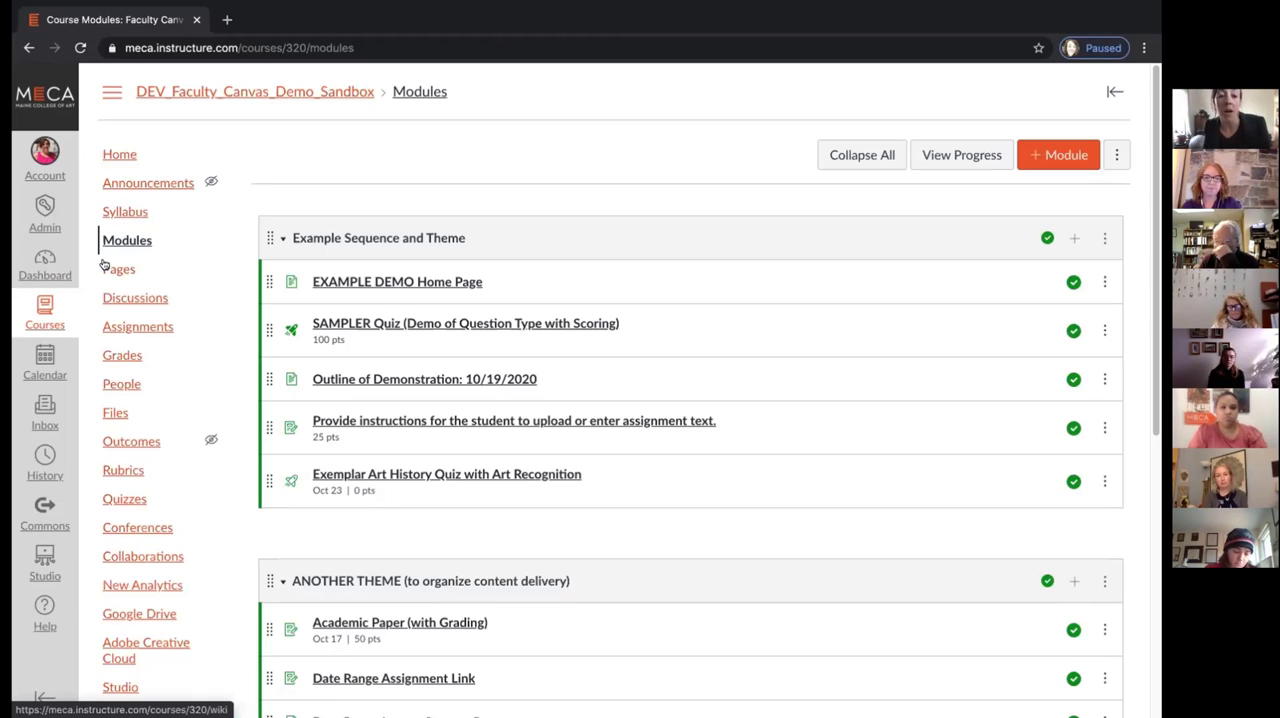
pyautogui.click(127, 328)
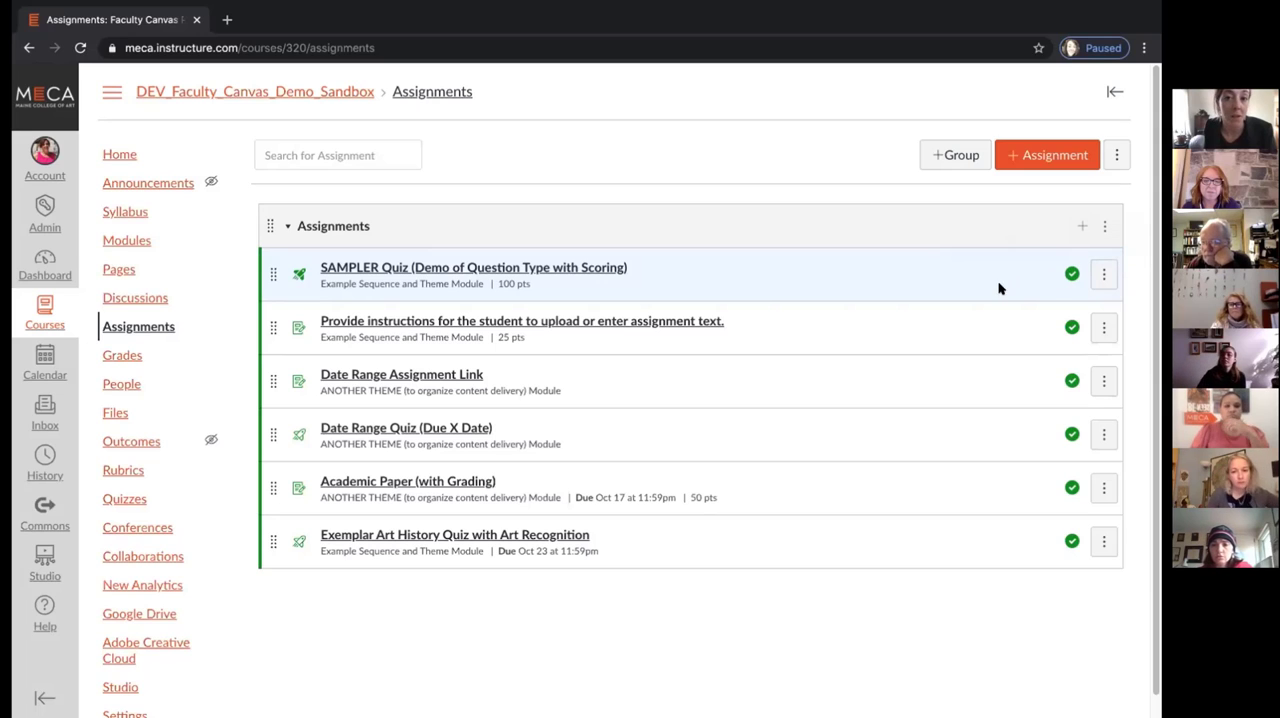
pyautogui.click(127, 240)
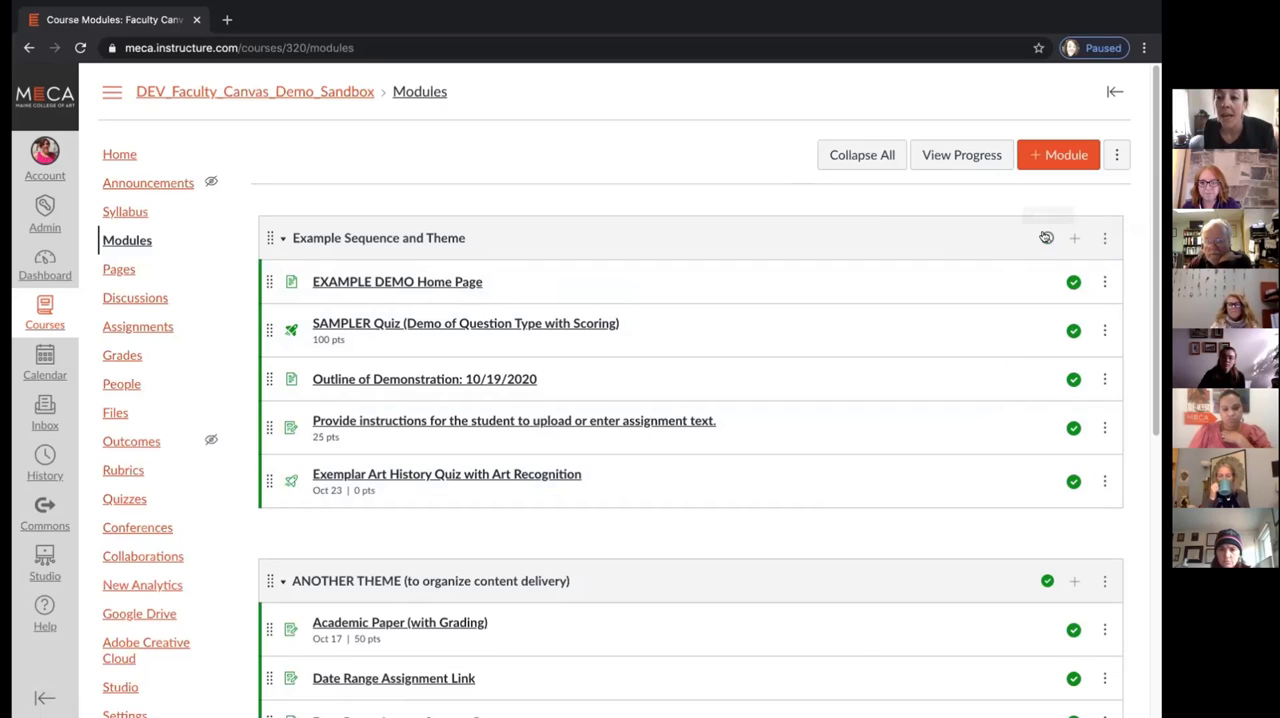
# Unpublish and republish the Example Sequence and Theme module, and unpublish its demonstration outline, student instructions assignment and Exemplar Art History Quiz
pyautogui.click(1047, 237)
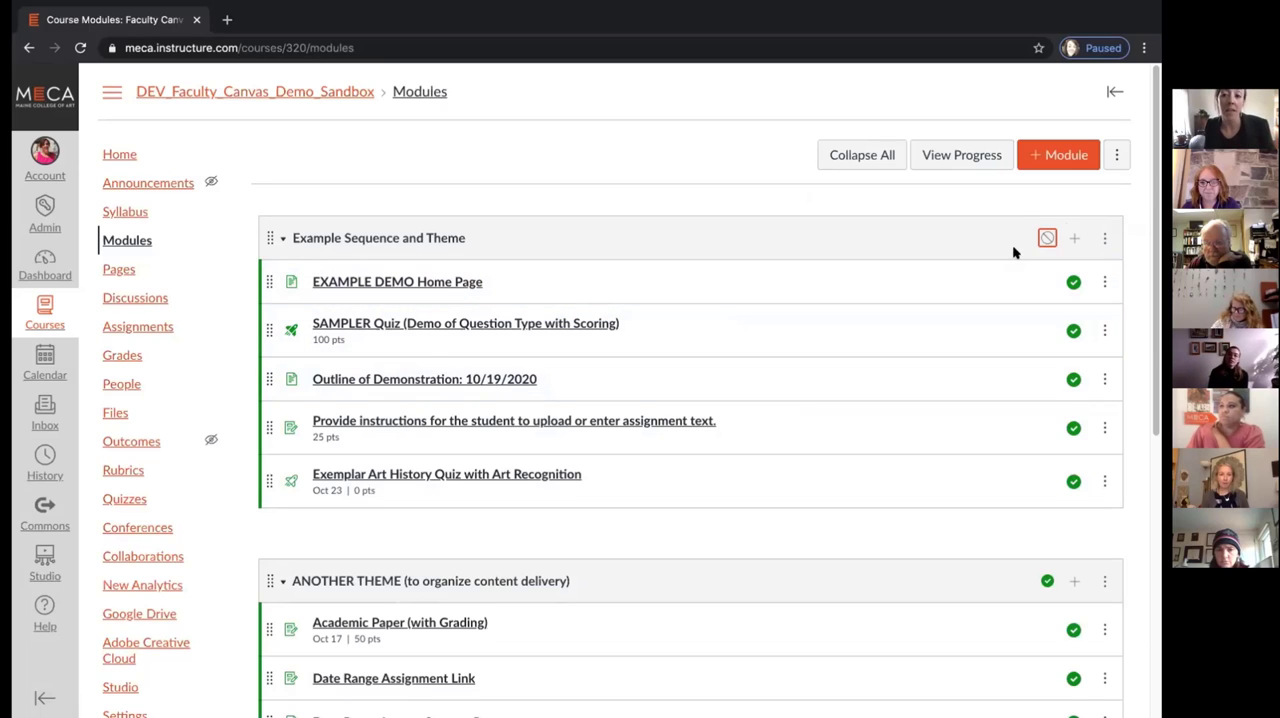
pyautogui.click(1045, 238)
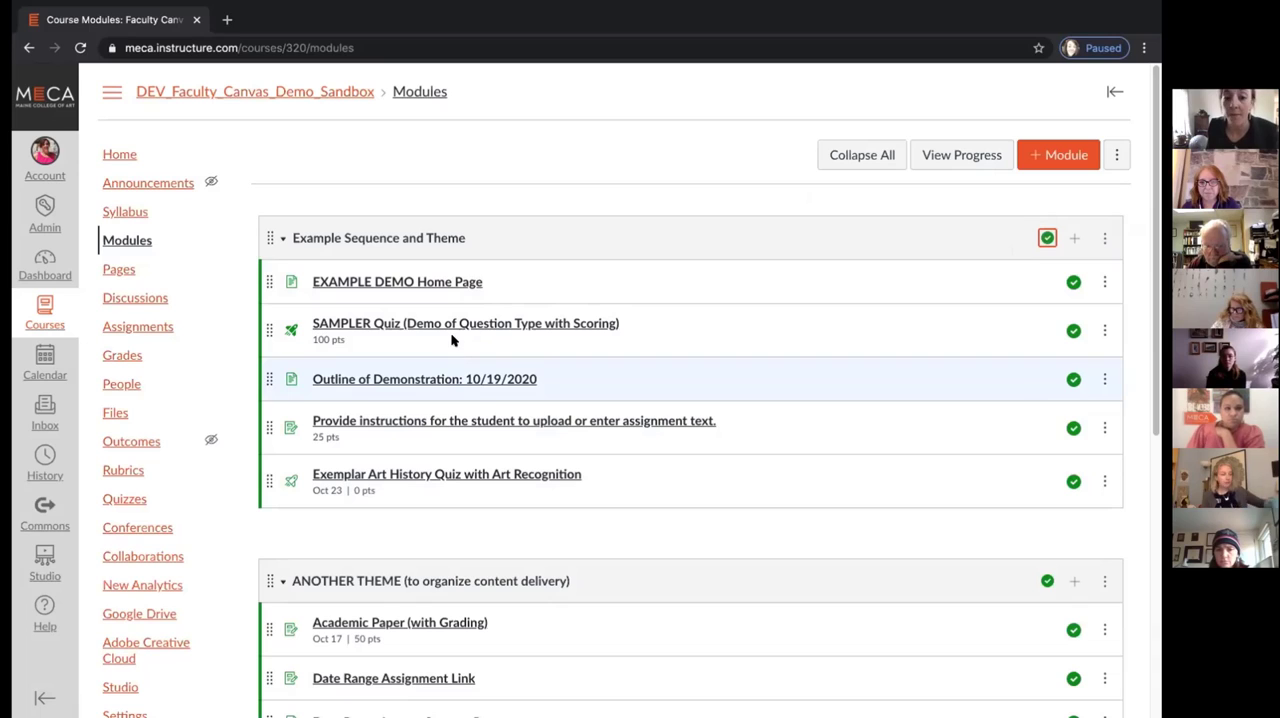
pyautogui.click(1073, 379)
pyautogui.click(1072, 428)
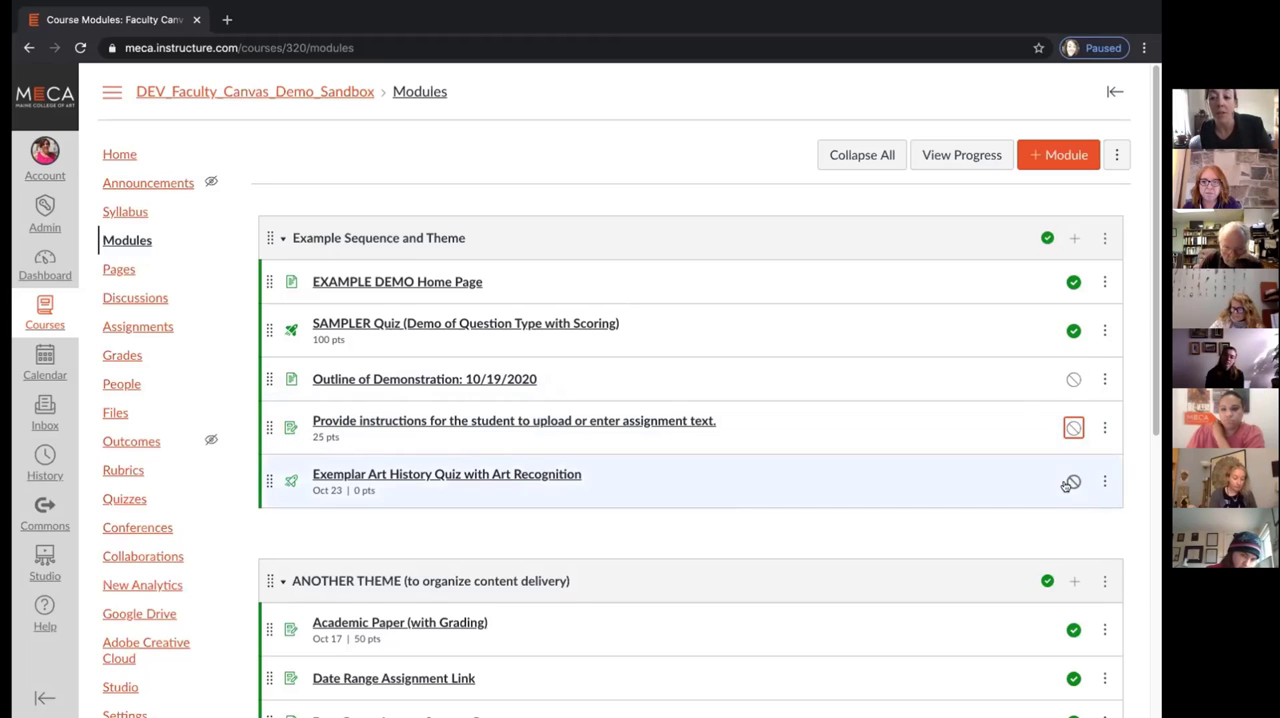
pyautogui.click(1071, 483)
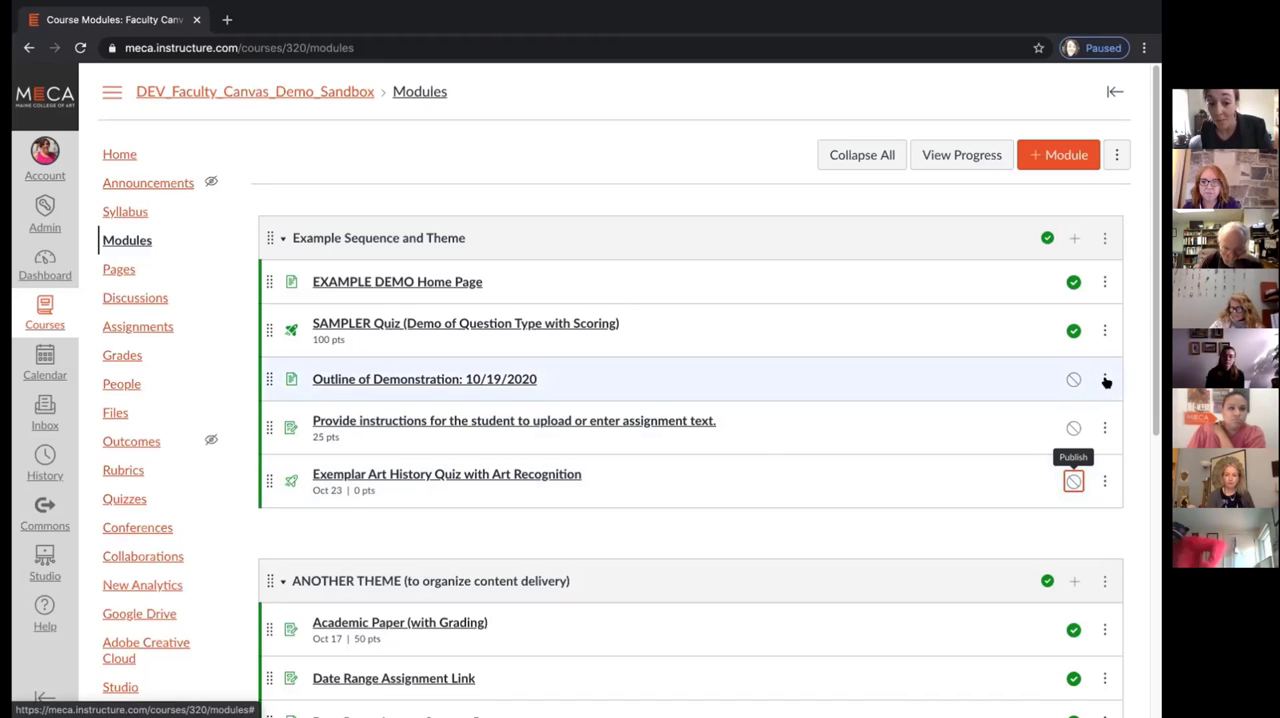
# Republish the demonstration outline, the student instructions assignment and the Exemplar Art History Quiz
pyautogui.click(1073, 379)
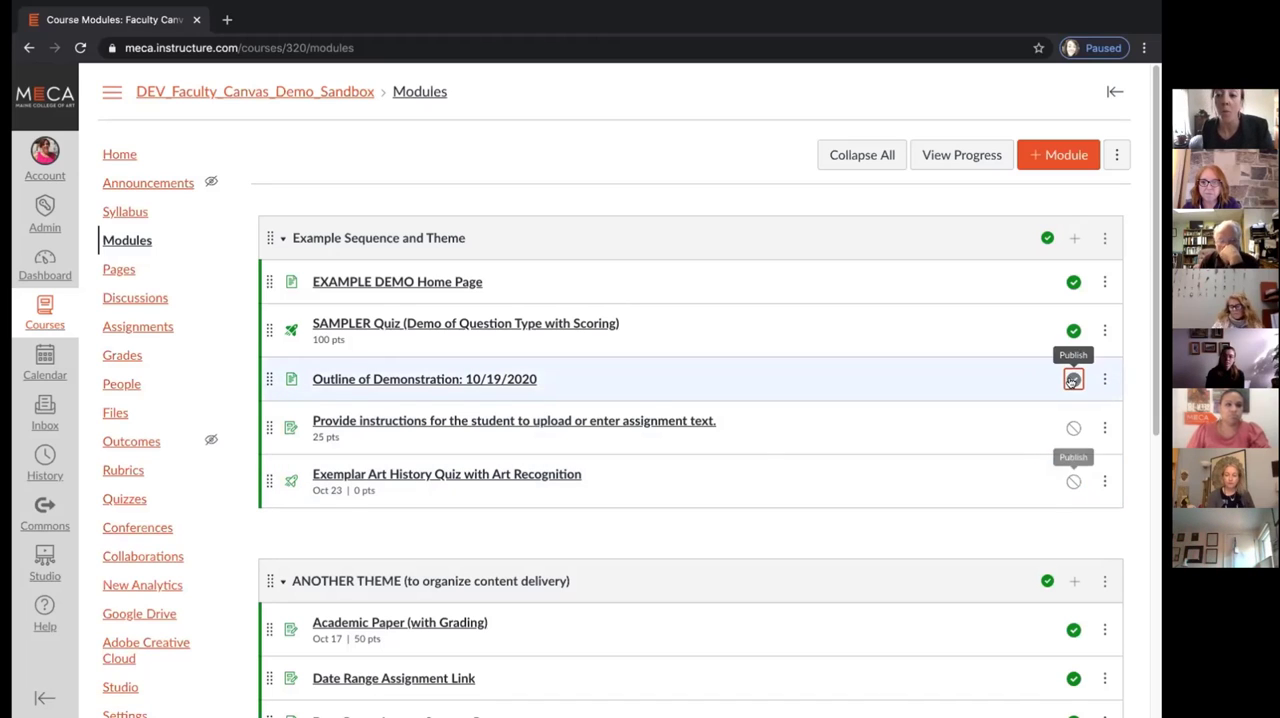
pyautogui.click(1073, 428)
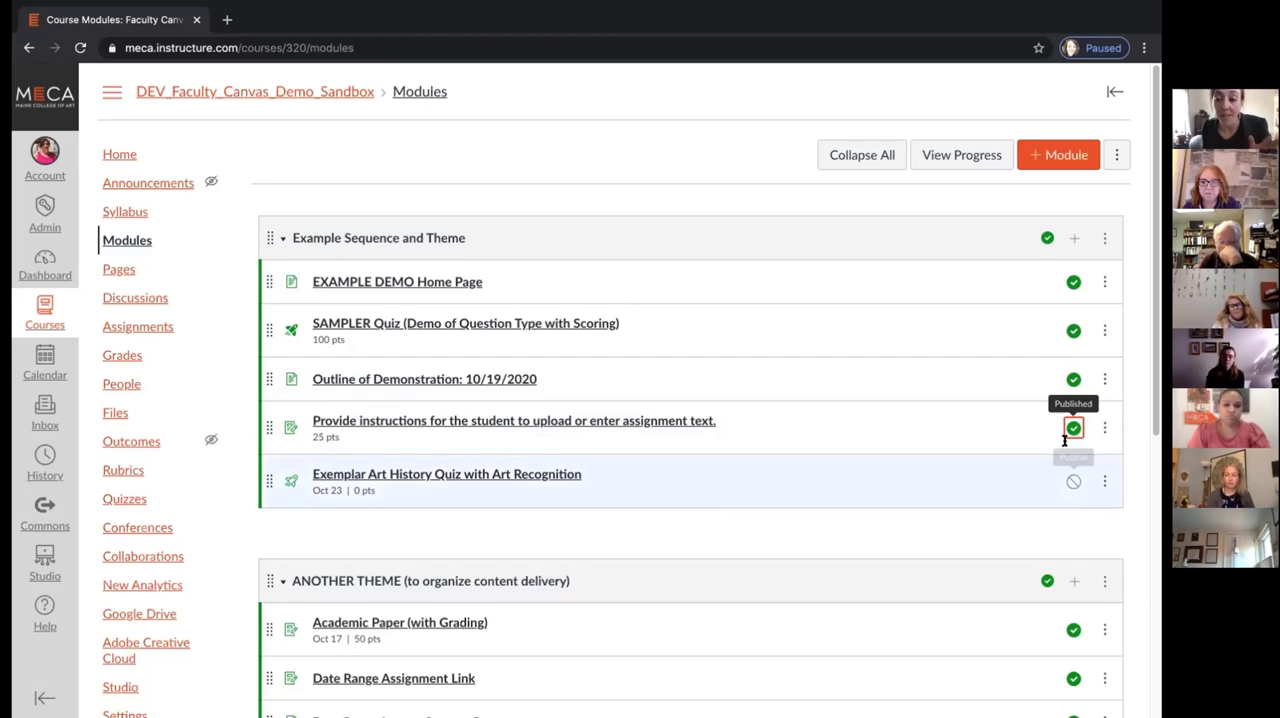
pyautogui.click(1073, 481)
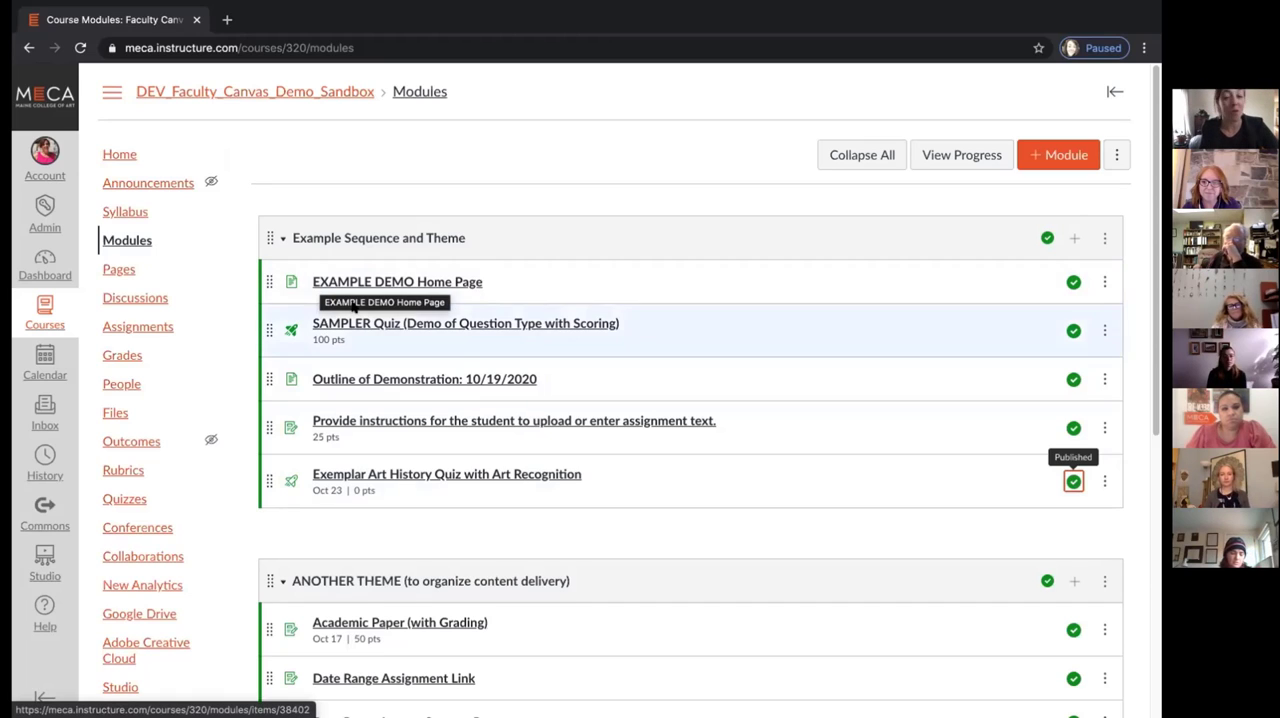
# Examine how the modules organise content, from Example Sequence and Theme through ANOTHER THEME to DATE RANGE
pyautogui.scroll(-1, 466, 190)
pyautogui.scroll(-2, 463, 190)
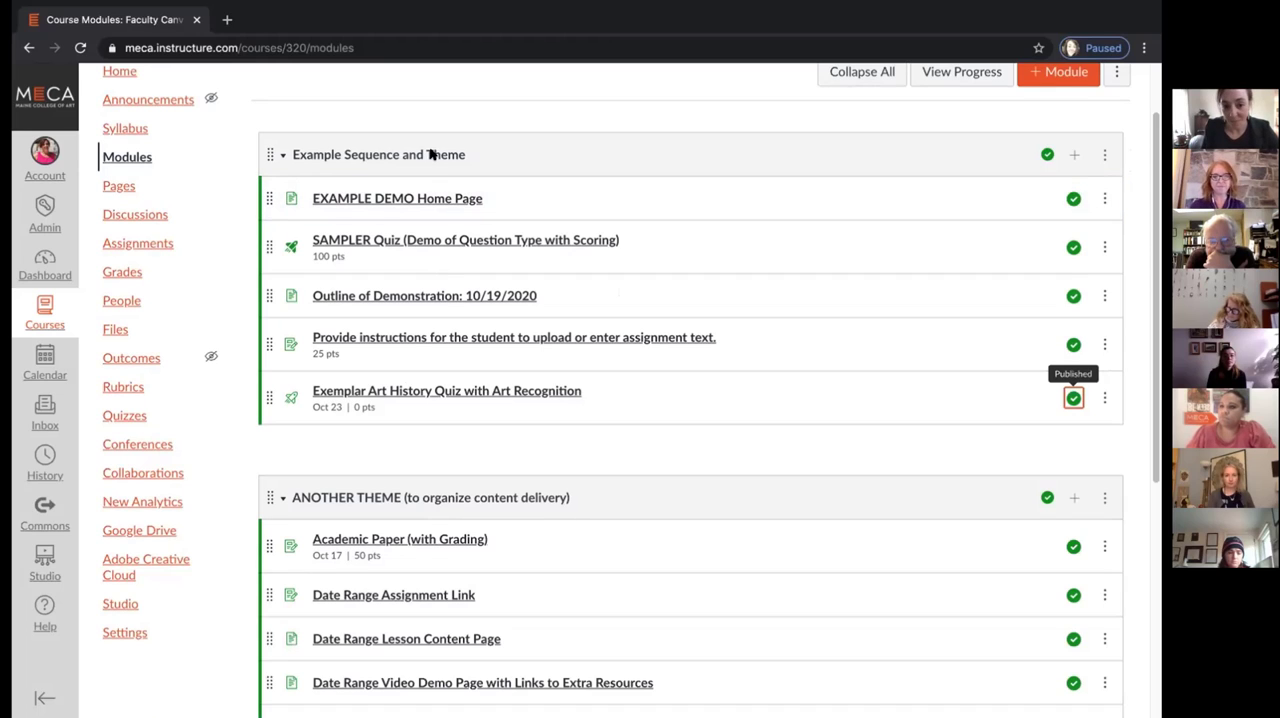
pyautogui.scroll(-1, 558, 435)
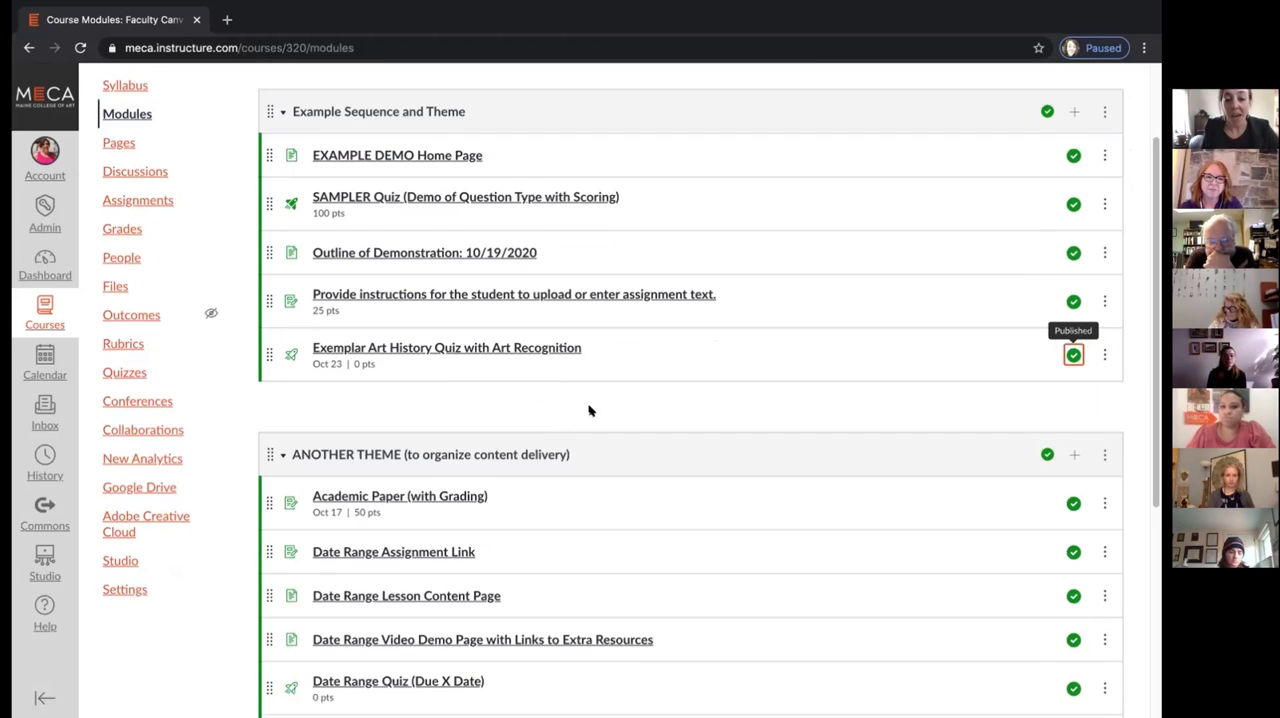
pyautogui.scroll(-3, 589, 410)
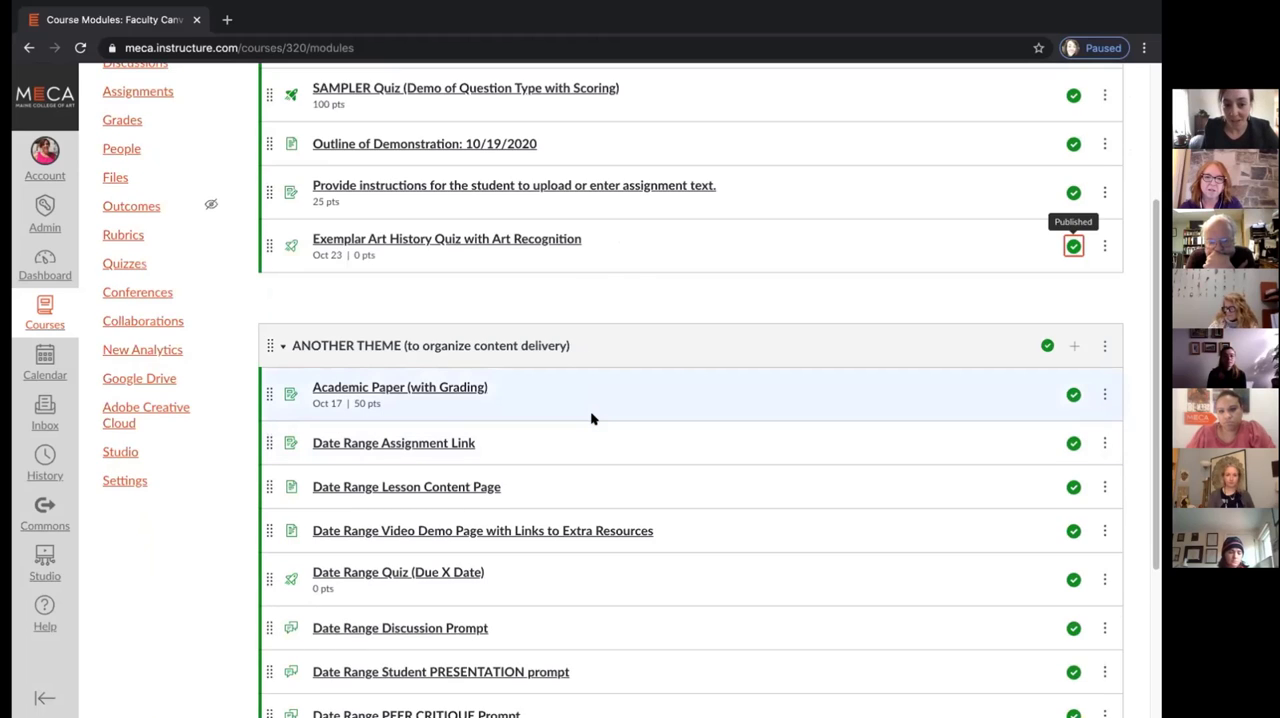
pyautogui.scroll(-5, 591, 419)
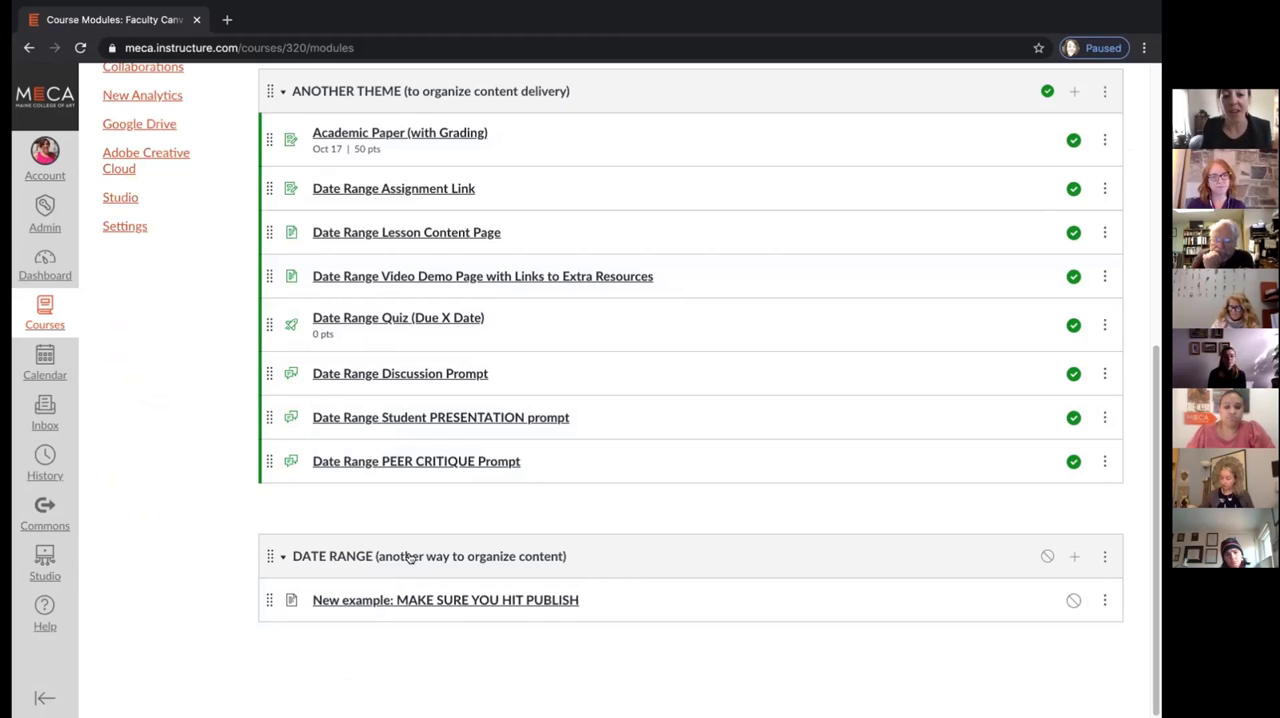
pyautogui.scroll(5, 415, 537)
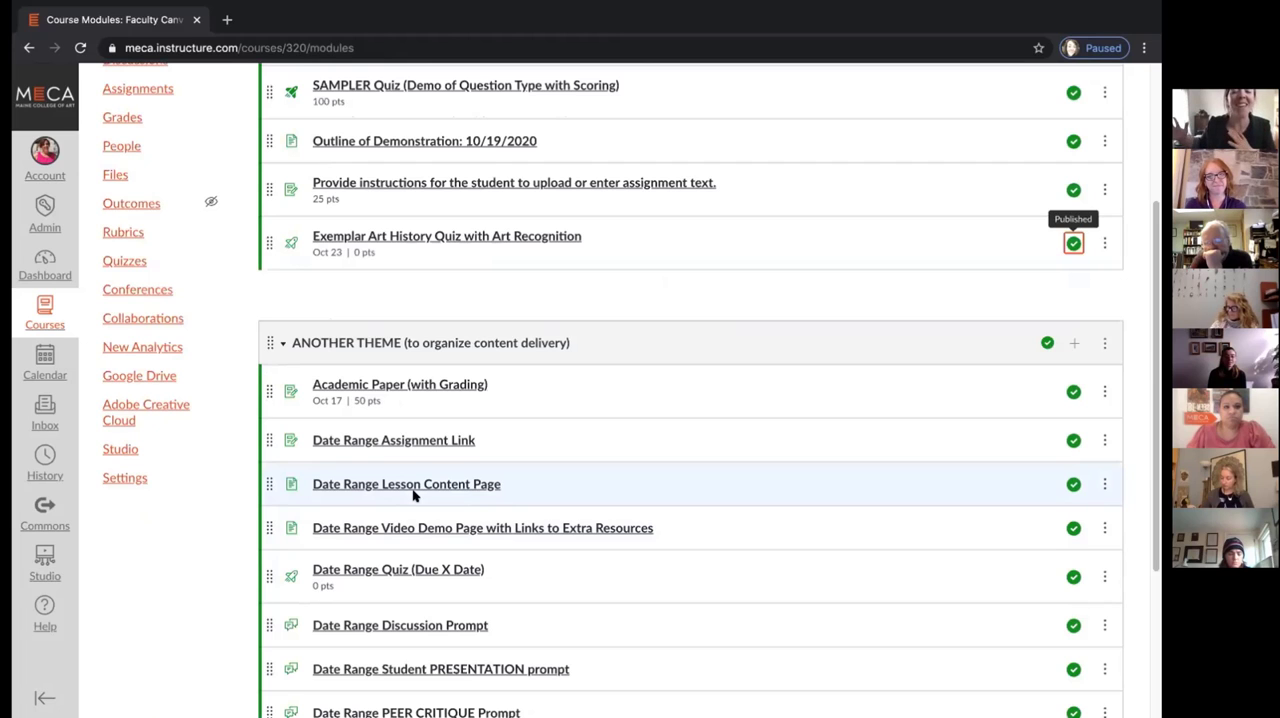
pyautogui.scroll(-1, 415, 495)
pyautogui.scroll(5, 415, 500)
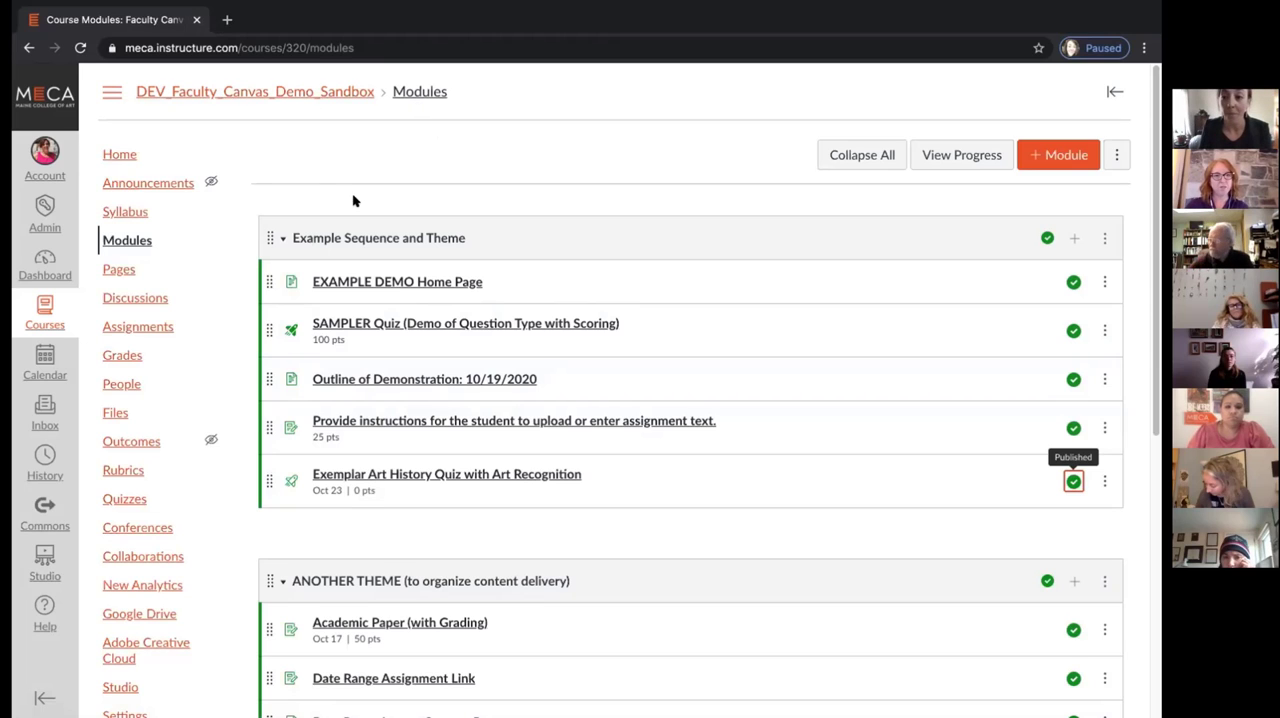
pyautogui.scroll(-1, 377, 261)
pyautogui.scroll(1, 377, 261)
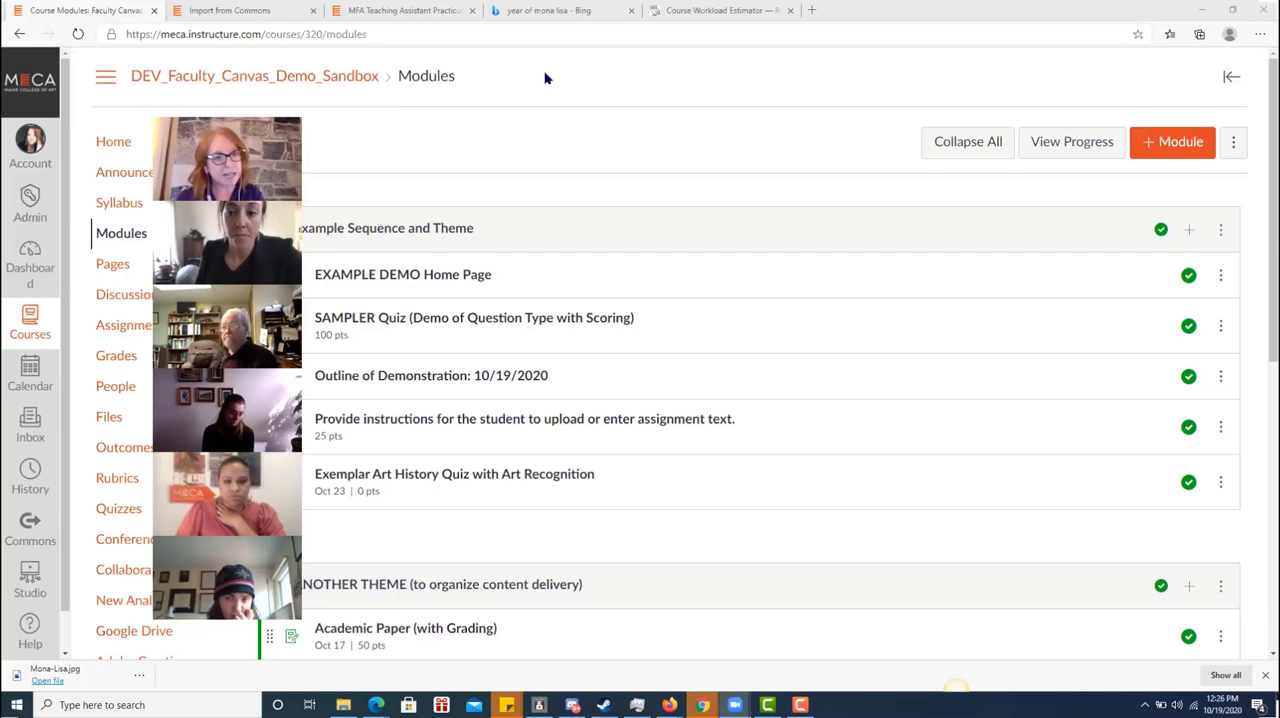
# Add a new module named "Pre-Raphaelite" to the course
pyautogui.click(1169, 143)
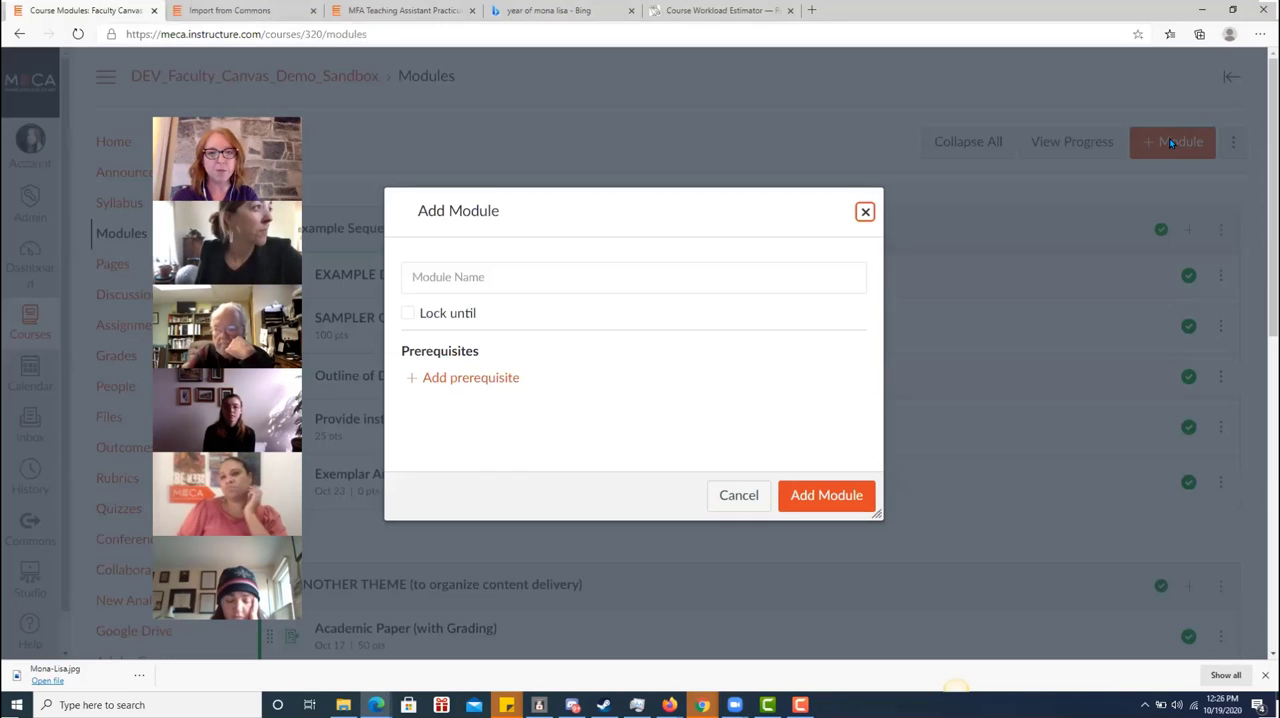
pyautogui.click(589, 289)
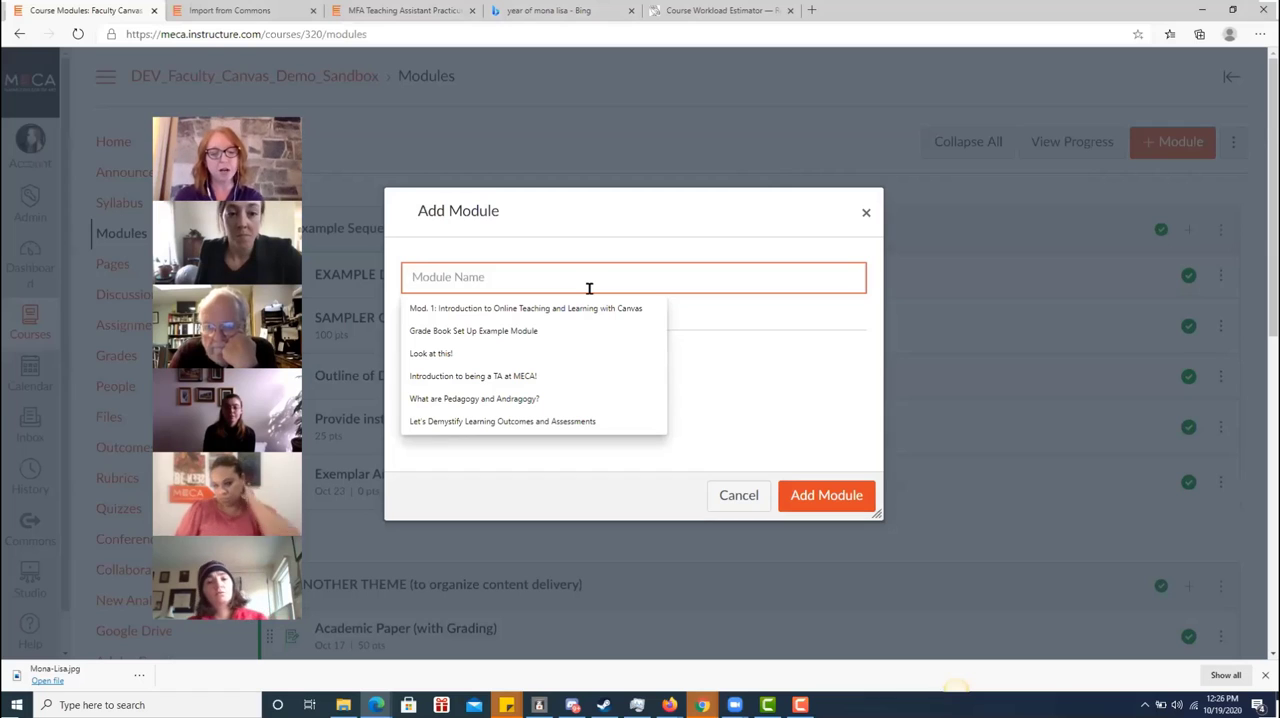
pyautogui.write('Pre-Raphaelite')
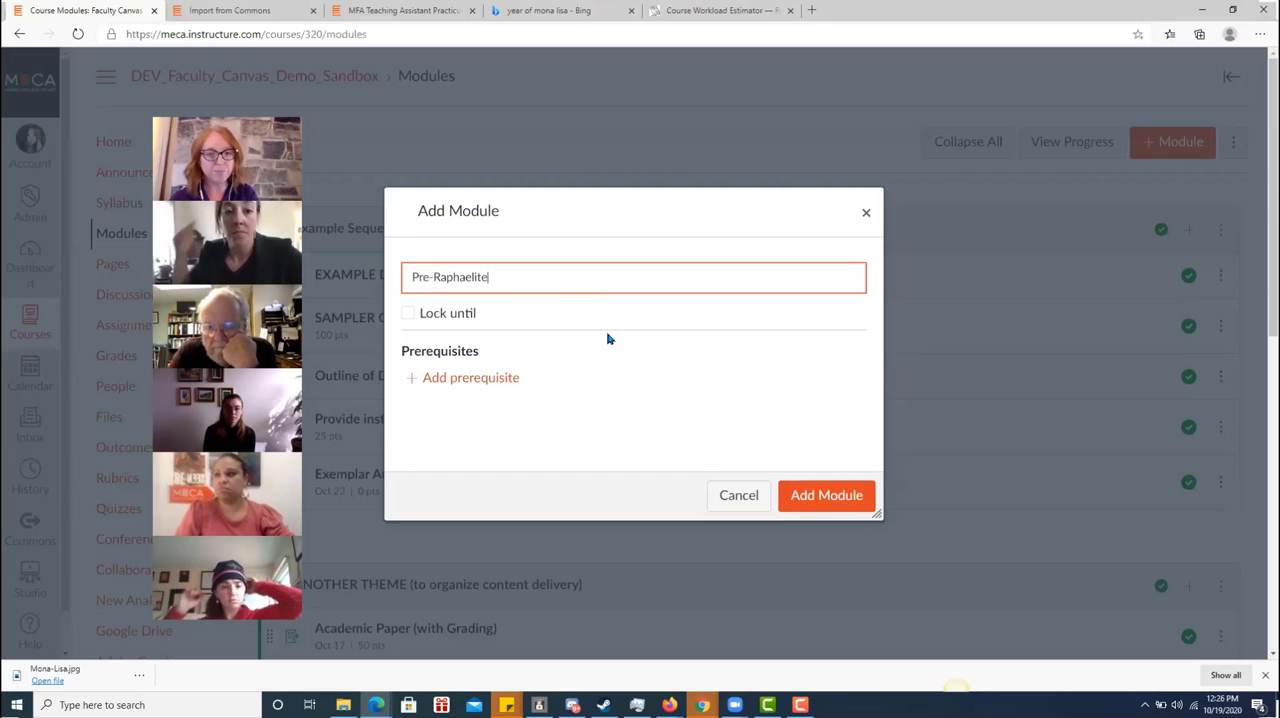
pyautogui.click(824, 509)
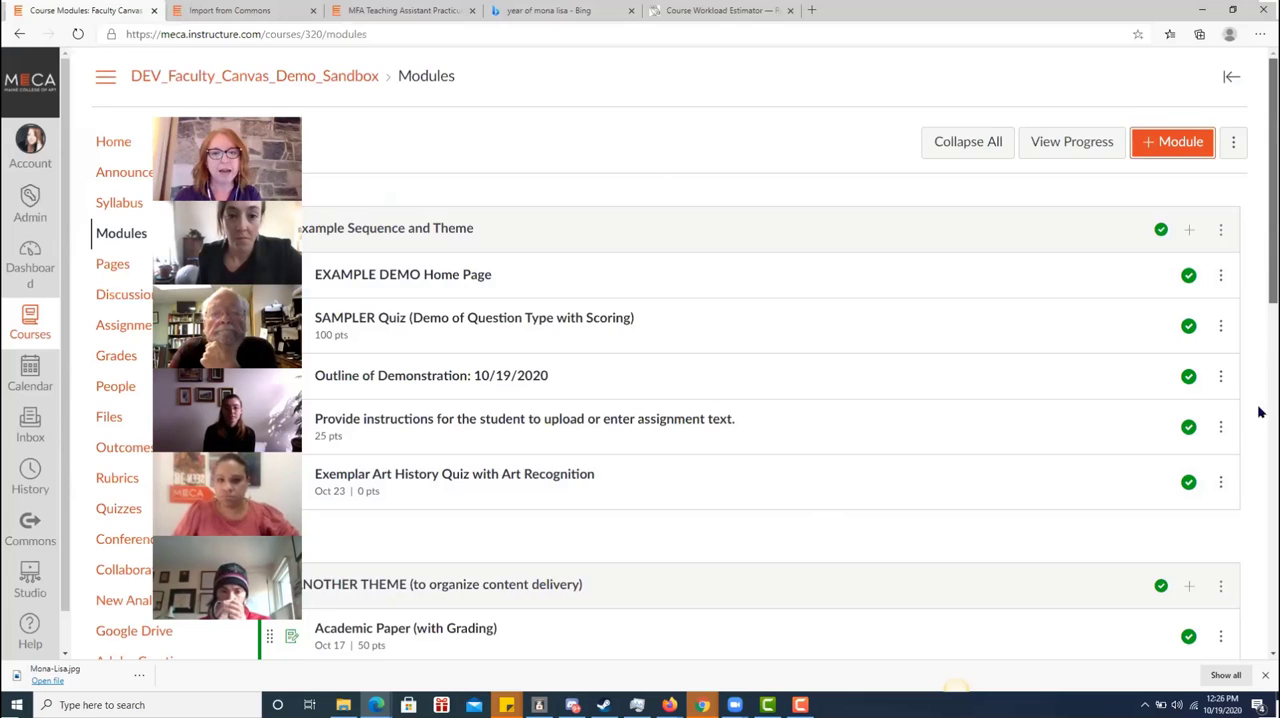
# Add a new page named "Introduction to Pre-Raphaelite Art" to the Pre-Raphaelite module
pyautogui.scroll(-7, 1257, 450)
pyautogui.scroll(-2, 1260, 500)
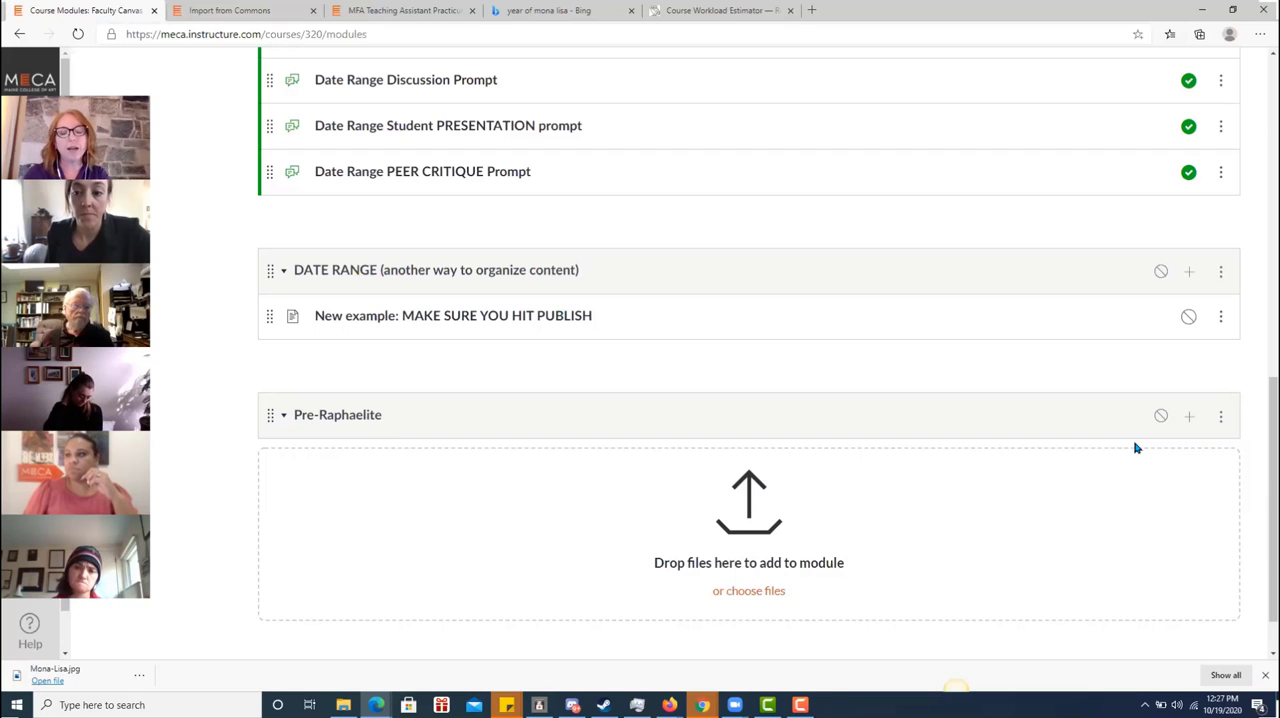
pyautogui.click(1190, 418)
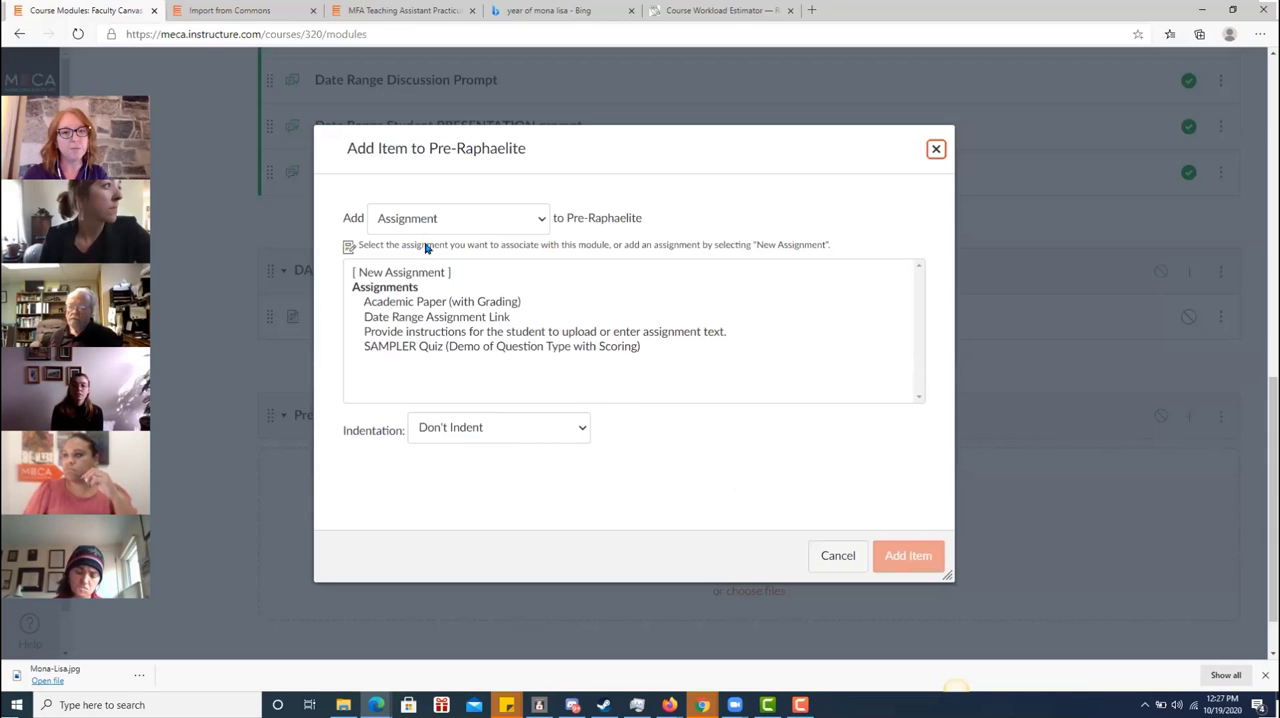
pyautogui.click(476, 226)
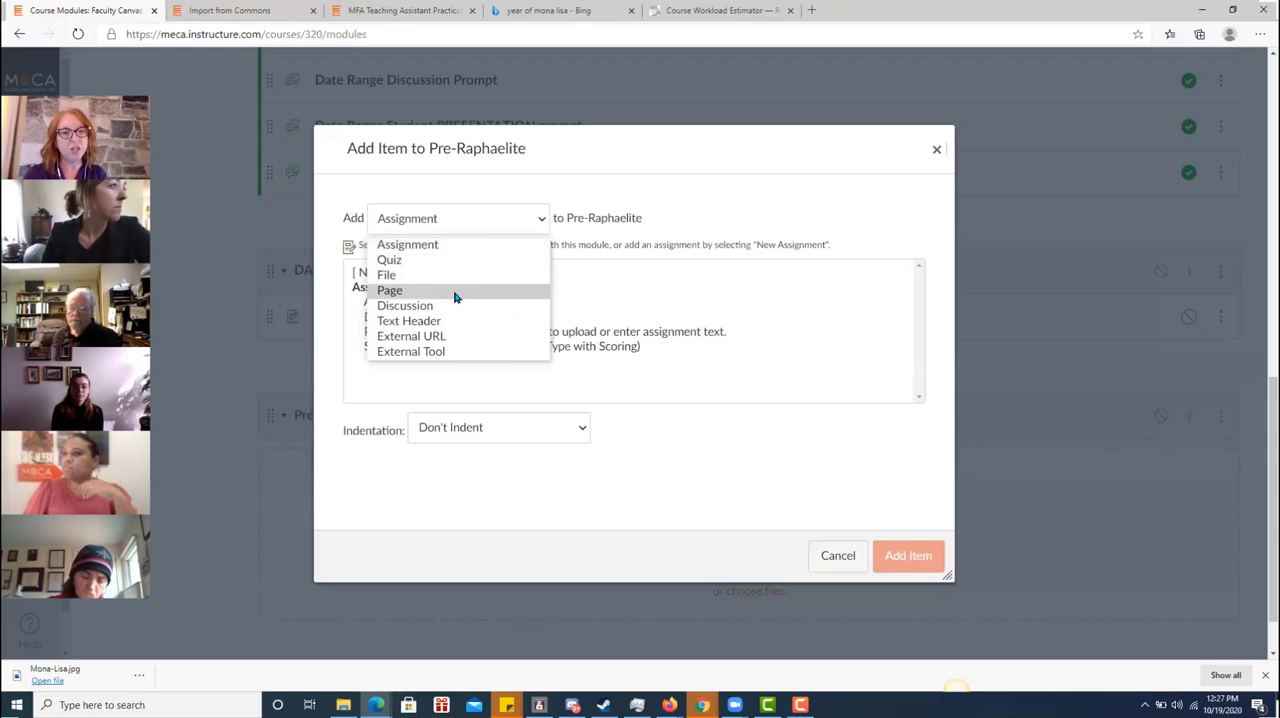
pyautogui.click(454, 297)
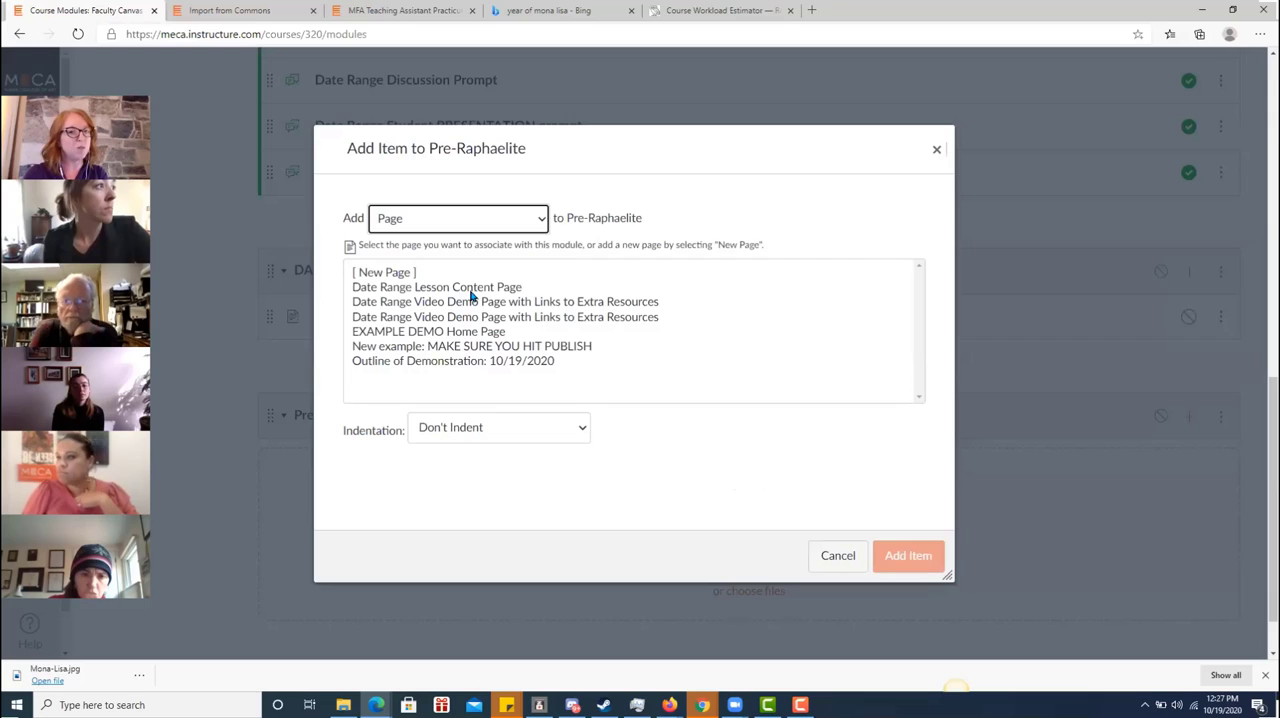
pyautogui.click(395, 277)
pyautogui.click(421, 428)
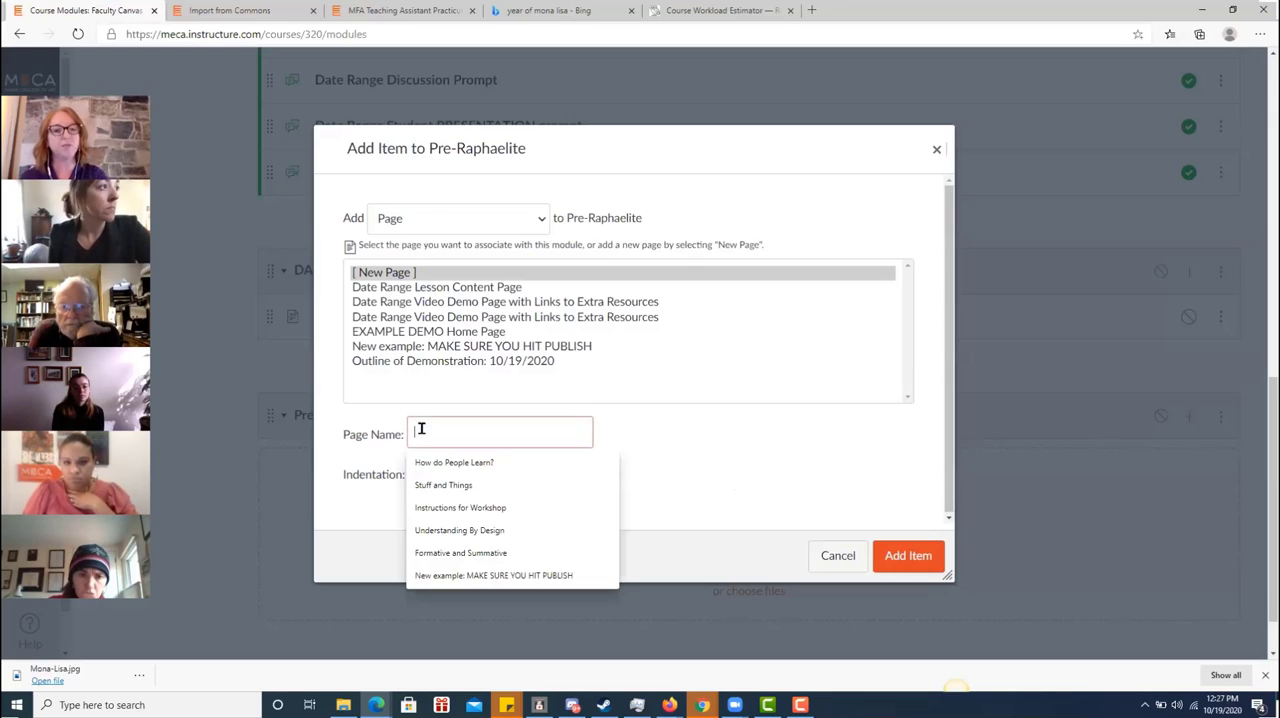
pyautogui.write('M')
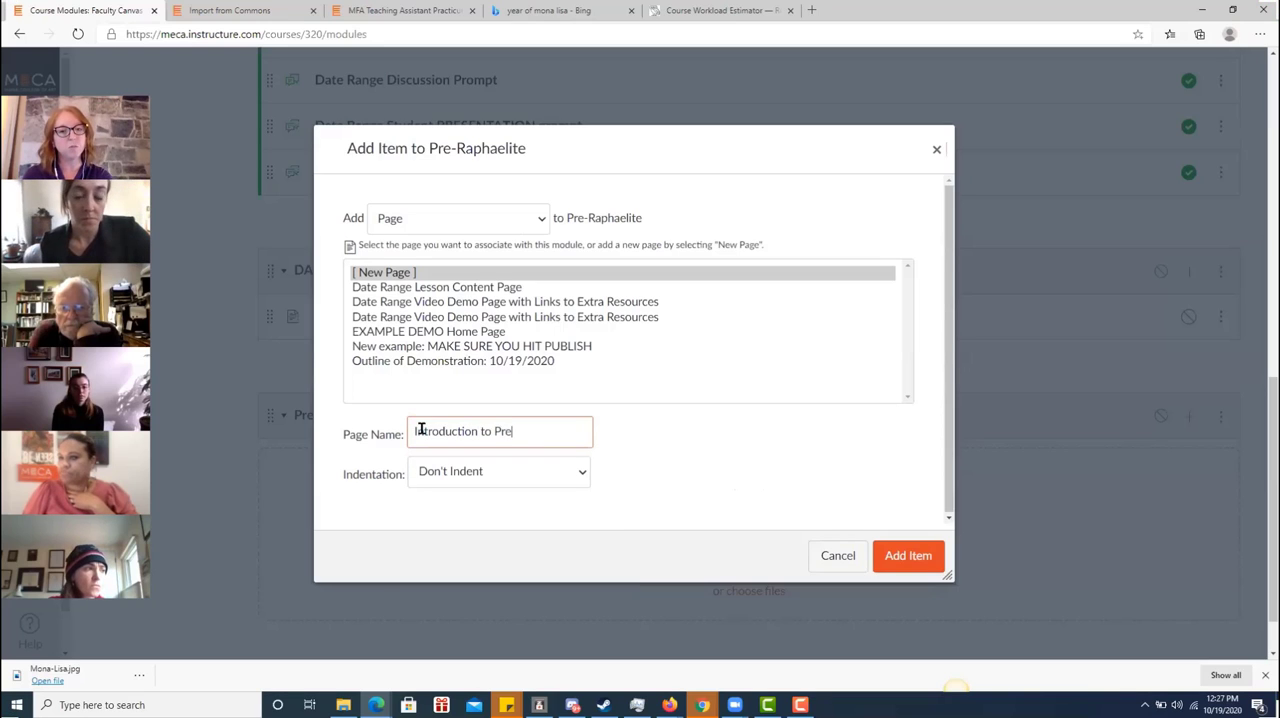
pyautogui.write('ha')
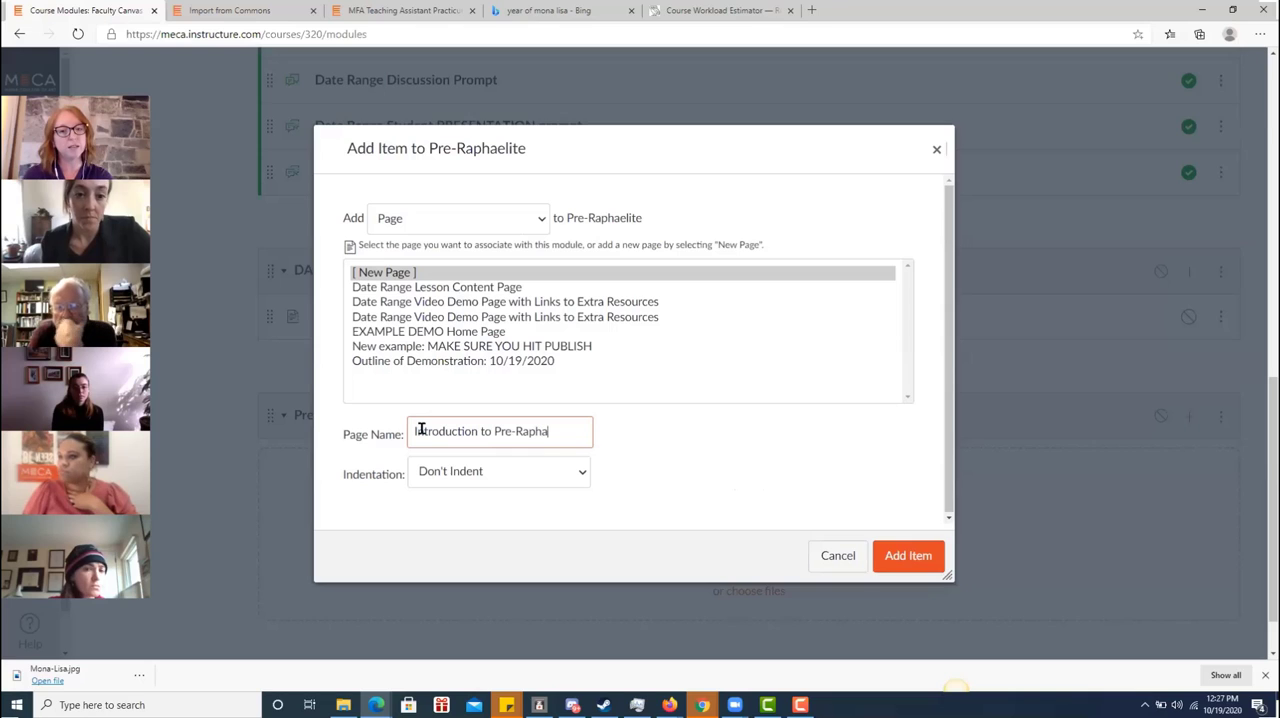
pyautogui.write('elite Art')
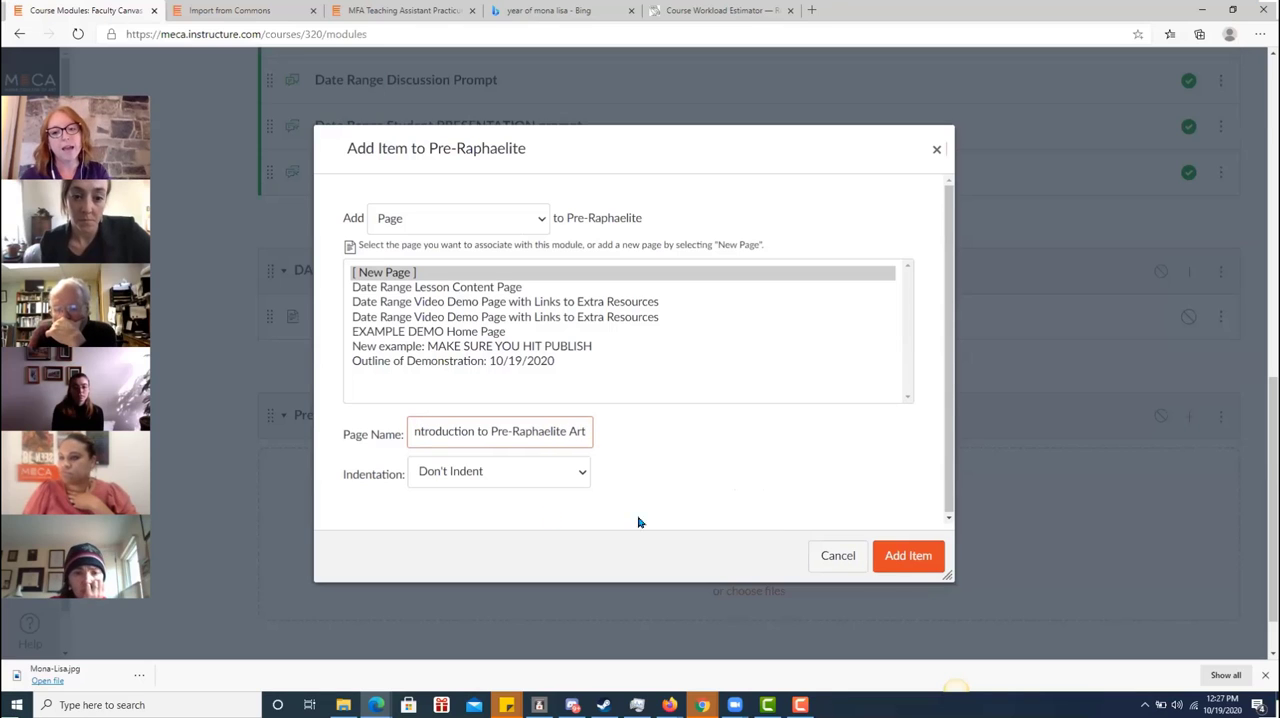
pyautogui.click(903, 558)
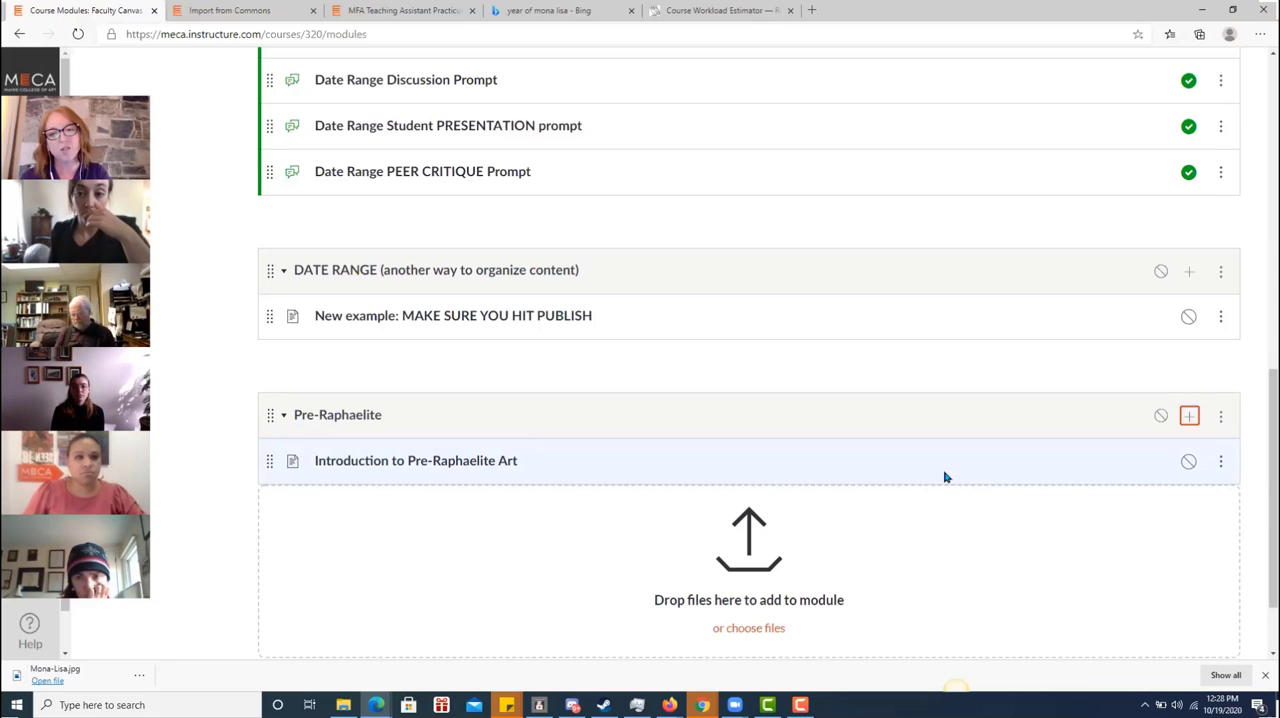
# Add a new assignment named "Pre-Raphaelite Journal" to the Pre-Raphaelite module
pyautogui.click(1188, 418)
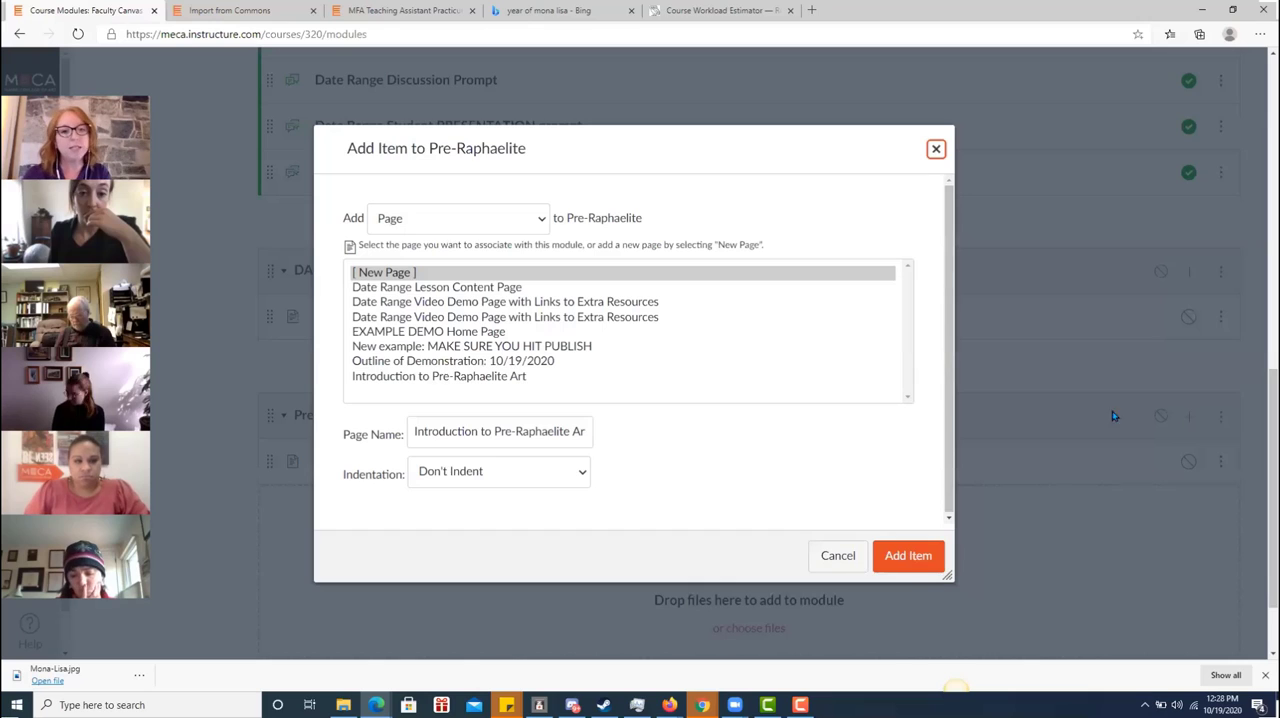
pyautogui.click(540, 222)
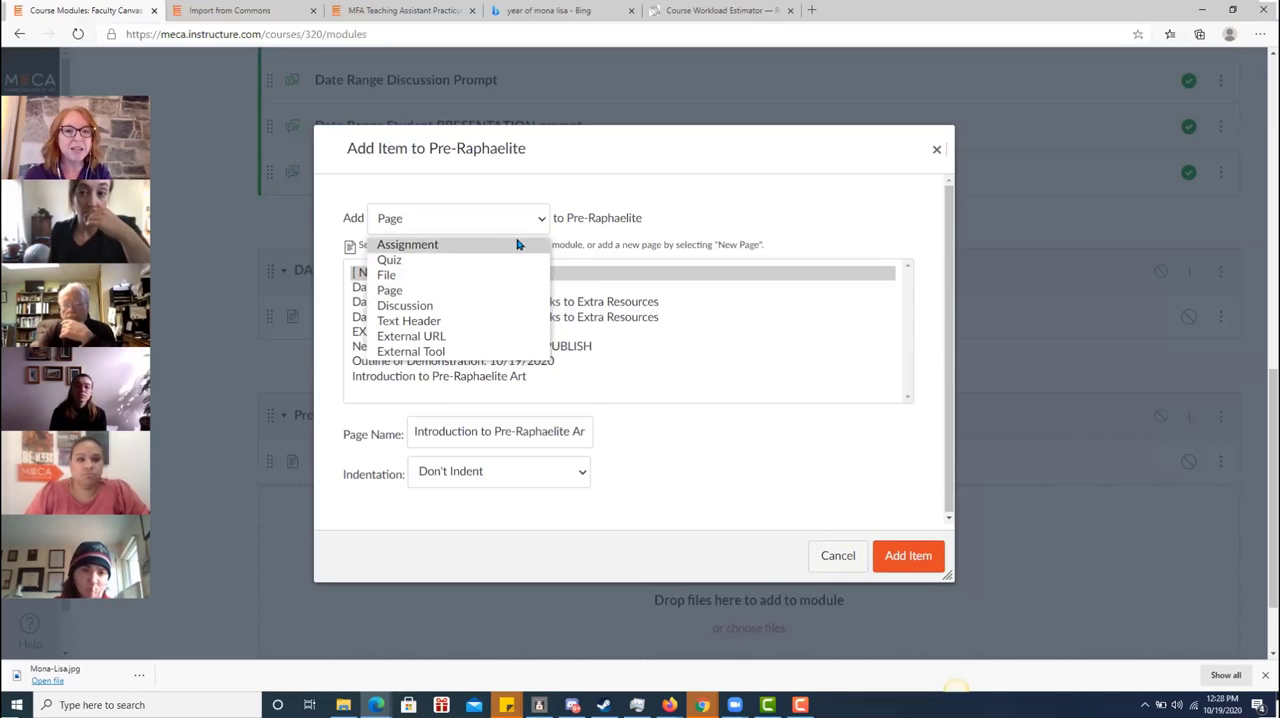
pyautogui.click(517, 244)
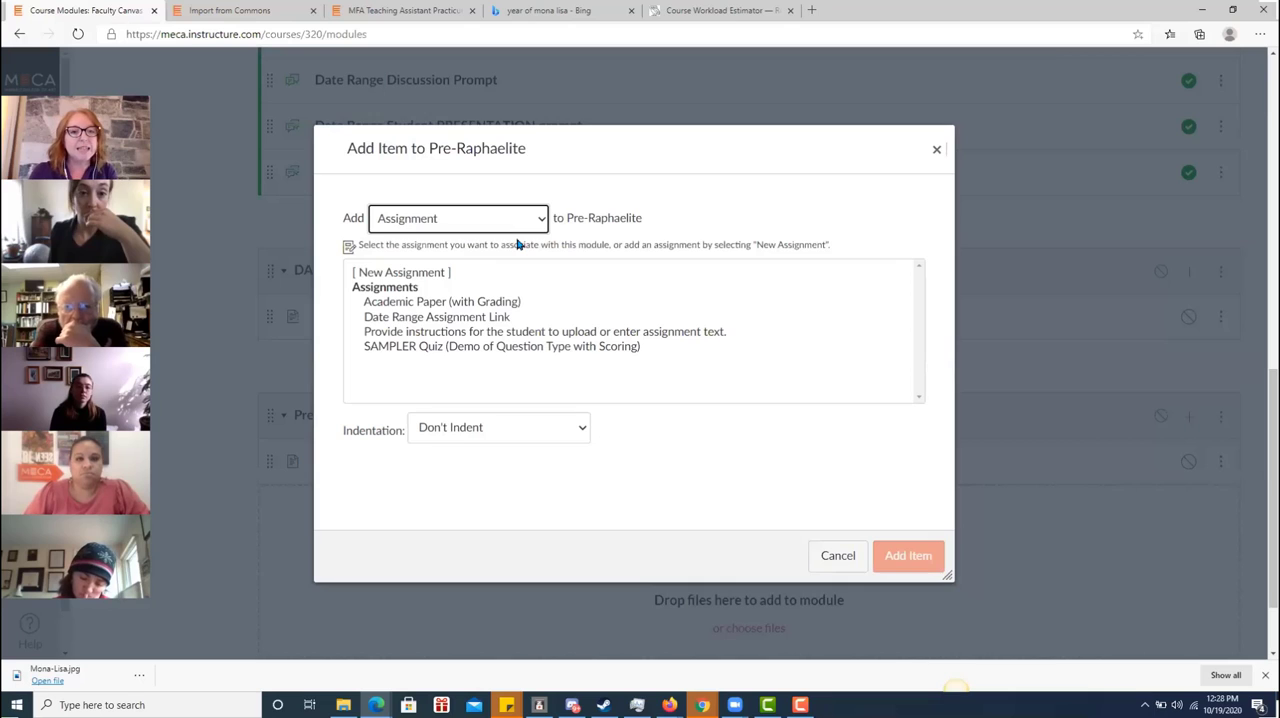
pyautogui.click(455, 272)
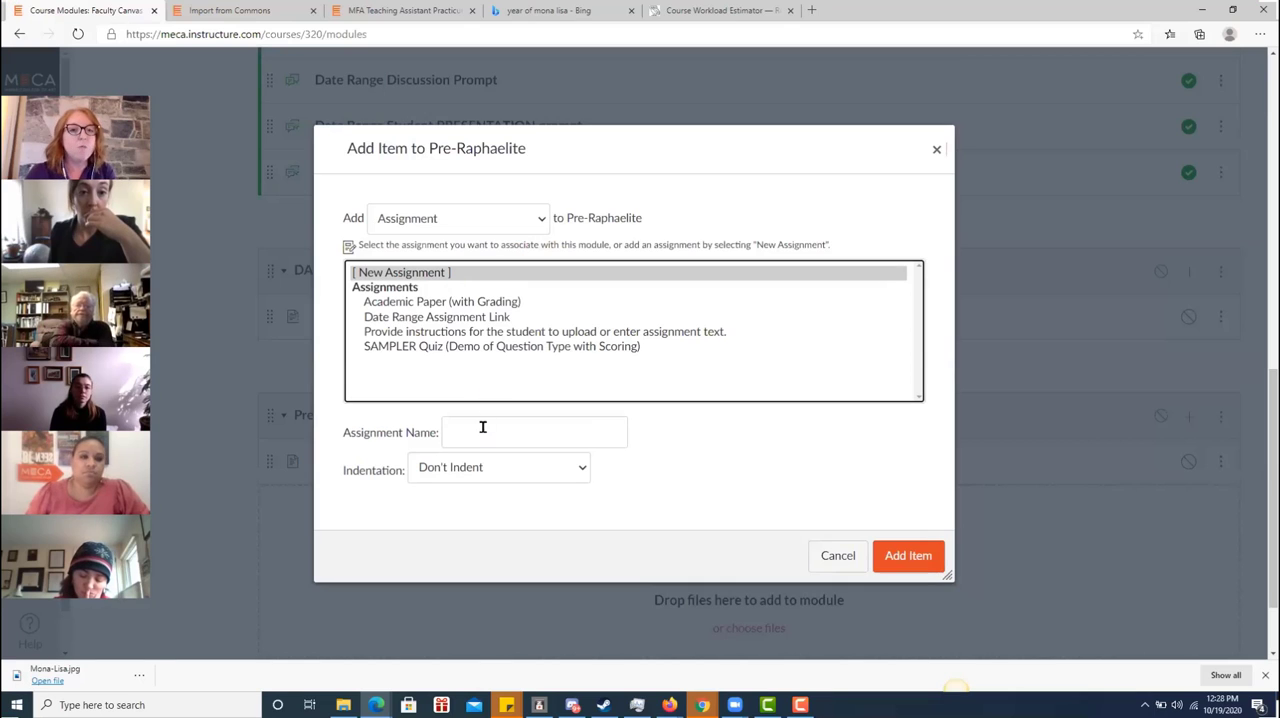
pyautogui.click(484, 437)
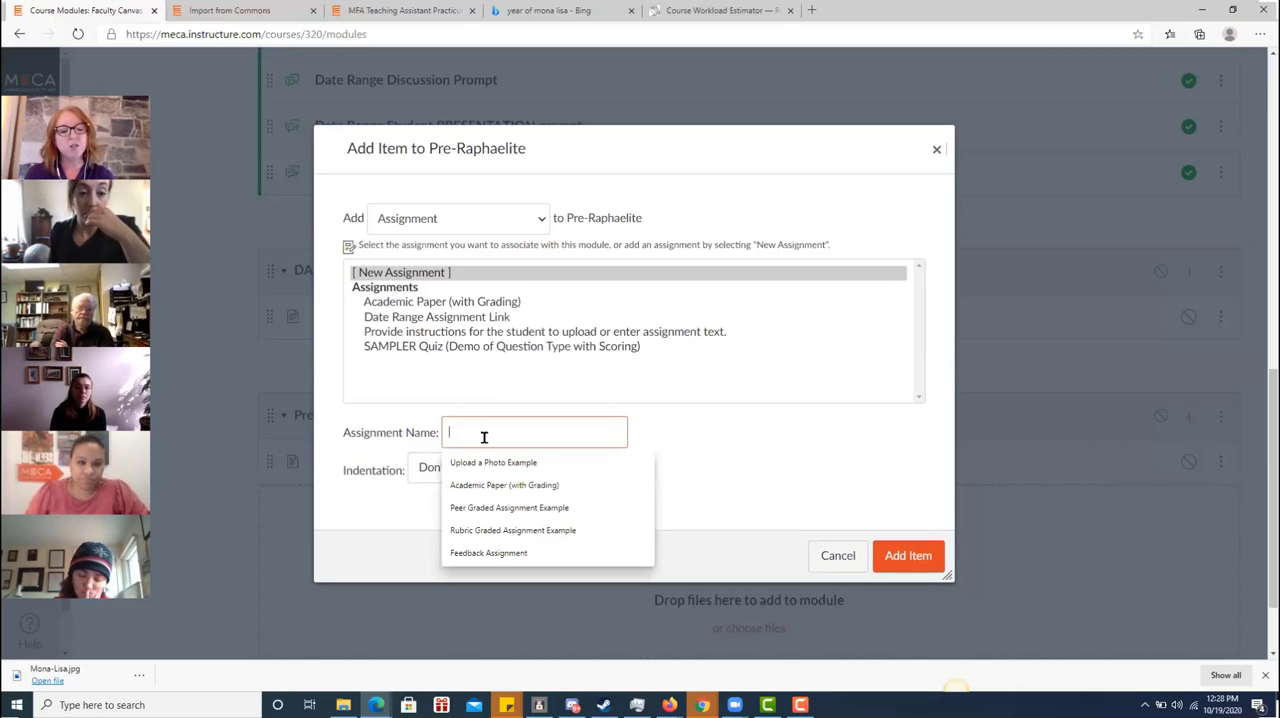
pyautogui.write('Pre-Rap')
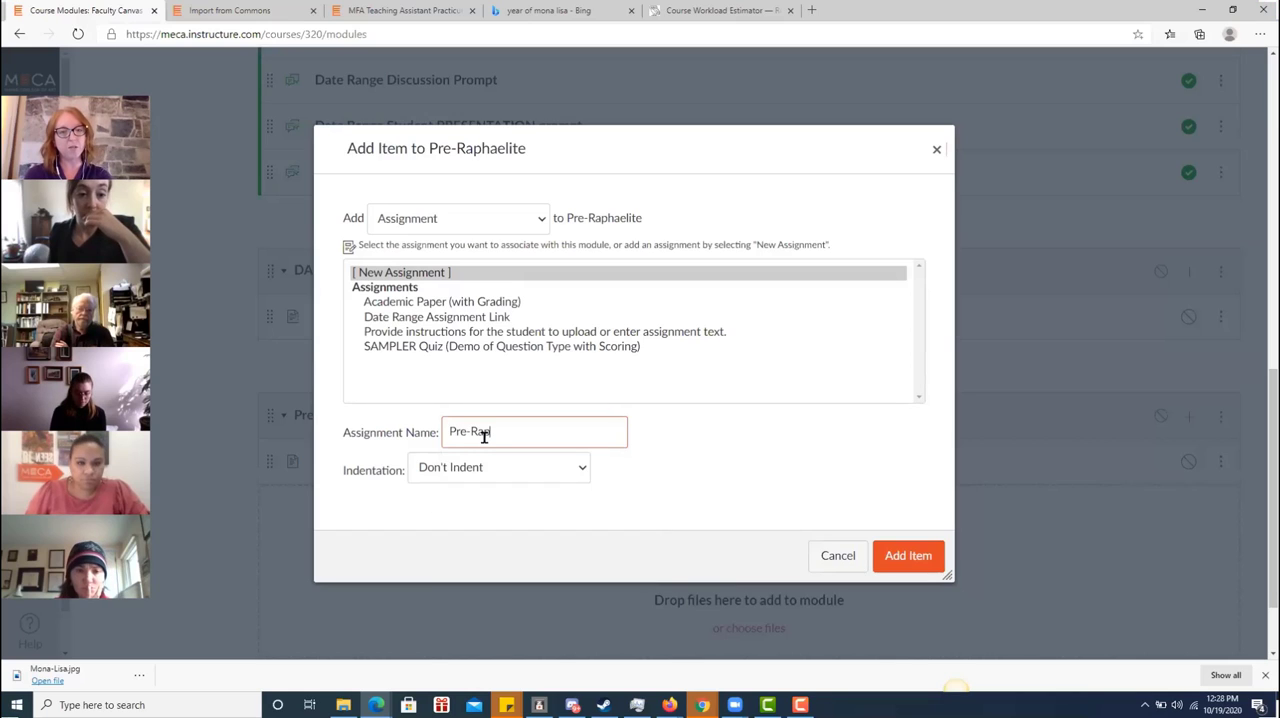
pyautogui.write('haelite Jour')
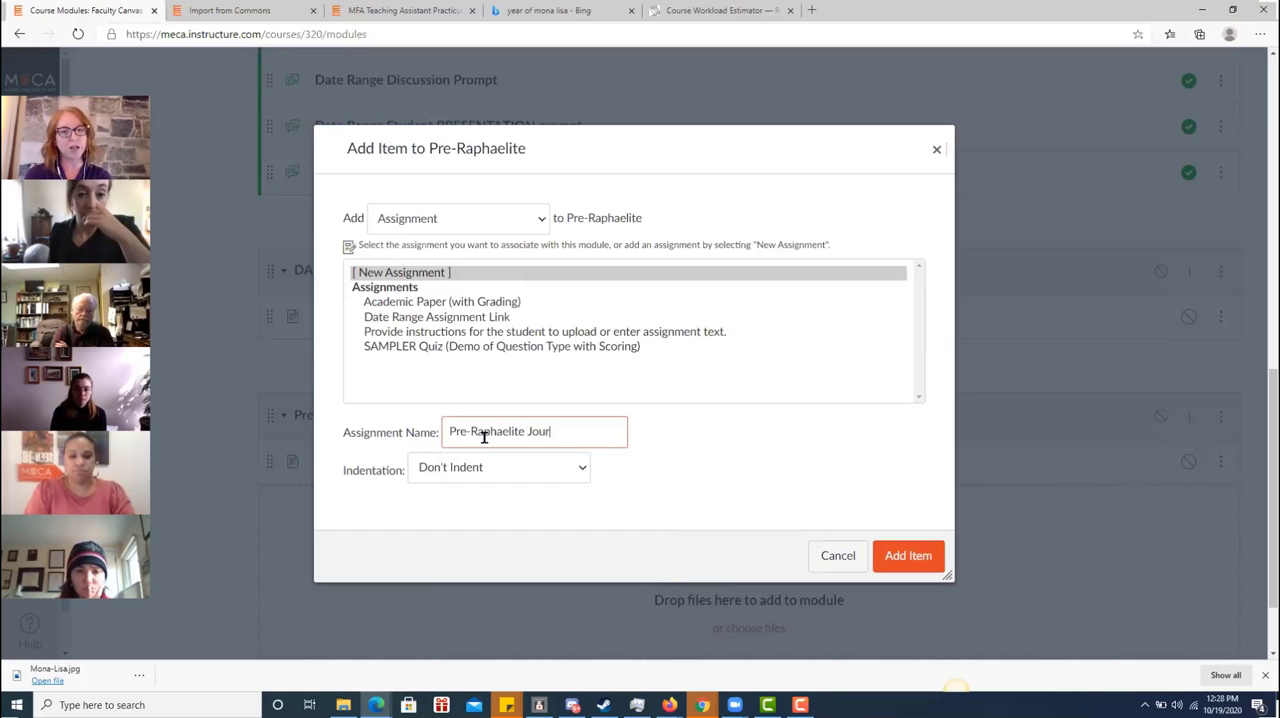
pyautogui.write('nal')
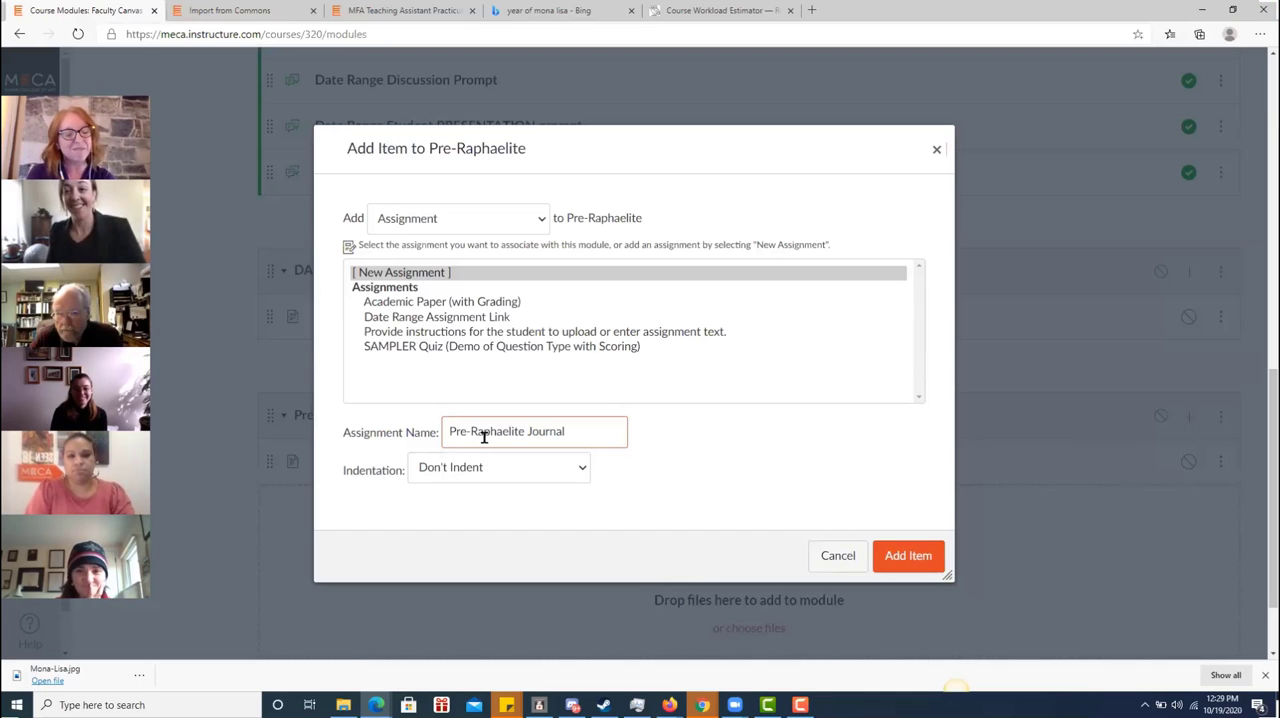
pyautogui.click(910, 557)
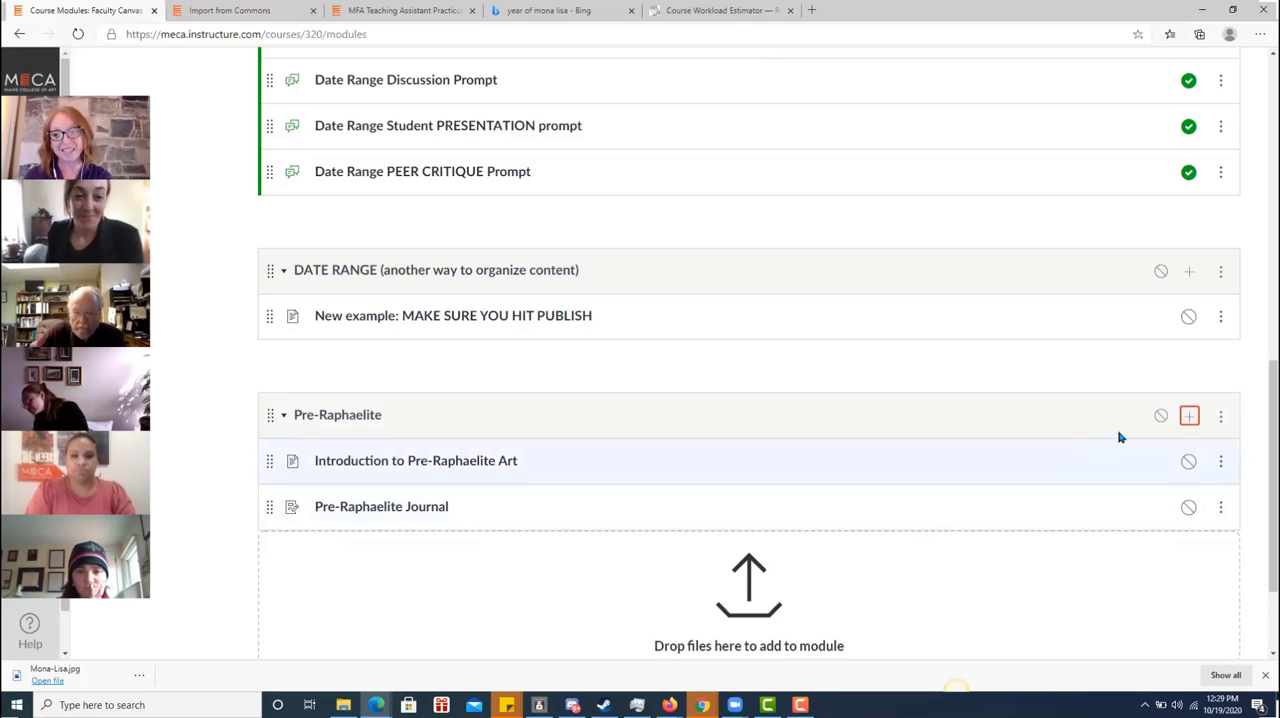
# Add another new assignment, named "Pre-Raphaelite Paper", to the Pre-Raphaelite module
pyautogui.click(1191, 416)
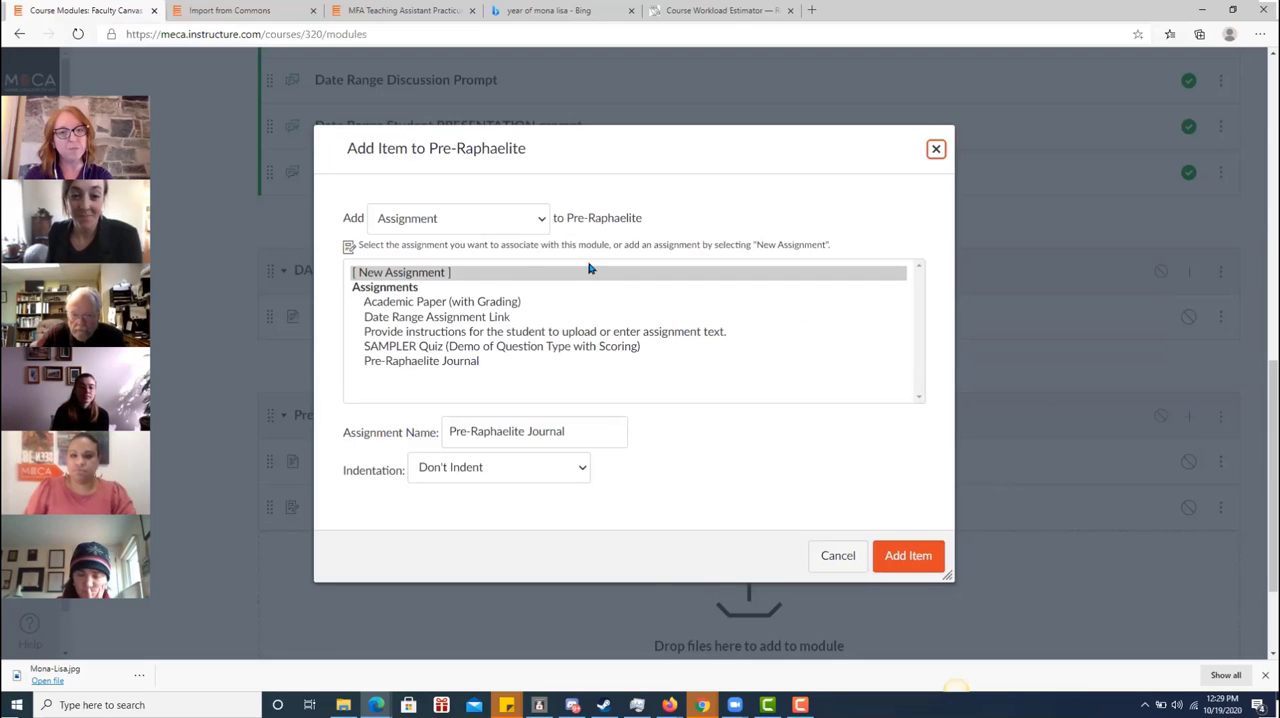
pyautogui.click(490, 272)
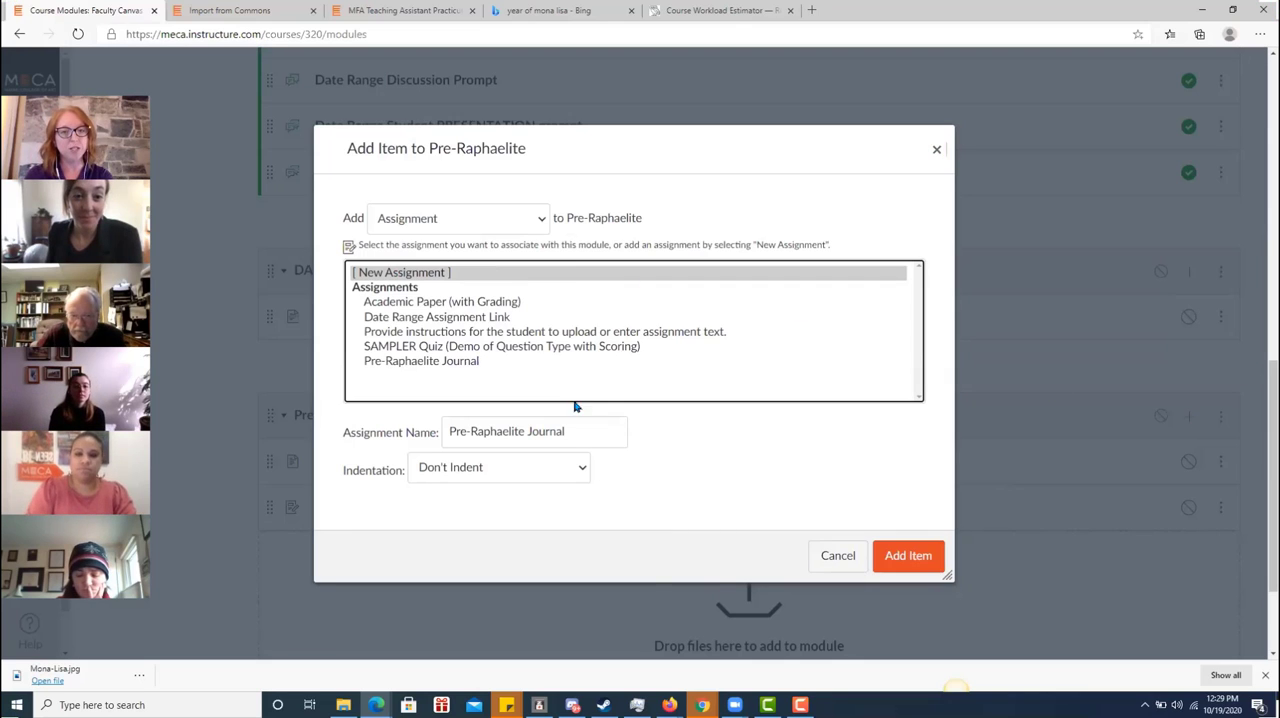
pyautogui.click(578, 434)
pyautogui.press('BackSpace')
pyautogui.press('BackSpace')
pyautogui.press('BackSpace')
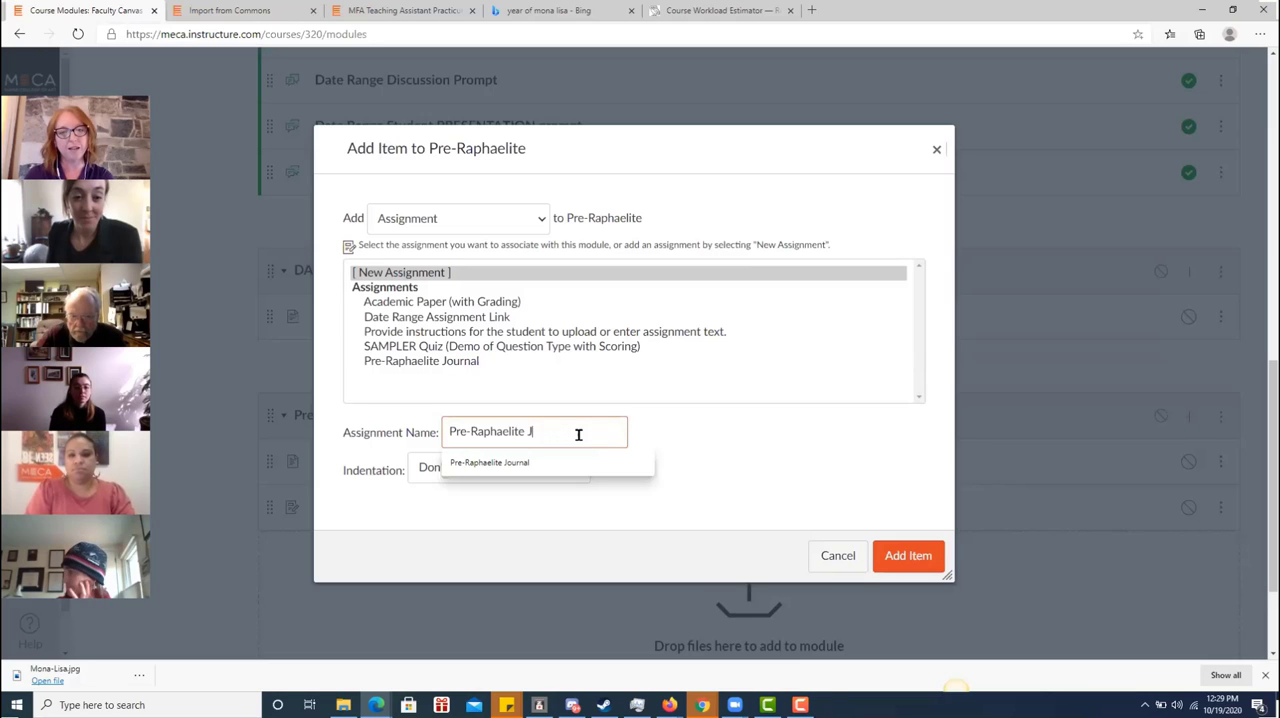
pyautogui.write('Paper')
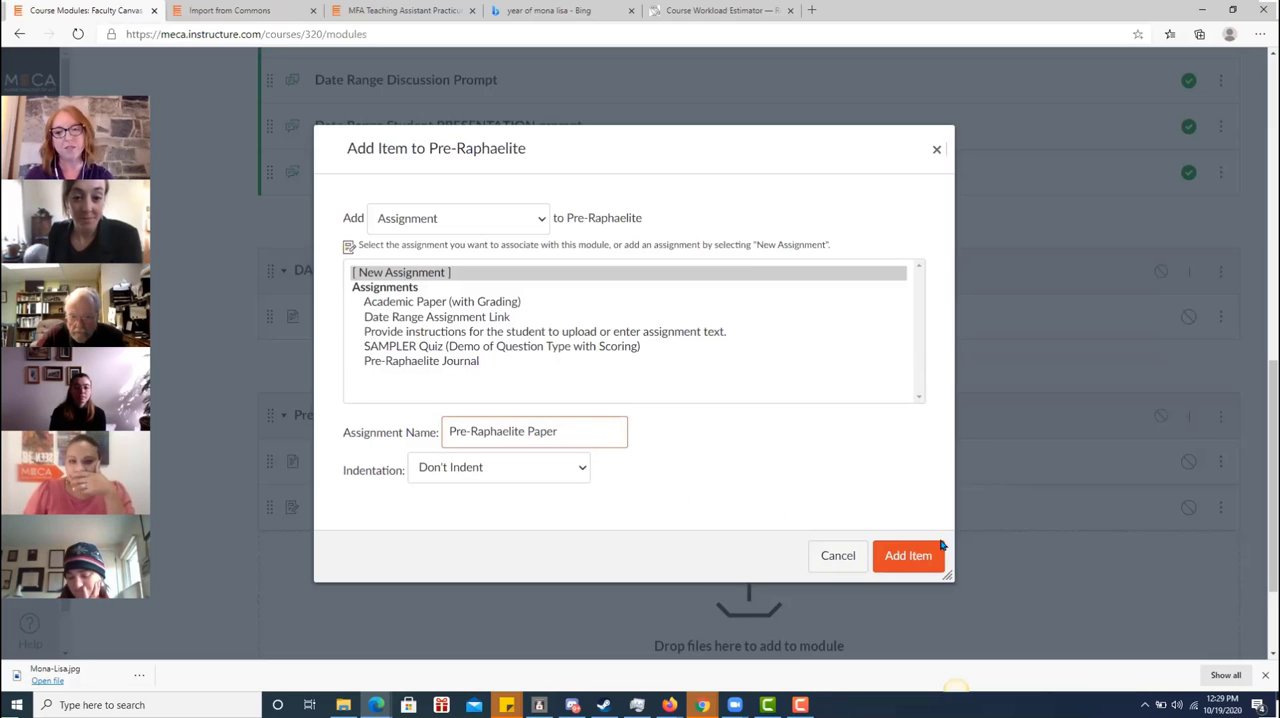
pyautogui.click(916, 558)
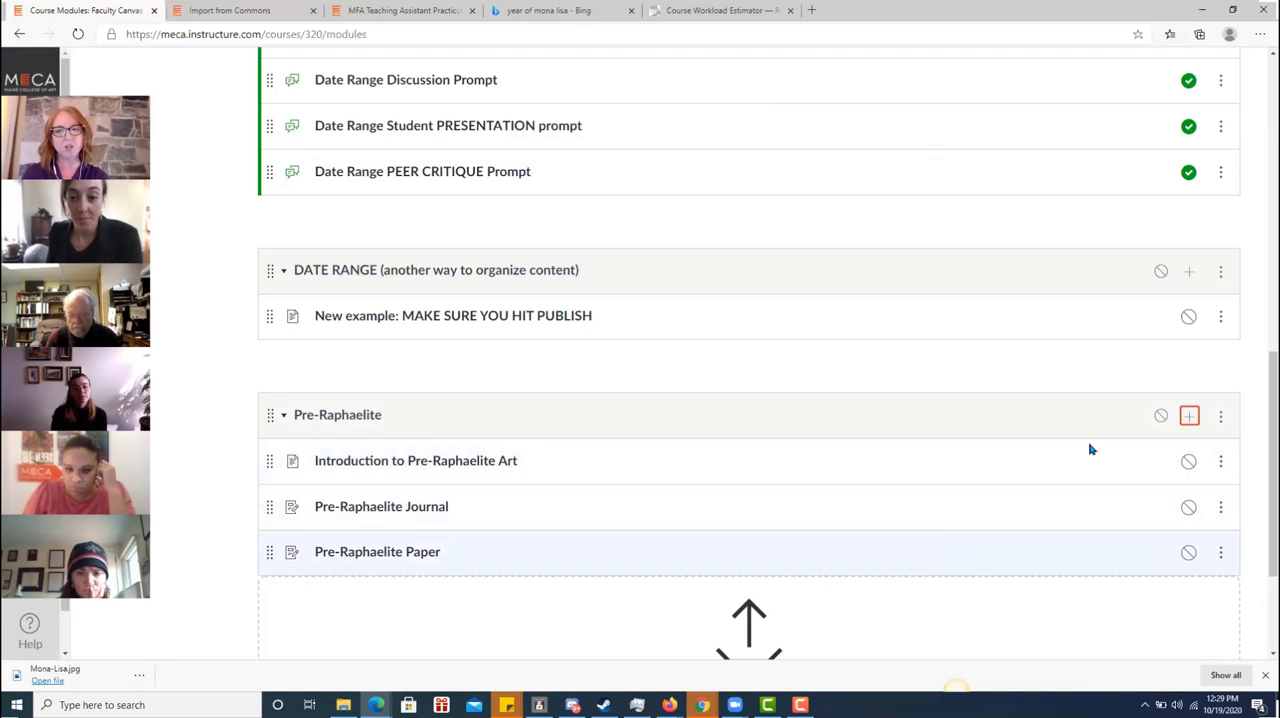
# Add a new discussion topic named "Talk about this era or art" to the Pre-Raphaelite module
pyautogui.click(1190, 416)
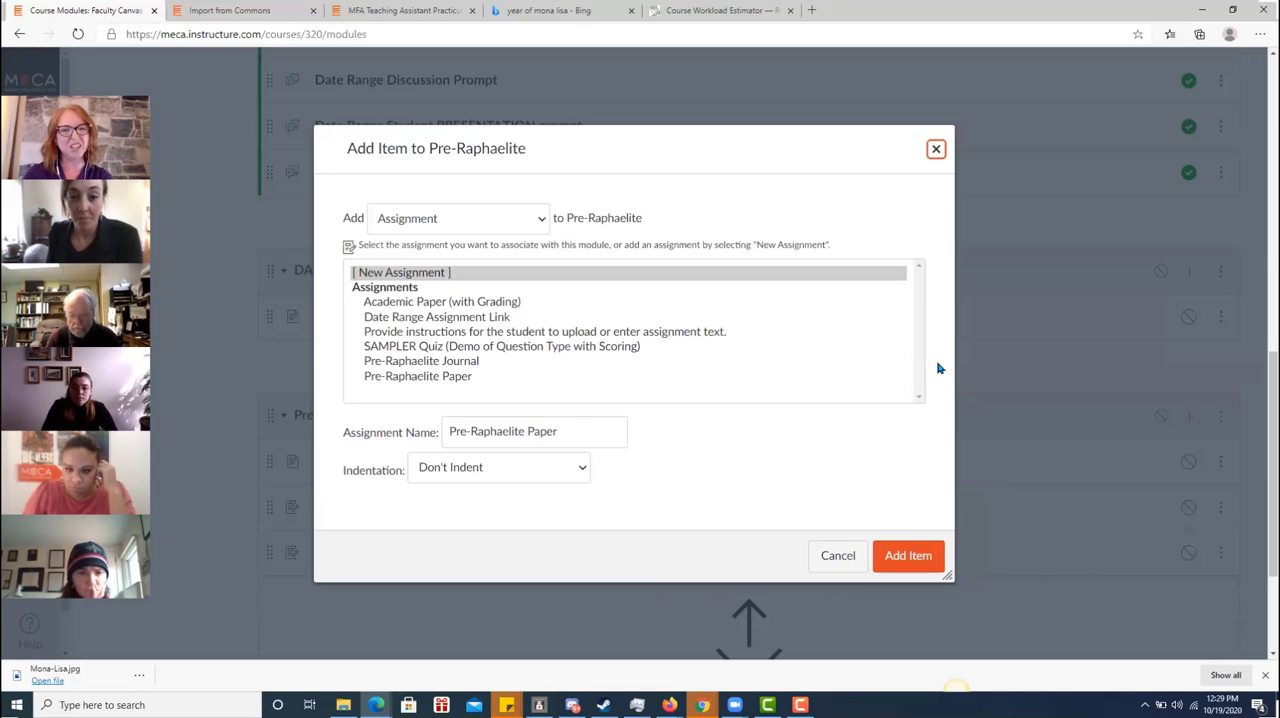
pyautogui.click(536, 229)
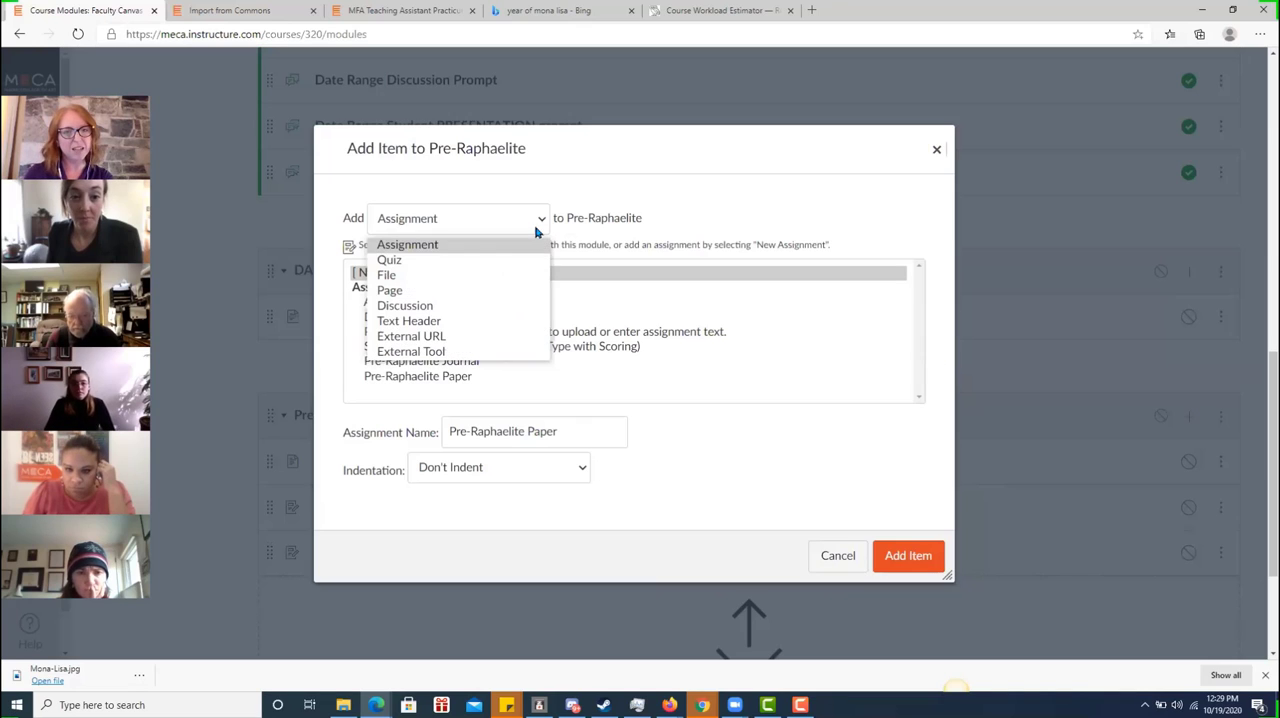
pyautogui.click(475, 306)
pyautogui.click(404, 272)
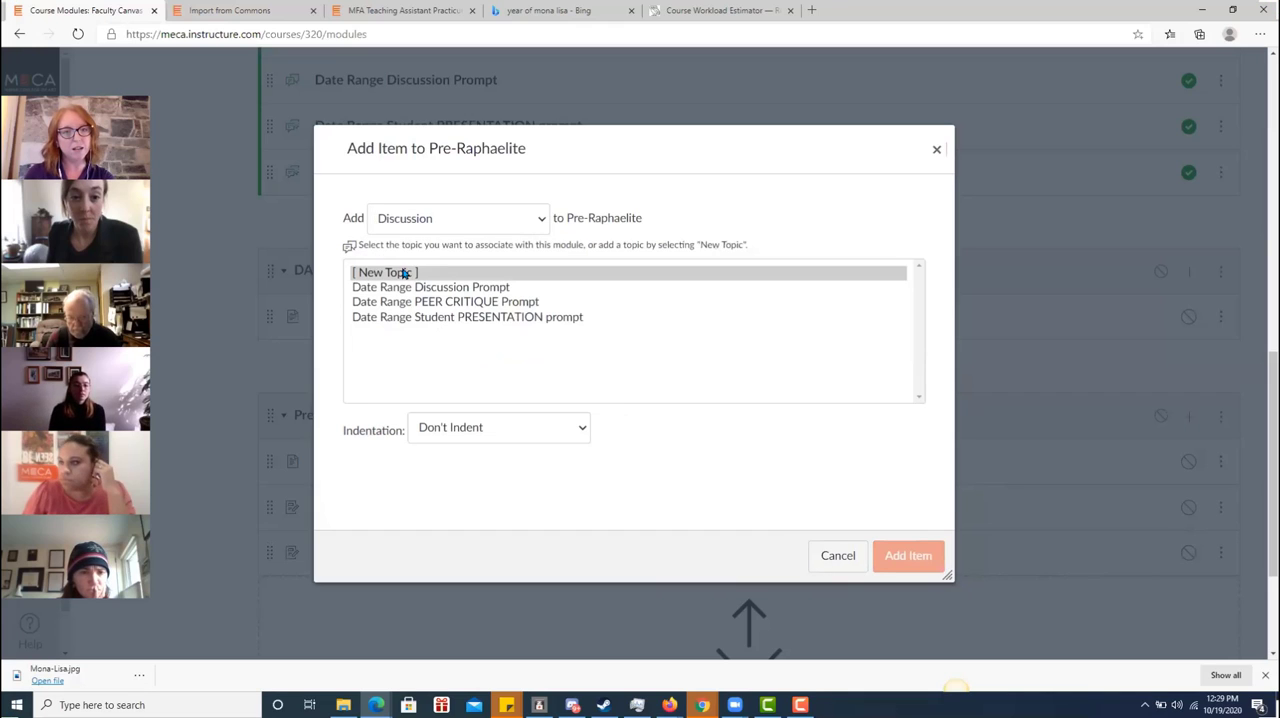
pyautogui.click(436, 434)
pyautogui.write('Talk')
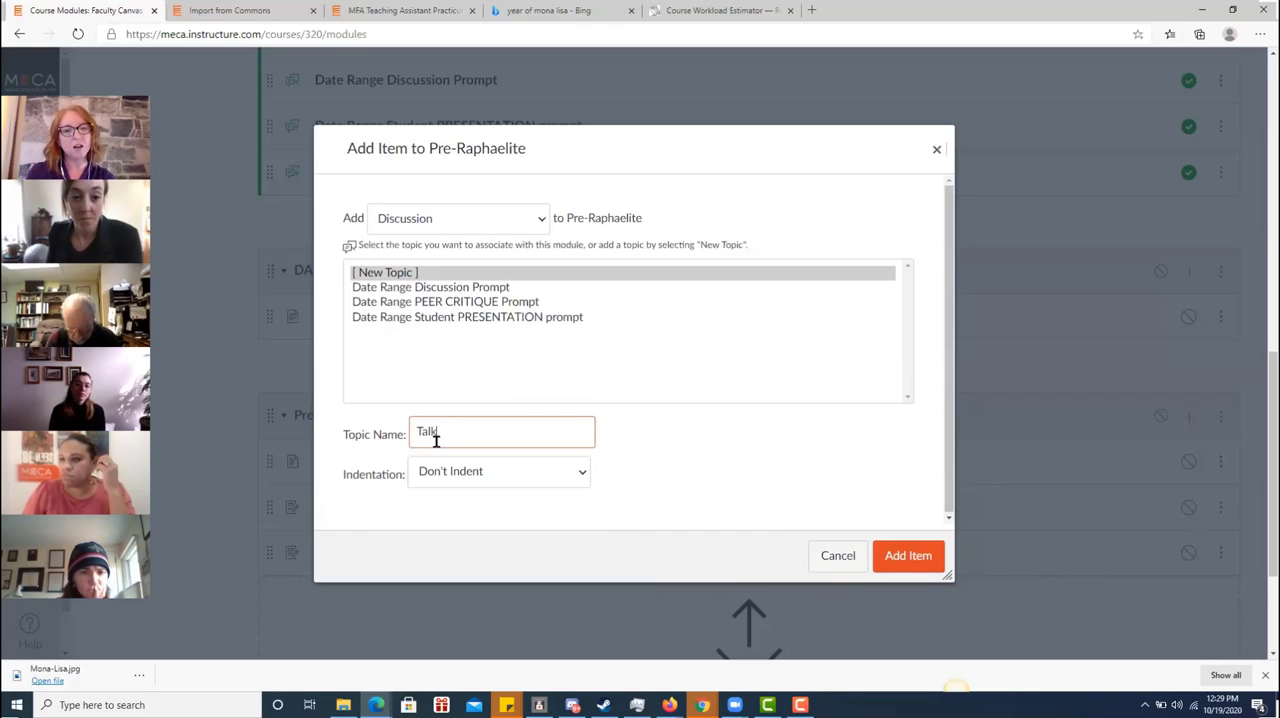
pyautogui.write(' about this e')
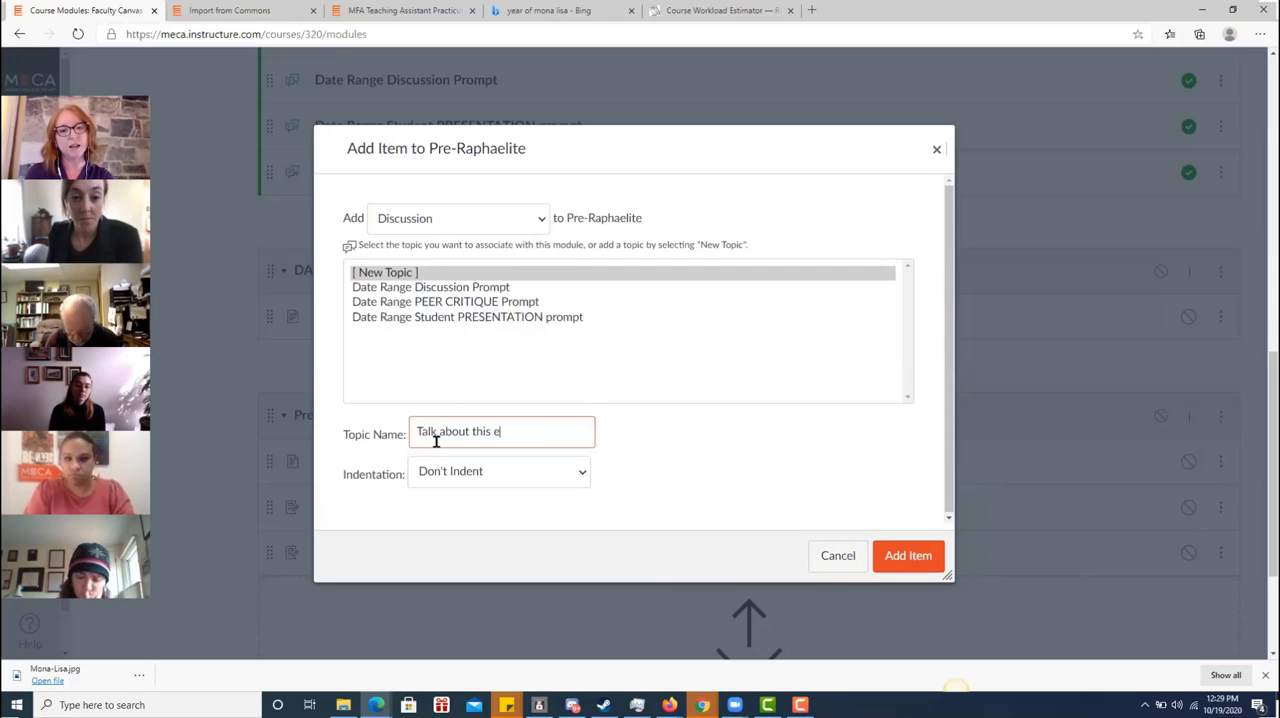
pyautogui.write('ra or art')
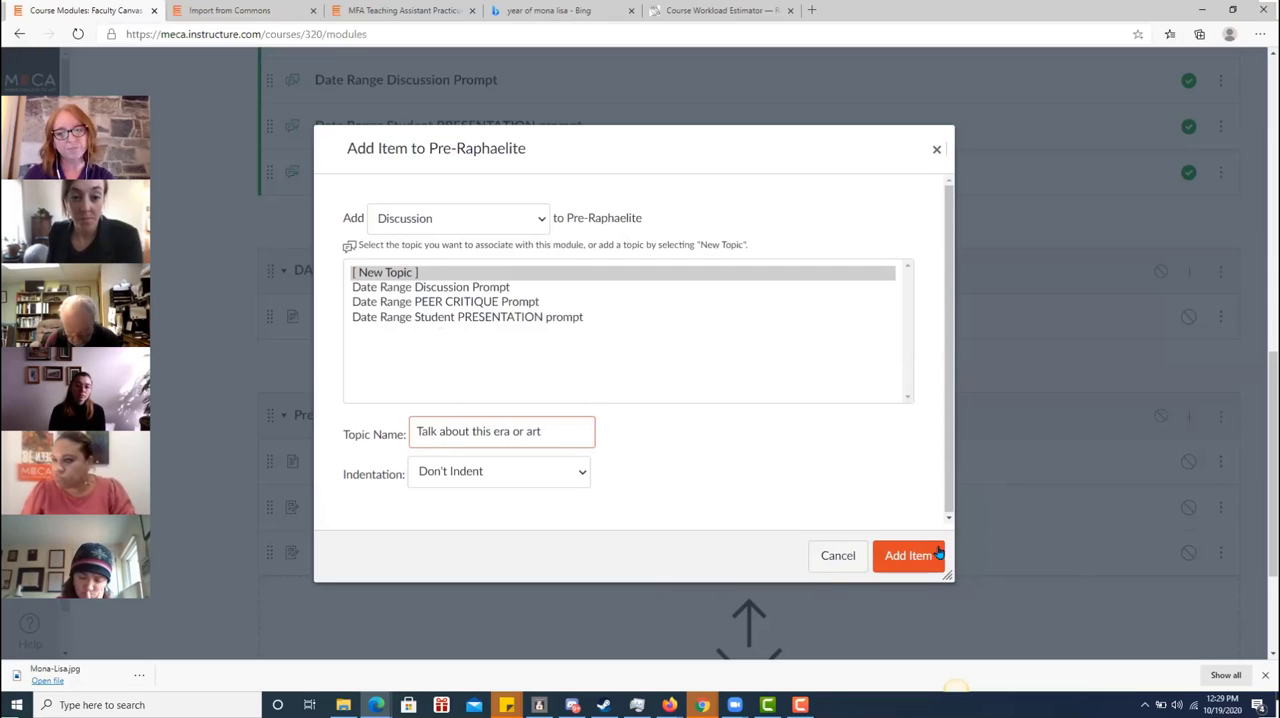
pyautogui.click(912, 556)
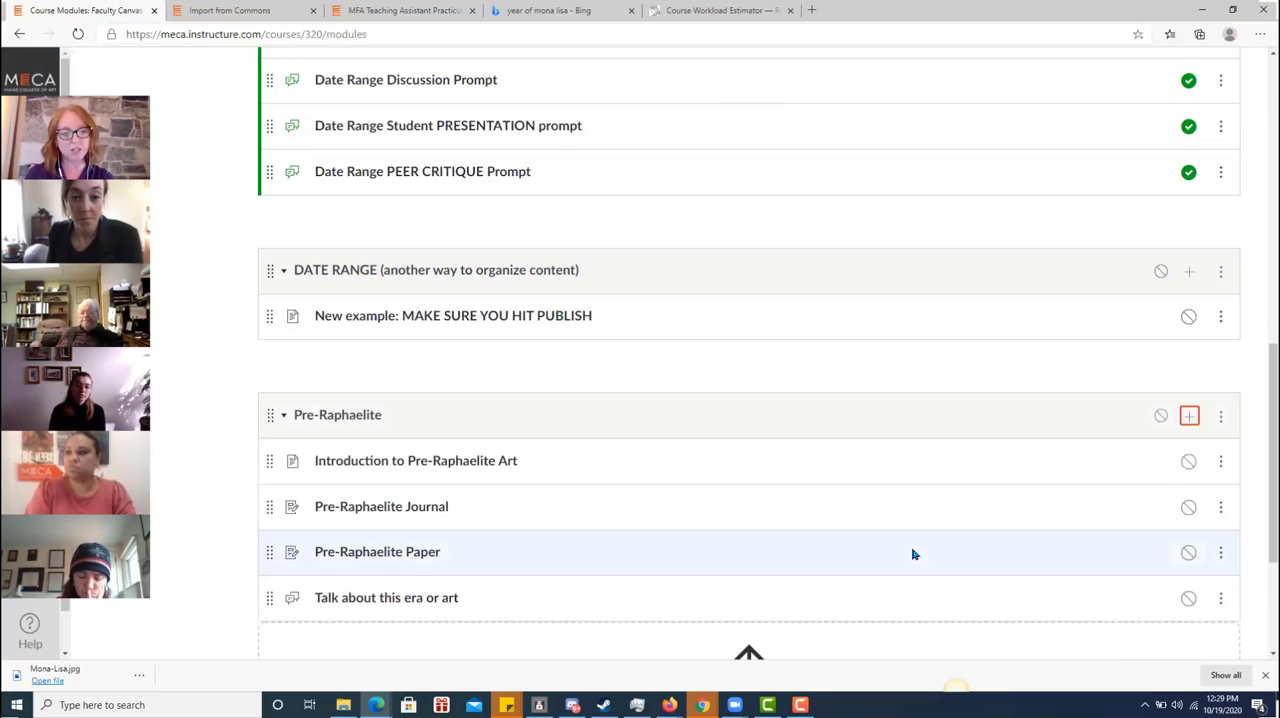
# Add a new quiz named "Quiz on Pre-Raphaelites" to the Pre-Raphaelite module
pyautogui.click(1190, 416)
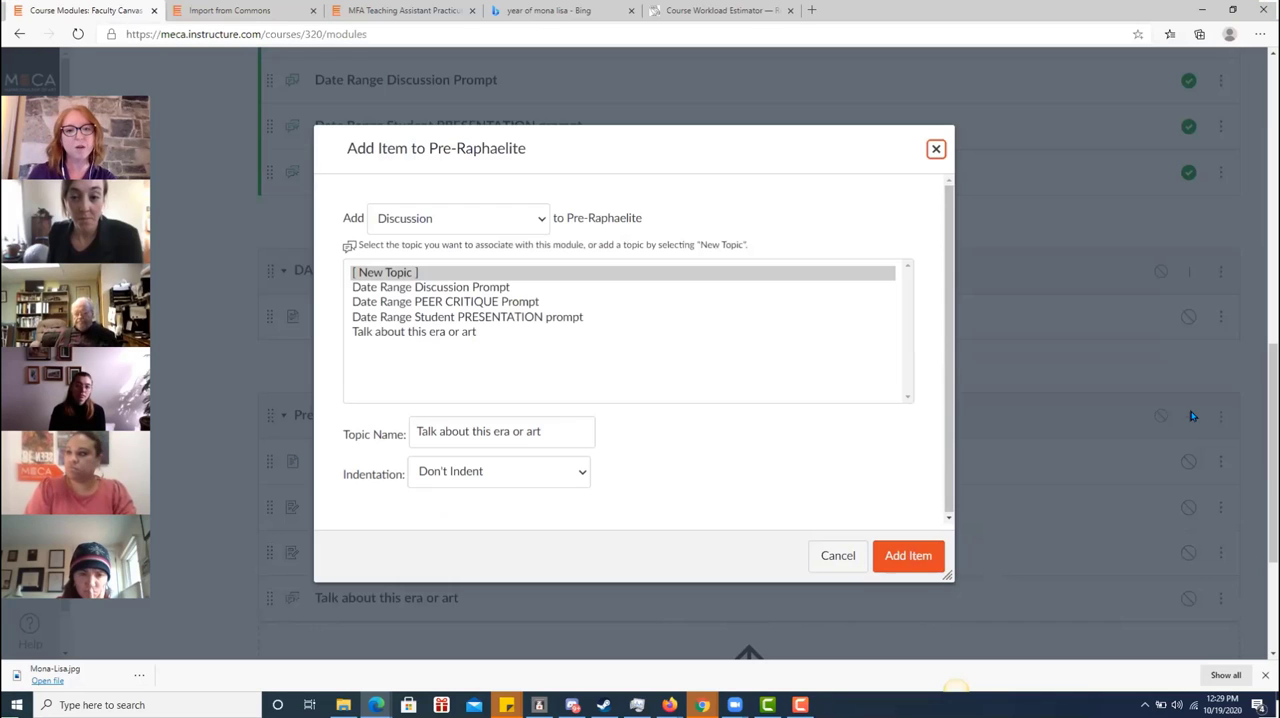
pyautogui.click(540, 218)
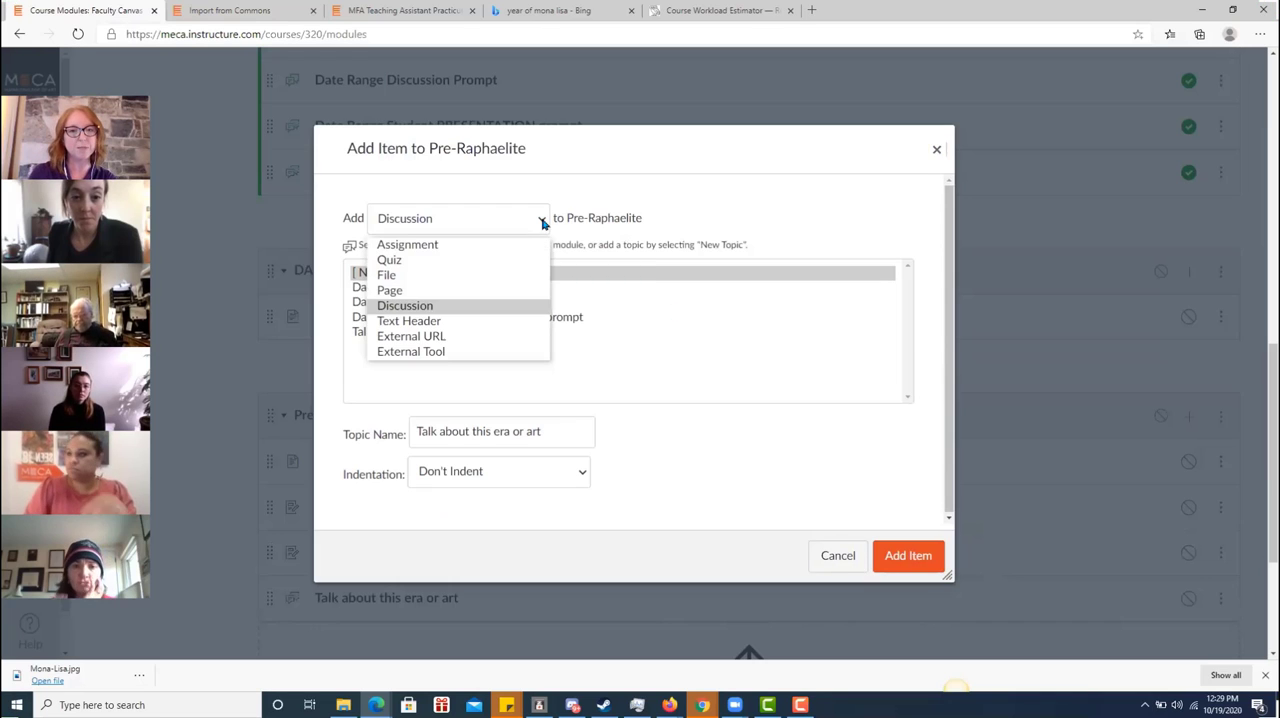
pyautogui.click(490, 260)
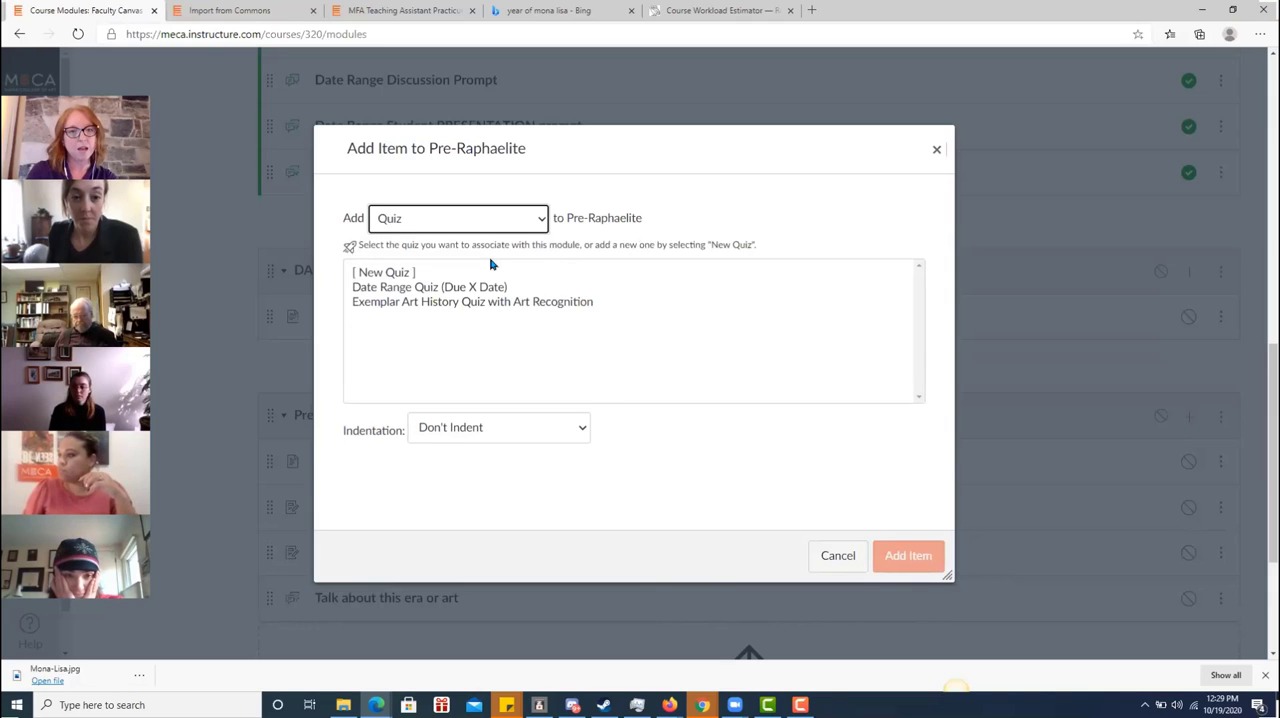
pyautogui.click(488, 273)
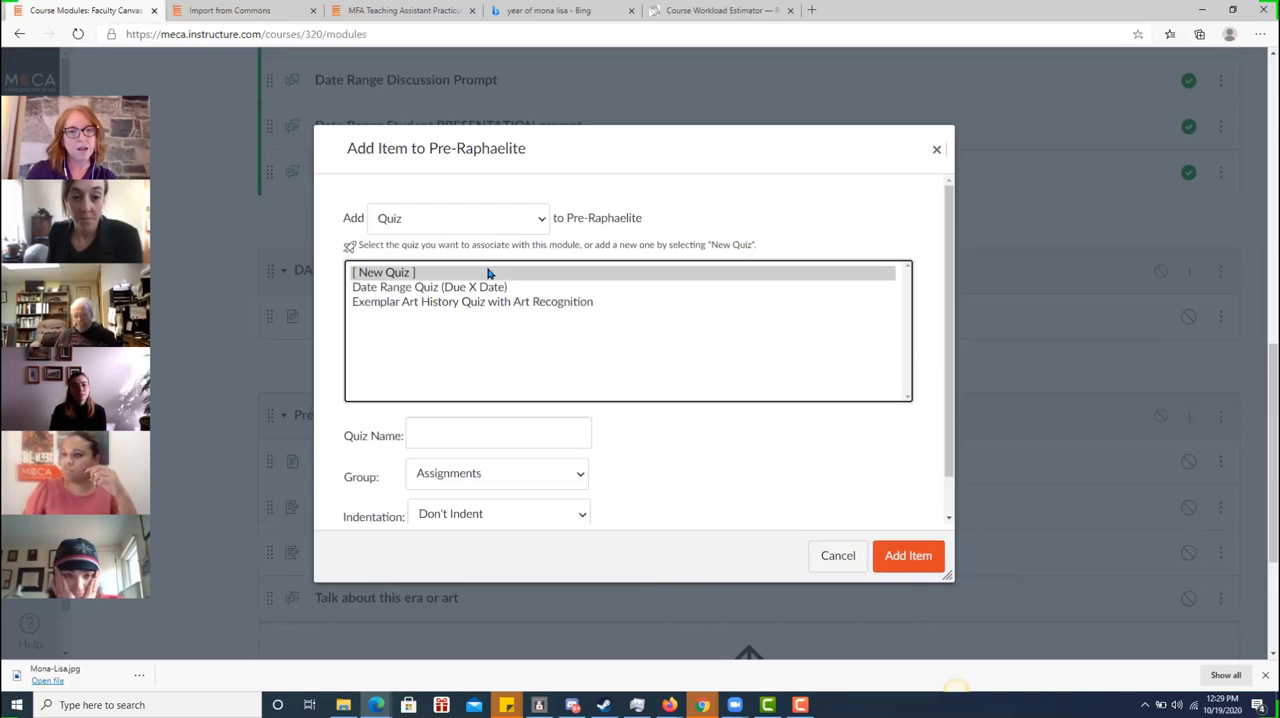
pyautogui.click(480, 429)
pyautogui.write('Quiz on Pre-Raphaelites')
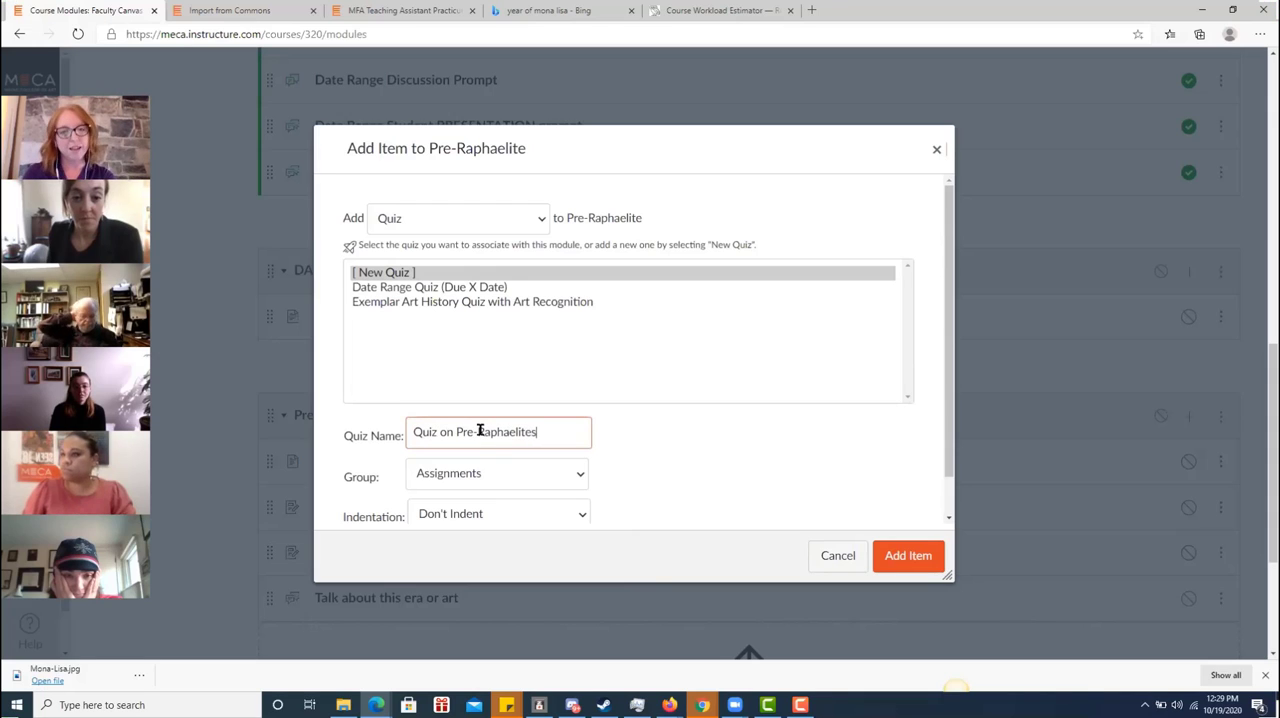
pyautogui.click(905, 555)
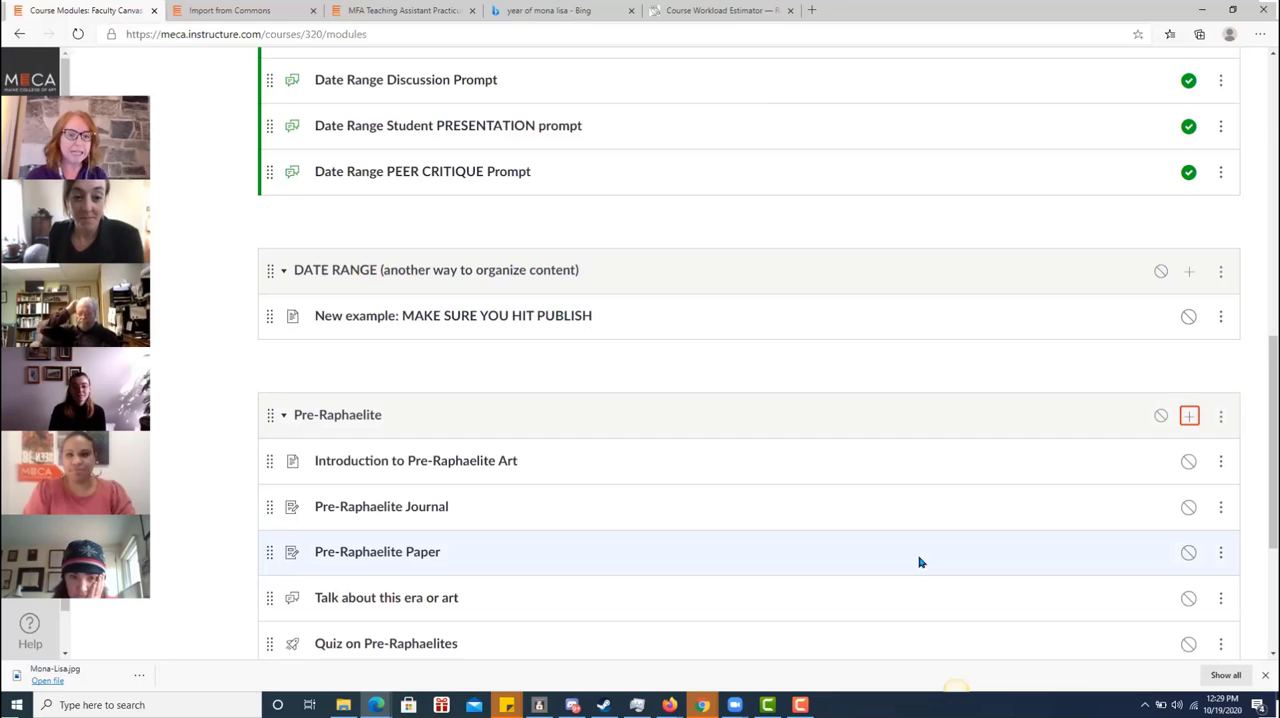
pyautogui.scroll(-3, 1258, 510)
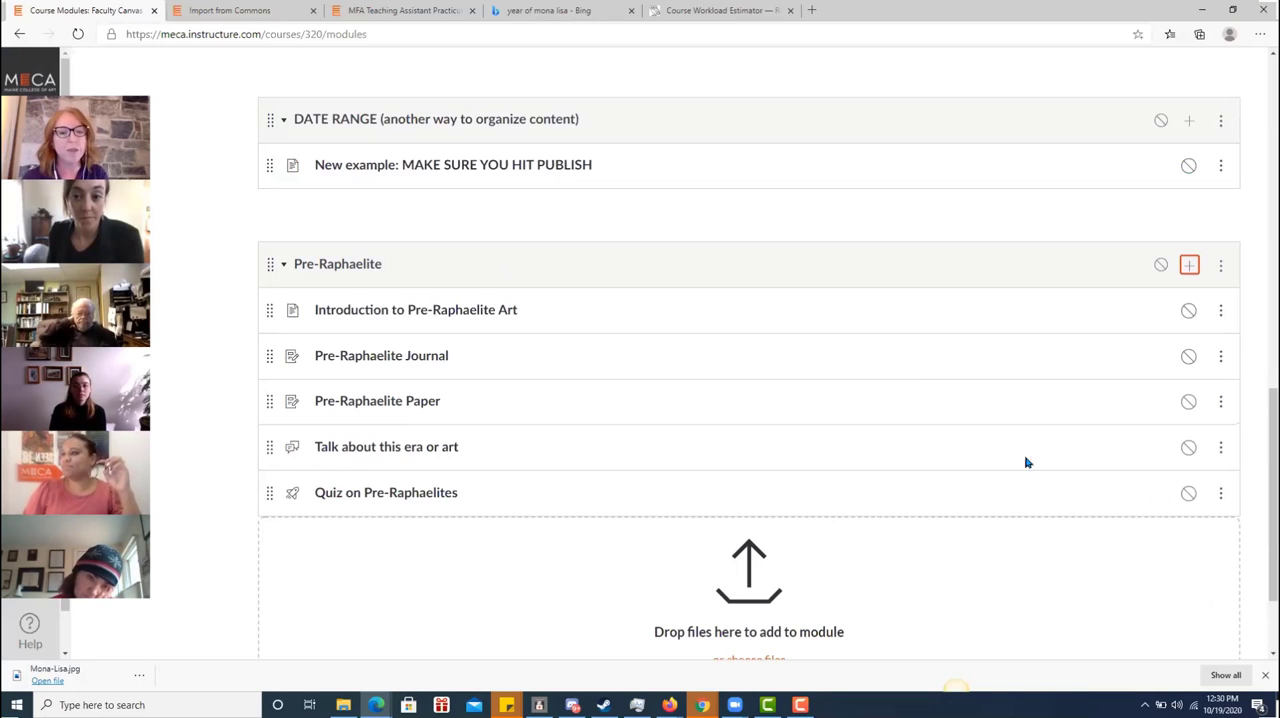
pyautogui.click(1222, 311)
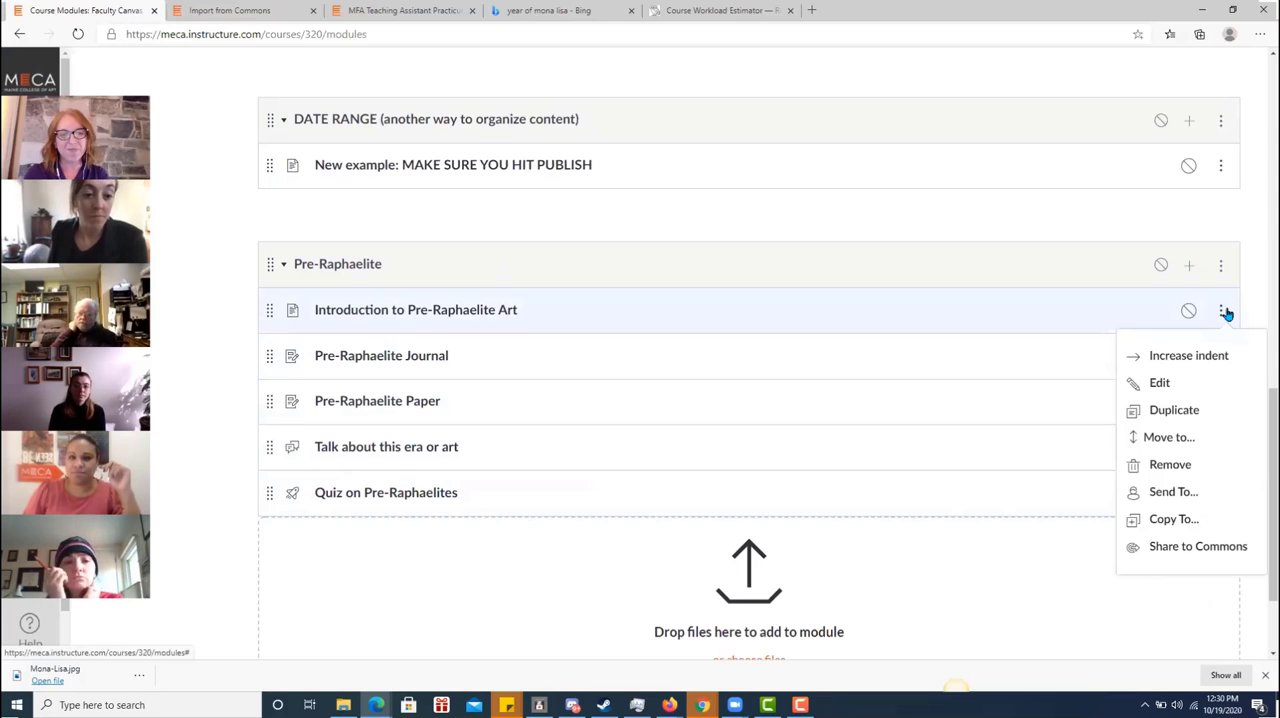
pyautogui.click(1189, 384)
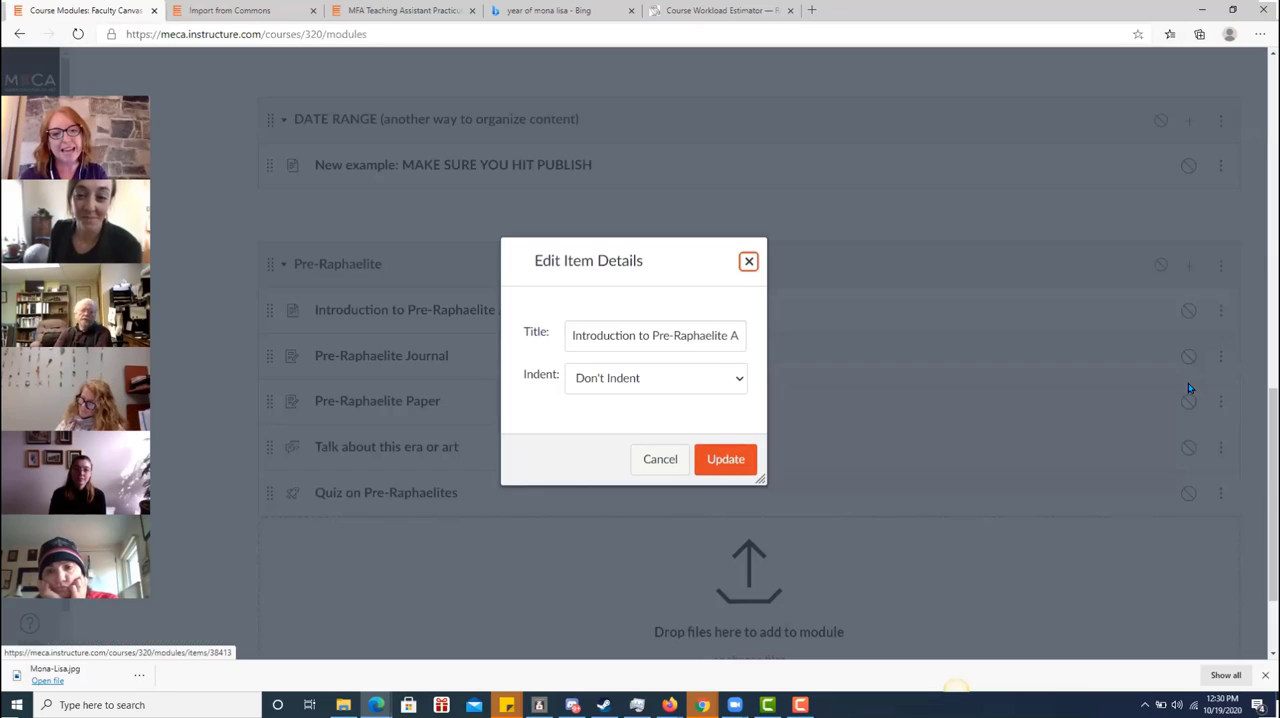
pyautogui.click(724, 458)
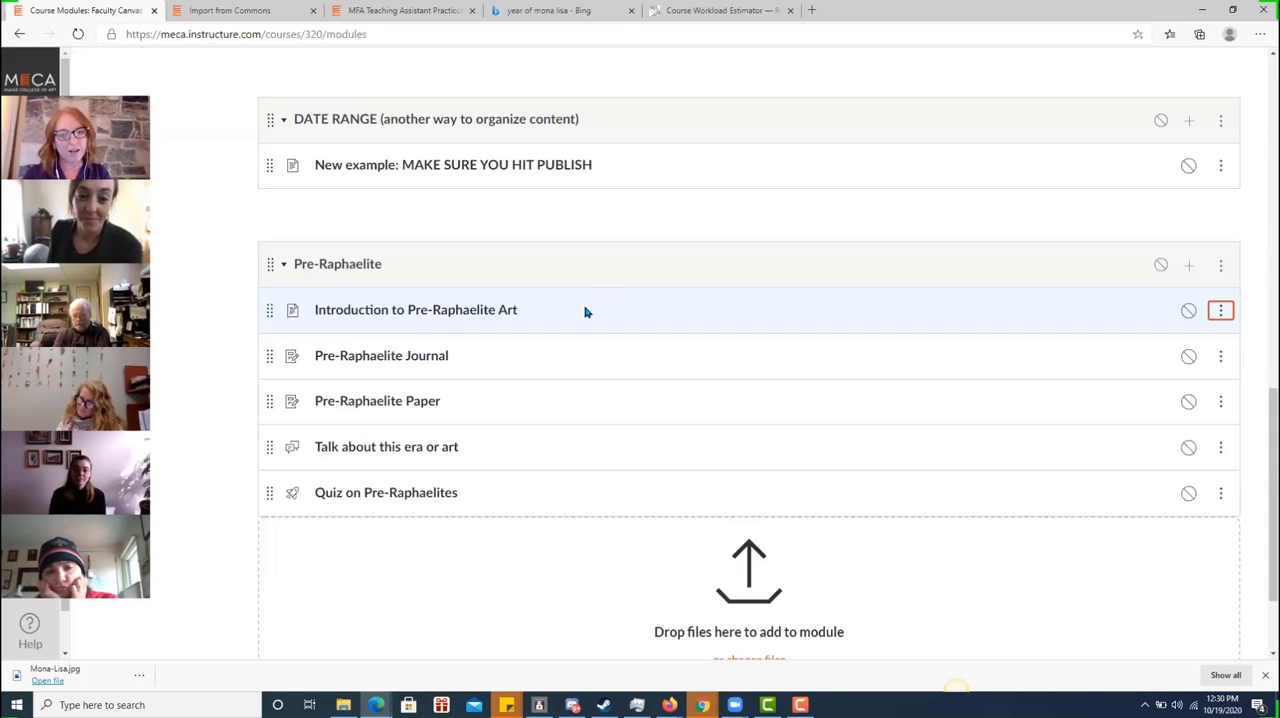
# Edit the Introduction to Pre-Raphaelite Art page and write "I will write the text i want my students to read about this subject."
pyautogui.click(428, 318)
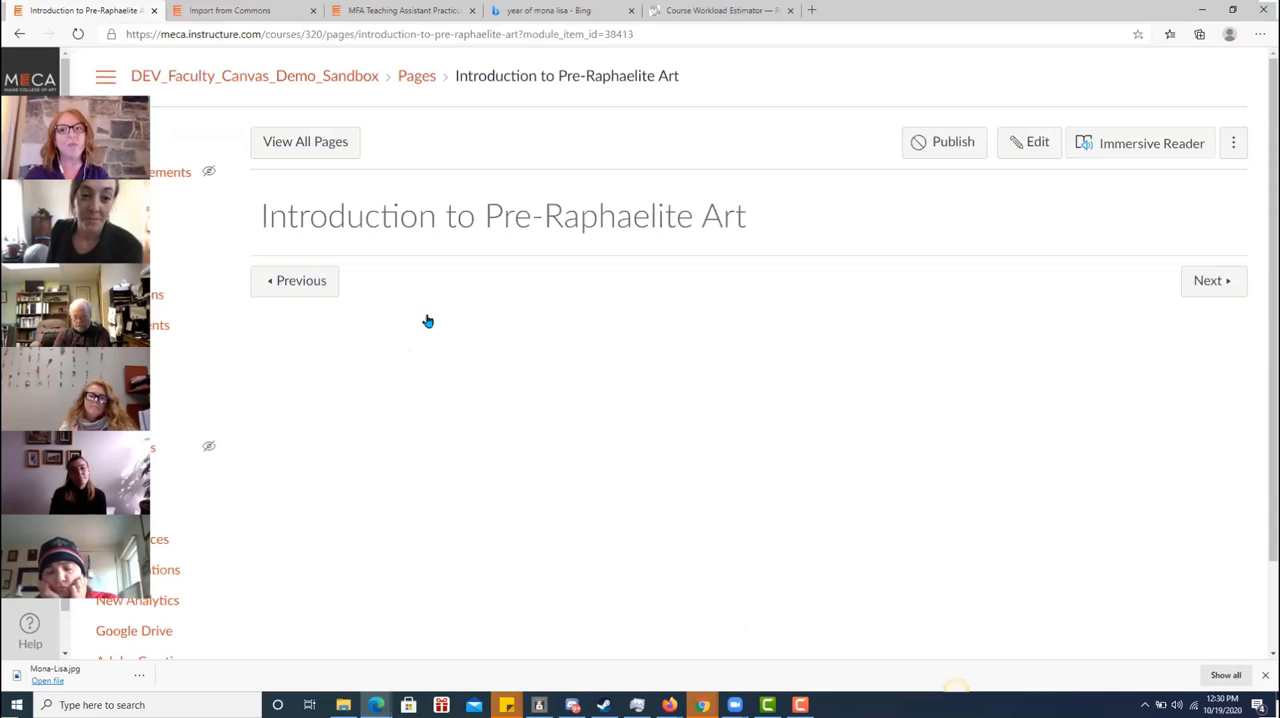
pyautogui.click(1045, 146)
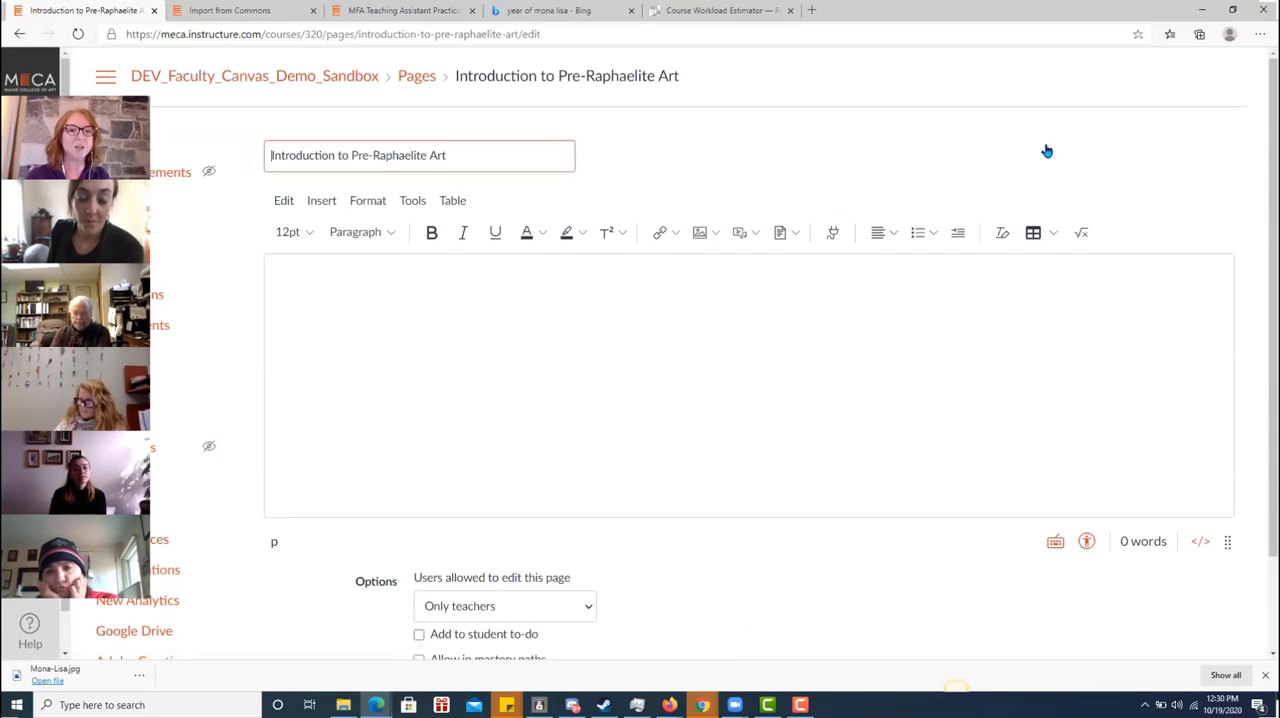
pyautogui.click(672, 370)
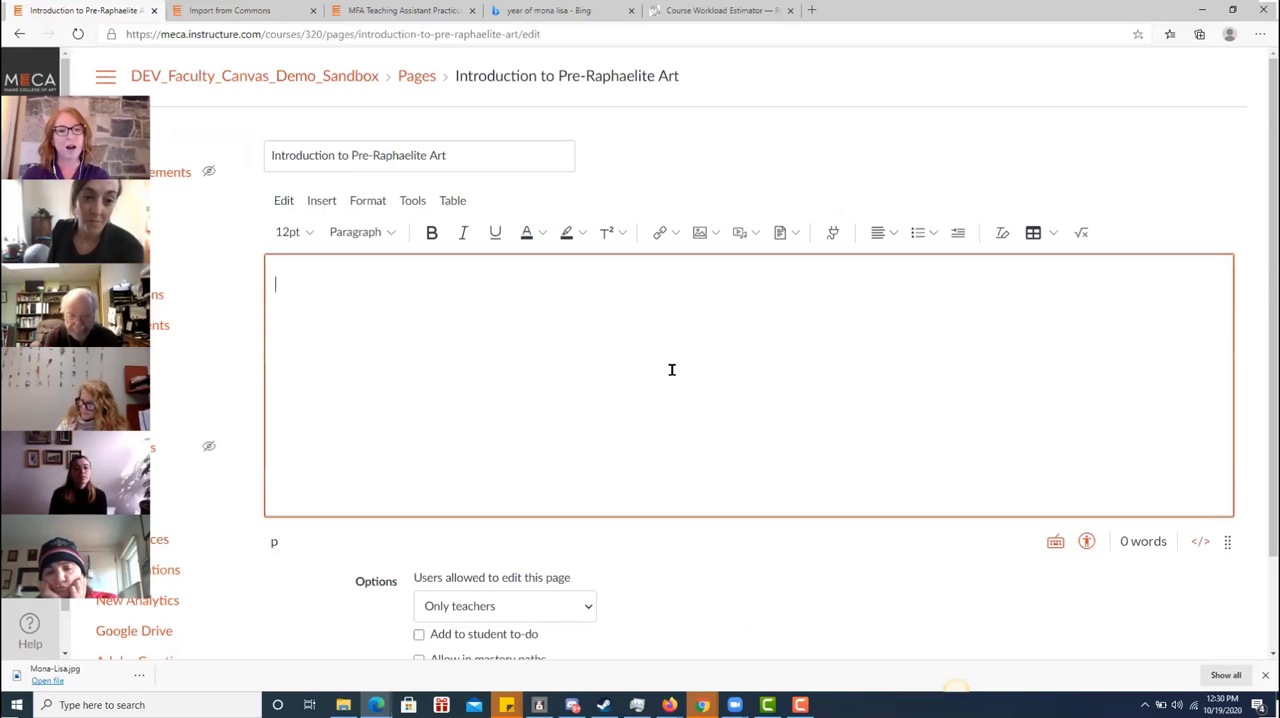
pyautogui.write('I will write the')
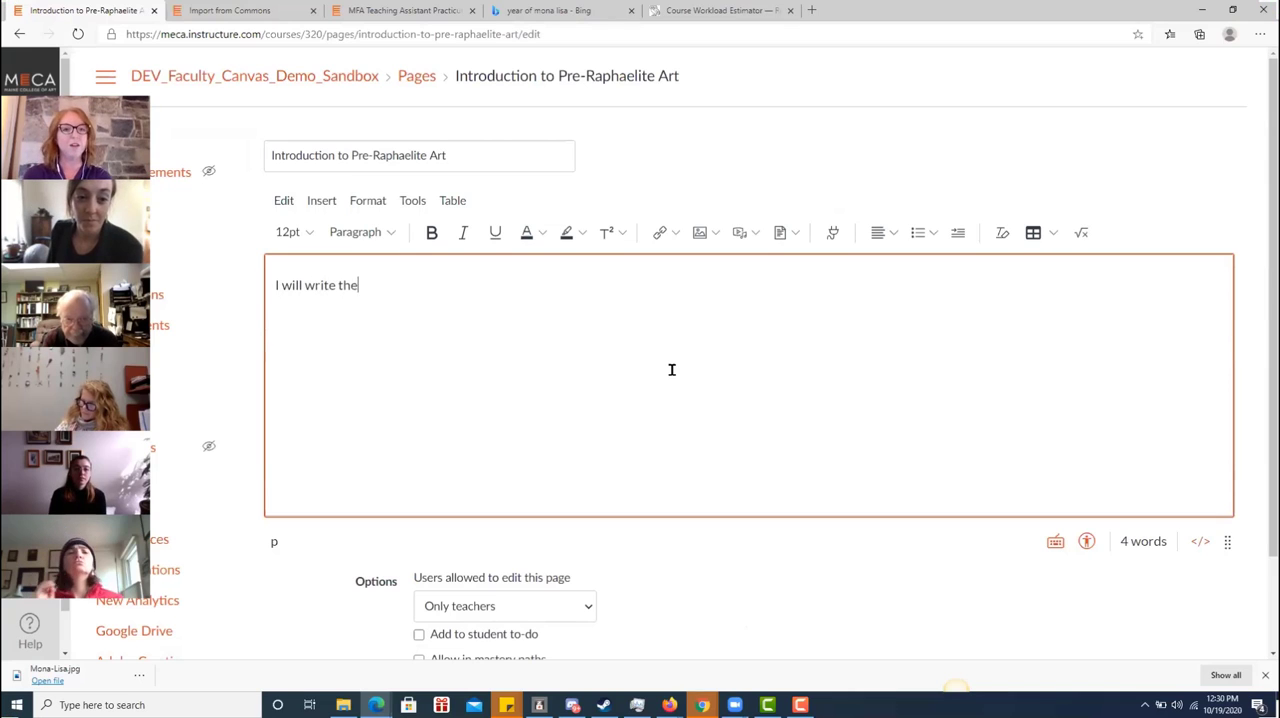
pyautogui.write(' text i want m')
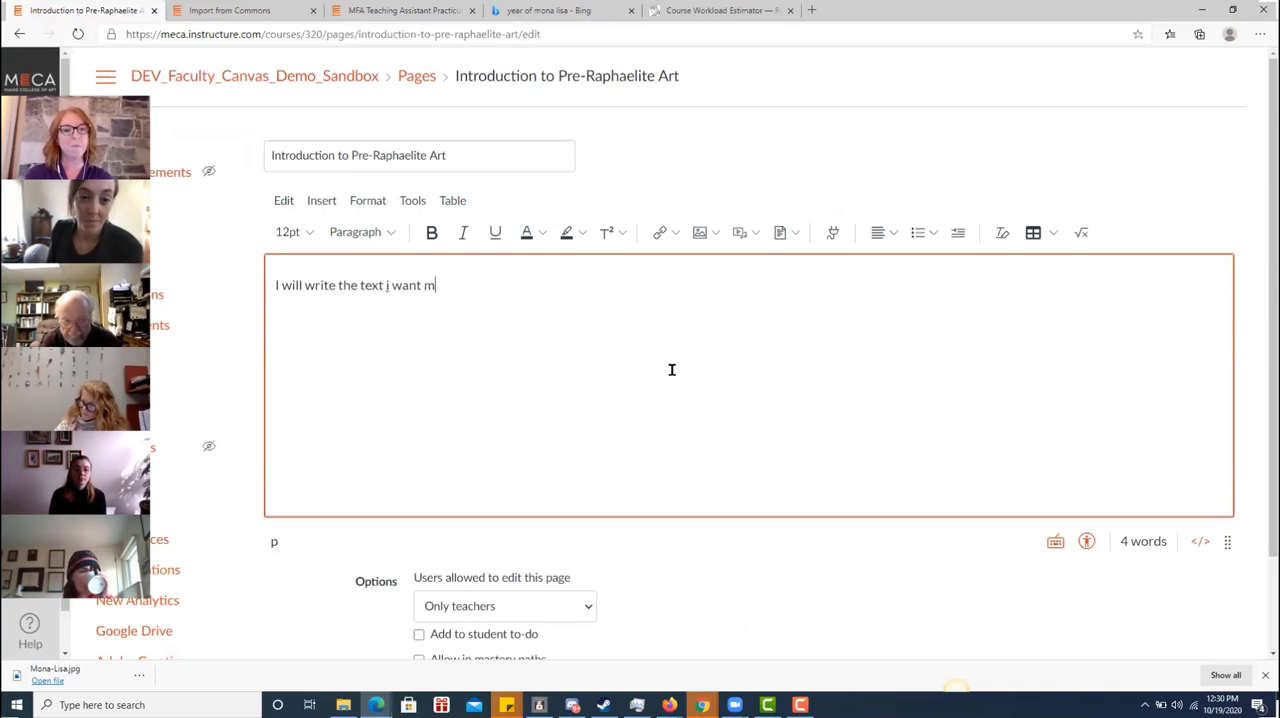
pyautogui.write('y students to read')
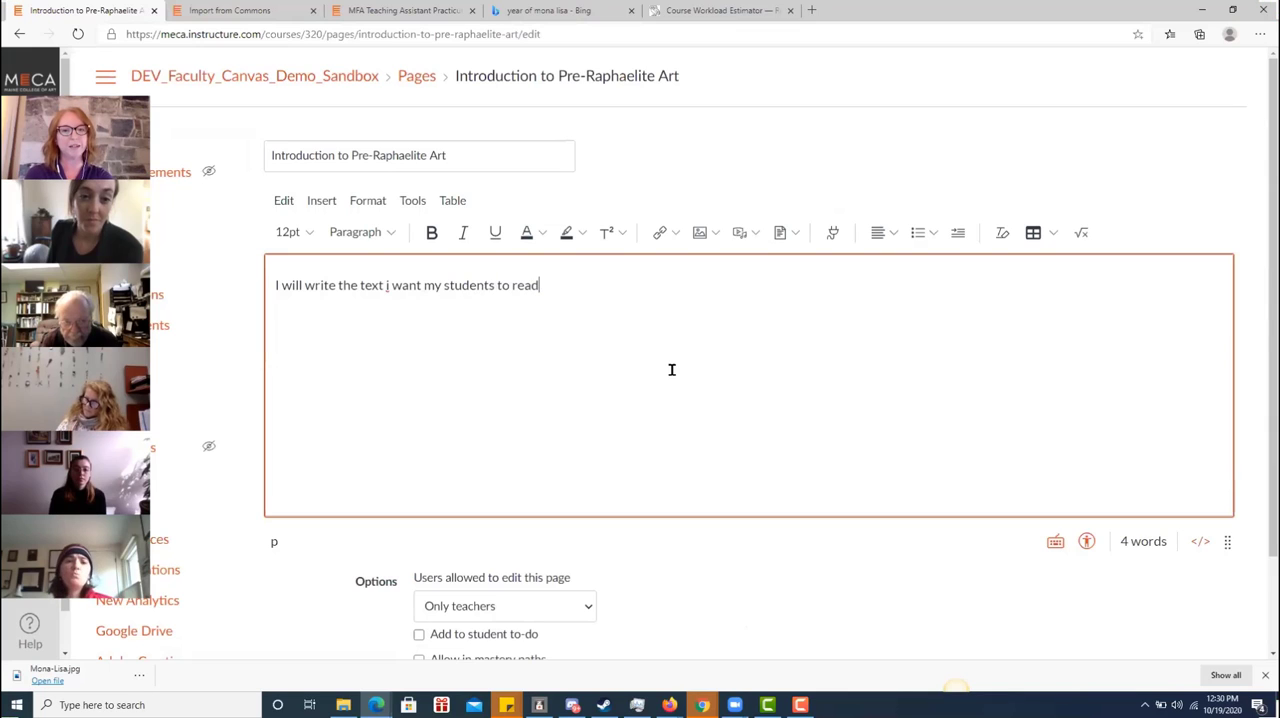
pyautogui.write(' about this subject')
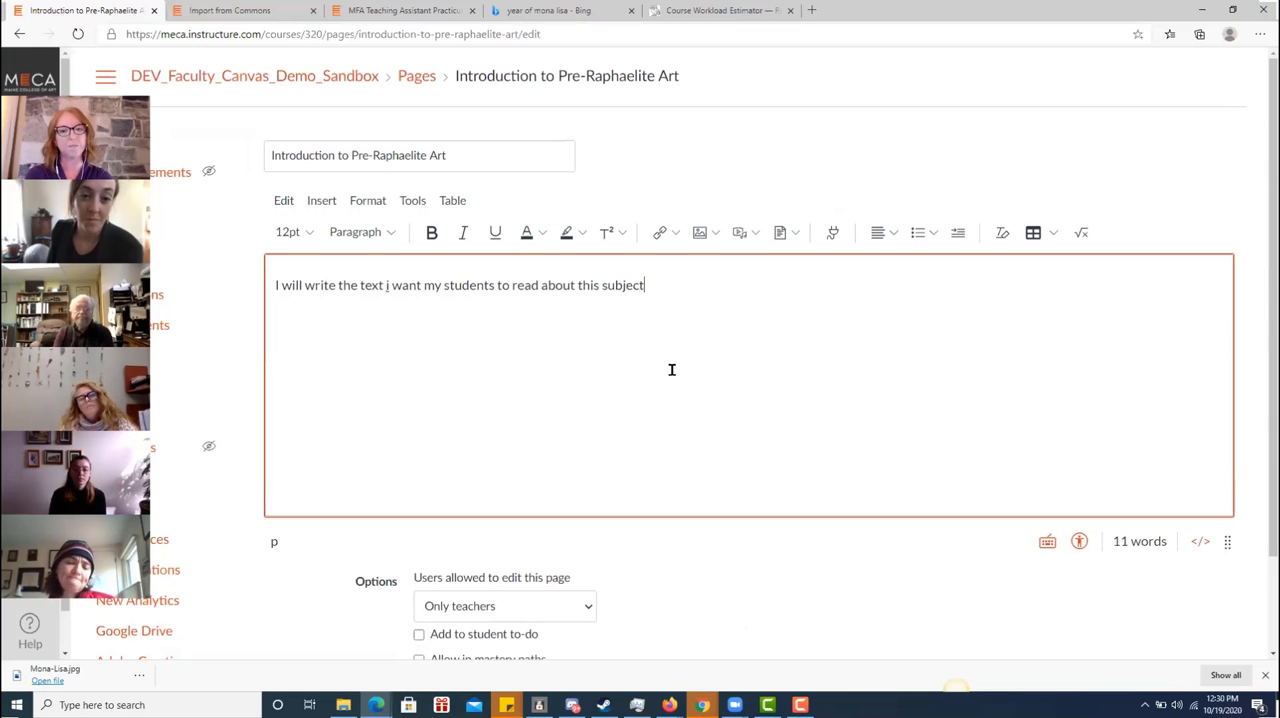
pyautogui.write('.')
# Add the spaced placeholder lines "ADD VIDEO", "IMAGES" and "INSTRUCTONS" below the page's opening sentence
pyautogui.press('Return')
pyautogui.press('Return')
pyautogui.write('ADD VID')
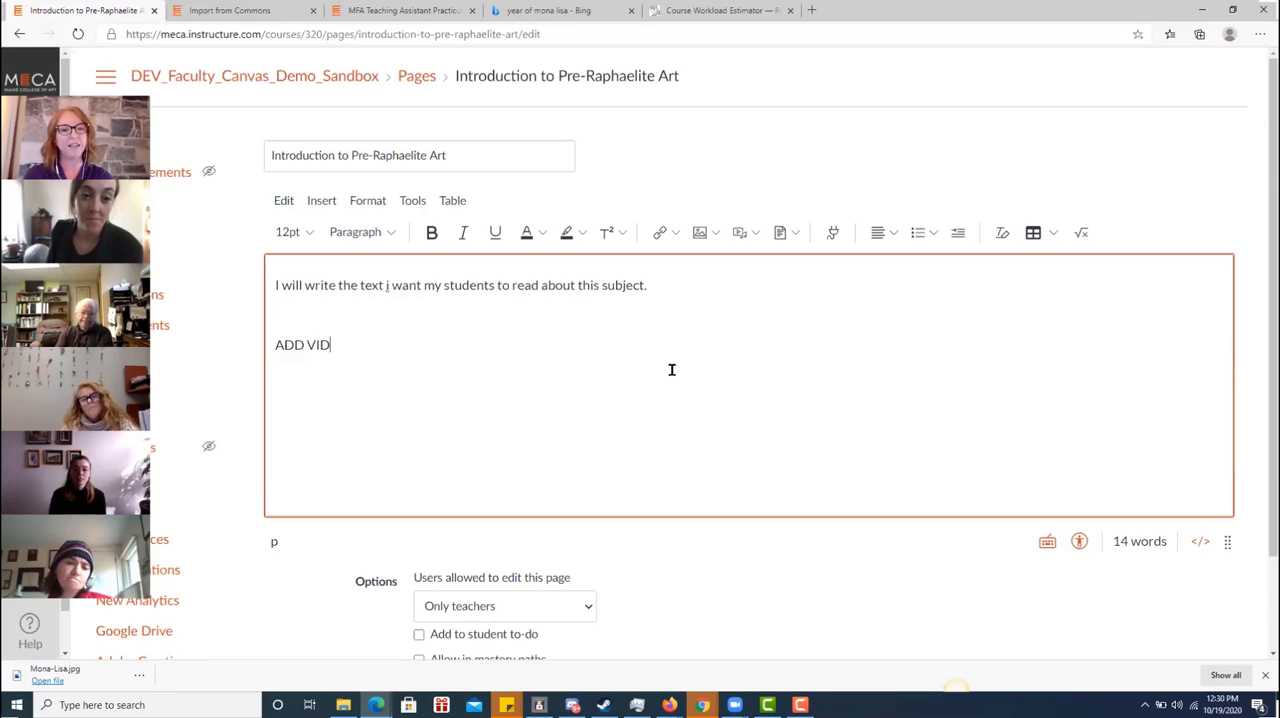
pyautogui.write('EO')
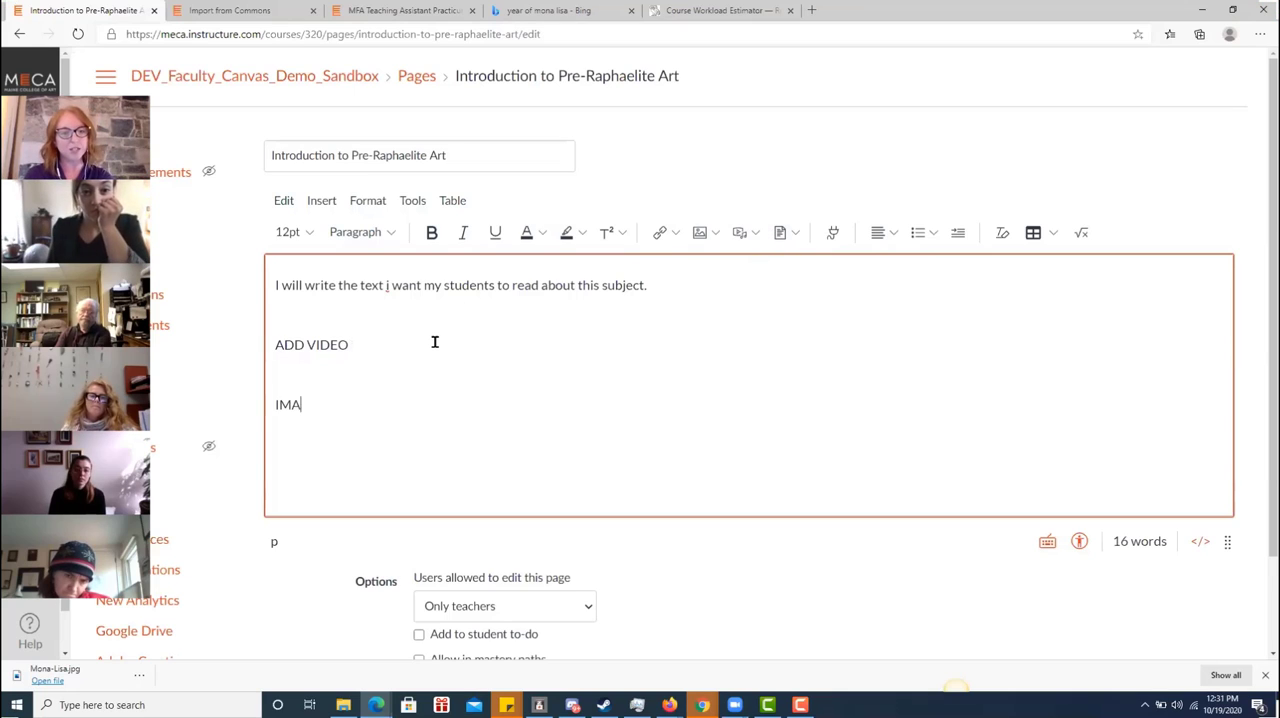
pyautogui.write('GES')
pyautogui.press('Return')
pyautogui.press('Return')
pyautogui.write('INSTRUCTO')
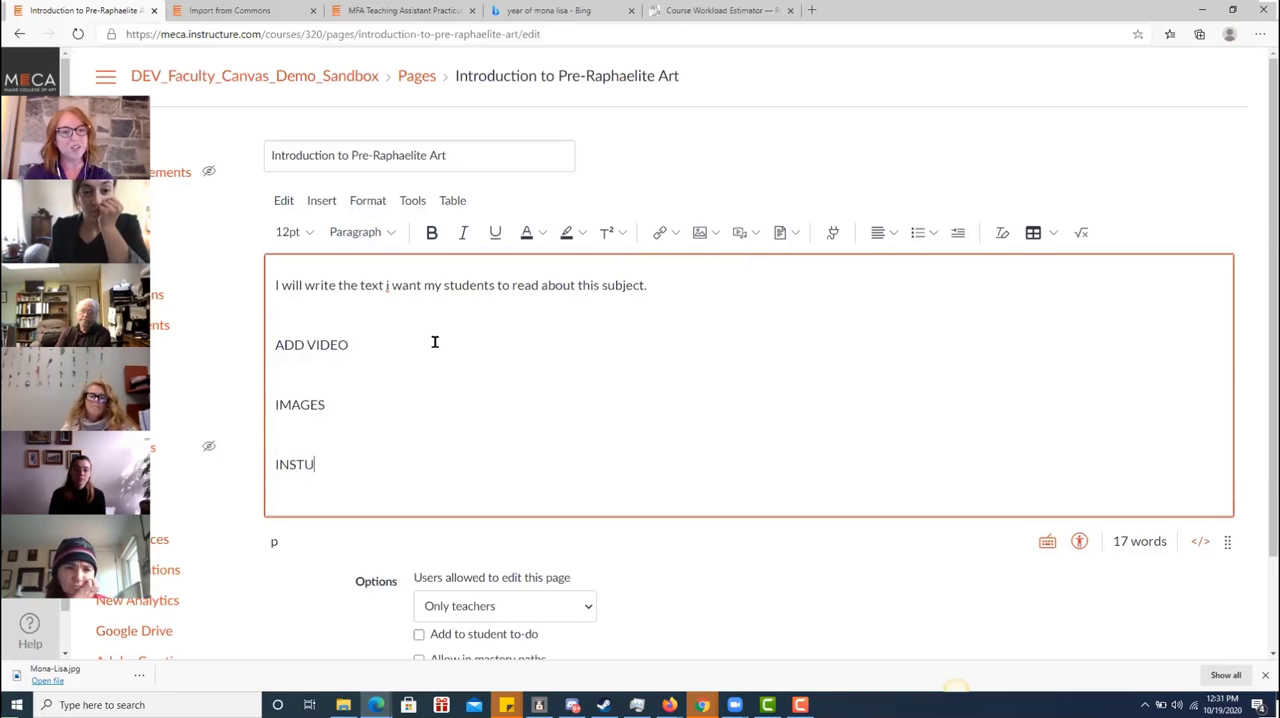
pyautogui.write('NS')
# Add "LINKS TO RESOURCES:" with "Click this webpage and come back." beneath it, and save and publish the page
pyautogui.press('Return')
pyautogui.press('Return')
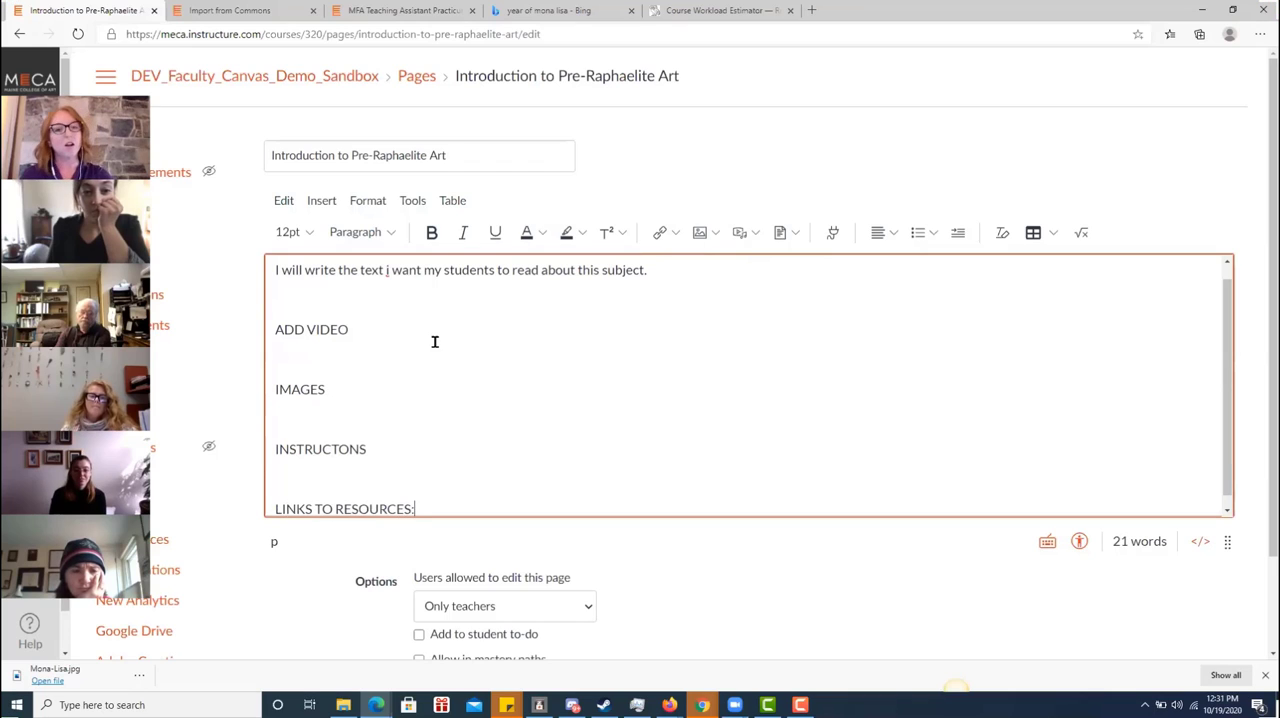
pyautogui.press('Return')
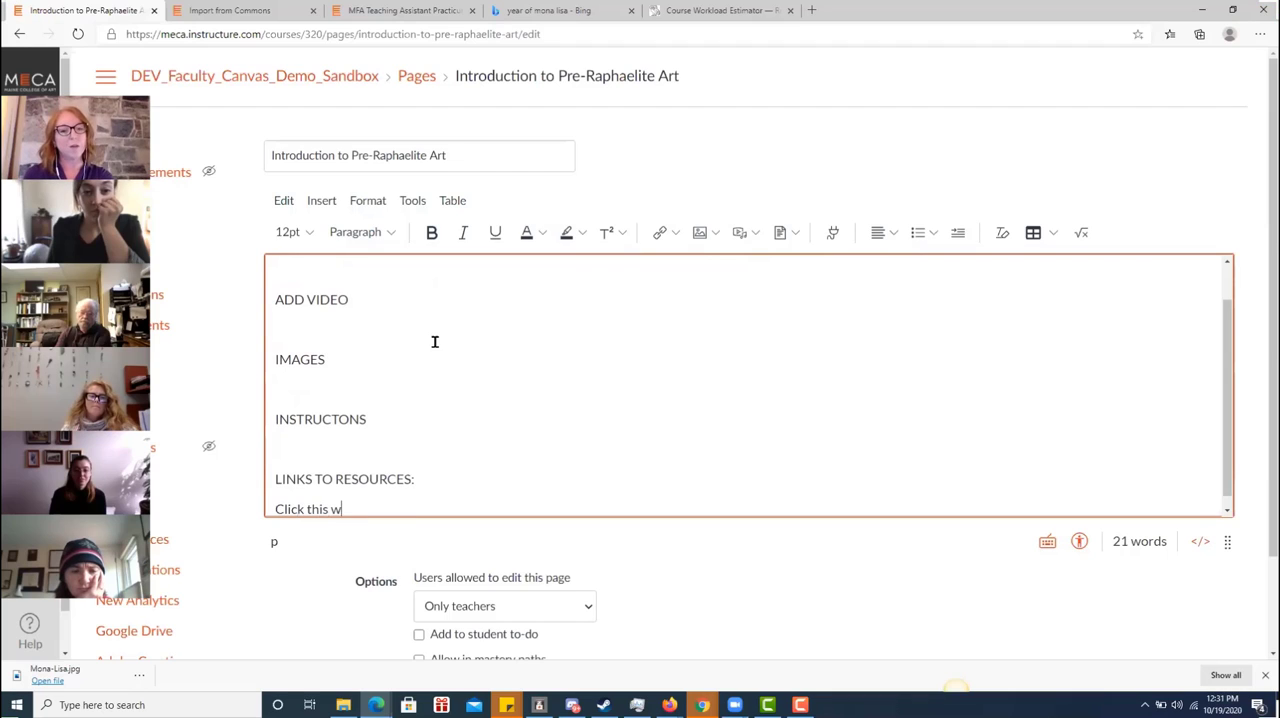
pyautogui.write('Click this webpage and co')
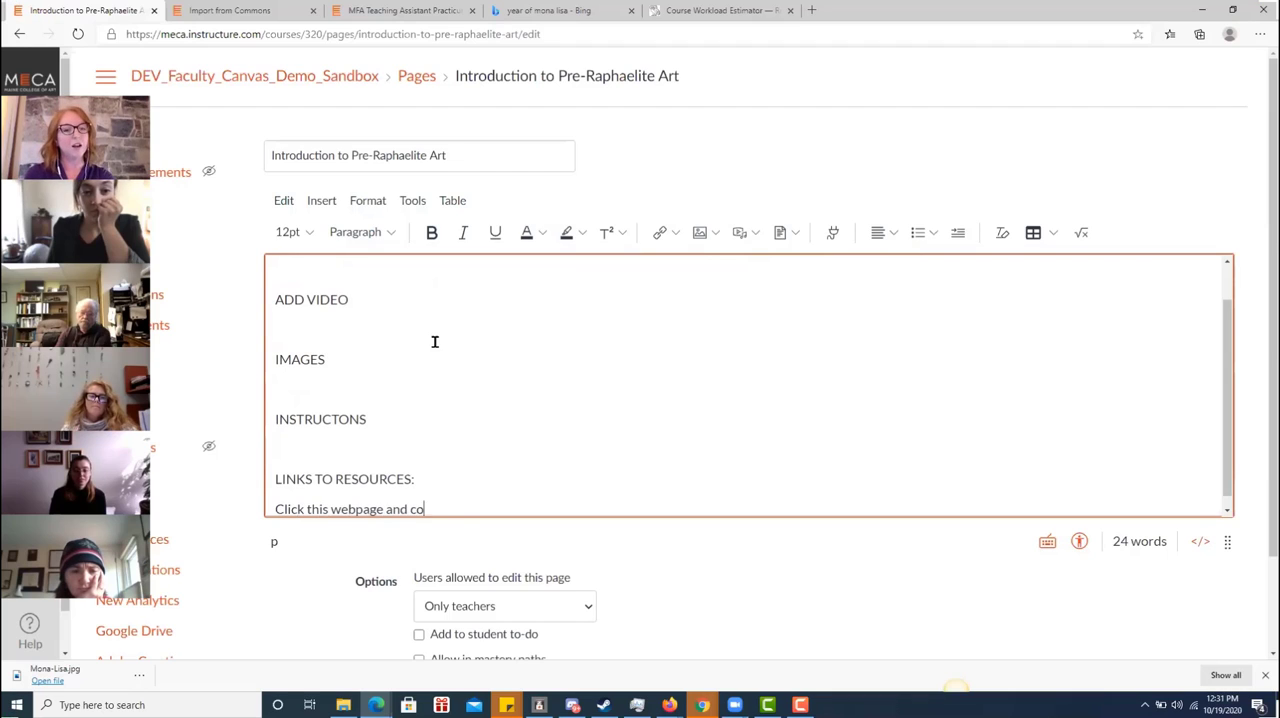
pyautogui.write('me back.')
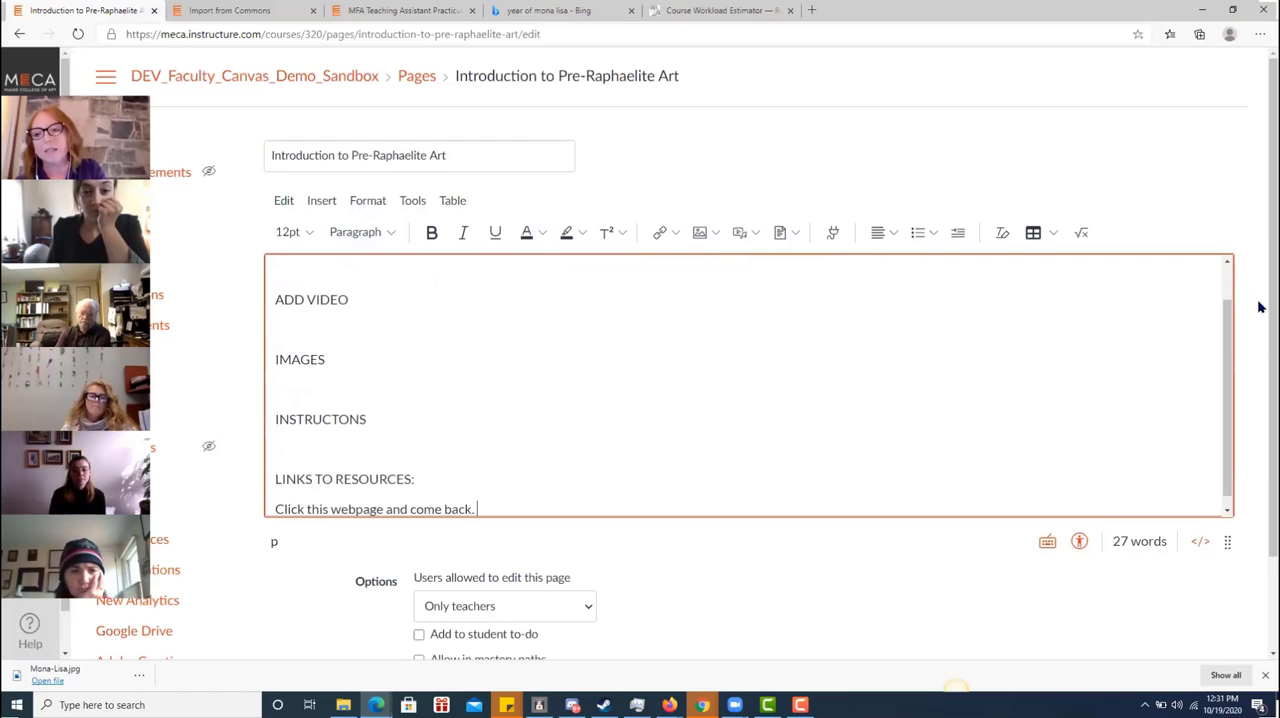
pyautogui.scroll(-2, 1257, 346)
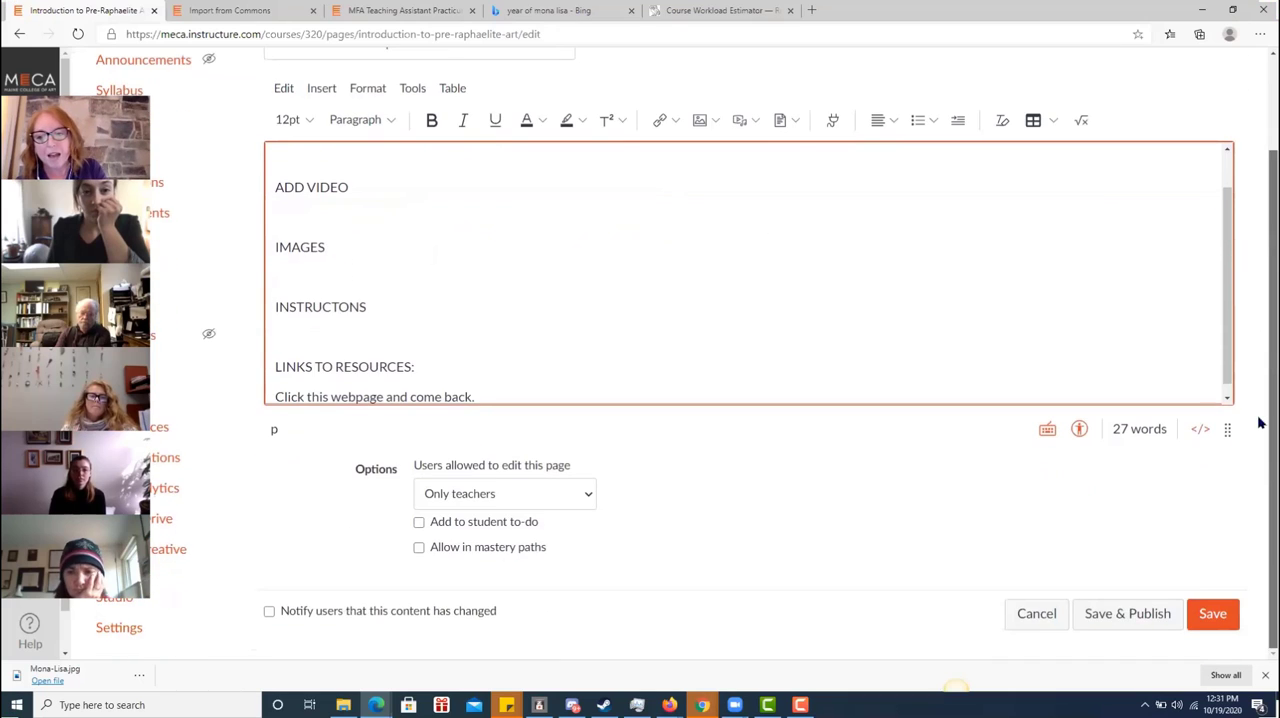
pyautogui.click(1110, 617)
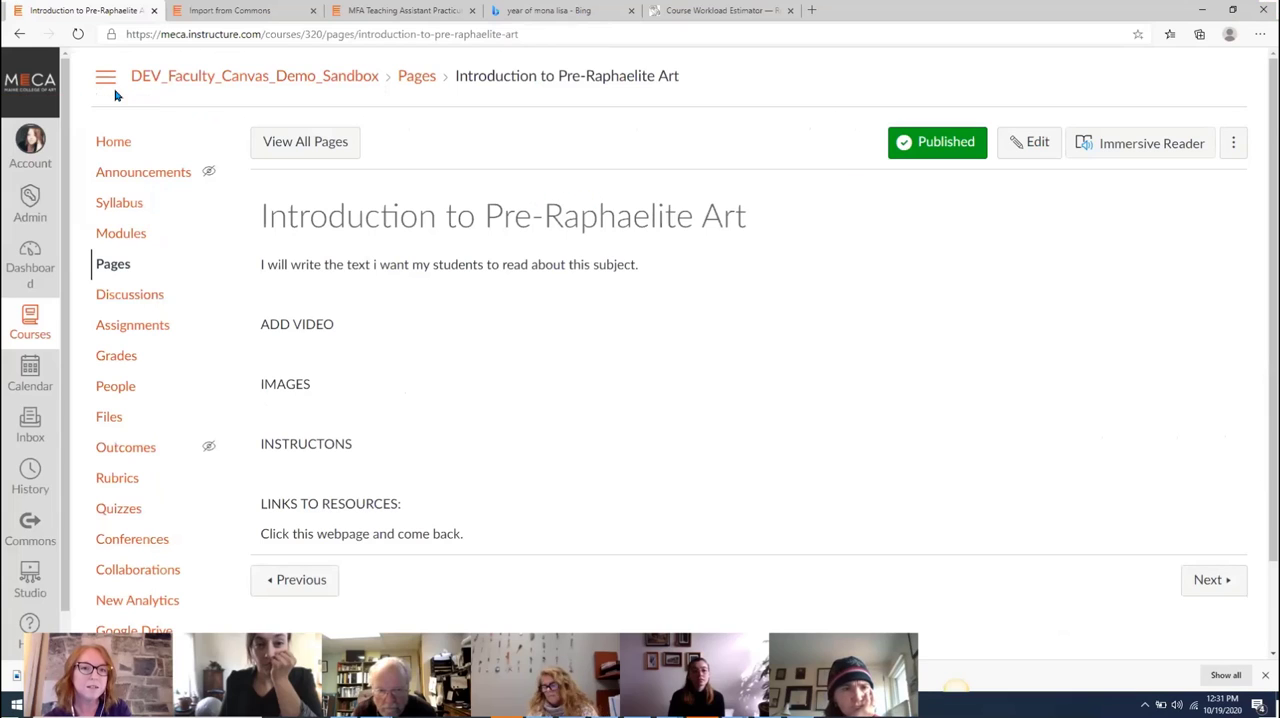
# Open the Pre-Raphaelite Journal assignment from the course modules for editing and enter "Name five pre-Raphaelites." as its description
pyautogui.click(121, 233)
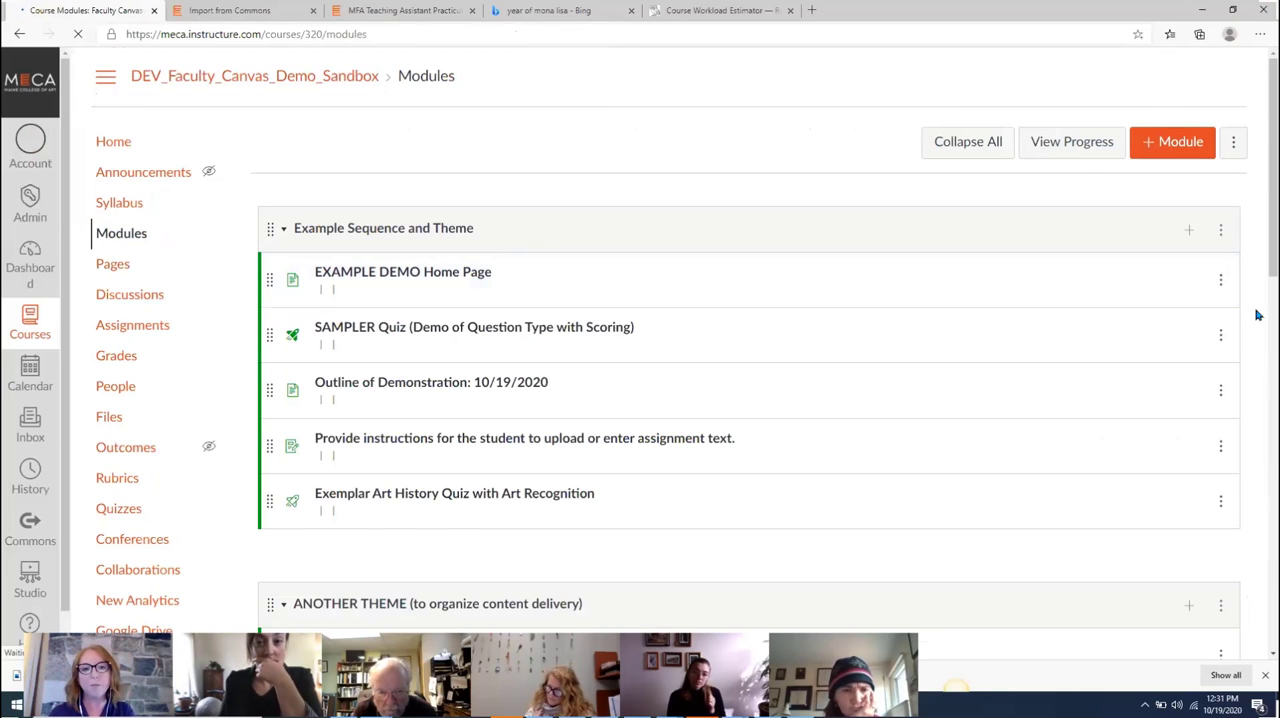
pyautogui.scroll(-8, 1257, 400)
pyautogui.scroll(-2, 1260, 447)
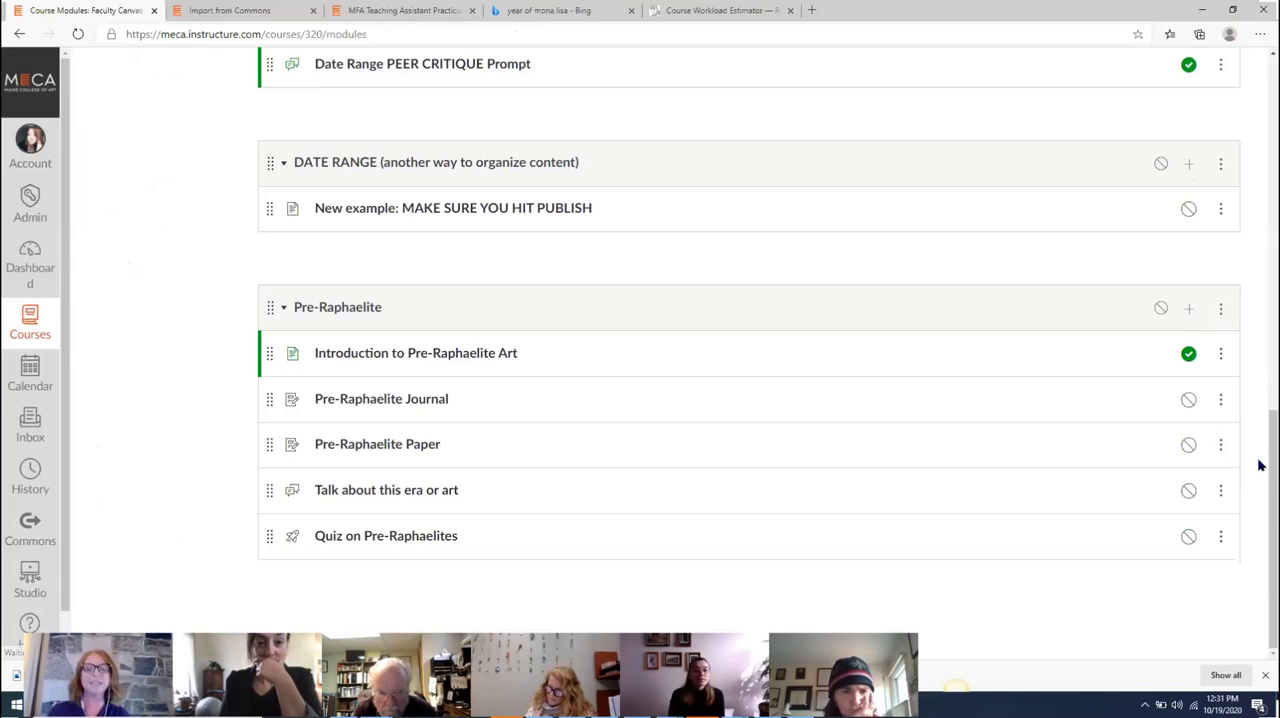
pyautogui.click(329, 400)
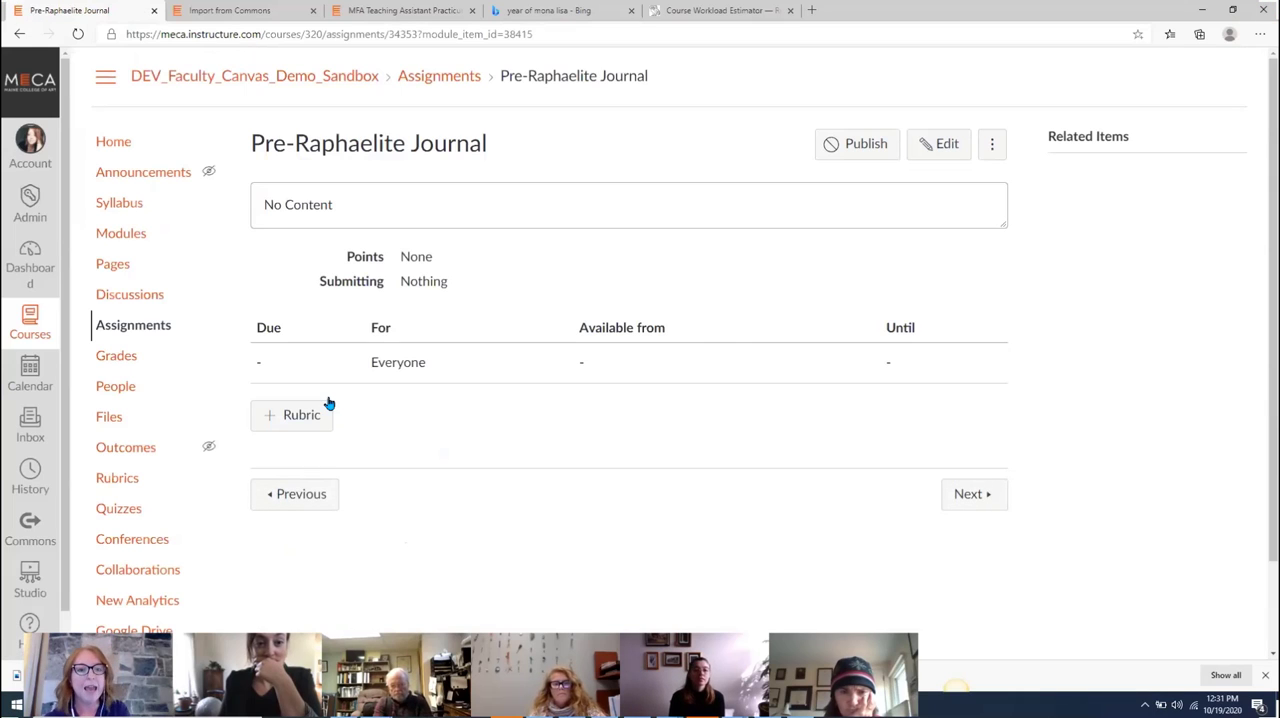
pyautogui.click(938, 145)
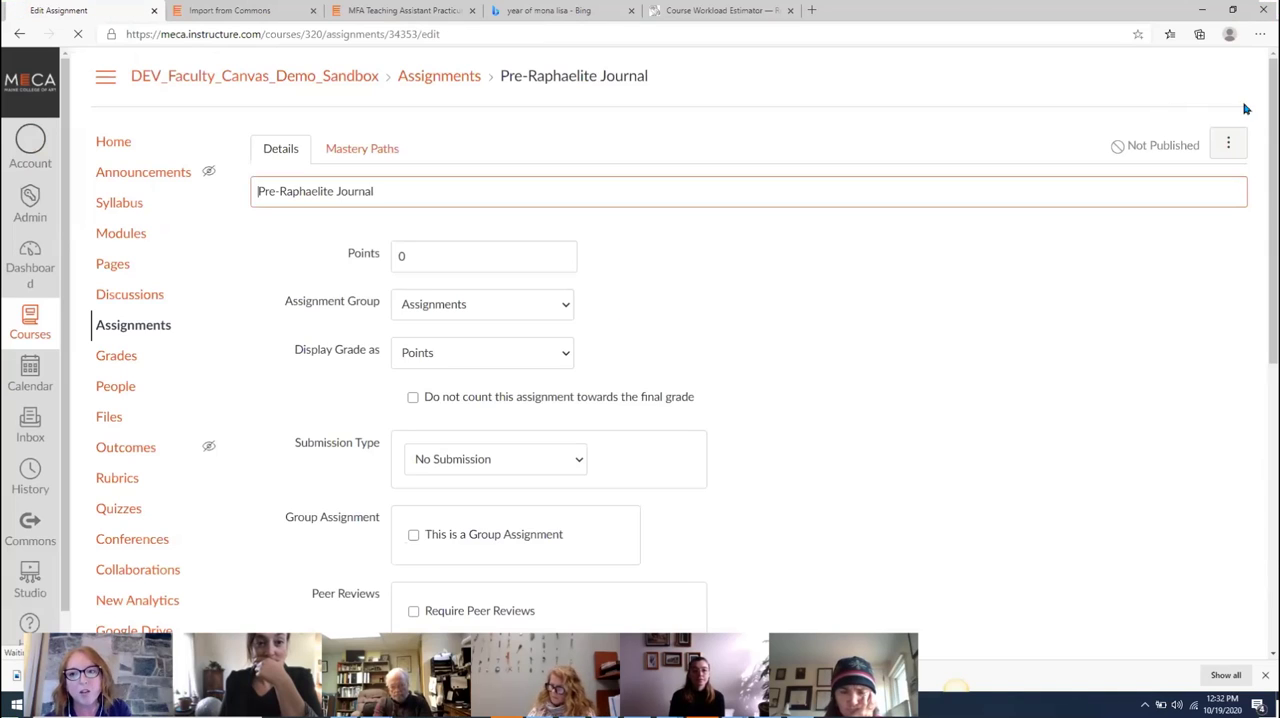
pyautogui.scroll(-1, 1258, 131)
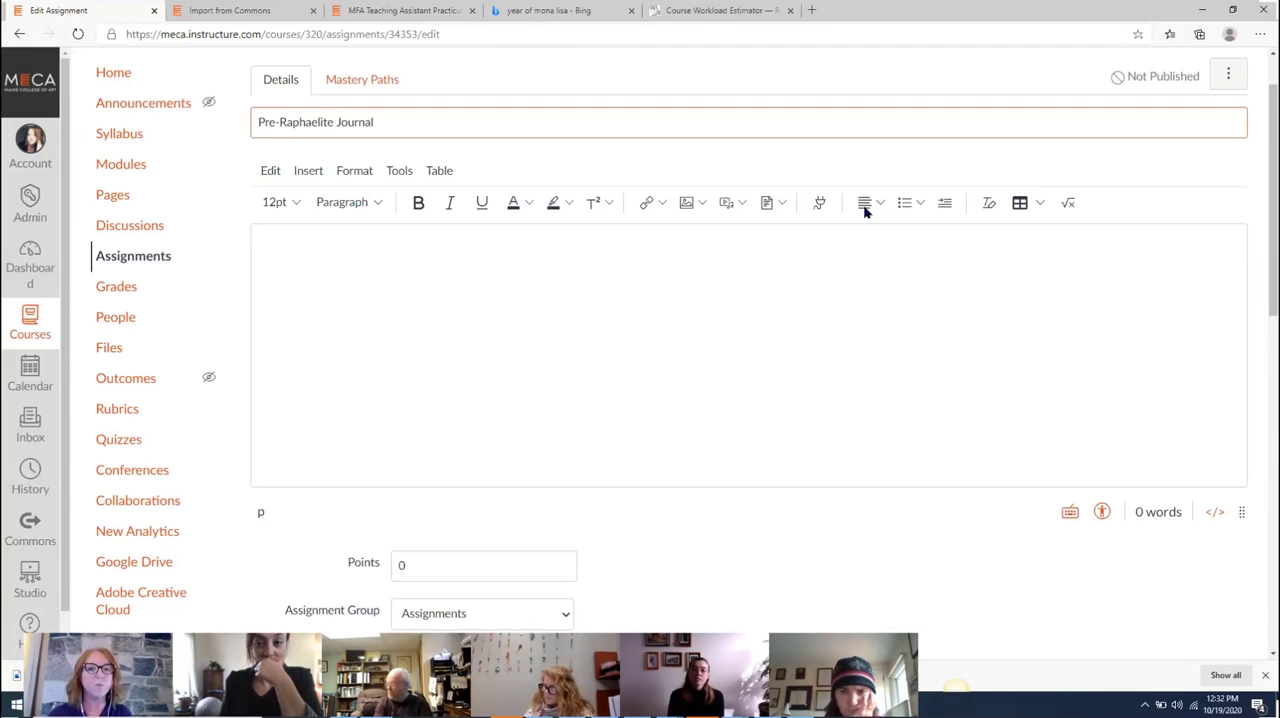
pyautogui.click(788, 319)
pyautogui.write('Name five pre-Raphaelites.')
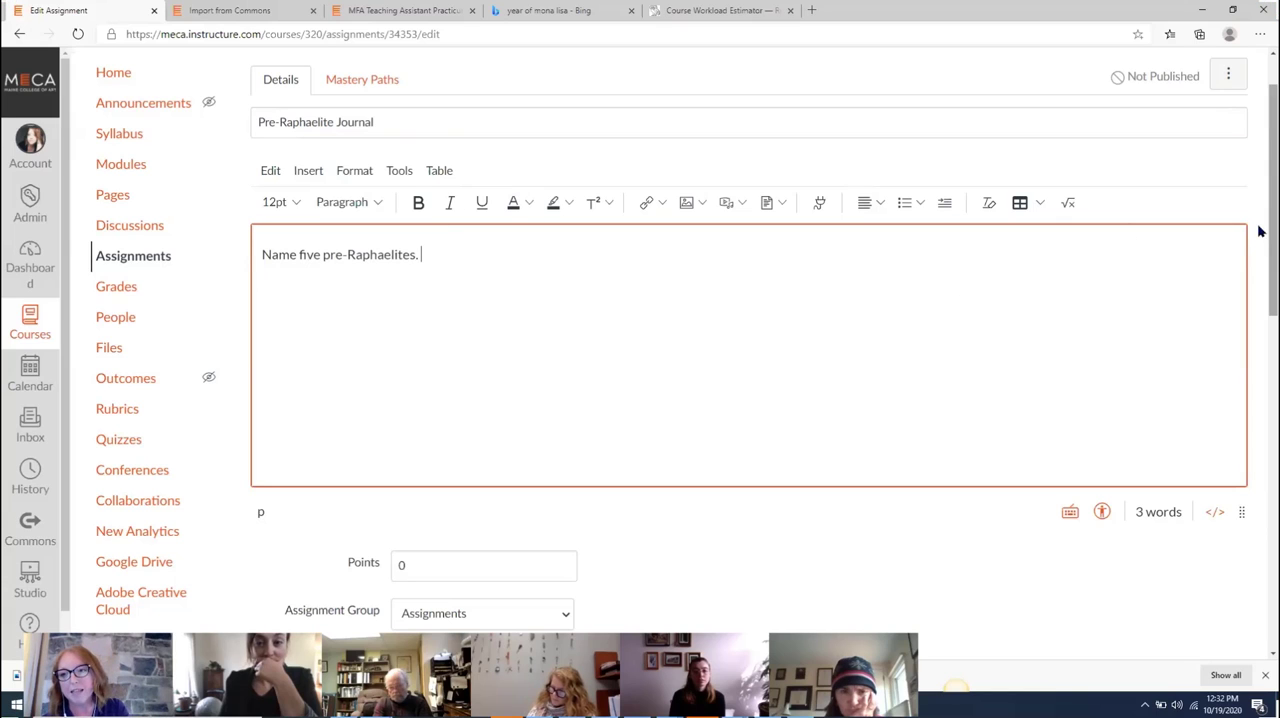
# Set the Pre-Raphaelite Journal assignment to 3 points with Online submission by Text Entry
pyautogui.moveTo(1262, 240); pyautogui.dragTo(882, 353)
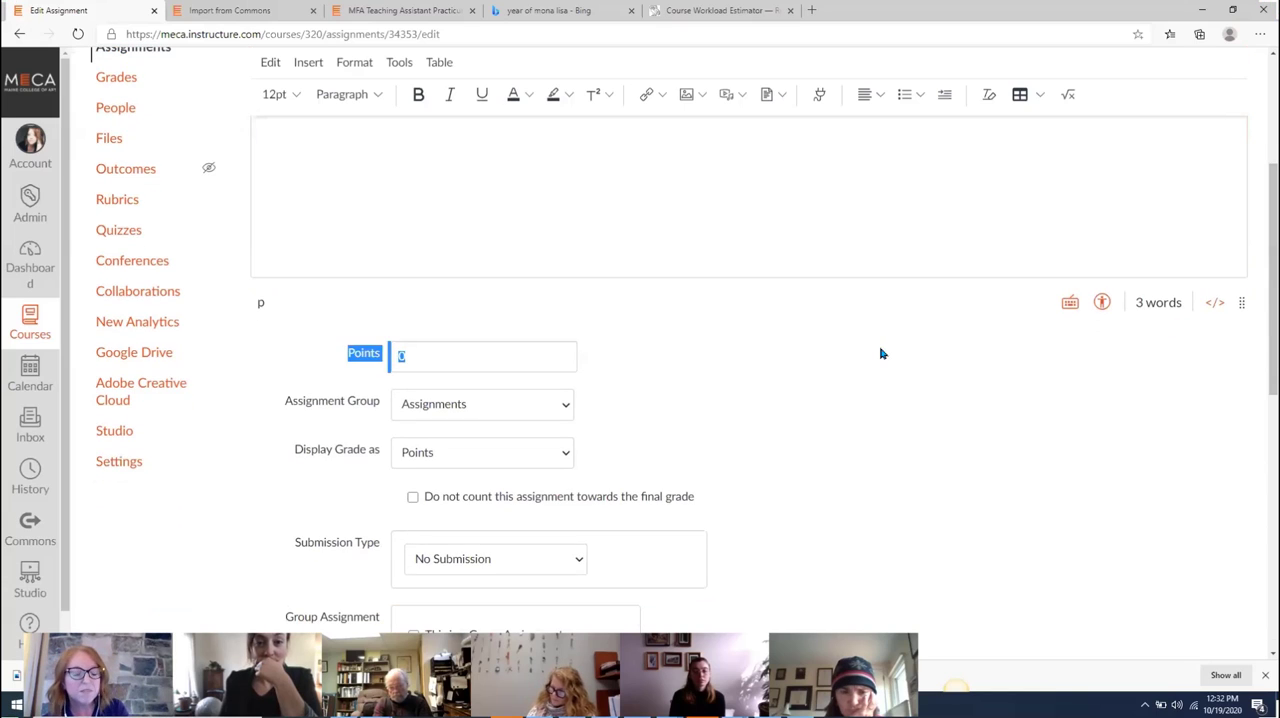
pyautogui.doubleClick(465, 353)
pyautogui.write('3')
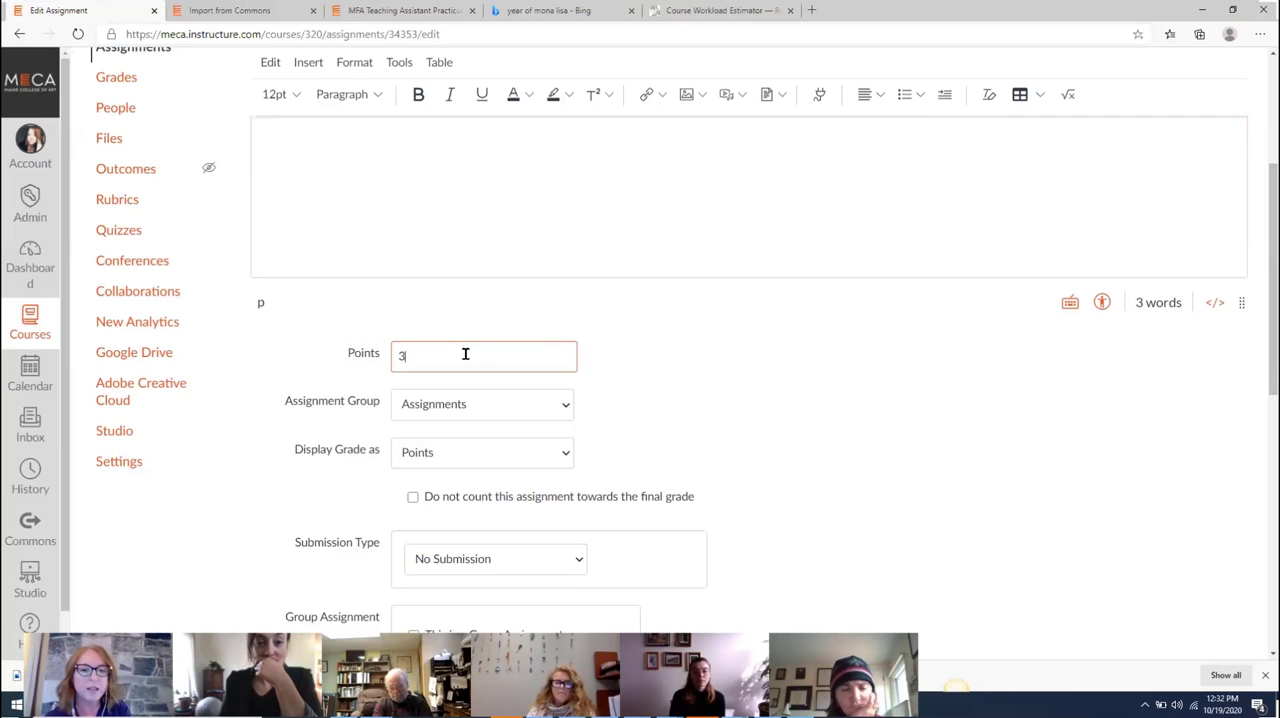
pyautogui.click(574, 560)
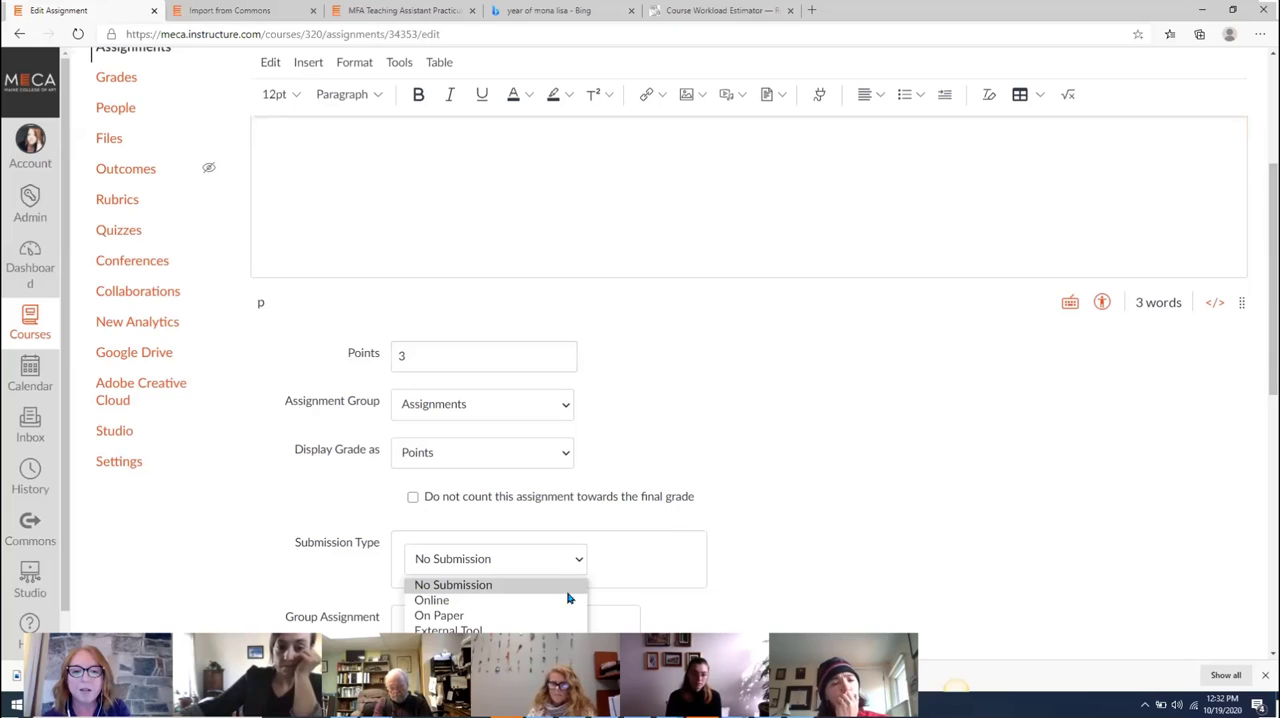
pyautogui.click(560, 601)
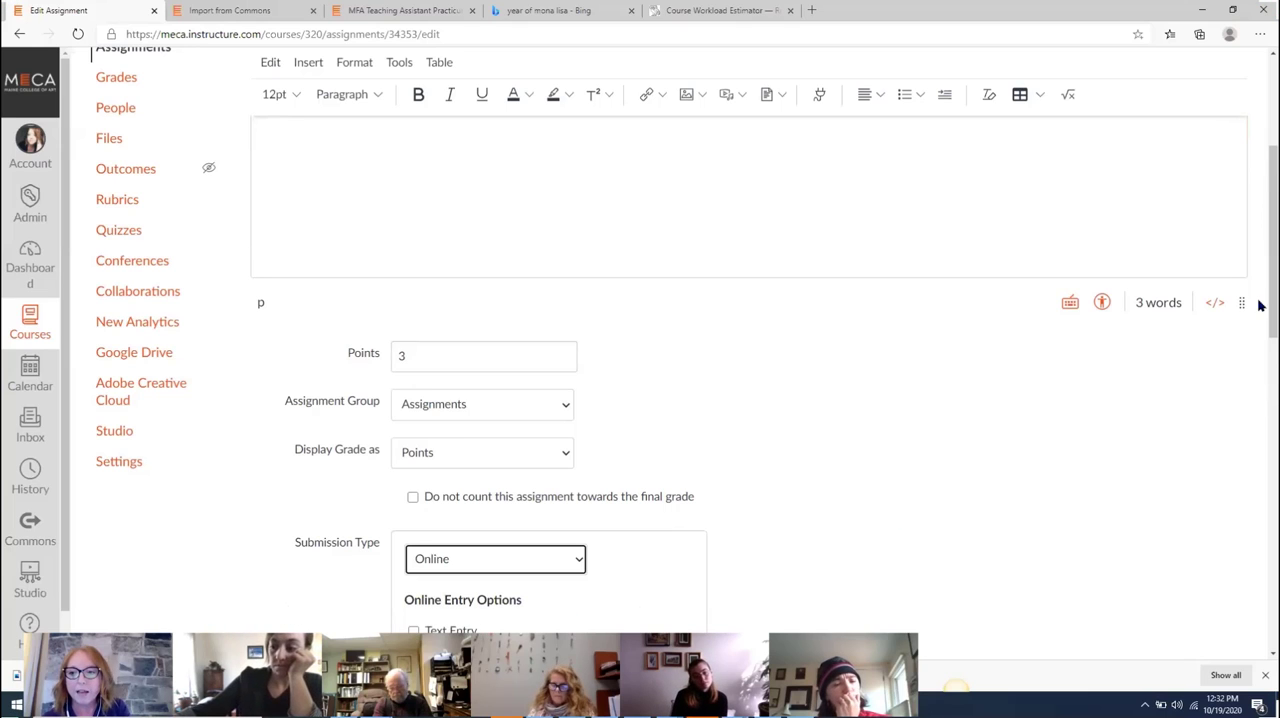
pyautogui.moveTo(1259, 302); pyautogui.dragTo(1259, 366)
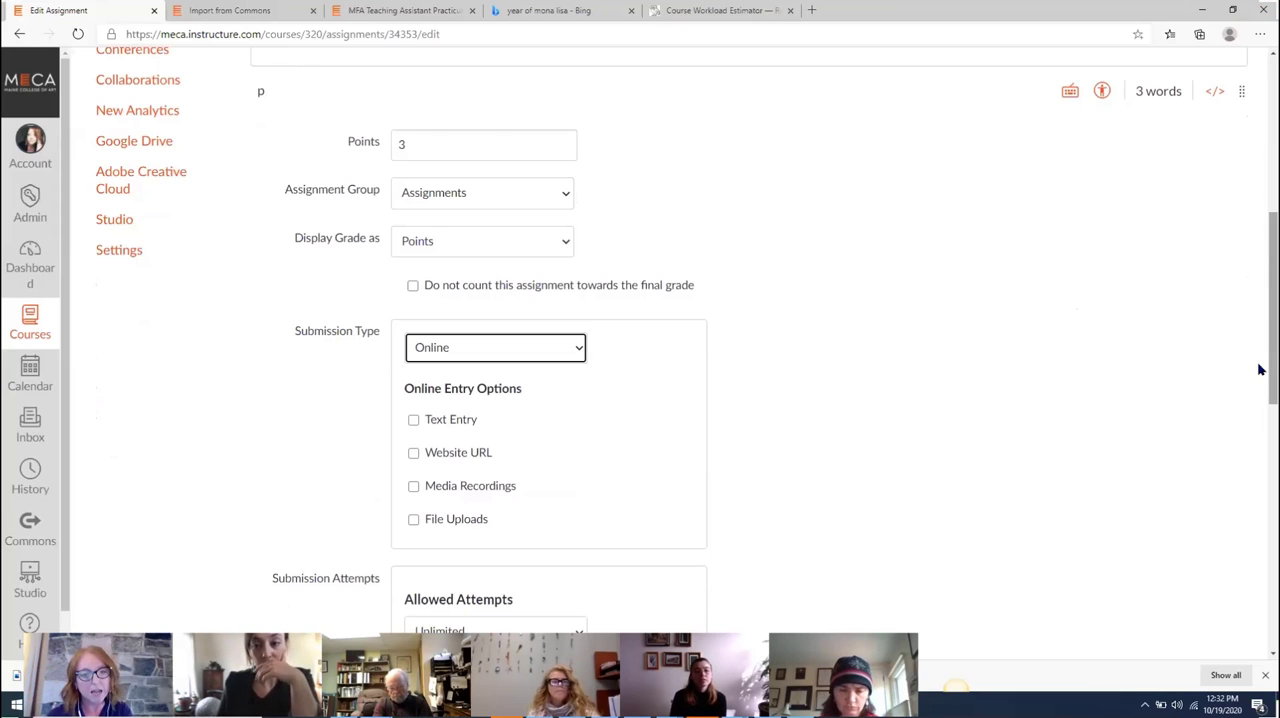
pyautogui.click(413, 421)
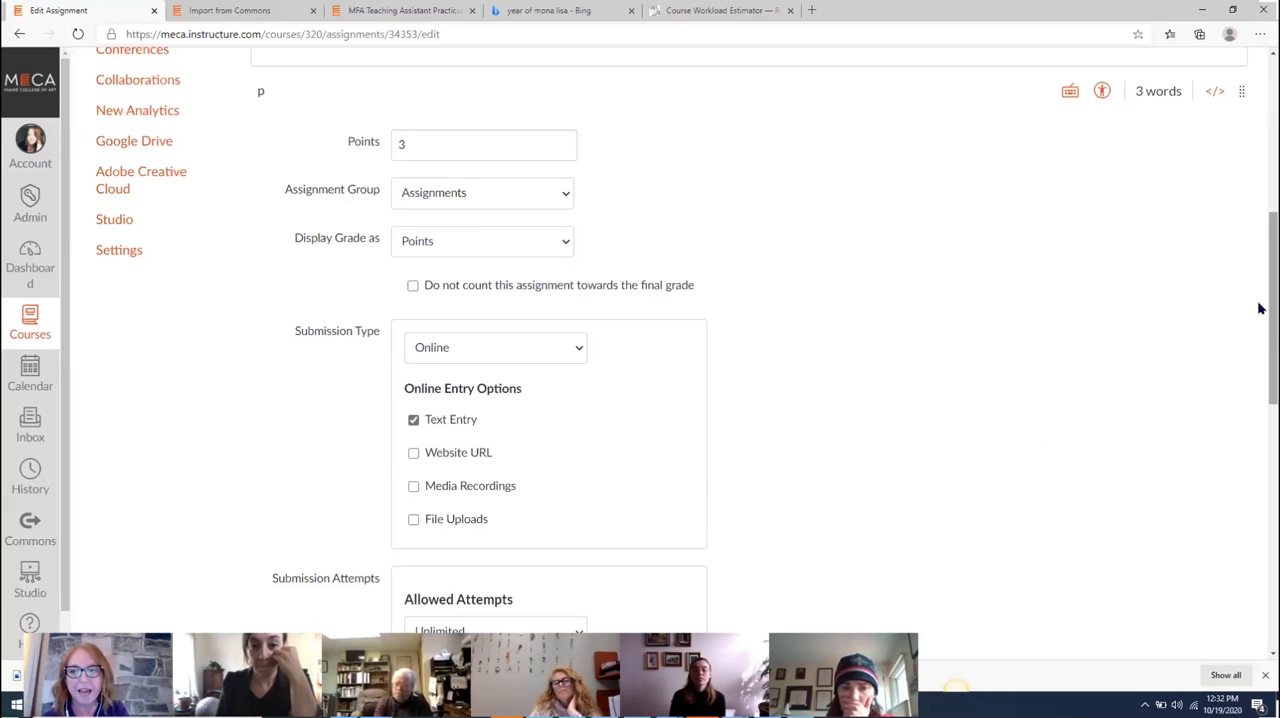
# Make the Pre-Raphaelite Journal due for everyone on Oct 30 at 11:59pm, and save and publish the assignment
pyautogui.moveTo(1266, 306); pyautogui.dragTo(1263, 460)
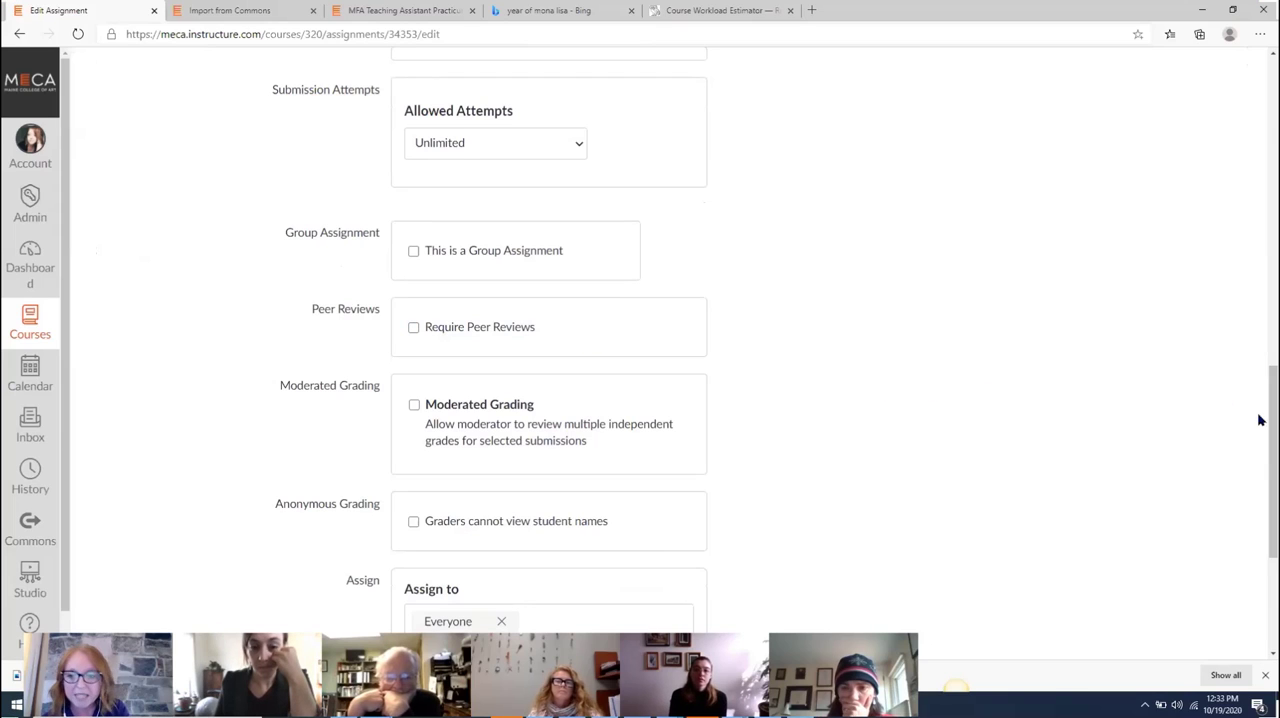
pyautogui.moveTo(1260, 424); pyautogui.dragTo(1260, 497)
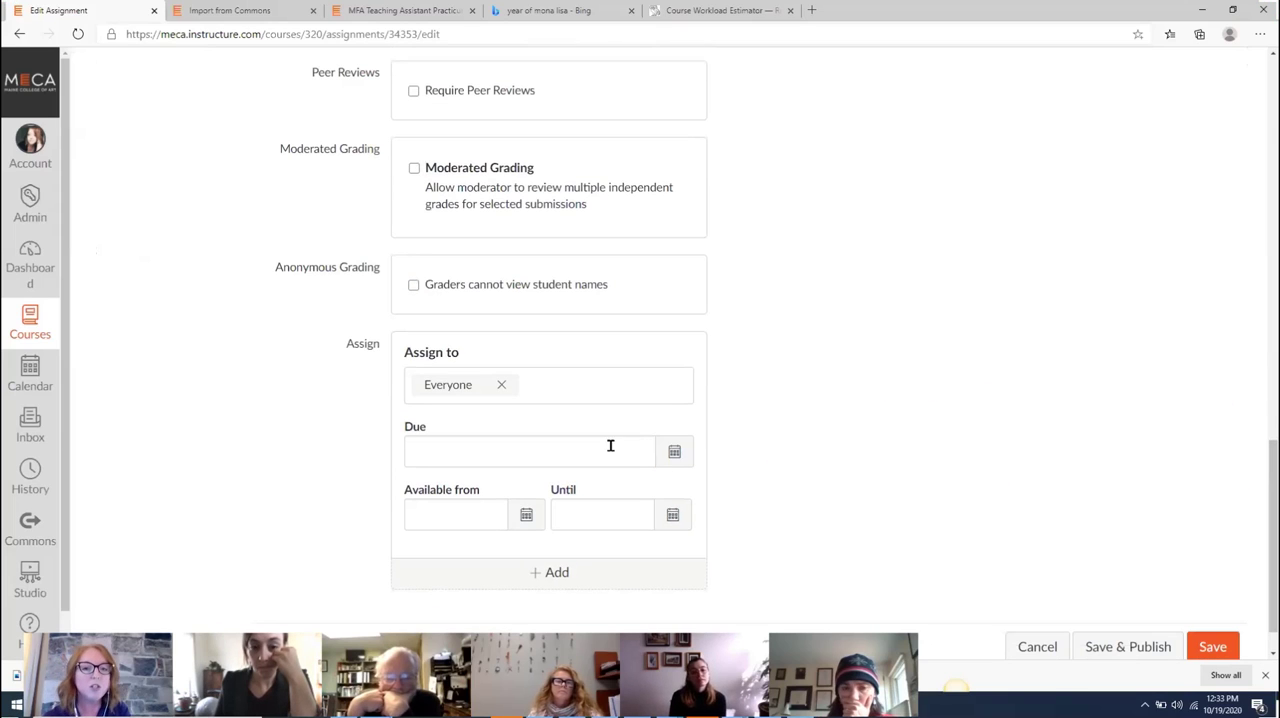
pyautogui.click(636, 450)
pyautogui.click(675, 456)
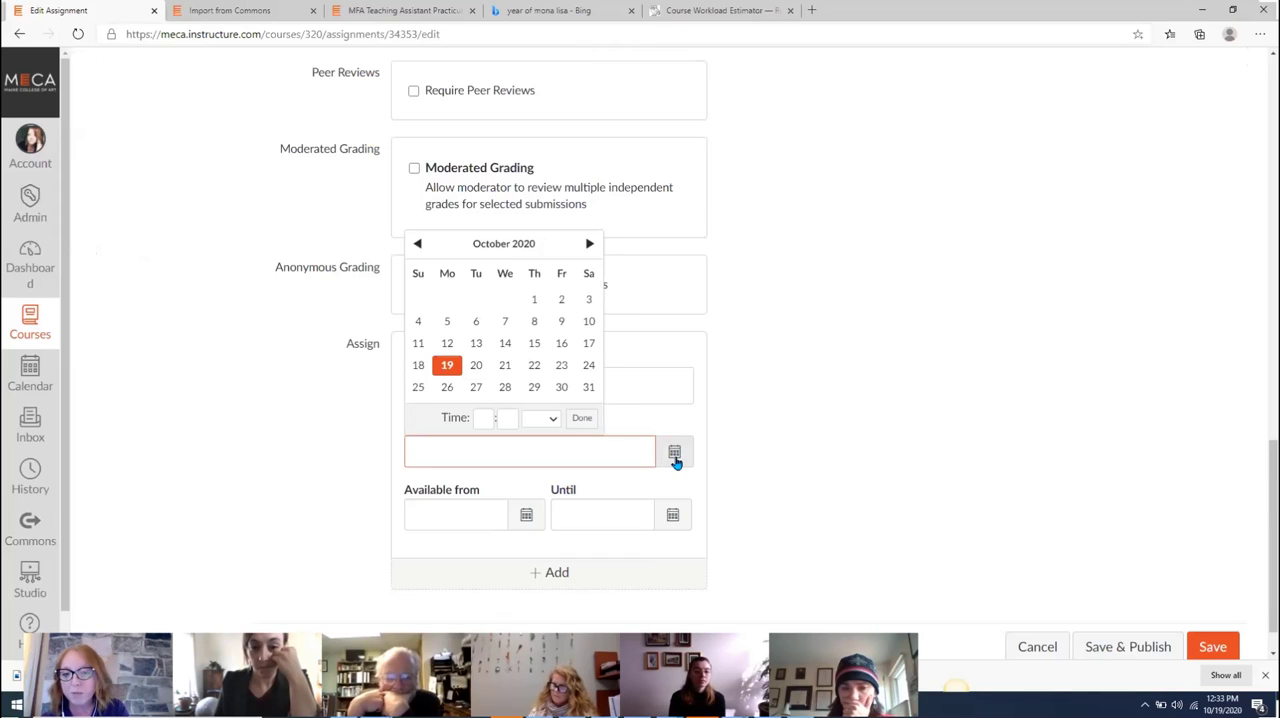
pyautogui.click(561, 388)
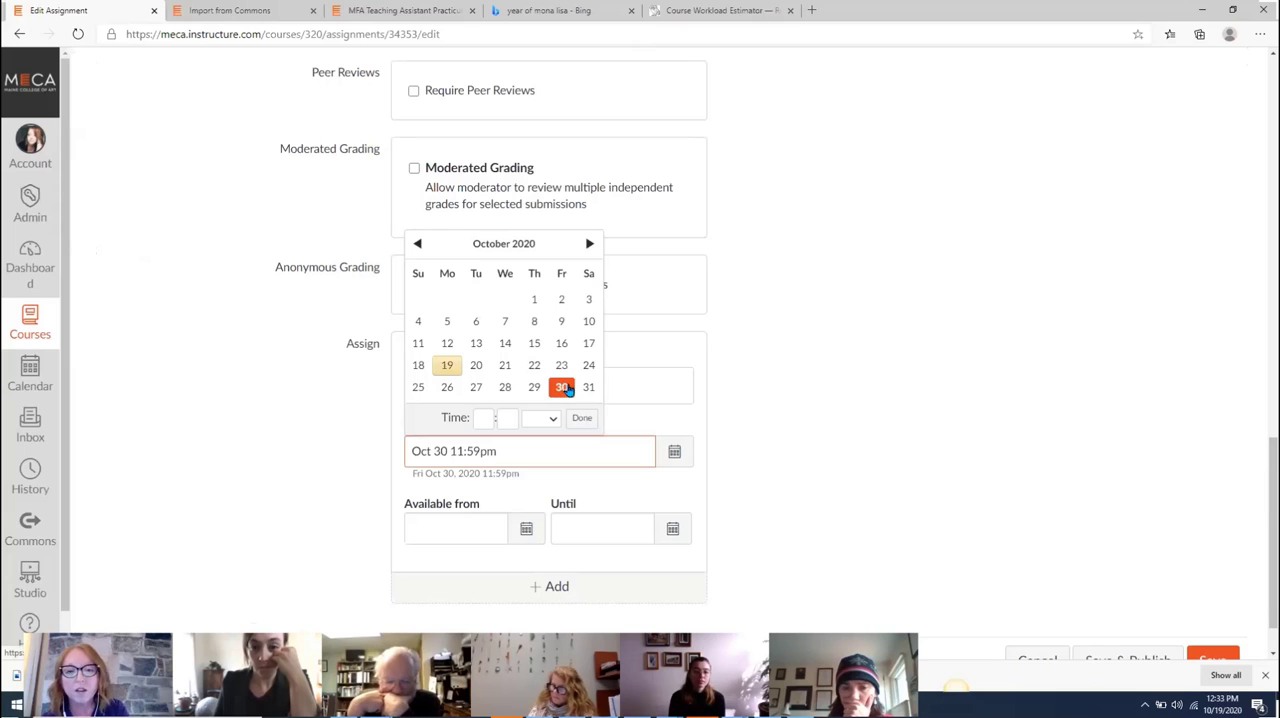
pyautogui.click(1064, 453)
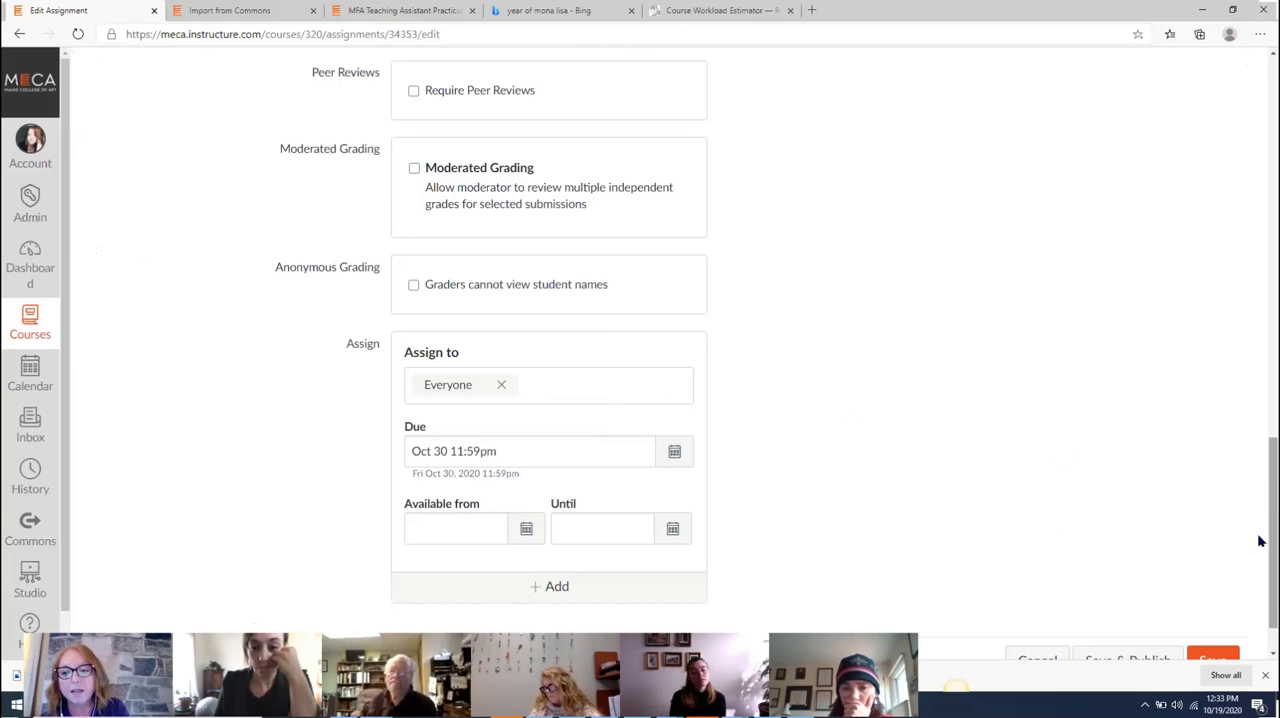
pyautogui.scroll(-1, 1260, 541)
pyautogui.click(1141, 600)
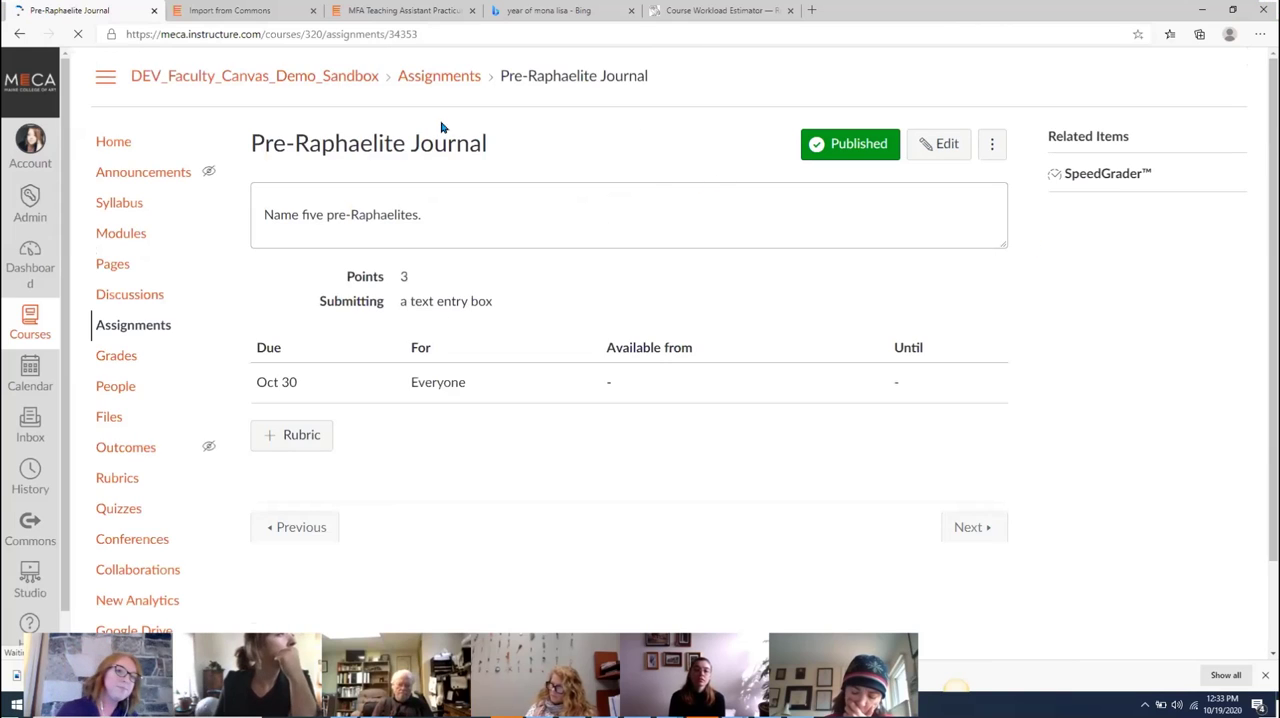
# Open the Pre-Raphaelite Paper assignment from the course modules for editing
pyautogui.click(142, 237)
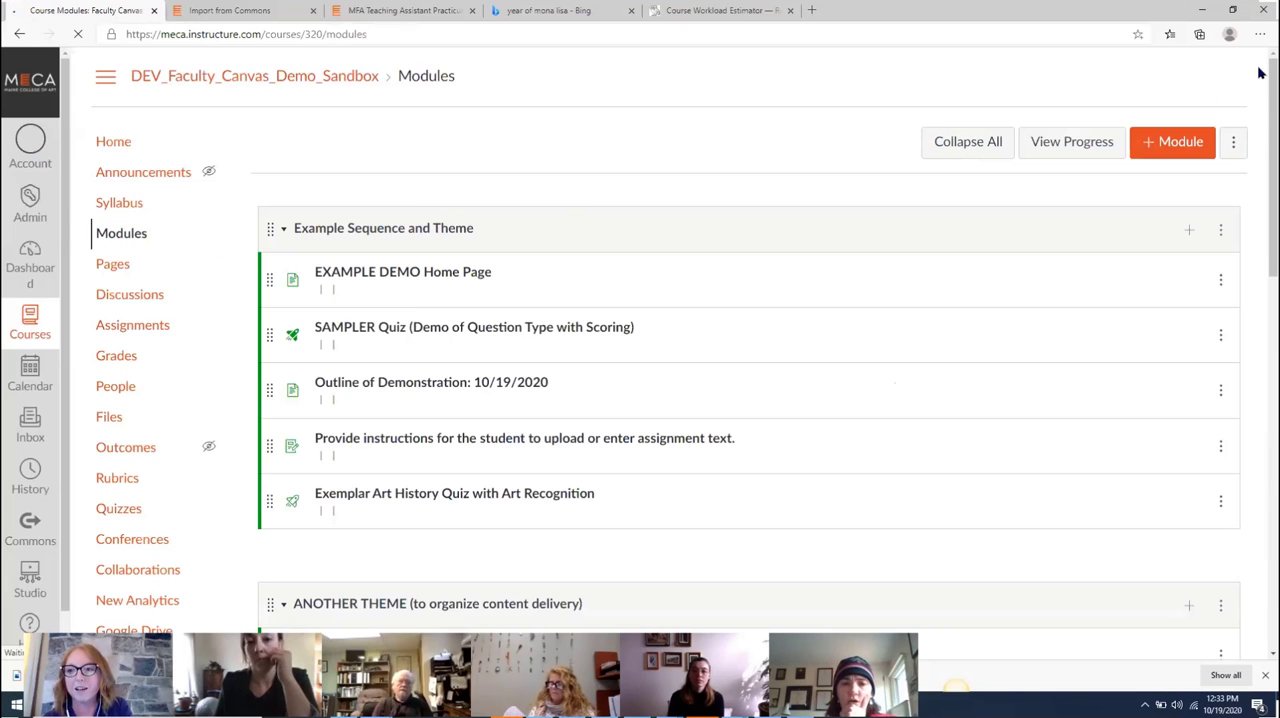
pyautogui.scroll(-15, 1258, 437)
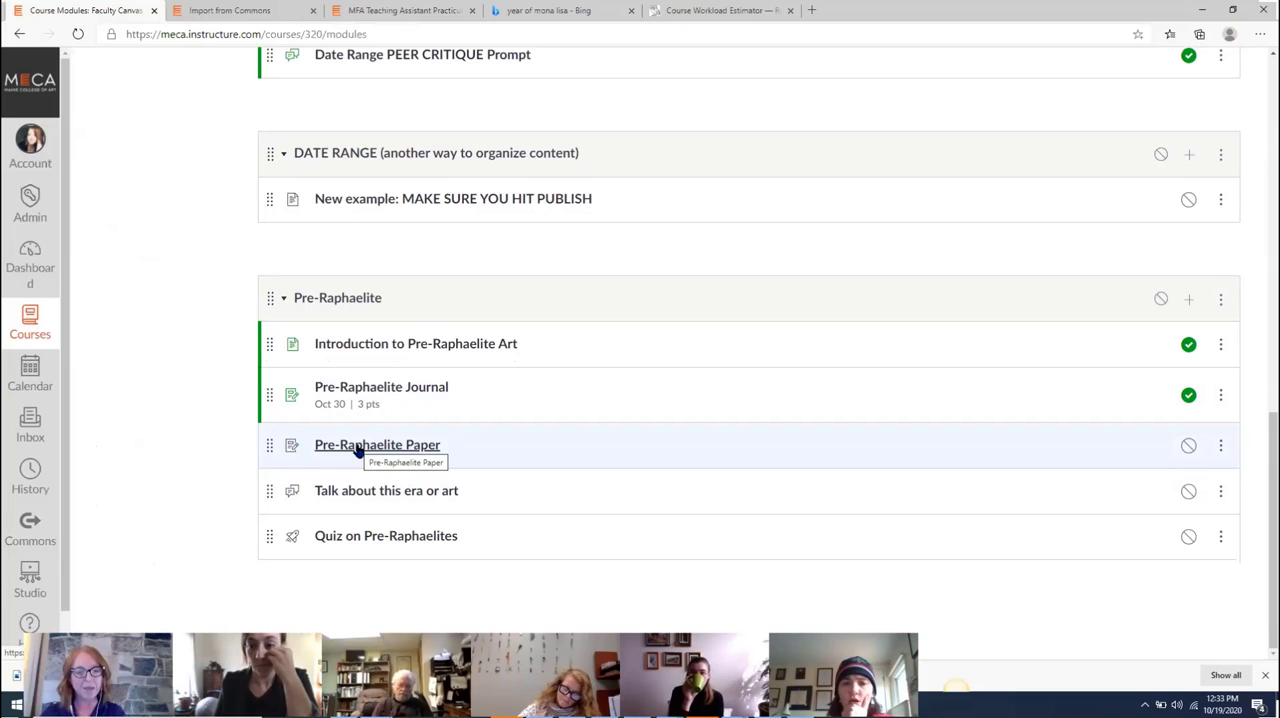
pyautogui.click(358, 447)
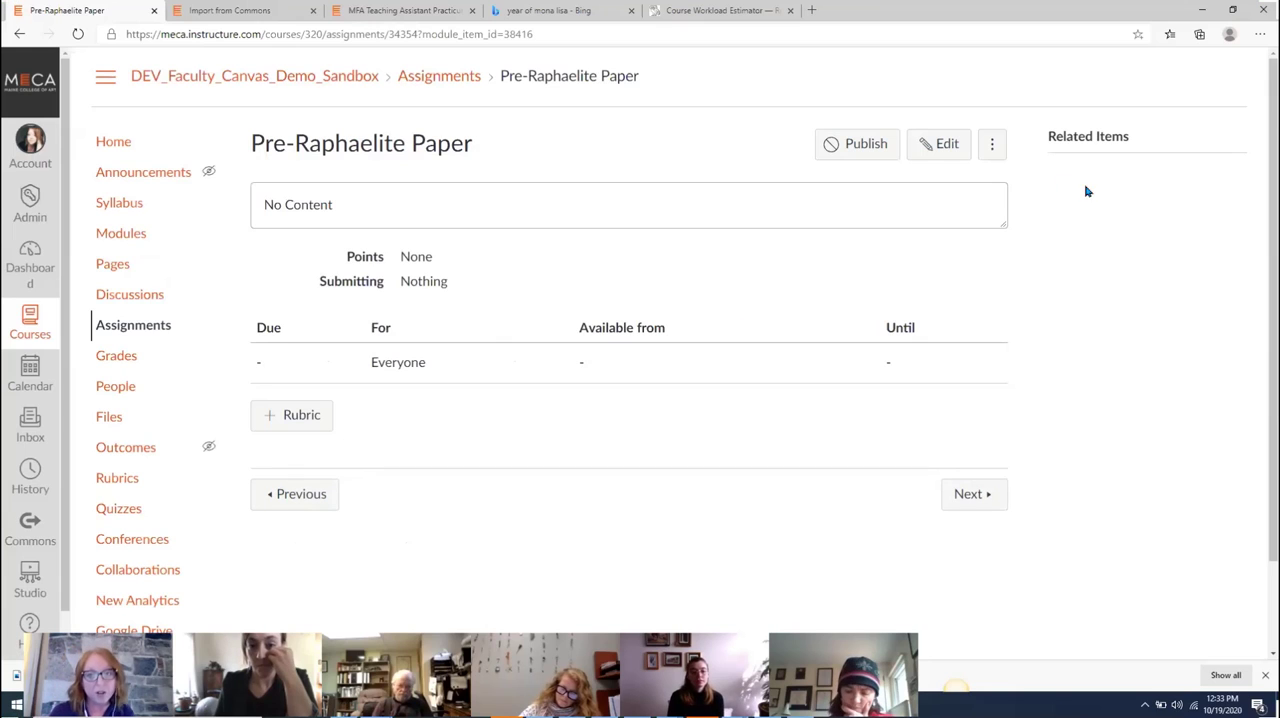
pyautogui.click(928, 158)
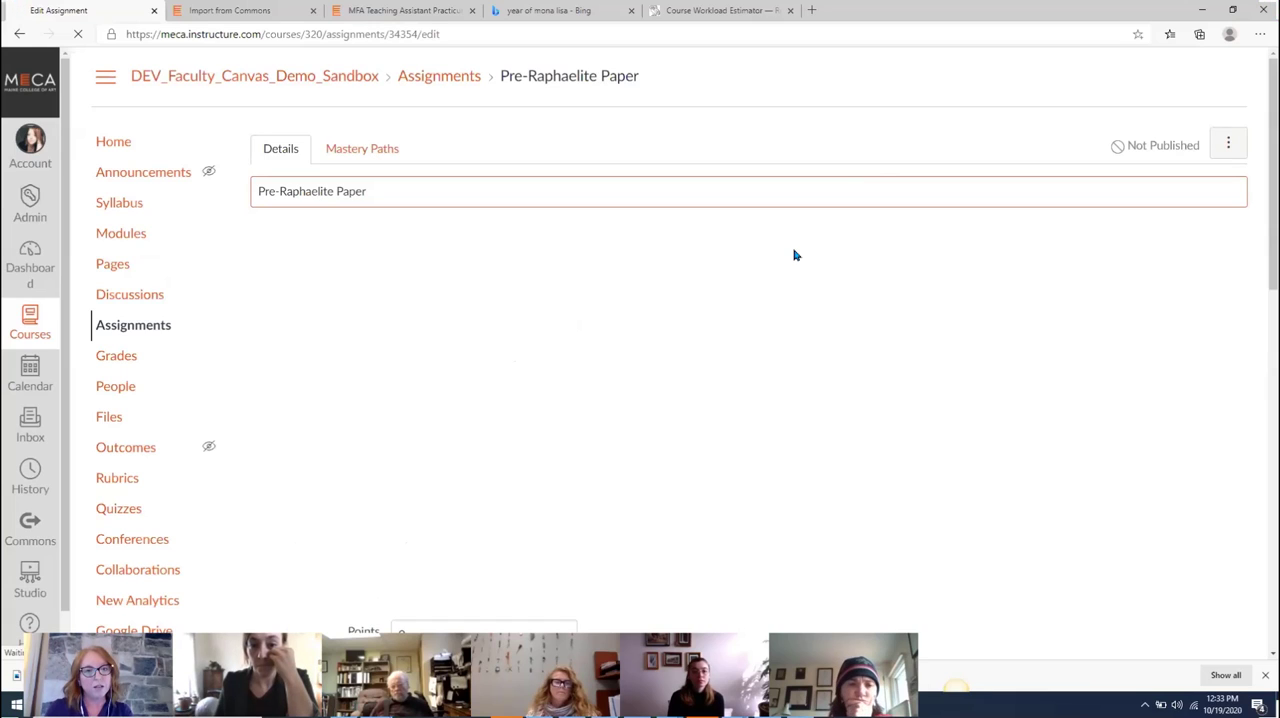
# Write the paper's description as "Instructions for your paper." with "MLA format 10-pages, cite sources" spaced below it
pyautogui.click(591, 404)
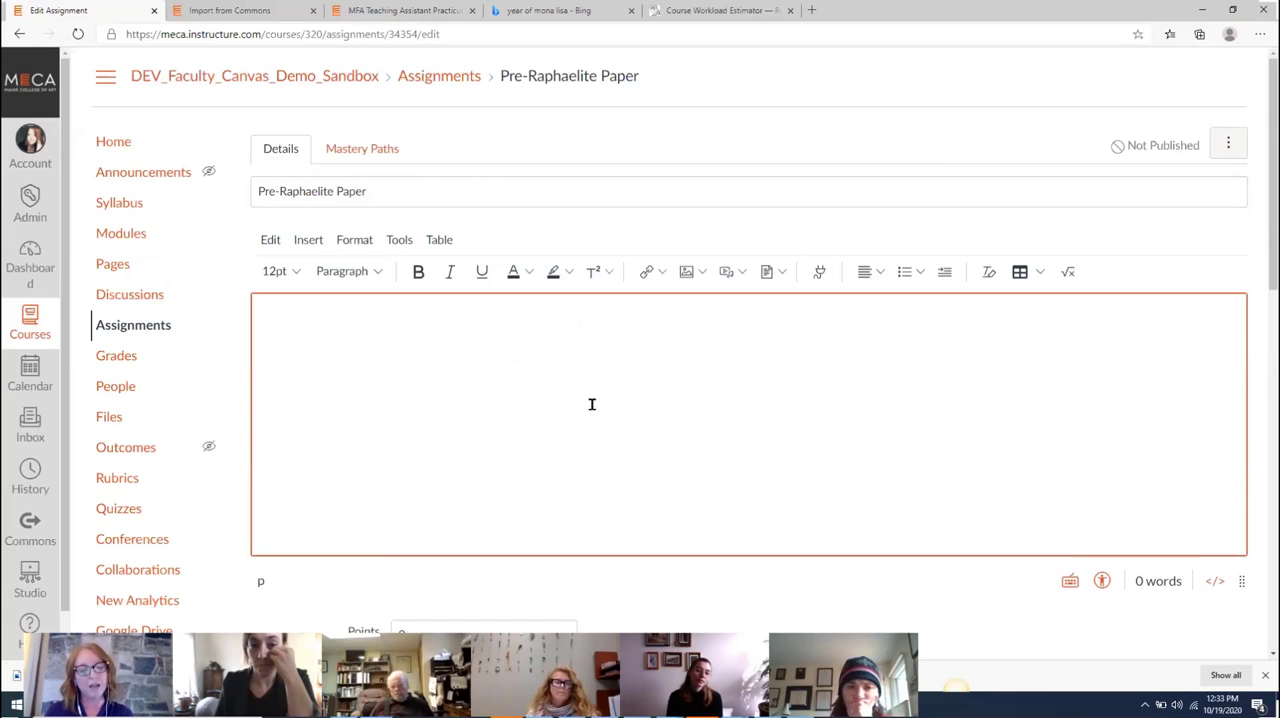
pyautogui.write('Instructions fo')
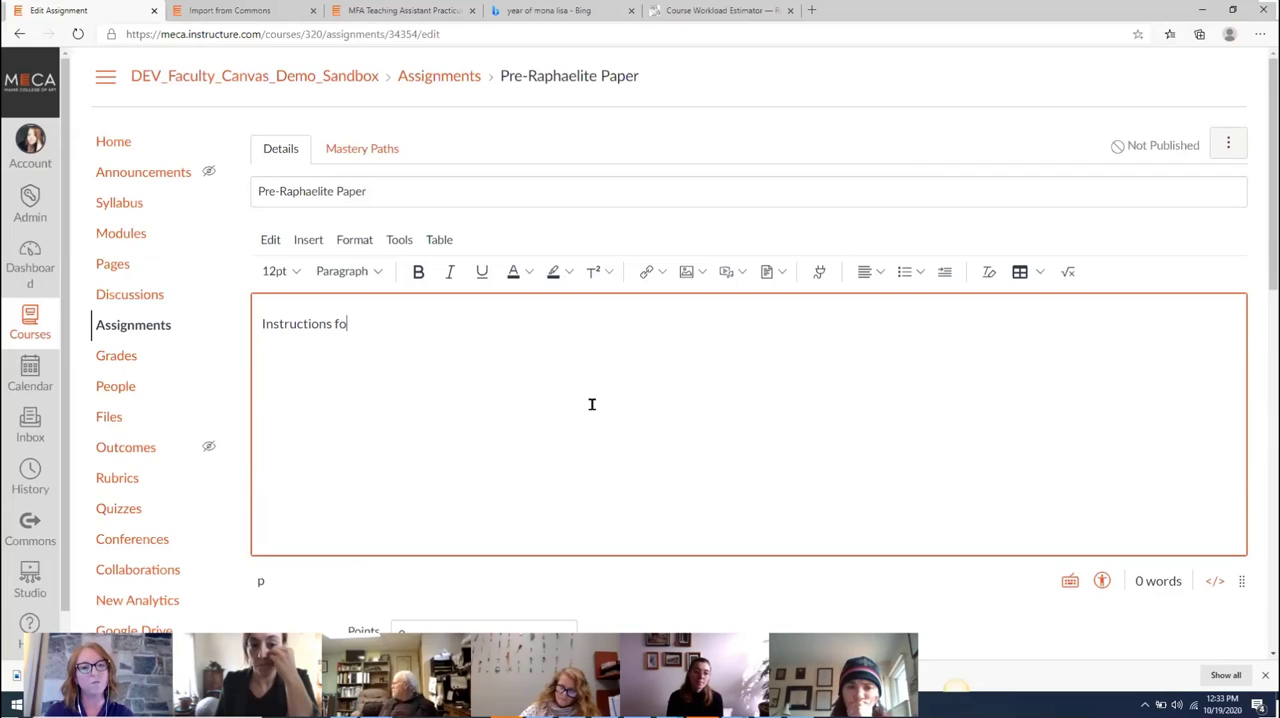
pyautogui.write('r your paper.')
pyautogui.press('Return')
pyautogui.press('Return')
pyautogui.write('MLA ')
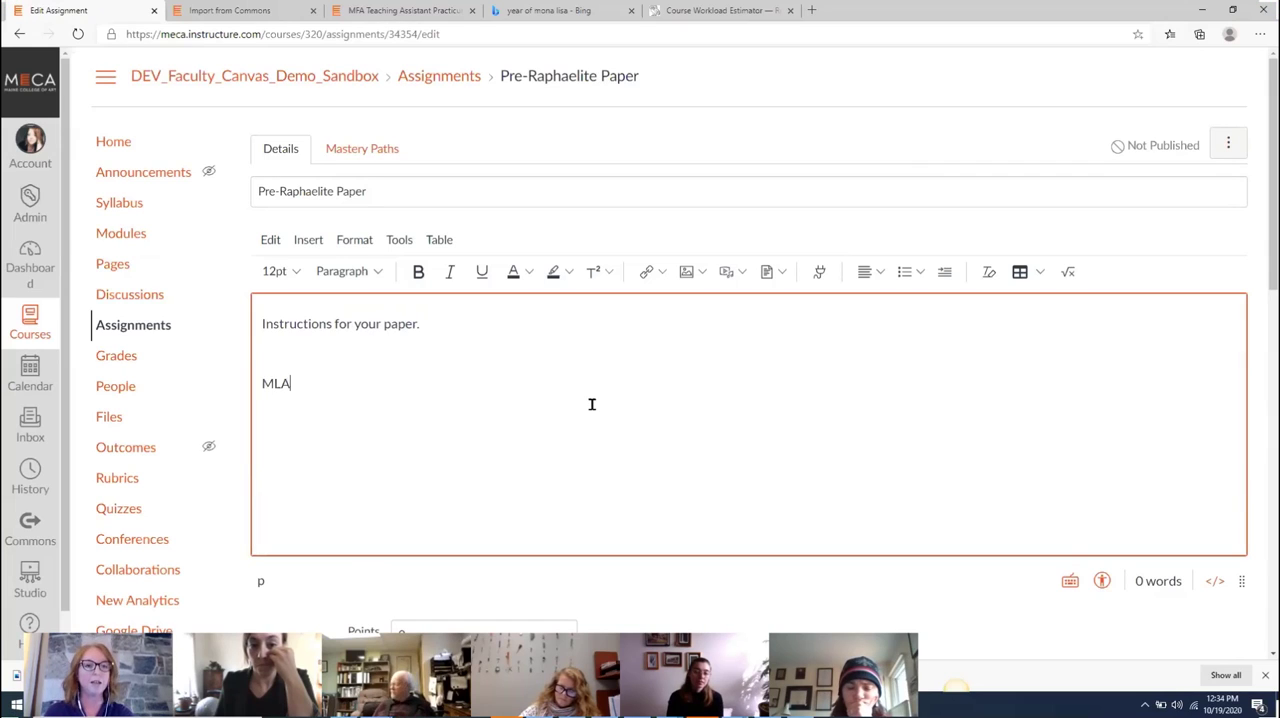
pyautogui.write('format')
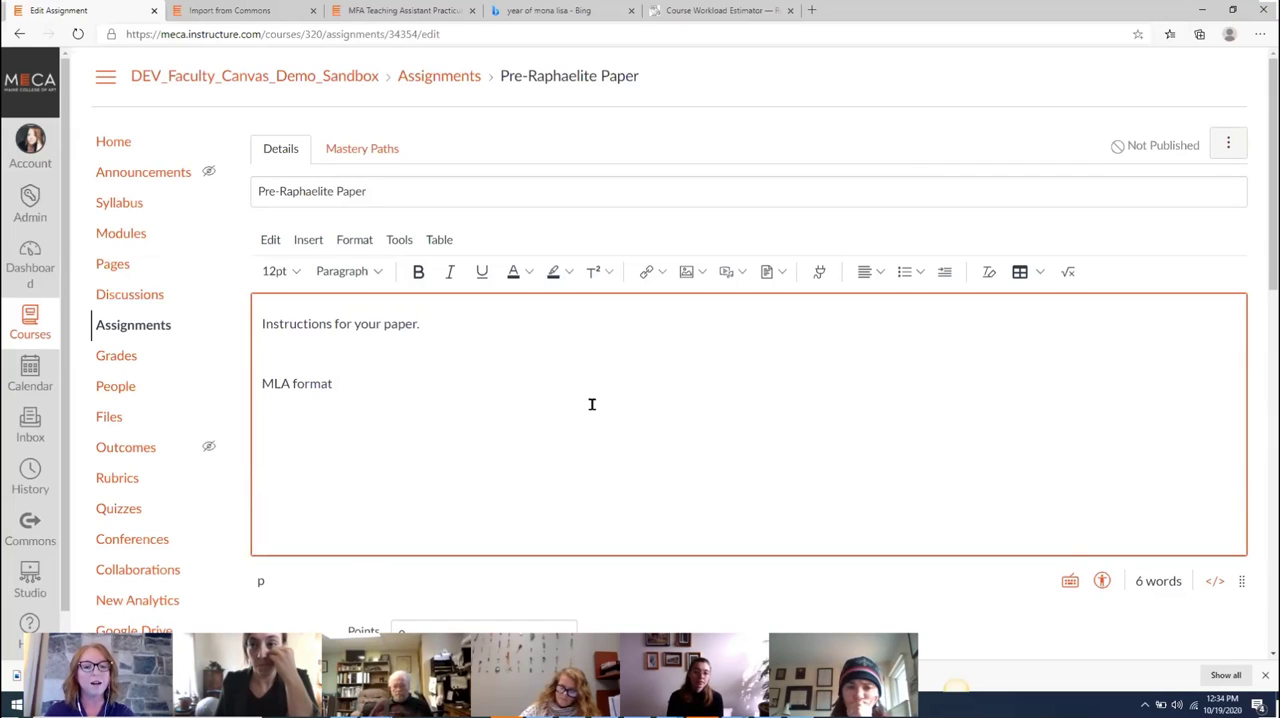
pyautogui.write(' 10-pages, ')
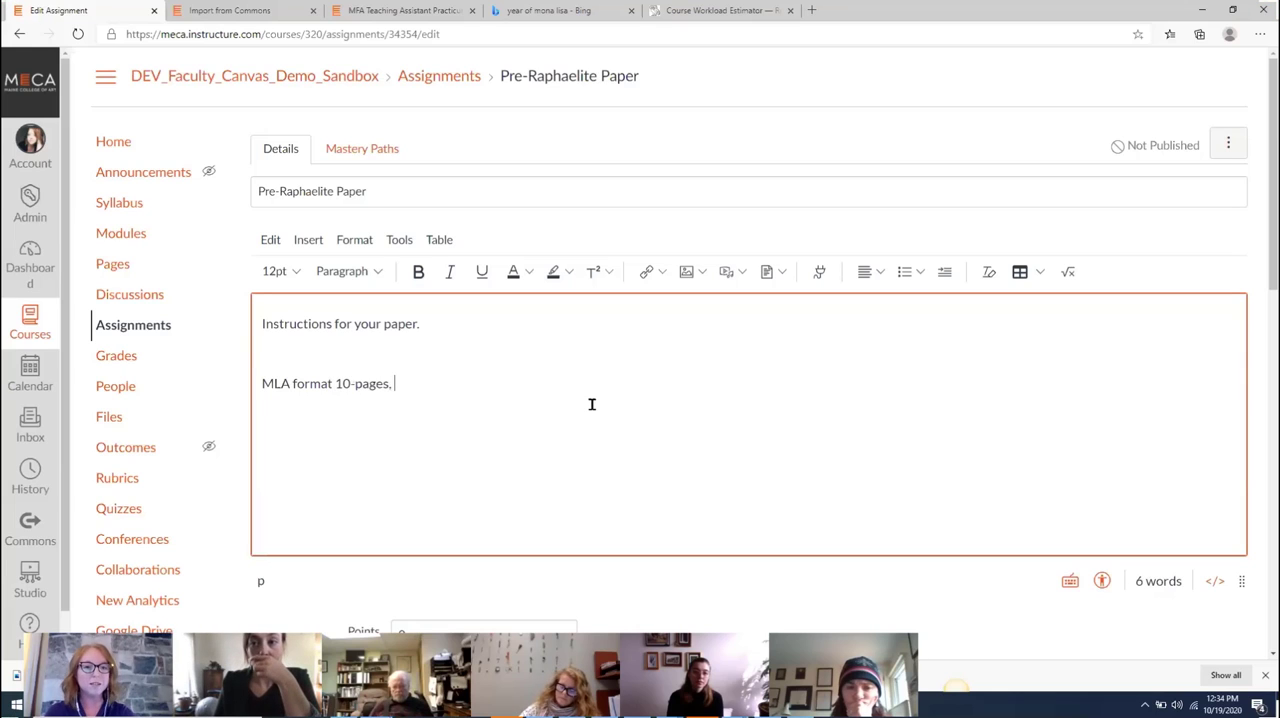
pyautogui.write('cite sources')
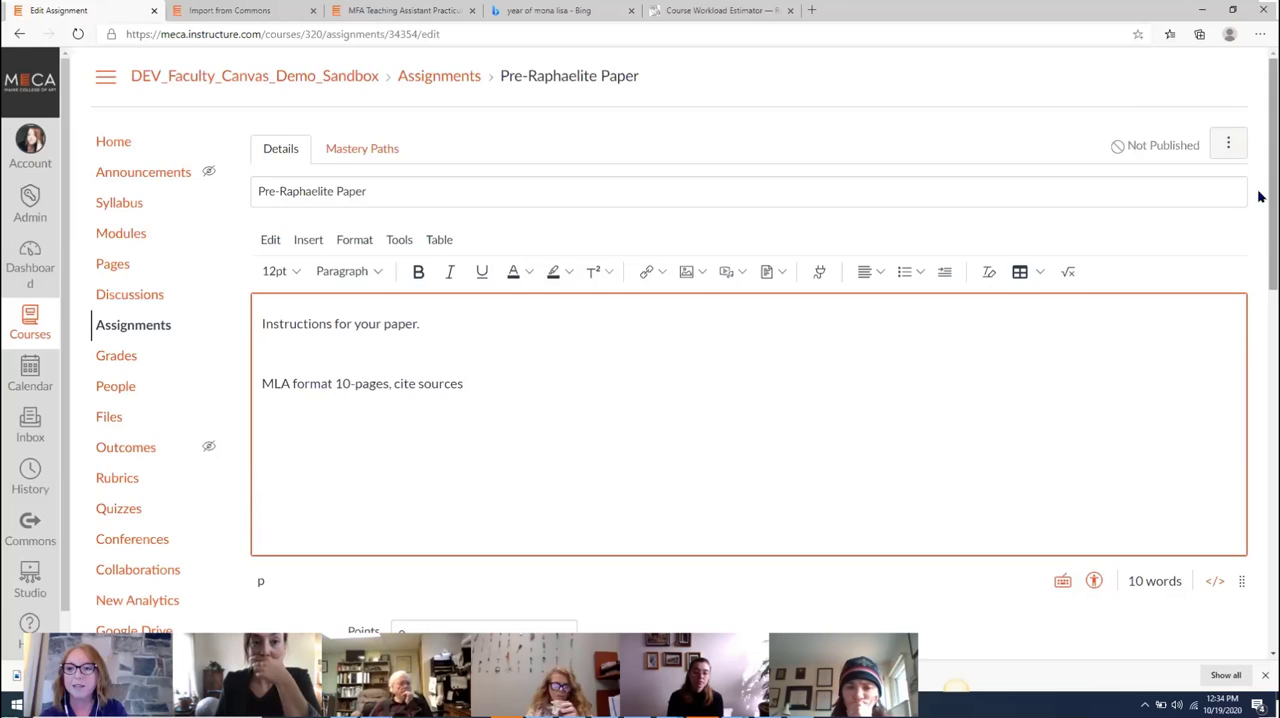
# Set the Pre-Raphaelite Paper to 50 points with Online submission by File Uploads
pyautogui.moveTo(1258, 197); pyautogui.dragTo(1258, 338)
pyautogui.doubleClick(513, 261)
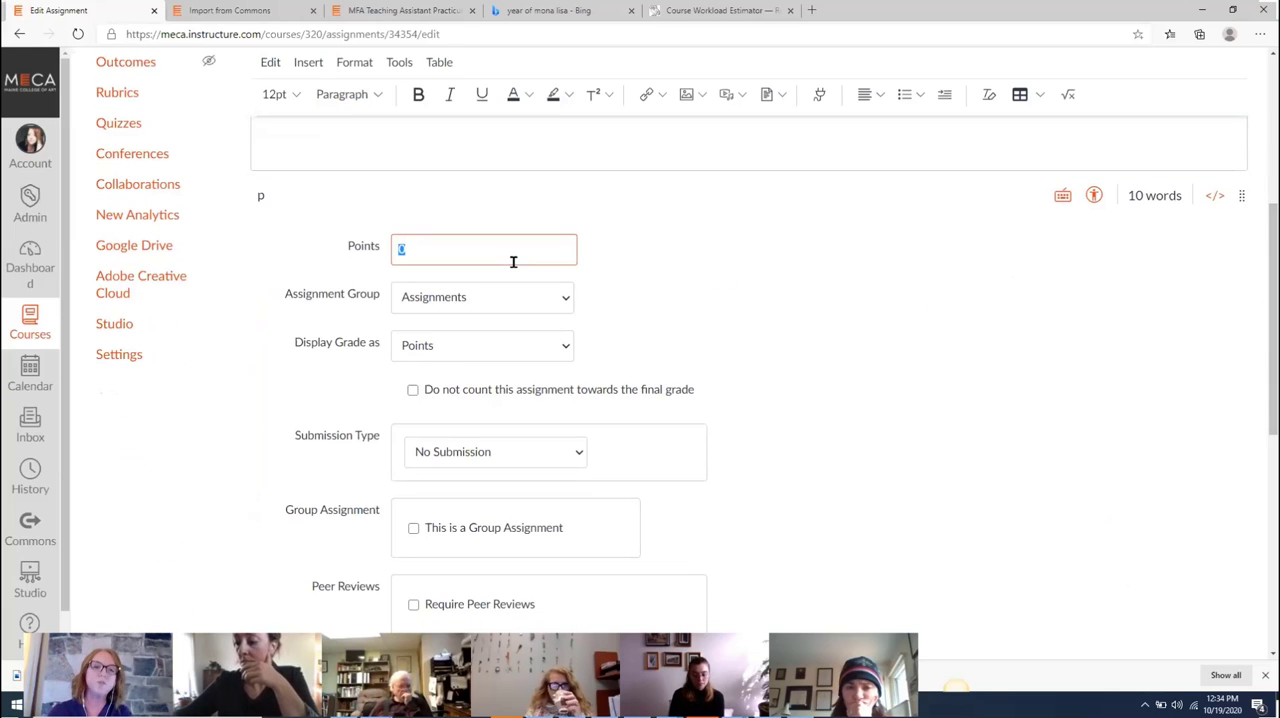
pyautogui.write('50')
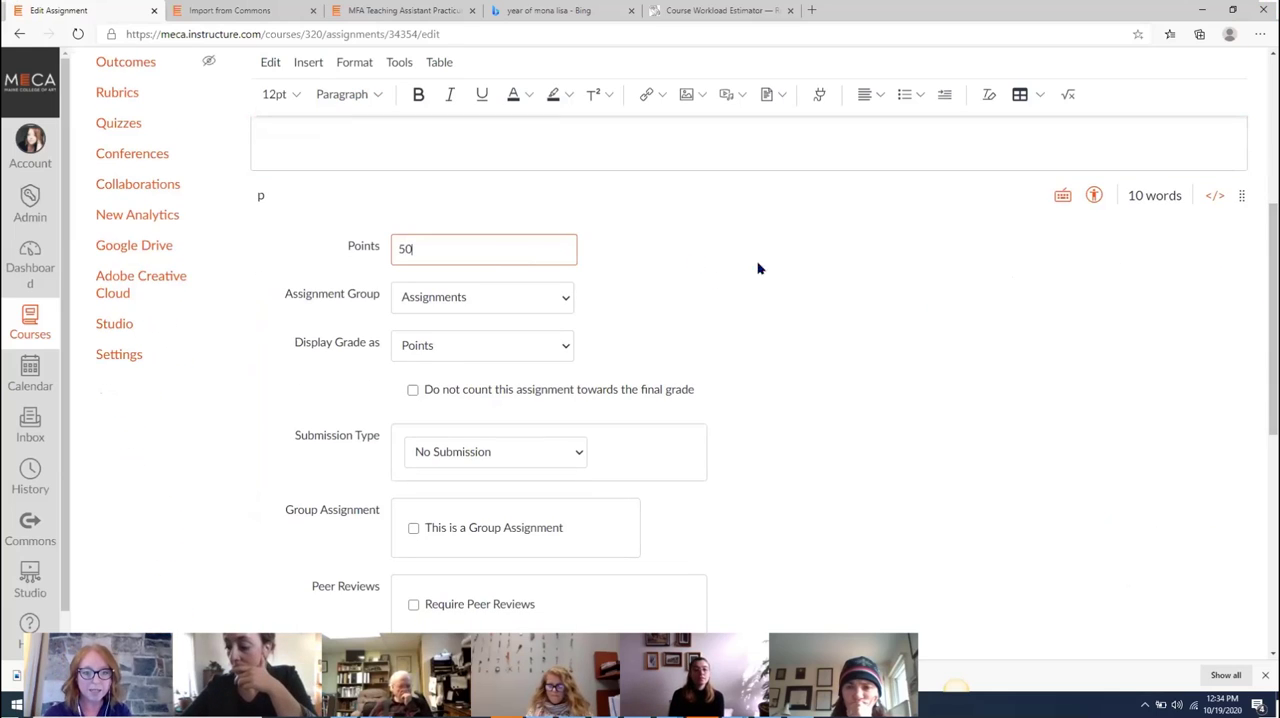
pyautogui.click(533, 458)
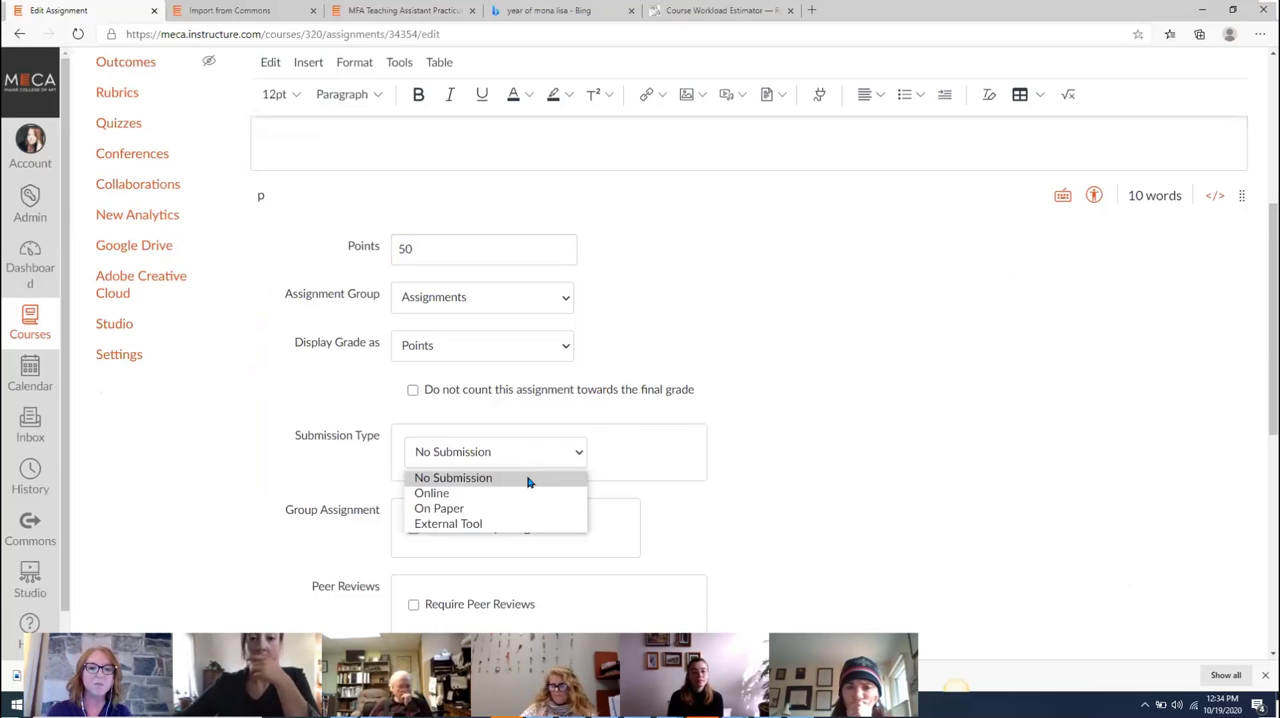
pyautogui.click(433, 493)
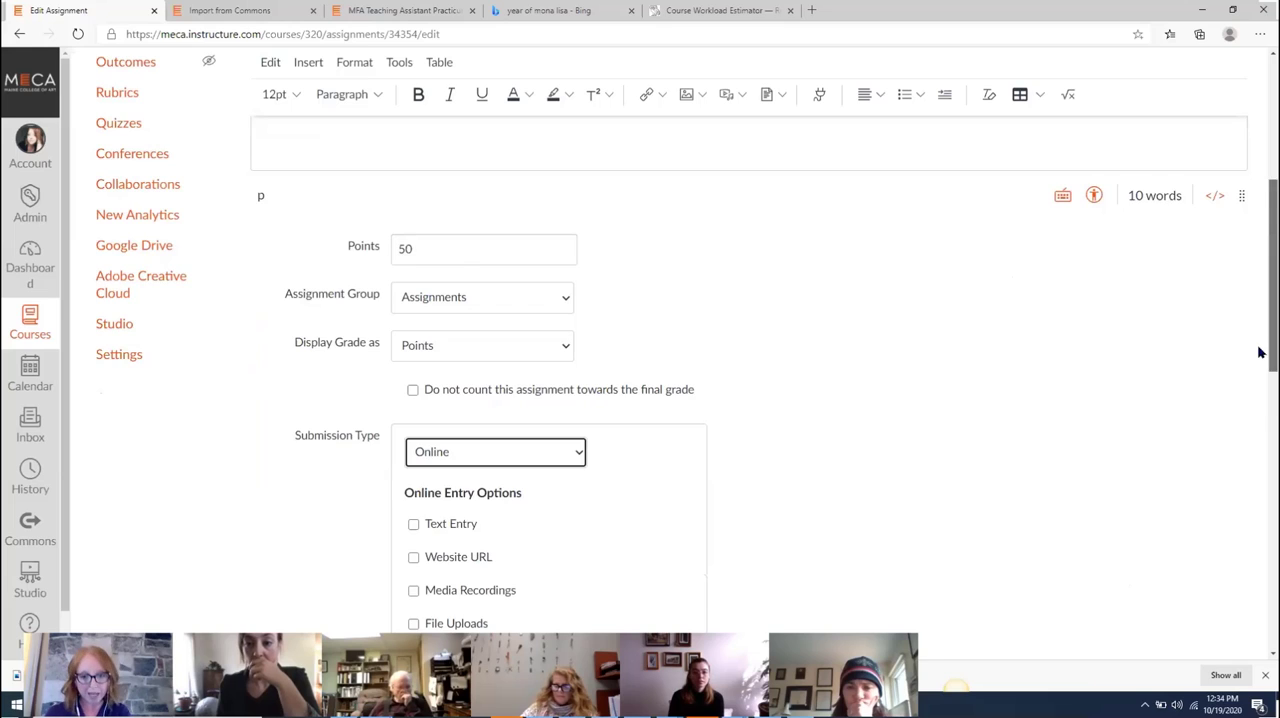
pyautogui.moveTo(1260, 345); pyautogui.dragTo(1260, 394)
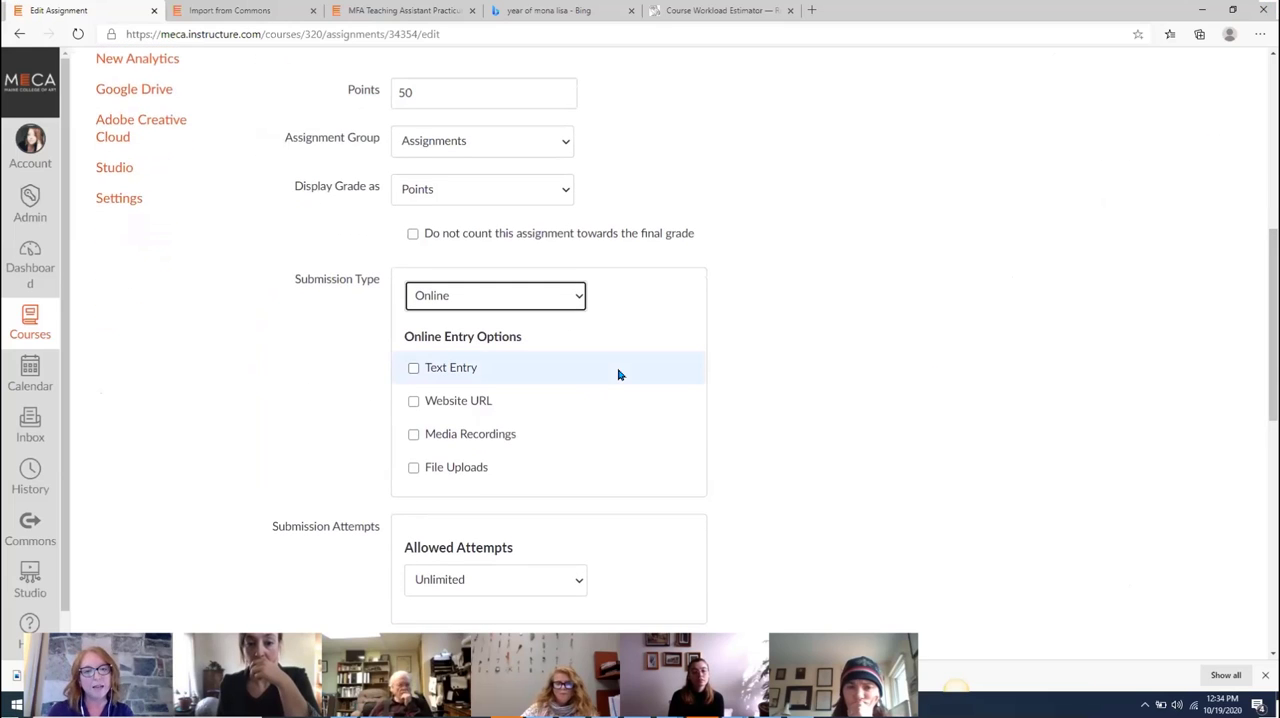
pyautogui.click(414, 469)
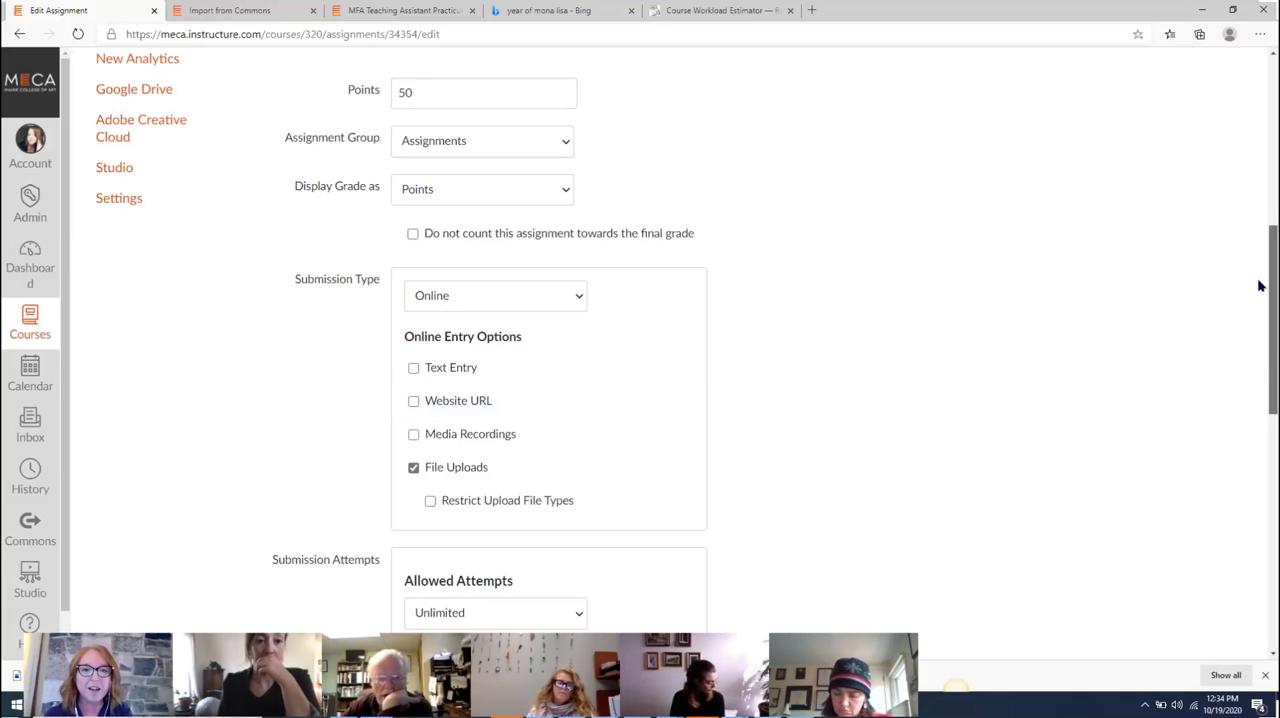
# Make the Pre-Raphaelite Paper due on Nov 6 at 11:59pm, and save and publish the assignment
pyautogui.moveTo(1259, 286); pyautogui.dragTo(1257, 528)
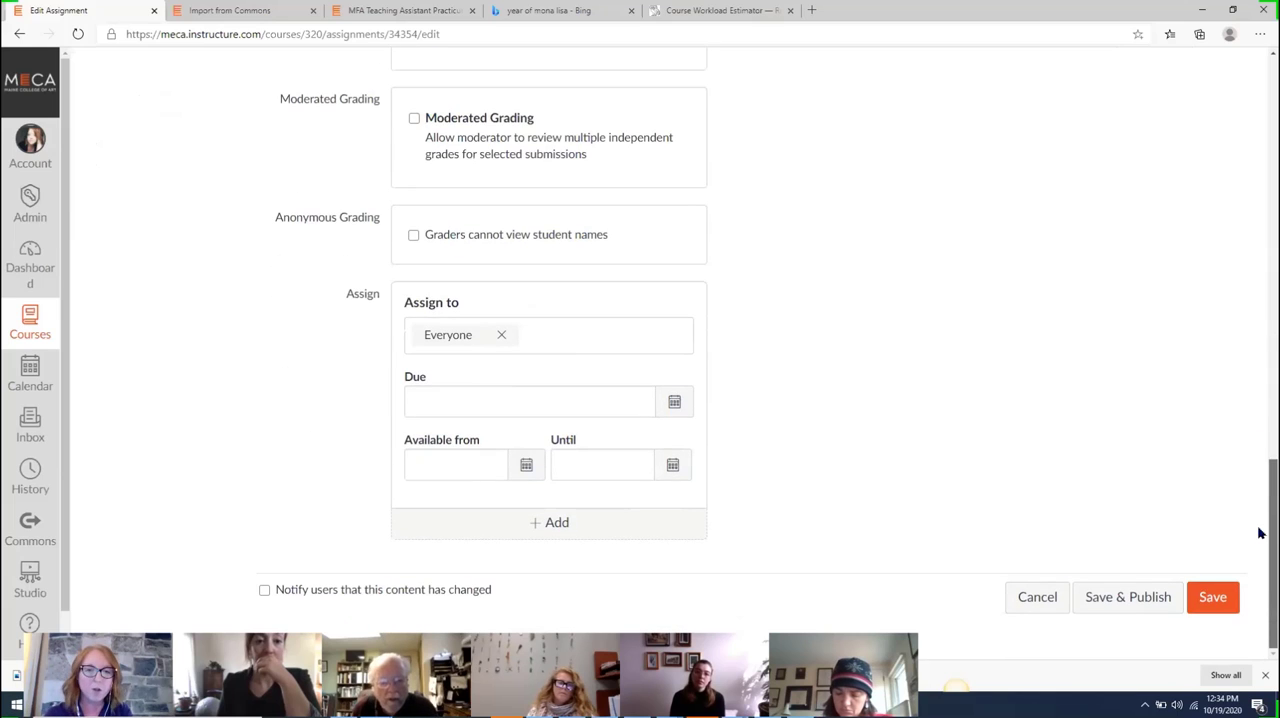
pyautogui.click(677, 403)
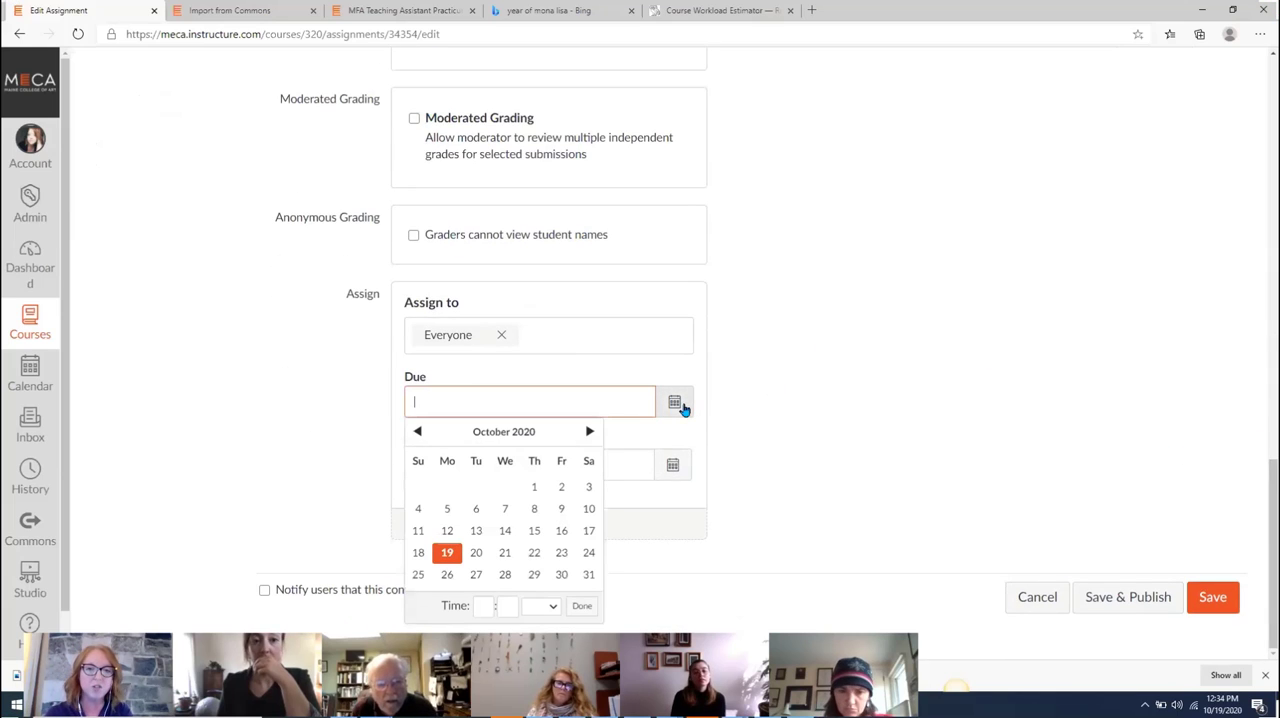
pyautogui.click(590, 432)
pyautogui.click(561, 487)
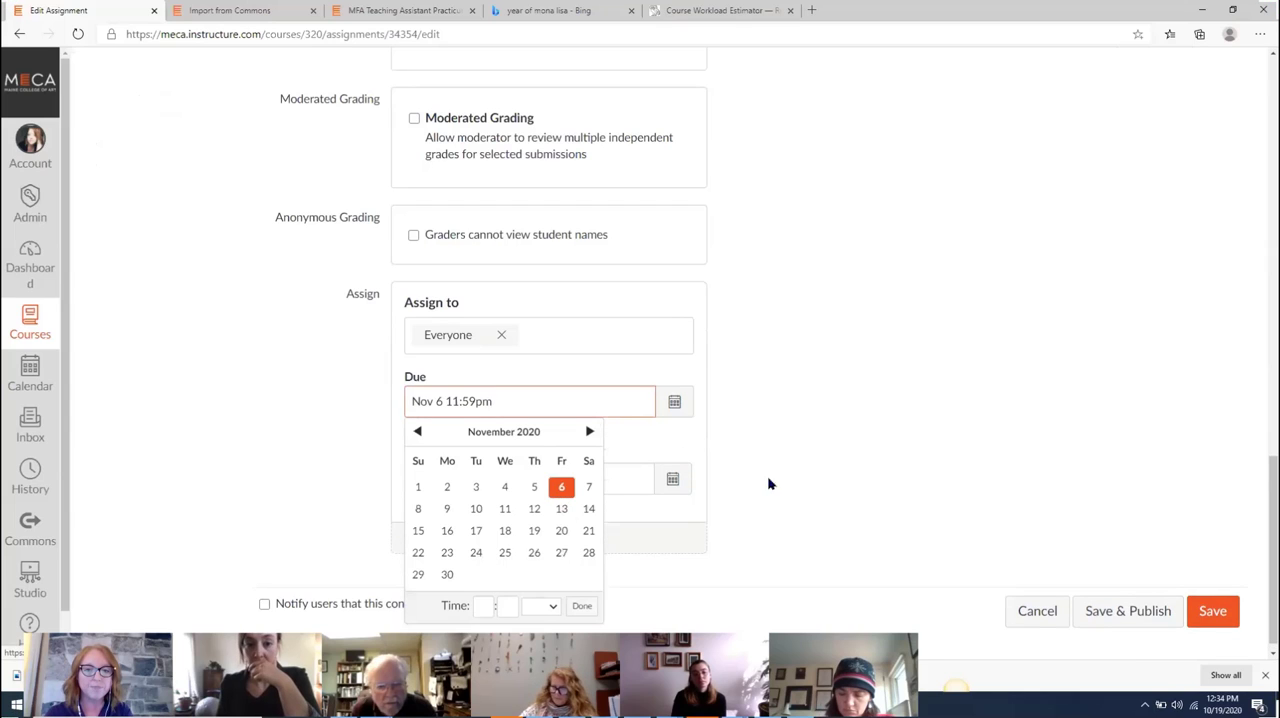
pyautogui.click(984, 582)
pyautogui.click(1128, 611)
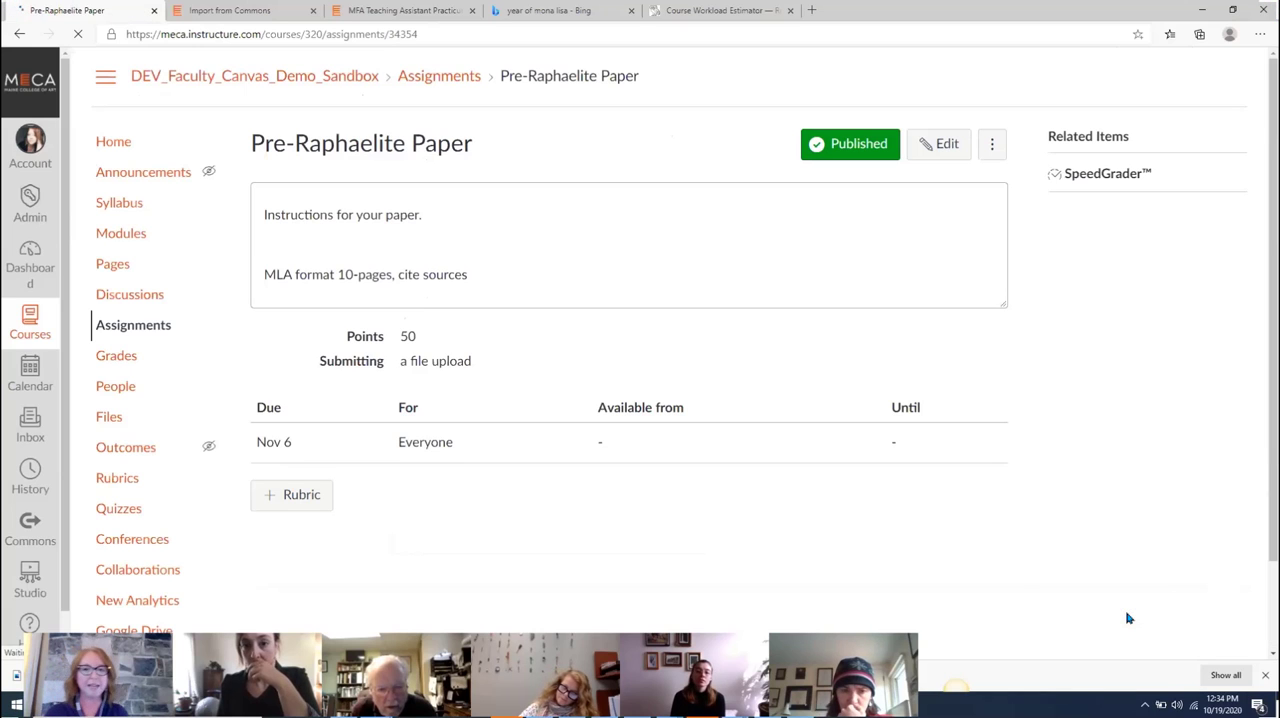
# Return to the course modules and bring the Pre-Raphaelite module's items into view
pyautogui.click(128, 238)
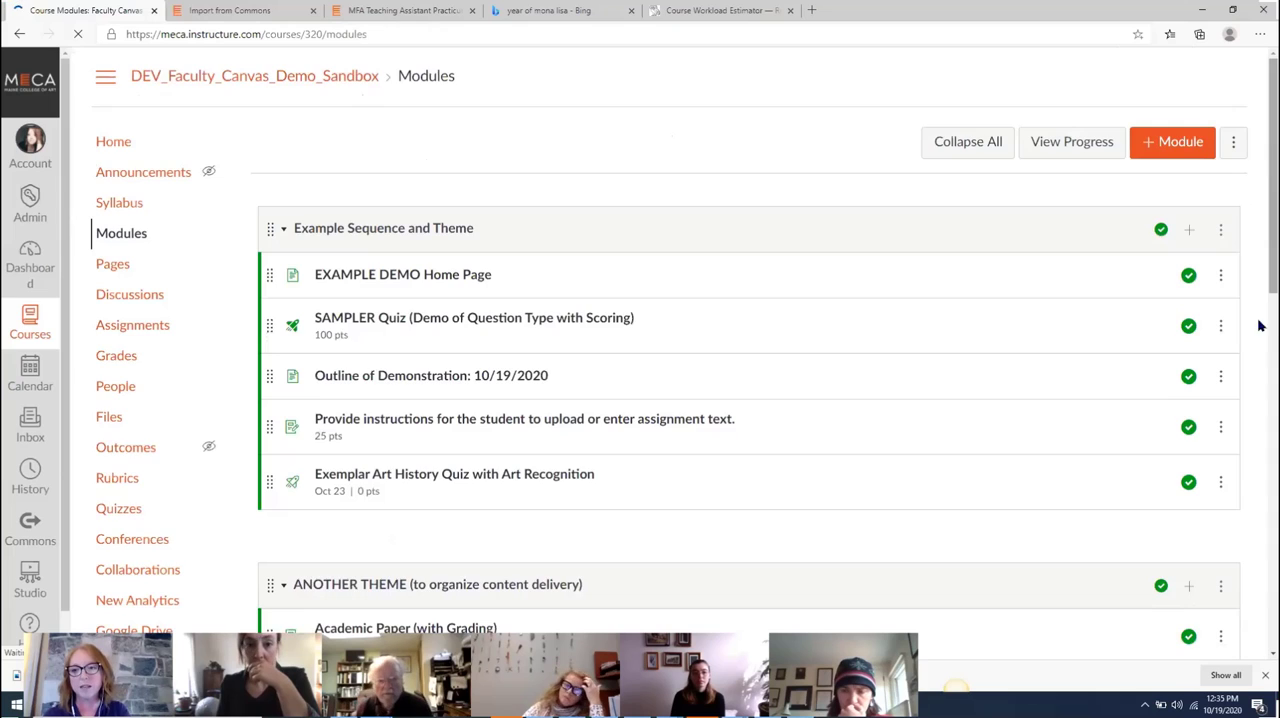
pyautogui.scroll(-5, 1260, 380)
pyautogui.scroll(-5, 1260, 401)
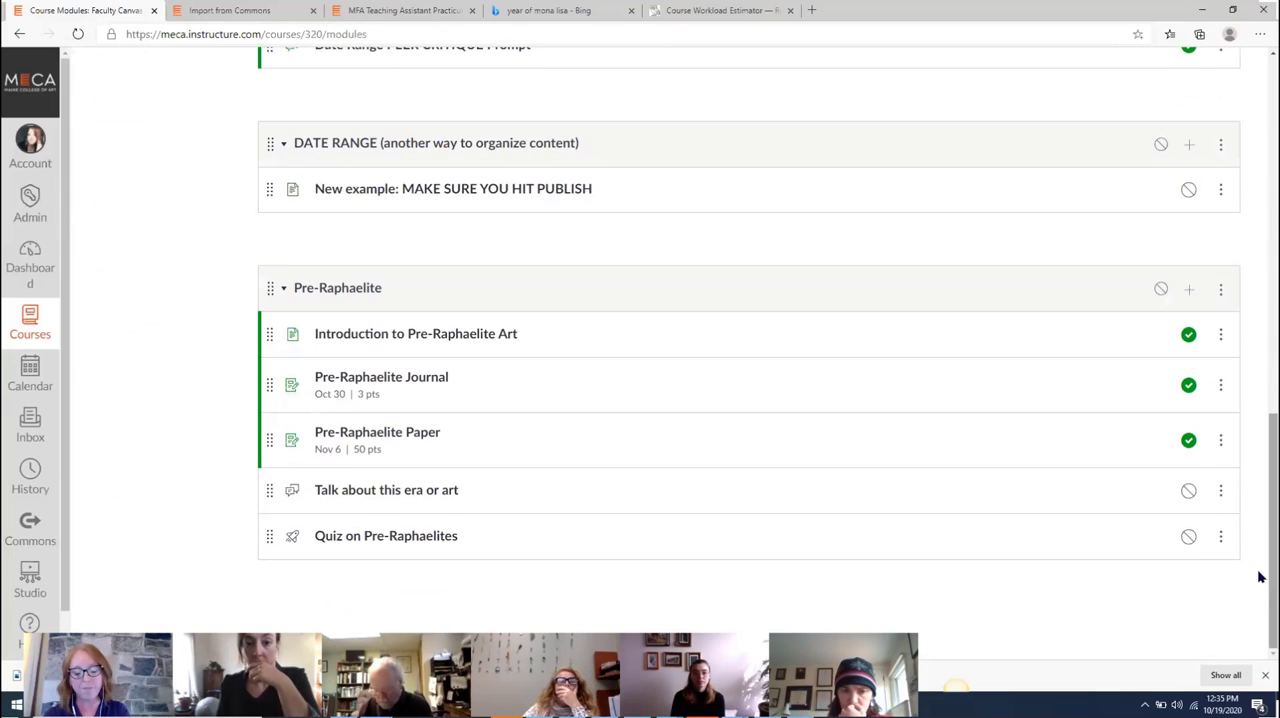
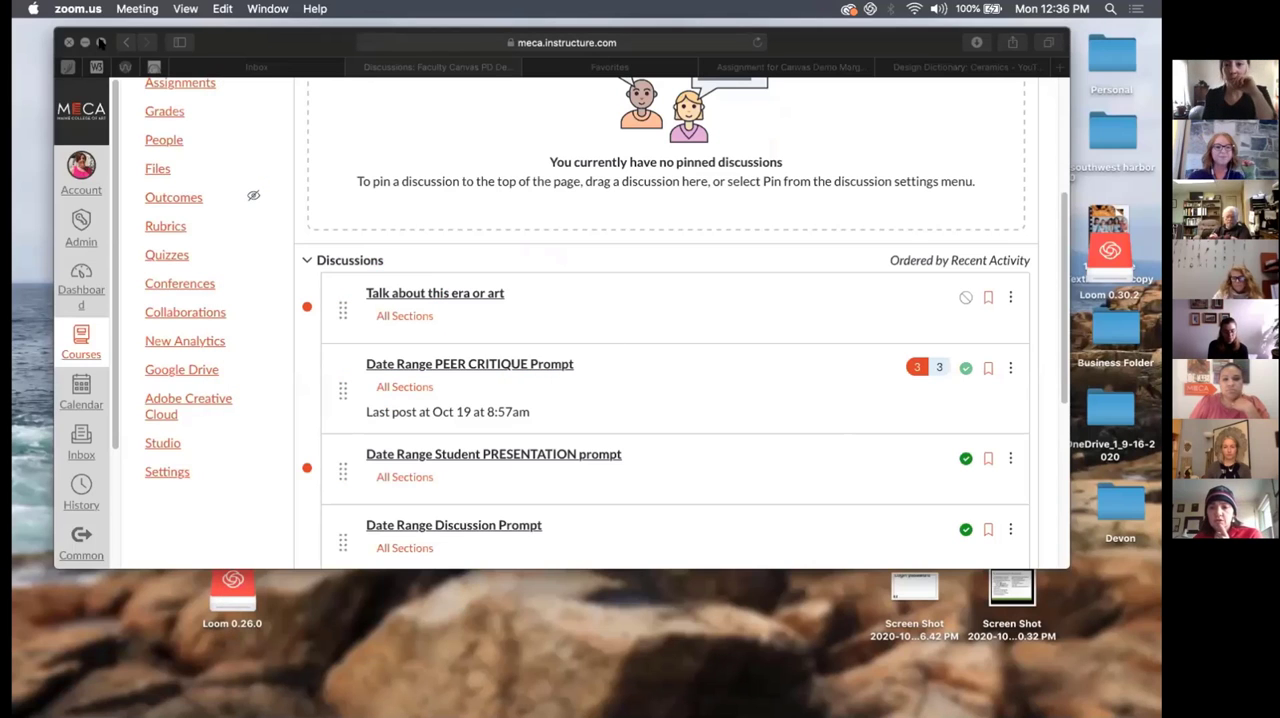
# Enlarge the browser window to full screen and look over the course's Discussions list
pyautogui.click(101, 42)
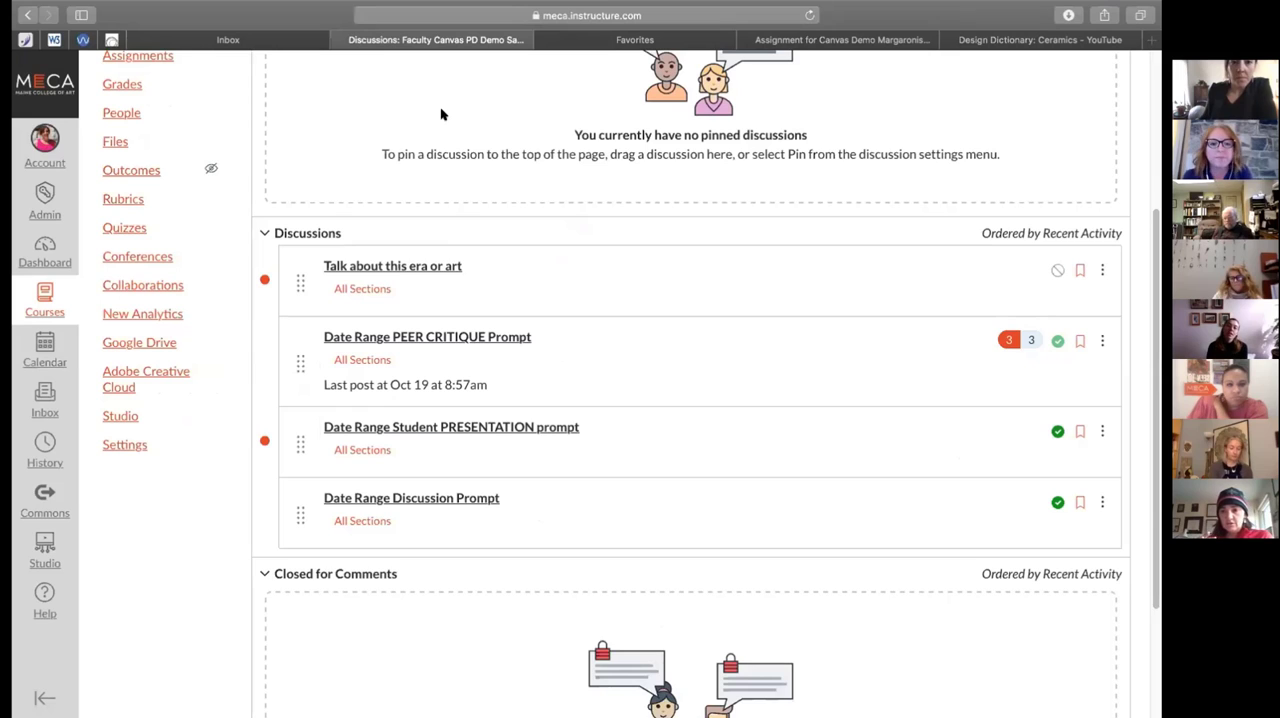
pyautogui.scroll(-2, 453, 289)
pyautogui.scroll(7, 453, 289)
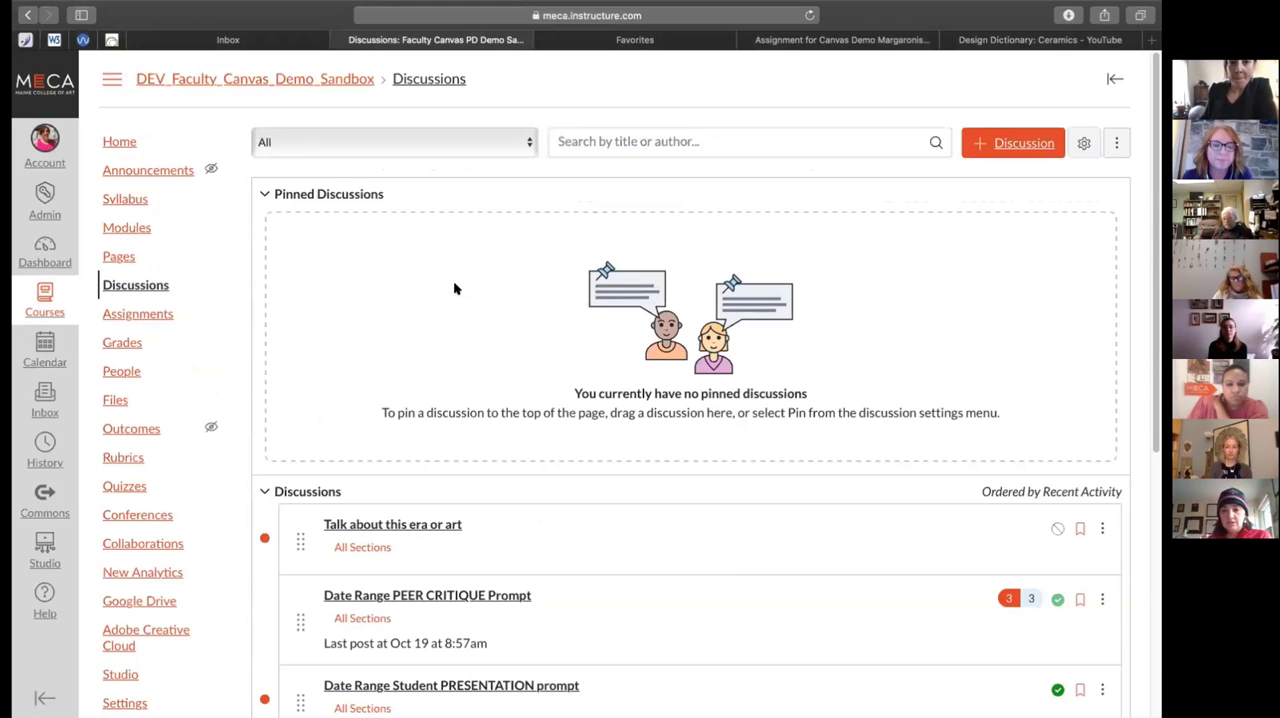
pyautogui.scroll(-1, 946, 489)
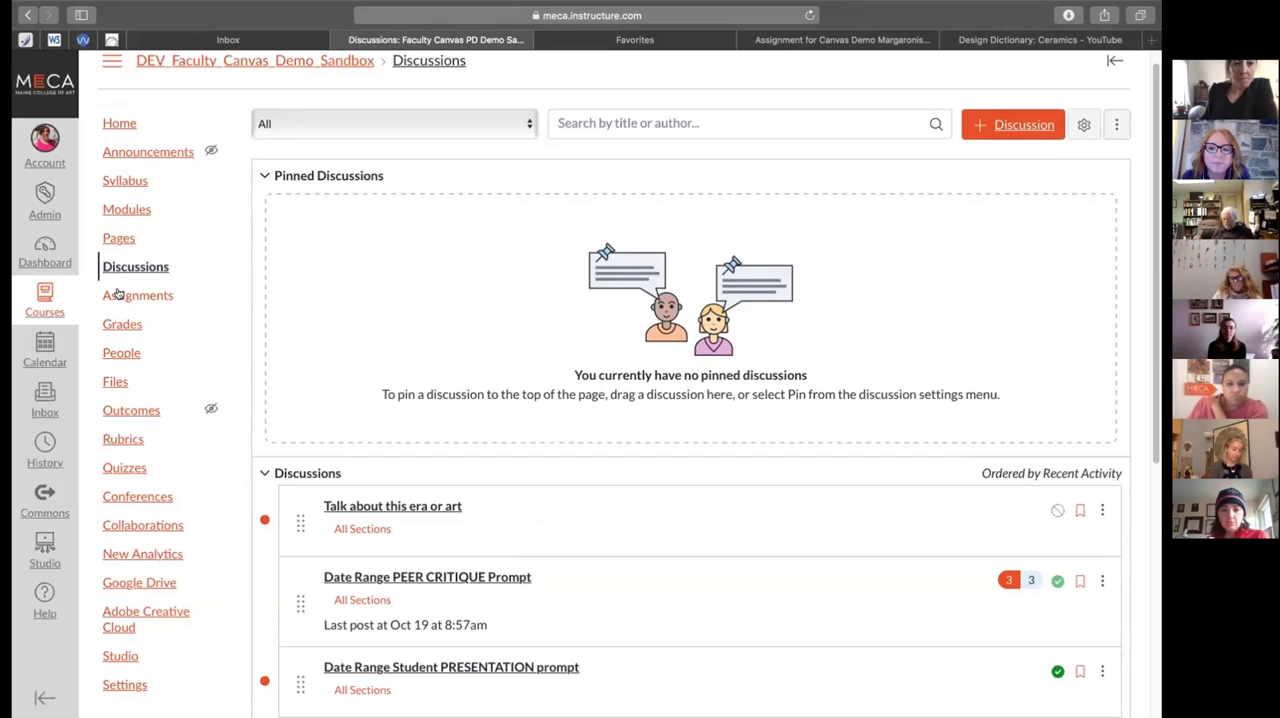
# Open the course modules and publish the whole Pre-Raphaelite module with all its items
pyautogui.click(126, 210)
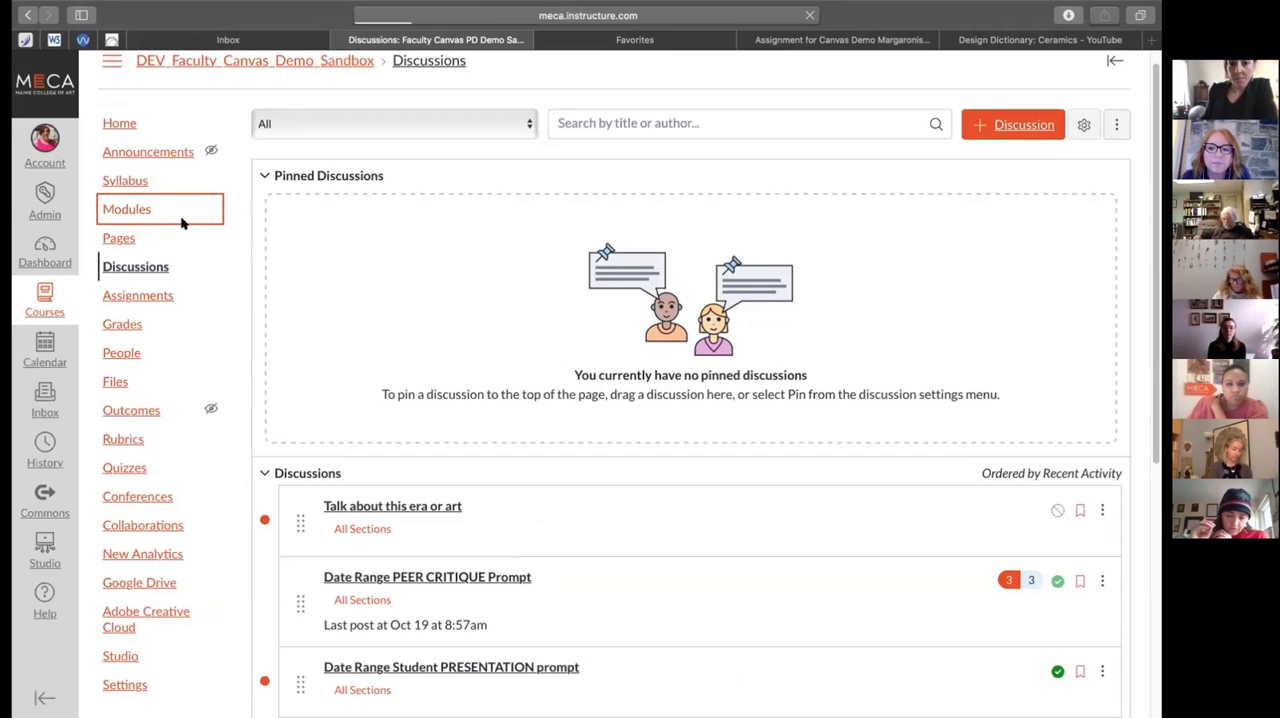
pyautogui.scroll(-12, 580, 395)
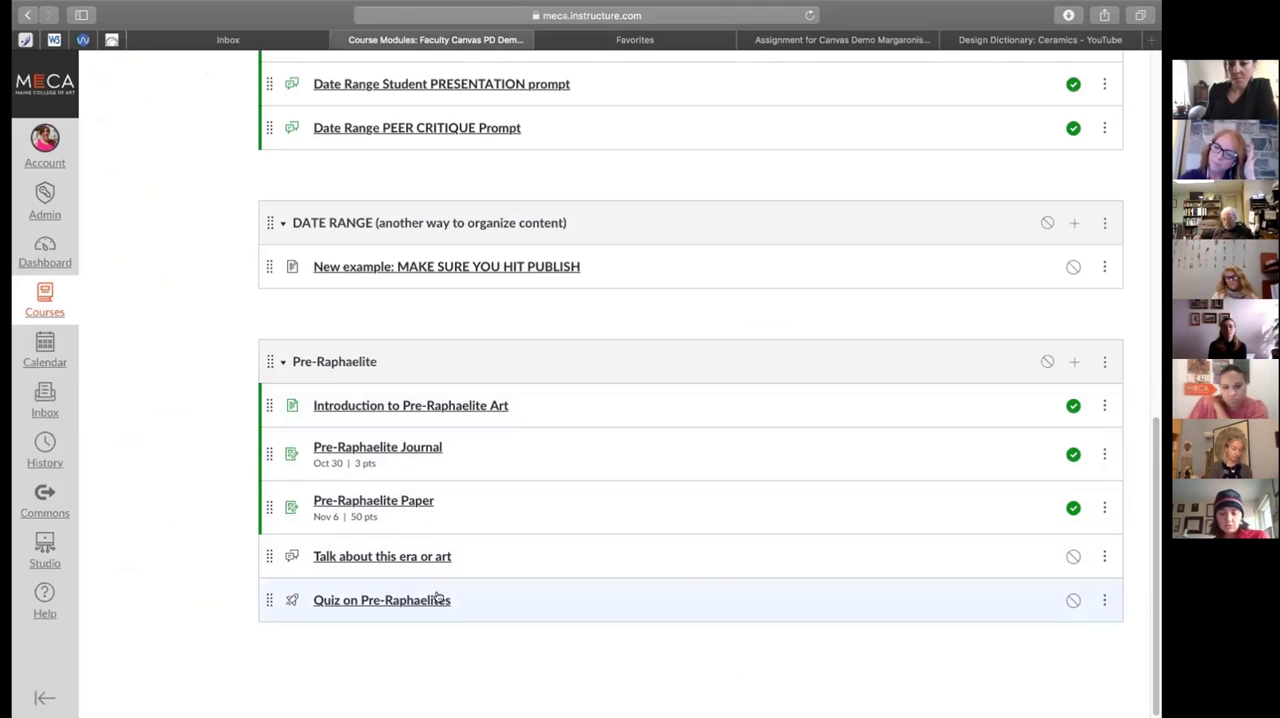
pyautogui.moveTo(370, 10)
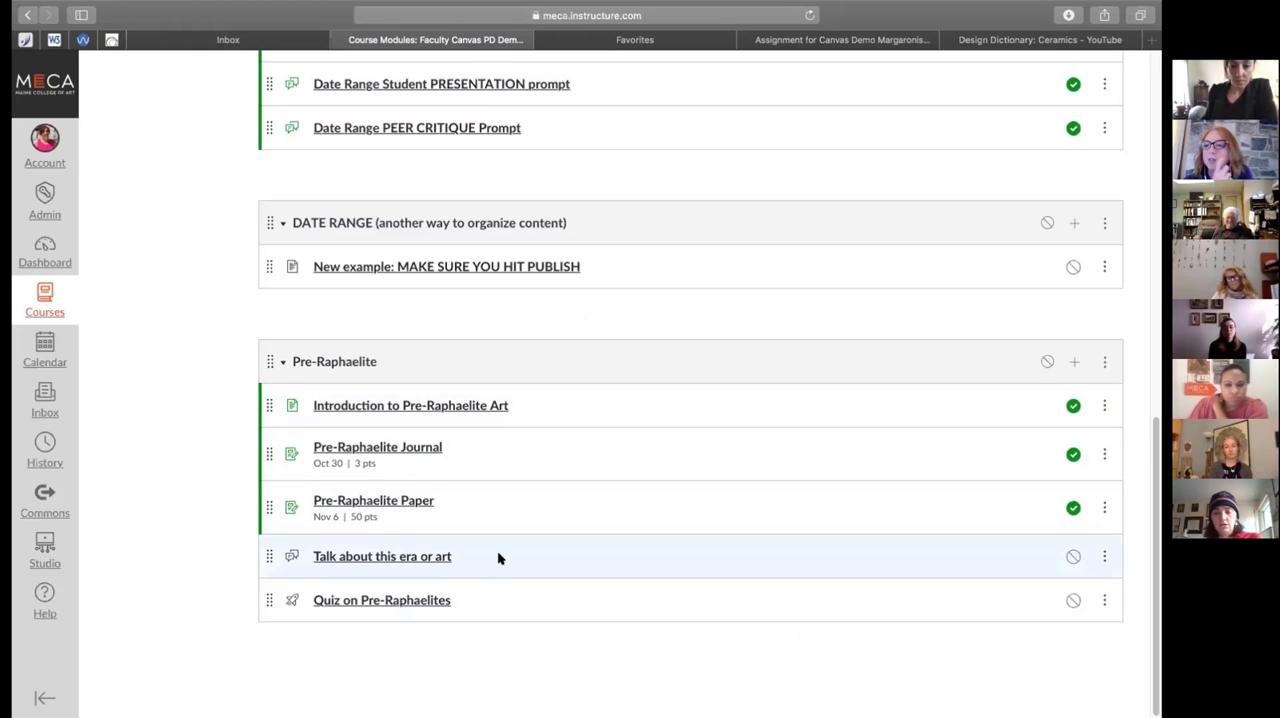
pyautogui.click(1046, 362)
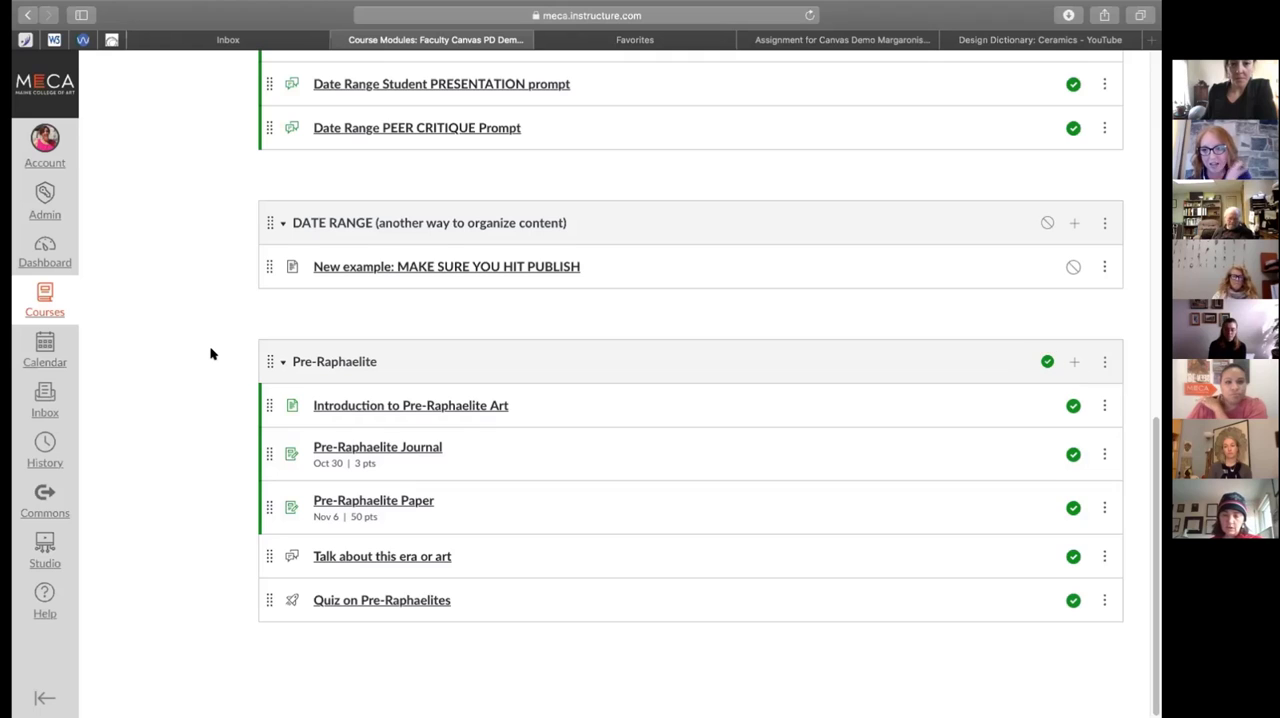
# Open the course Syllabus and review the syllabus document and the due dates in the Course Summary
pyautogui.scroll(4, 211, 353)
pyautogui.scroll(10, 211, 354)
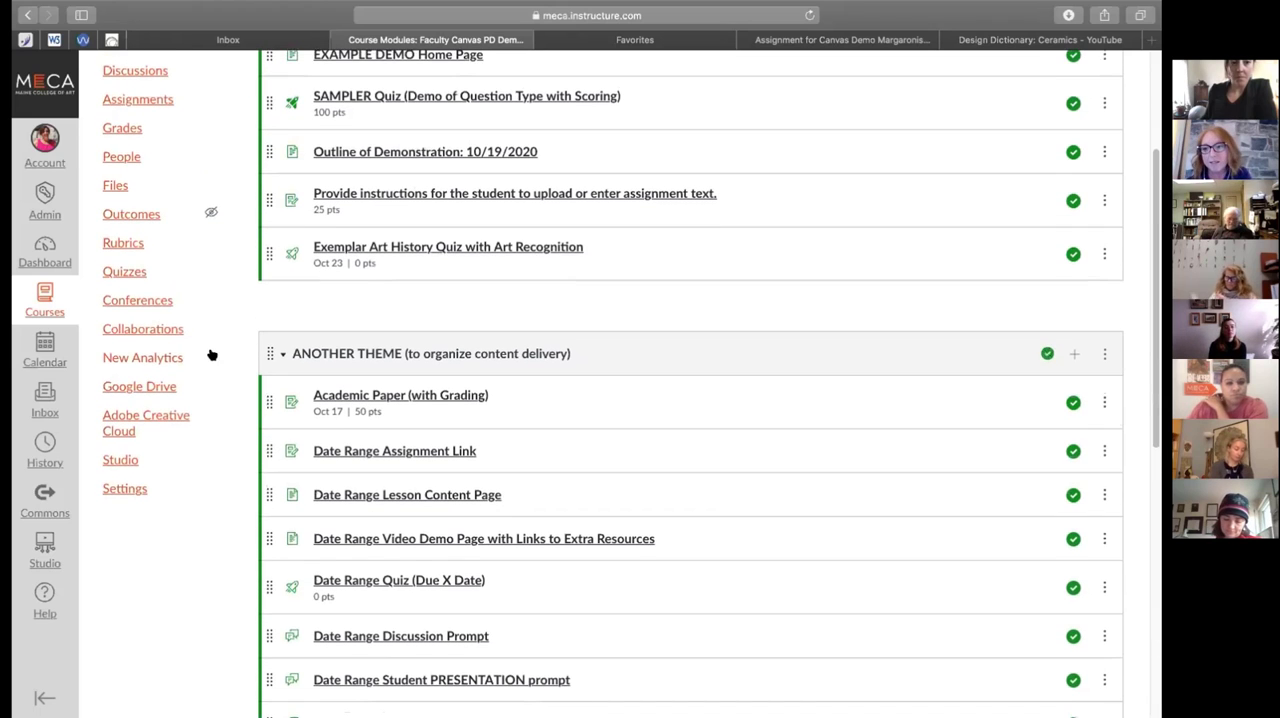
pyautogui.scroll(2, 211, 354)
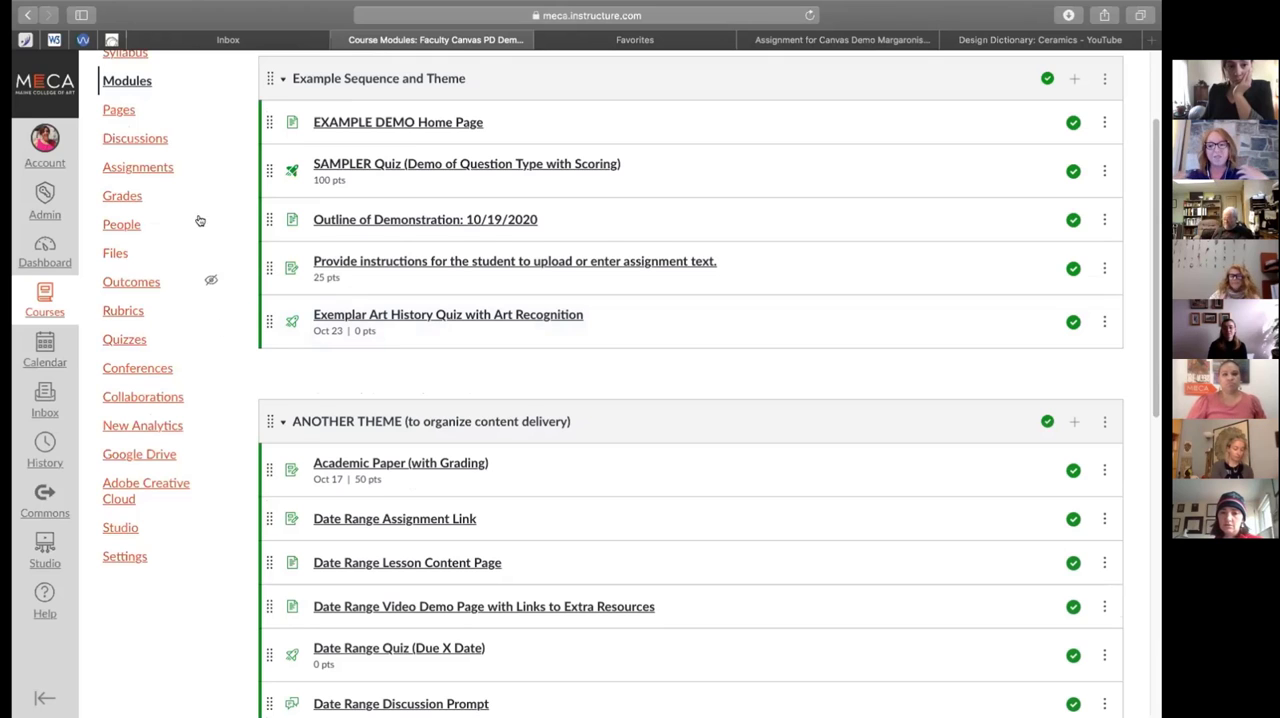
pyautogui.scroll(1, 174, 170)
pyautogui.scroll(3, 176, 176)
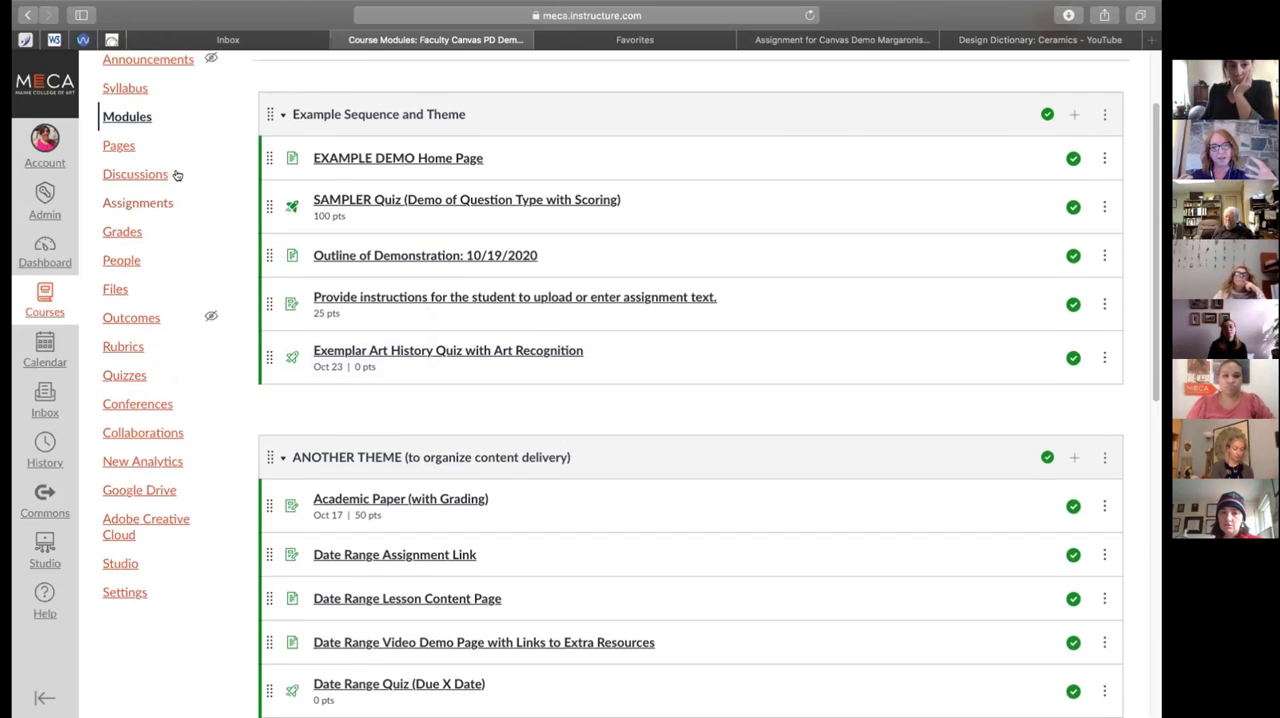
pyautogui.click(150, 201)
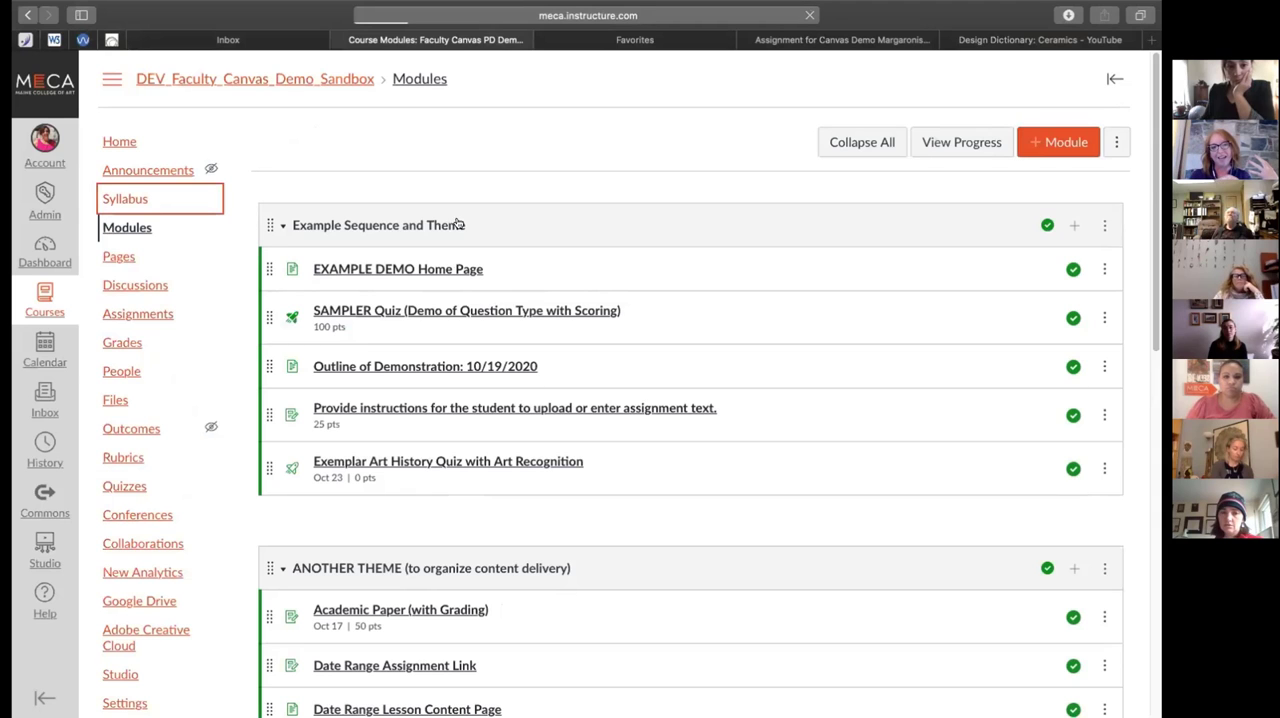
pyautogui.scroll(-10, 465, 343)
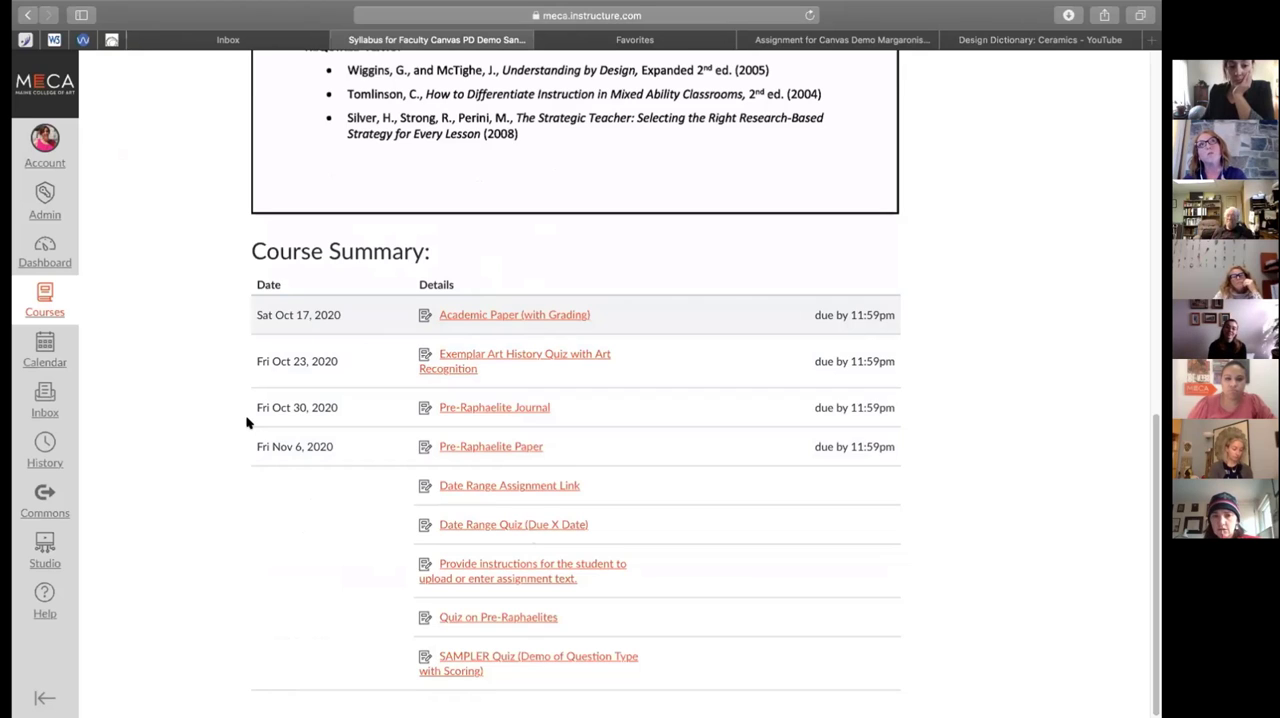
pyautogui.scroll(2, 247, 422)
pyautogui.scroll(10, 247, 422)
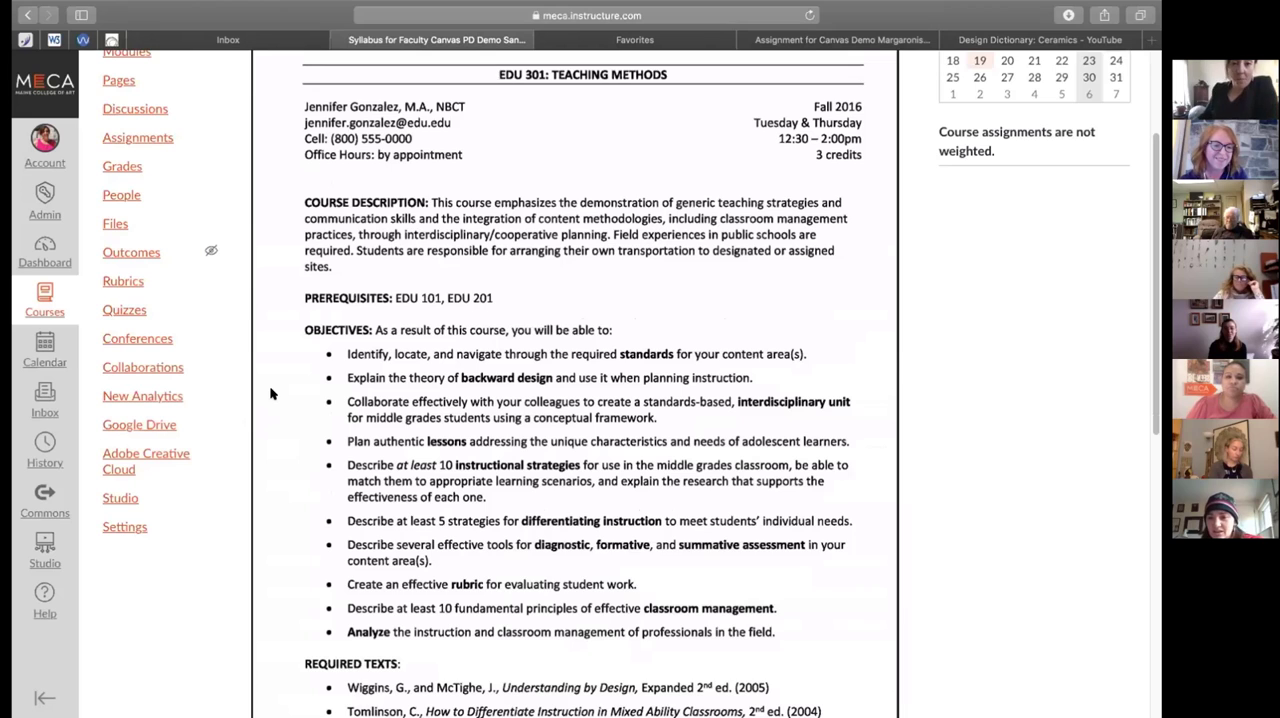
pyautogui.scroll(-6, 357, 424)
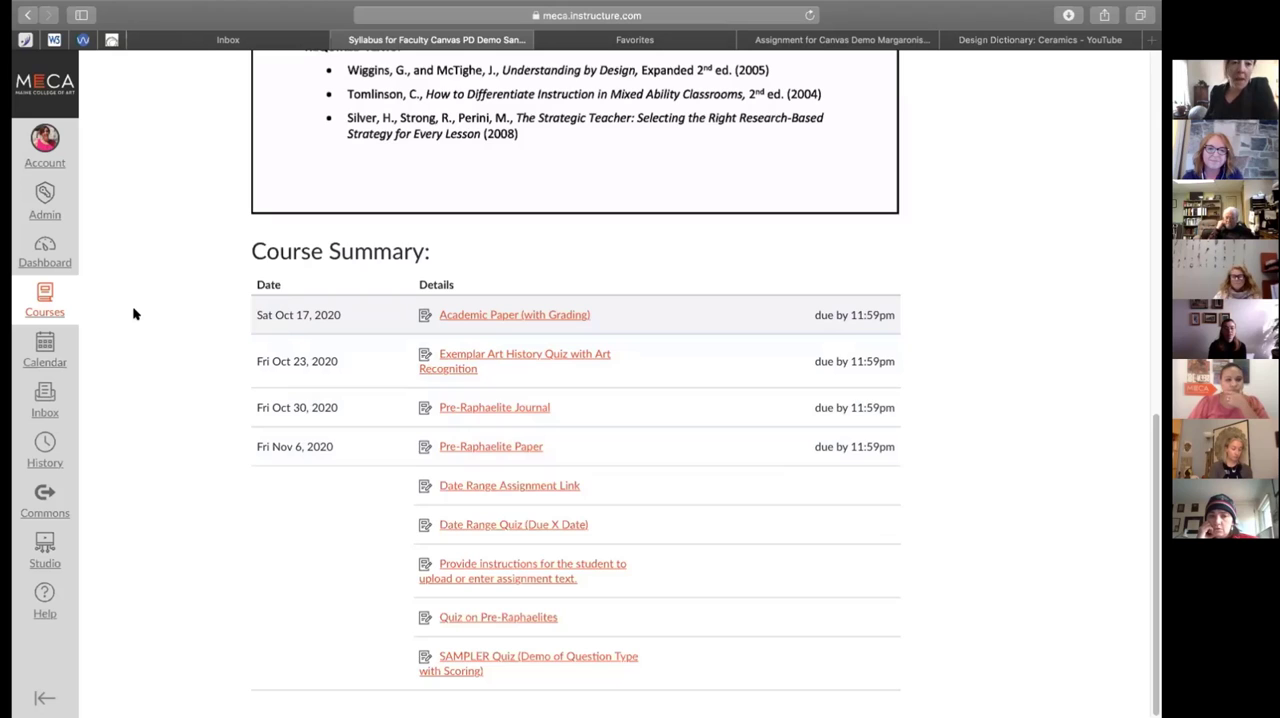
pyautogui.scroll(10, 133, 316)
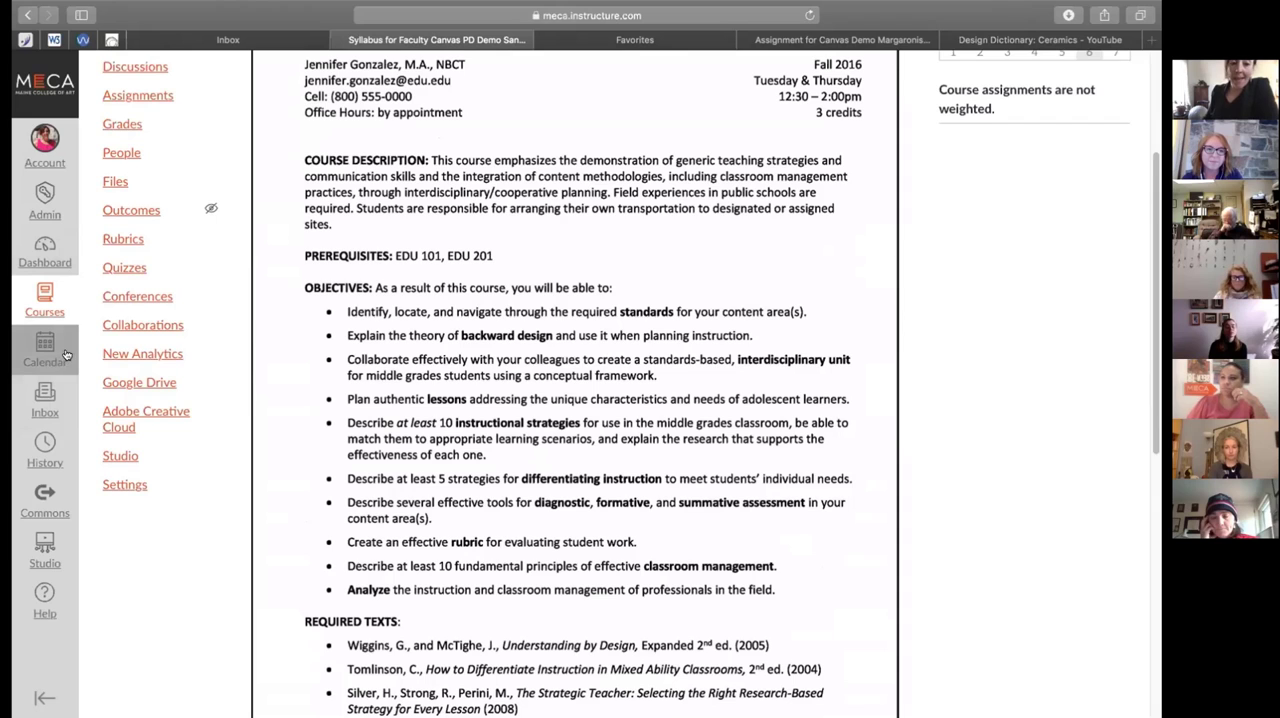
pyautogui.scroll(-1, 170, 283)
pyautogui.scroll(-5, 165, 275)
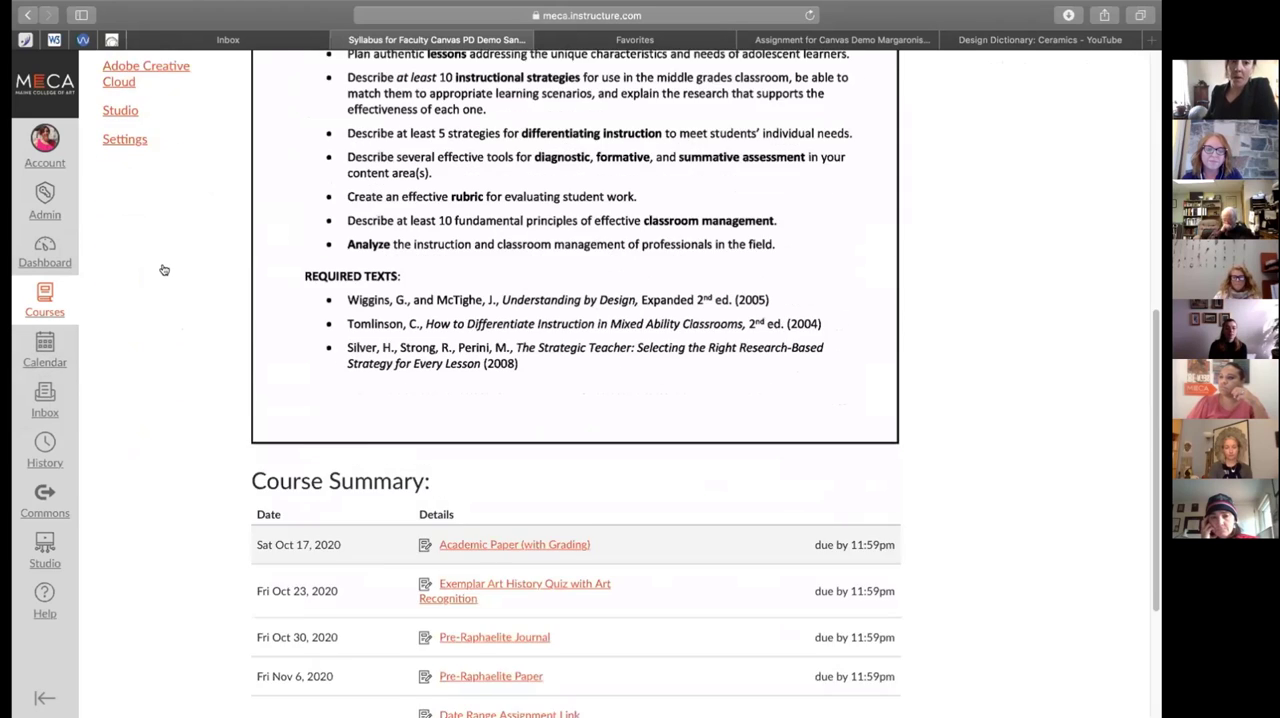
# Open the month calendar and show the Faculty Canvas PD Demo Sandbox calendar in it
pyautogui.scroll(10, 157, 211)
pyautogui.click(125, 141)
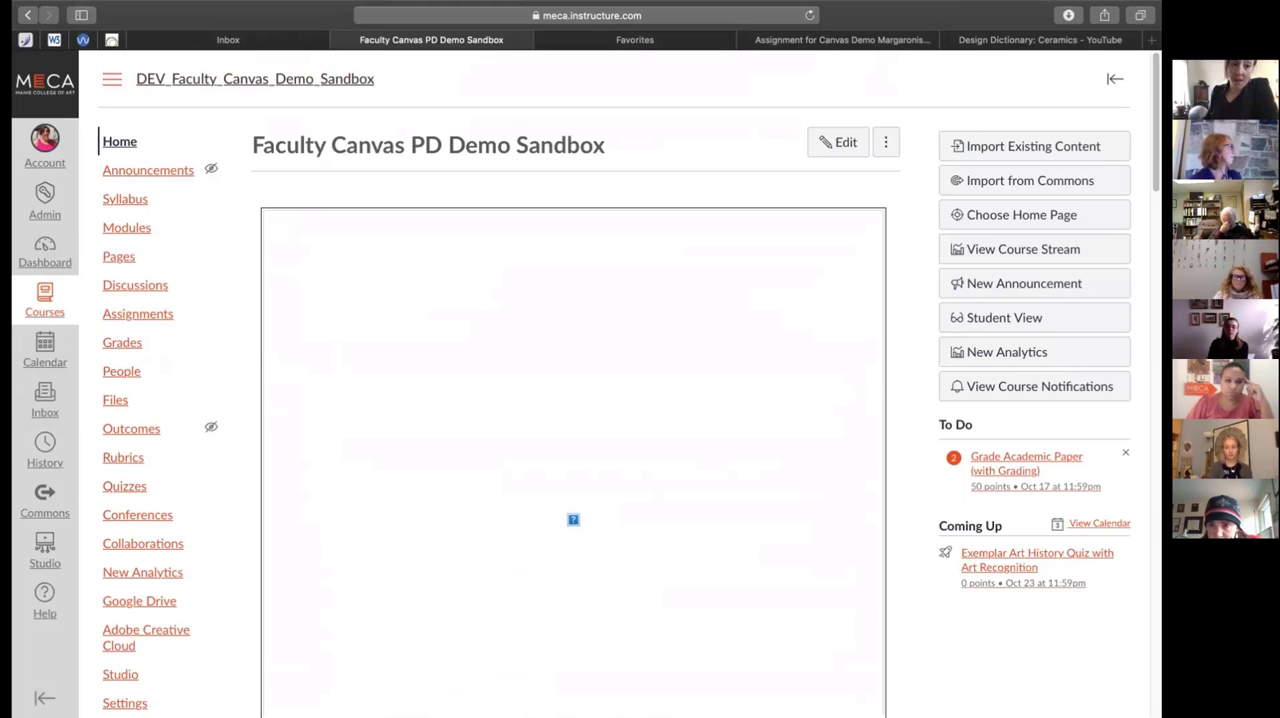
pyautogui.click(40, 362)
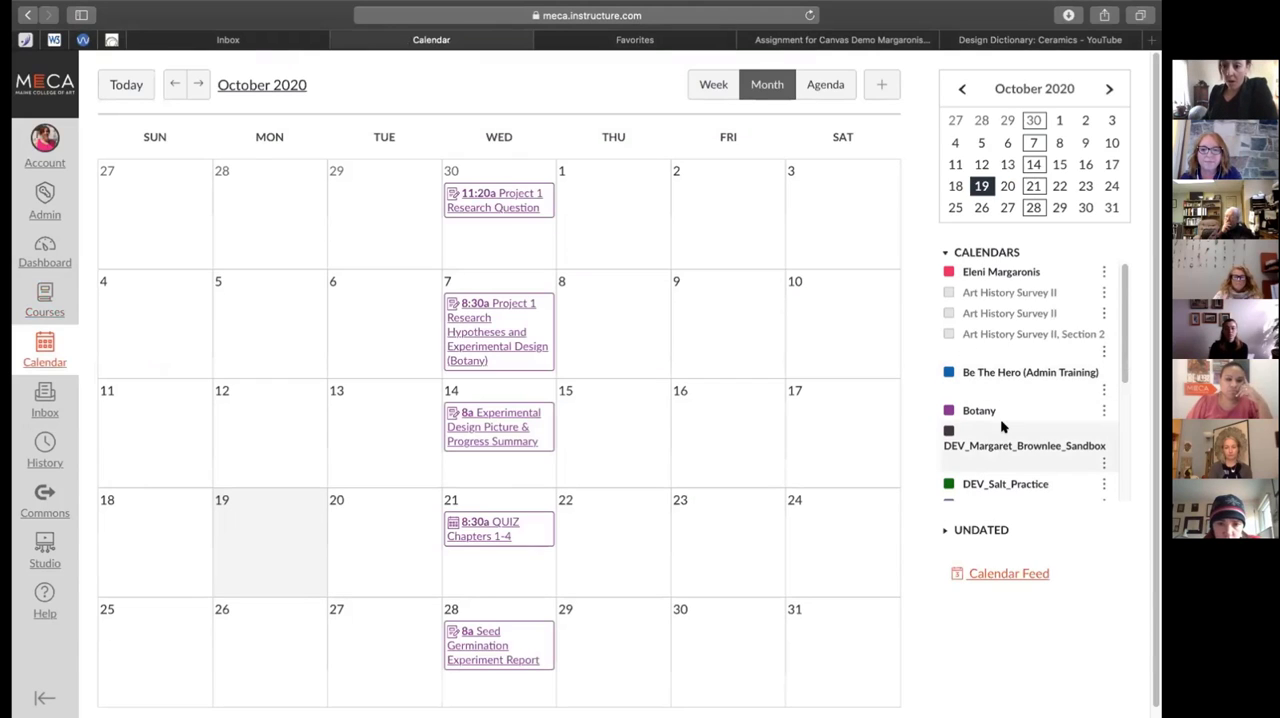
pyautogui.scroll(-4, 985, 410)
pyautogui.click(978, 370)
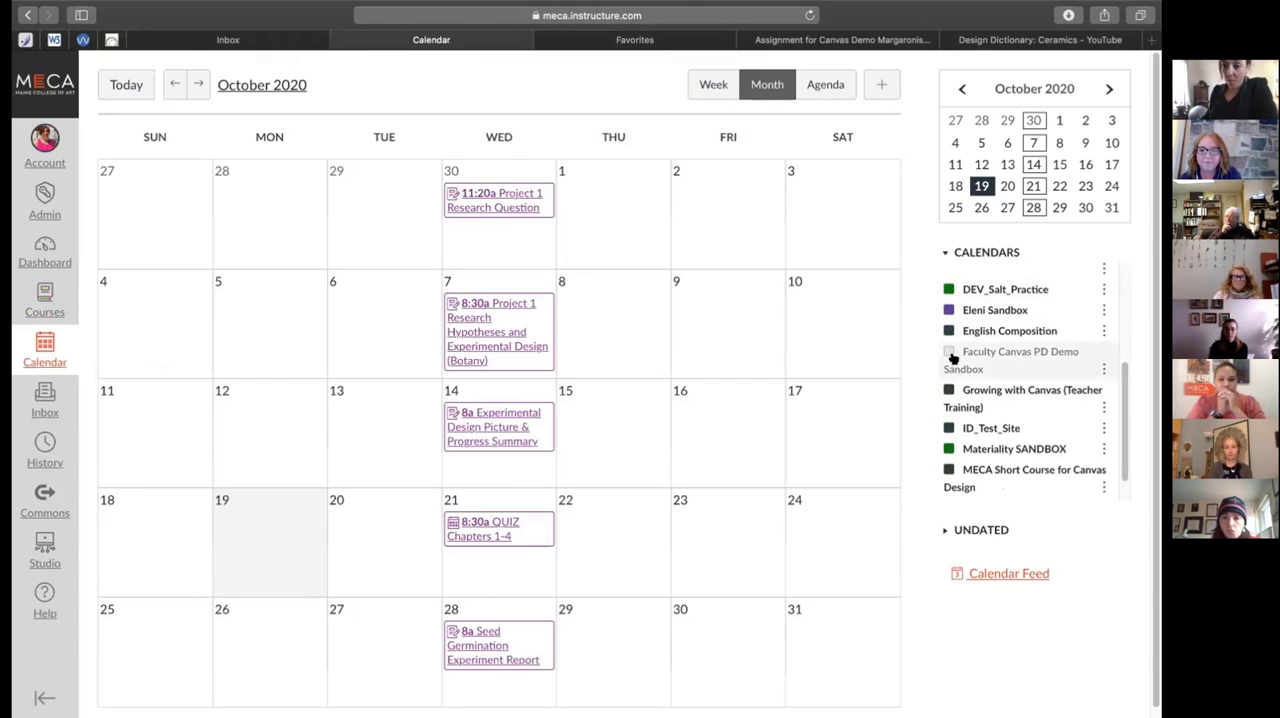
pyautogui.scroll(-1, 987, 372)
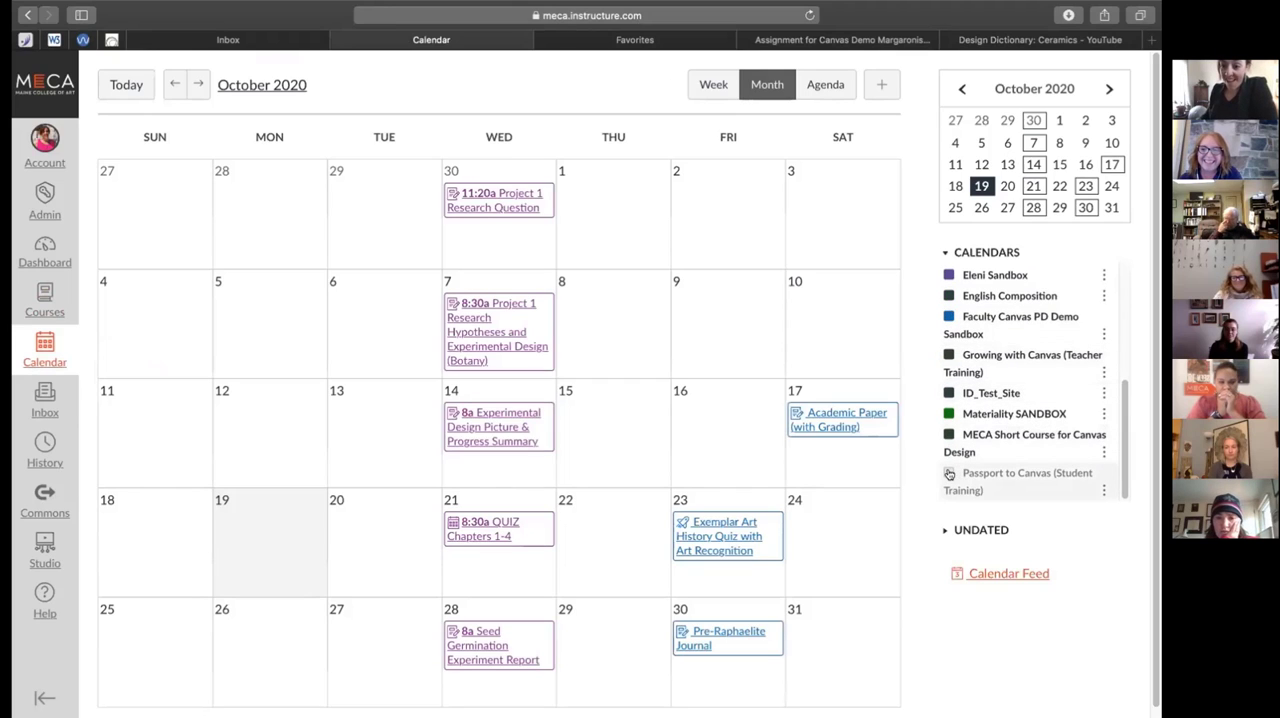
# Show the first Art History Survey II calendar as well and look through its October 2020 entries
pyautogui.scroll(5, 982, 400)
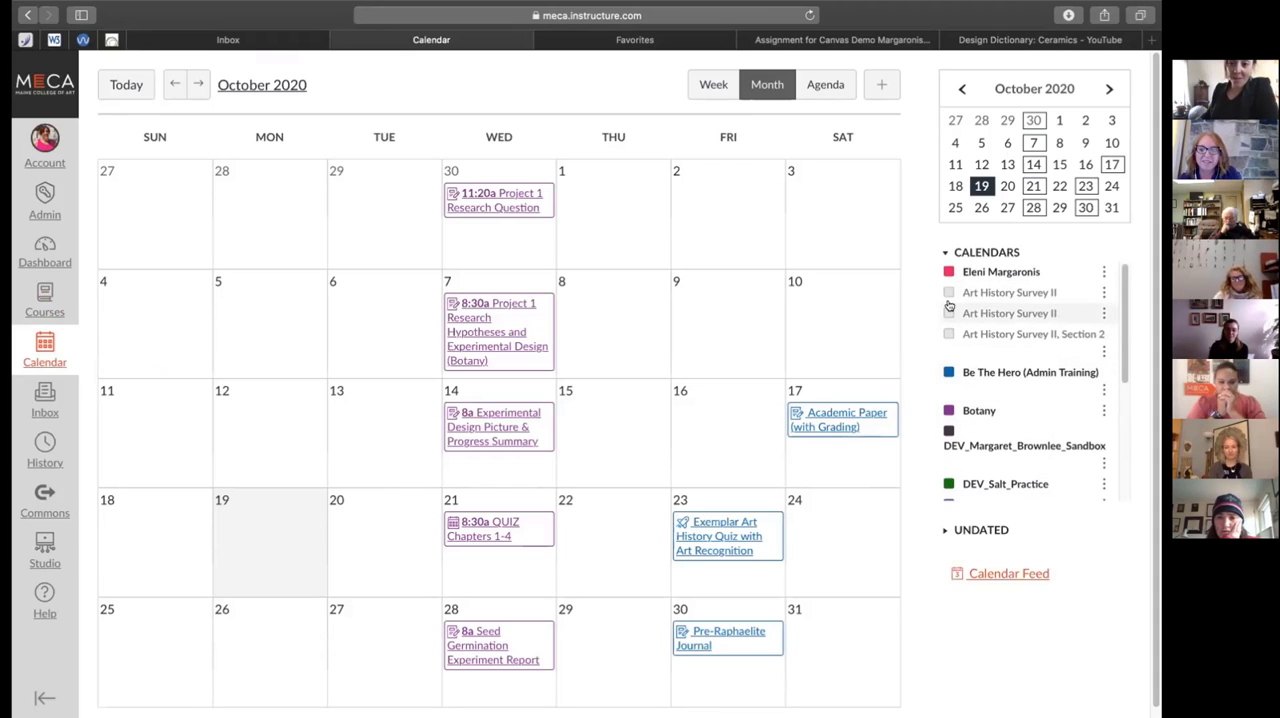
pyautogui.click(948, 292)
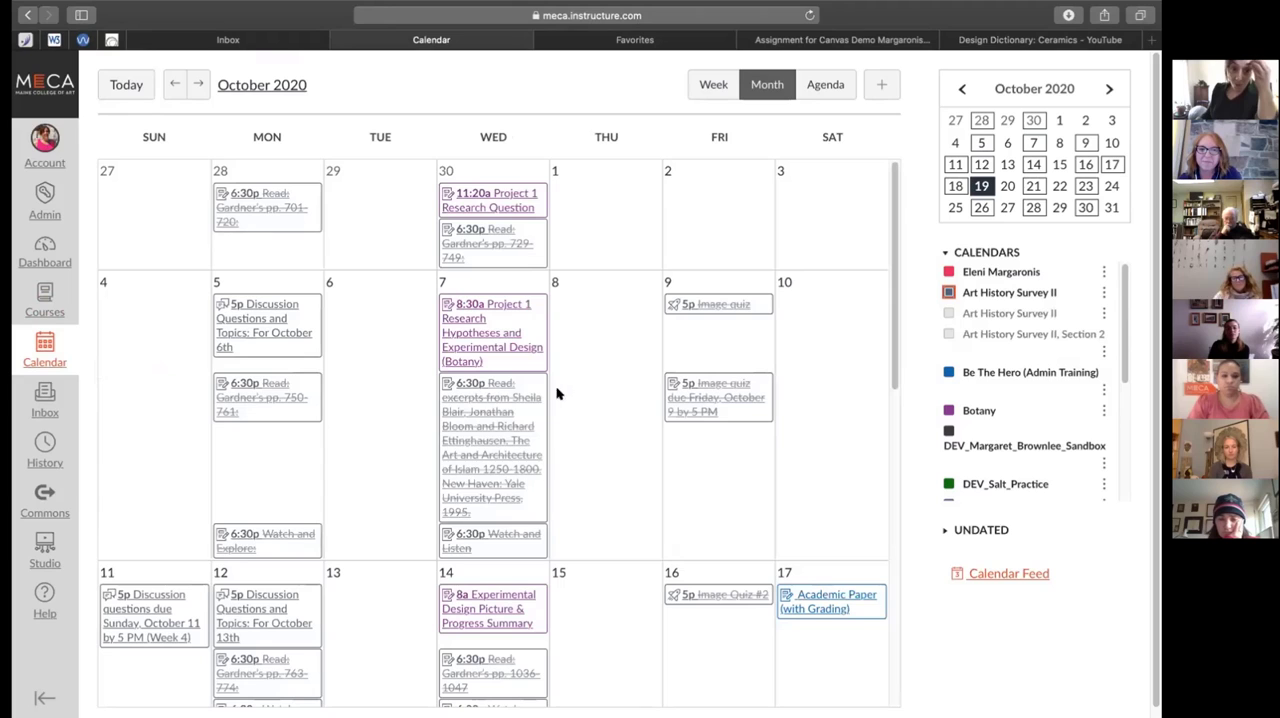
pyautogui.scroll(-4, 563, 396)
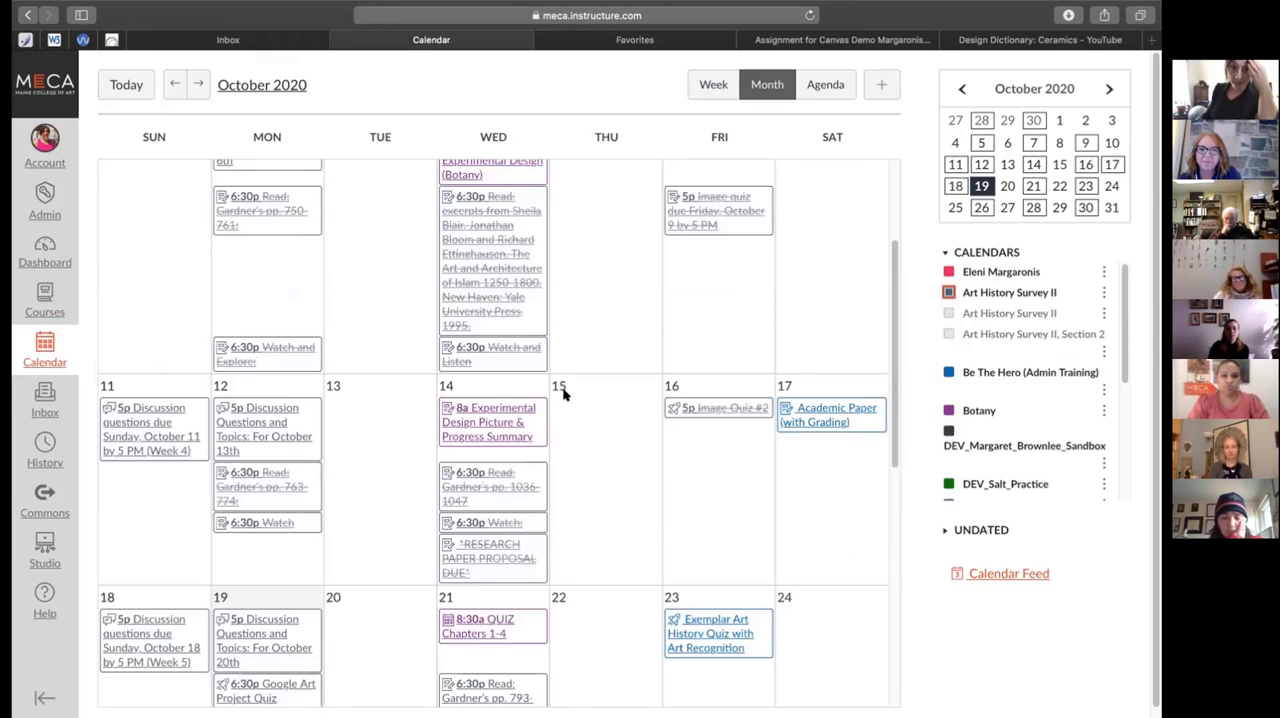
pyautogui.scroll(-4, 563, 396)
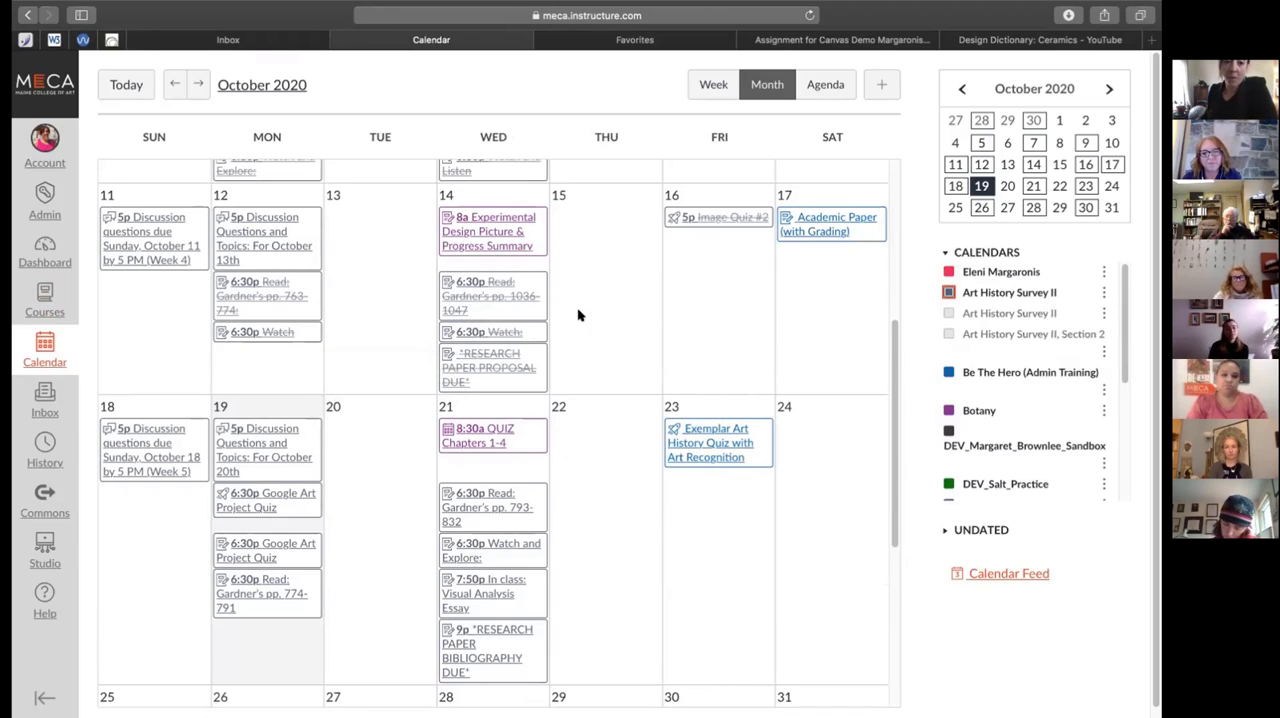
# Return to the Faculty Canvas PD Demo Sandbox course and look over its Discussions list
pyautogui.click(43, 300)
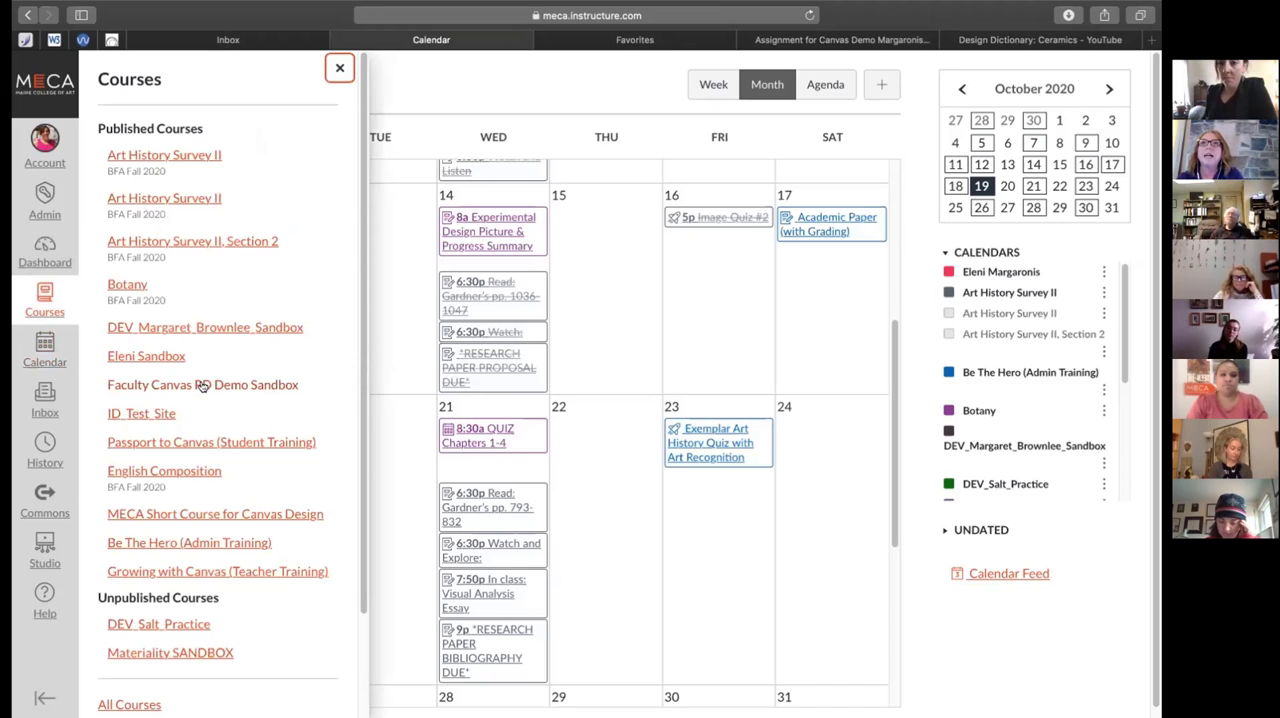
pyautogui.click(202, 386)
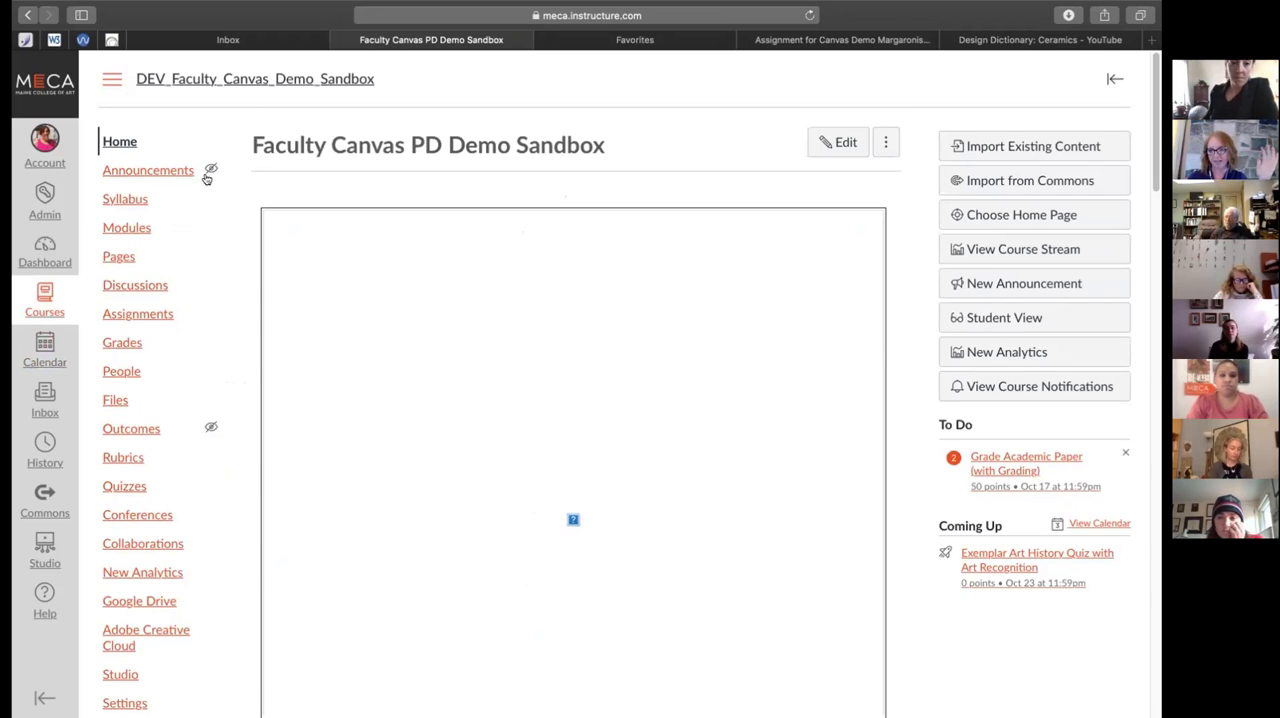
pyautogui.moveTo(388, 7)
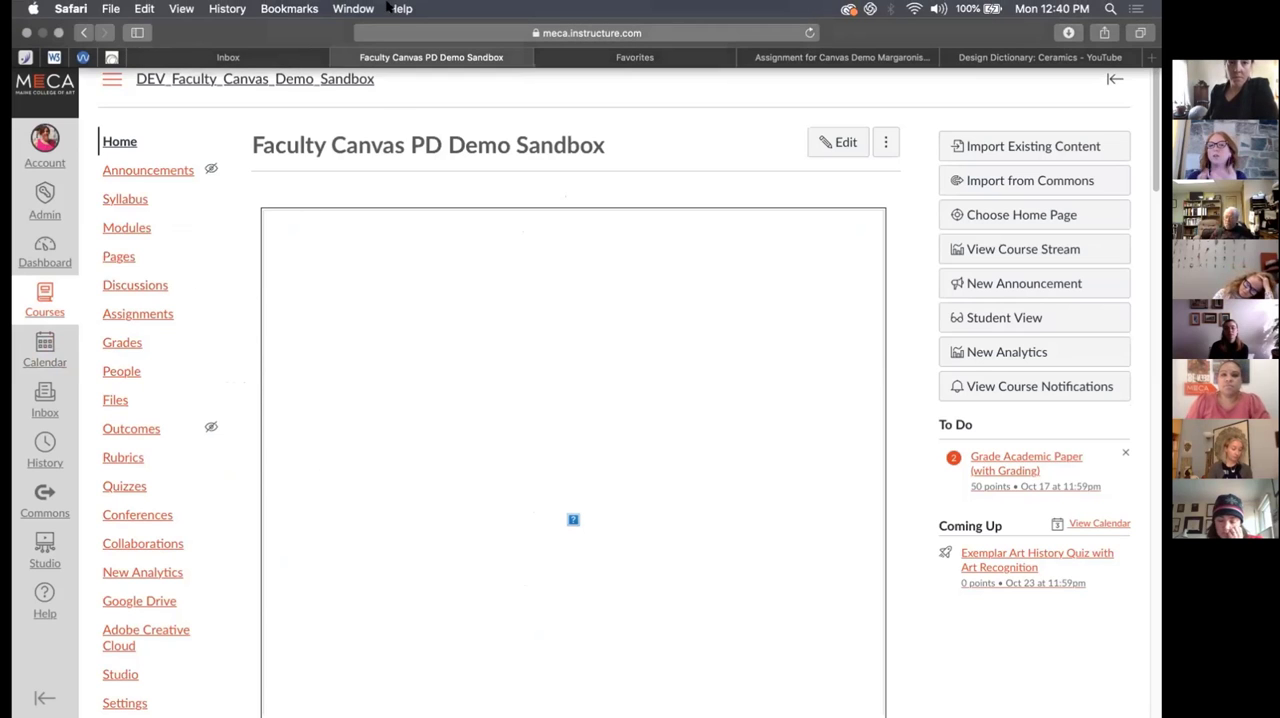
pyautogui.scroll(-3, 190, 250)
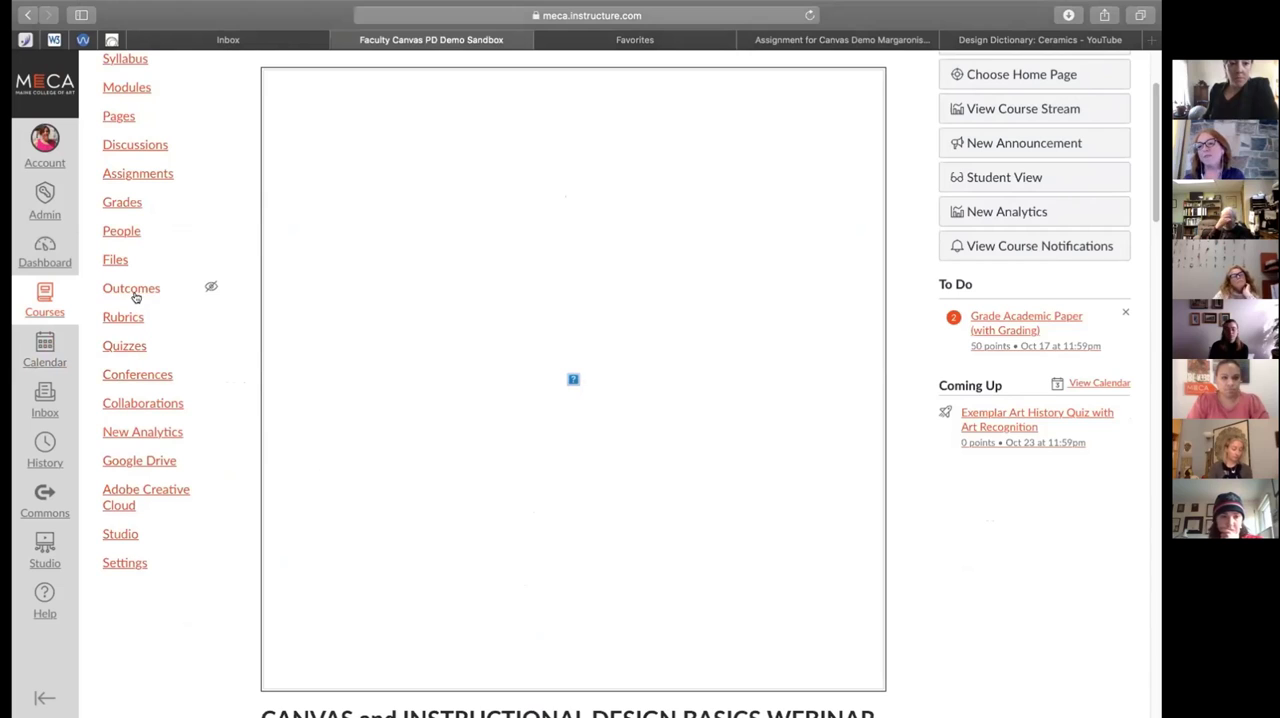
pyautogui.click(143, 148)
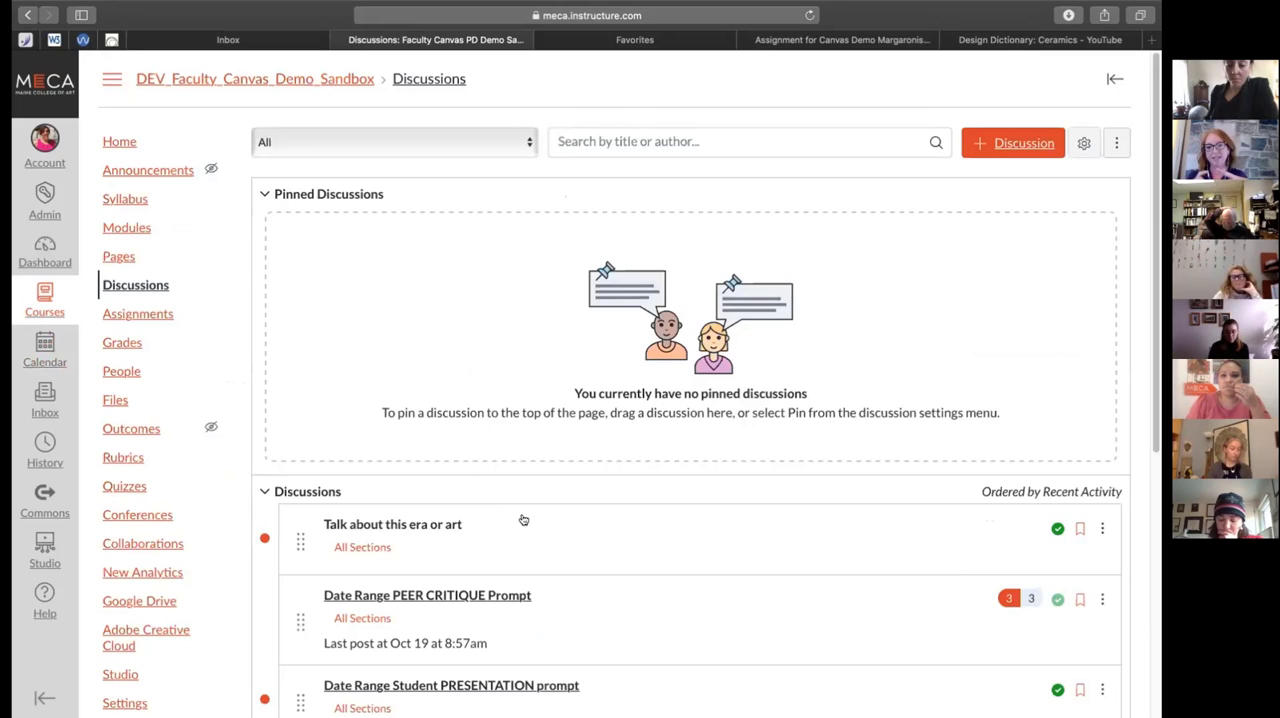
pyautogui.scroll(-1, 523, 520)
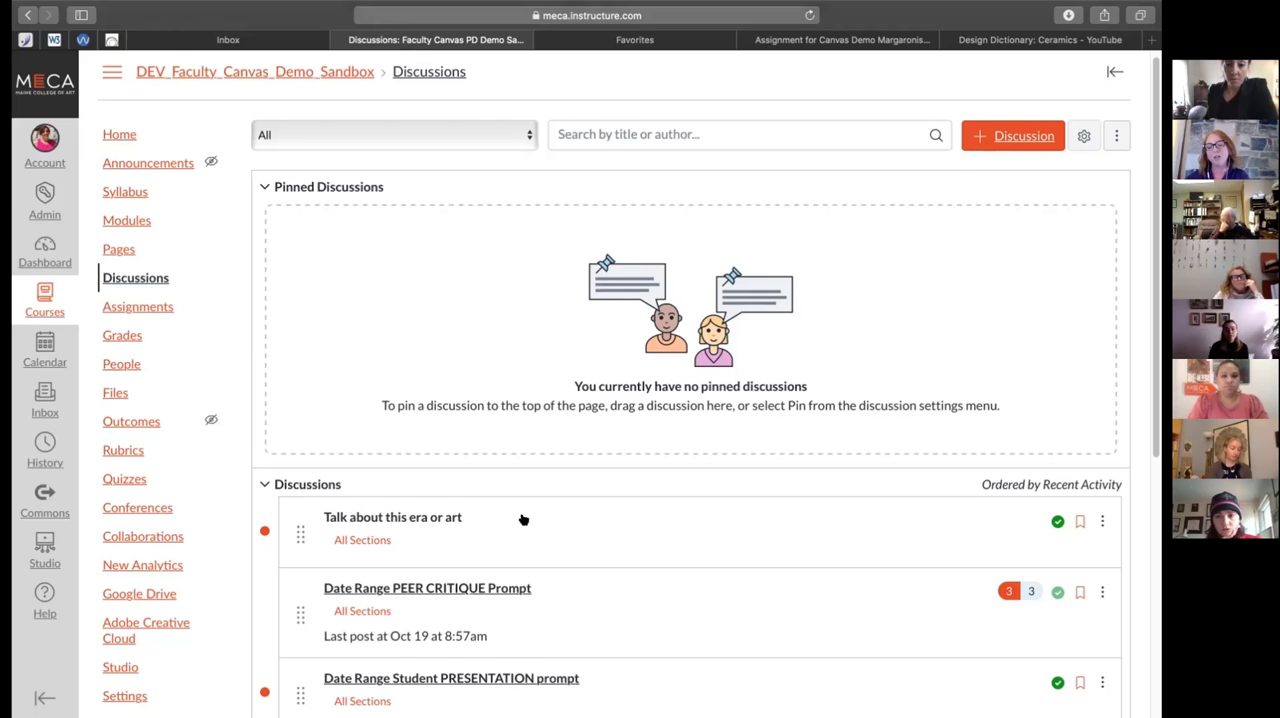
pyautogui.scroll(-1, 522, 519)
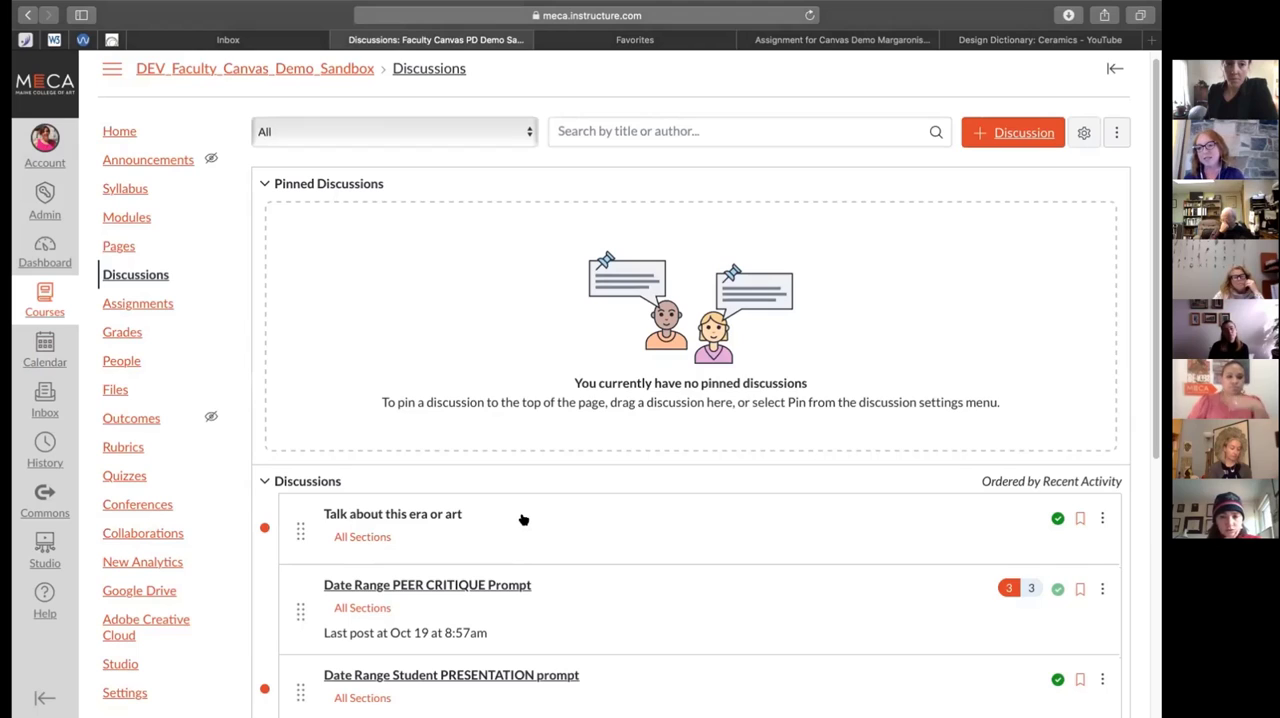
# Try locking the Example Sequence and Theme module until Oct 31, 2020 in its settings, and close them without updating the module
pyautogui.click(143, 216)
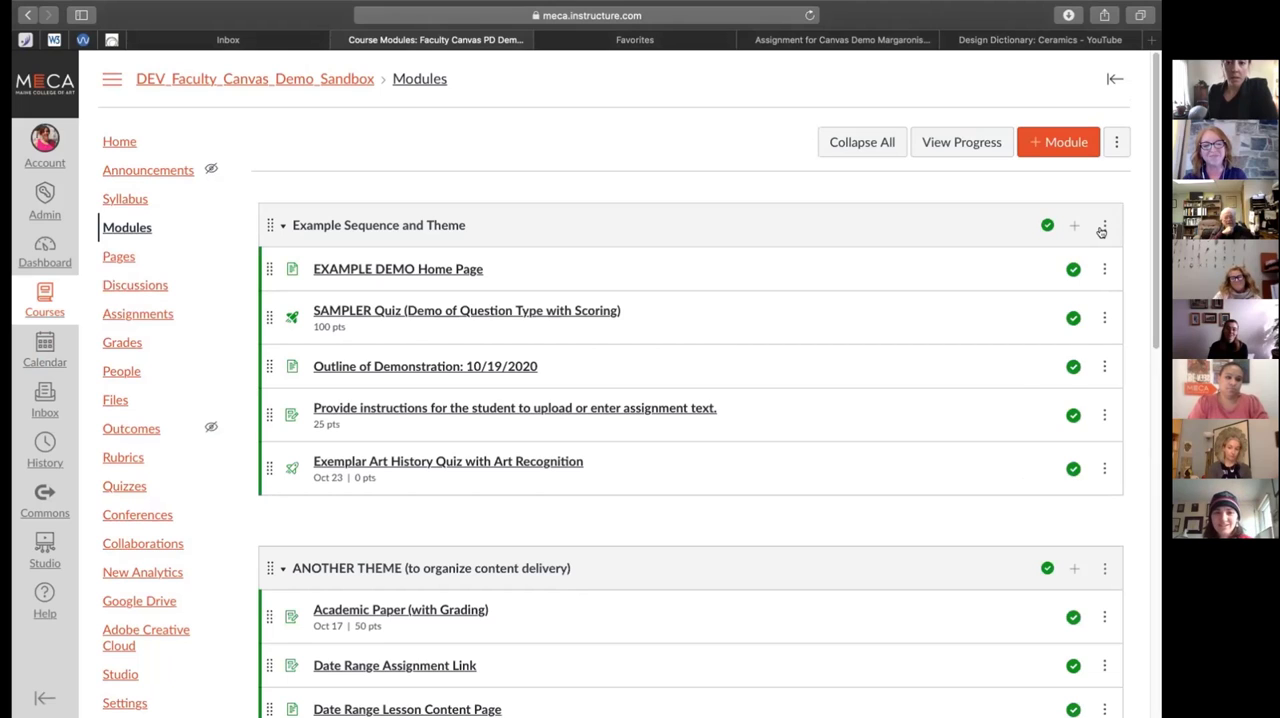
pyautogui.click(1103, 228)
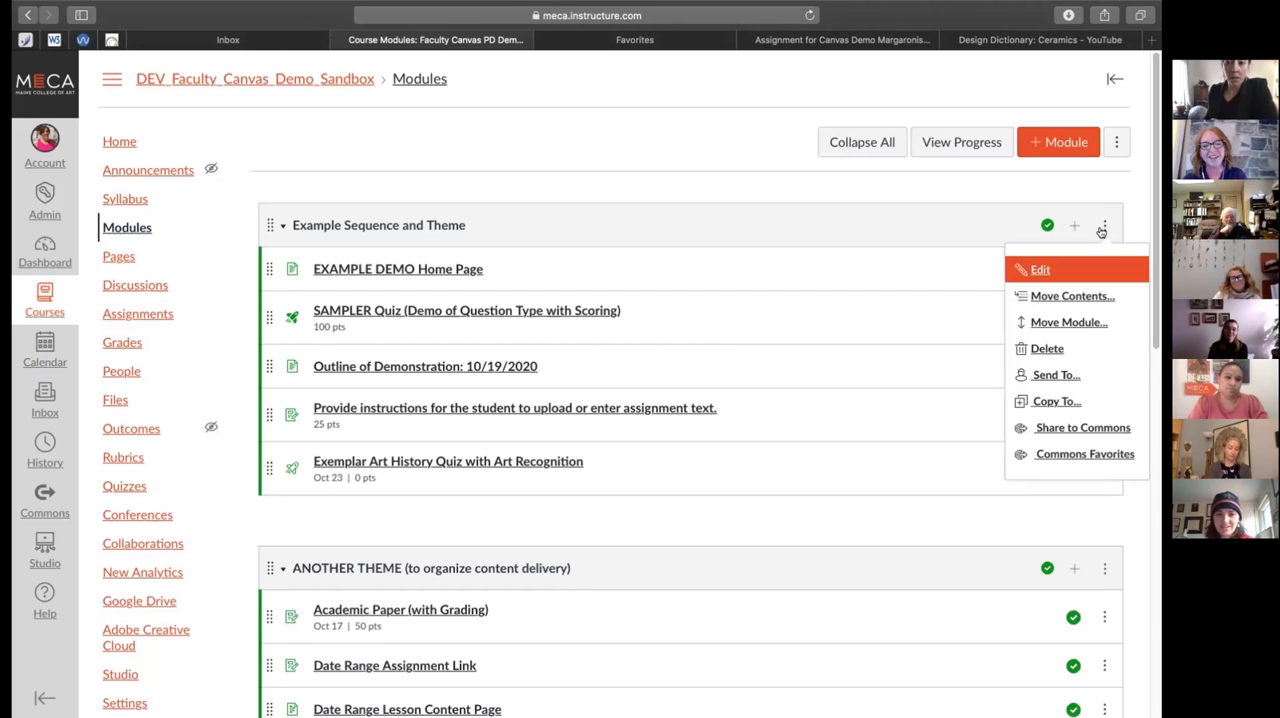
pyautogui.click(1038, 271)
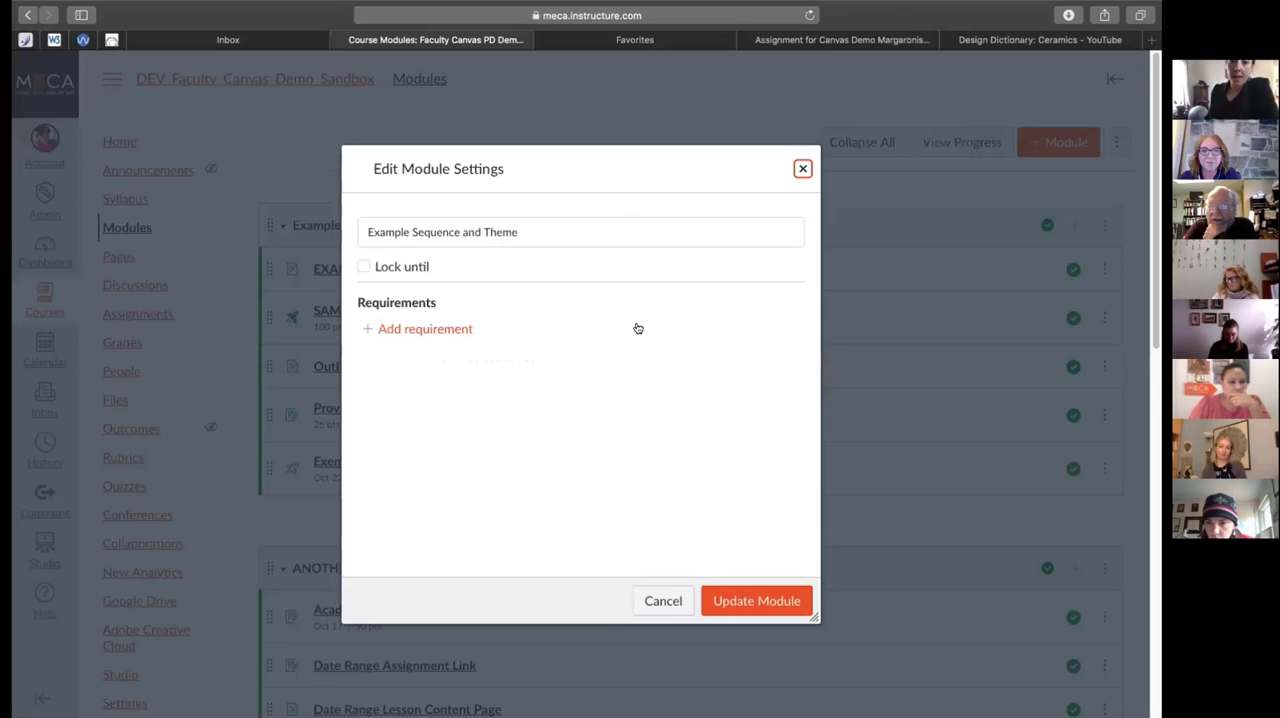
pyautogui.click(387, 266)
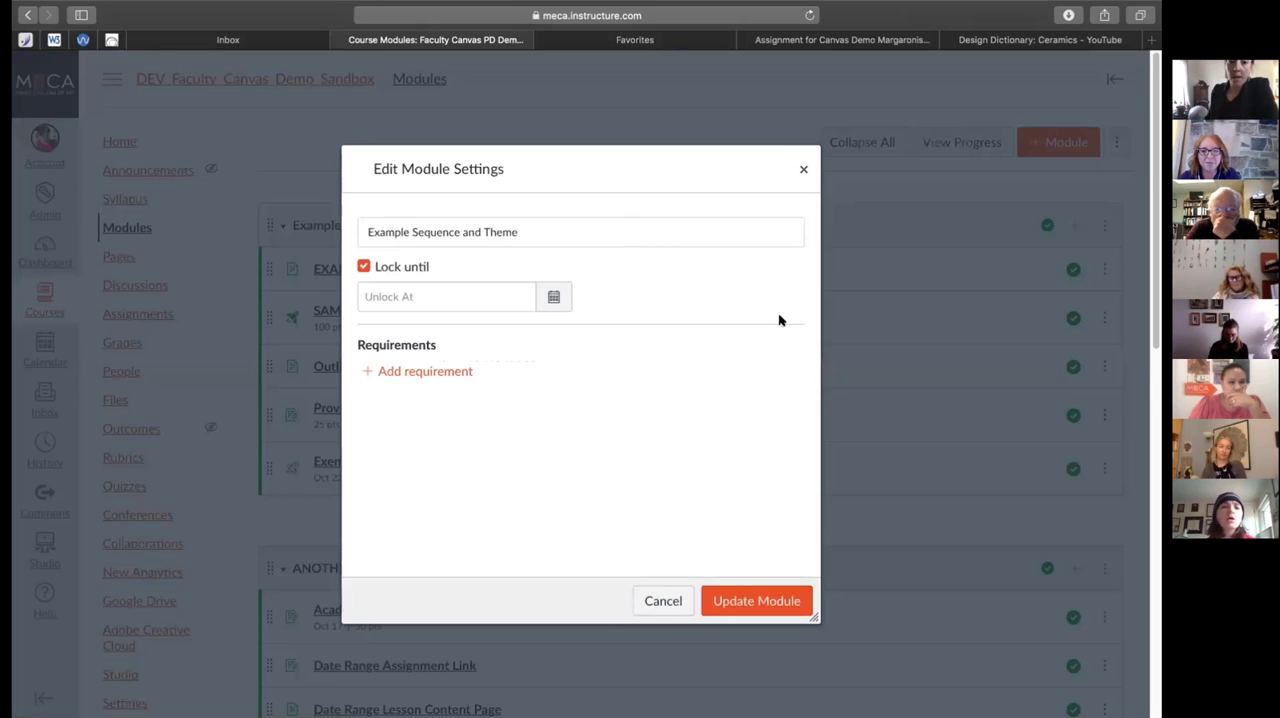
pyautogui.click(553, 298)
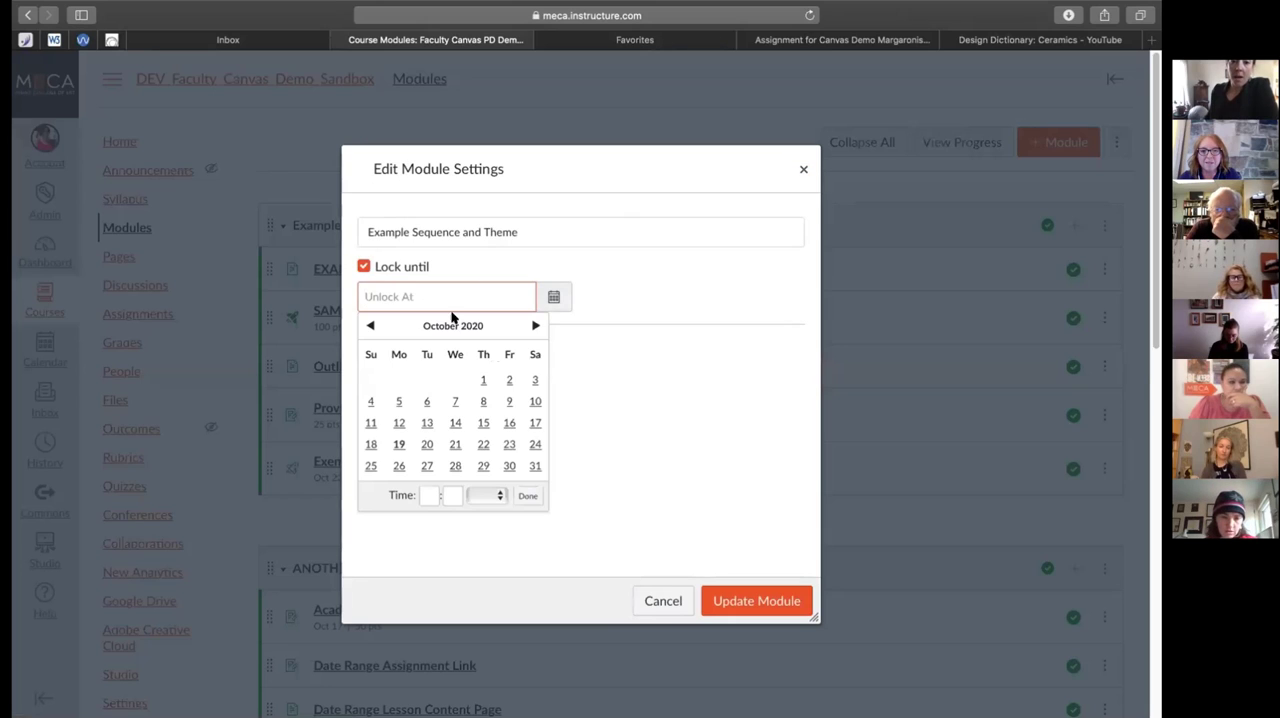
pyautogui.click(535, 466)
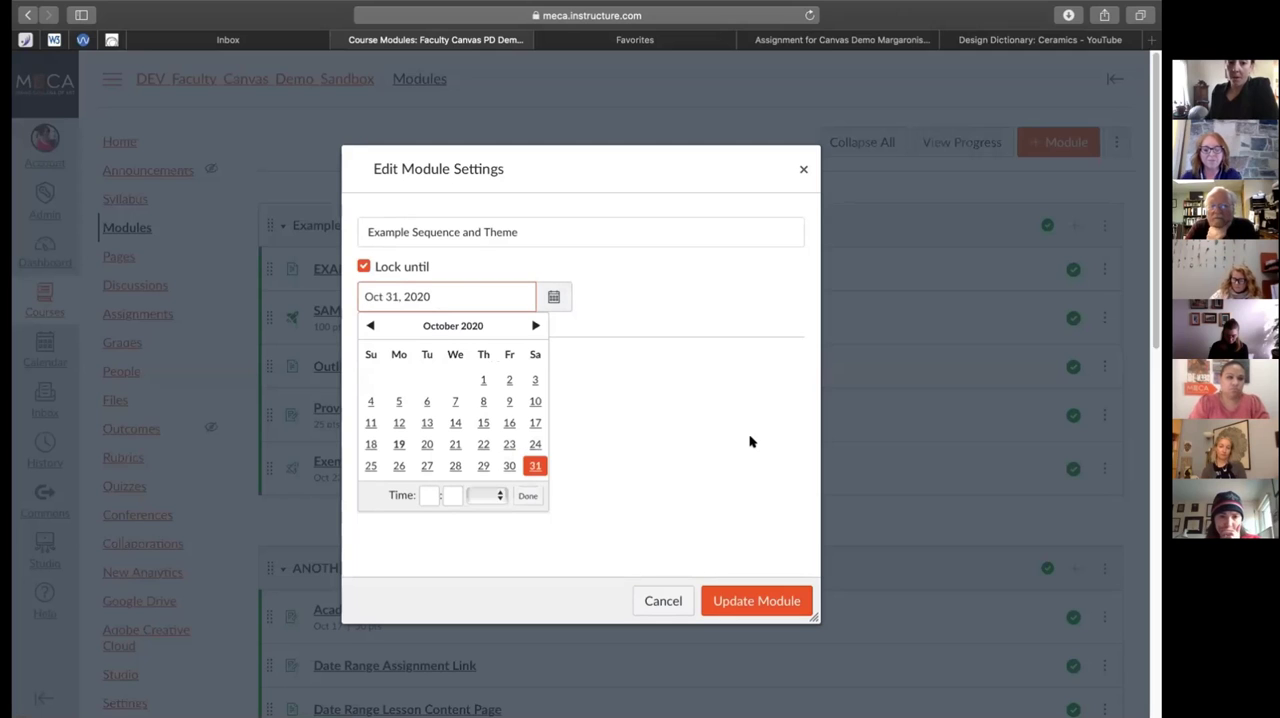
pyautogui.scroll(-2, 734, 420)
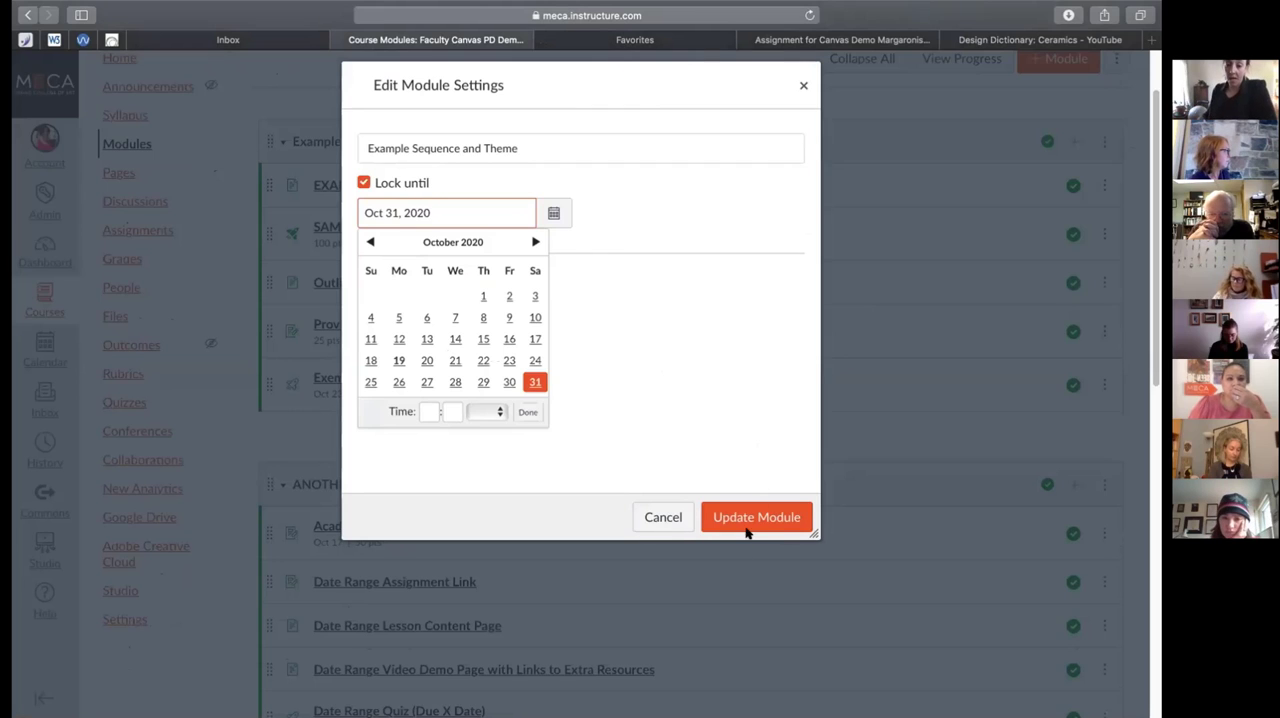
pyautogui.click(802, 86)
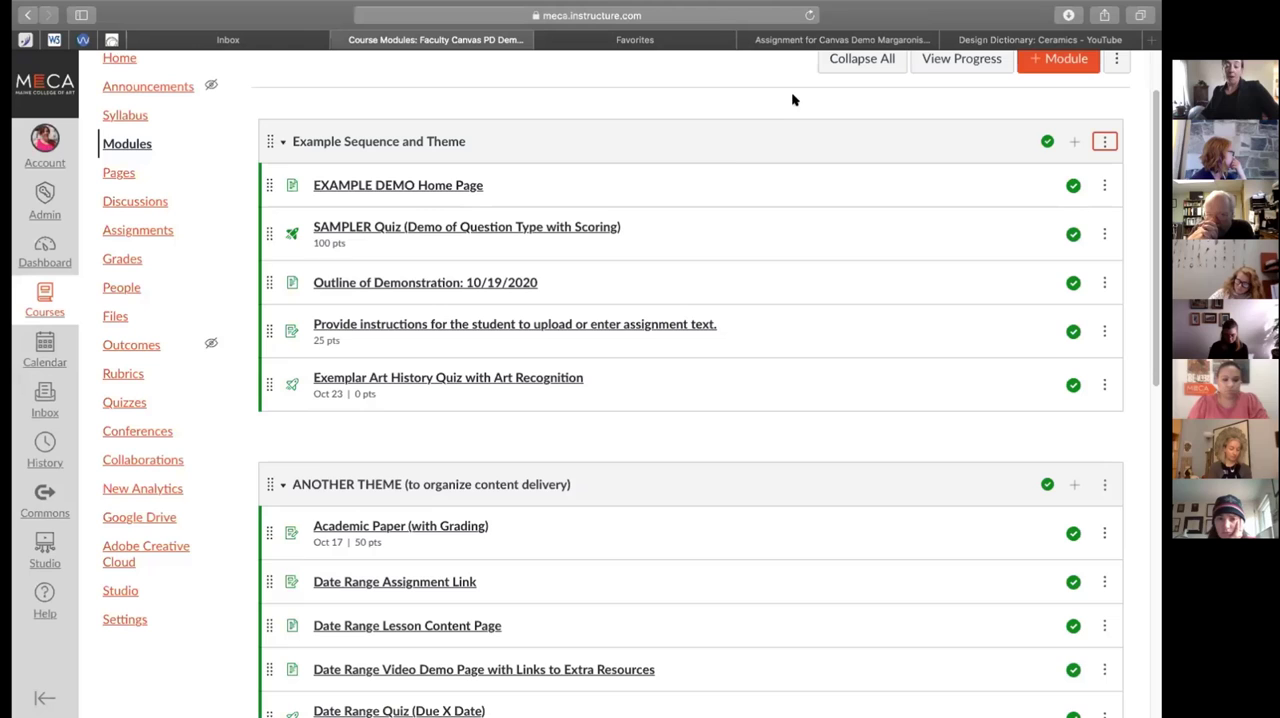
# Open the EXAMPLE DEMO Home Page for editing, look over its content and page options, and cancel the edit
pyautogui.click(472, 184)
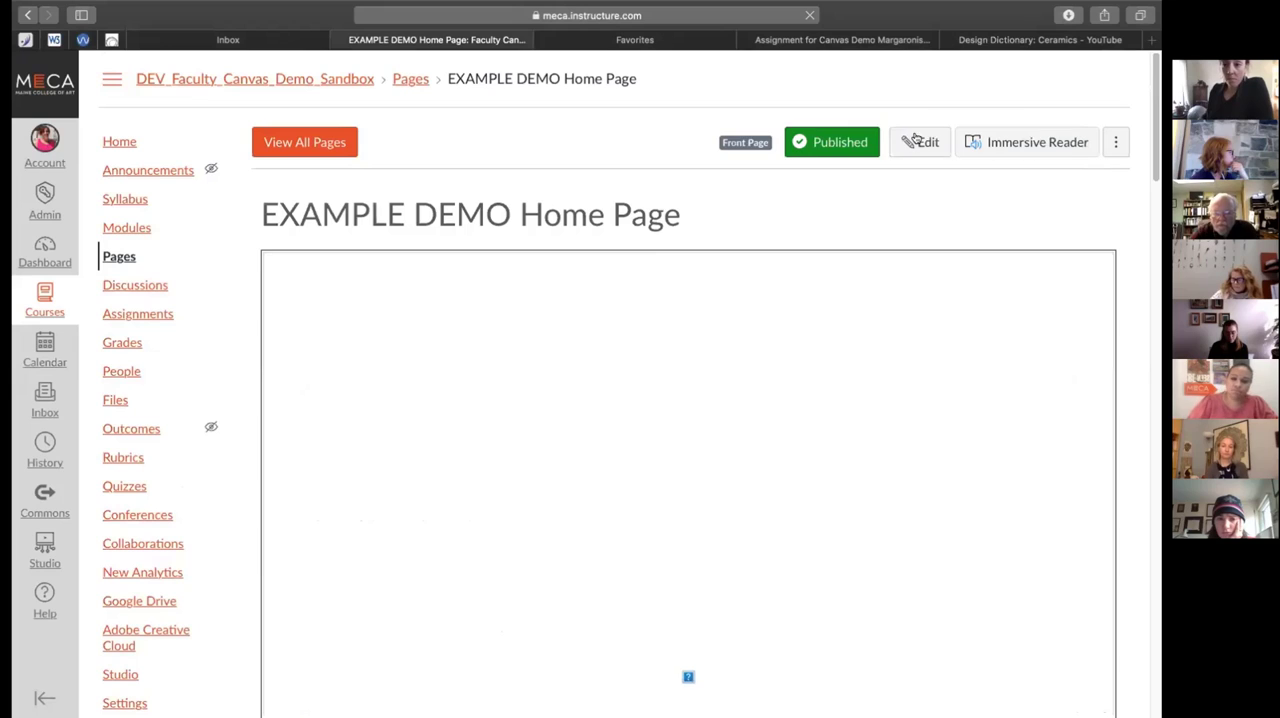
pyautogui.click(926, 142)
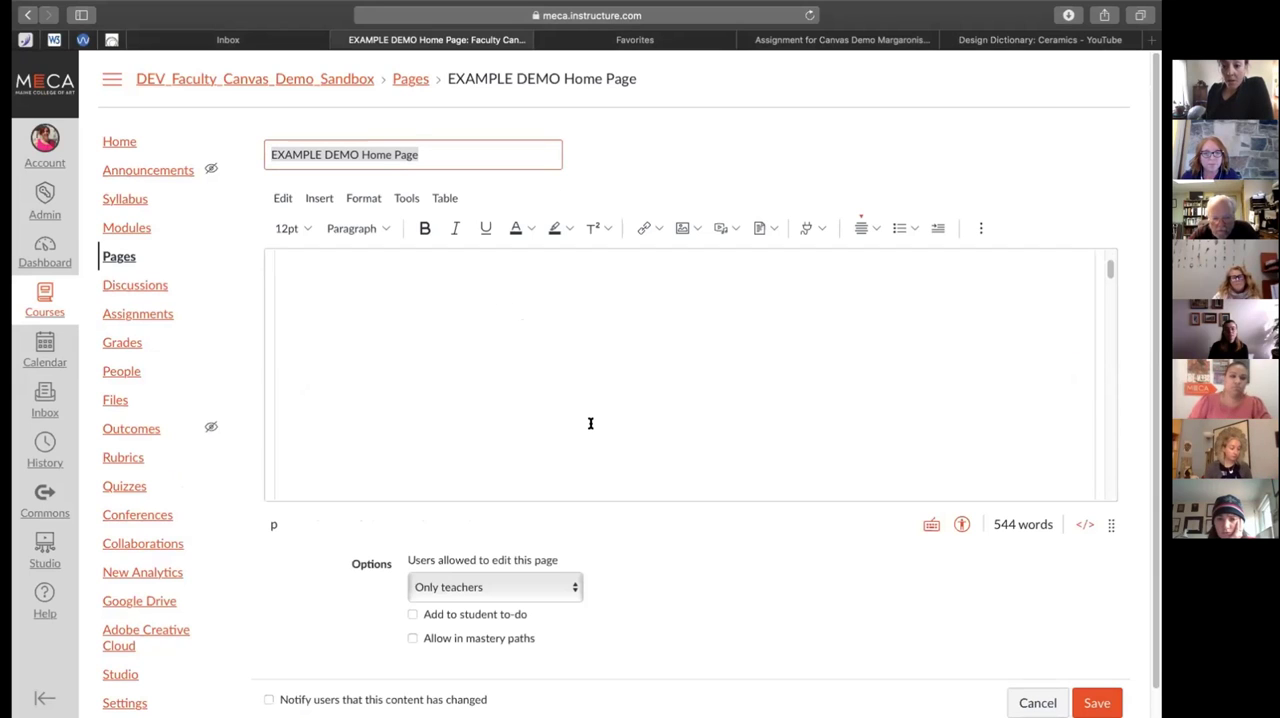
pyautogui.scroll(-1, 680, 512)
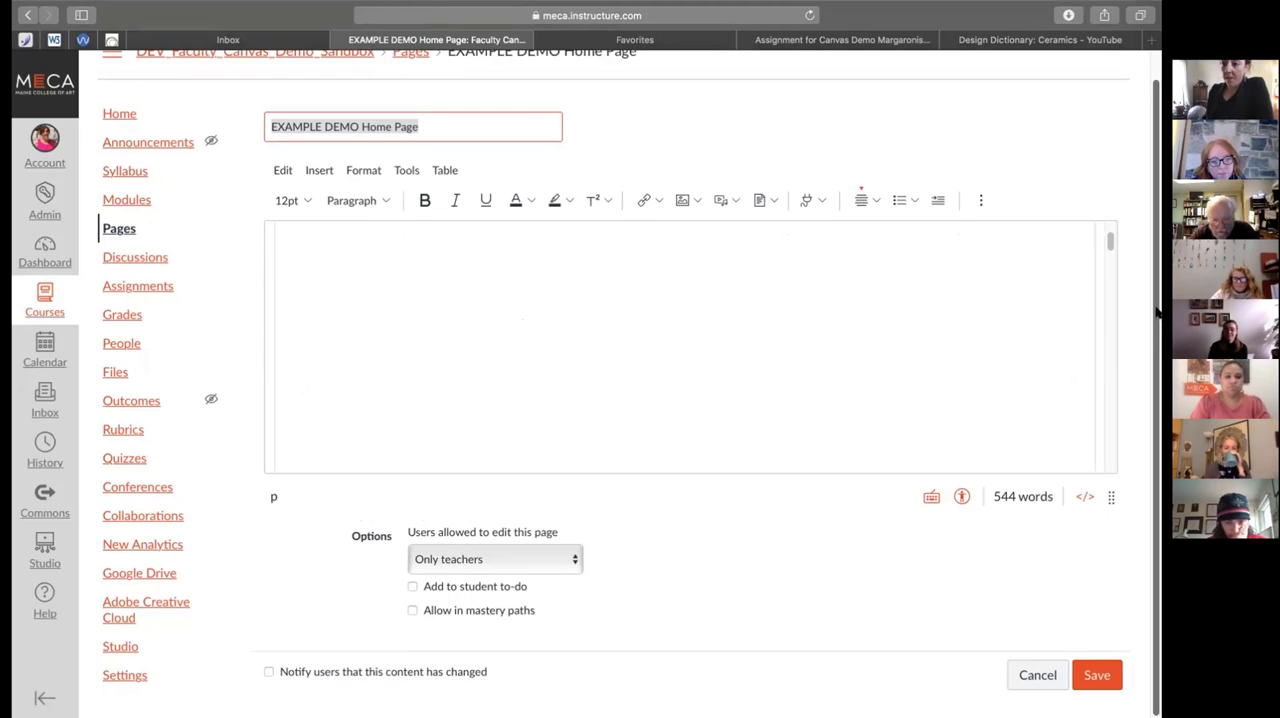
pyautogui.scroll(-3, 617, 420)
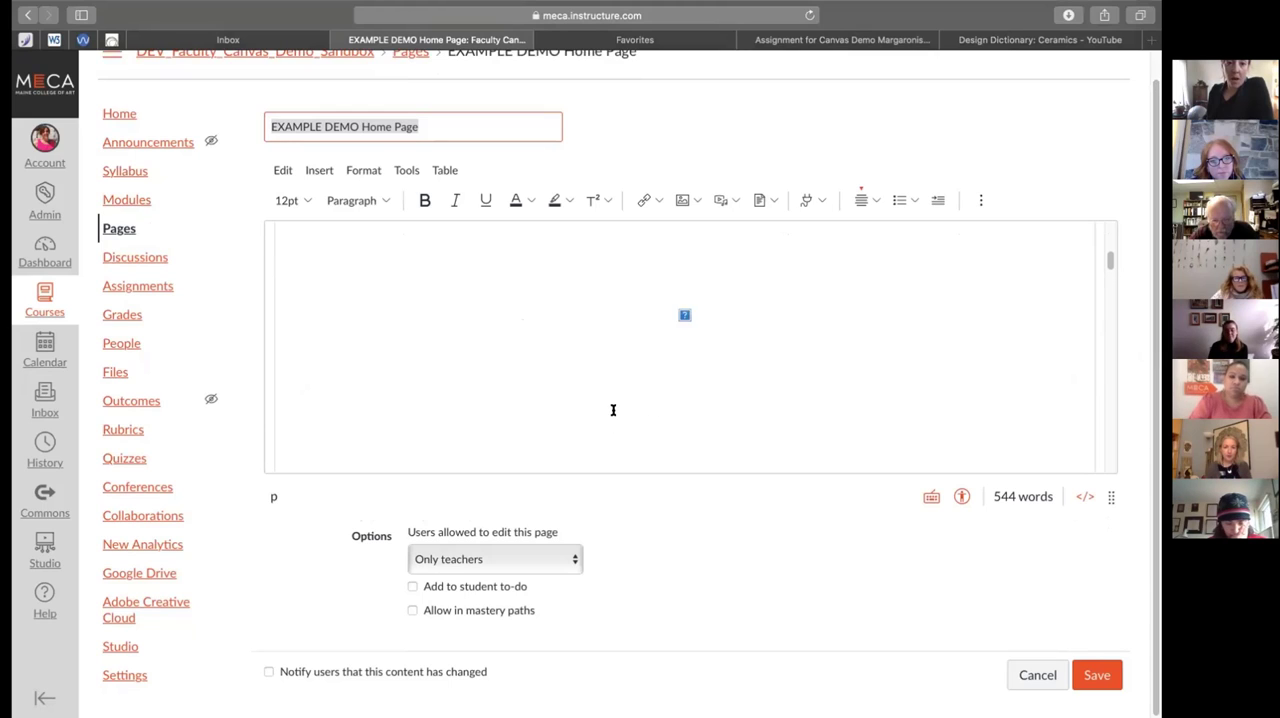
pyautogui.click(618, 497)
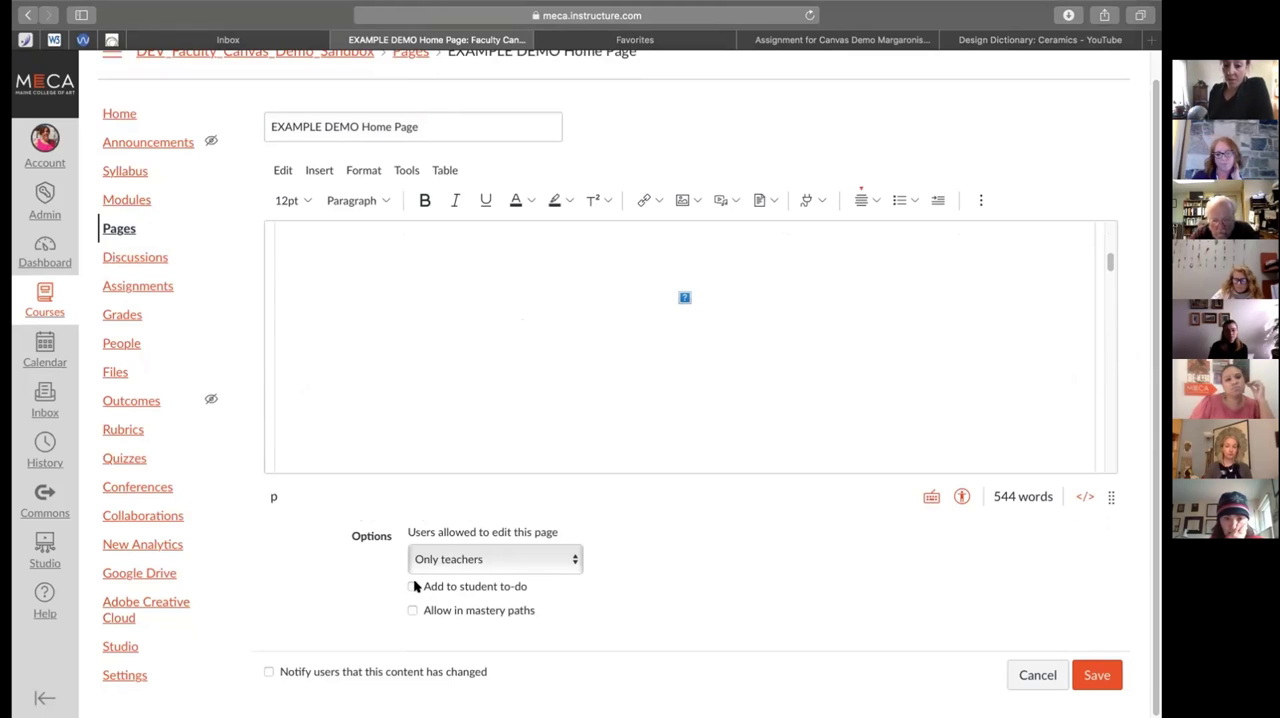
pyautogui.click(1037, 676)
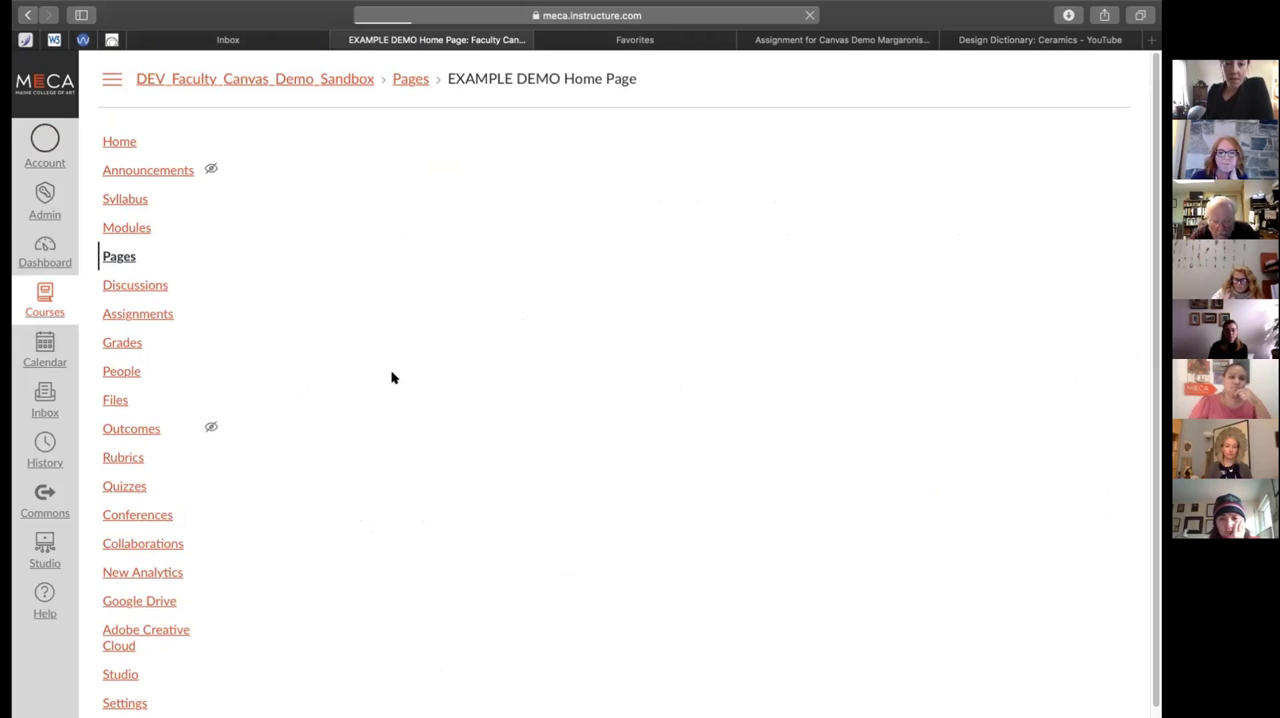
# Open the Outline of Demonstration: 10/19/2020 page from the course modules and read through its outline and agenda
pyautogui.click(120, 229)
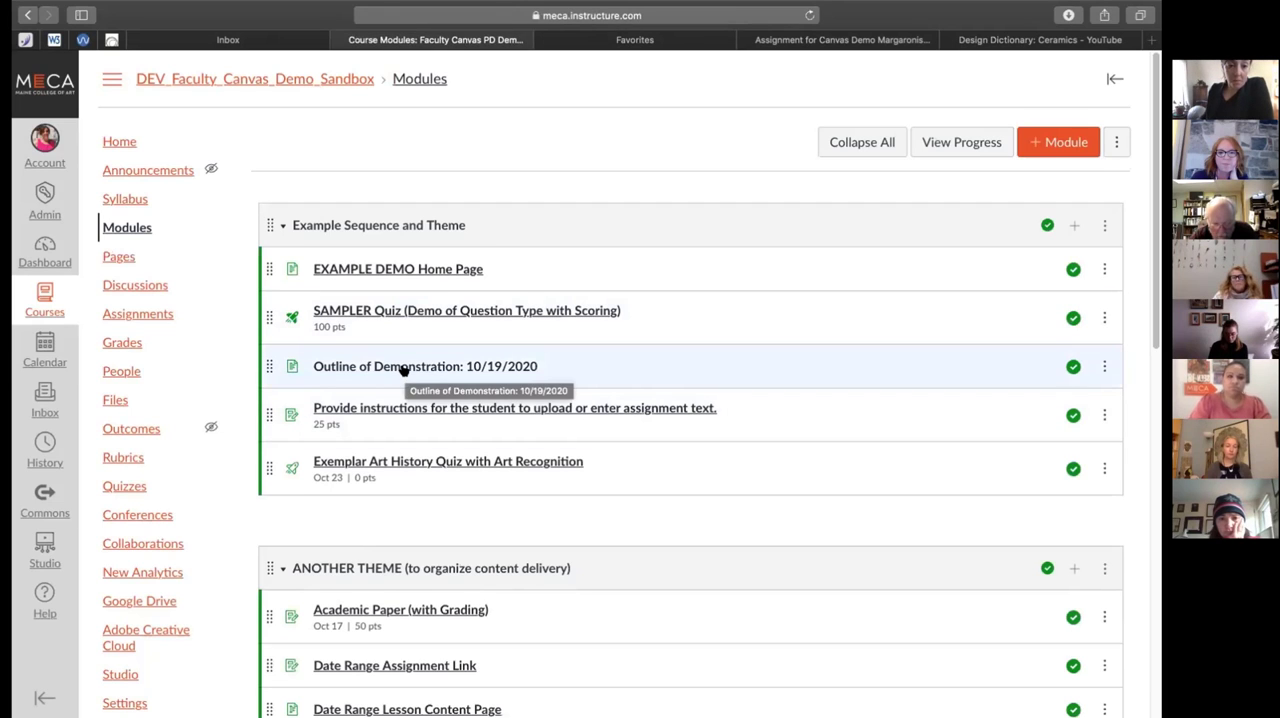
pyautogui.click(403, 368)
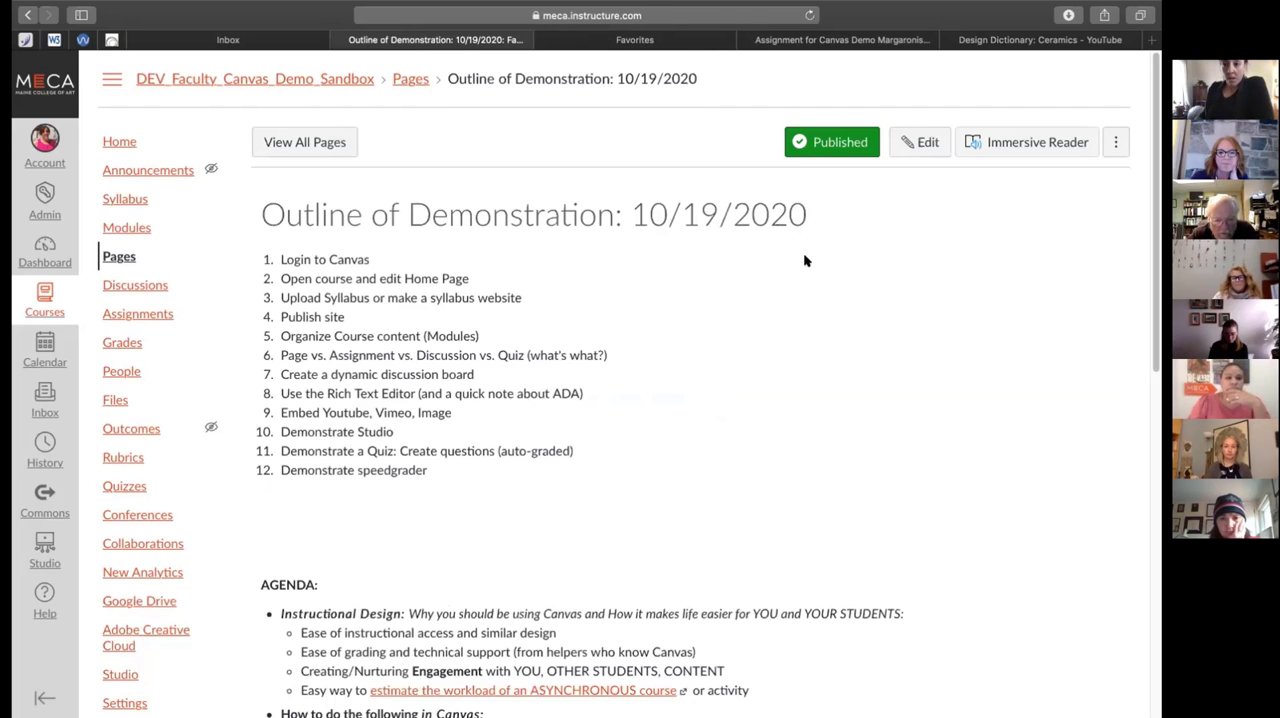
pyautogui.scroll(-5, 795, 300)
pyautogui.scroll(-5, 794, 300)
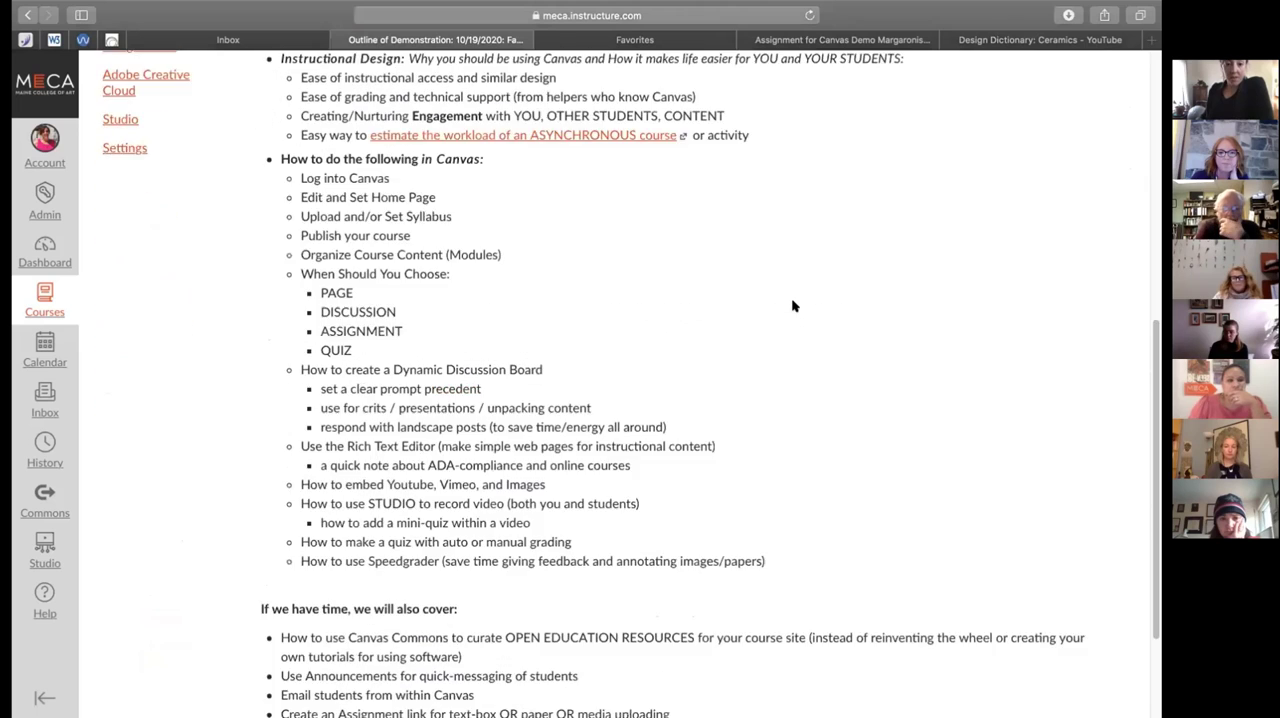
pyautogui.scroll(10, 794, 300)
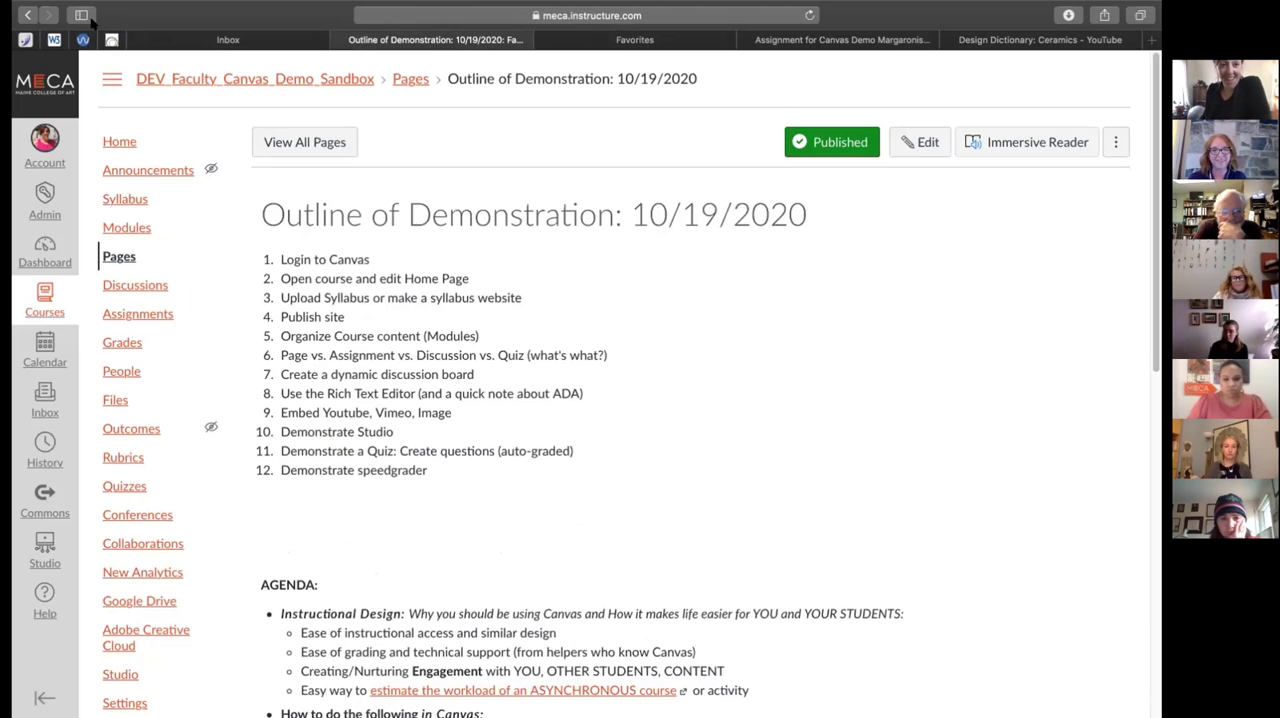
# Return to the course modules and open the Pre-Raphaelite Paper assignment for editing
pyautogui.click(27, 15)
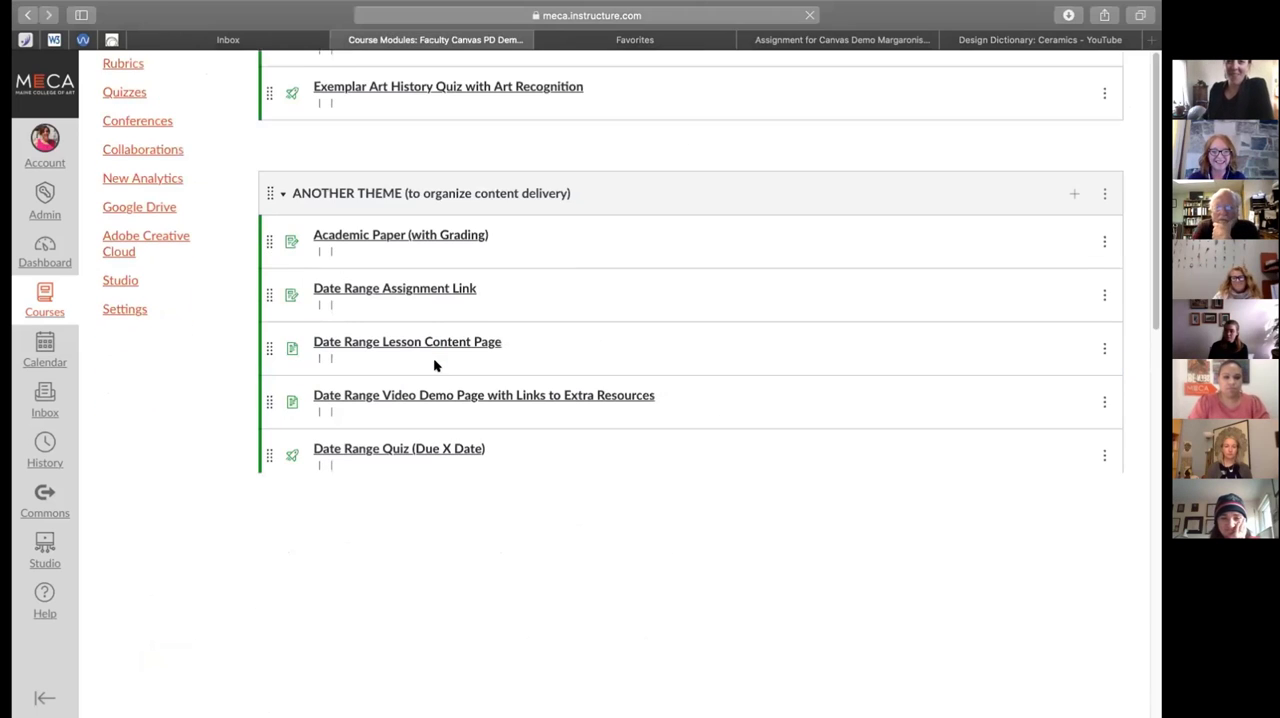
pyautogui.scroll(-5, 434, 360)
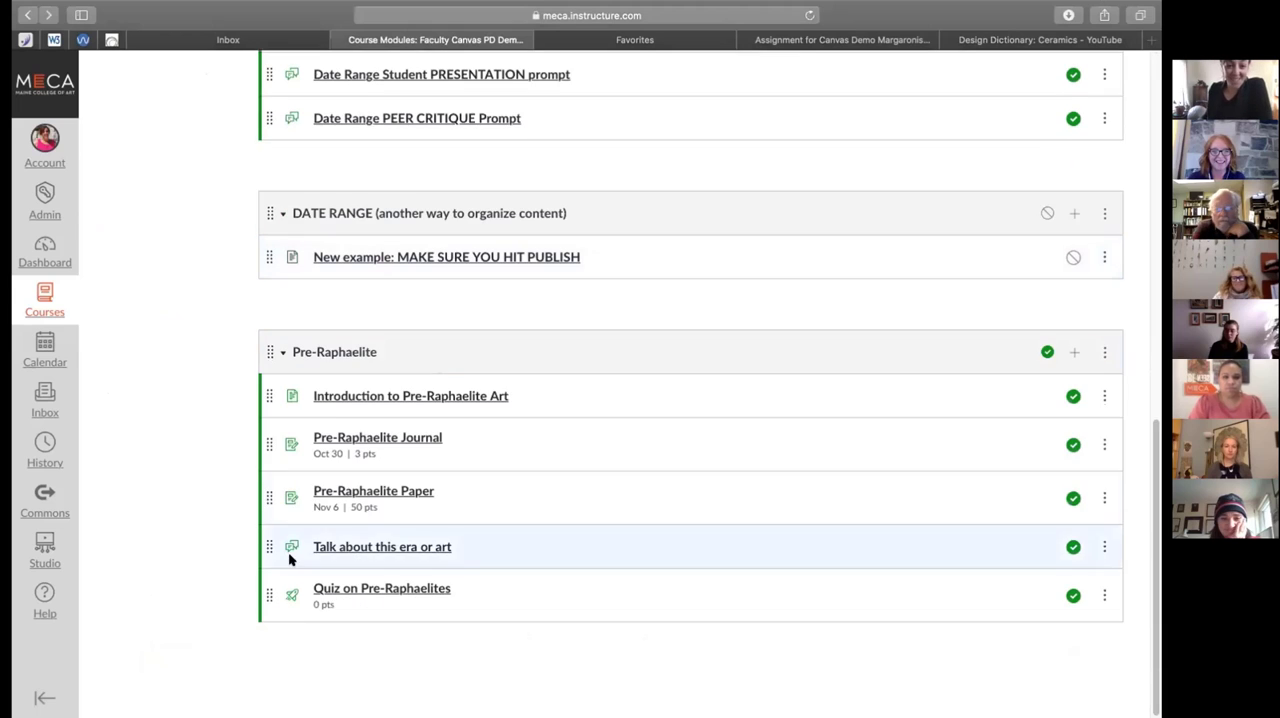
pyautogui.click(322, 491)
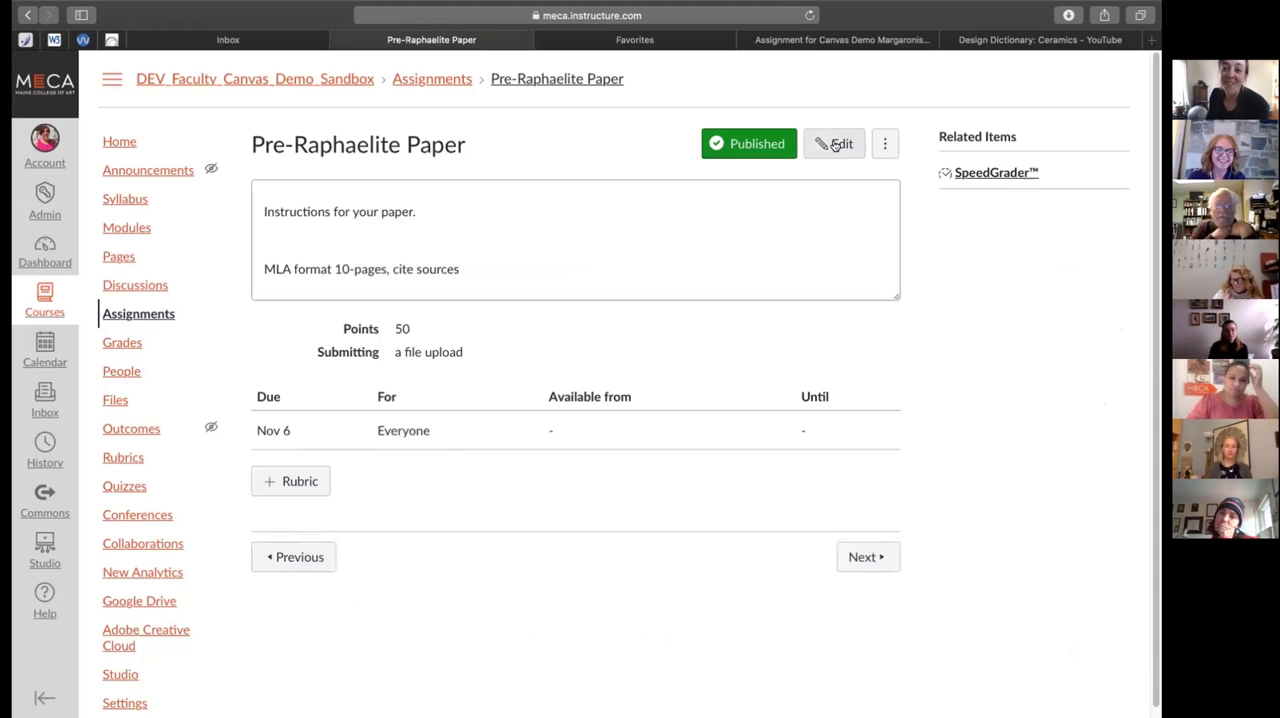
pyautogui.click(835, 145)
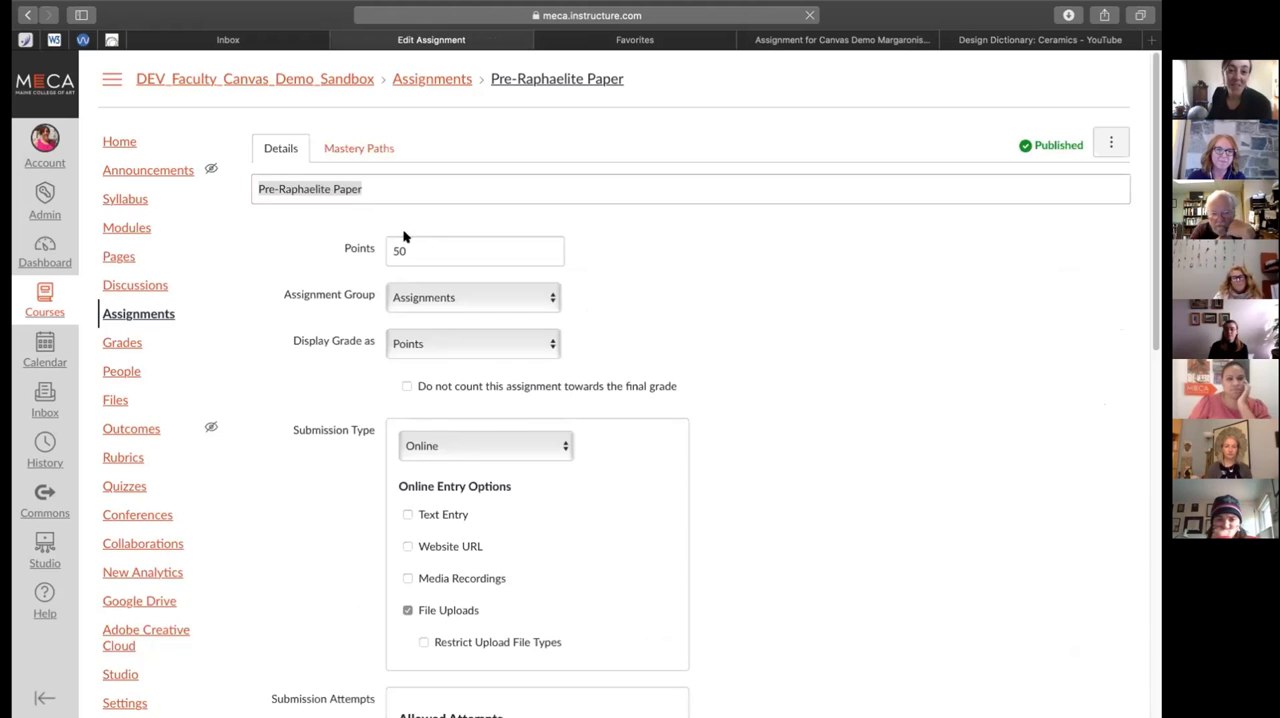
# Examine the Pre-Raphaelite Paper's instructions, points, submission type, attempts, group, peer review, grading, due date and availability settings
pyautogui.scroll(-3, 453, 256)
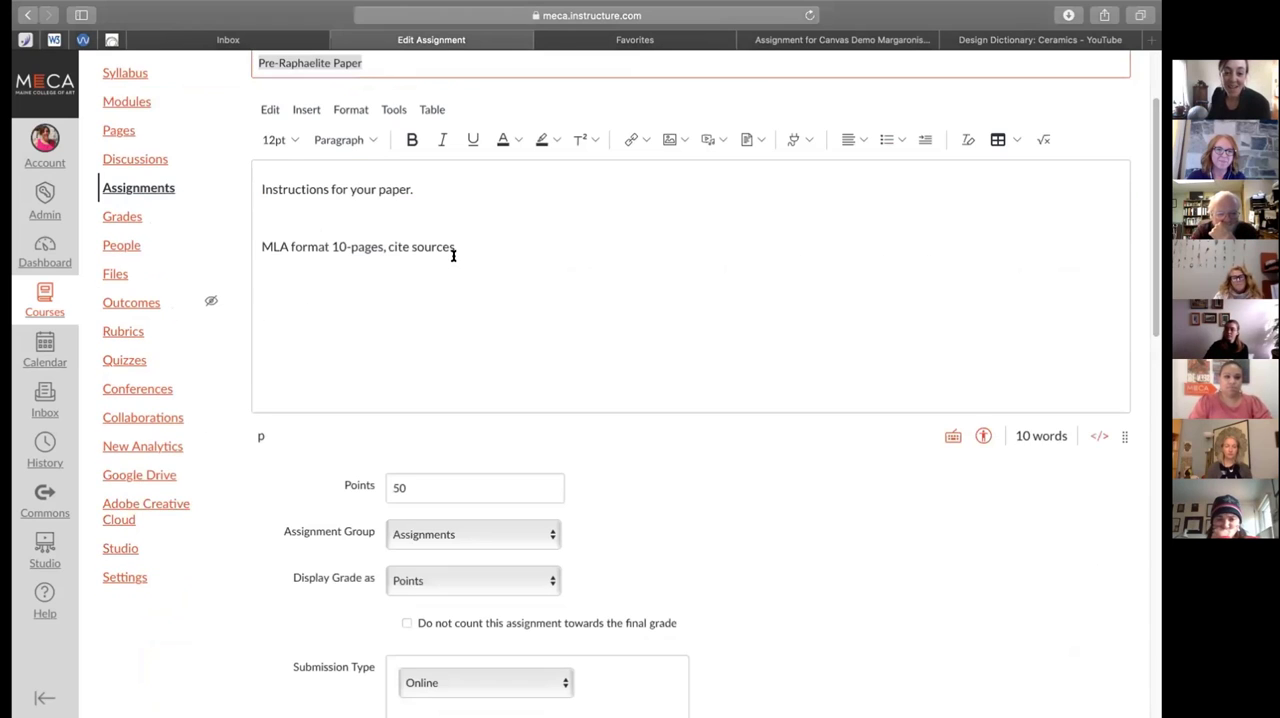
pyautogui.scroll(-8, 453, 256)
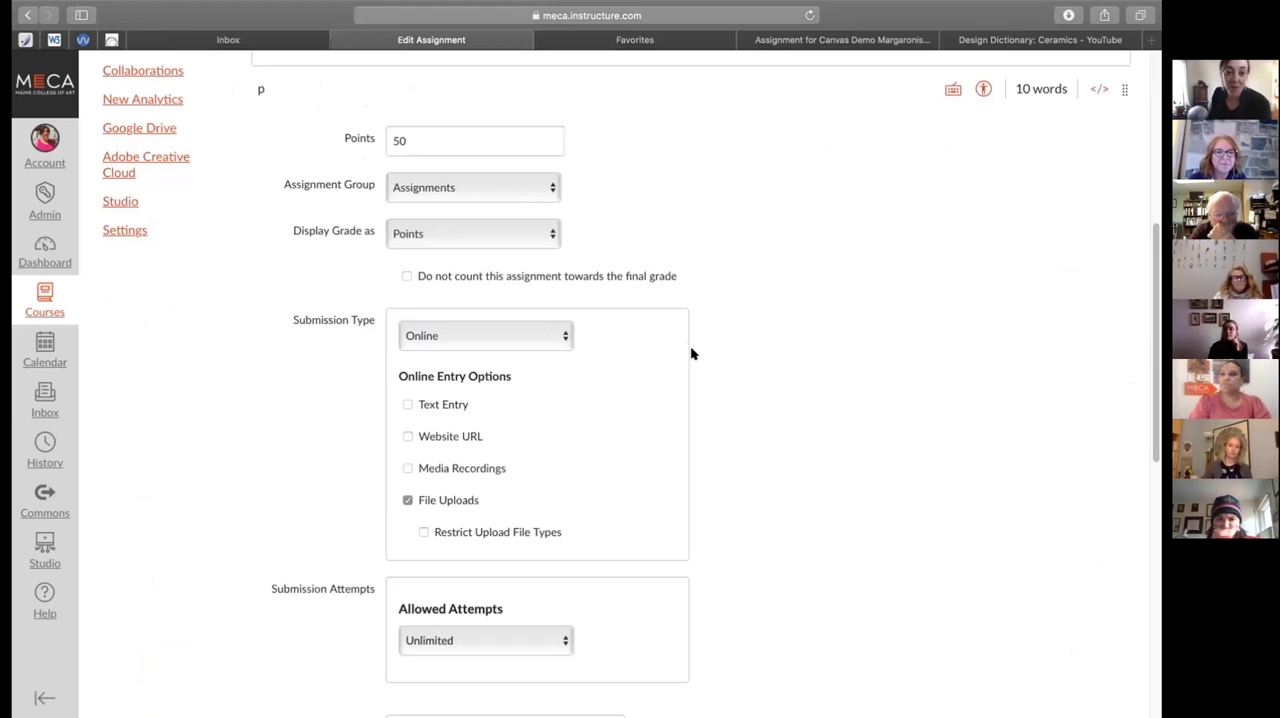
pyautogui.scroll(-1, 676, 347)
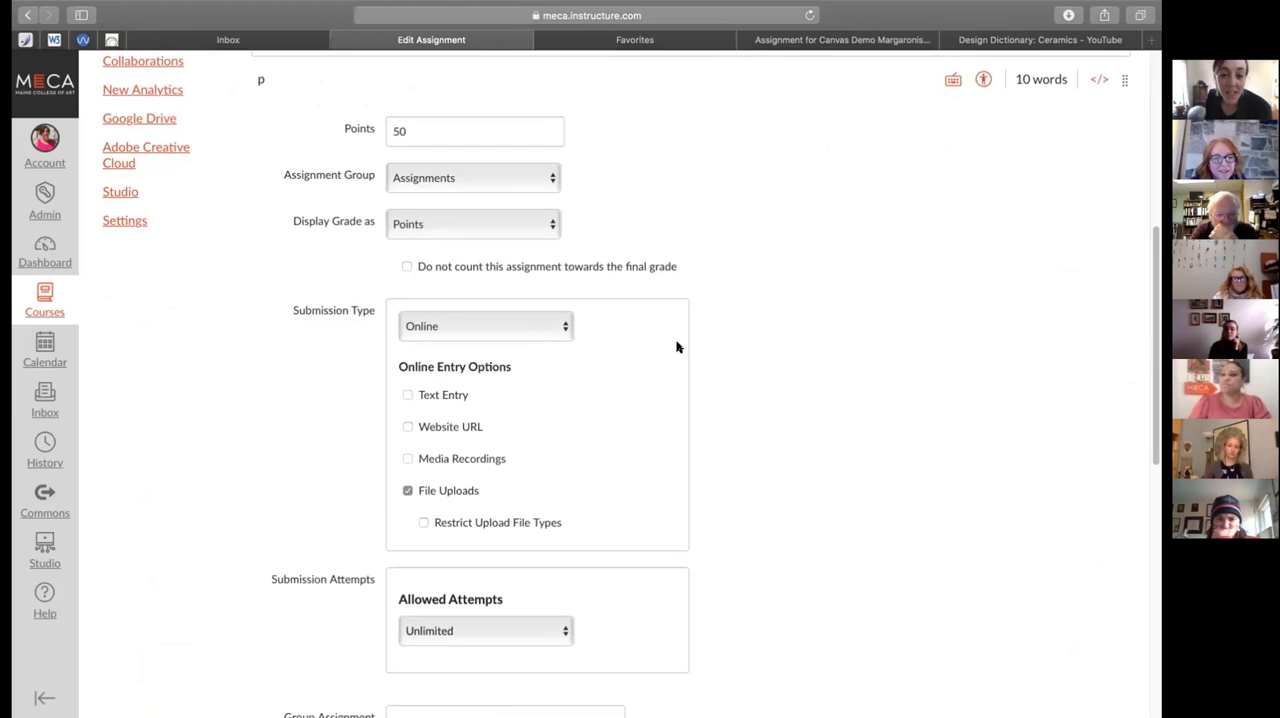
pyautogui.scroll(-8, 676, 347)
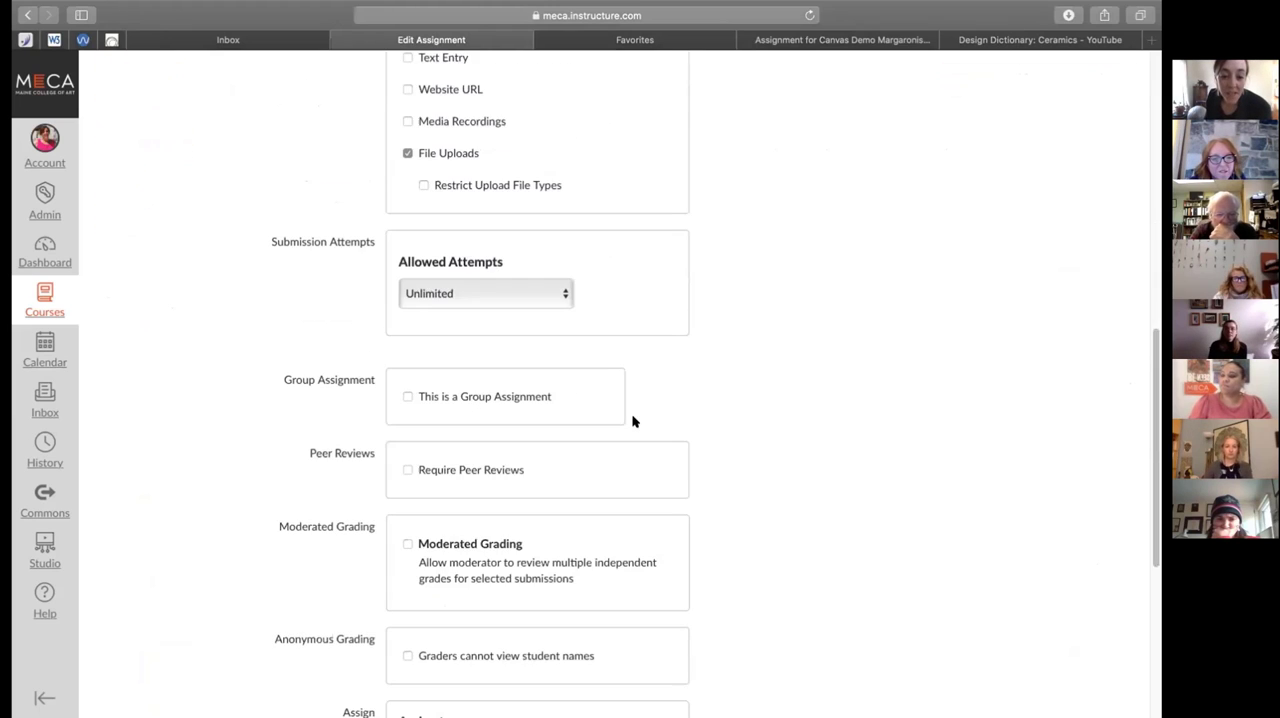
pyautogui.scroll(-2, 632, 421)
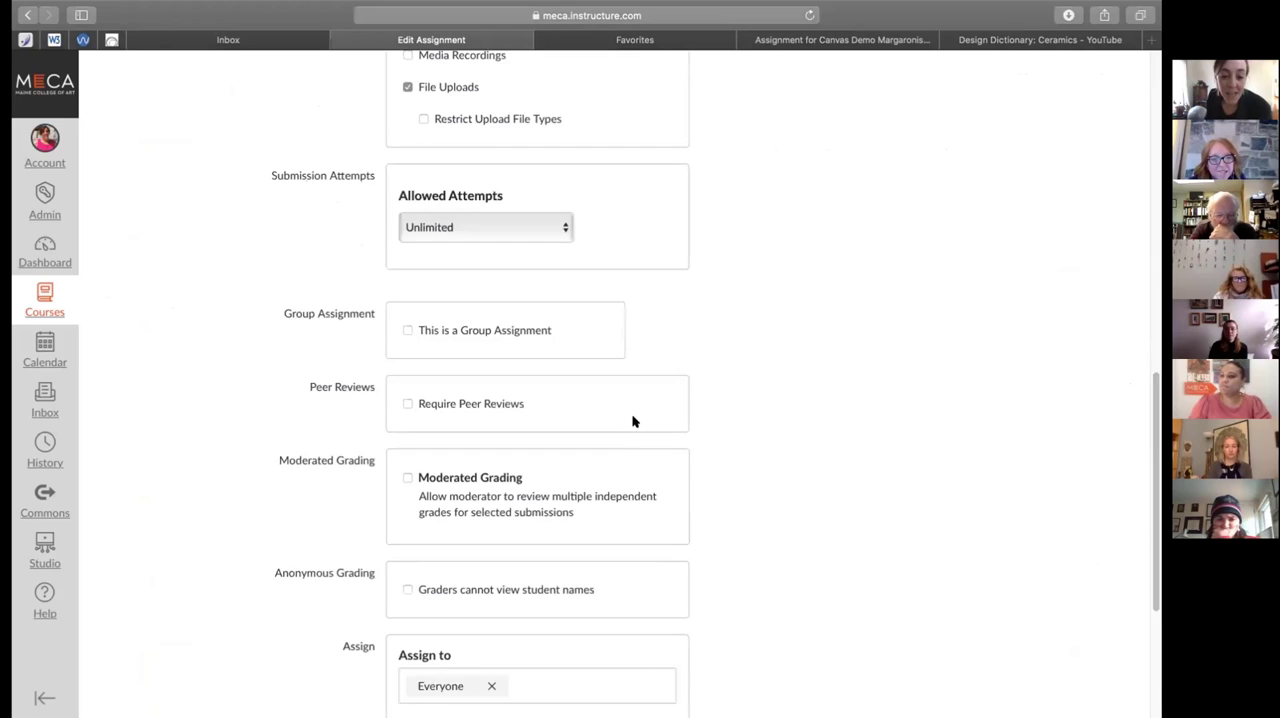
pyautogui.scroll(-5, 632, 421)
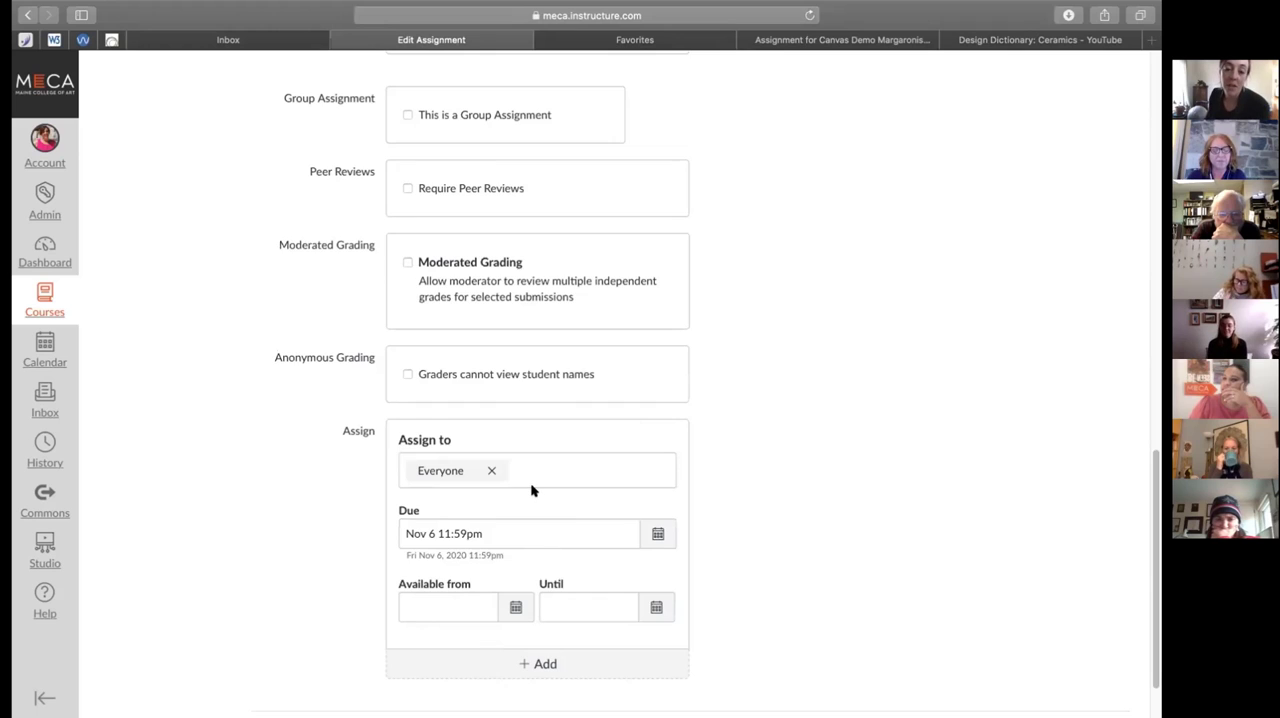
pyautogui.scroll(-2, 531, 490)
pyautogui.scroll(20, 531, 490)
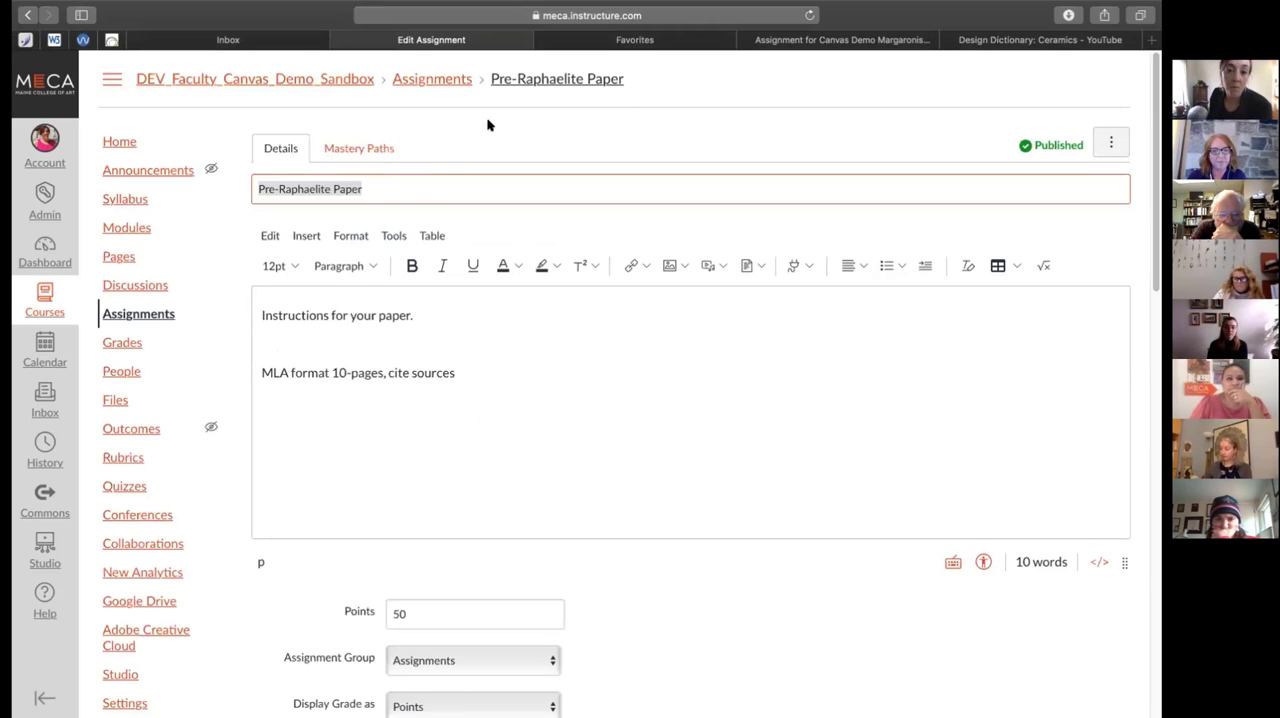
pyautogui.click(1114, 138)
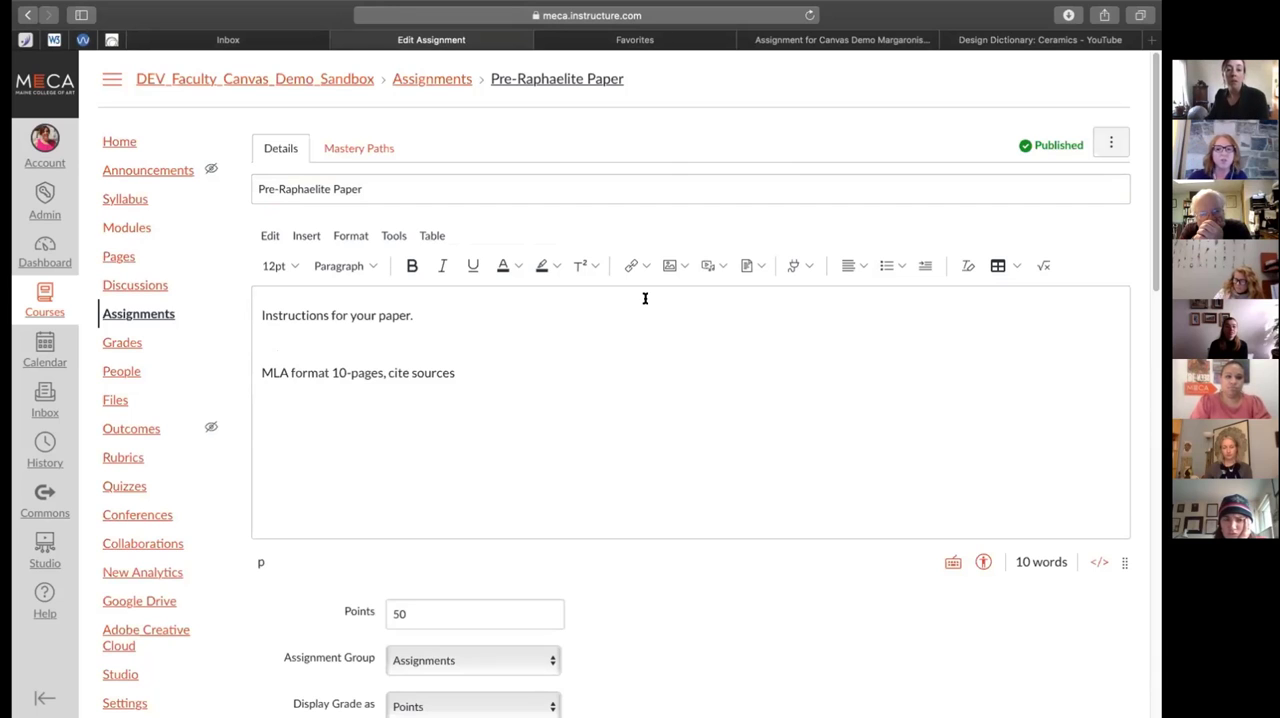
# Leave the assignment editor without saving and view the Pre-Raphaelite Paper page from the Pre-Raphaelite module
pyautogui.click(129, 227)
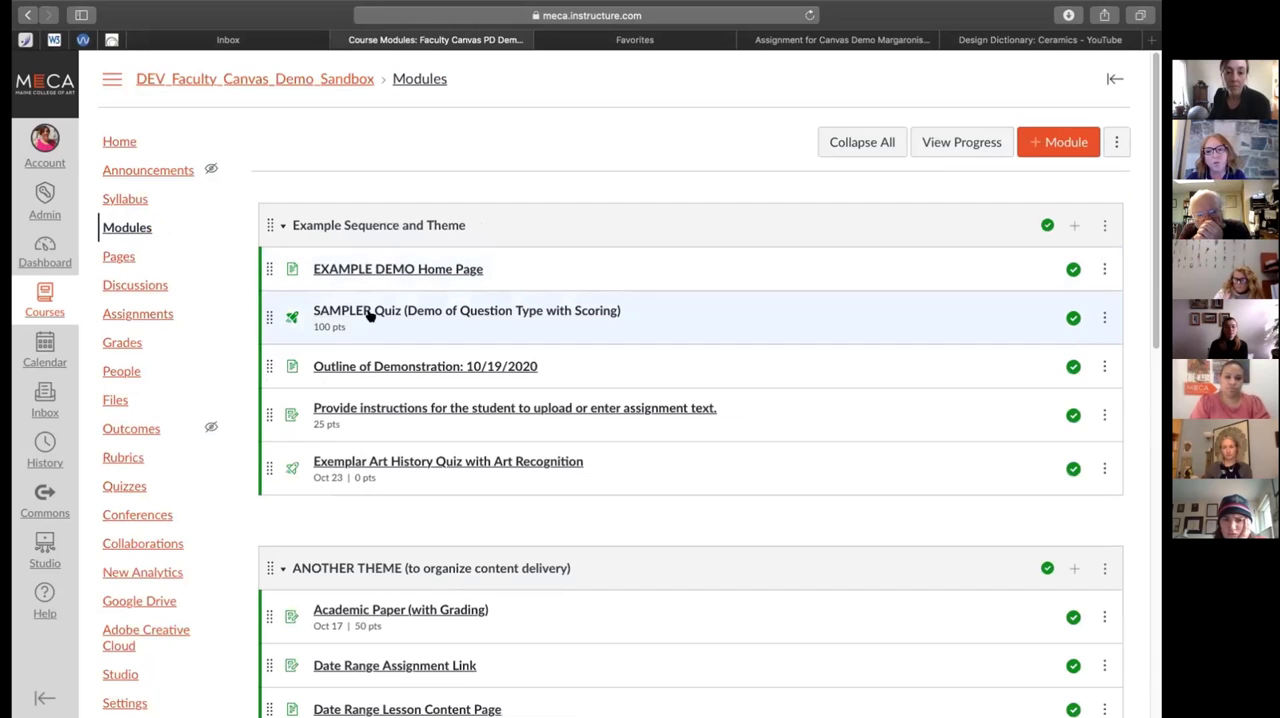
pyautogui.scroll(-10, 457, 423)
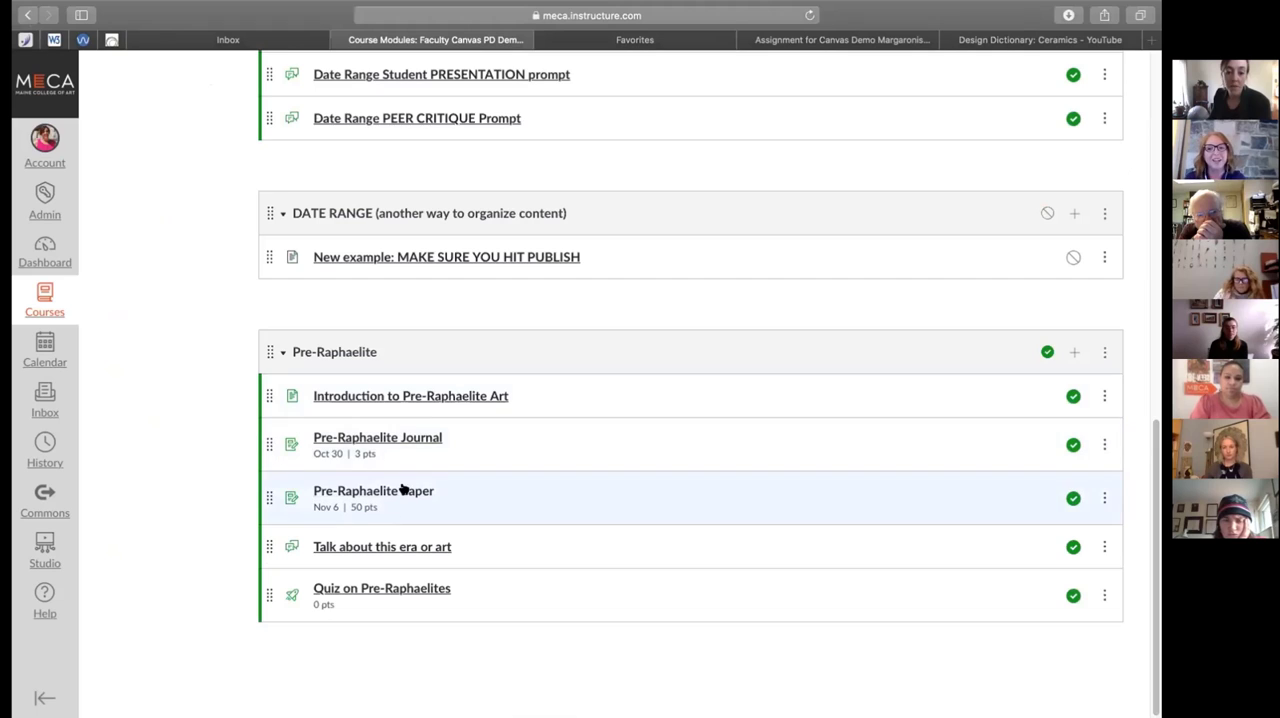
pyautogui.click(403, 490)
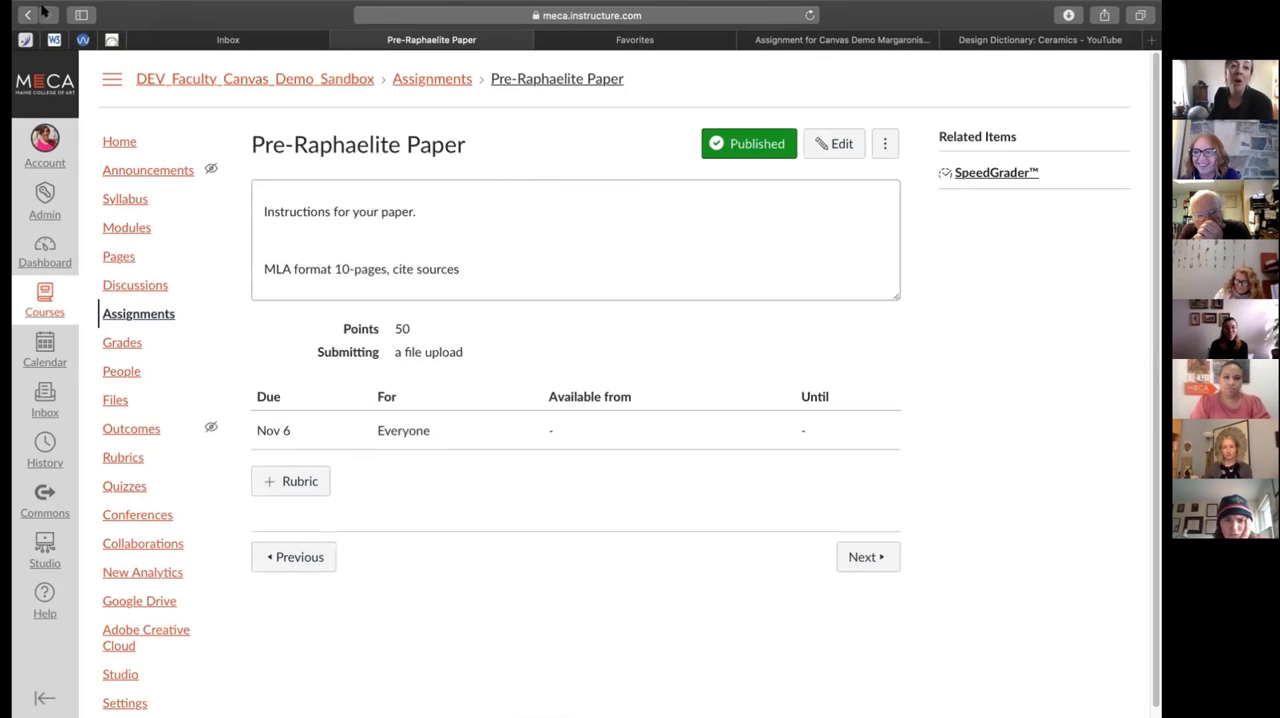
# Open the Introduction to Pre-Raphaelite Art page from its module for editing and review its content and page options
pyautogui.click(124, 228)
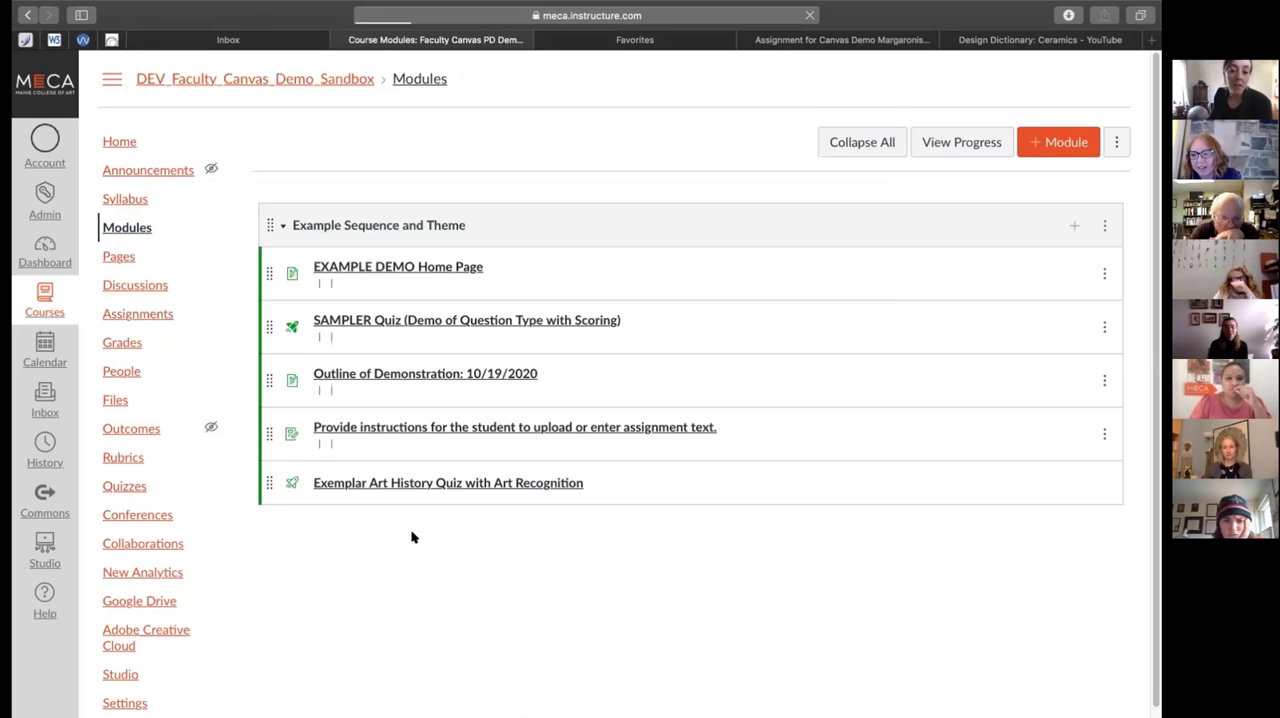
pyautogui.scroll(-2, 409, 533)
pyautogui.scroll(-10, 409, 533)
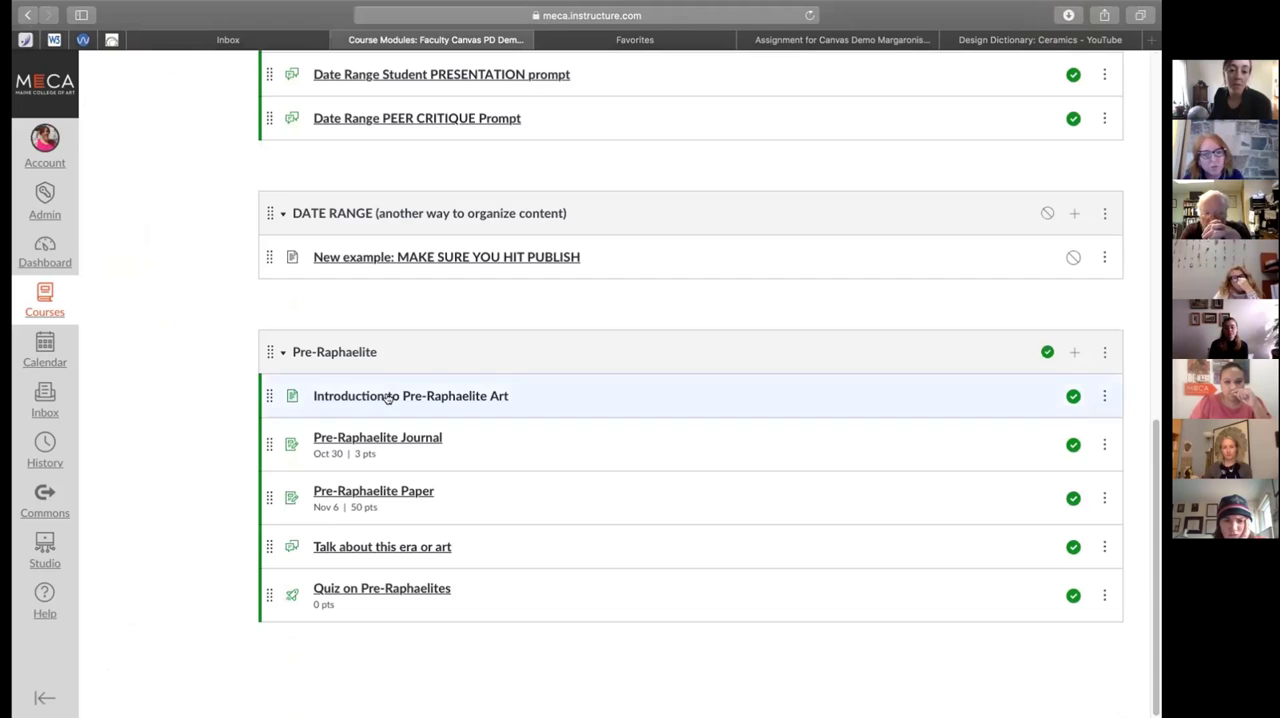
pyautogui.click(392, 396)
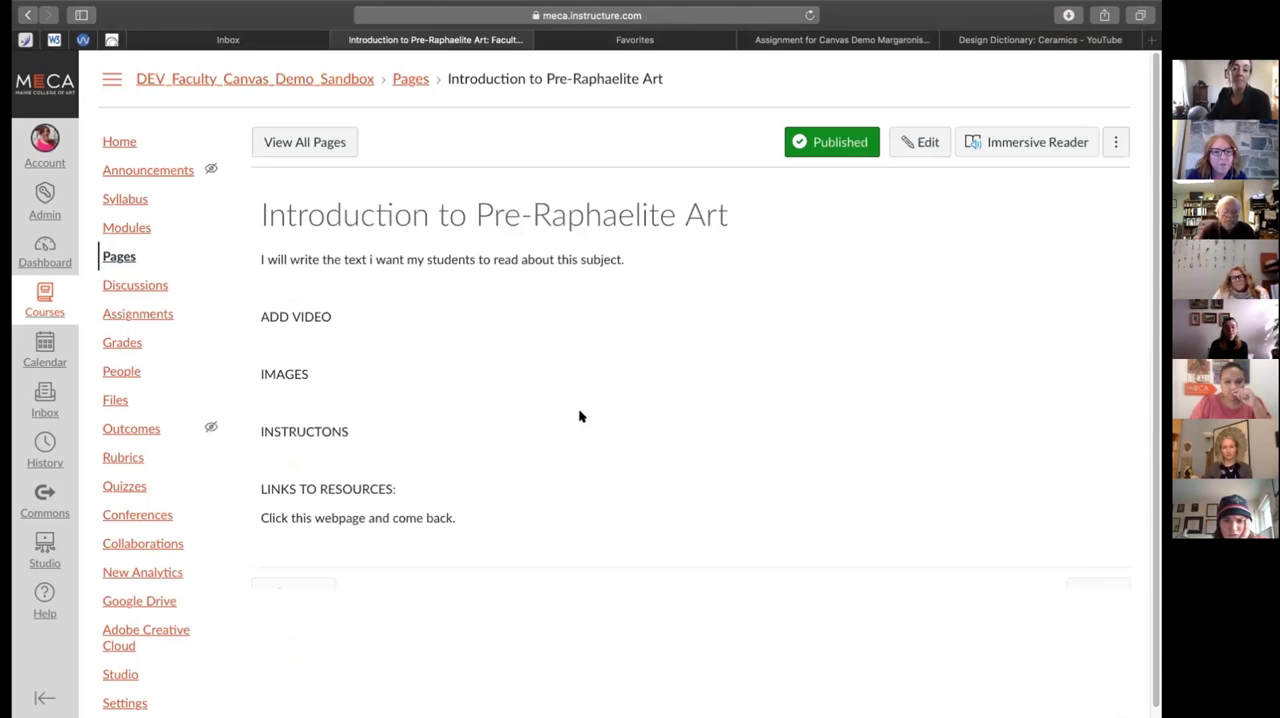
pyautogui.click(915, 142)
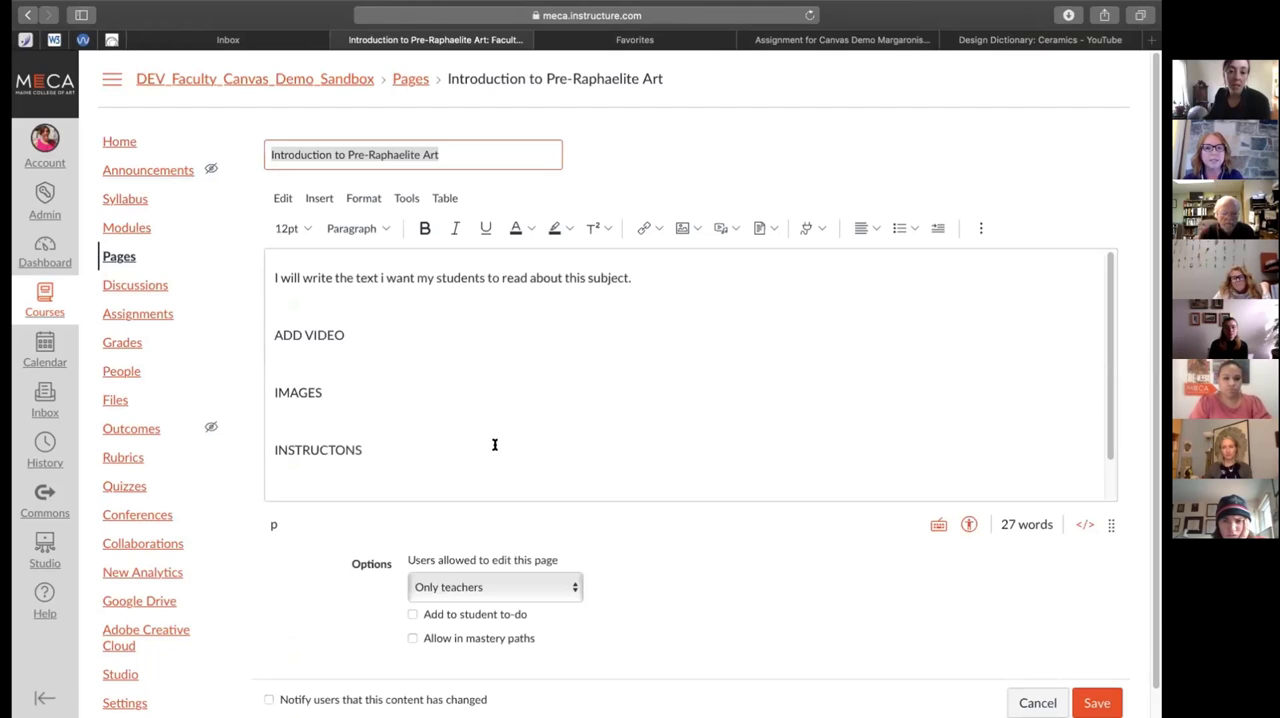
pyautogui.scroll(-3, 530, 441)
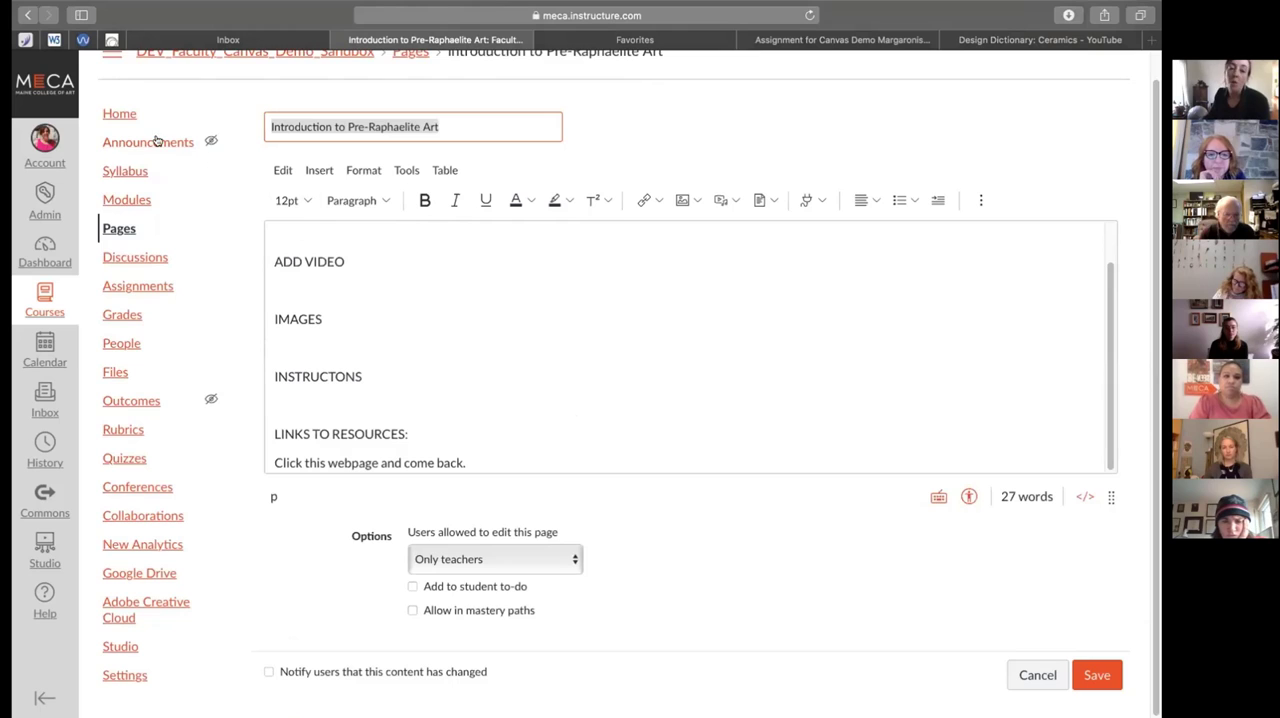
# Return to the course modules and view the management options of the ANOTHER THEME module
pyautogui.click(127, 200)
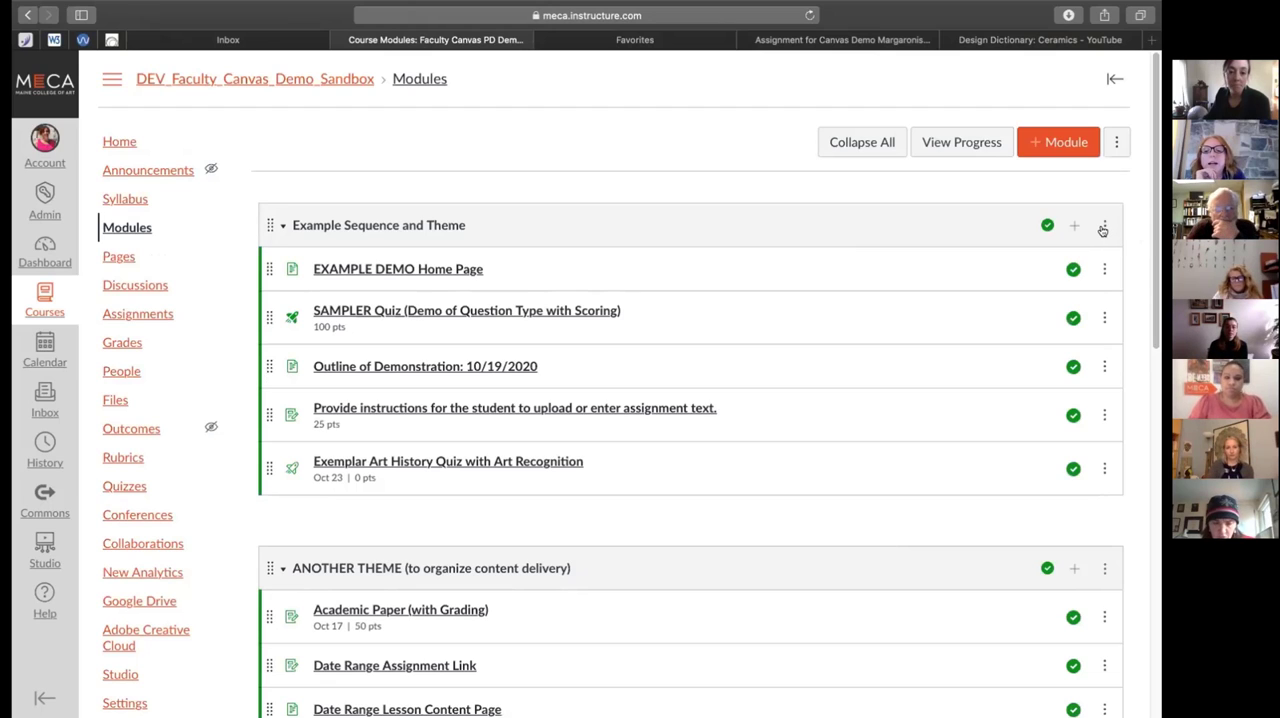
pyautogui.click(1102, 568)
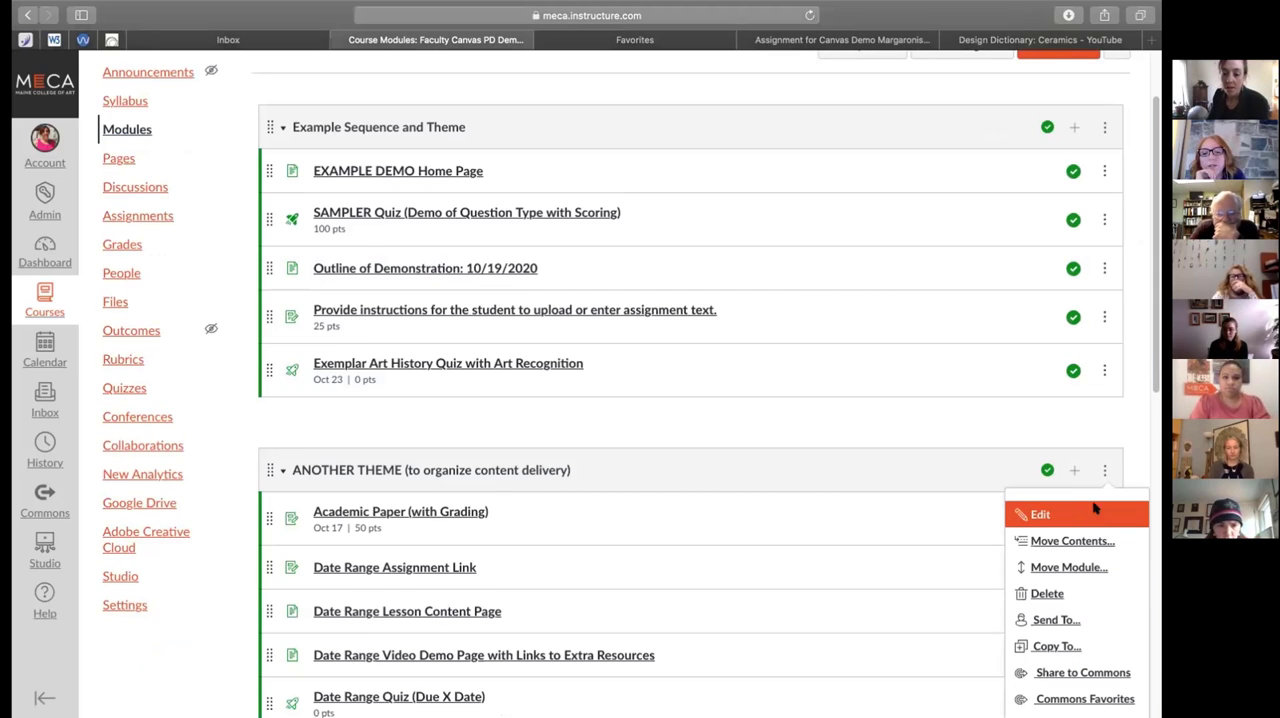
pyautogui.click(1095, 512)
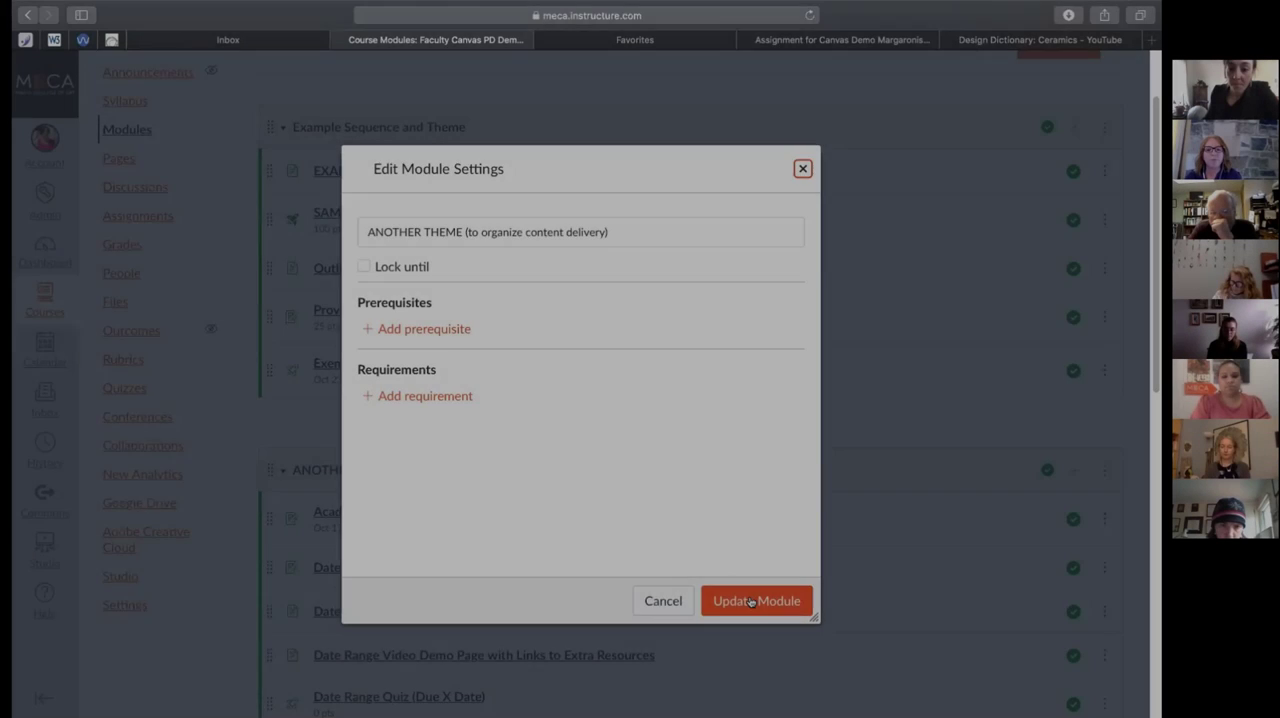
pyautogui.click(755, 596)
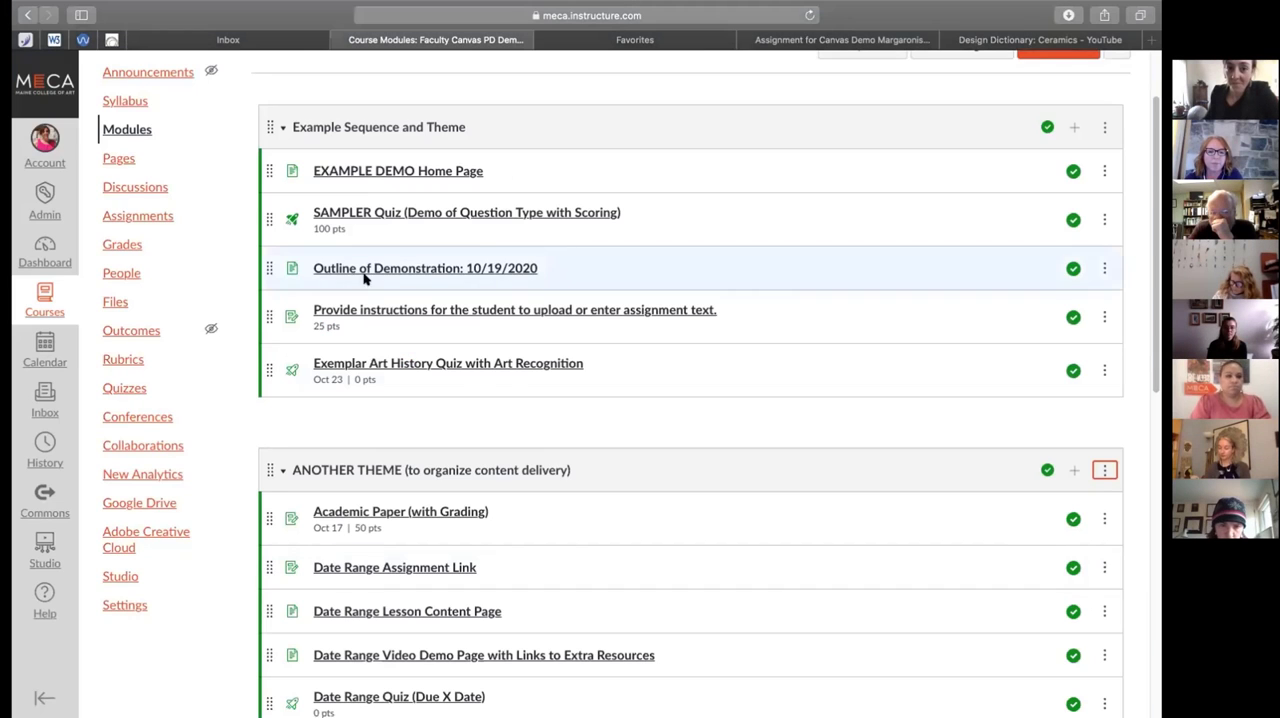
# Open the course Discussions and examine the pinned, regular and closed-for-comments sections, including each discussion's unread replies
pyautogui.click(127, 188)
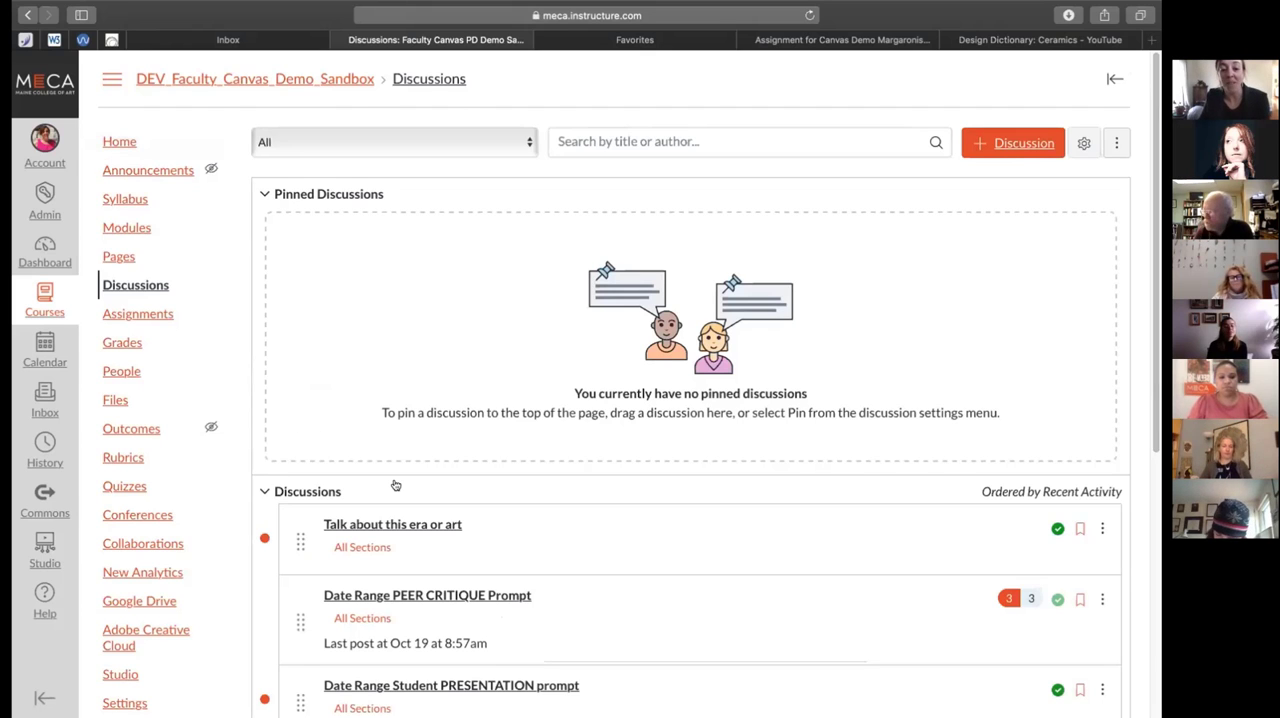
pyautogui.scroll(-3, 394, 486)
pyautogui.scroll(-5, 394, 484)
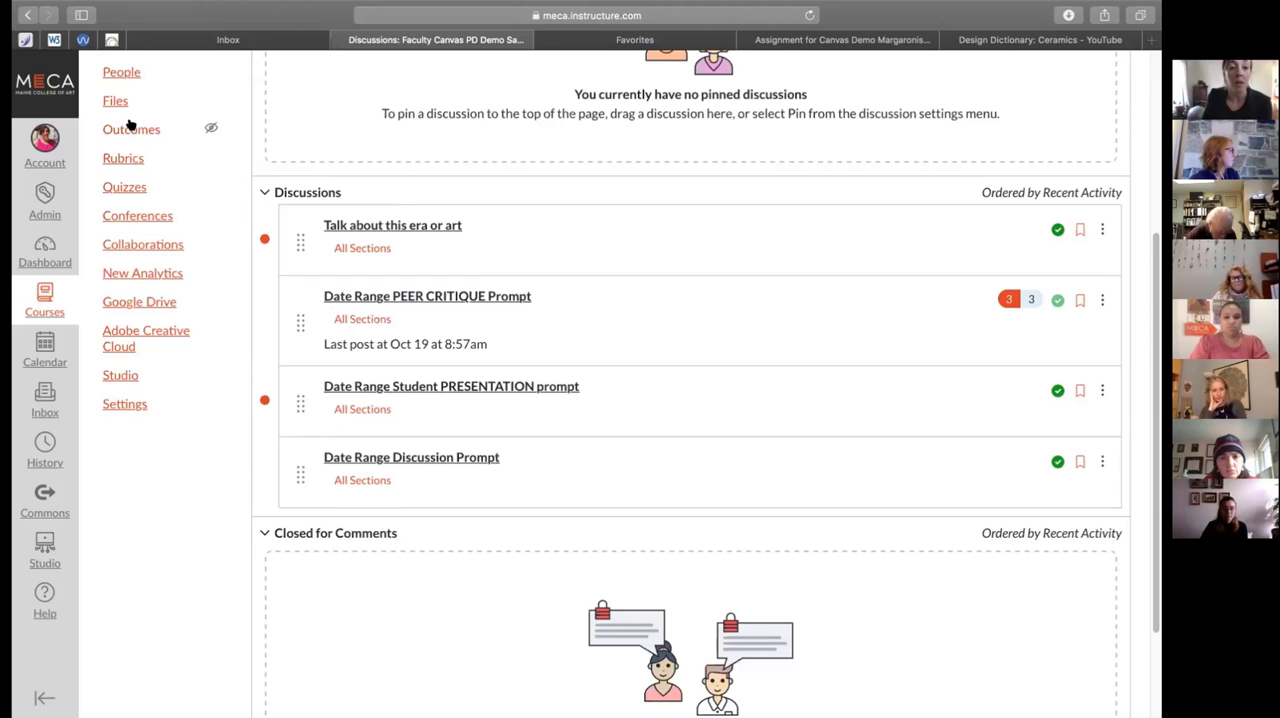
pyautogui.scroll(-1, 143, 252)
pyautogui.scroll(1, 144, 255)
pyautogui.scroll(3, 143, 253)
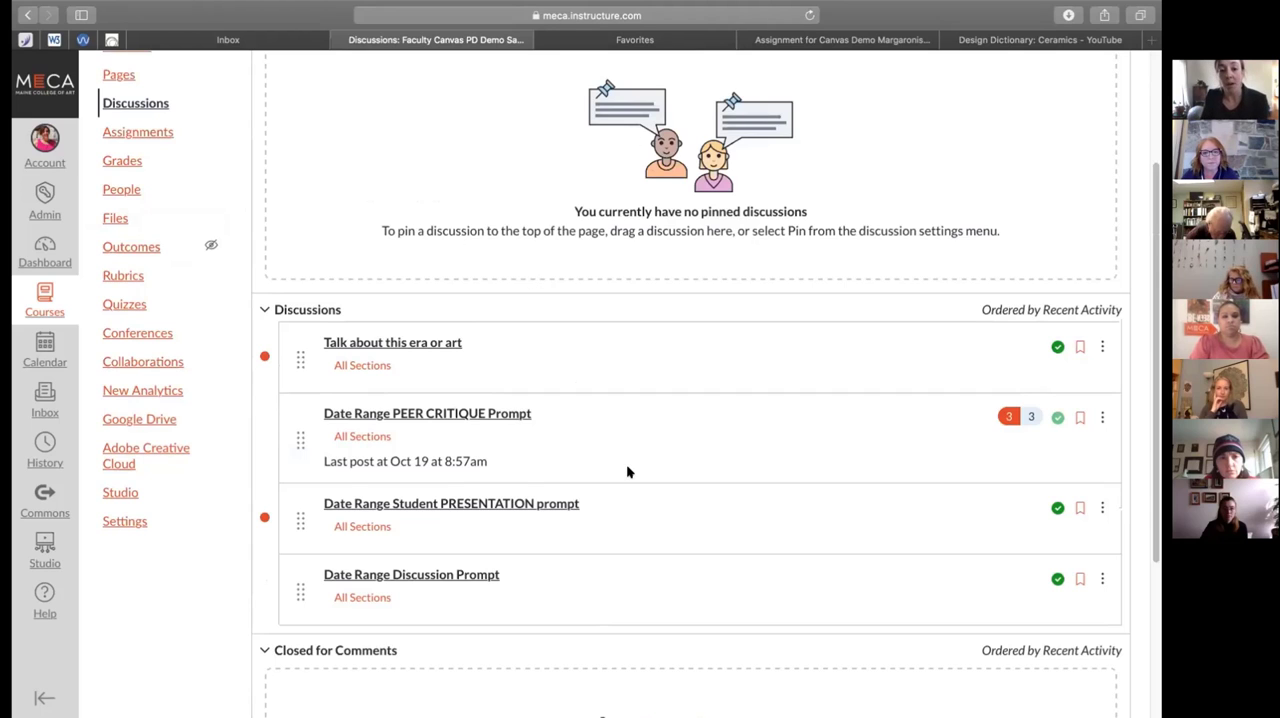
pyautogui.scroll(-5, 626, 464)
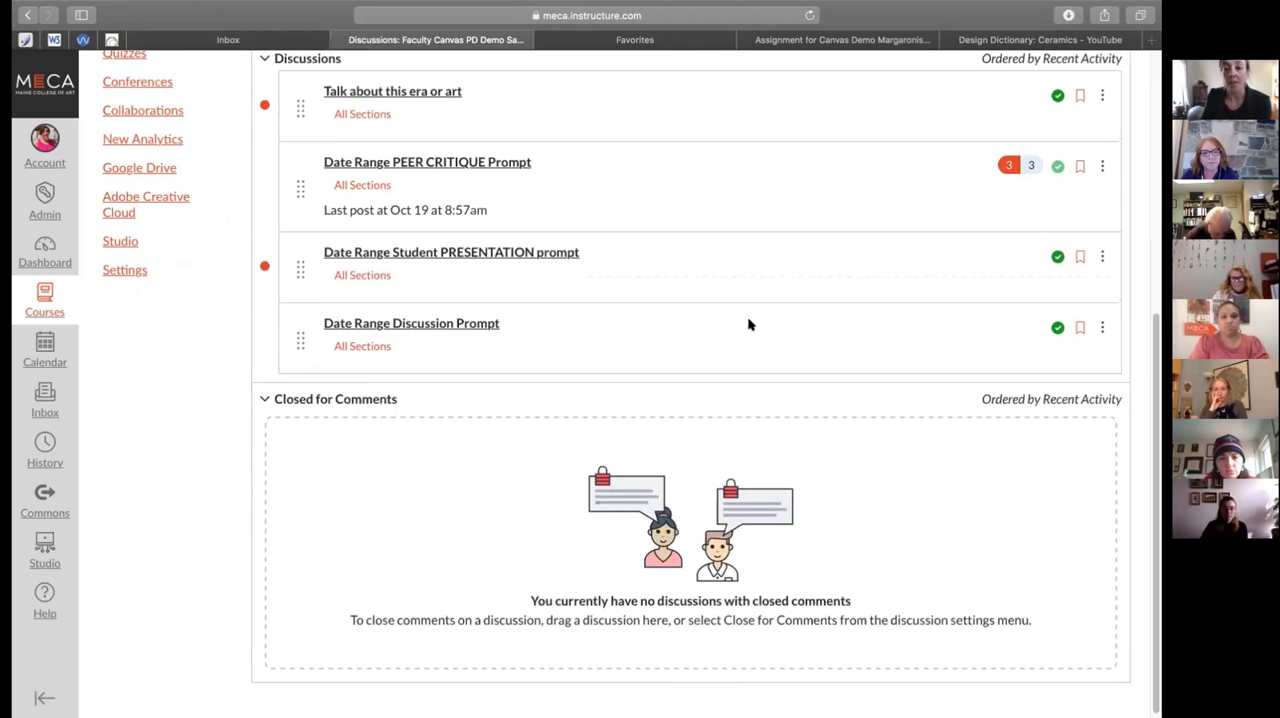
pyautogui.scroll(3, 749, 323)
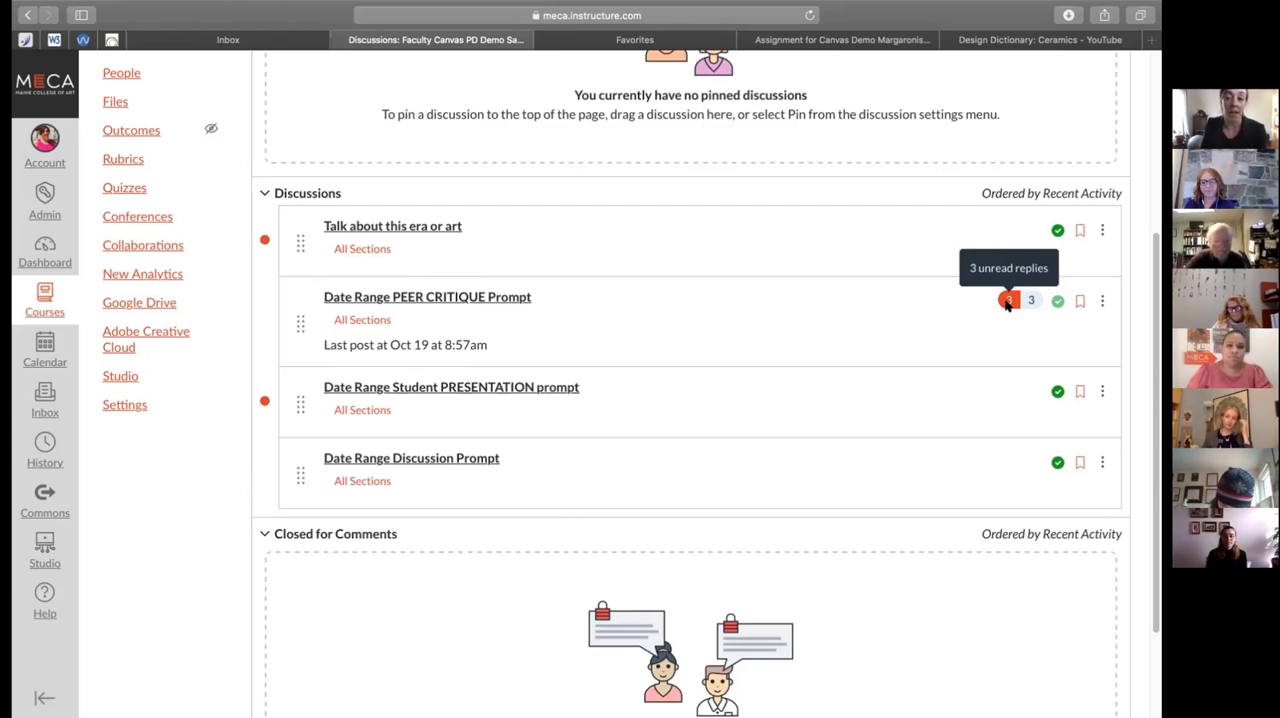
# Look through the replies in the Date Range PEER CRITIQUE Prompt discussion, then return to the discussions list
pyautogui.click(480, 300)
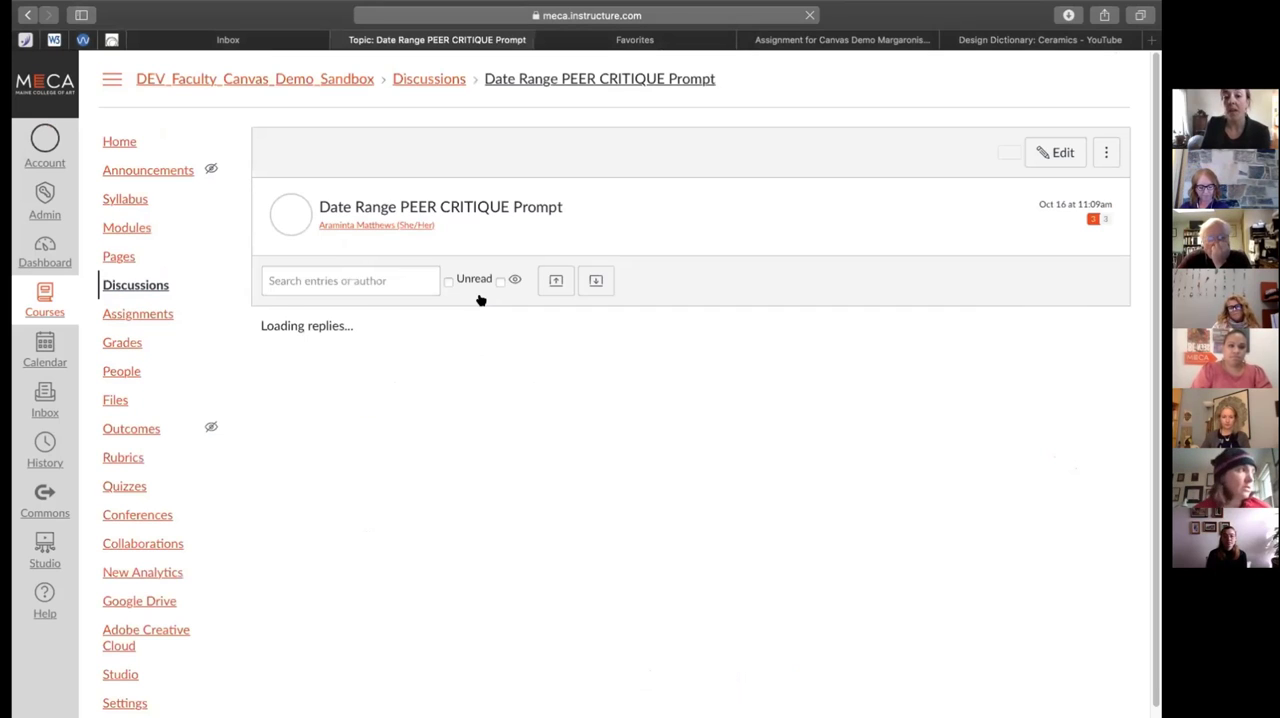
pyautogui.scroll(-15, 617, 467)
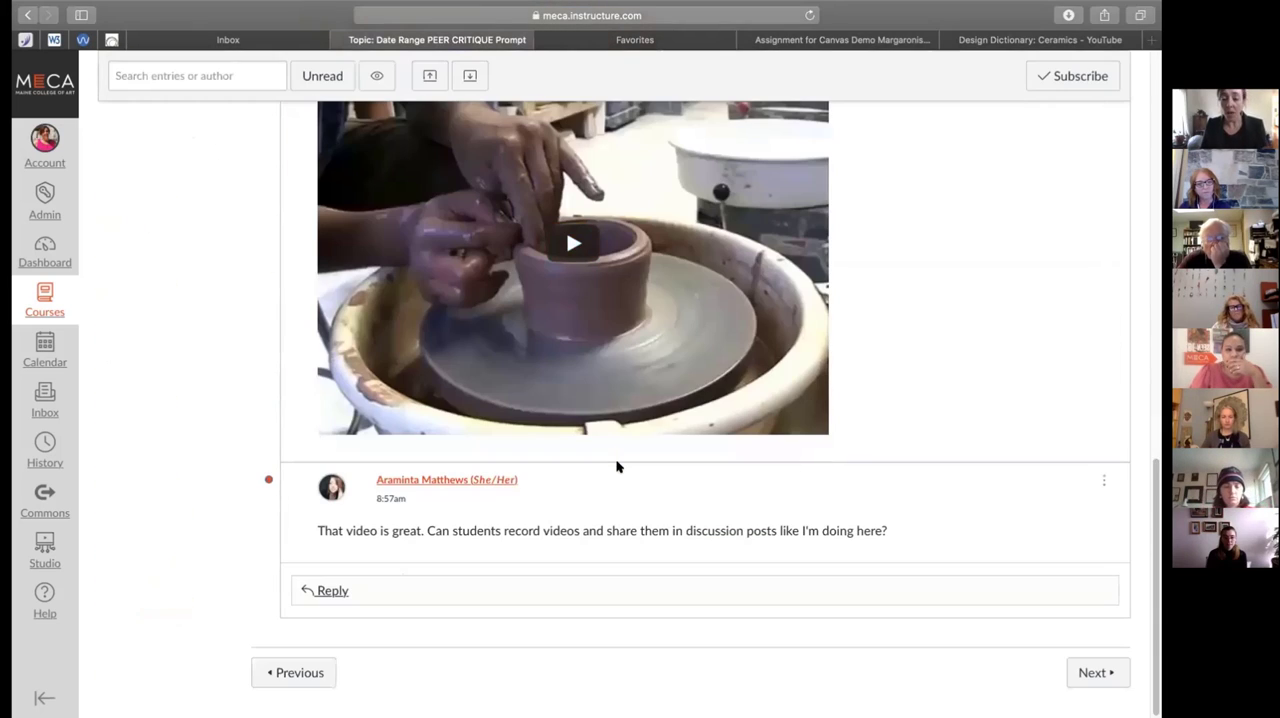
pyautogui.scroll(15, 617, 467)
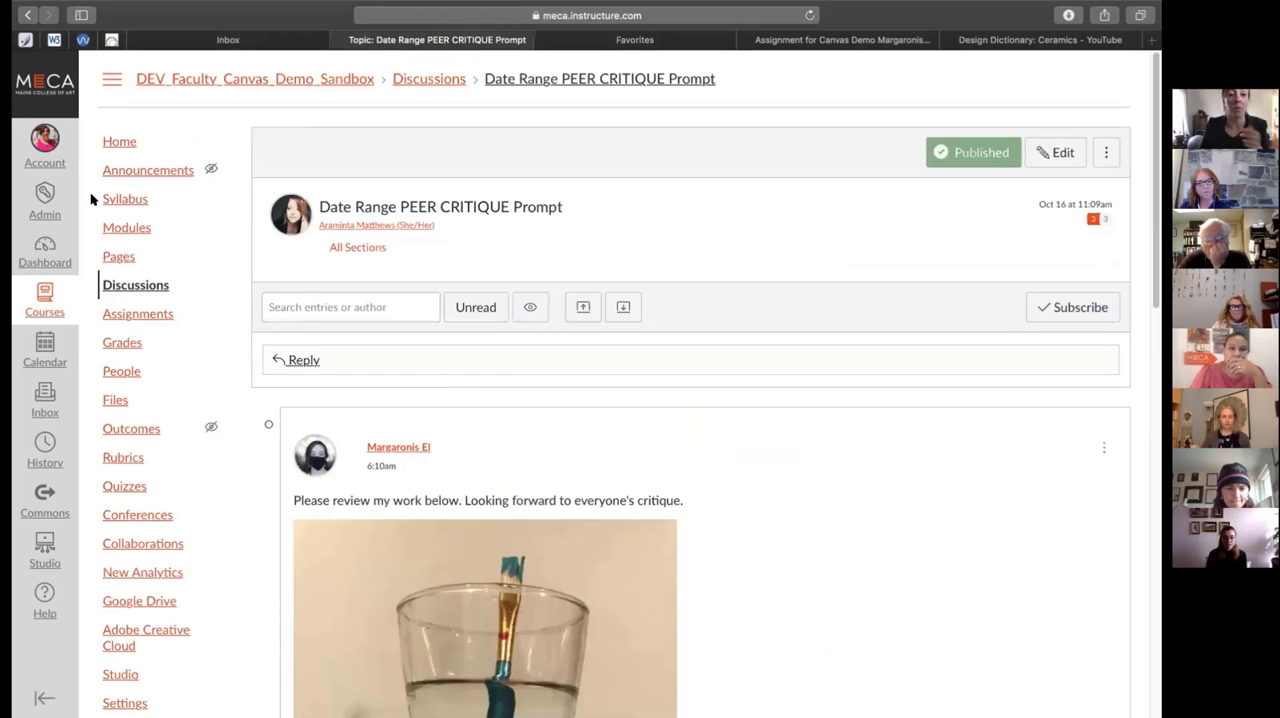
pyautogui.click(125, 290)
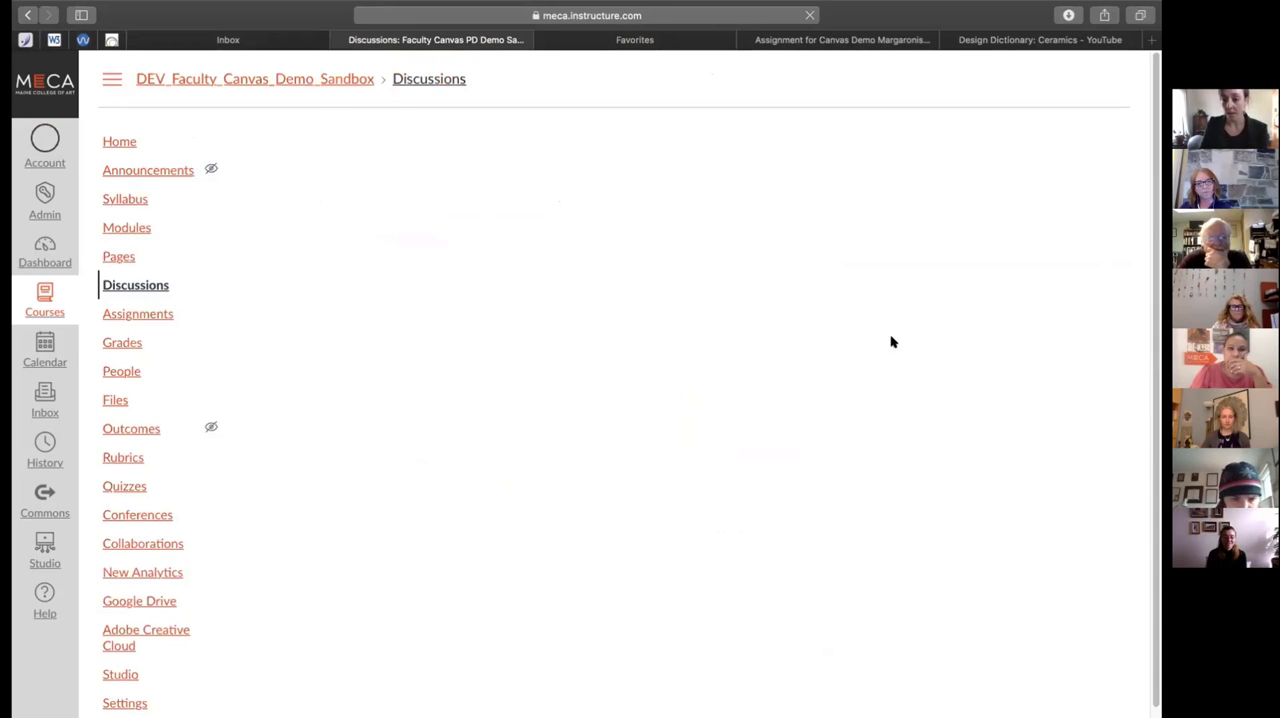
pyautogui.scroll(-2, 983, 522)
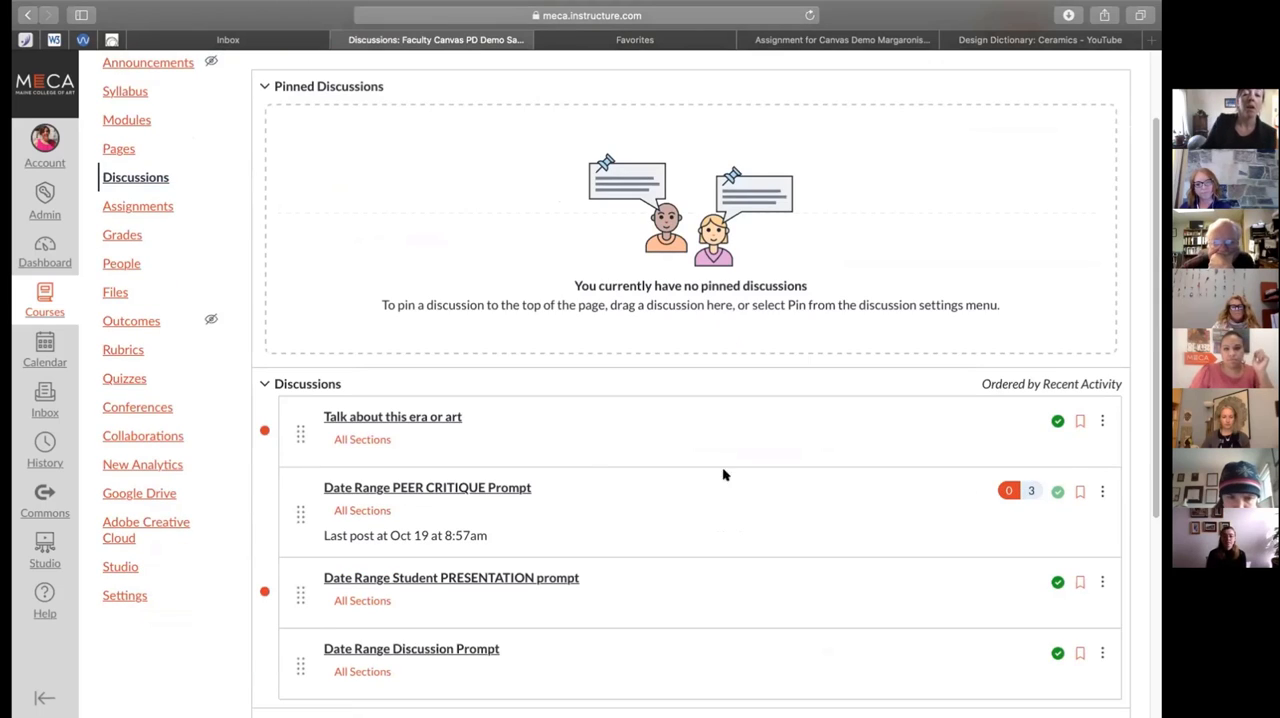
# Reopen the Date Range PEER CRITIQUE Prompt discussion and examine the student's first post with its artwork photo
pyautogui.click(450, 488)
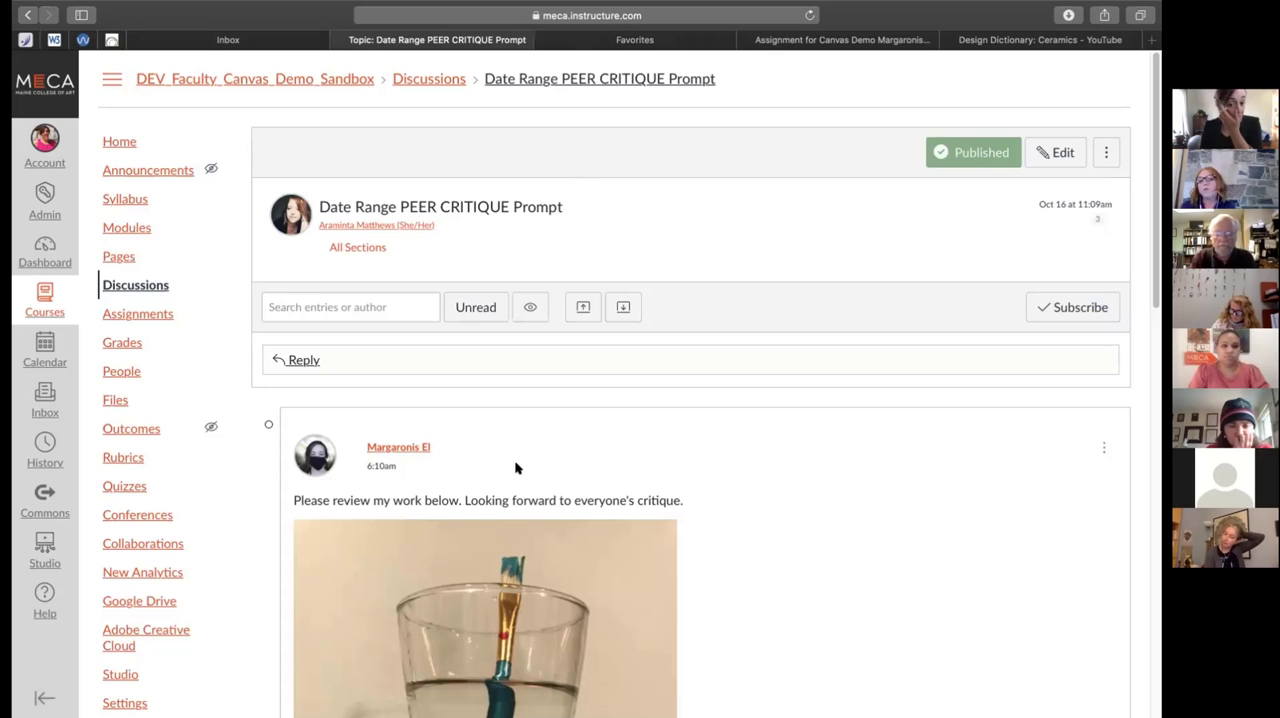
pyautogui.scroll(-3, 516, 468)
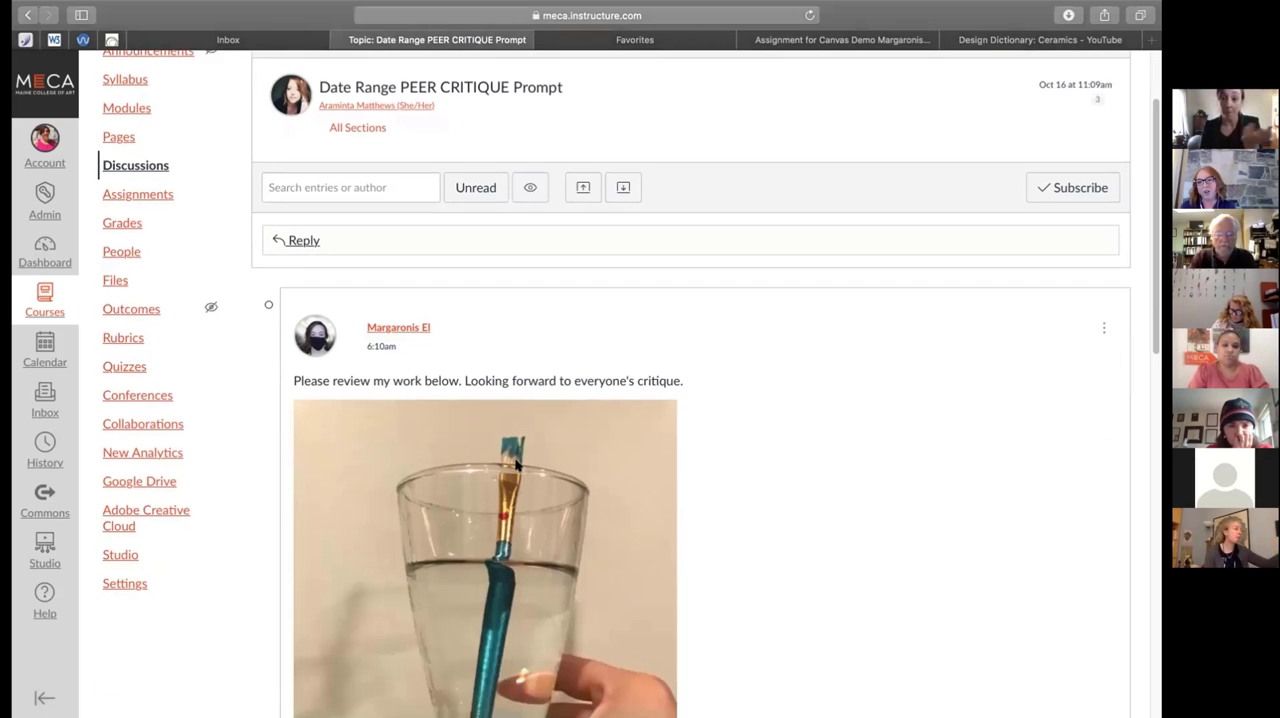
pyautogui.scroll(-5, 519, 442)
pyautogui.scroll(5, 518, 442)
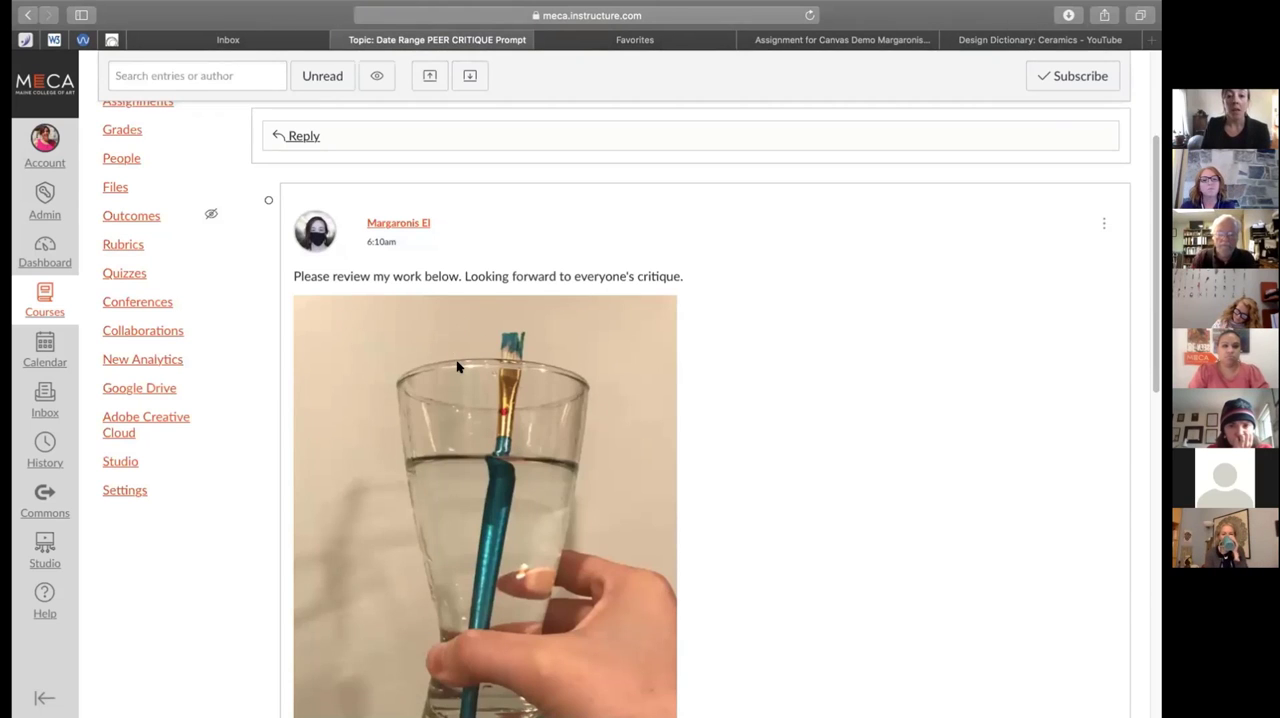
pyautogui.scroll(-3, 445, 420)
pyautogui.scroll(3, 523, 386)
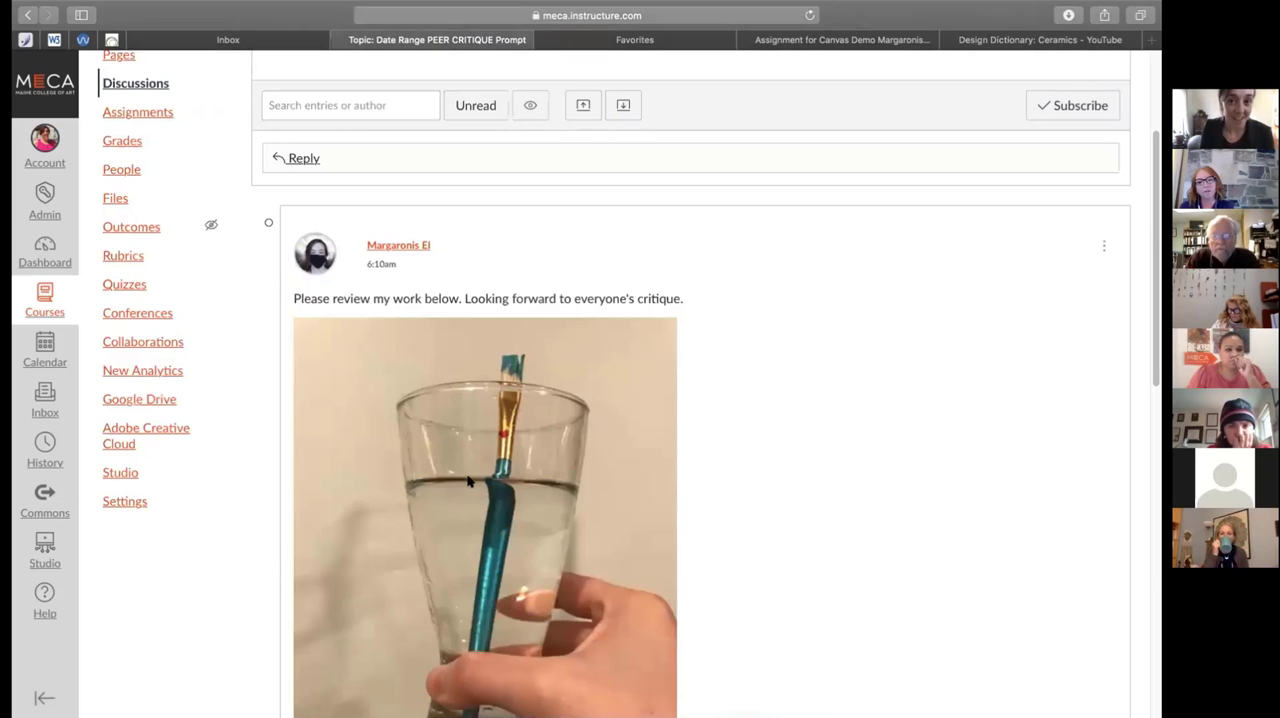
pyautogui.scroll(-1, 489, 506)
pyautogui.scroll(-2, 488, 505)
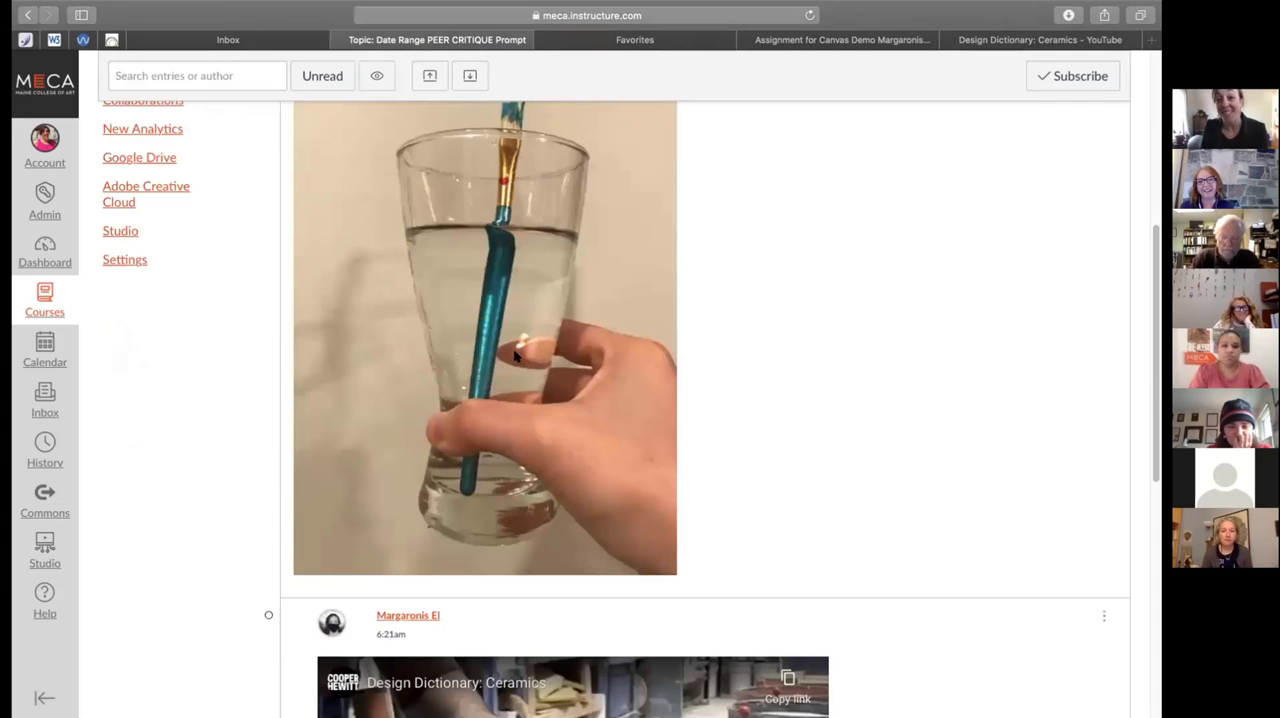
# Examine the embedded Design Dictionary: Ceramics video reply and compare it with the photo post above it
pyautogui.scroll(-4, 575, 496)
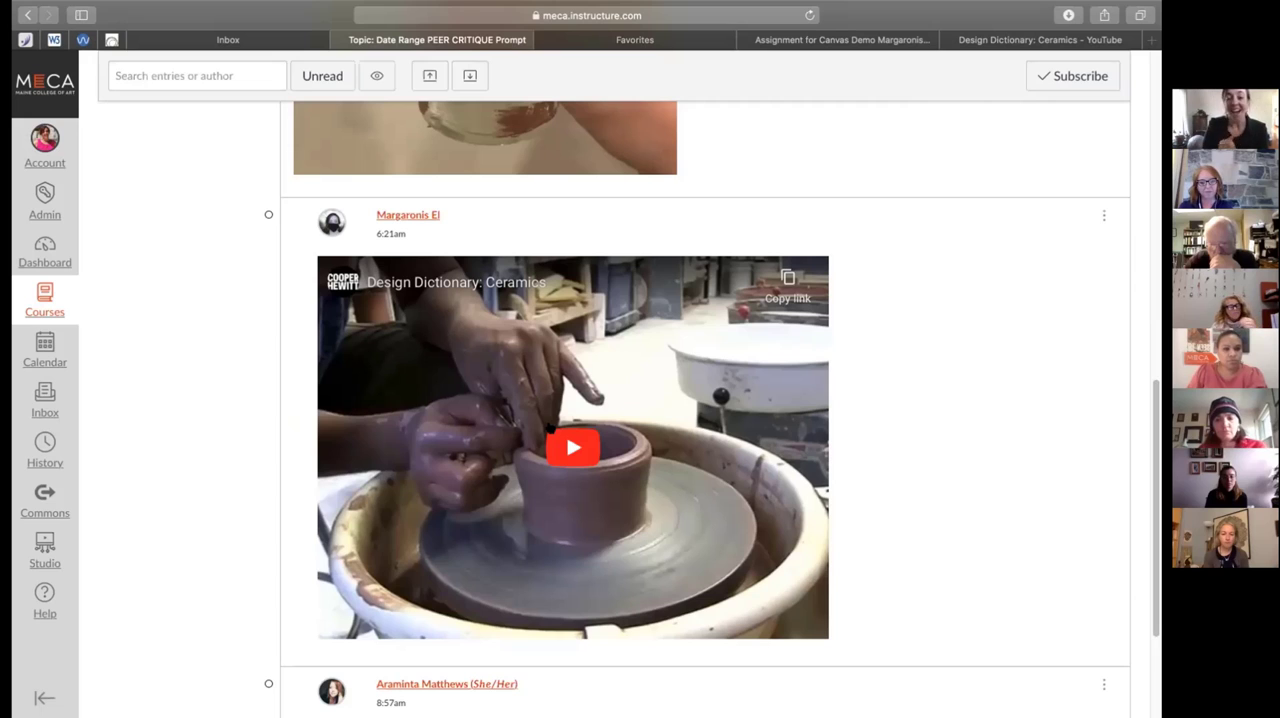
pyautogui.scroll(-1, 594, 400)
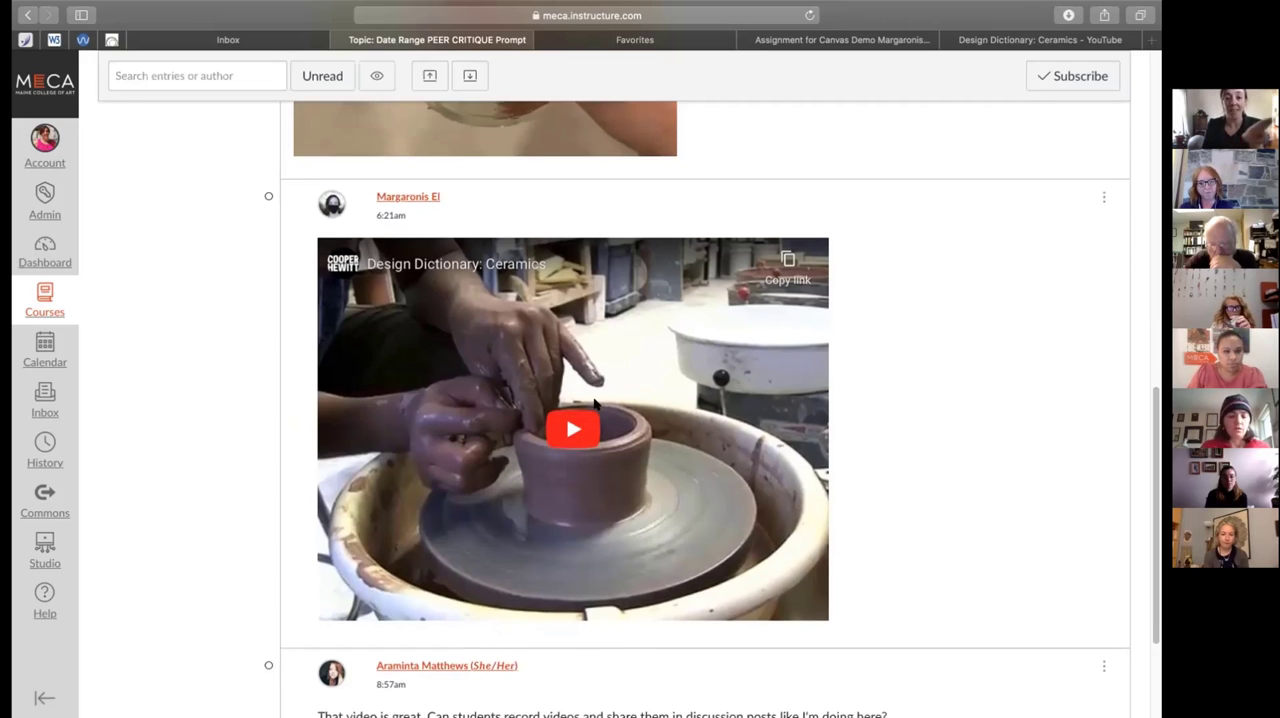
pyautogui.scroll(5, 594, 403)
pyautogui.scroll(-1, 596, 404)
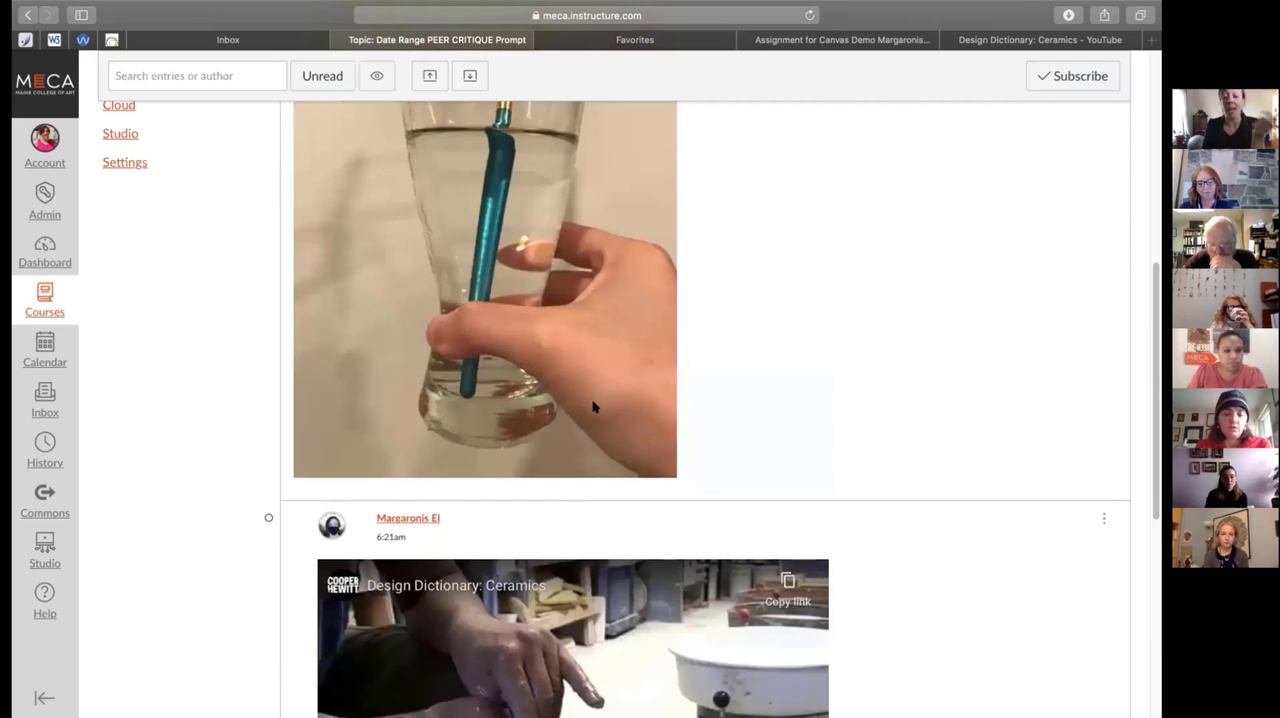
pyautogui.scroll(10, 593, 407)
pyautogui.scroll(-3, 591, 407)
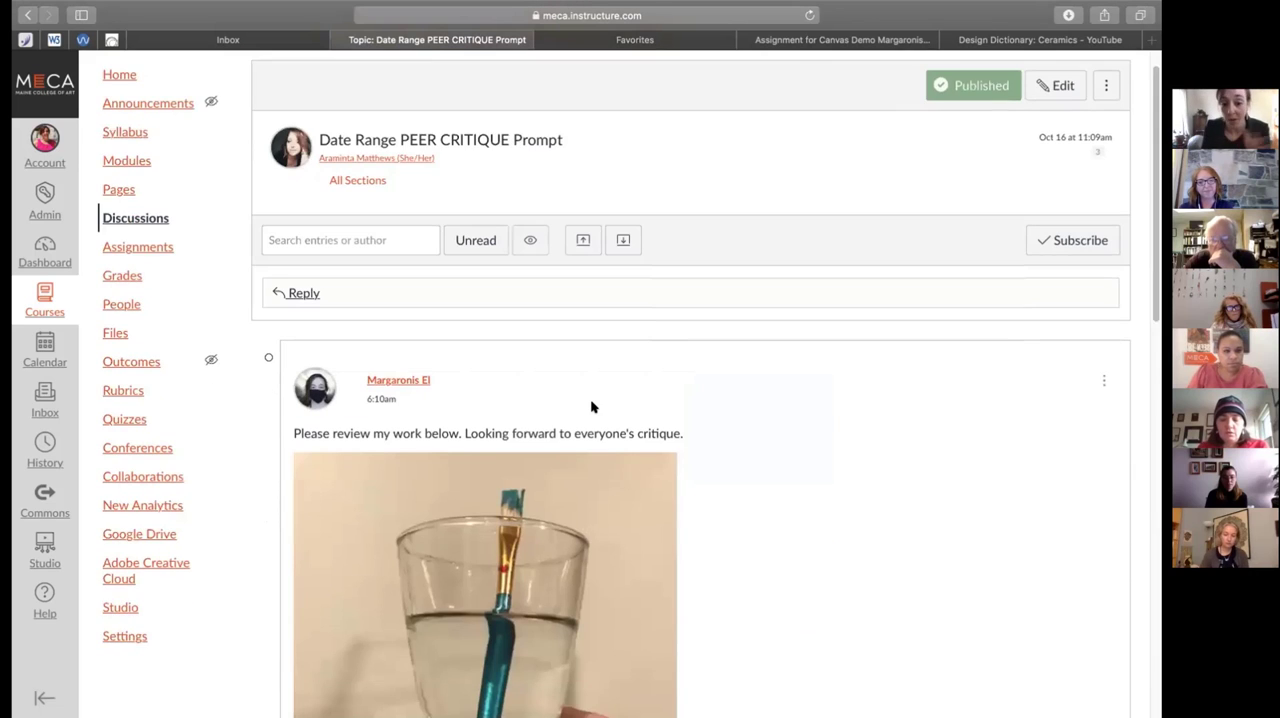
pyautogui.scroll(-3, 603, 316)
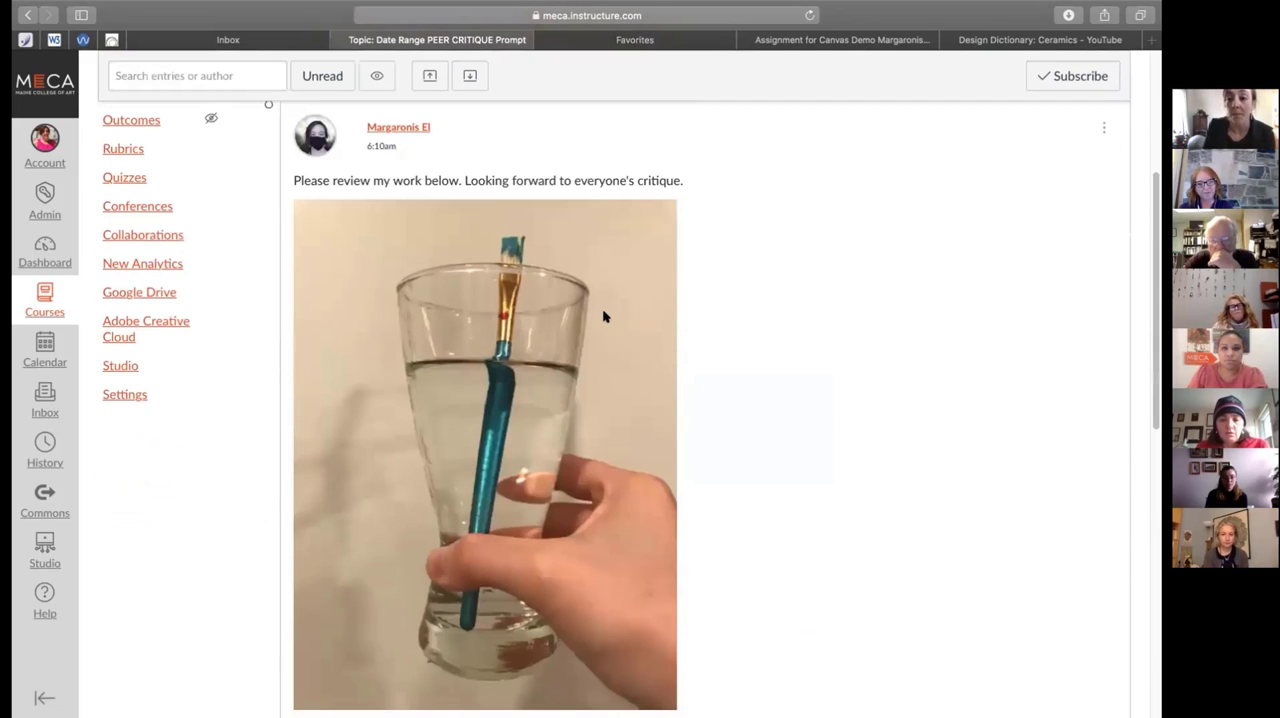
pyautogui.scroll(3, 660, 306)
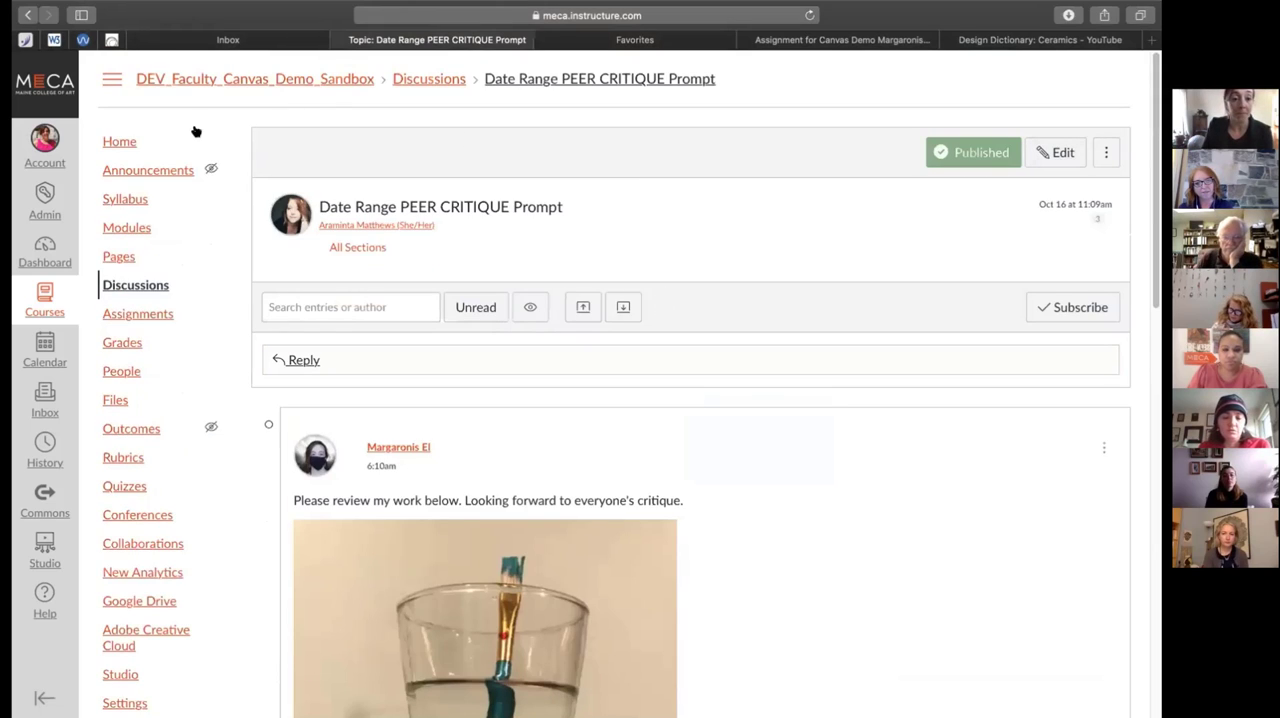
# Go back to the discussions list, open the Date Range PEER CRITIQUE Prompt again, and review its reply area and posts
pyautogui.click(130, 285)
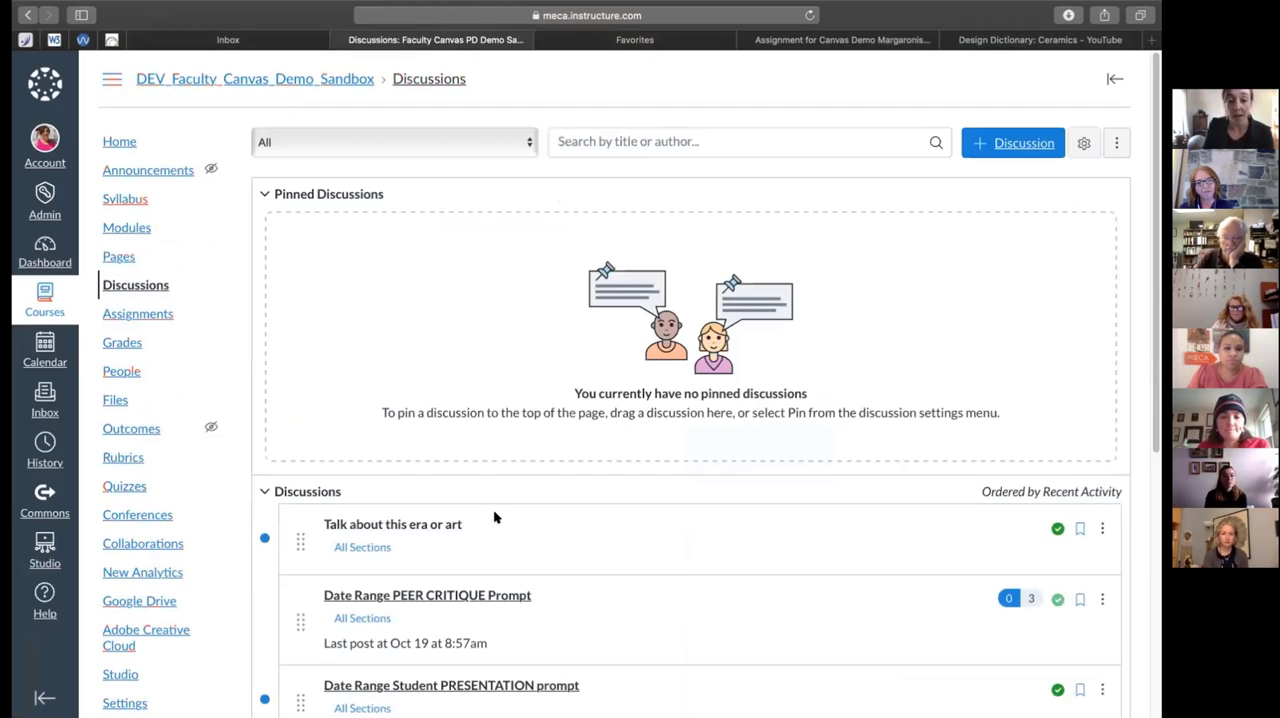
pyautogui.scroll(-5, 494, 517)
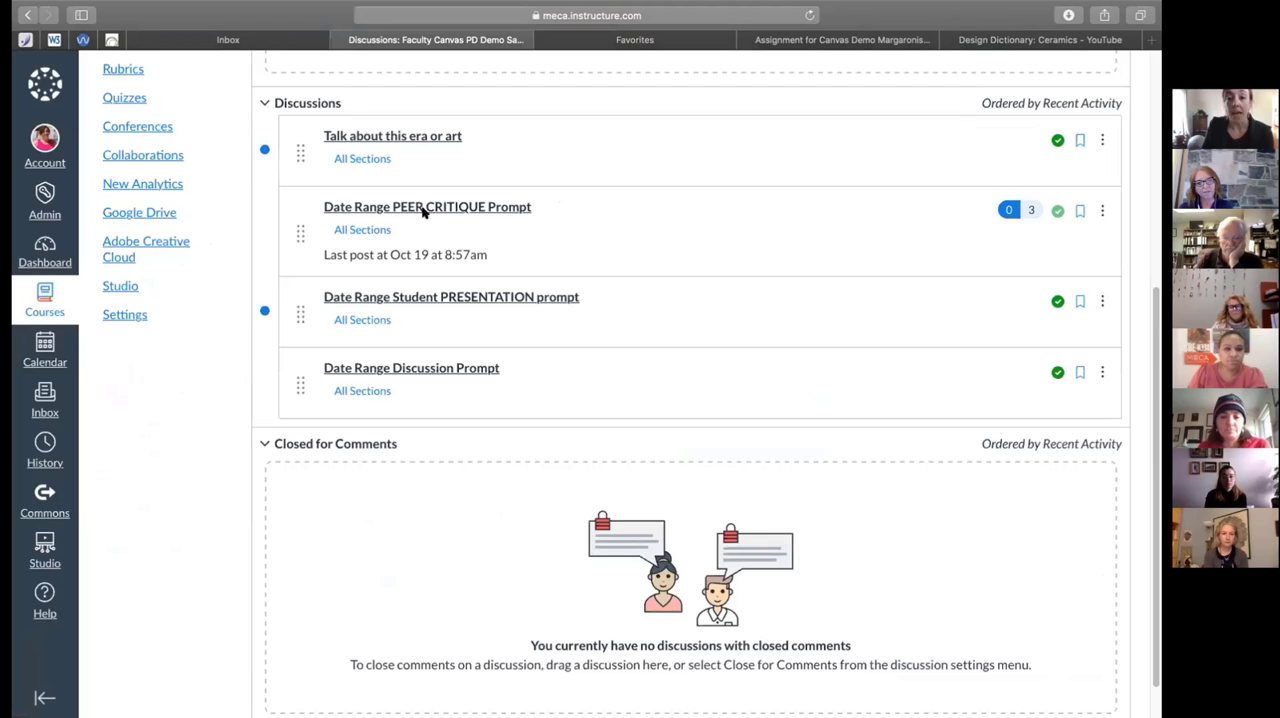
pyautogui.click(410, 212)
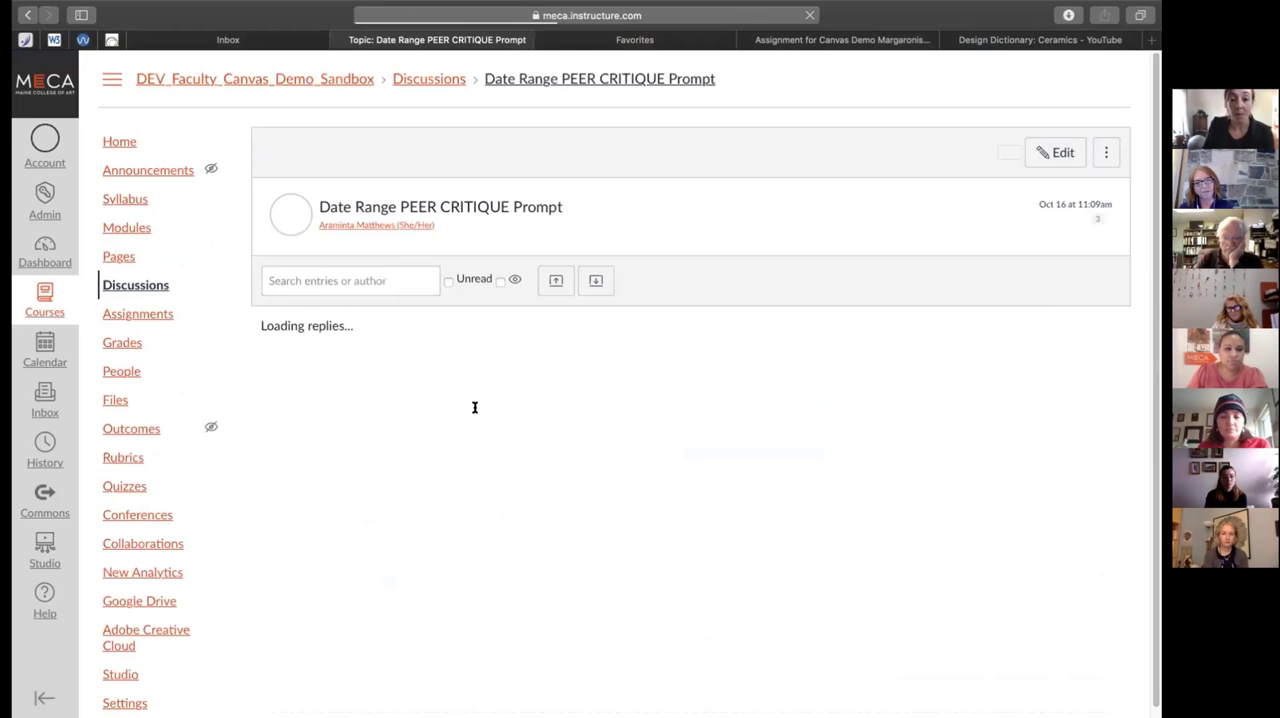
pyautogui.scroll(-1, 569, 444)
pyautogui.scroll(-1, 567, 444)
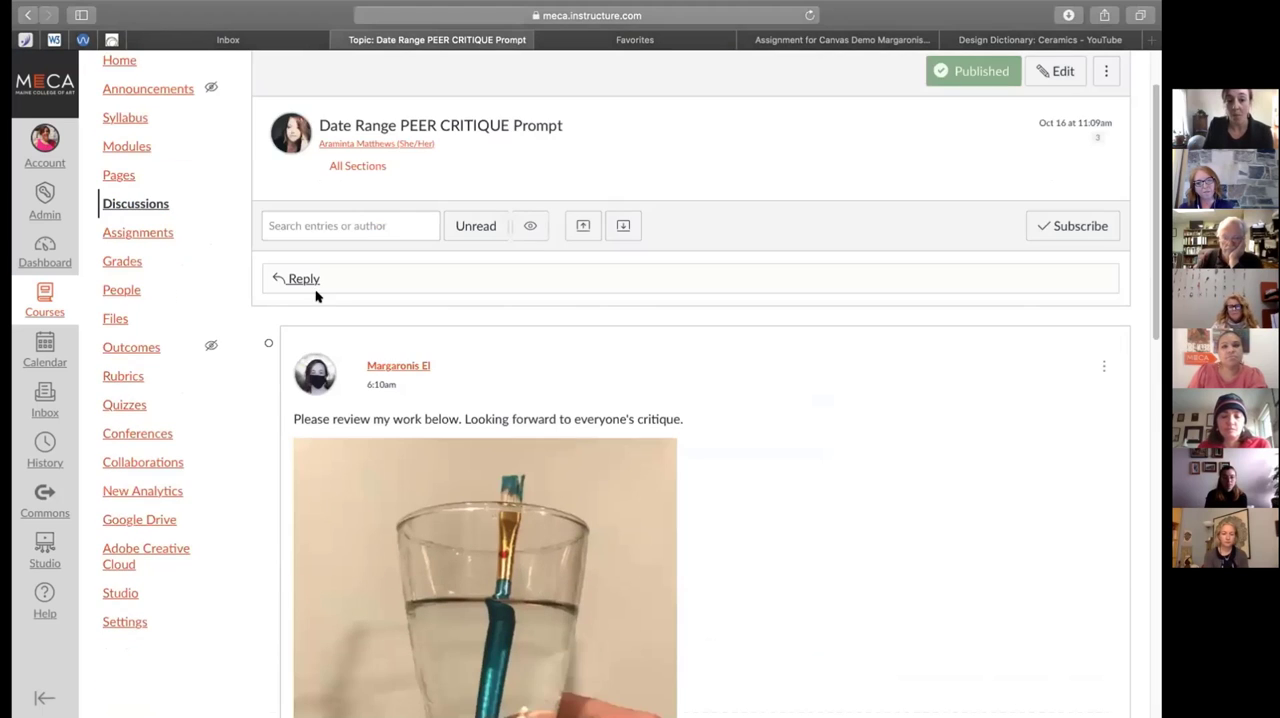
pyautogui.scroll(-5, 519, 410)
pyautogui.scroll(-2, 519, 410)
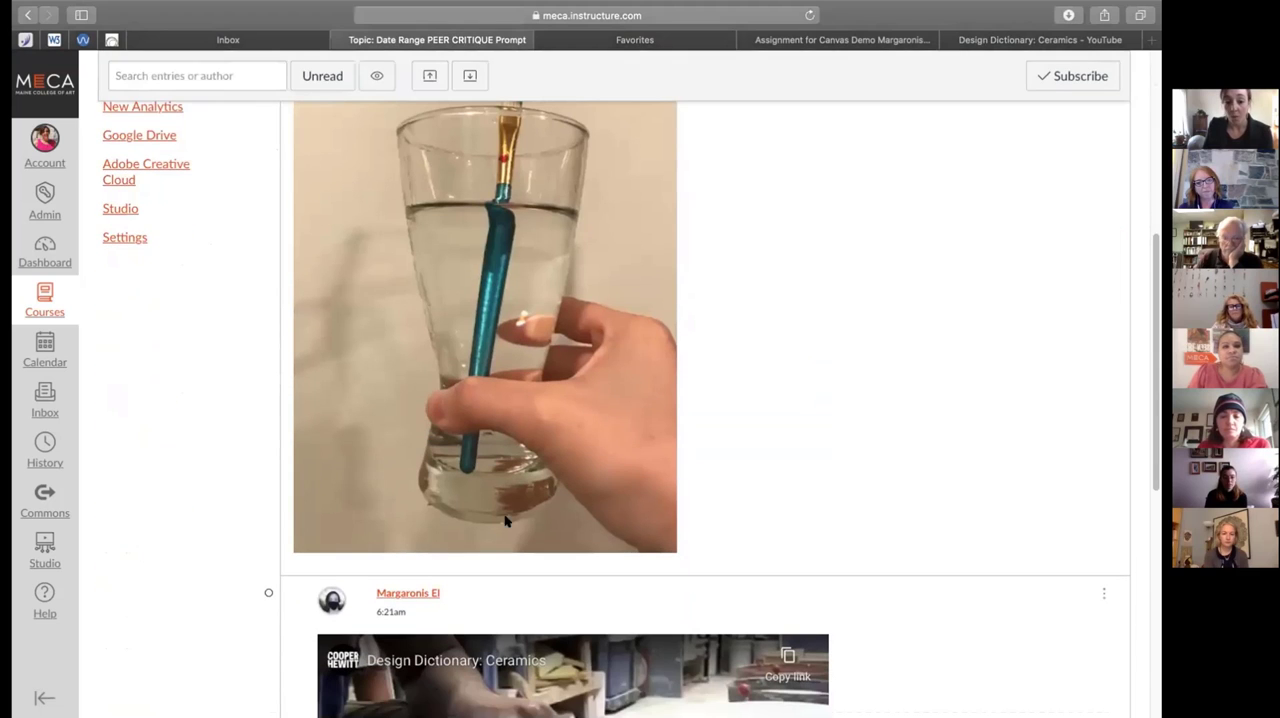
# Draft a reply to the latest post, greeting its author by first name and writing "Yes! Students can record videos and share them."
pyautogui.scroll(-10, 937, 480)
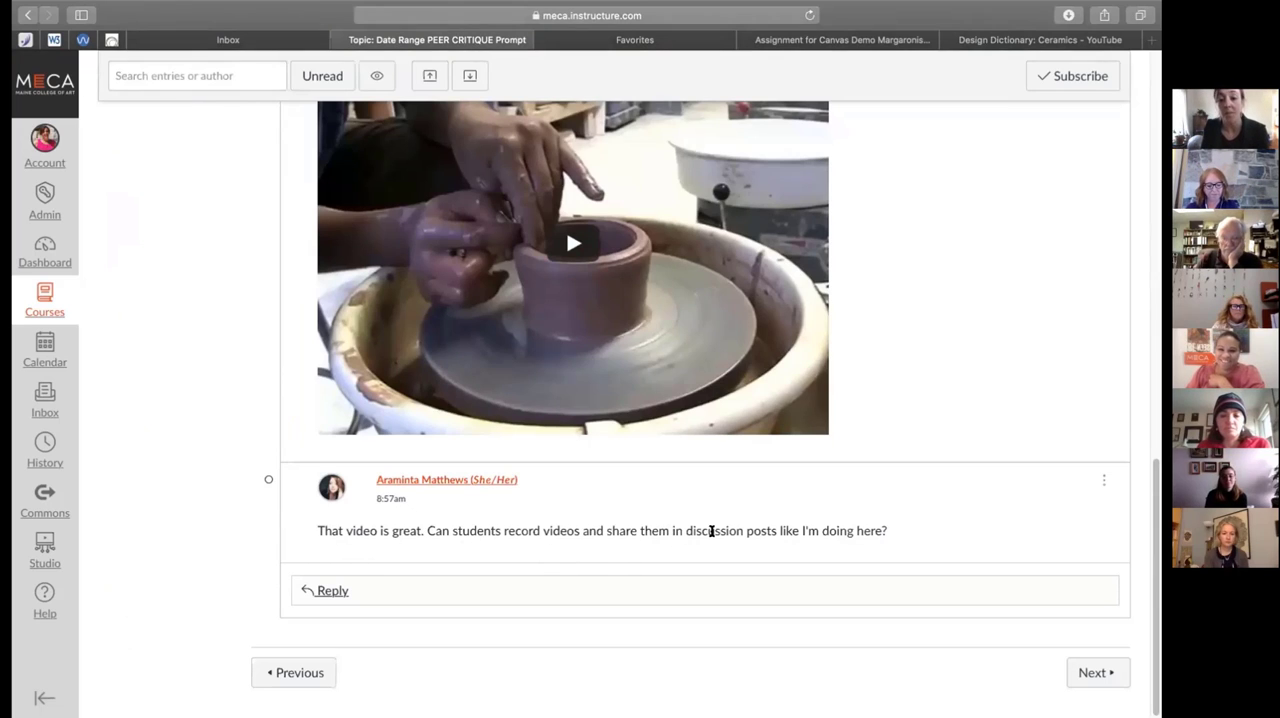
pyautogui.click(366, 592)
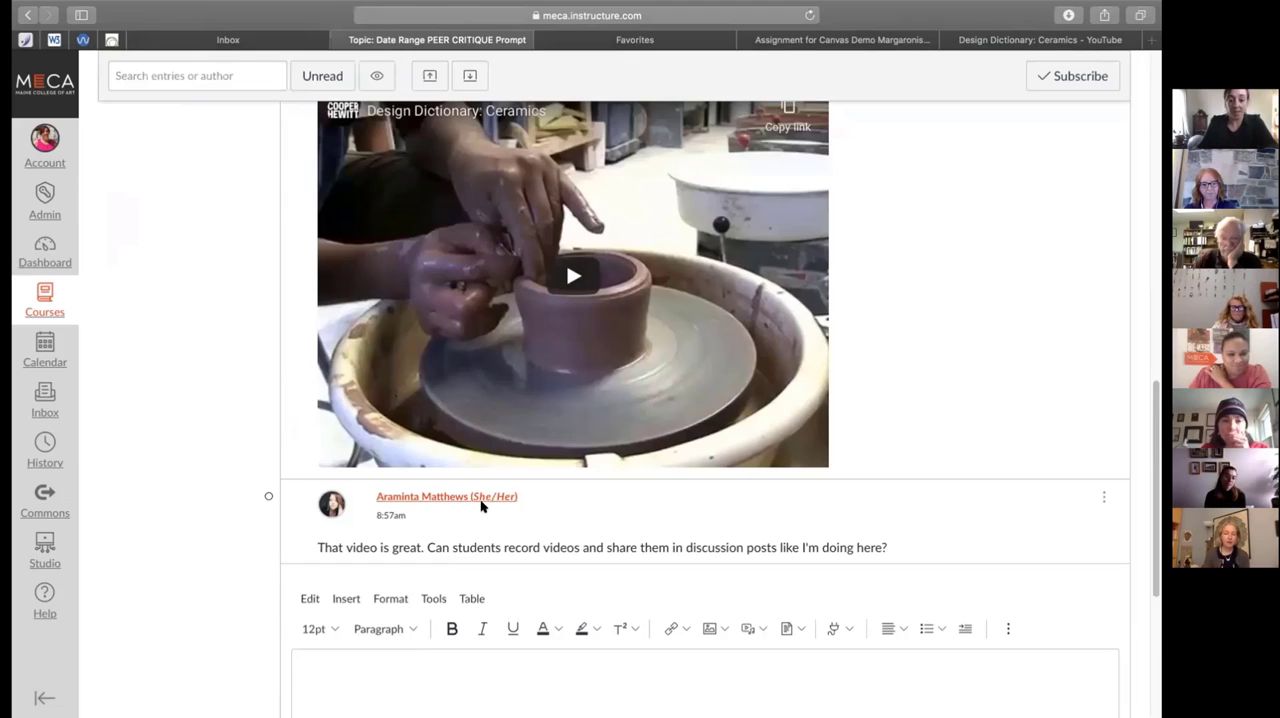
pyautogui.scroll(-3, 420, 550)
pyautogui.click(446, 552)
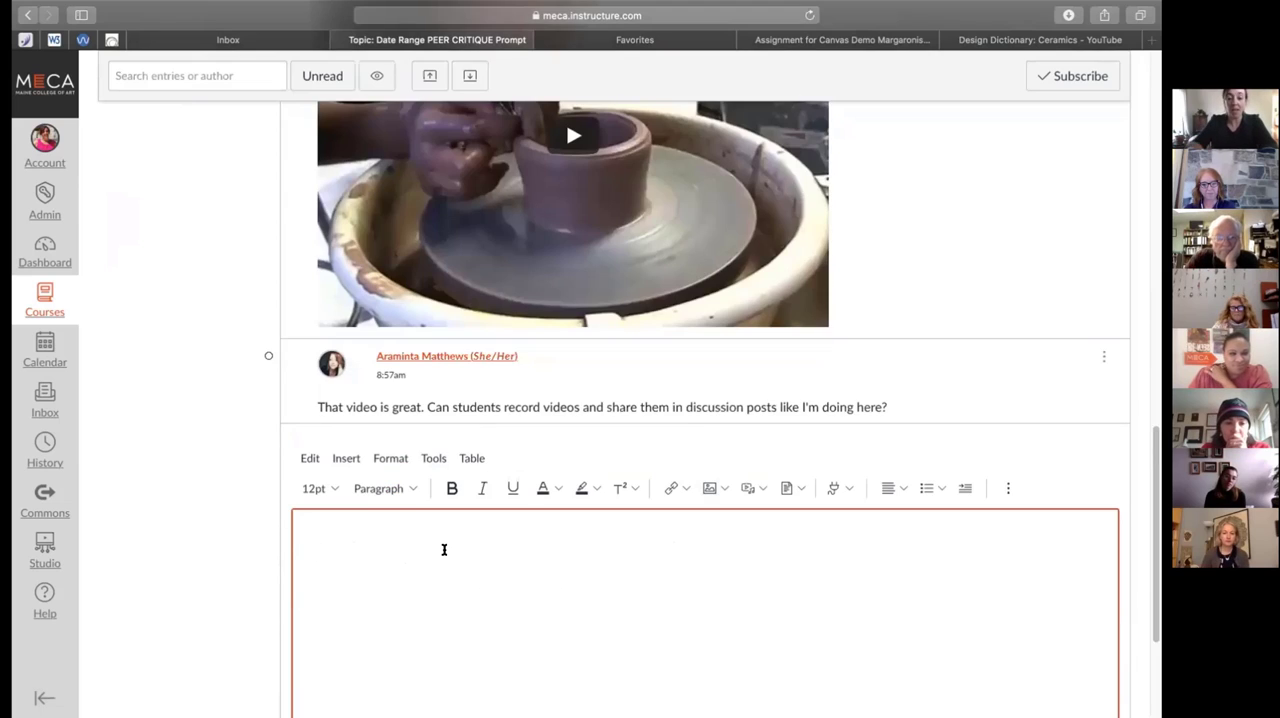
pyautogui.write('Hi Araminta,')
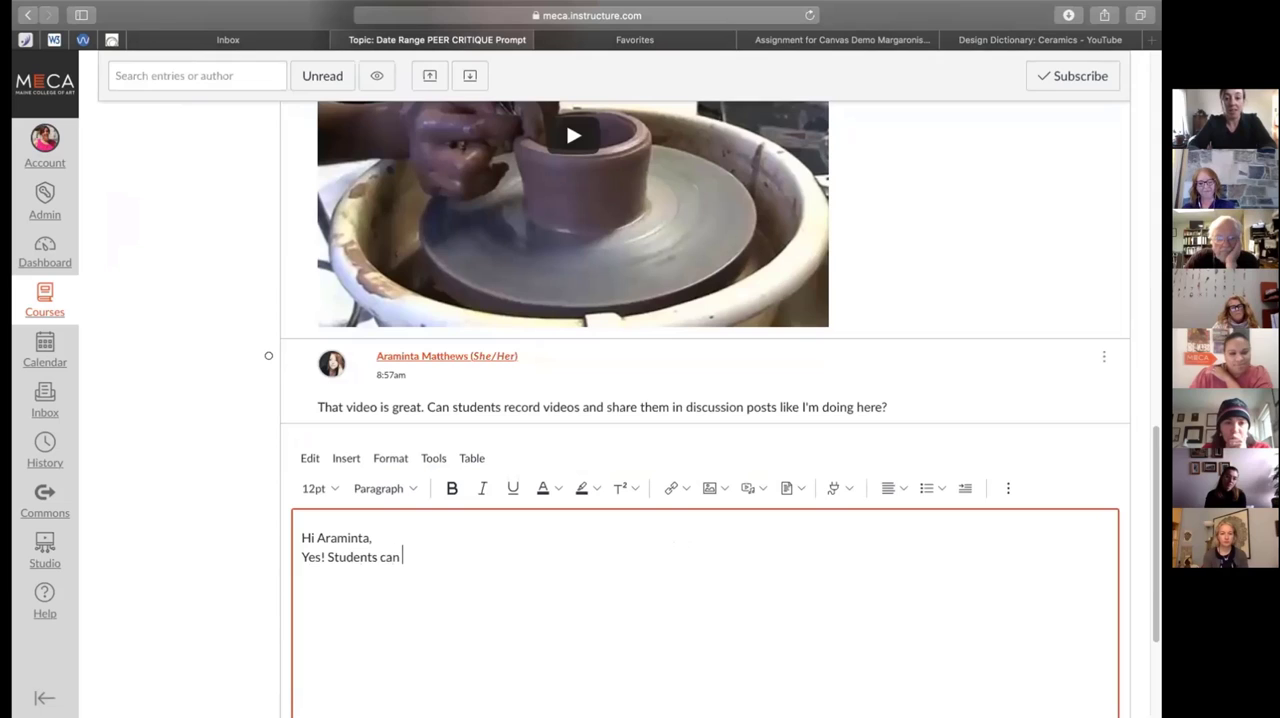
pyautogui.write('o')
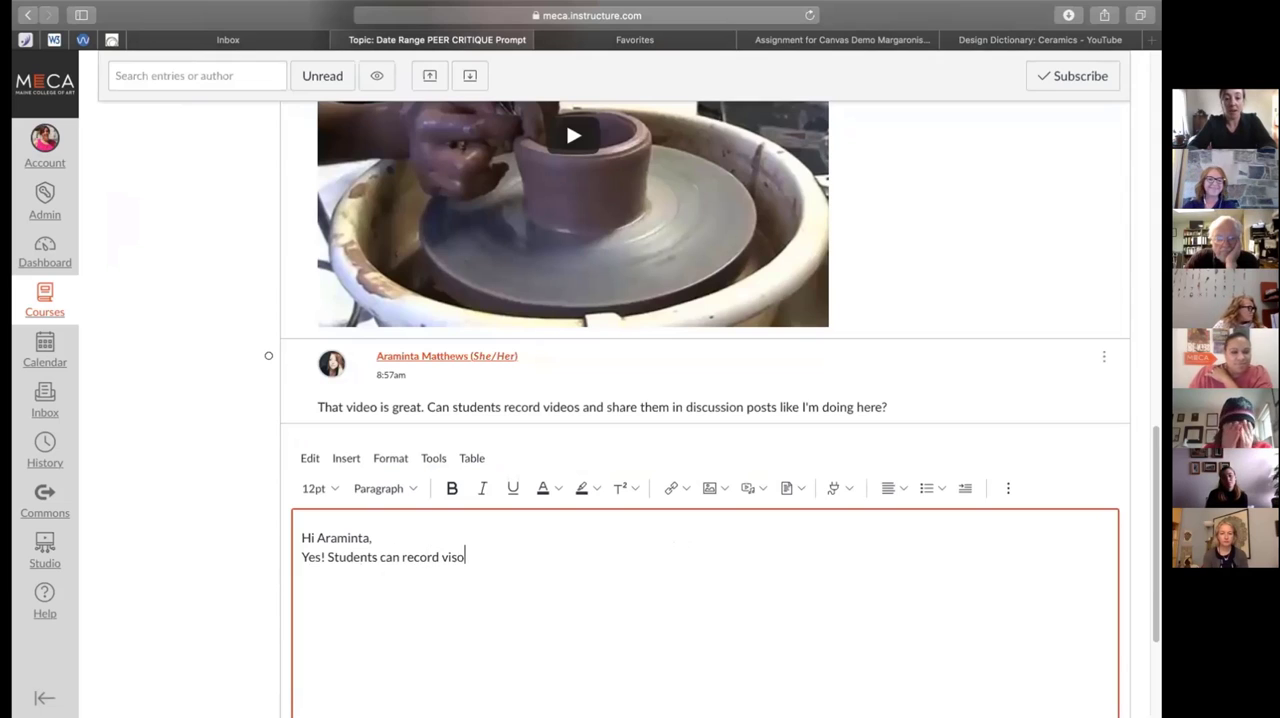
pyautogui.write('drd videos and share')
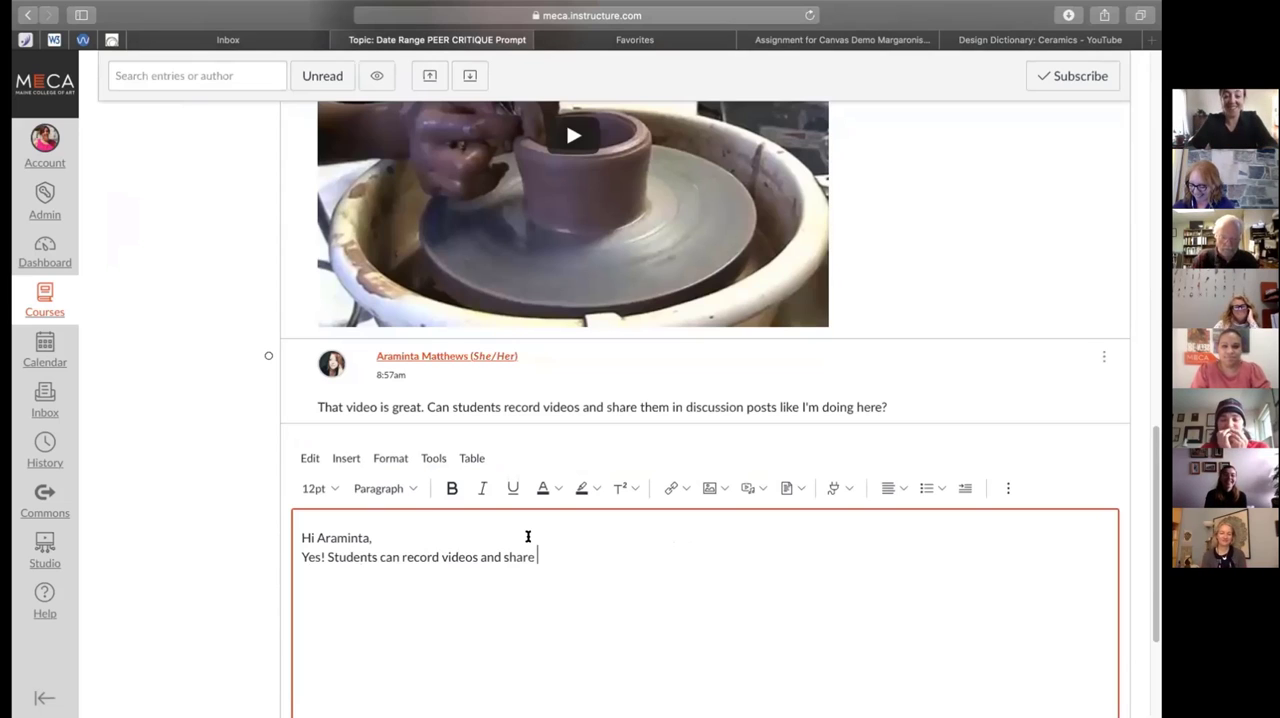
pyautogui.write('them.')
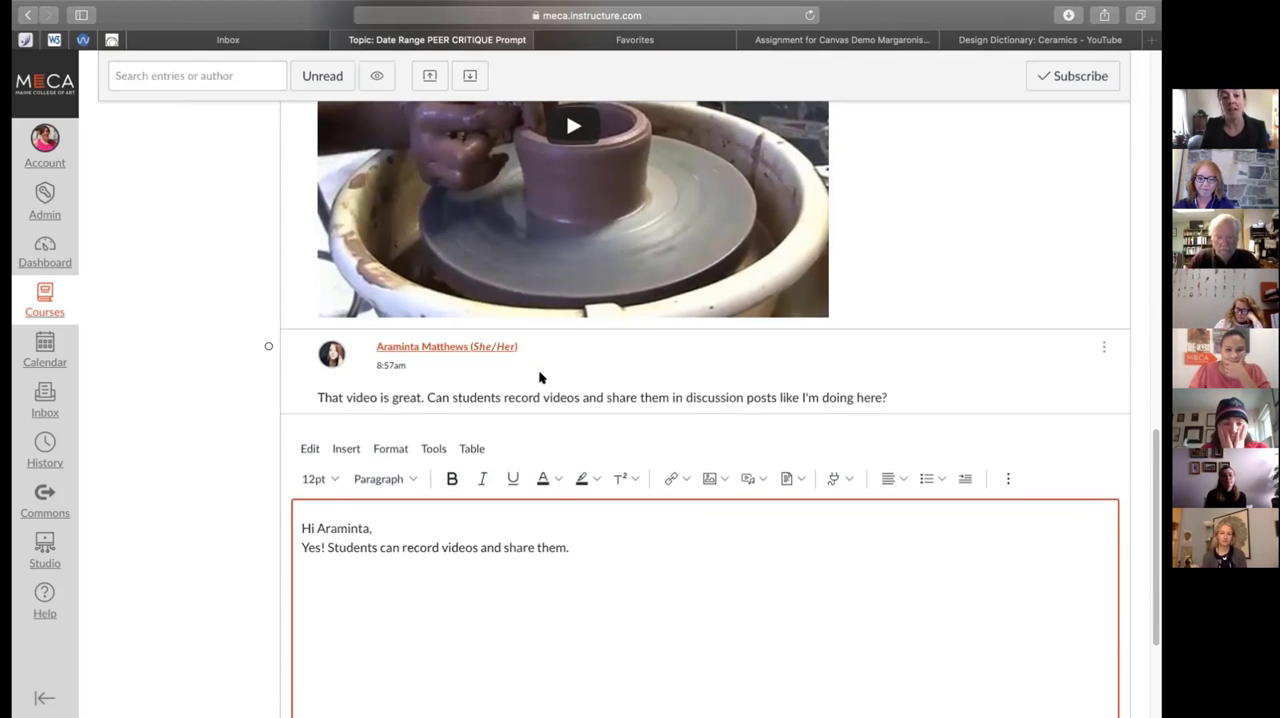
# Return to the course's discussions list and open the Talk about this era or art discussion
pyautogui.scroll(5, 539, 377)
pyautogui.scroll(10, 539, 377)
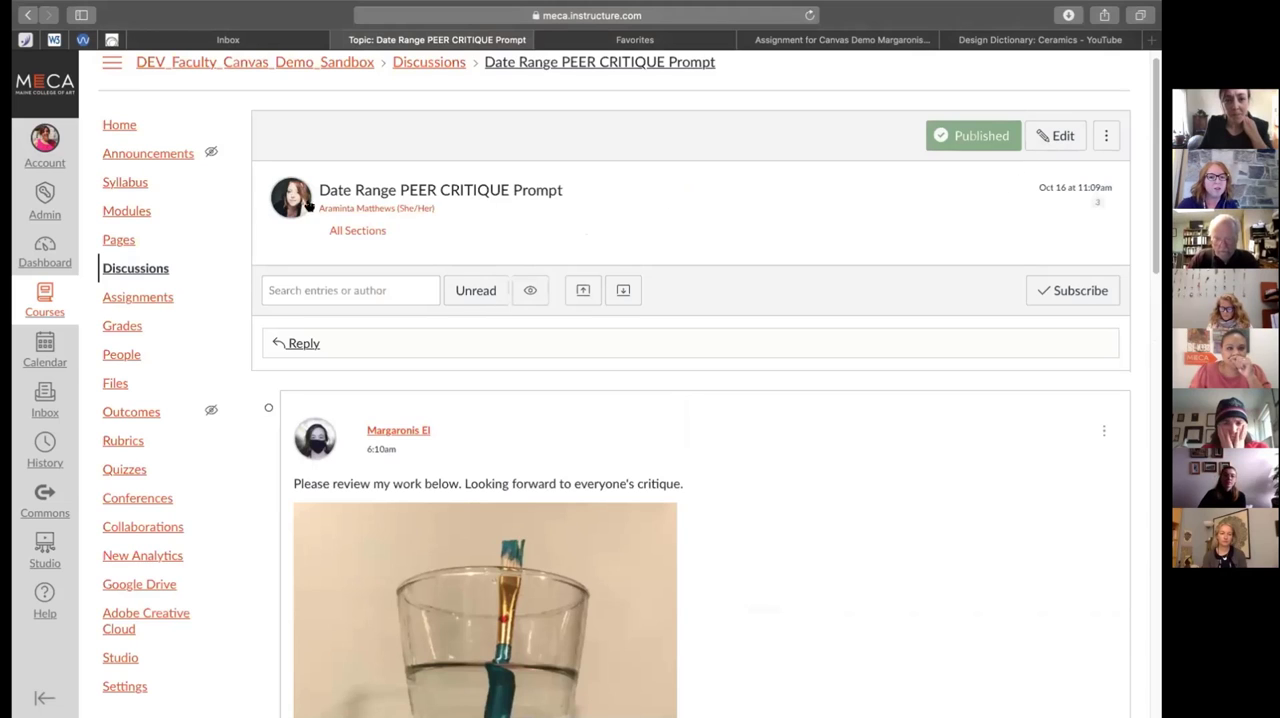
pyautogui.click(142, 268)
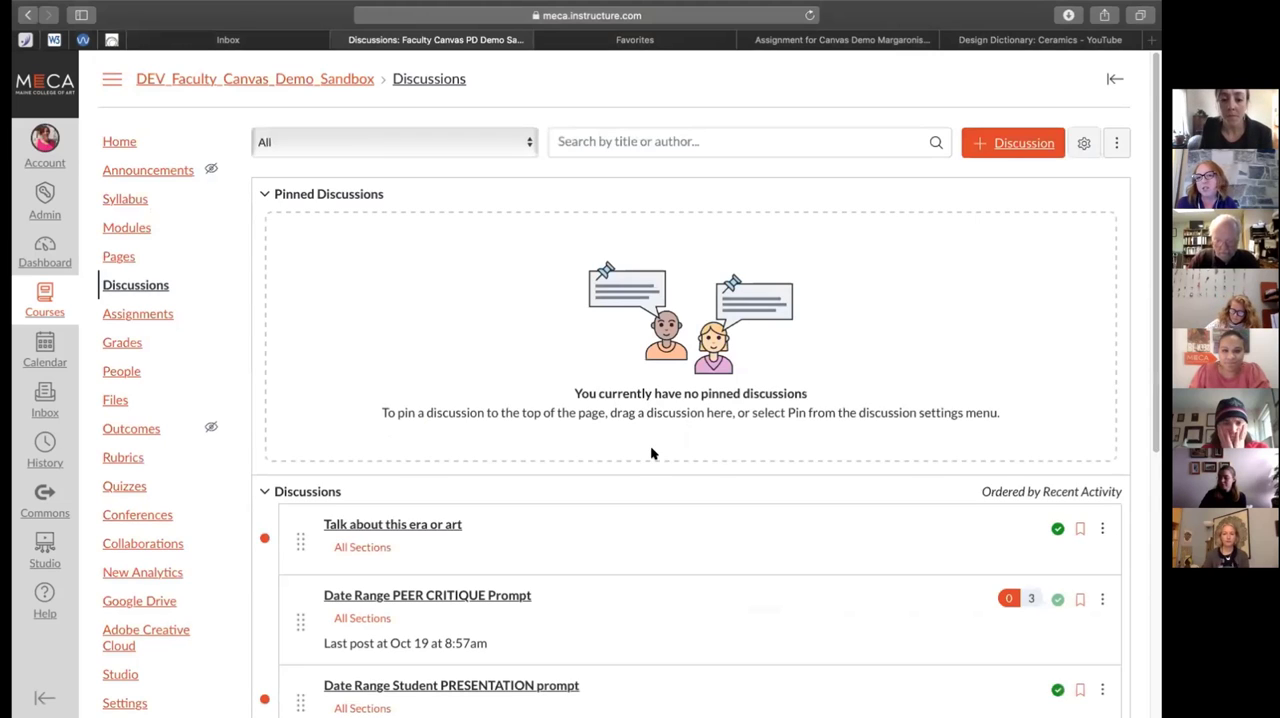
pyautogui.scroll(-3, 650, 449)
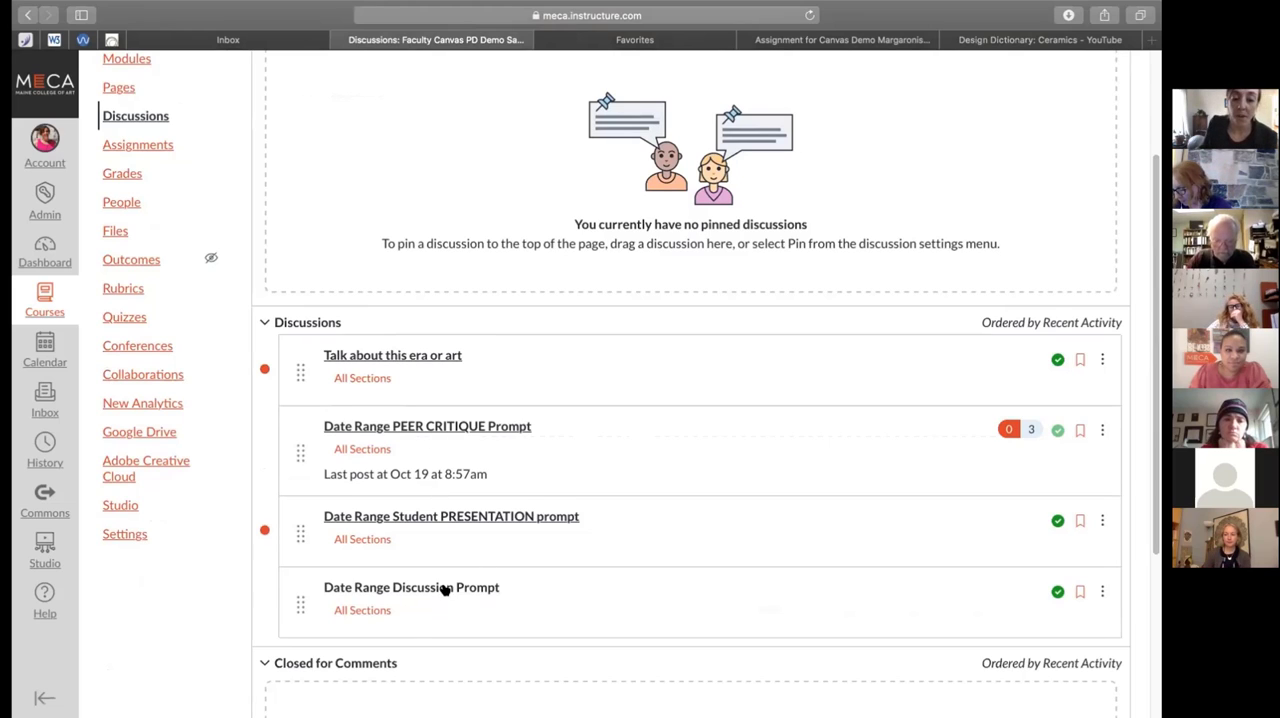
pyautogui.click(374, 357)
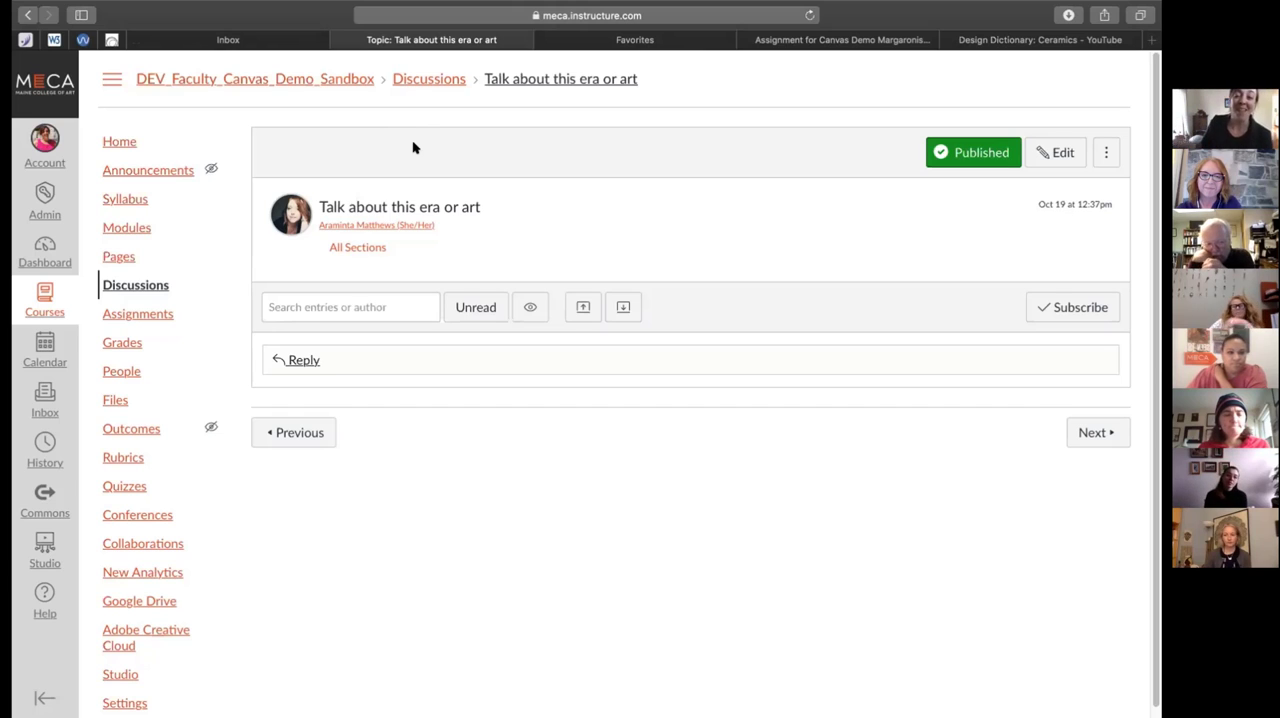
pyautogui.click(1048, 150)
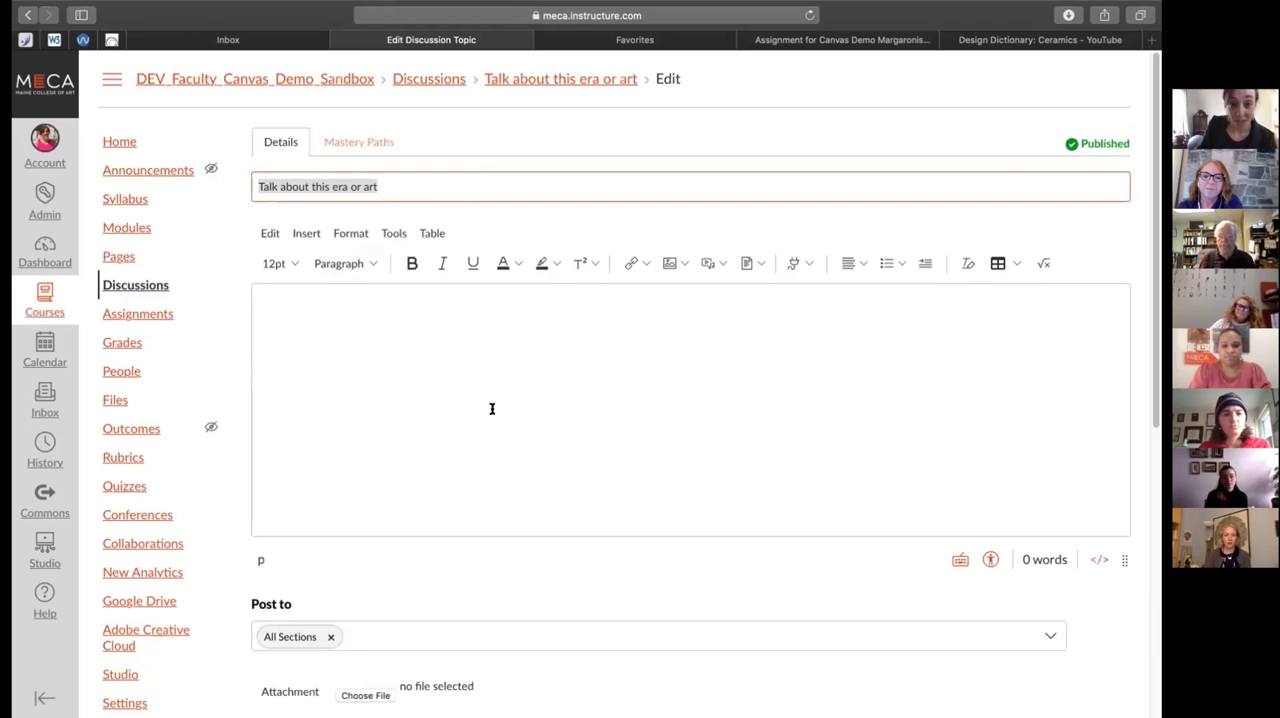
pyautogui.click(122, 285)
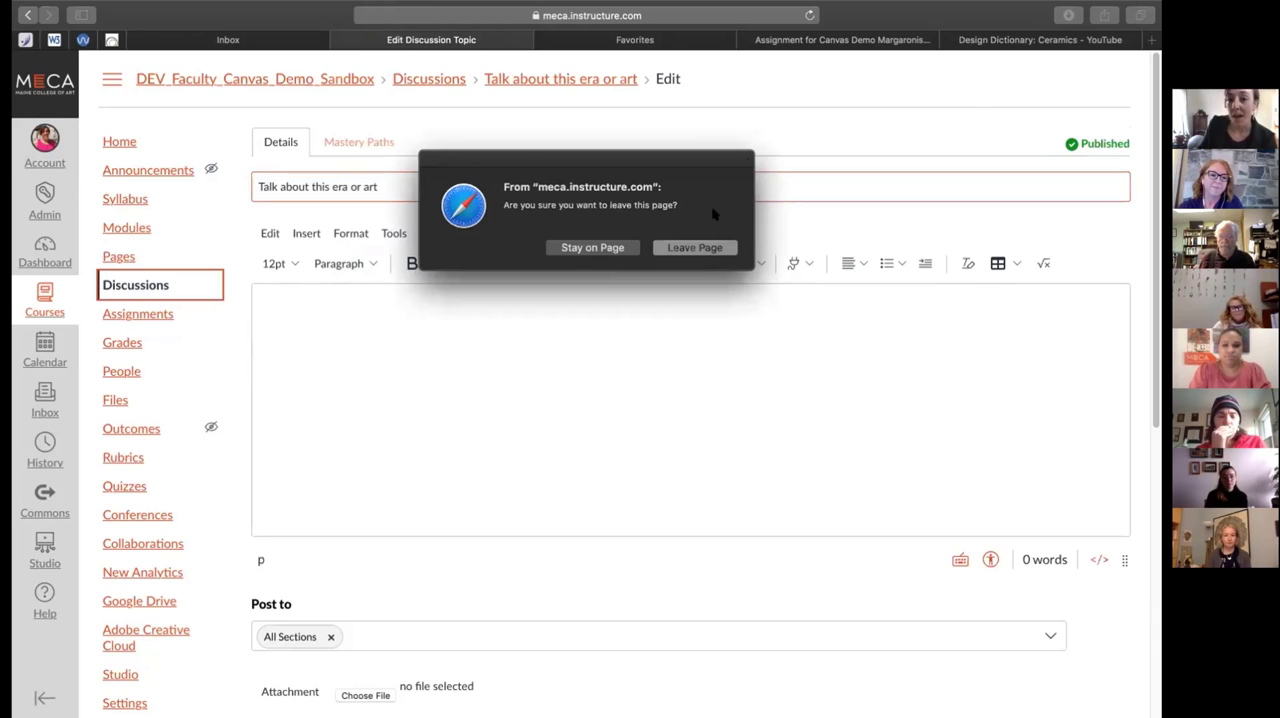
pyautogui.click(592, 247)
pyautogui.click(147, 286)
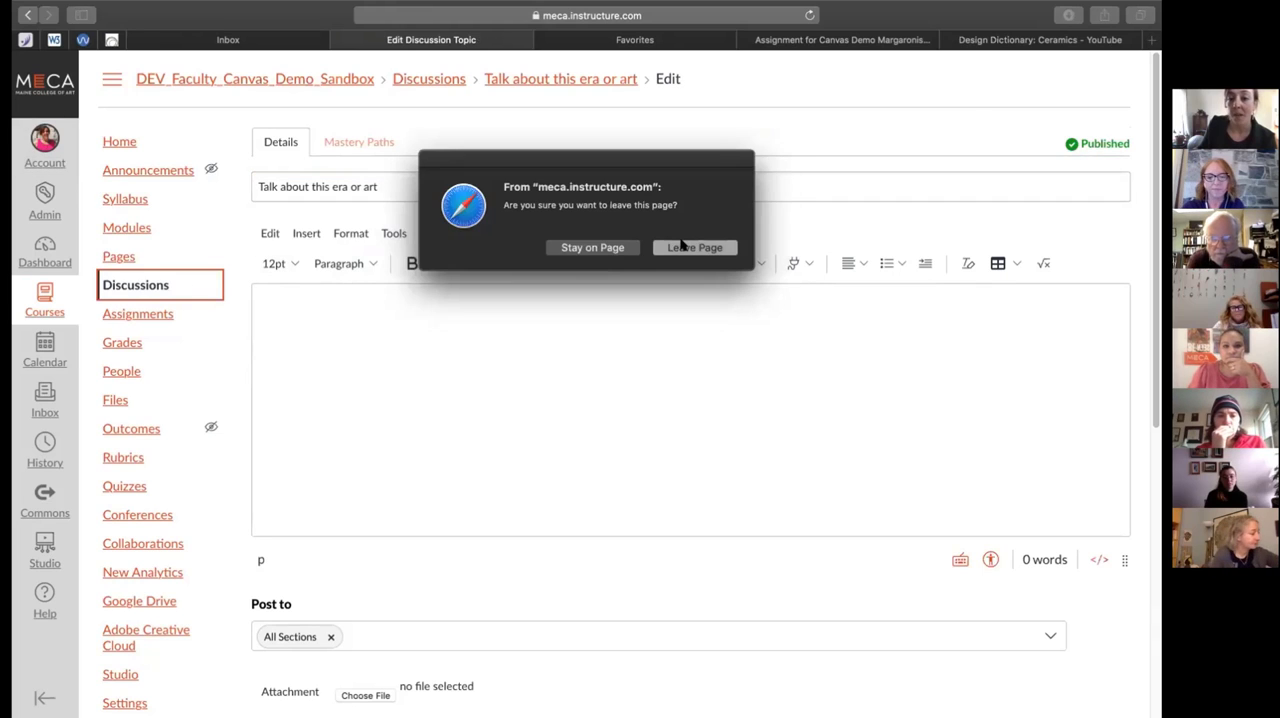
pyautogui.click(690, 247)
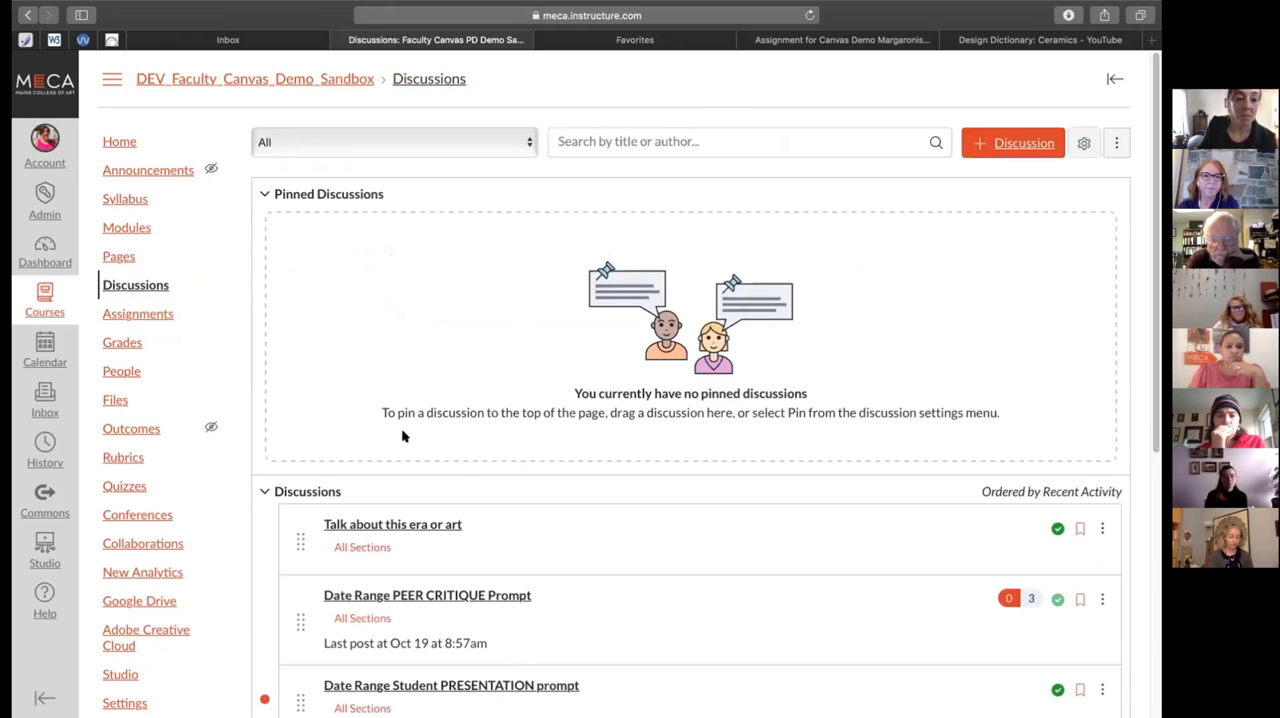
# Open the Talk about this era or art discussion from the Pre-Raphaelite module for editing
pyautogui.click(138, 228)
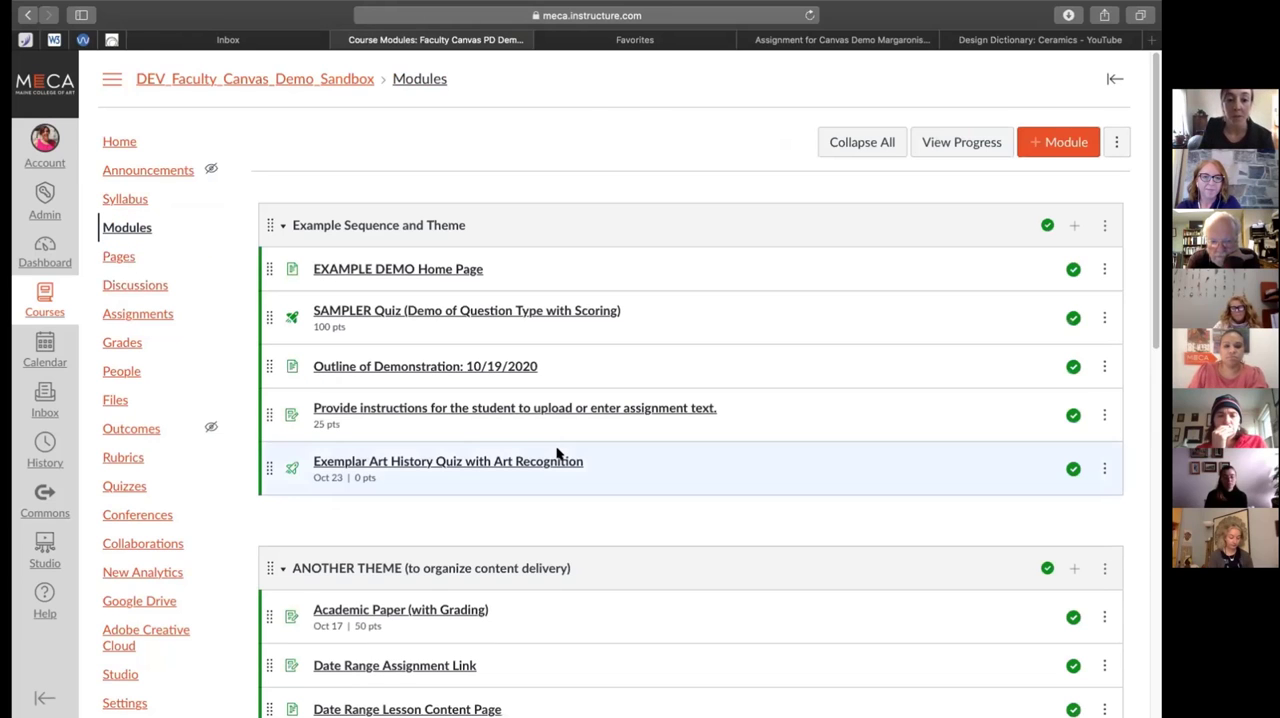
pyautogui.scroll(-10, 558, 453)
pyautogui.scroll(-1, 559, 454)
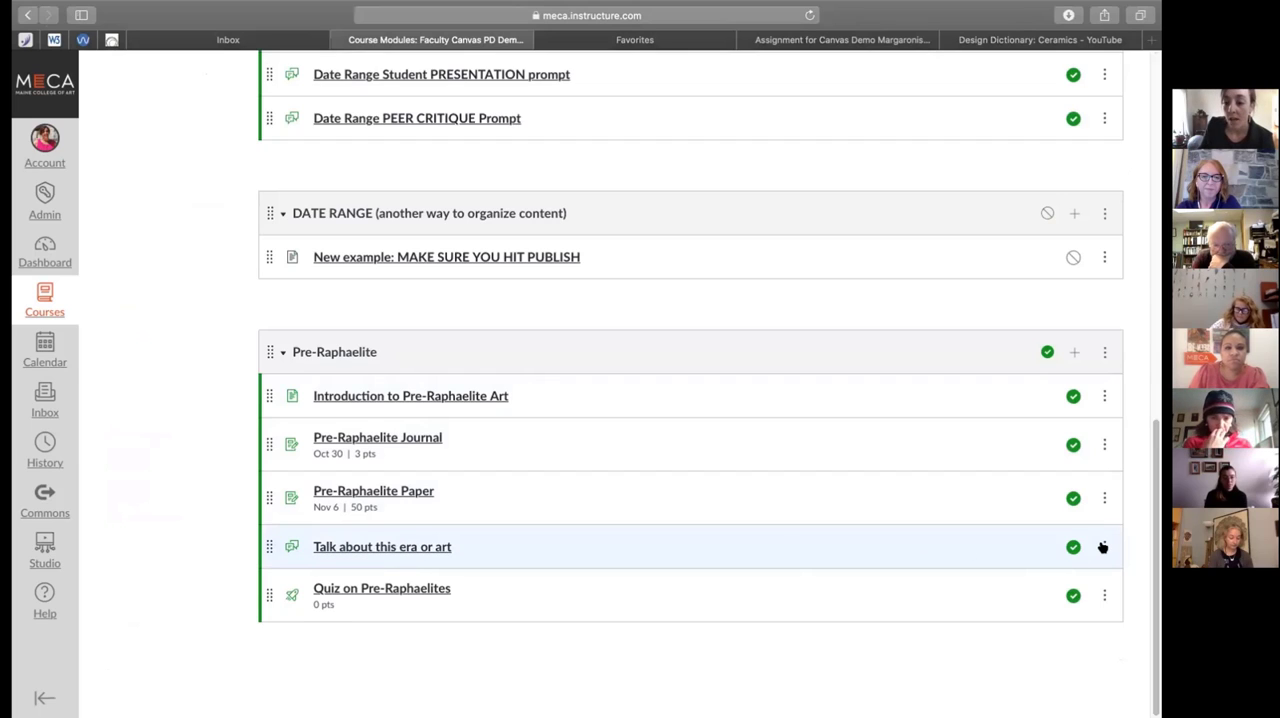
pyautogui.click(422, 551)
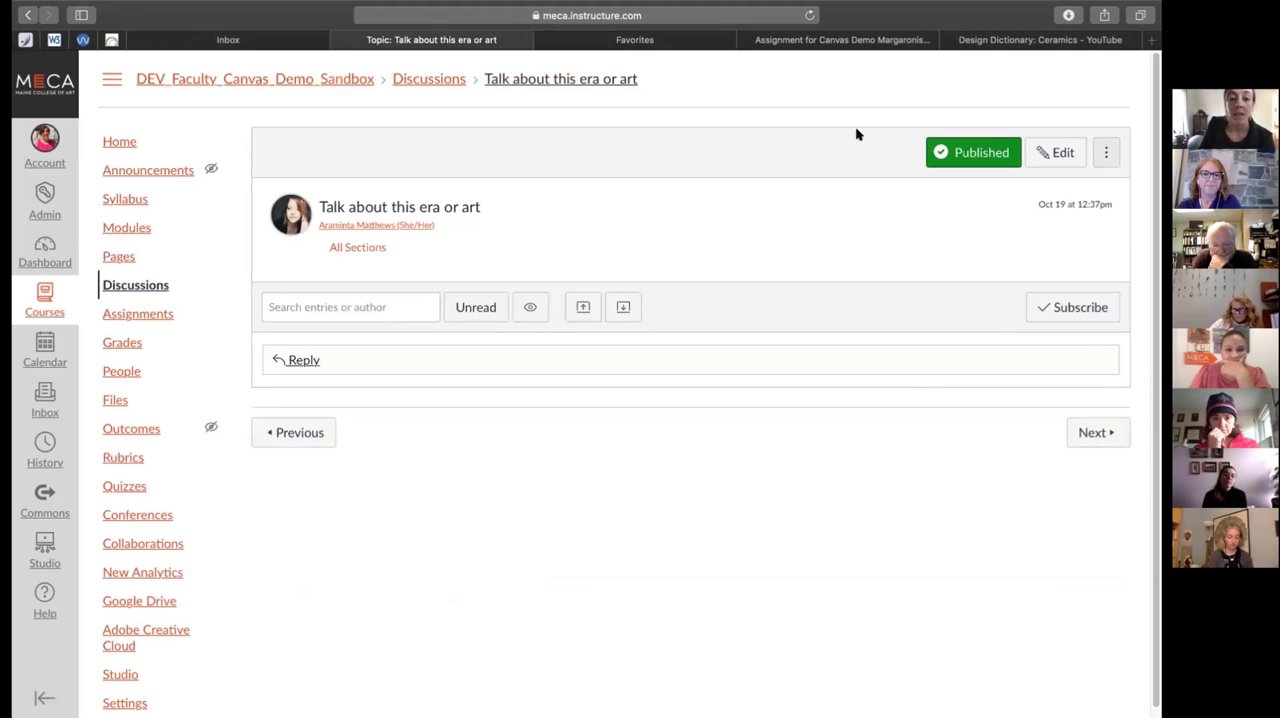
pyautogui.click(1106, 152)
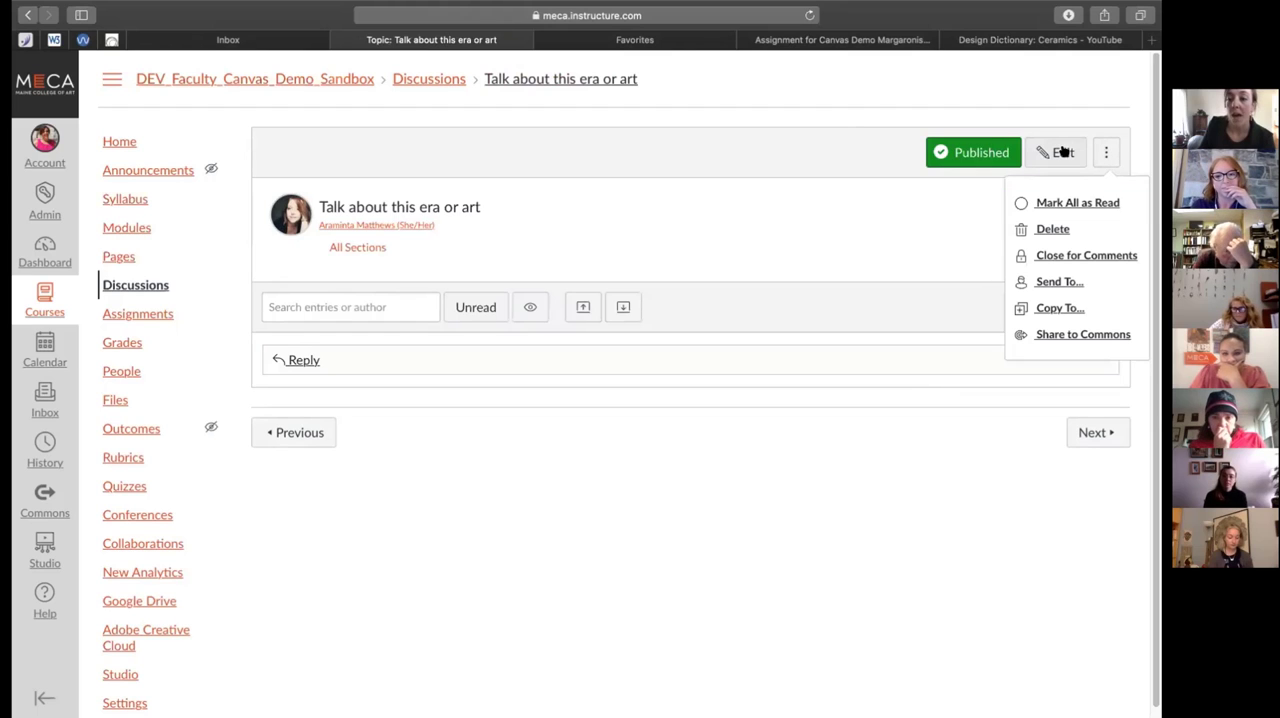
pyautogui.click(1062, 152)
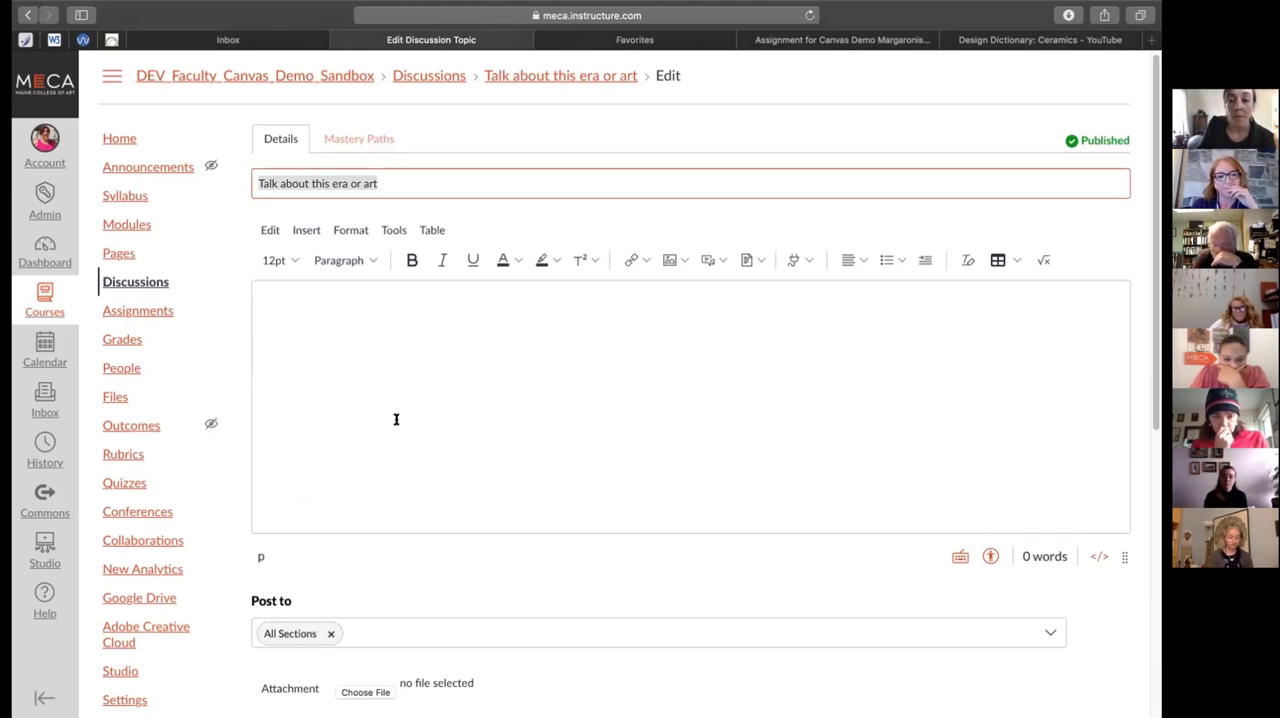
# Make the Talk about this era or art discussion graded and set its points possible to 3
pyautogui.scroll(-5, 394, 420)
pyautogui.scroll(-1, 395, 421)
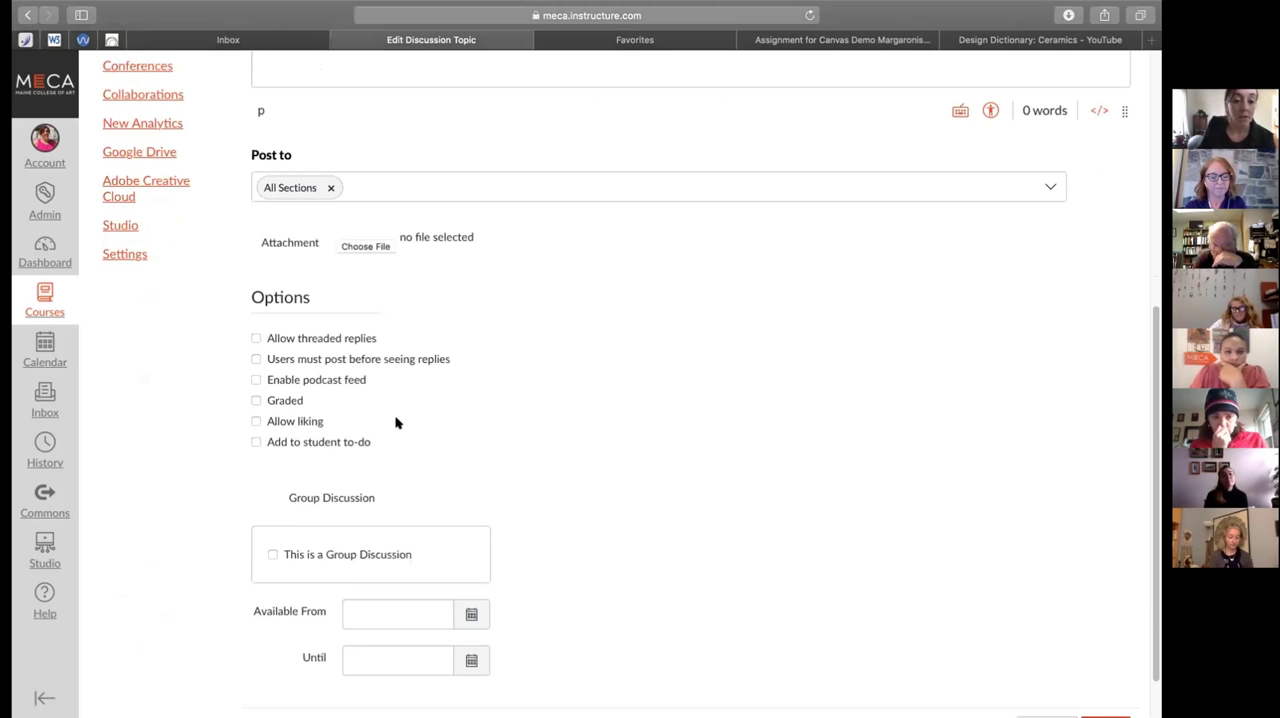
pyautogui.click(255, 400)
pyautogui.scroll(-1, 370, 420)
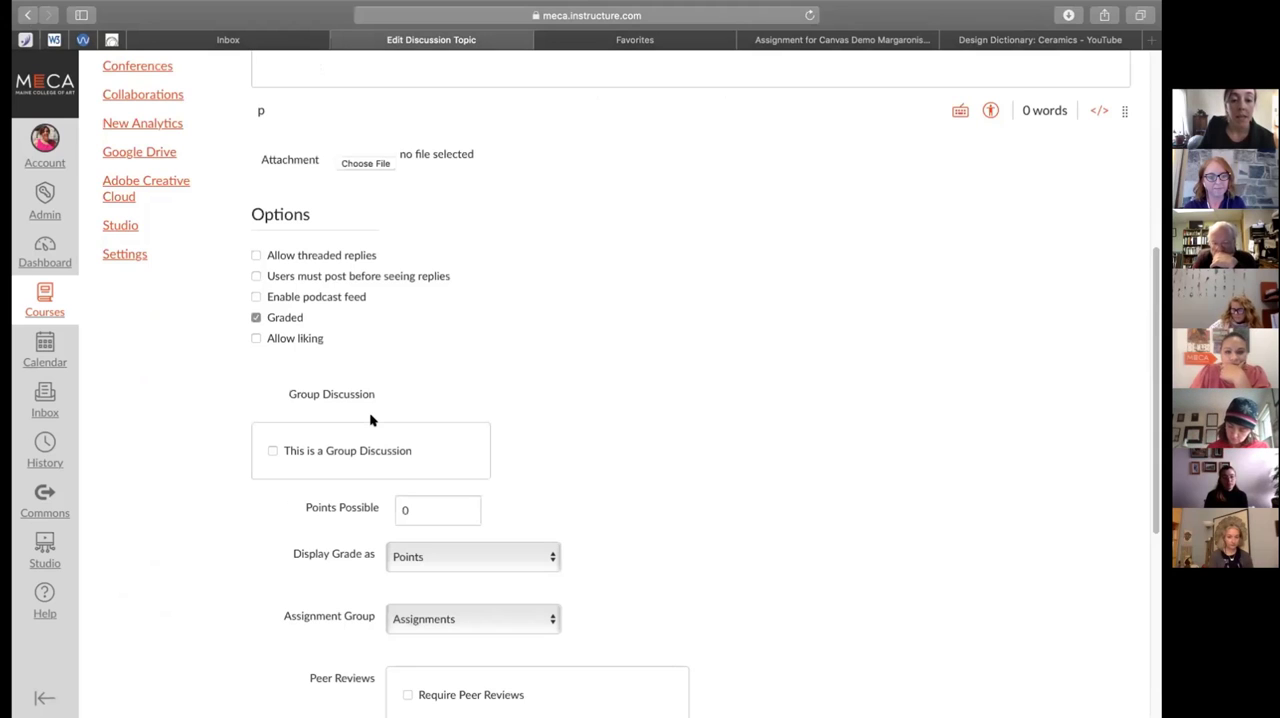
pyautogui.click(418, 505)
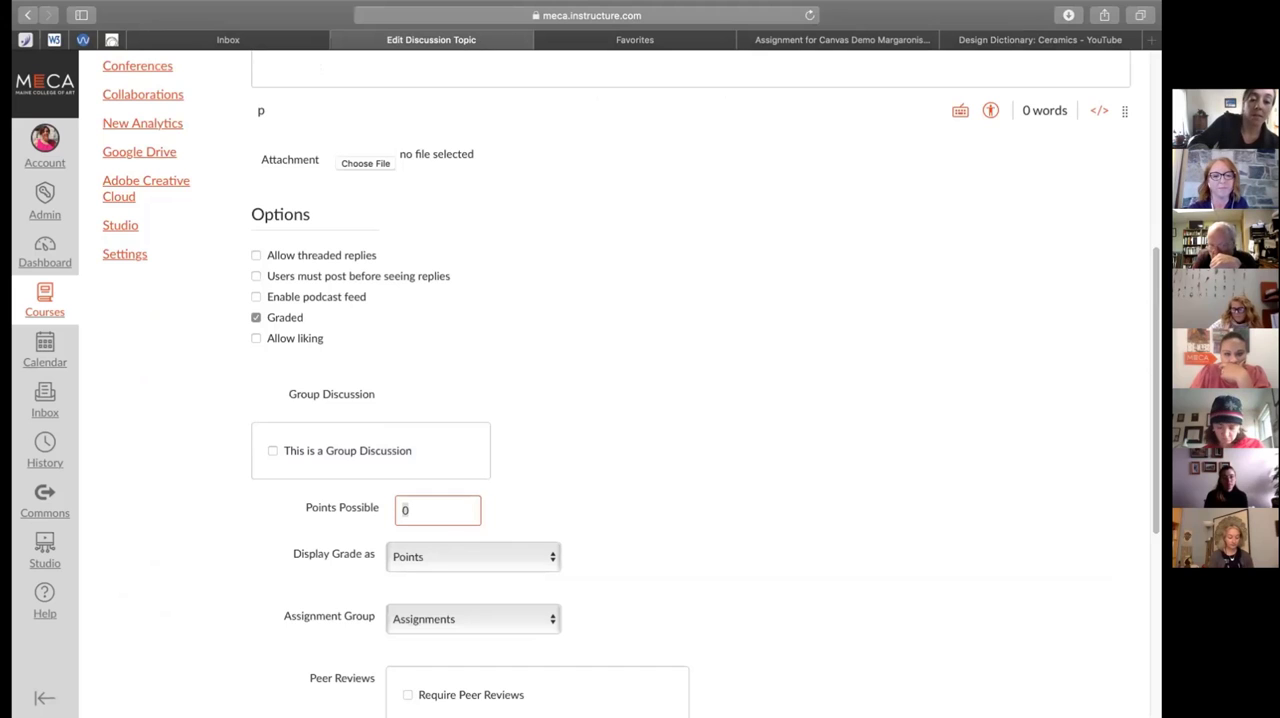
pyautogui.write('3')
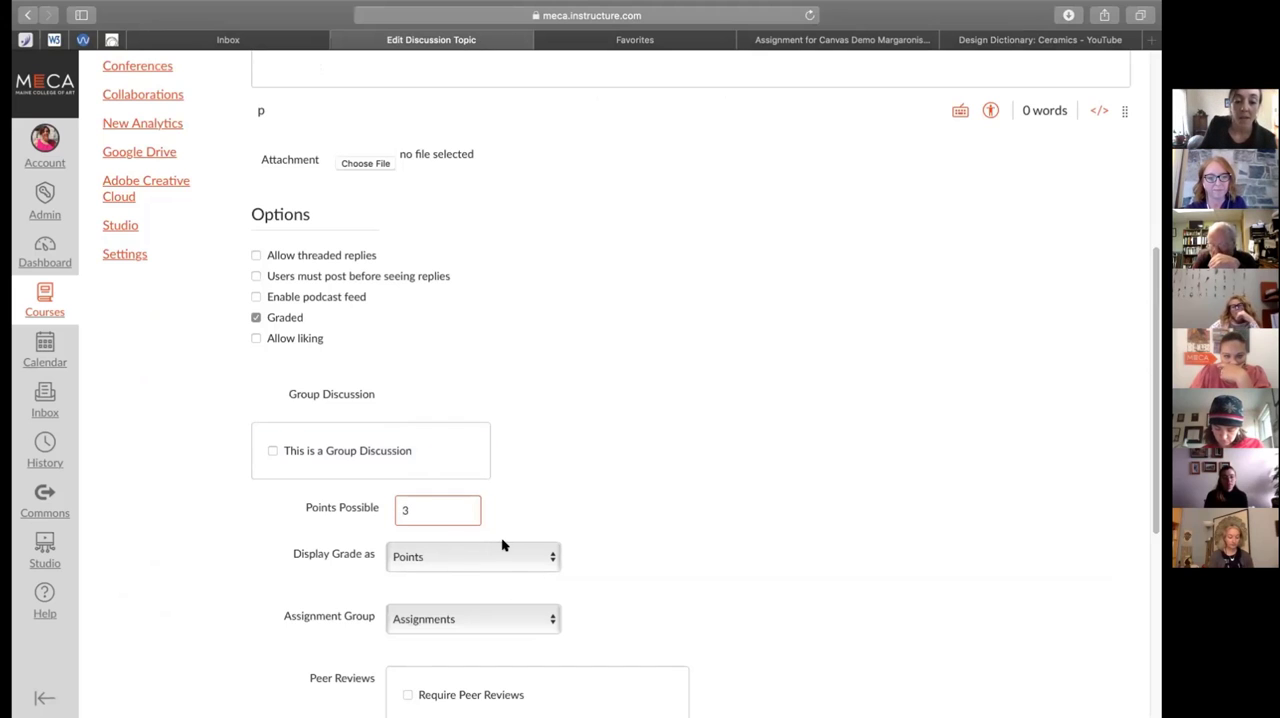
# Examine the discussion's edit form, including its reply options, group setting, grade display, peer reviews, and assignment and availability dates
pyautogui.scroll(-3, 567, 517)
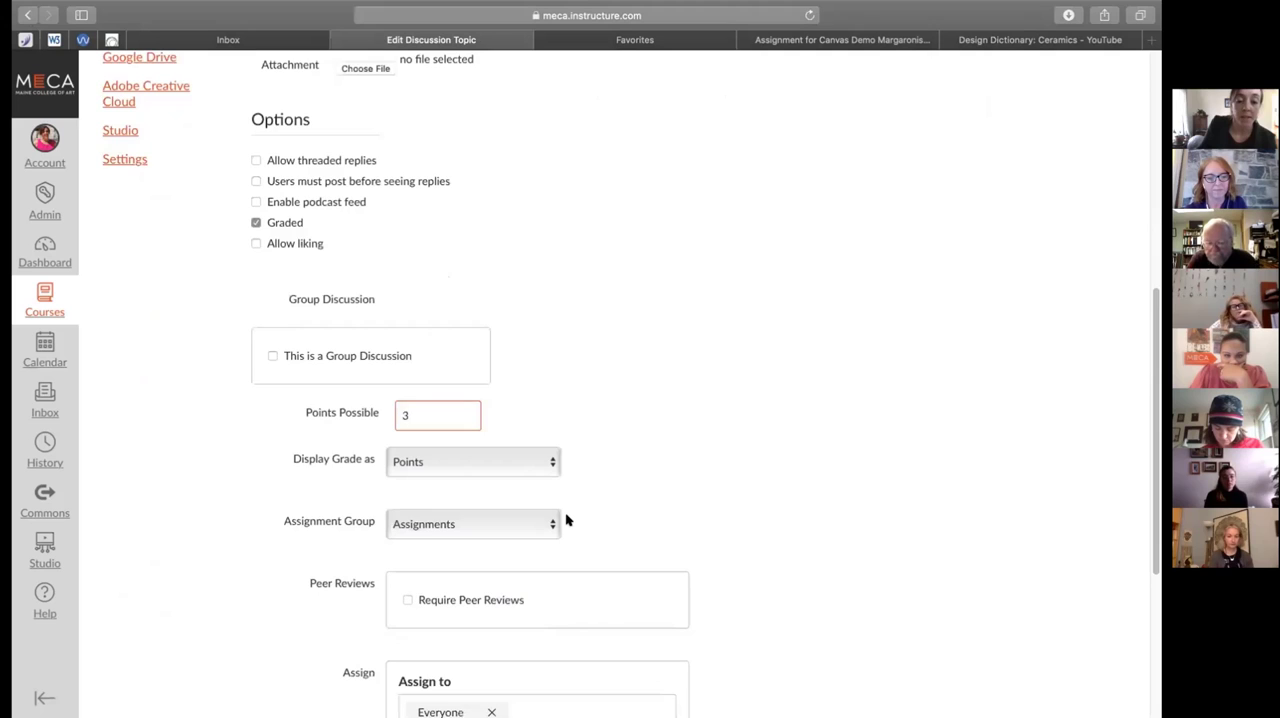
pyautogui.scroll(-5, 566, 520)
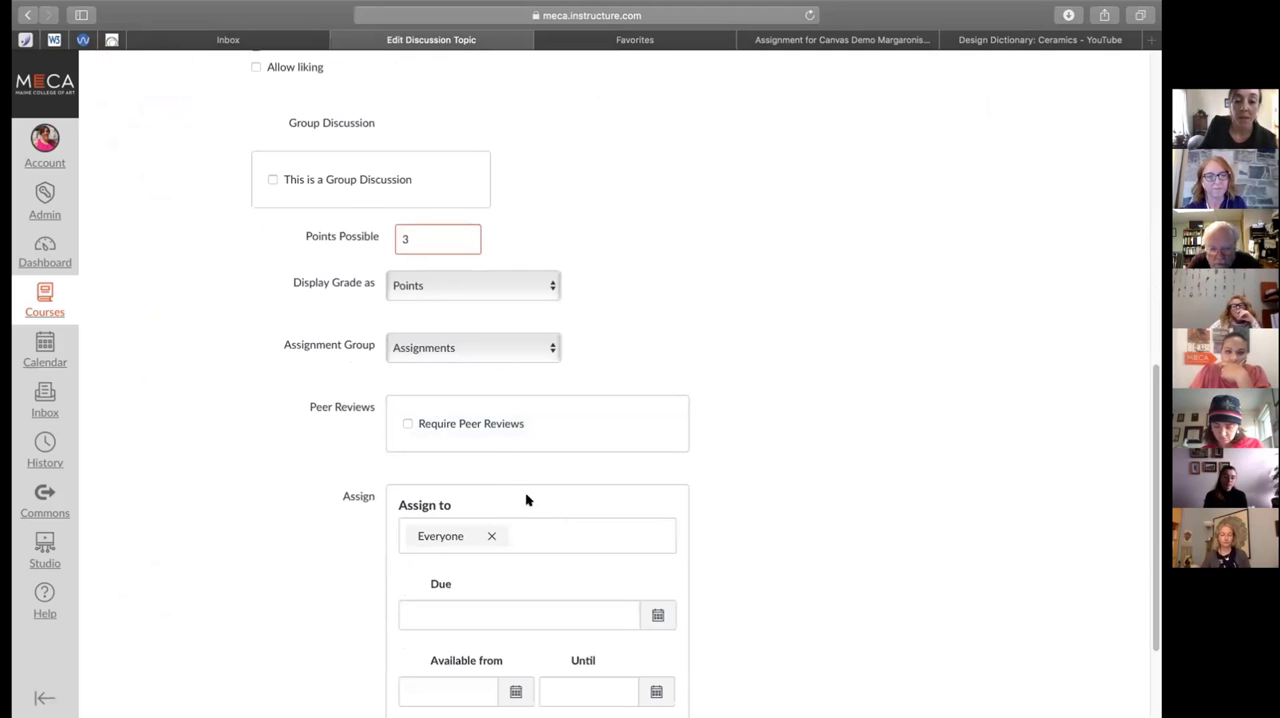
pyautogui.scroll(-2, 537, 503)
pyautogui.scroll(2, 538, 508)
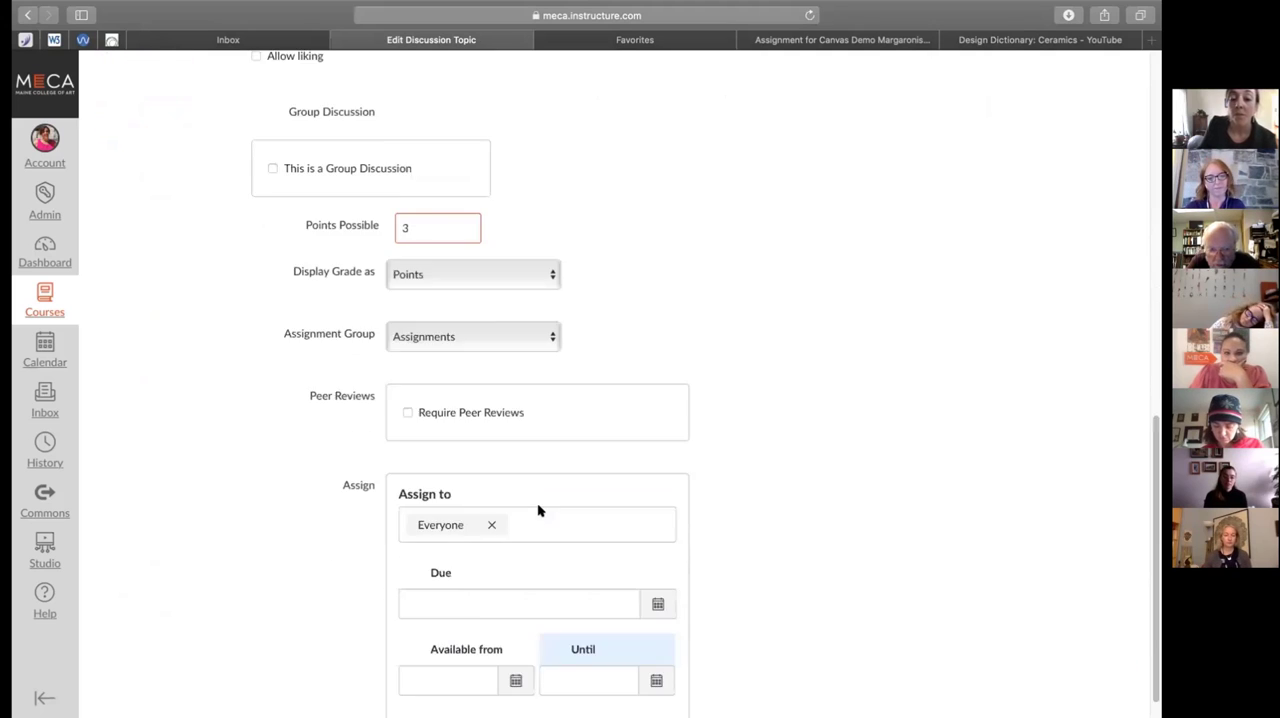
pyautogui.scroll(10, 537, 508)
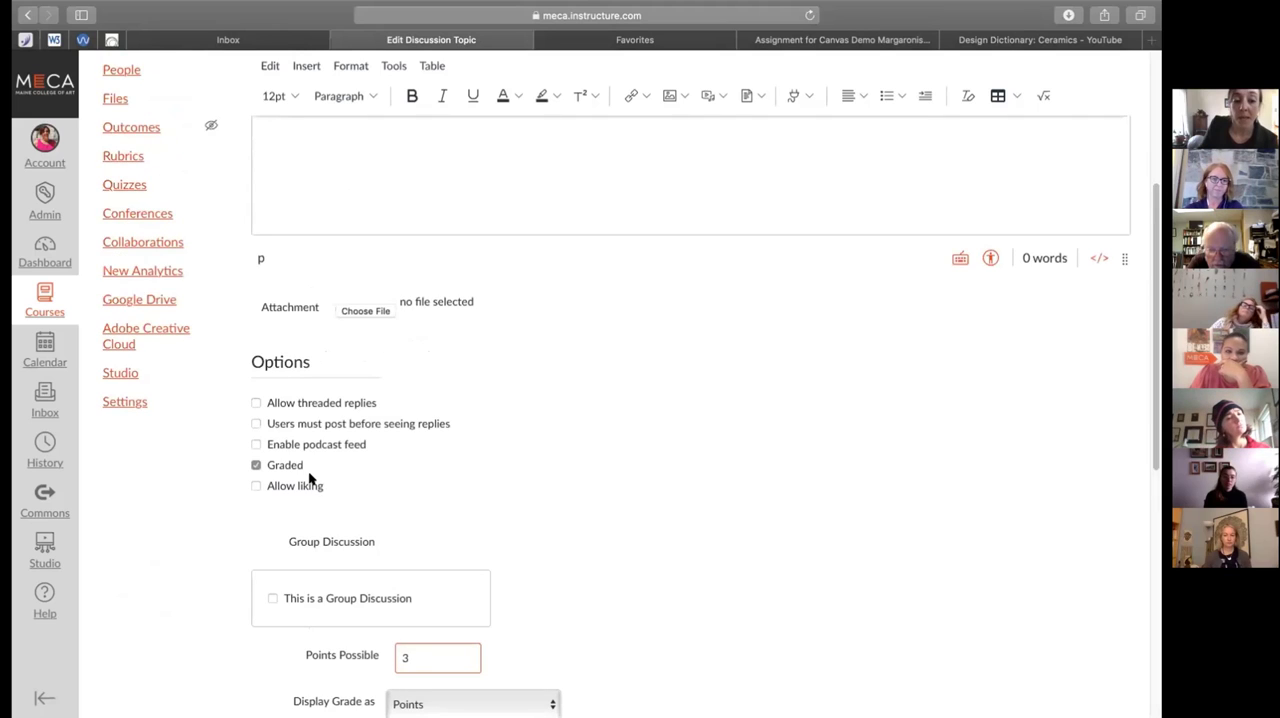
pyautogui.scroll(3, 329, 466)
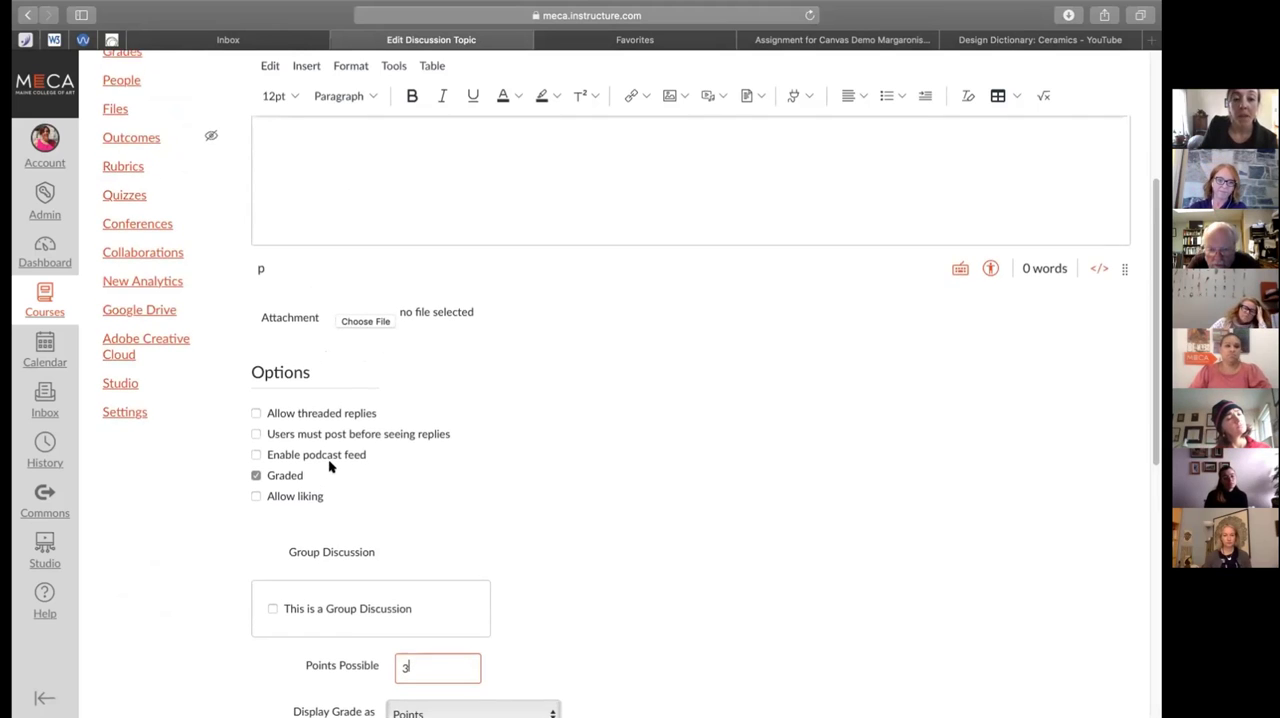
pyautogui.scroll(4, 329, 467)
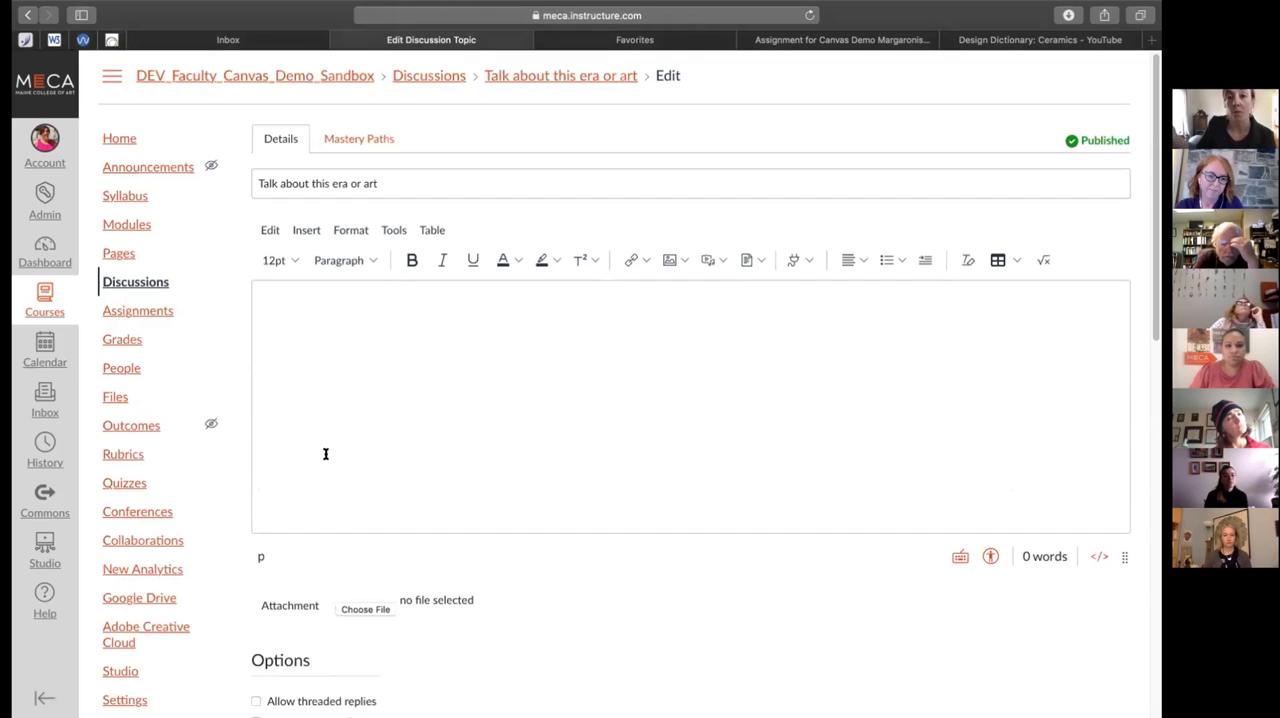
pyautogui.scroll(-3, 401, 573)
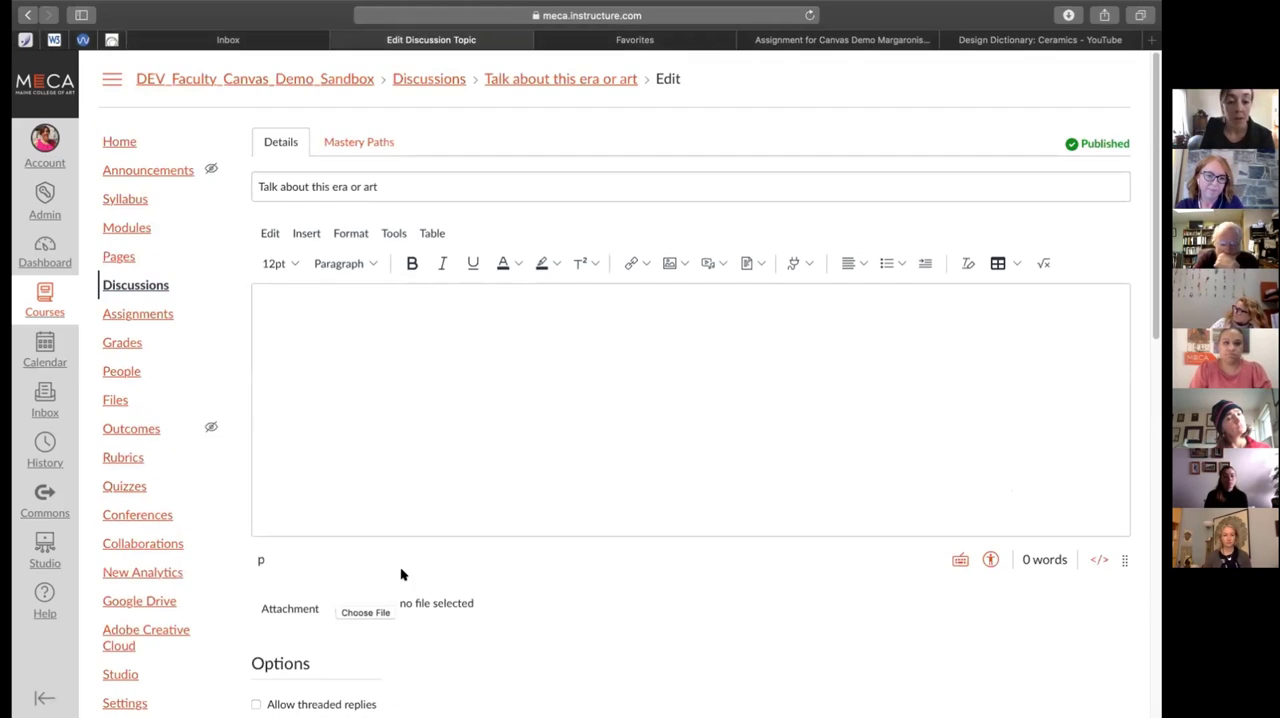
pyautogui.scroll(-5, 401, 573)
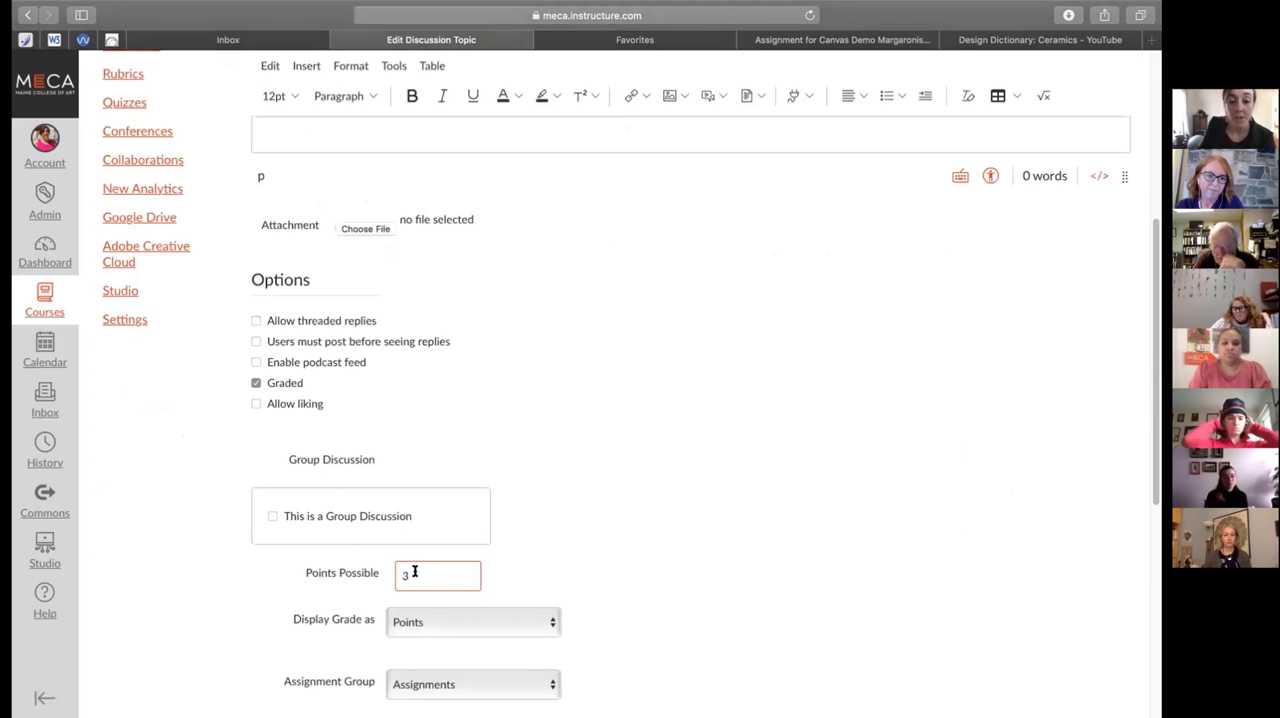
pyautogui.click(530, 523)
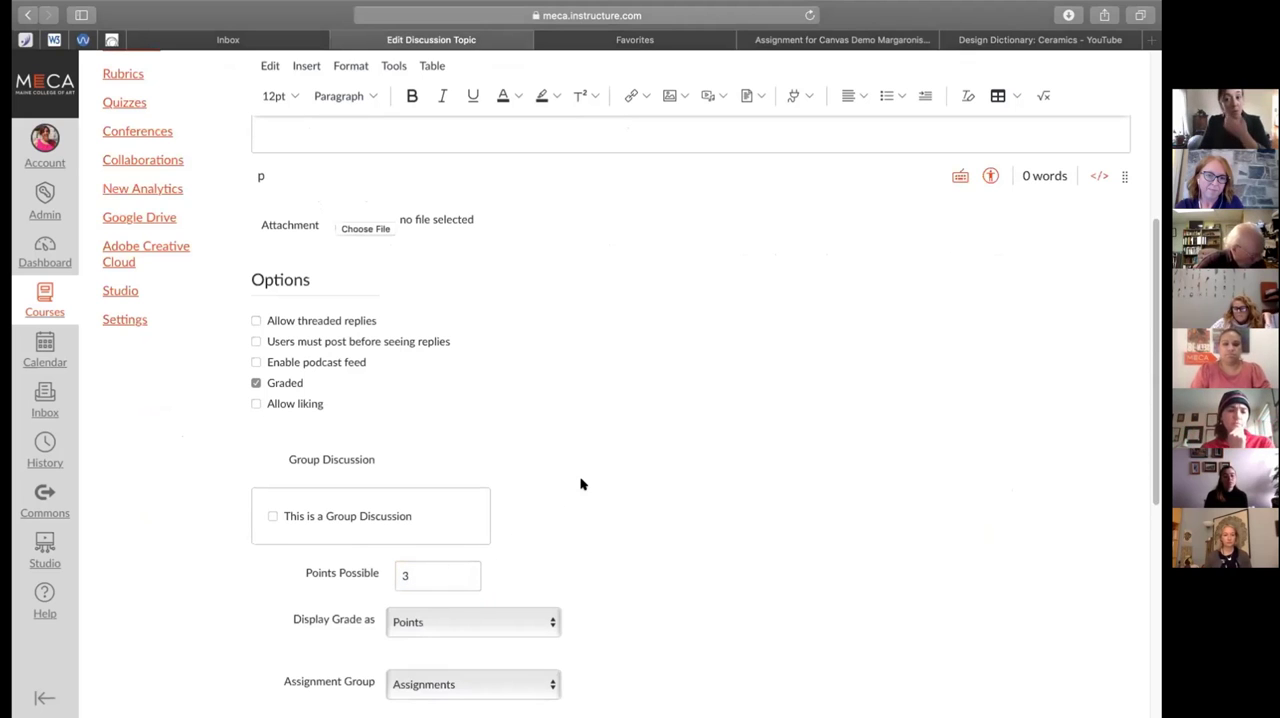
pyautogui.scroll(-7, 580, 484)
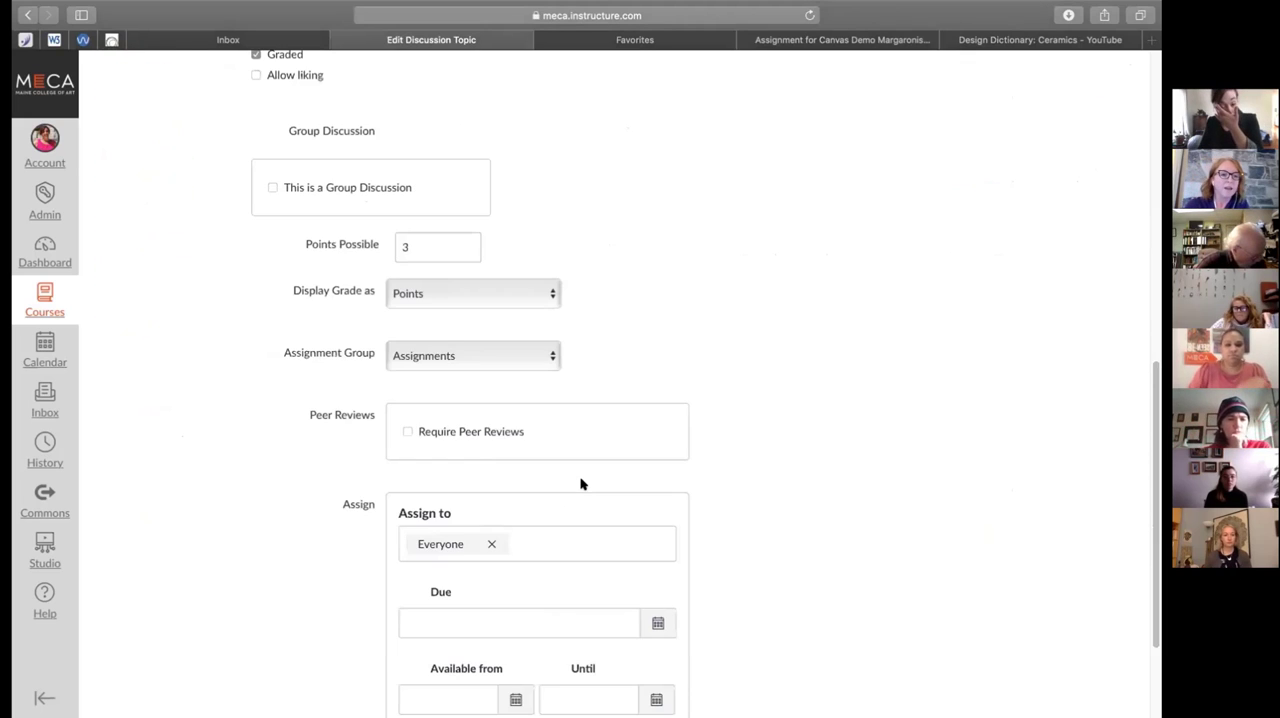
pyautogui.scroll(-3, 580, 484)
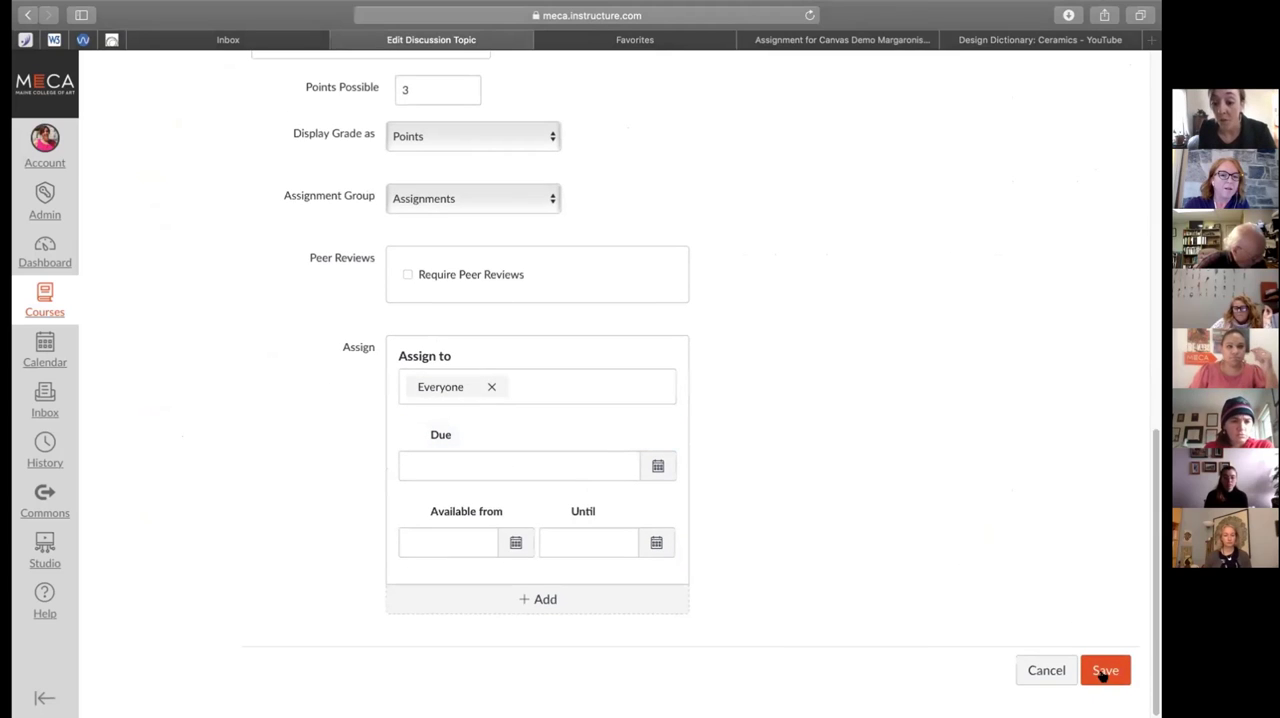
# Save the graded Talk about this era or art discussion and reopen it for editing
pyautogui.click(1104, 669)
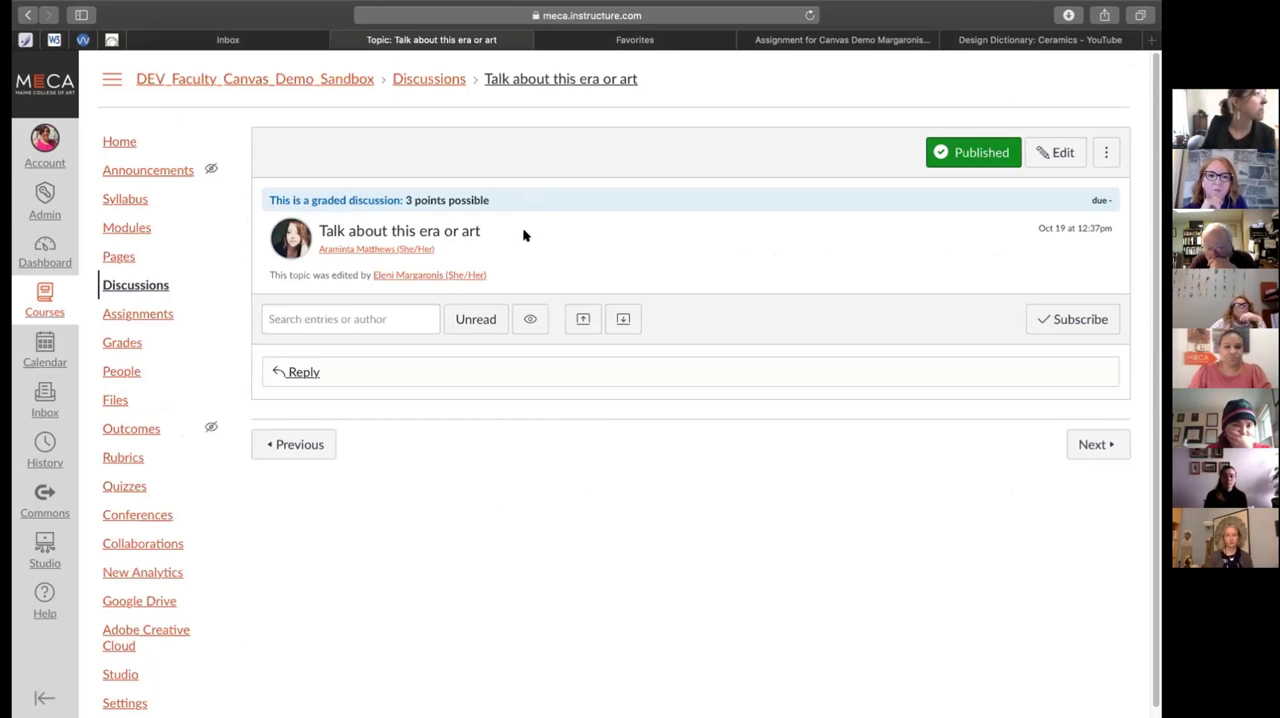
pyautogui.click(1046, 152)
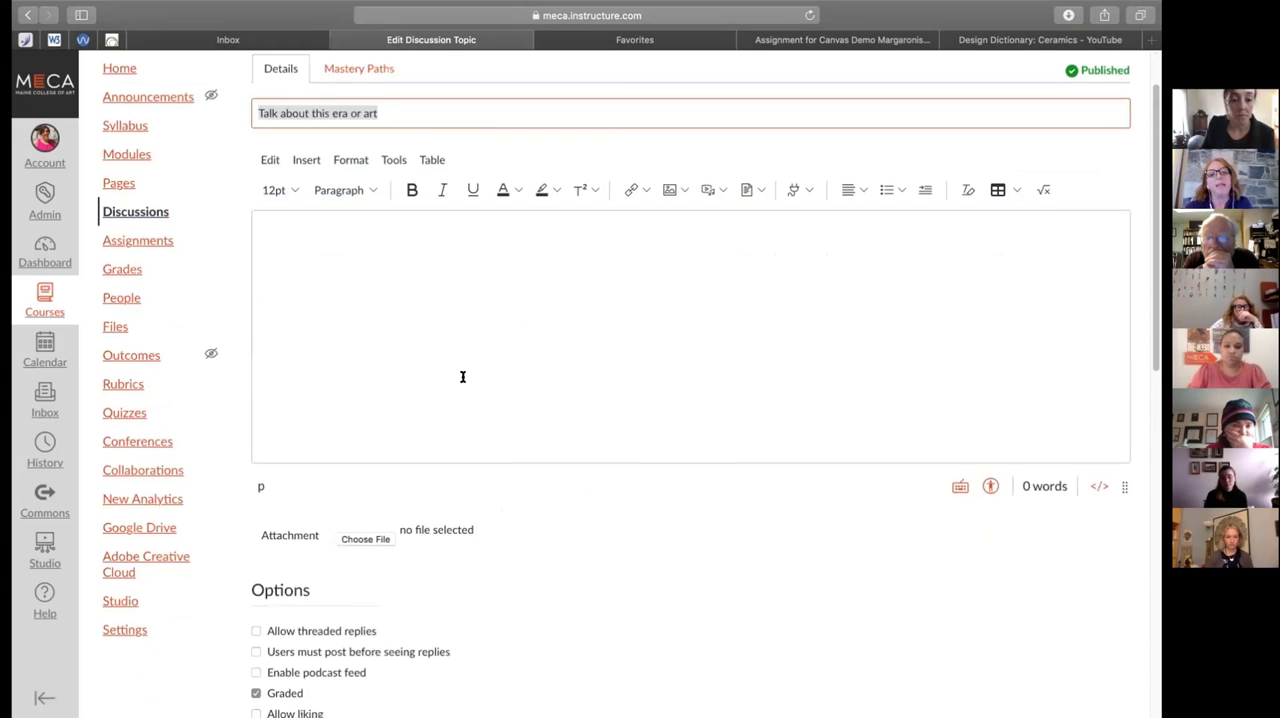
# Write "First Due Date: Student responding to your prompt" as the first line of the discussion's description
pyautogui.scroll(-5, 462, 378)
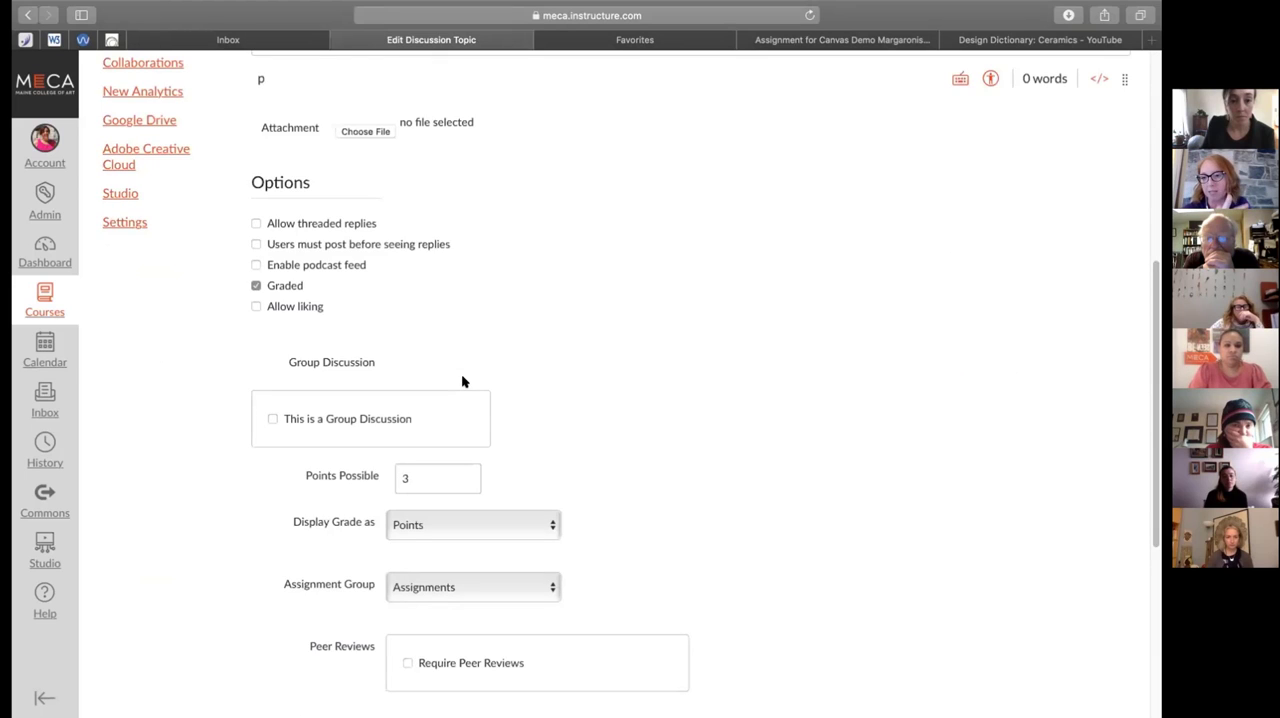
pyautogui.scroll(4, 462, 381)
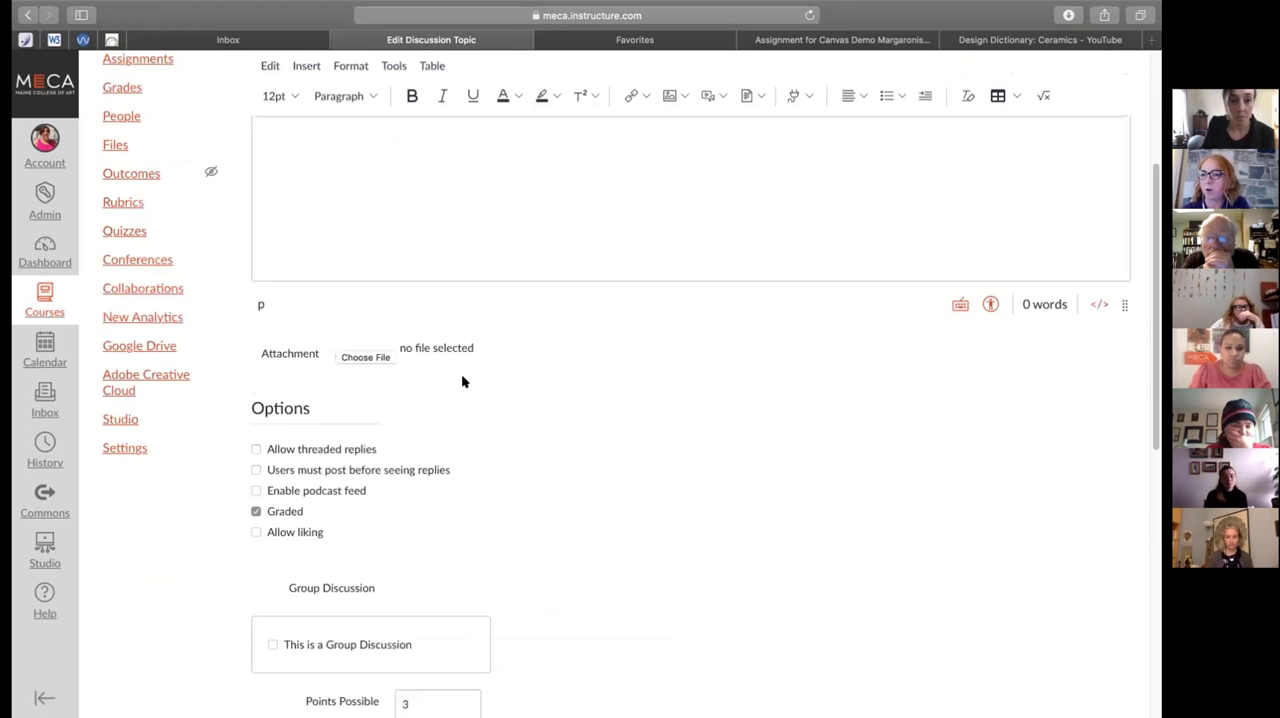
pyautogui.scroll(4, 463, 381)
pyautogui.click(370, 301)
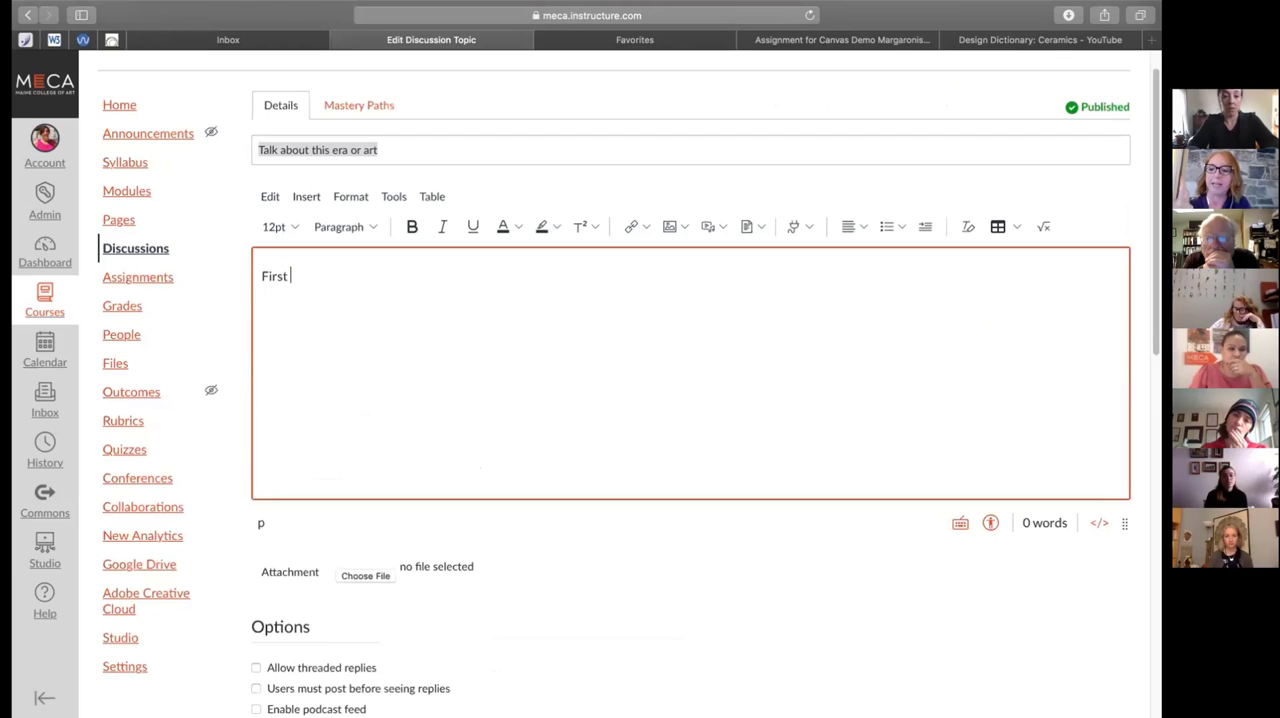
pyautogui.write('Tue Date')
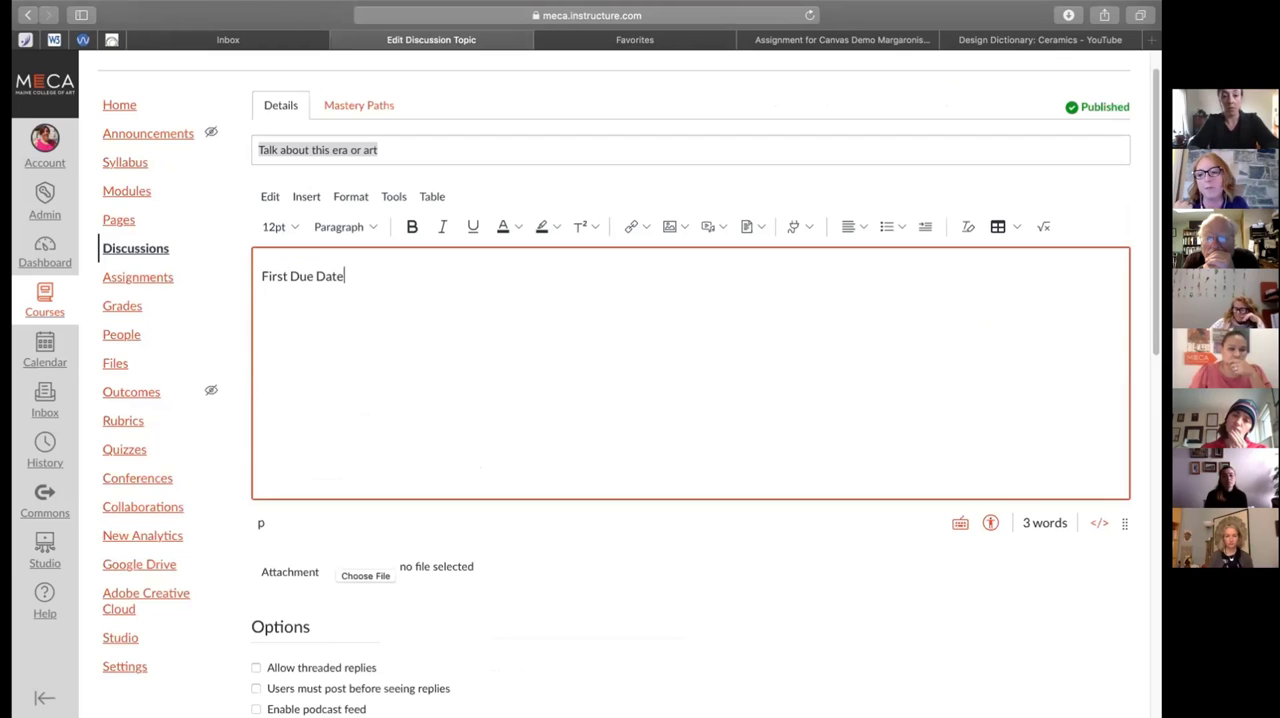
pyautogui.write(': Student res')
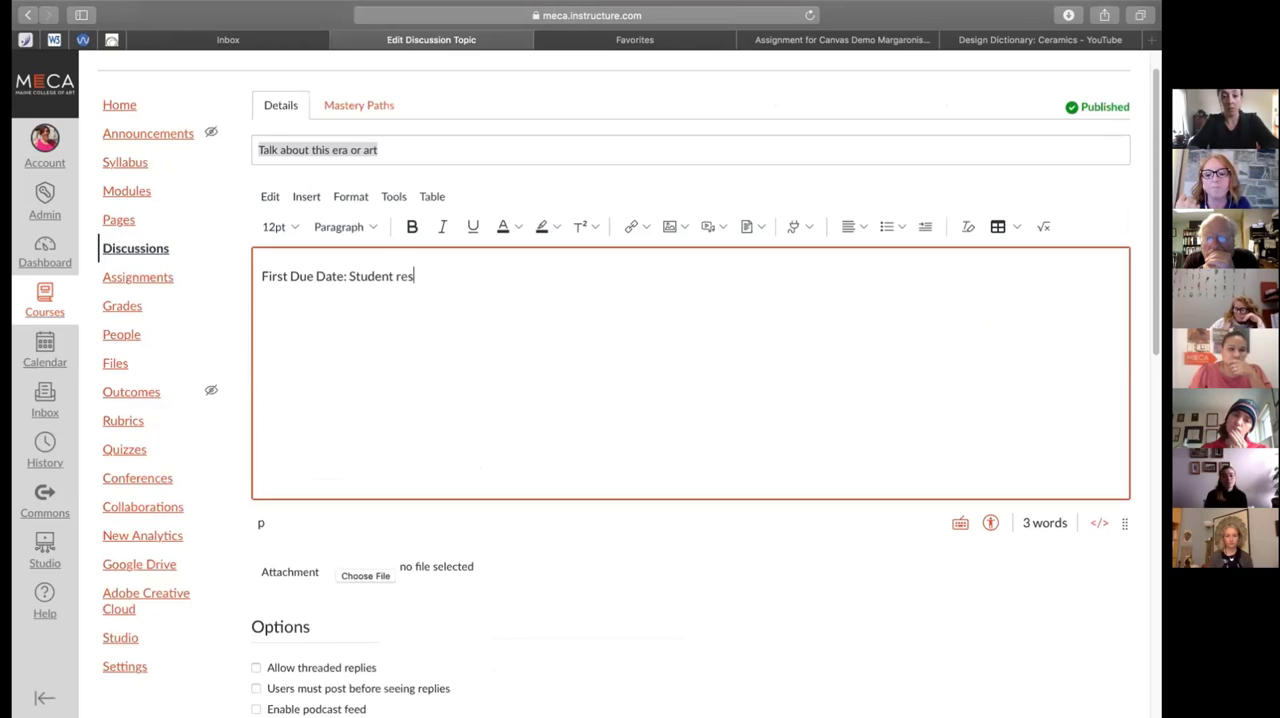
pyautogui.write('ponding to your ')
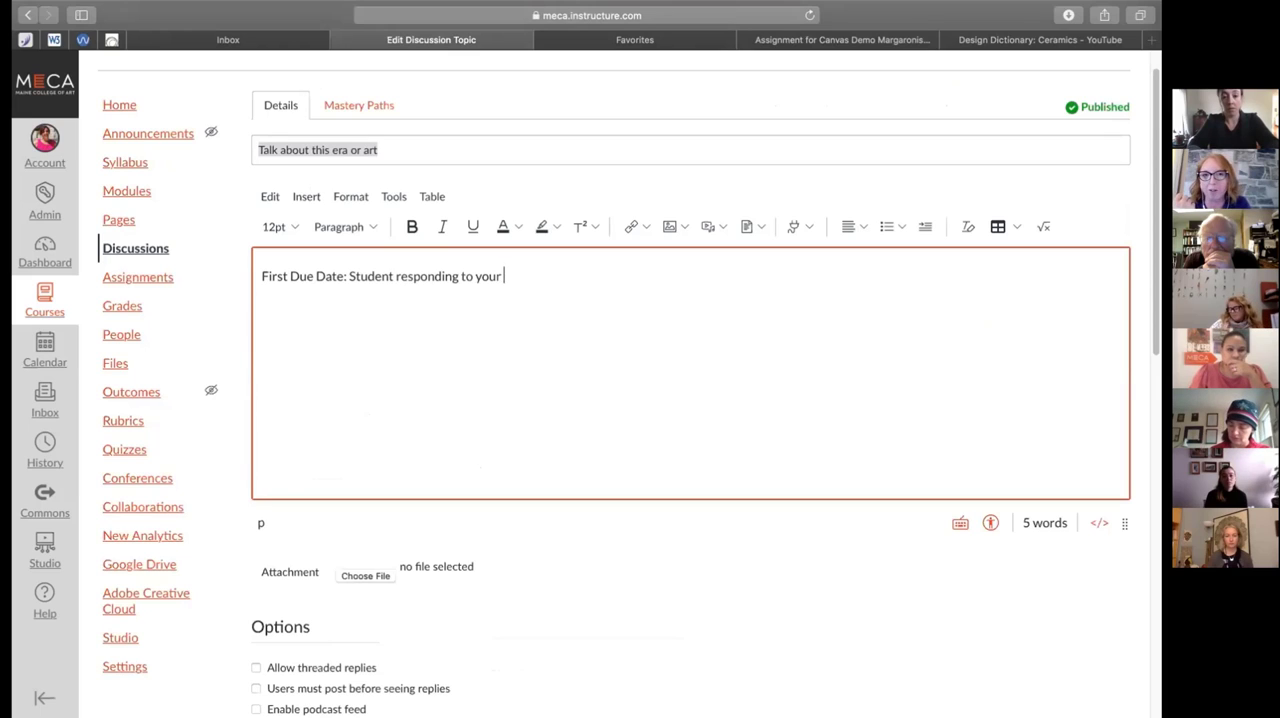
pyautogui.write('prompt')
pyautogui.press('Return')
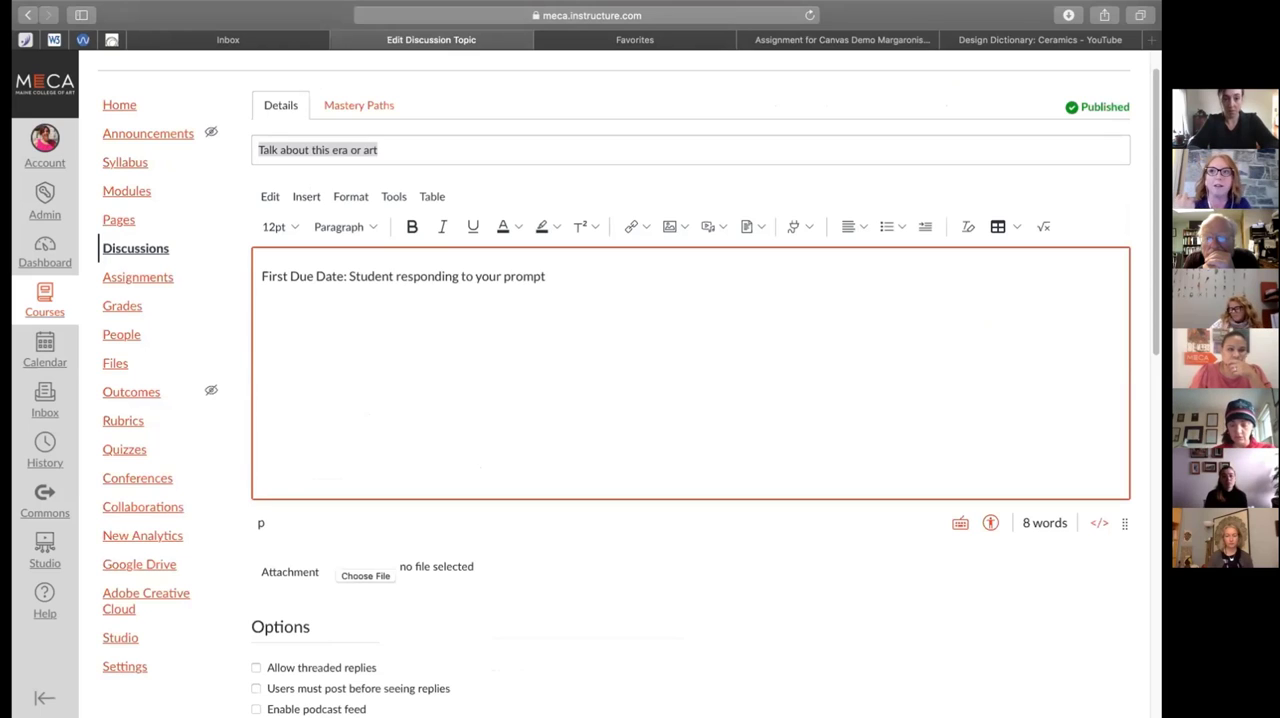
# Add the second line "Second Due Date: Students responding to each others prompts." to the discussion's description
pyautogui.write('Second Due Date:')
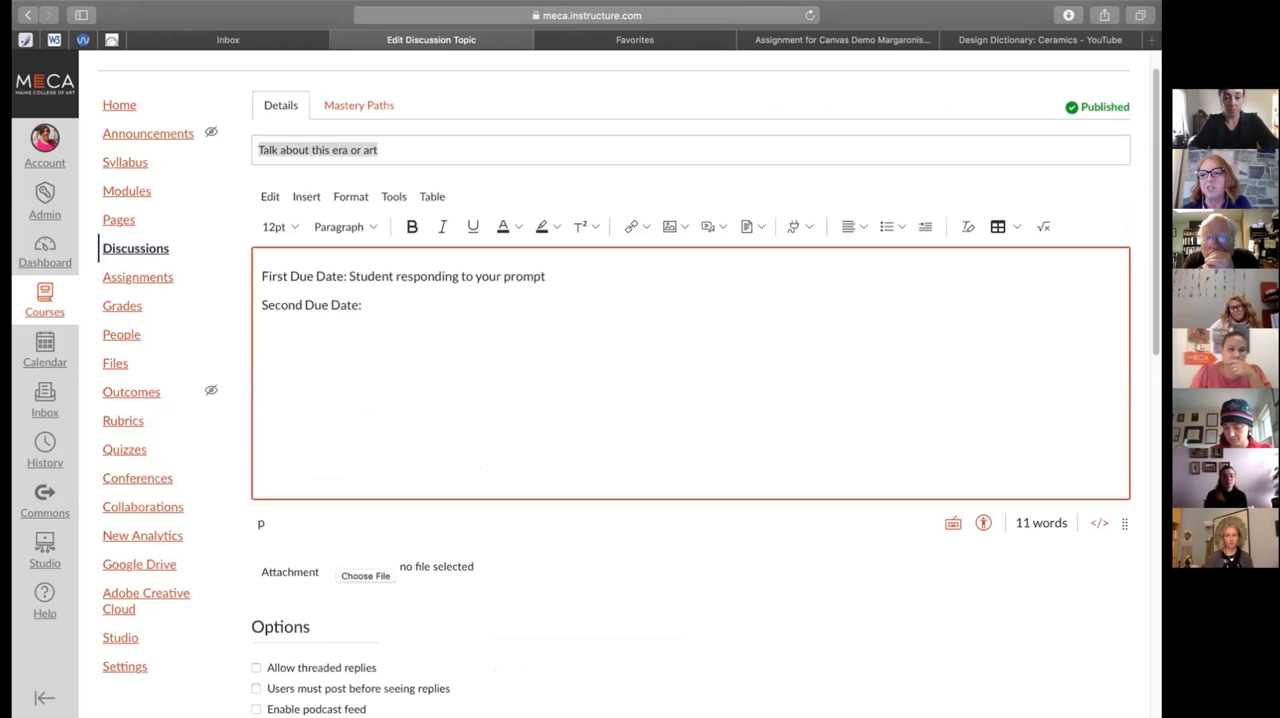
pyautogui.write(' Studen')
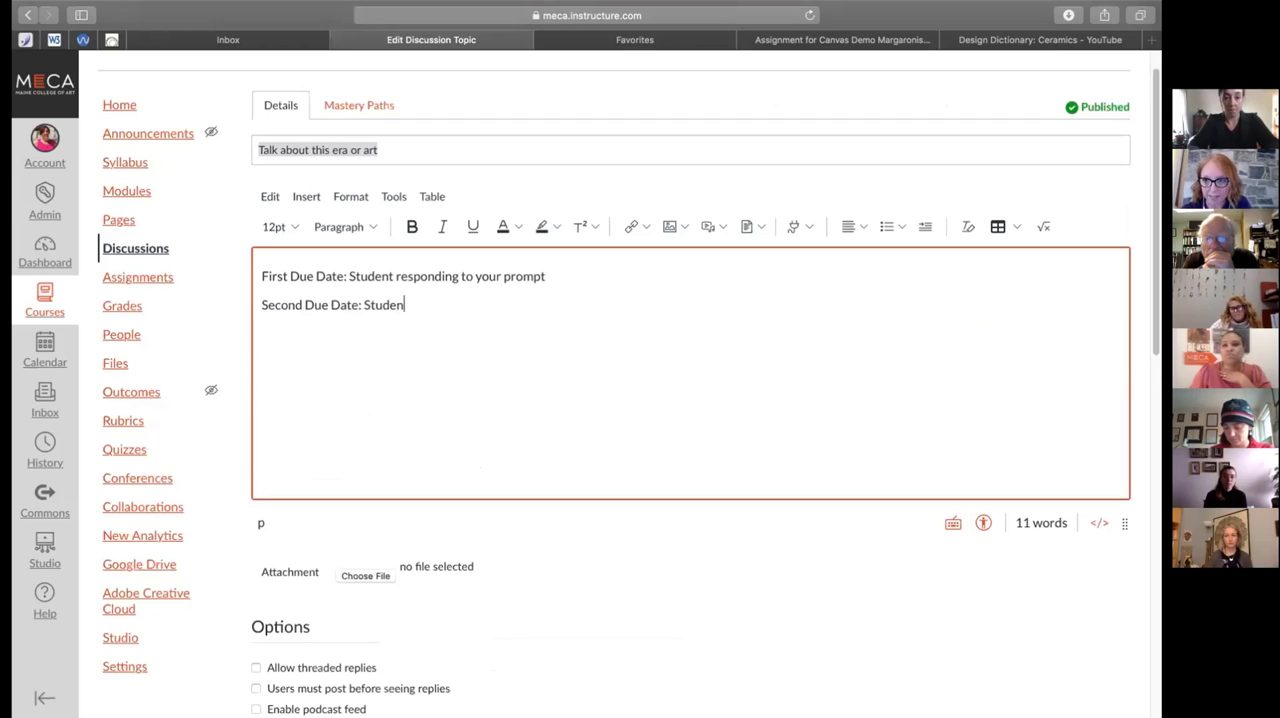
pyautogui.write('ts resp')
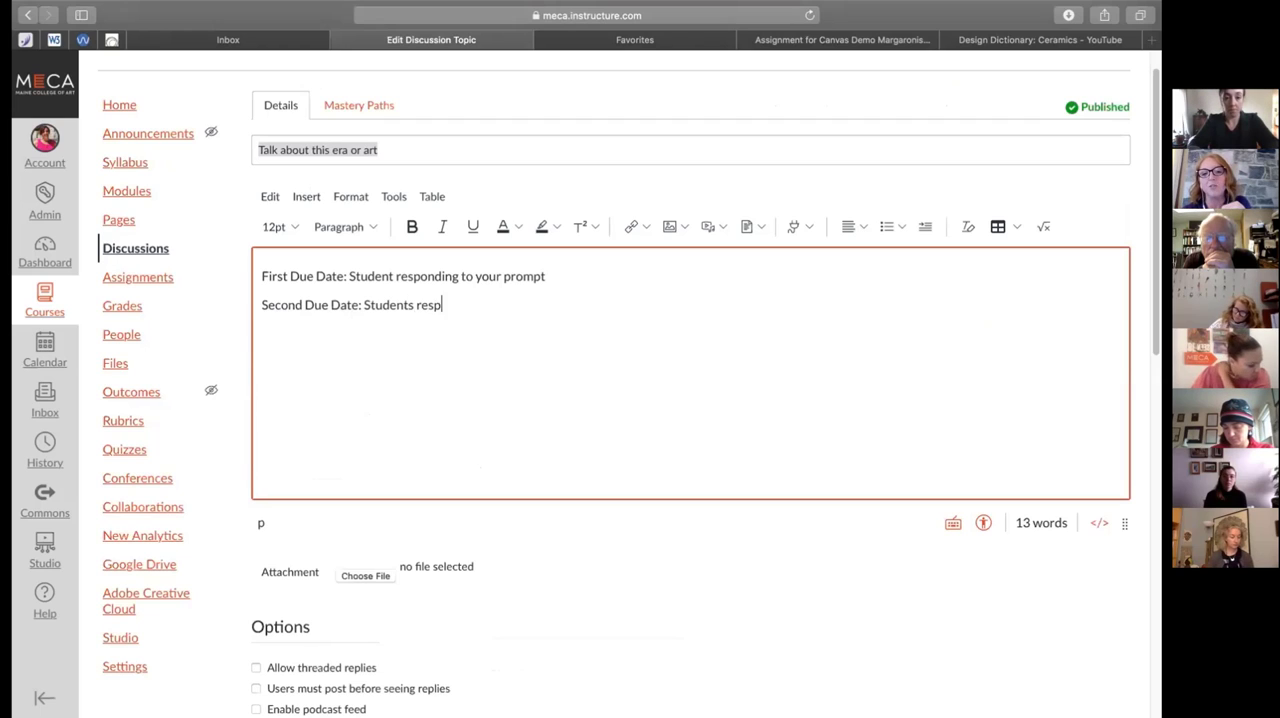
pyautogui.write('onding to e')
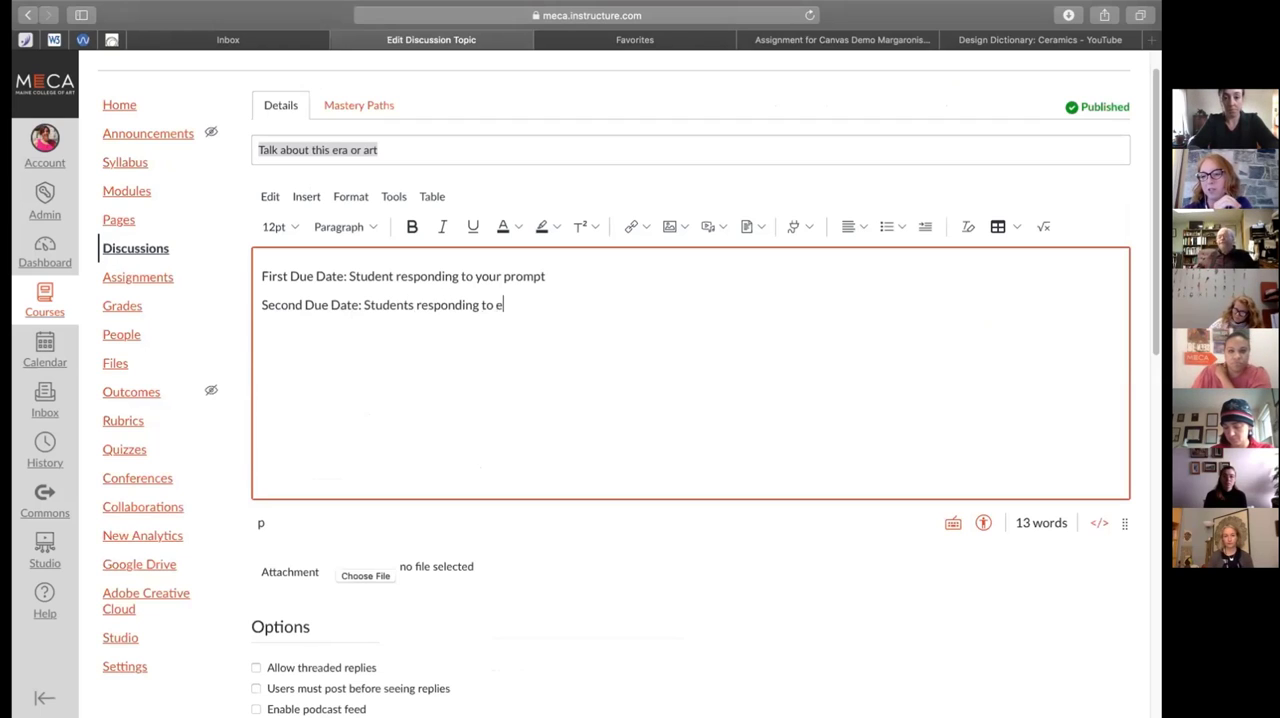
pyautogui.write('ach others pr')
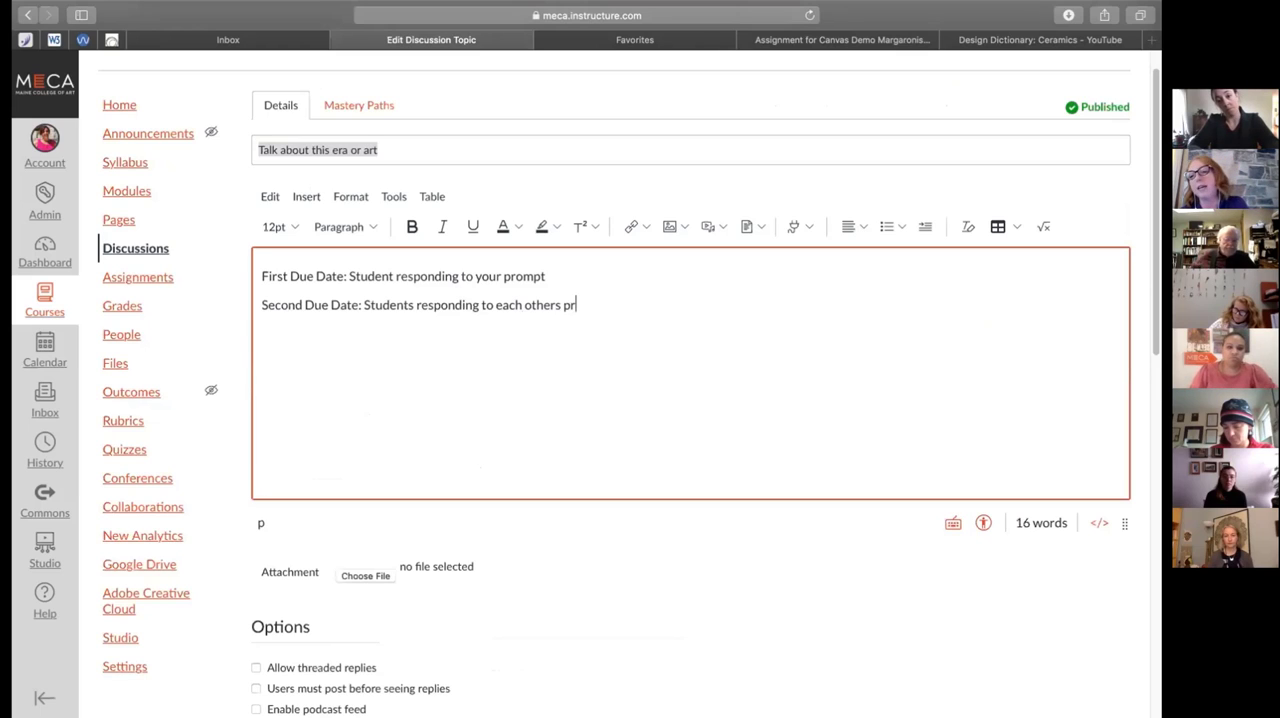
pyautogui.write('ompts. ')
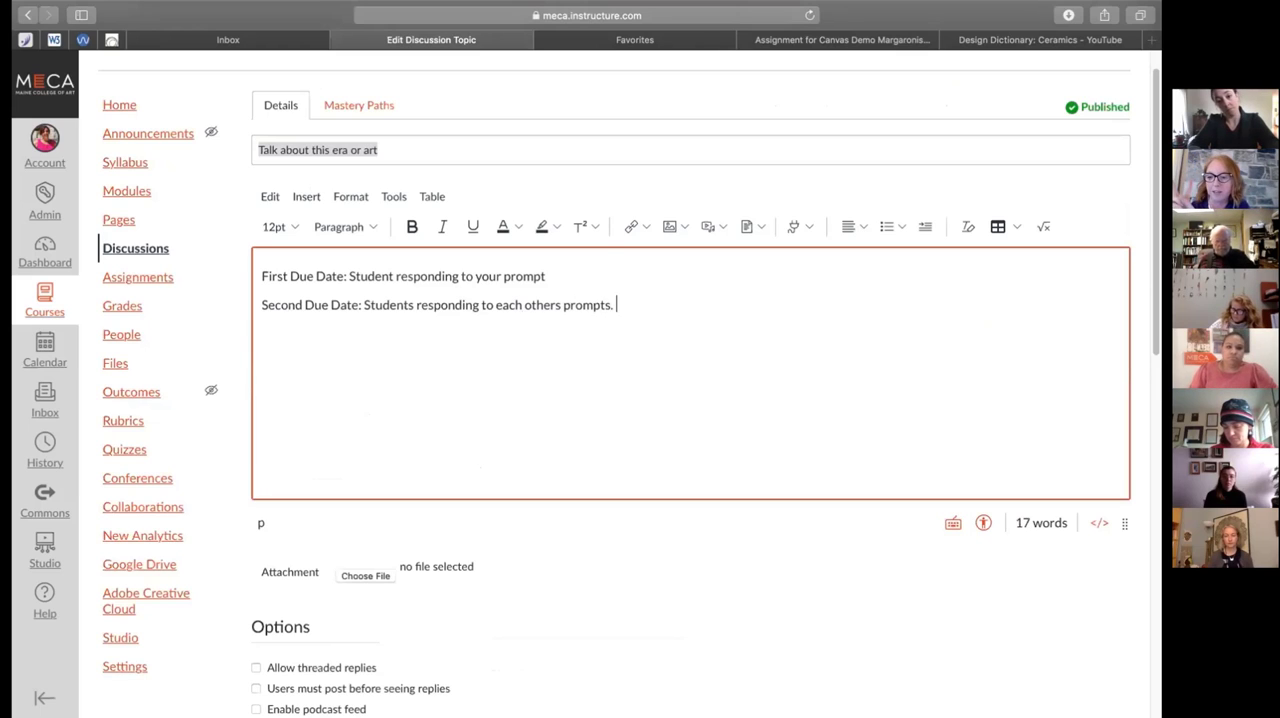
pyautogui.write('(Re')
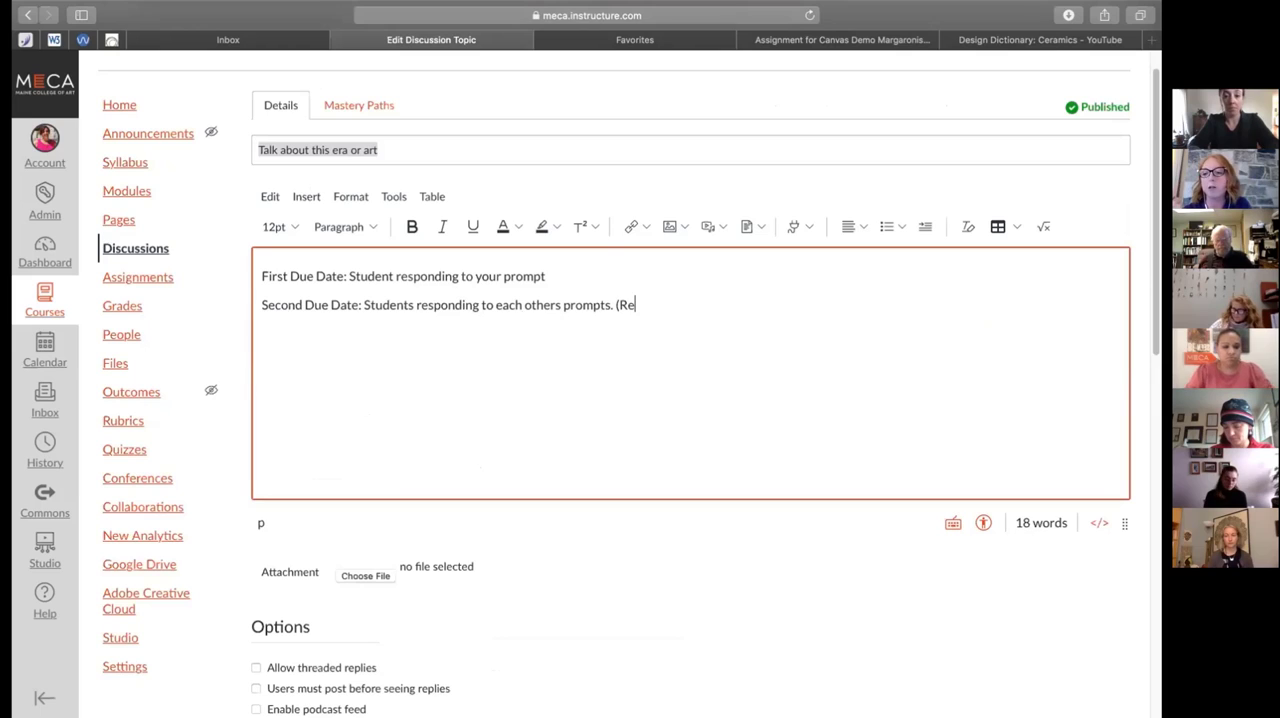
pyautogui.write('spond by ')
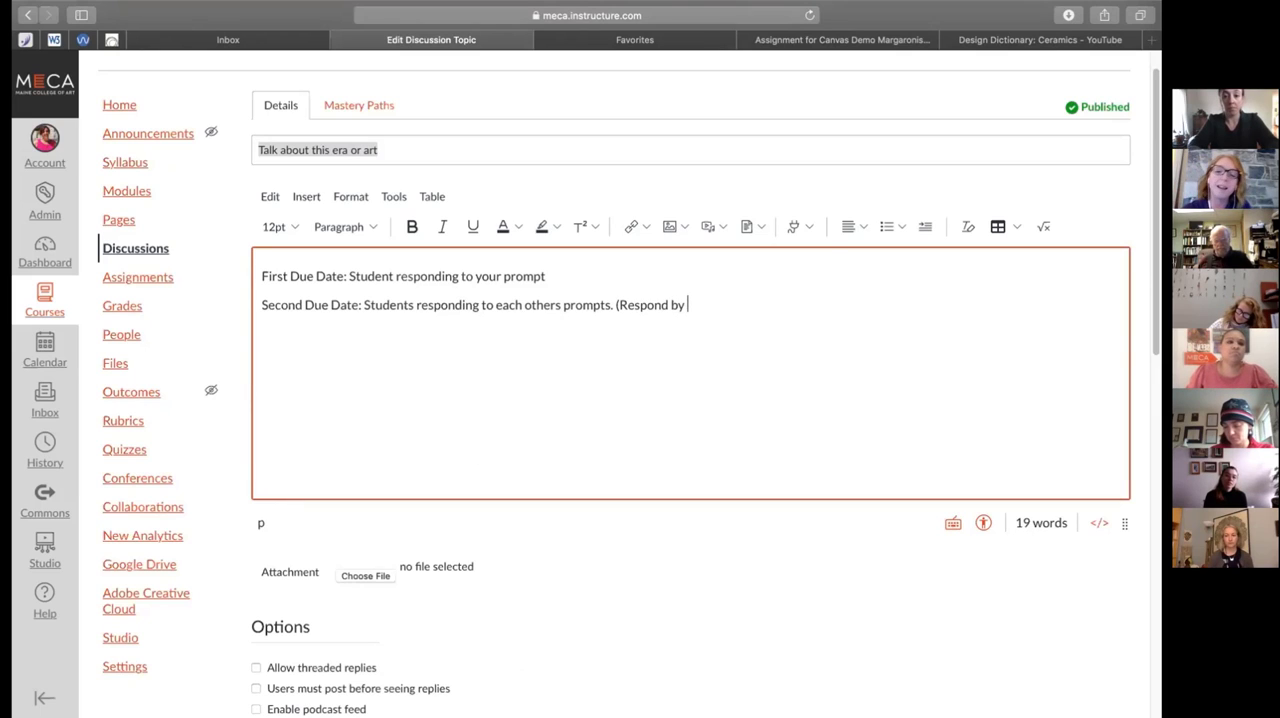
pyautogui.write('x date, ')
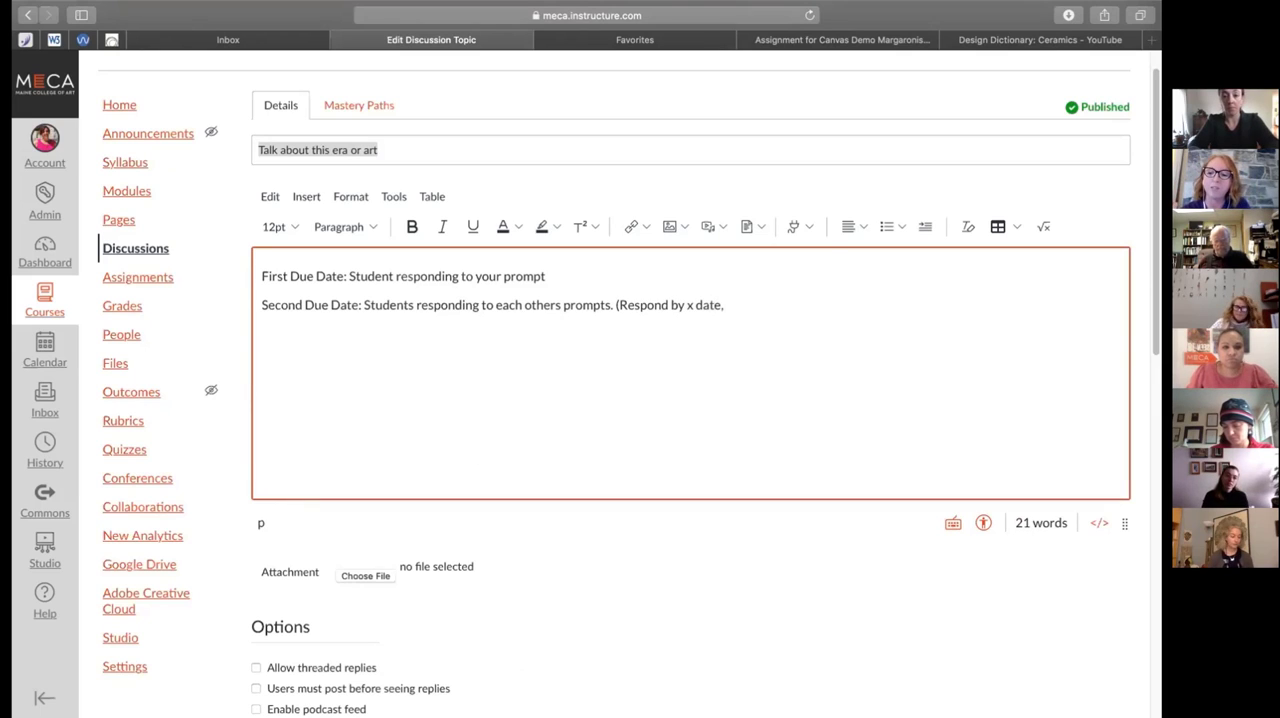
pyautogui.write('and')
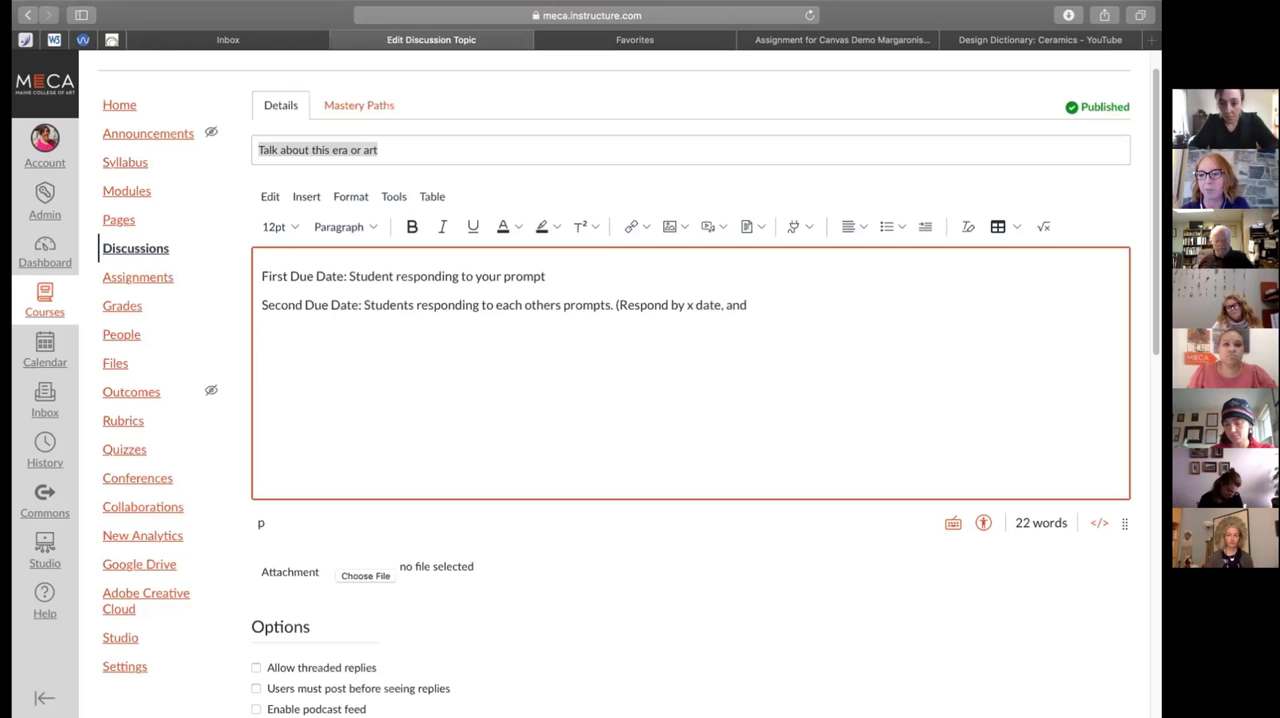
# Append the note "(Respond to two of your peers by x date,)" to the second due date line
pyautogui.press('BackSpace')
pyautogui.press('BackSpace')
pyautogui.press('BackSpace')
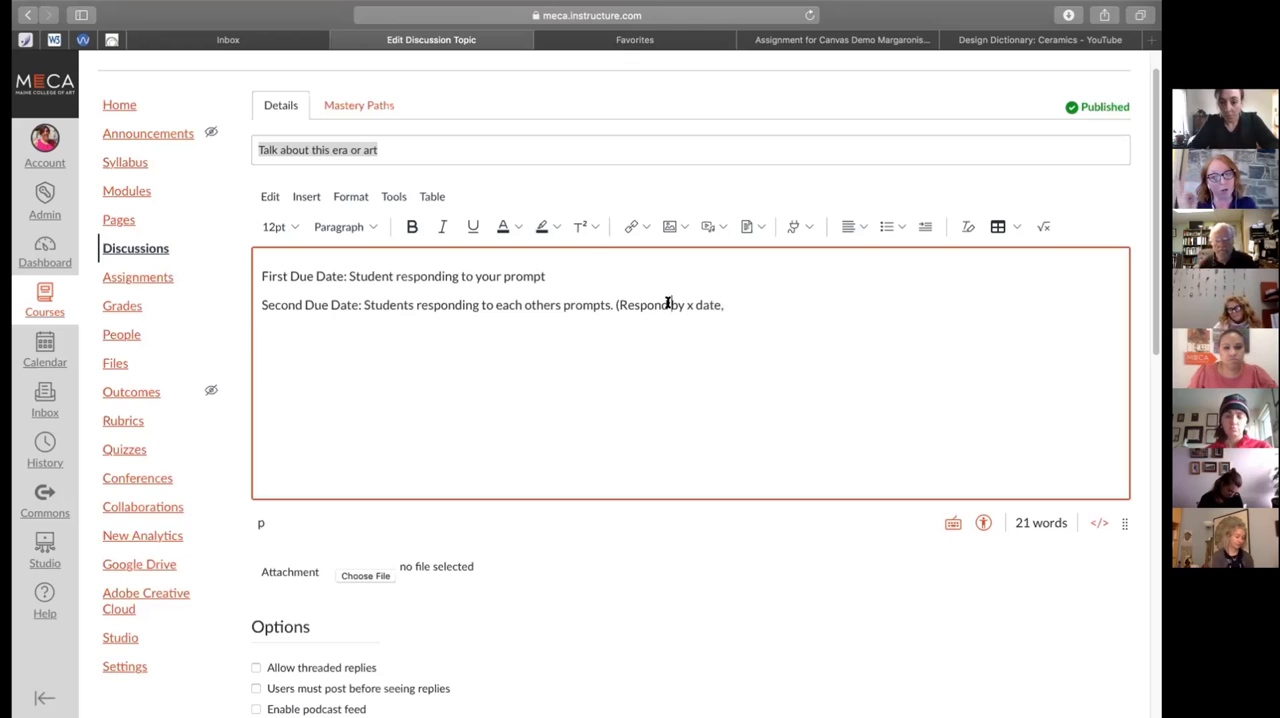
pyautogui.write('to your')
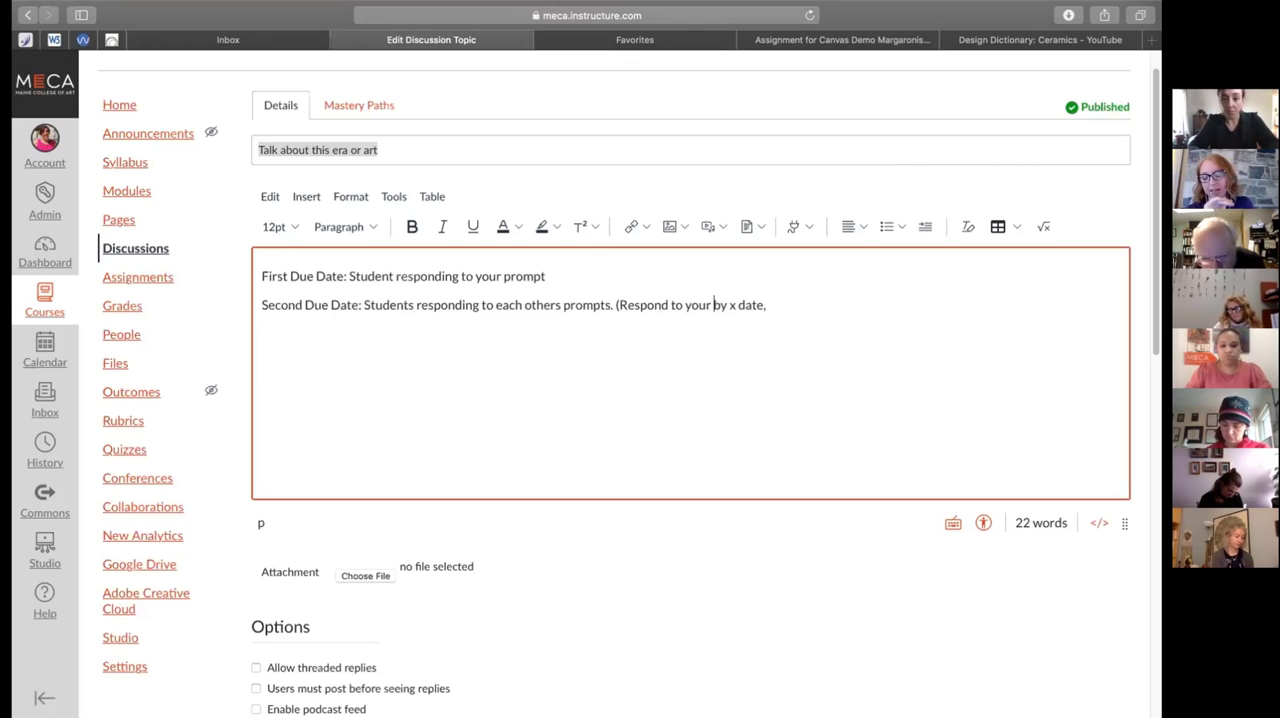
pyautogui.press('BackSpace')
pyautogui.press('BackSpace')
pyautogui.press('BackSpace')
pyautogui.press('BackSpace')
pyautogui.press('BackSpace')
pyautogui.write('two of your ')
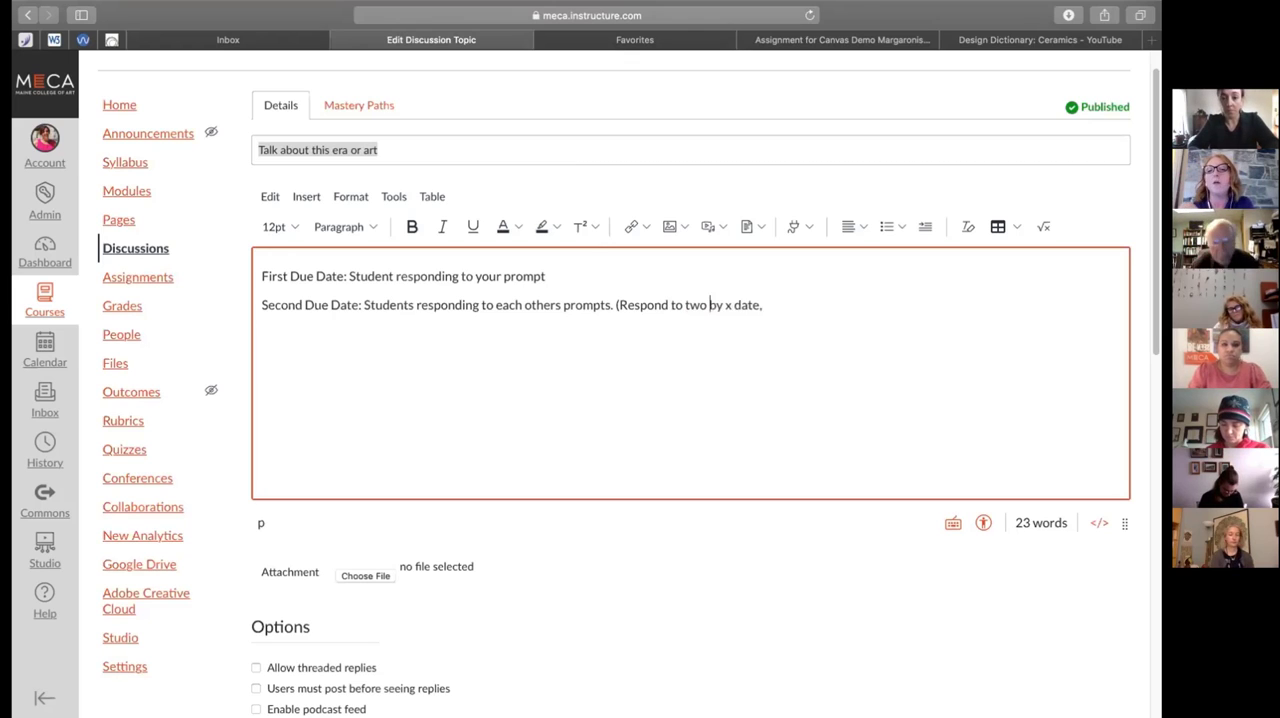
pyautogui.write('peers by x date,) Thi')
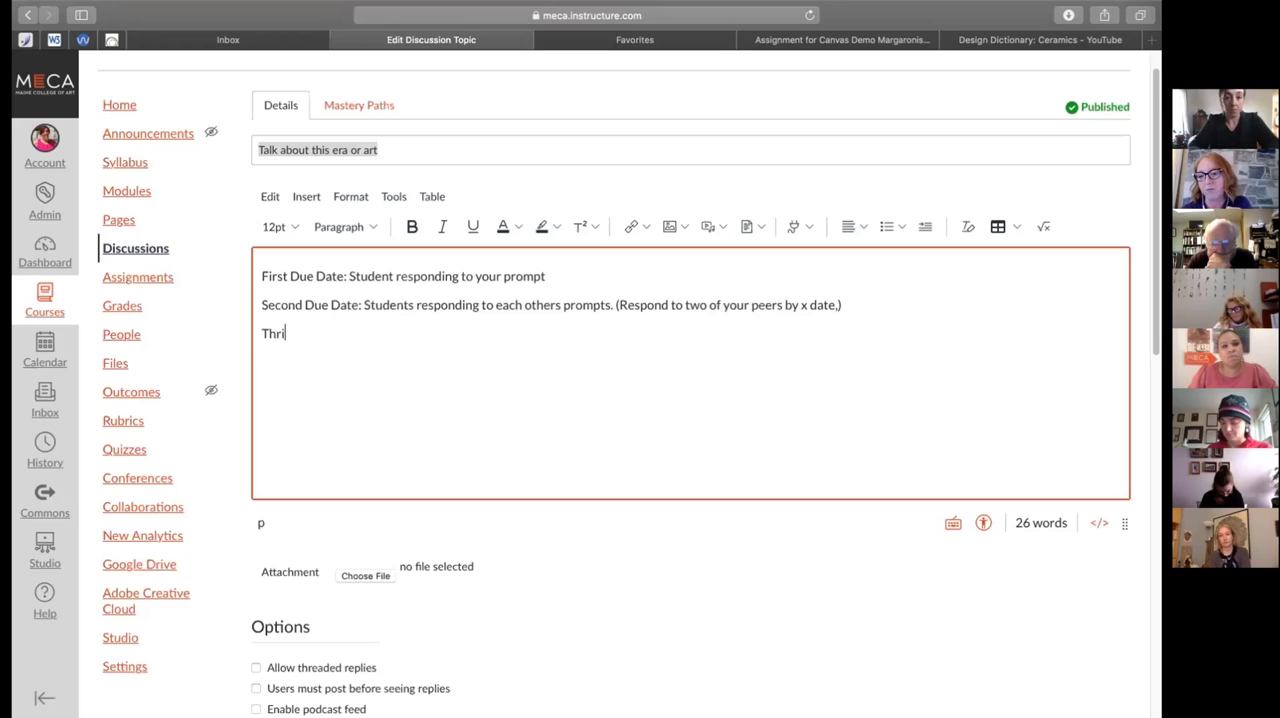
pyautogui.write('rd ')
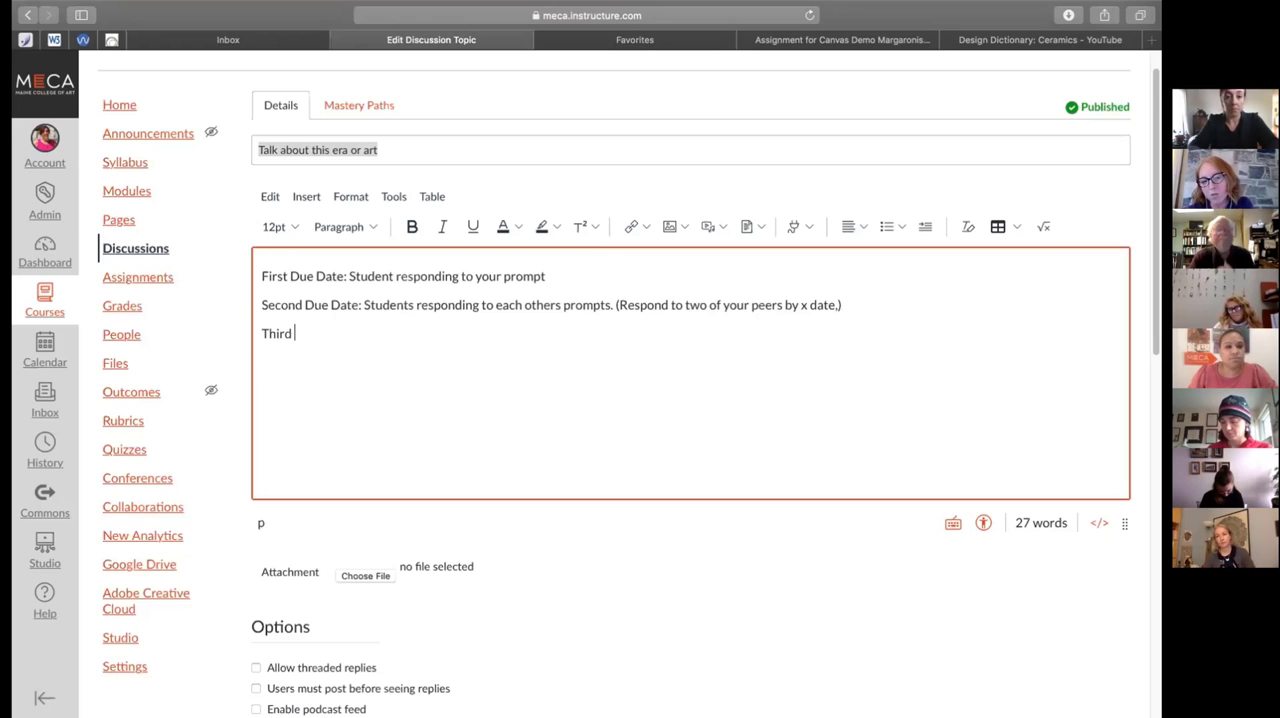
pyautogui.write('Due Date: ')
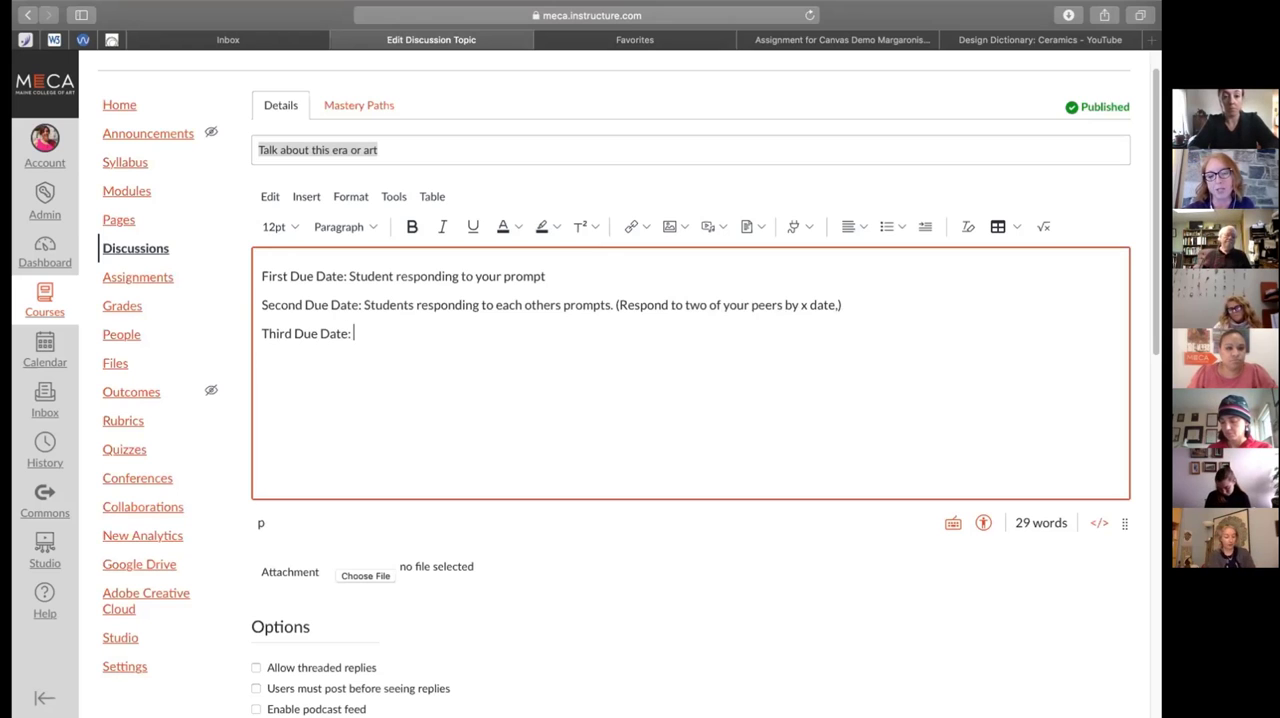
pyautogui.write('Answer quest')
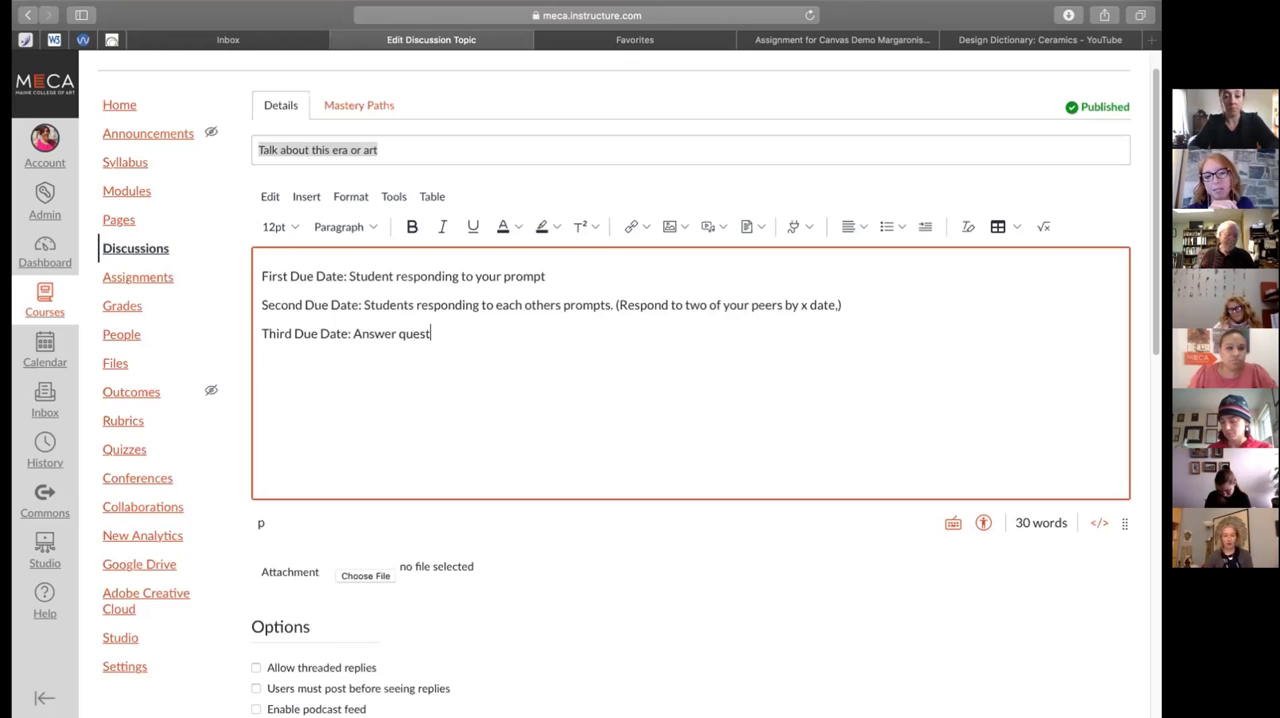
pyautogui.write('ions from ')
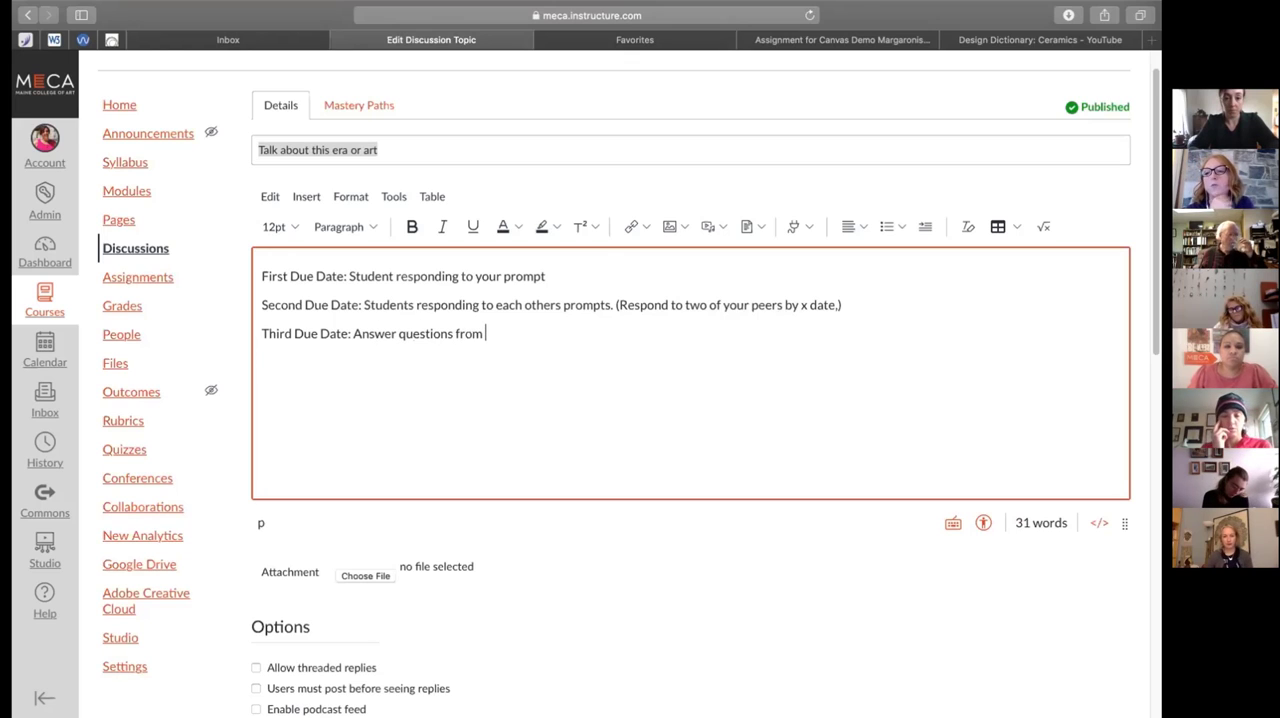
pyautogui.write('your peers')
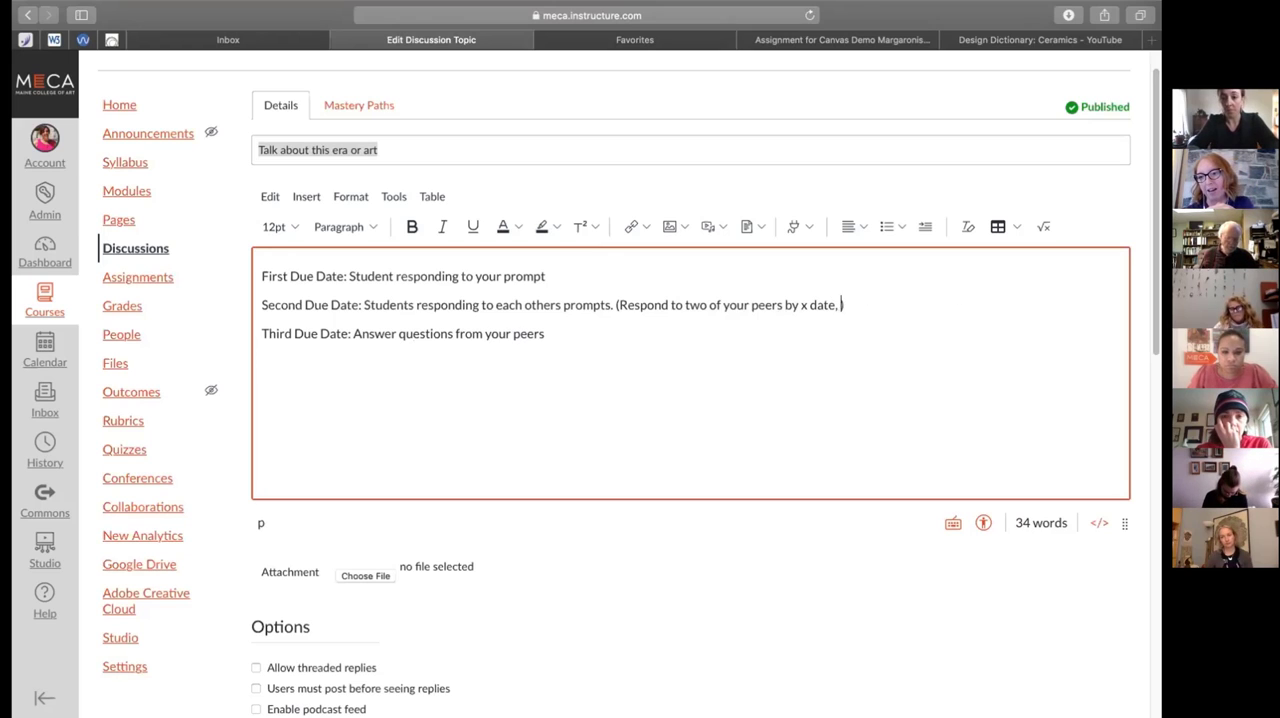
# Extend the parenthetical note in the second due date line with "ask questions" after "by x date,"
pyautogui.write('stions to ')
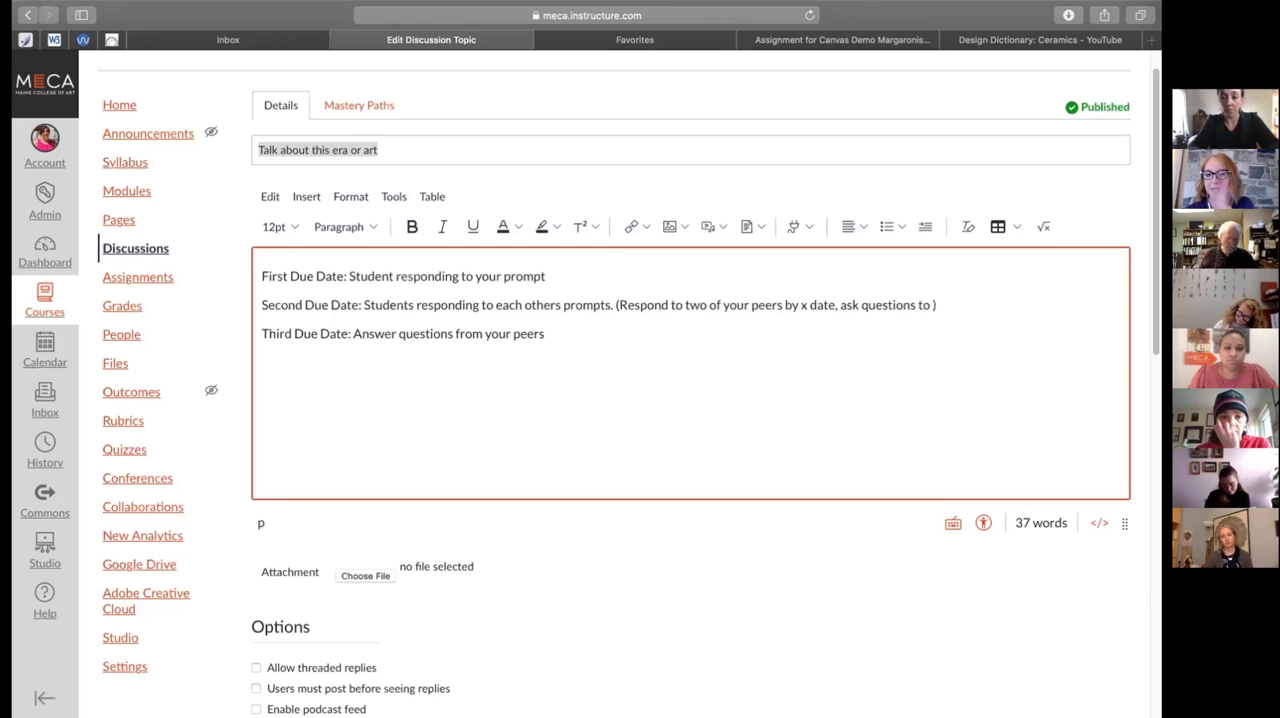
pyautogui.write(',')
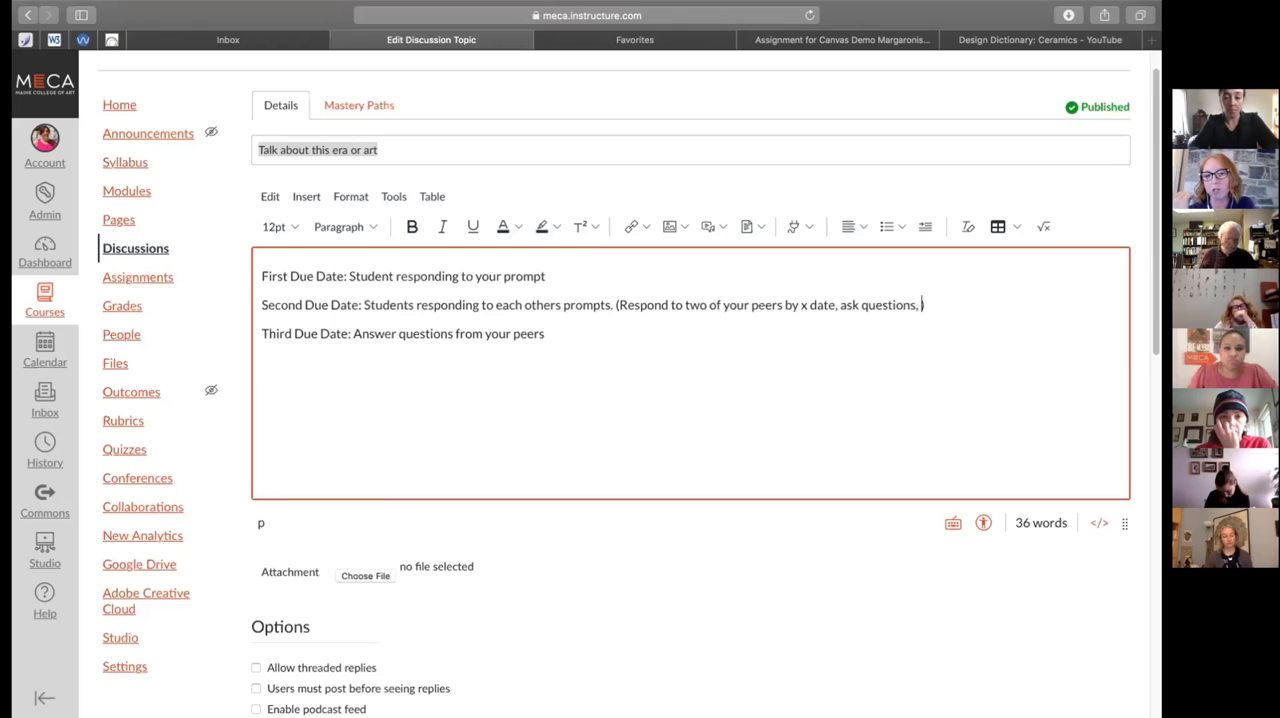
pyautogui.press('BackSpace')
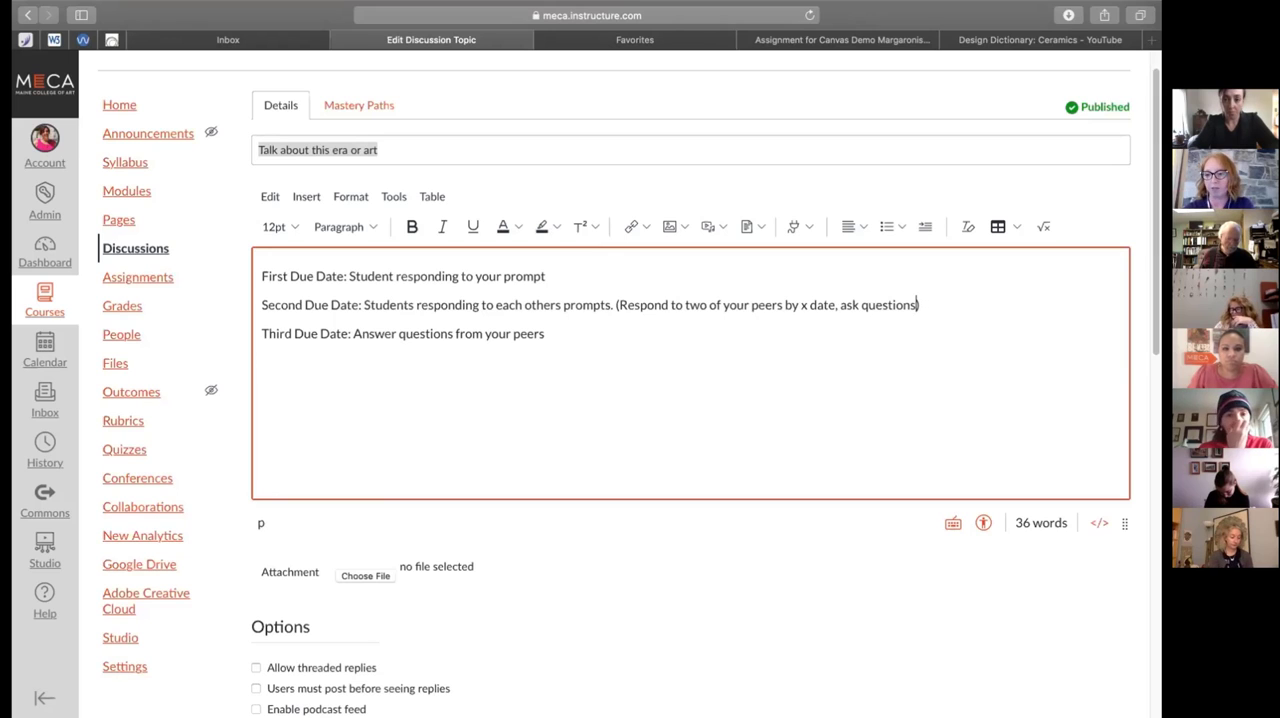
pyautogui.click(591, 337)
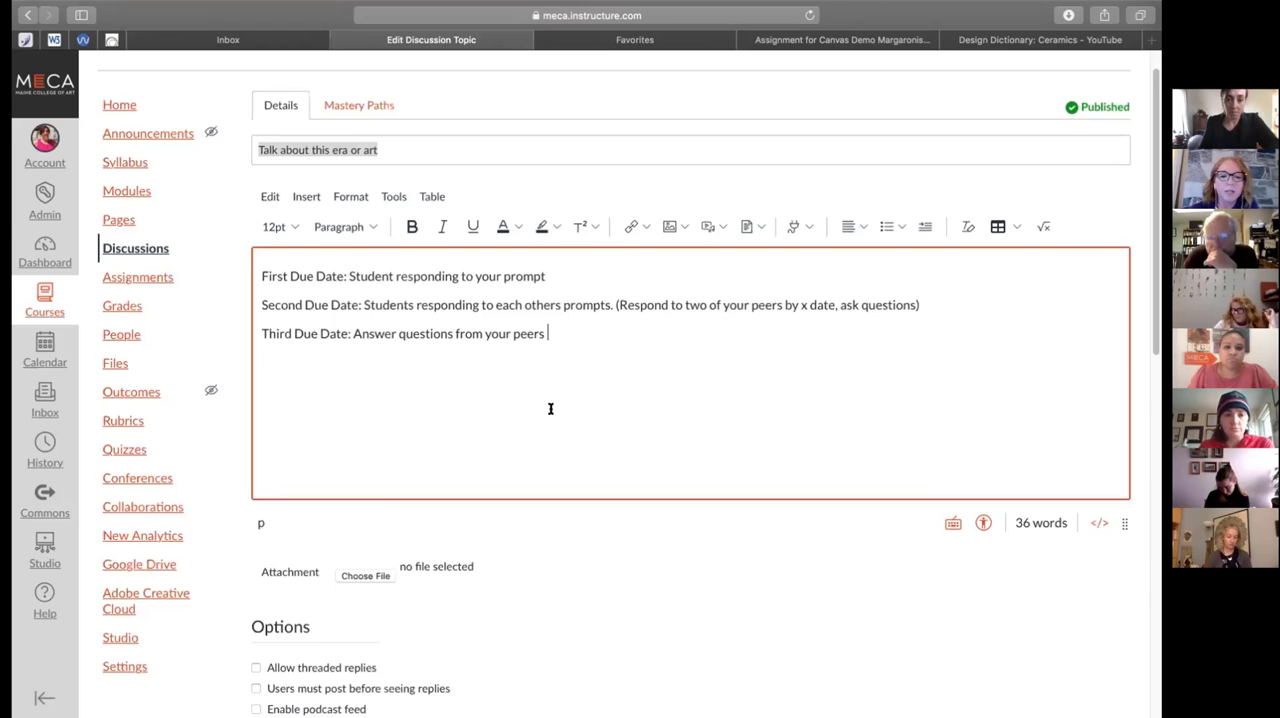
# Allow threaded replies in the discussion's options
pyautogui.scroll(-5, 550, 408)
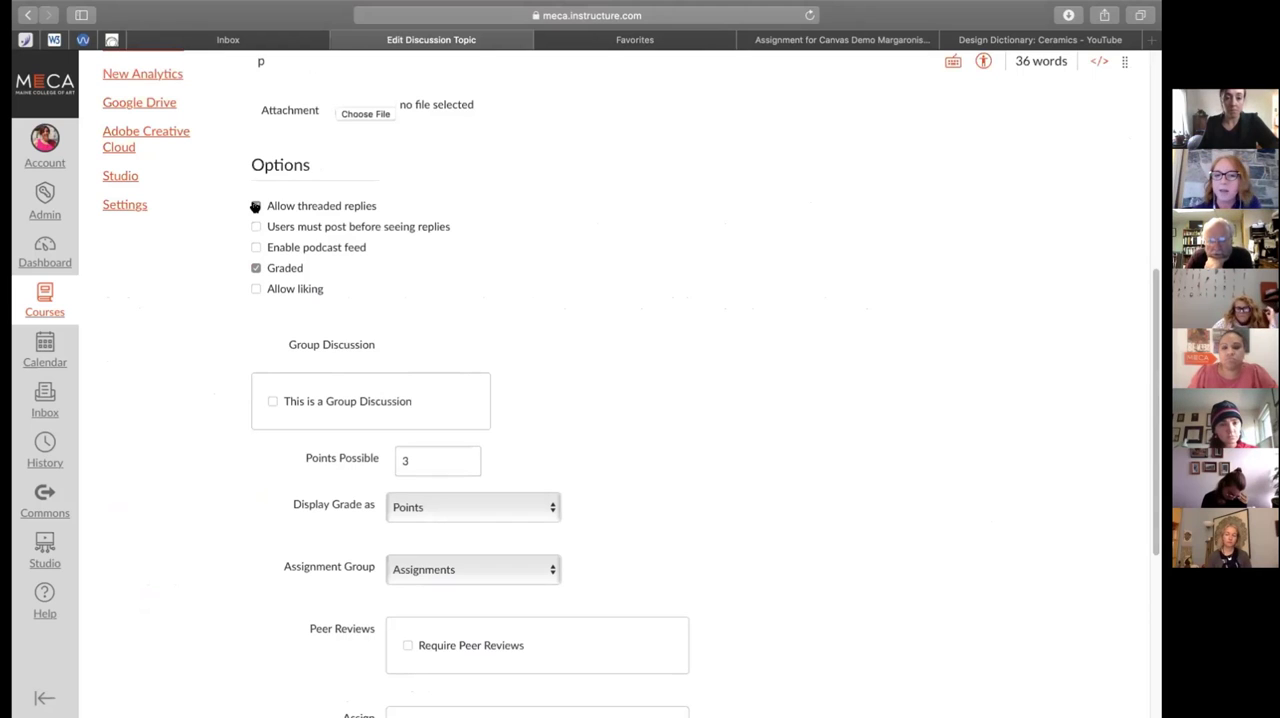
pyautogui.click(255, 206)
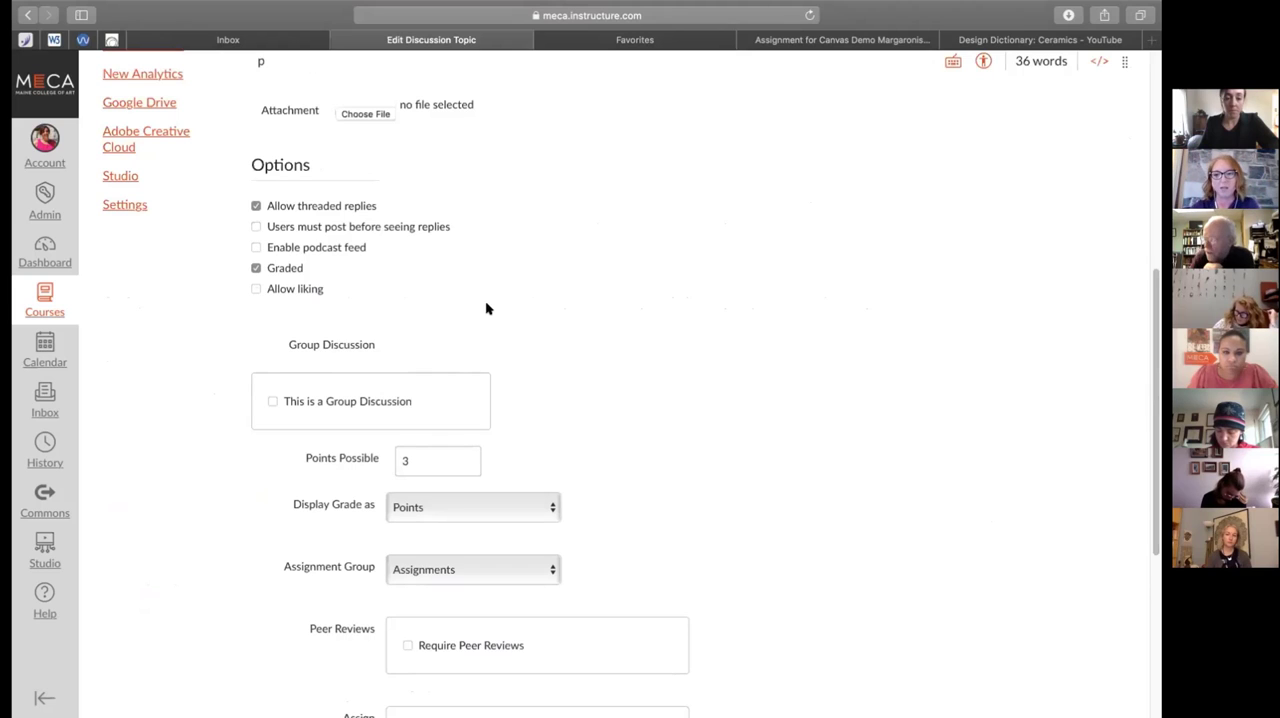
pyautogui.scroll(-1, 516, 321)
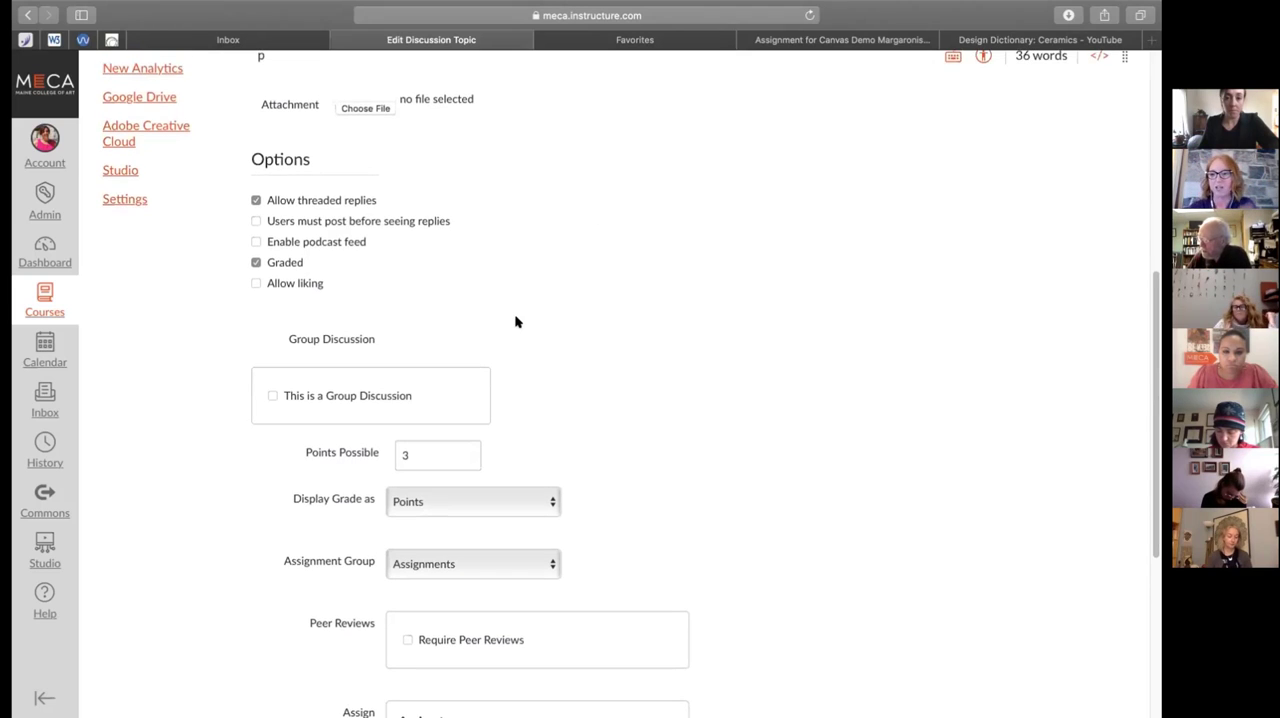
# Review the discussion's prompt, options and assignment settings, and save the edited discussion
pyautogui.scroll(5, 516, 321)
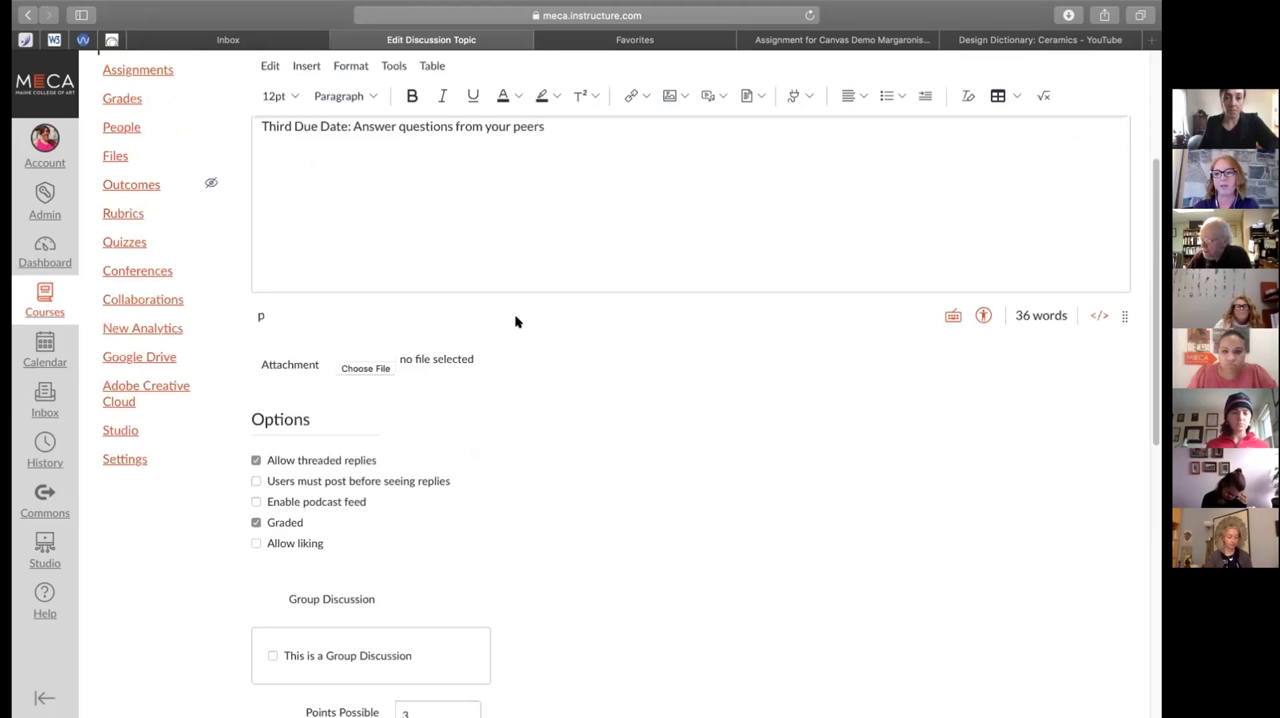
pyautogui.scroll(-5, 516, 321)
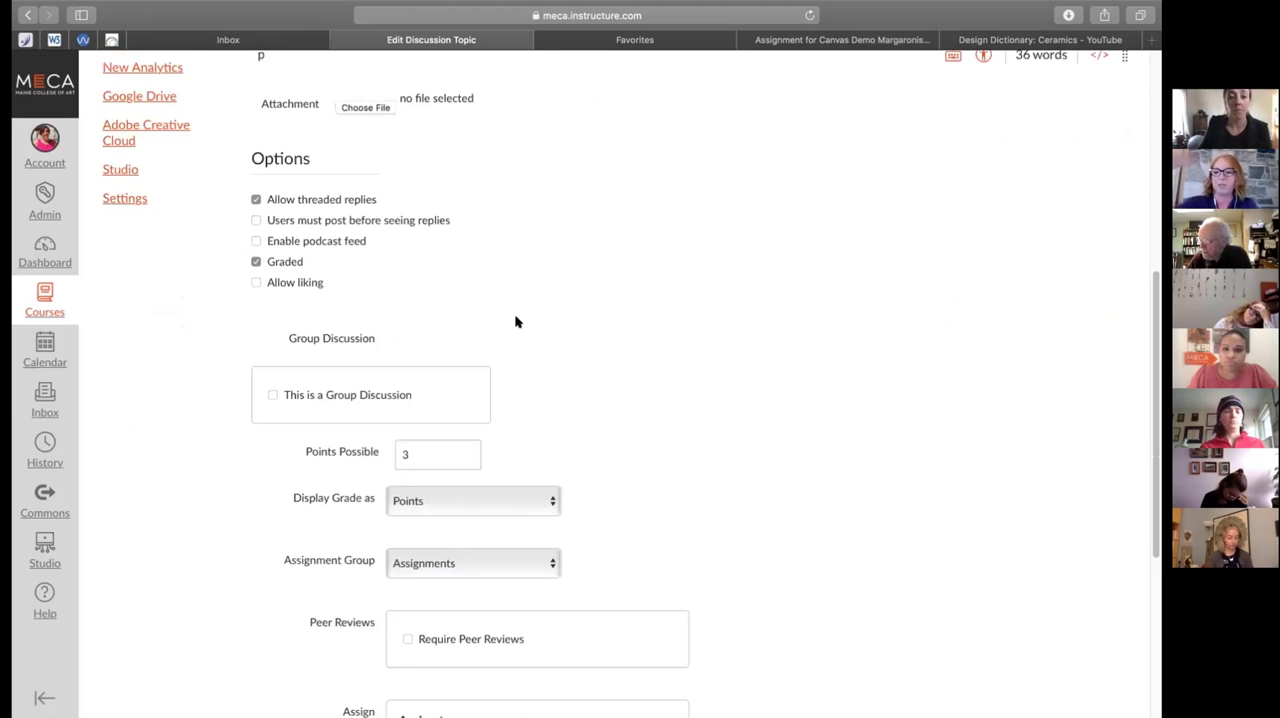
pyautogui.scroll(-1, 516, 321)
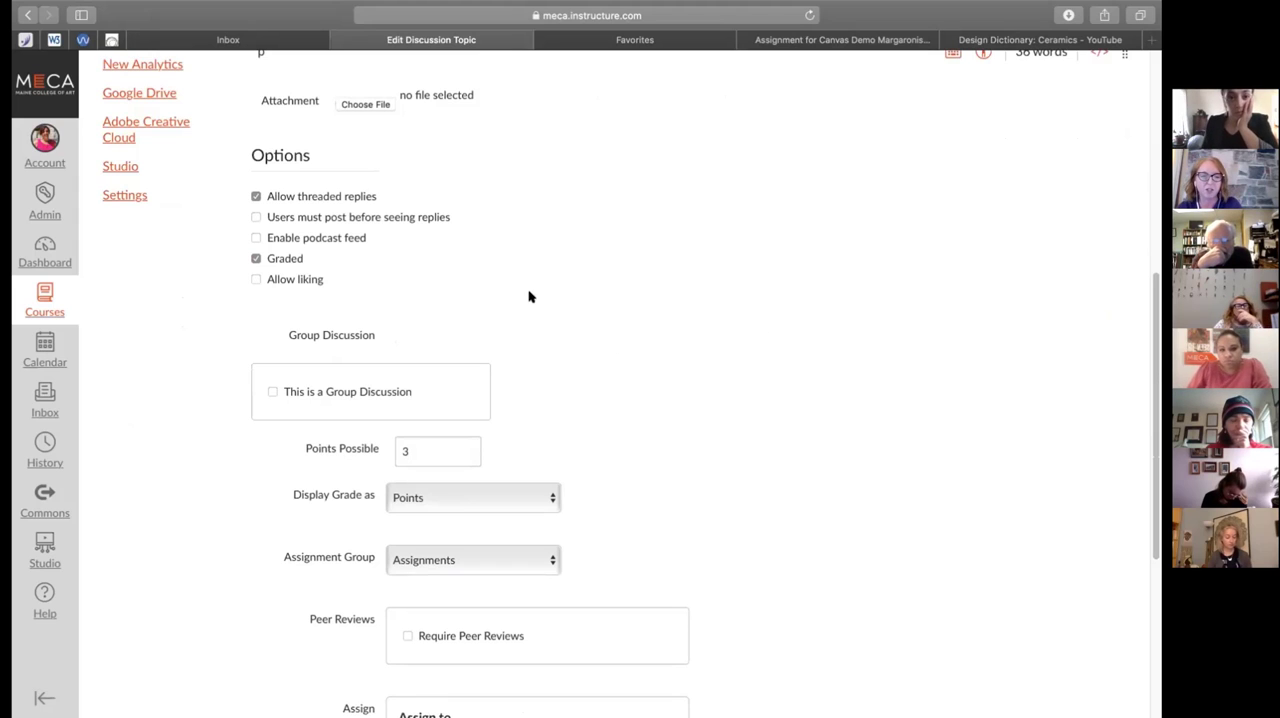
pyautogui.scroll(-1, 594, 340)
pyautogui.scroll(4, 594, 340)
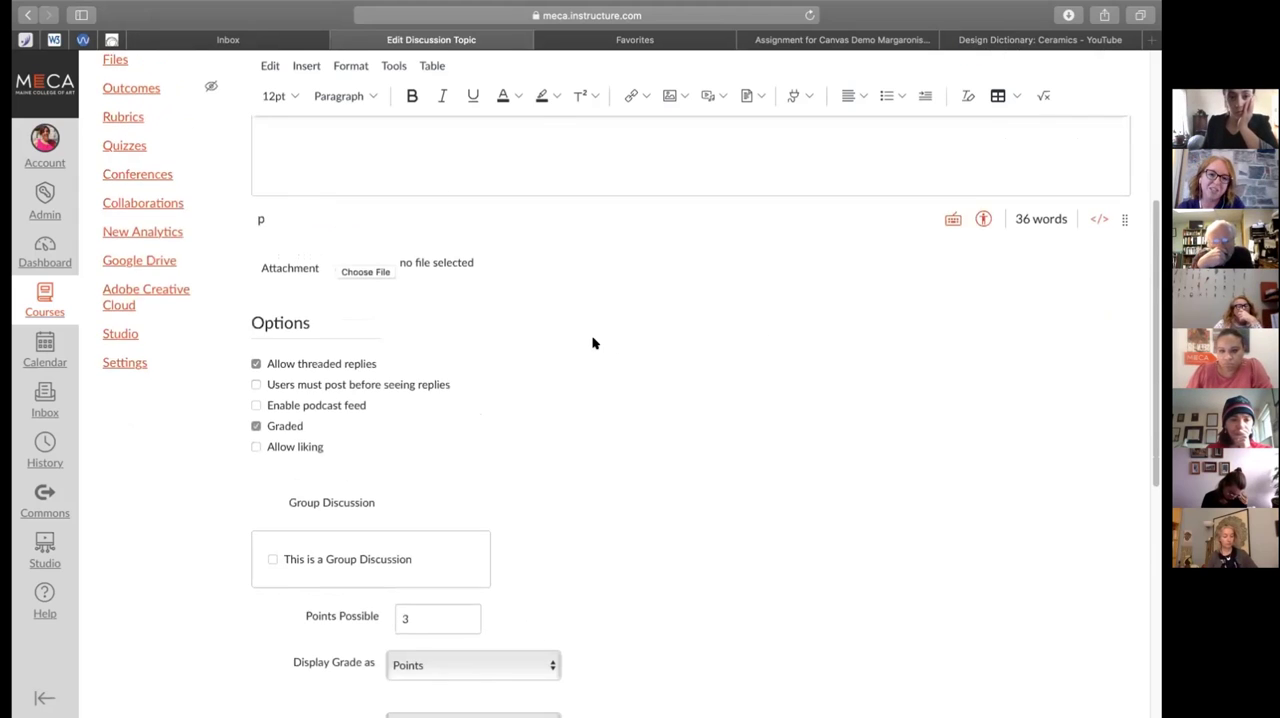
pyautogui.scroll(2, 594, 343)
pyautogui.scroll(3, 593, 341)
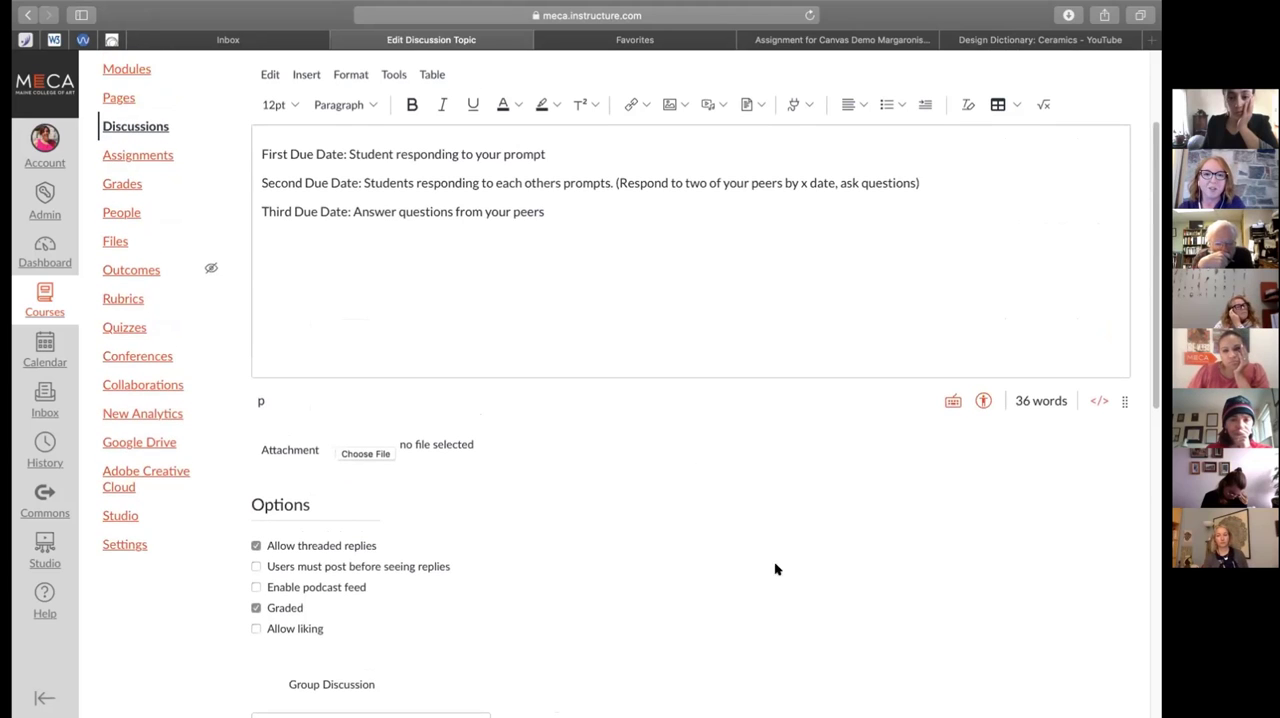
pyautogui.scroll(-10, 566, 492)
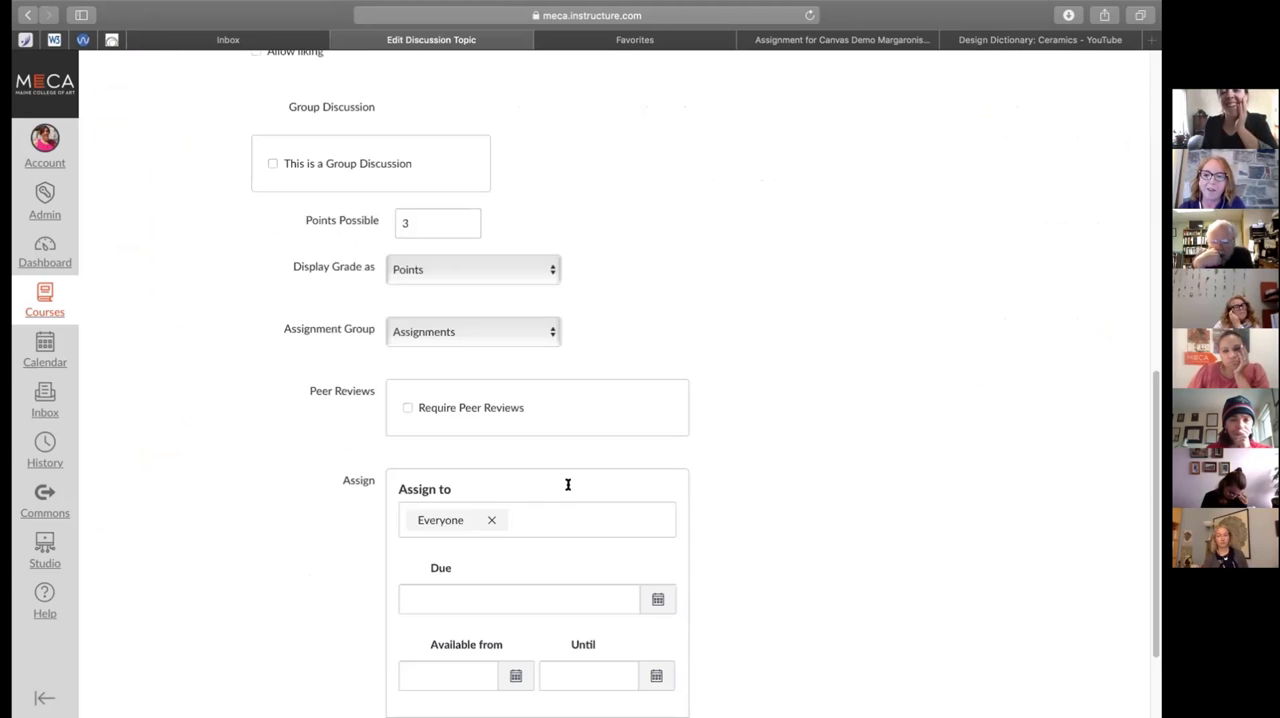
pyautogui.scroll(-3, 666, 480)
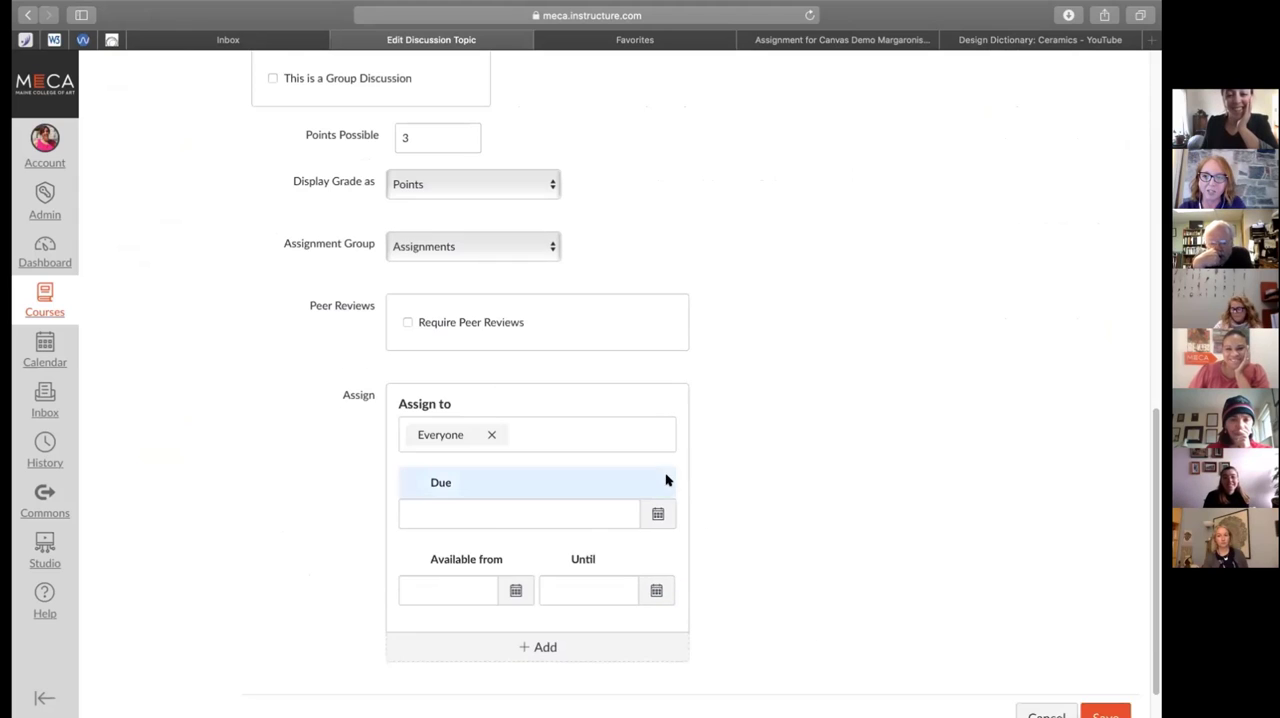
pyautogui.click(1103, 669)
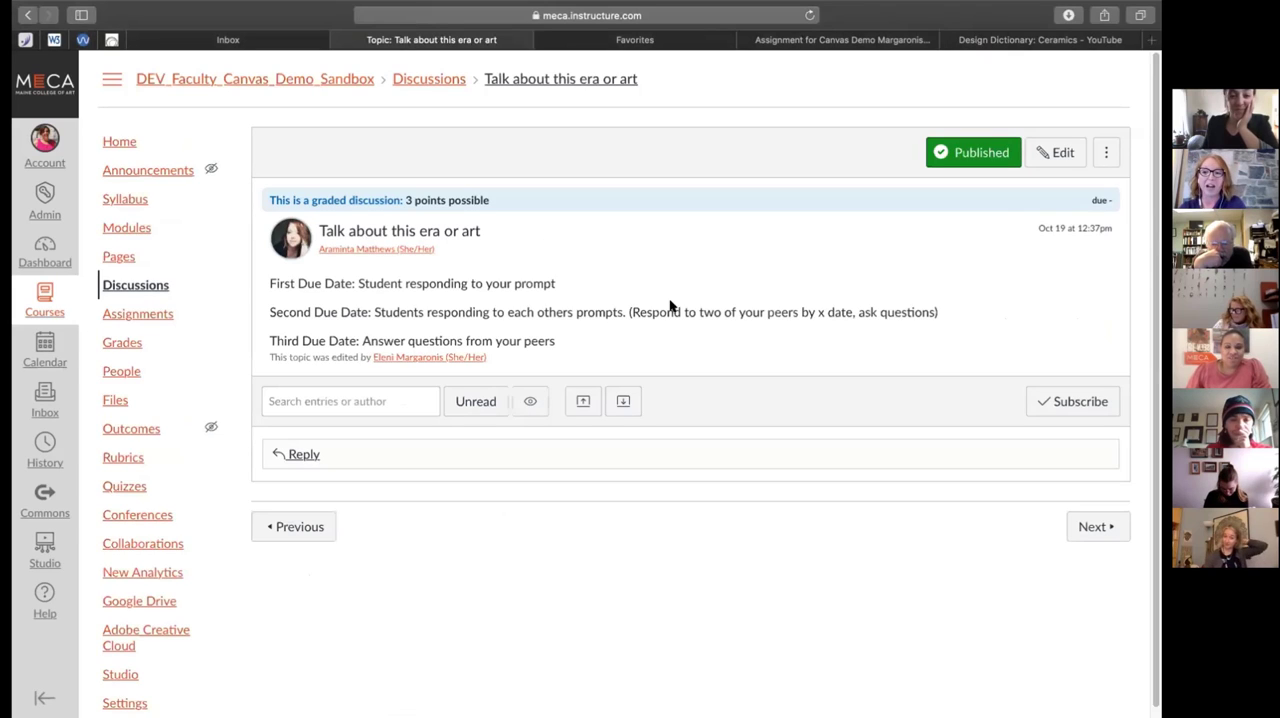
# Post the reply "Landscape Post" to the "Talk about this era or art" discussion
pyautogui.click(300, 453)
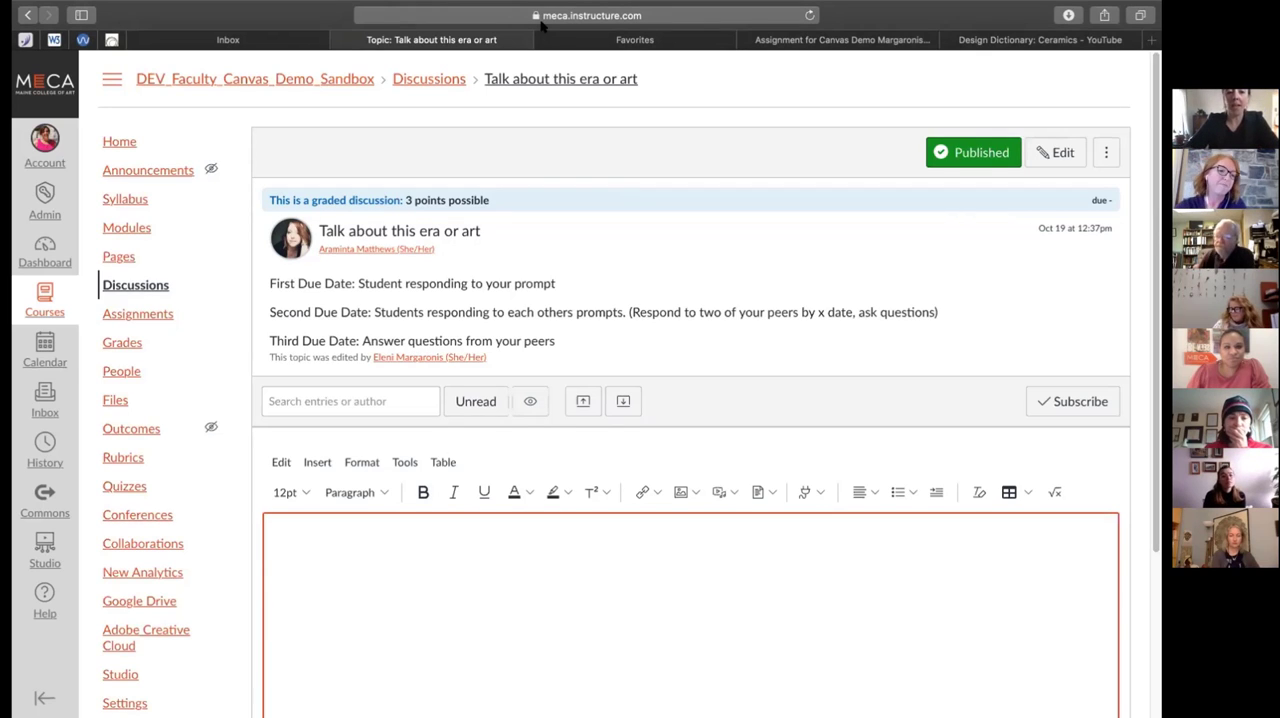
pyautogui.write('Landscarp')
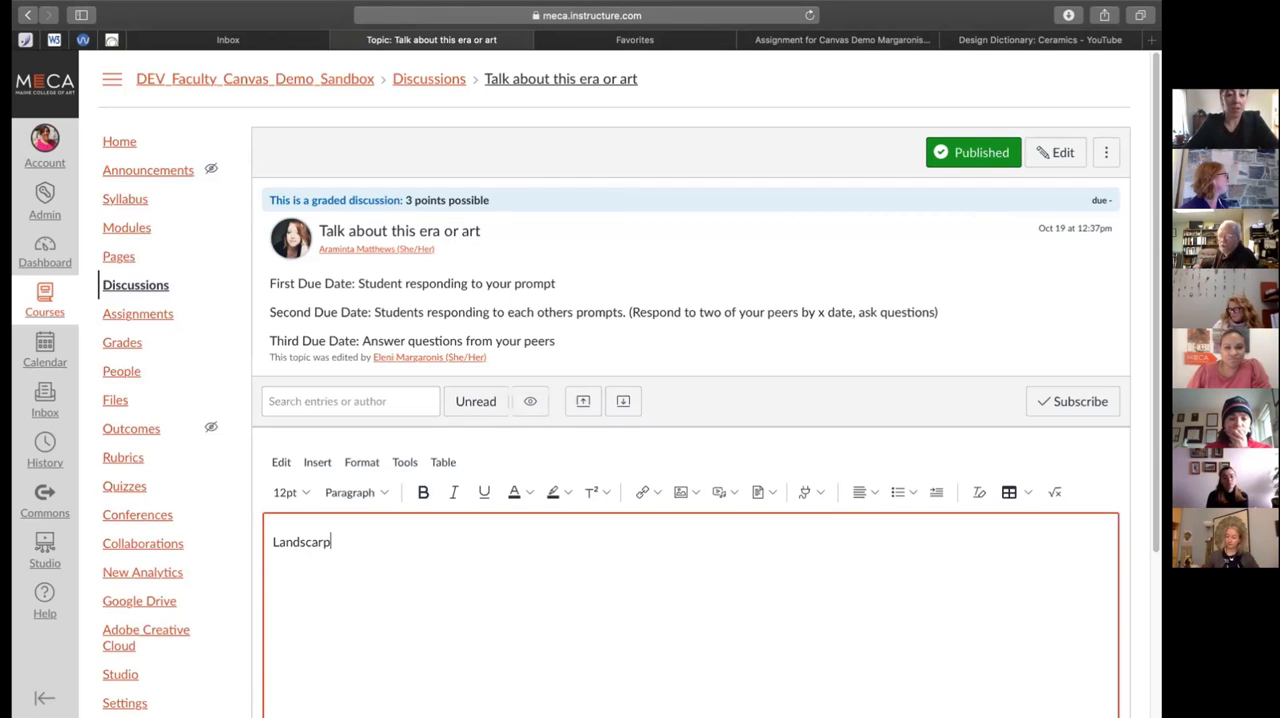
pyautogui.press('BackSpace')
pyautogui.press('BackSpace')
pyautogui.write('pe (')
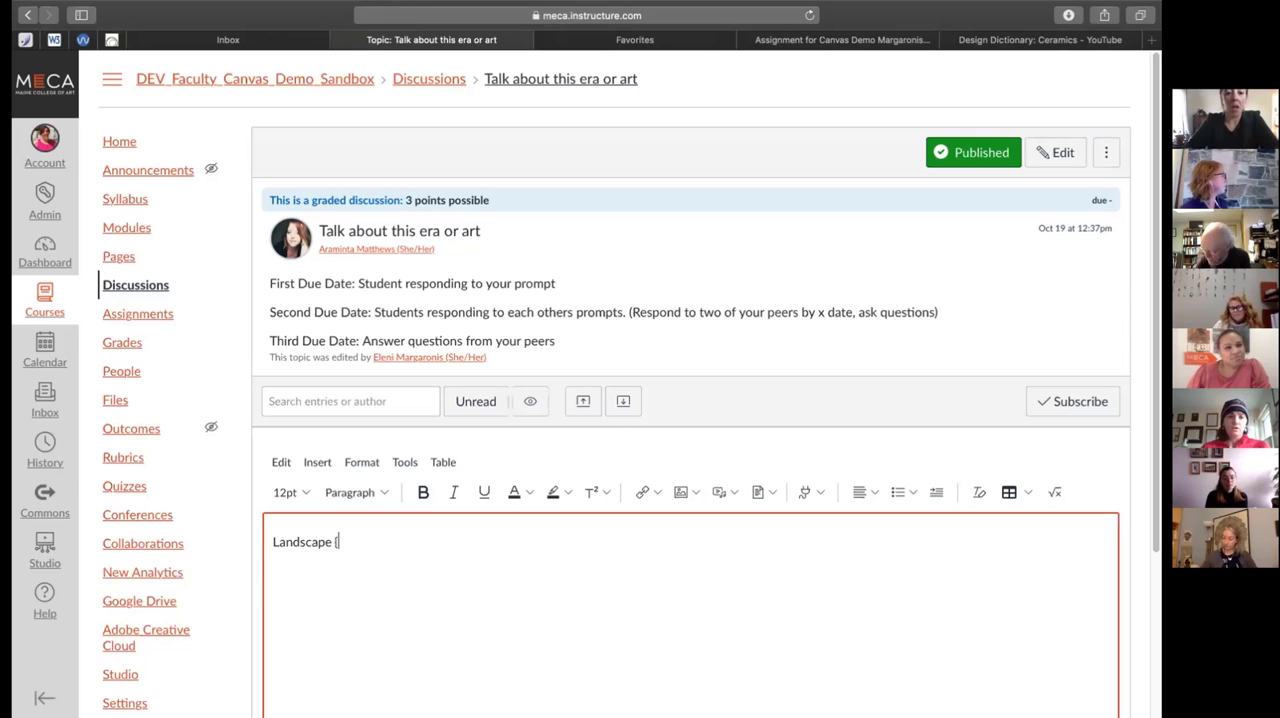
pyautogui.press('BackSpace')
pyautogui.write('Post')
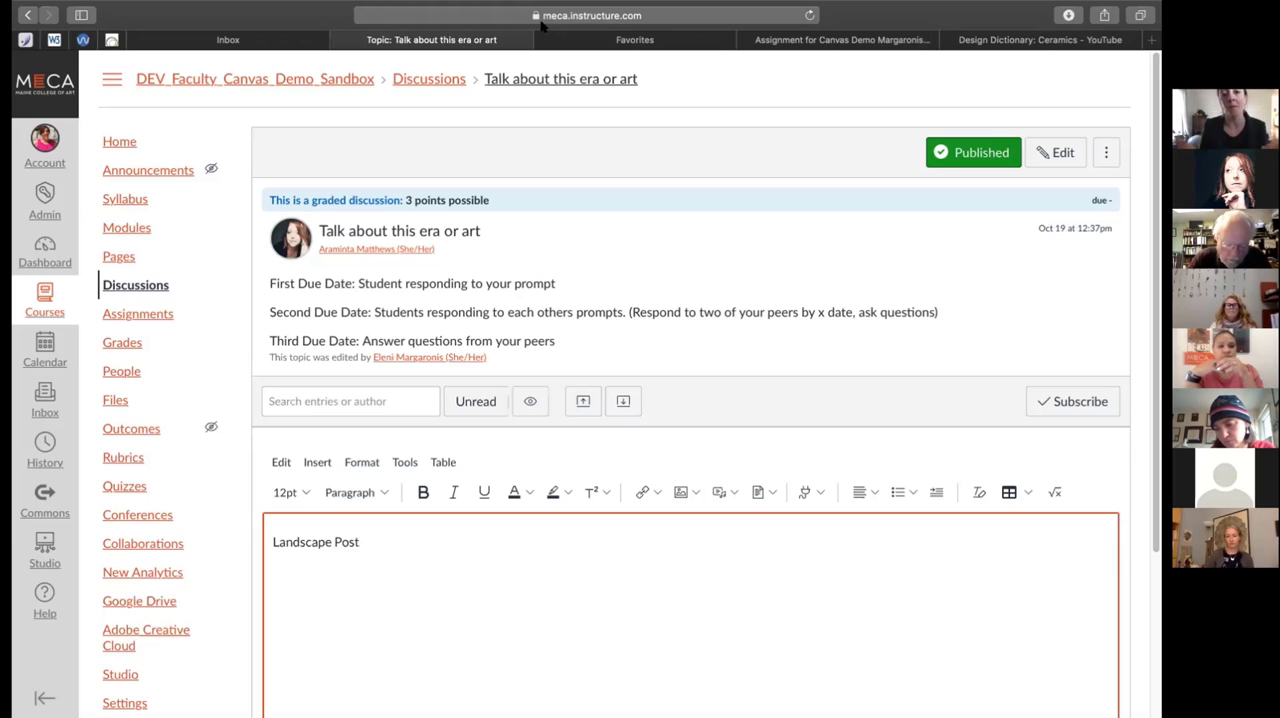
pyautogui.moveTo(716, 20)
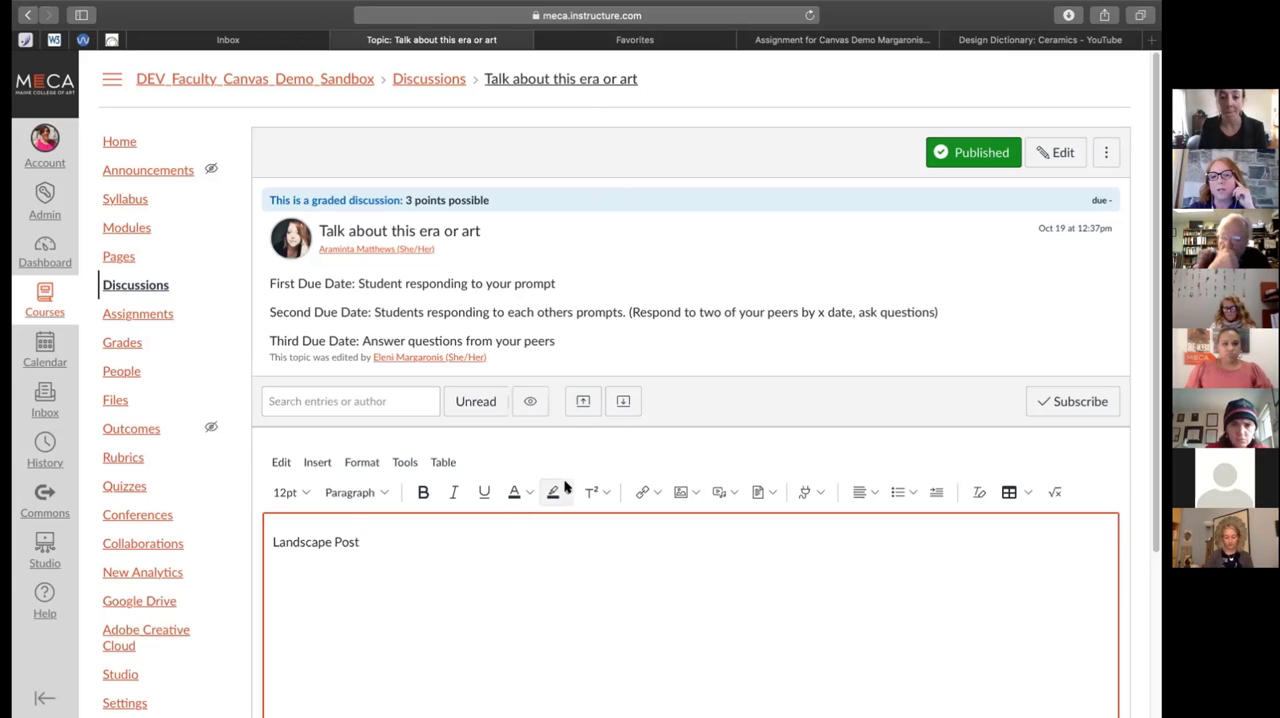
pyautogui.scroll(-5, 674, 440)
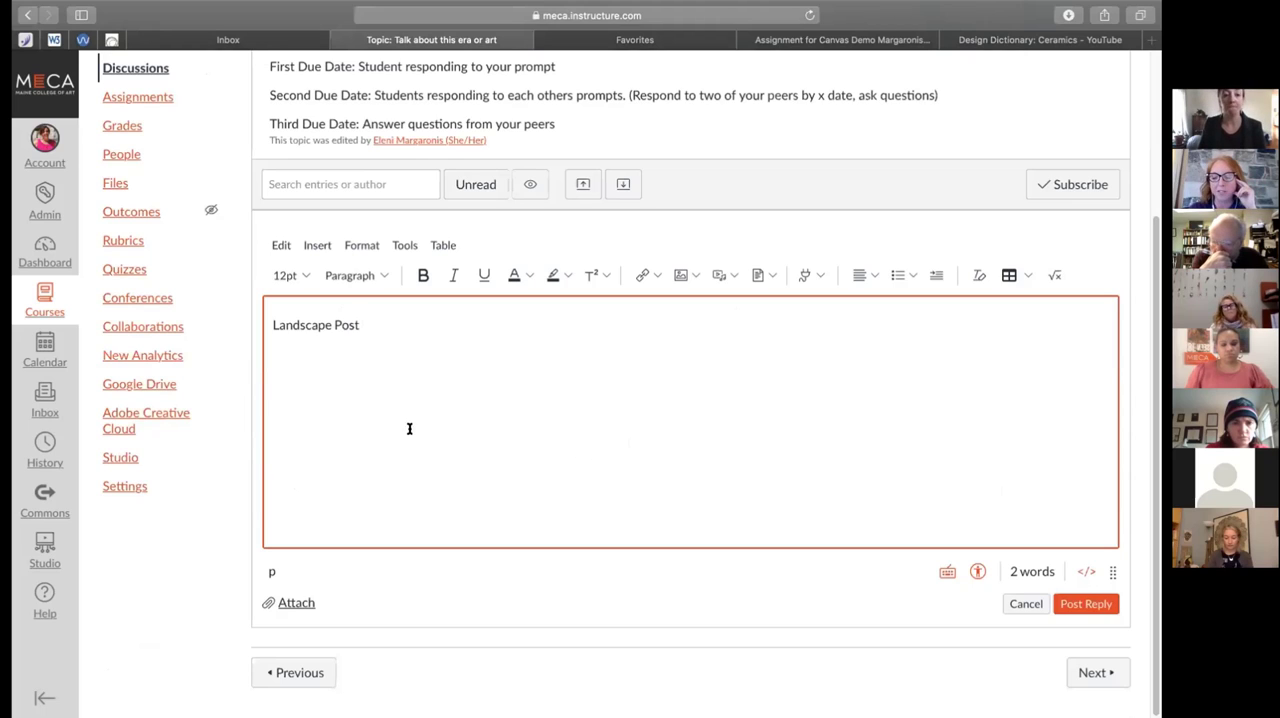
pyautogui.click(1078, 607)
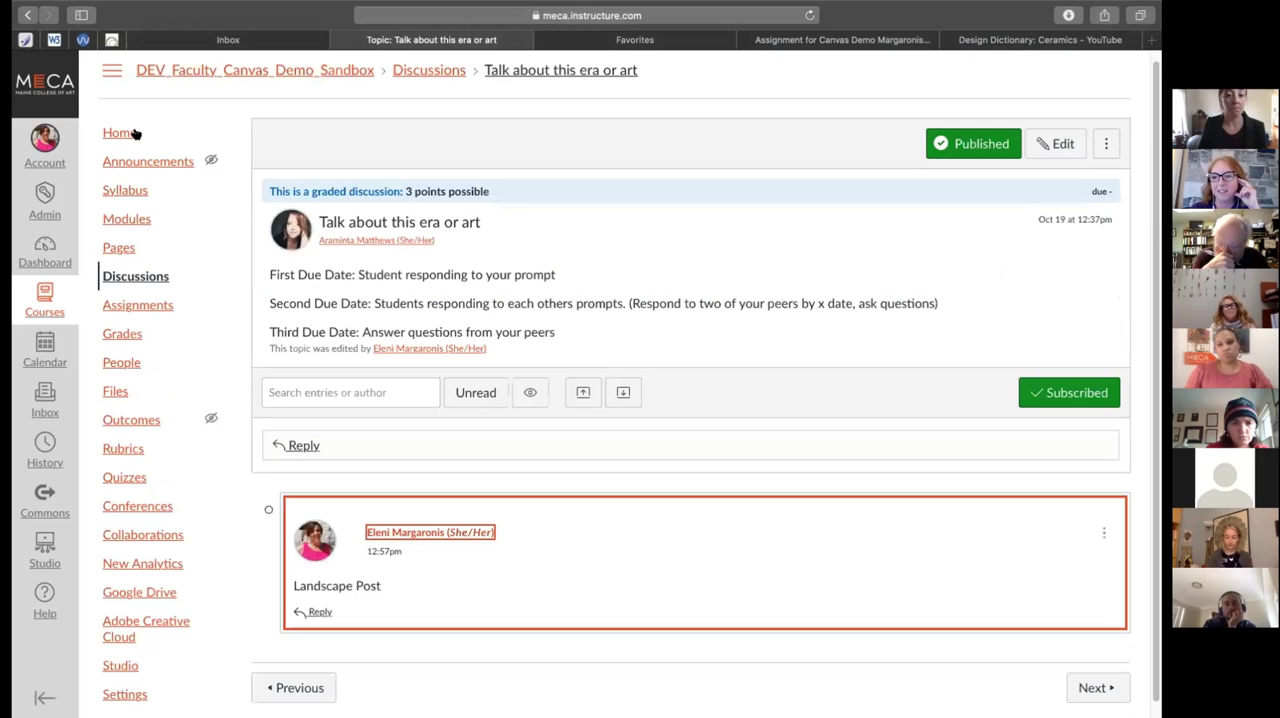
# View the course announcements, and reopen the "Talk about this era or art" discussion from the discussions list
pyautogui.click(127, 164)
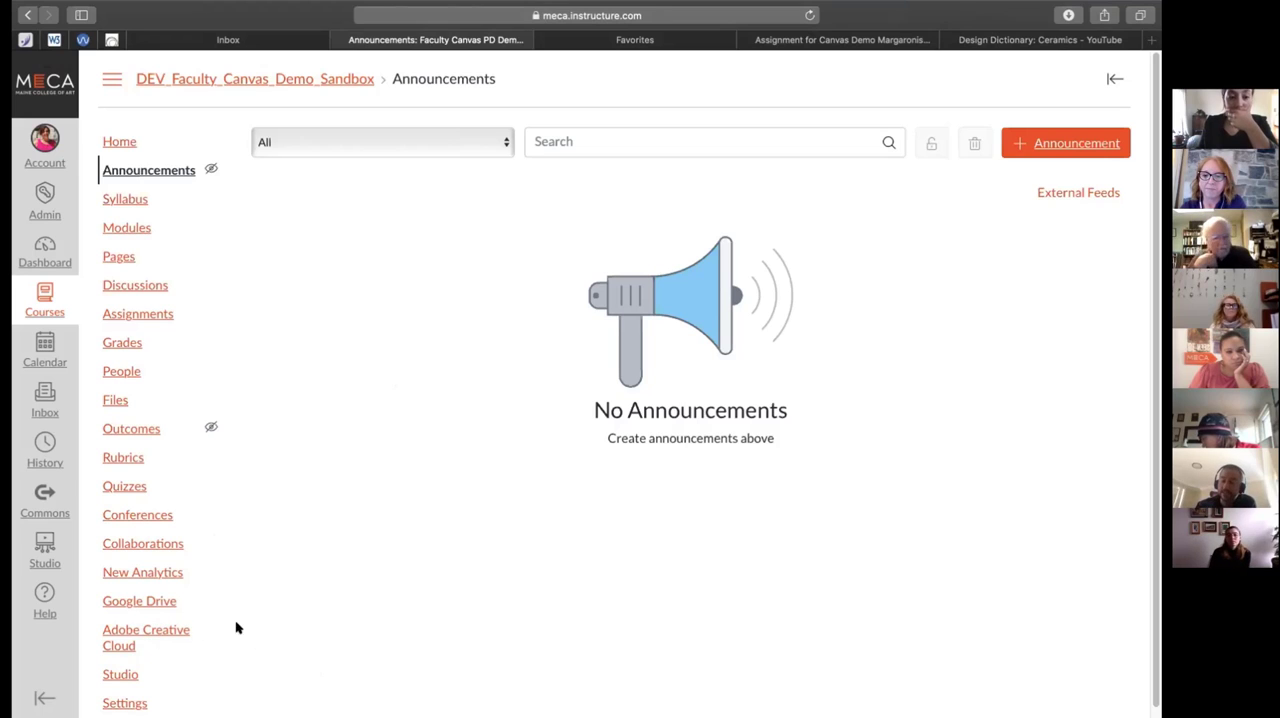
pyautogui.click(140, 286)
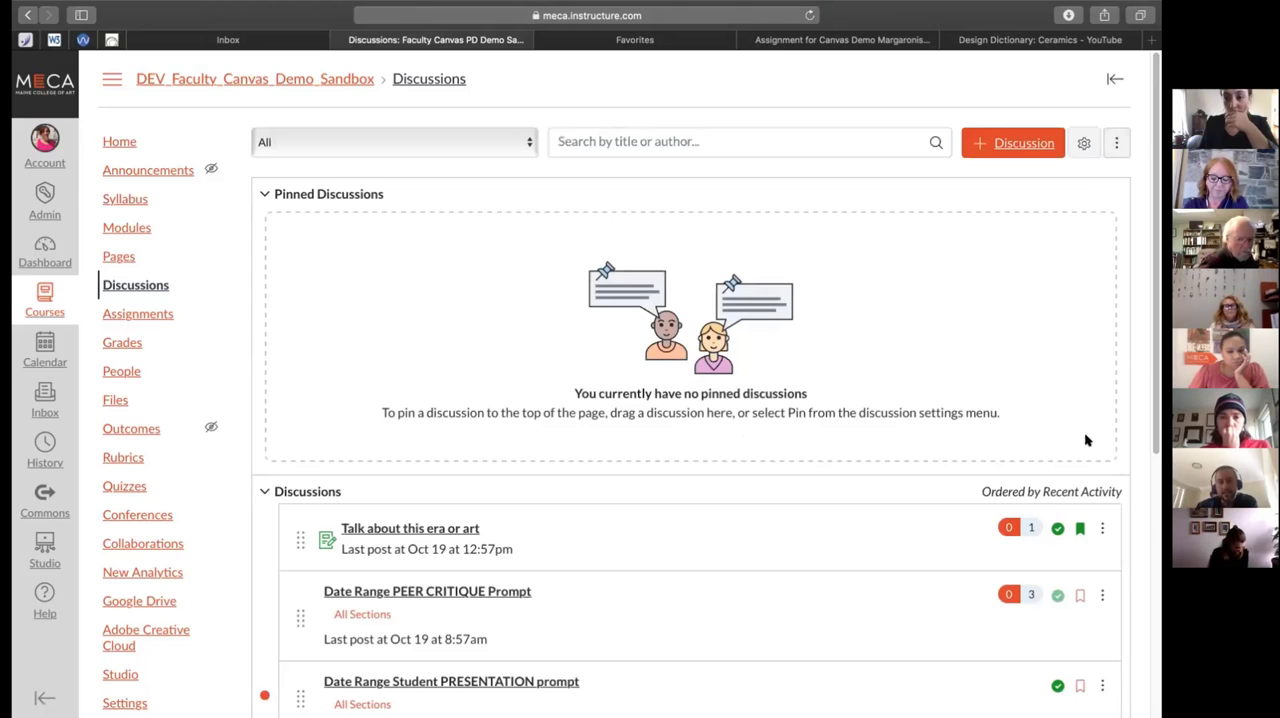
pyautogui.click(1101, 529)
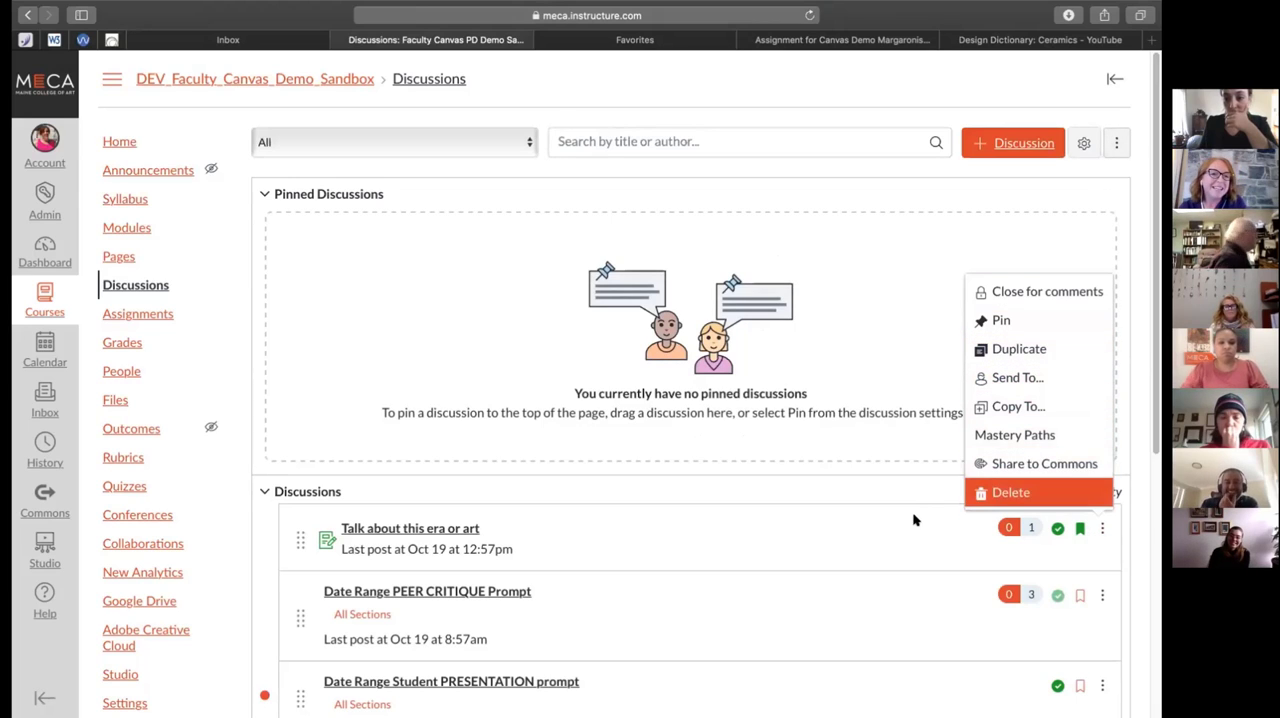
pyautogui.click(885, 520)
pyautogui.scroll(-2, 855, 522)
pyautogui.scroll(-2, 853, 529)
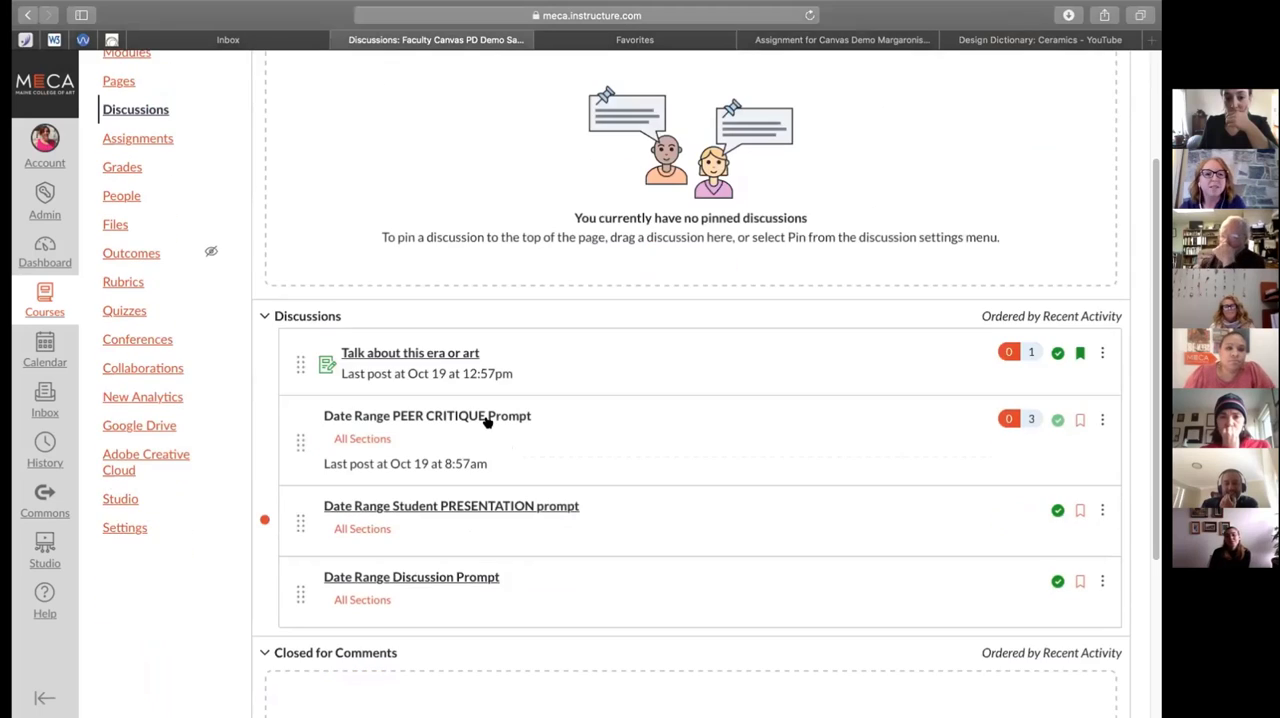
pyautogui.click(455, 355)
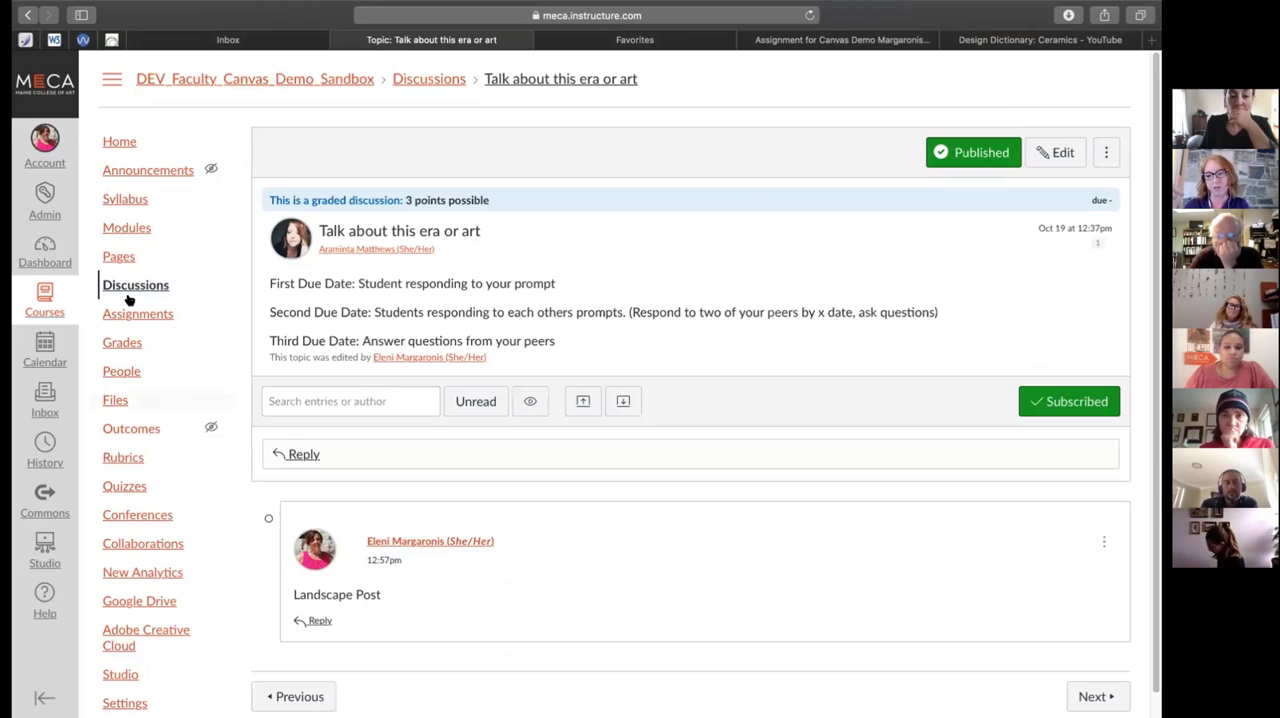
# Open the Pre-Raphaelite Journal assignment from the Pre-Raphaelite module to view its details
pyautogui.click(127, 227)
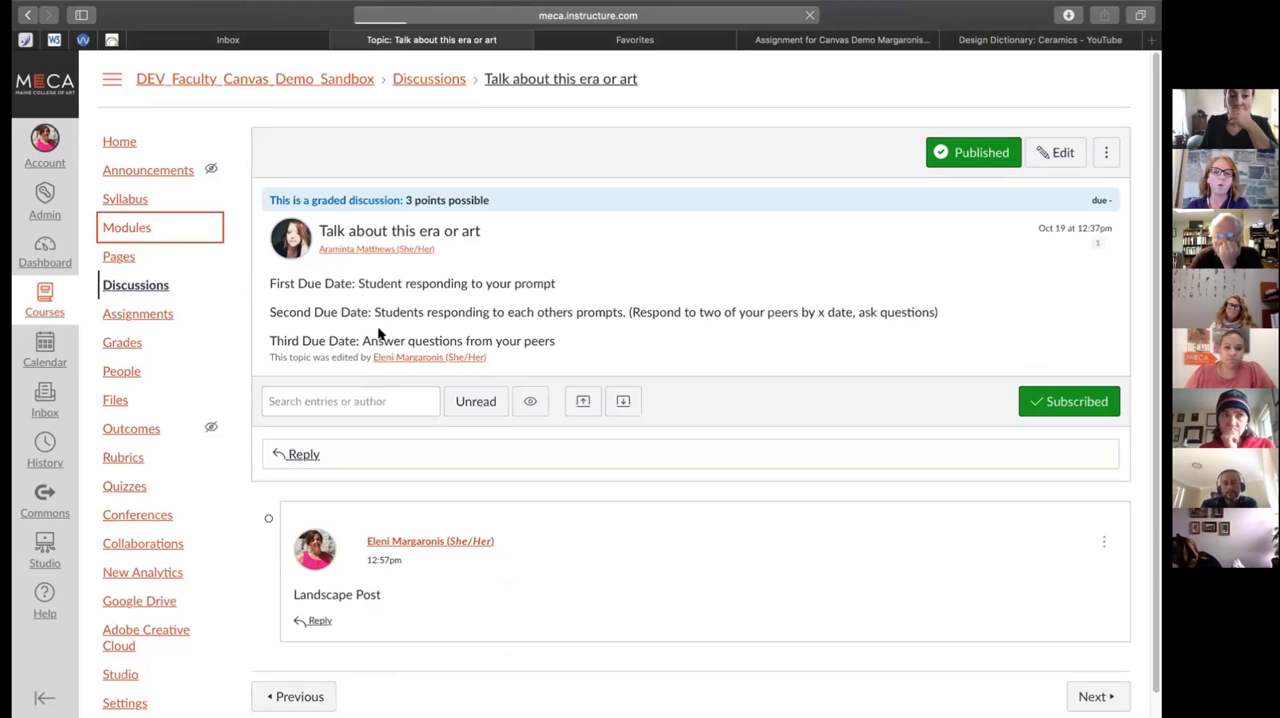
pyautogui.scroll(-1, 655, 470)
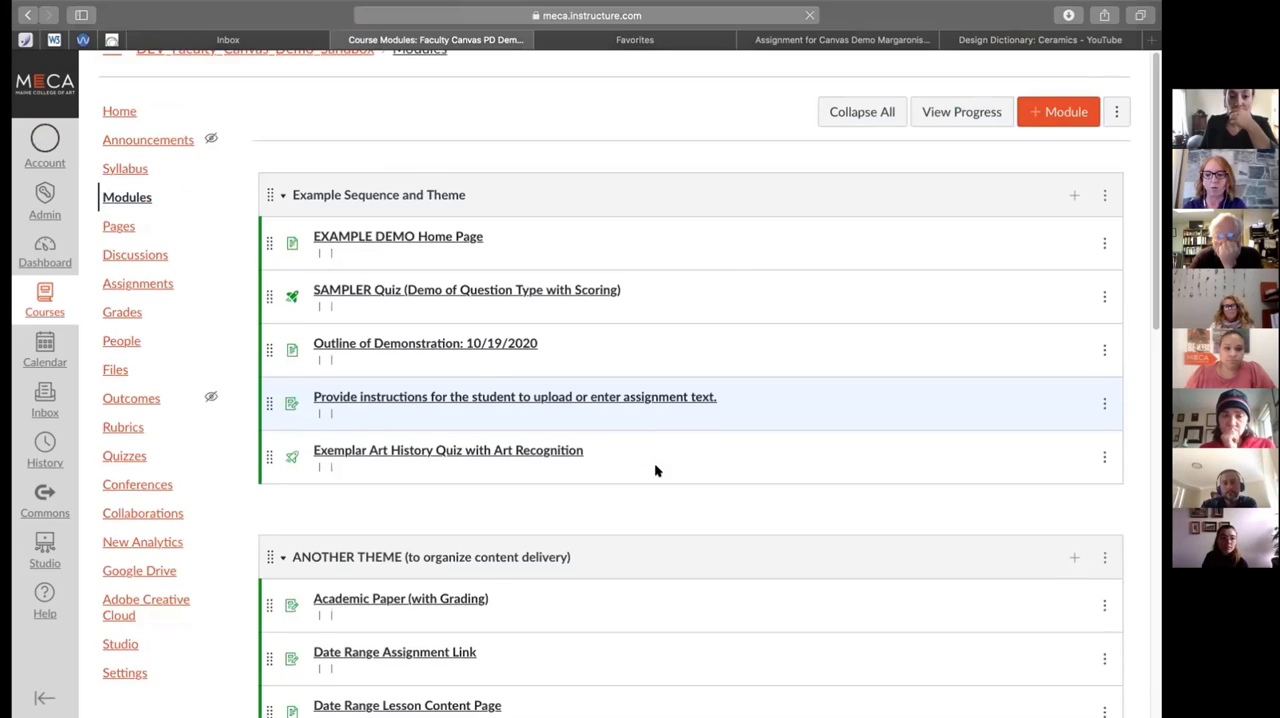
pyautogui.scroll(-10, 655, 470)
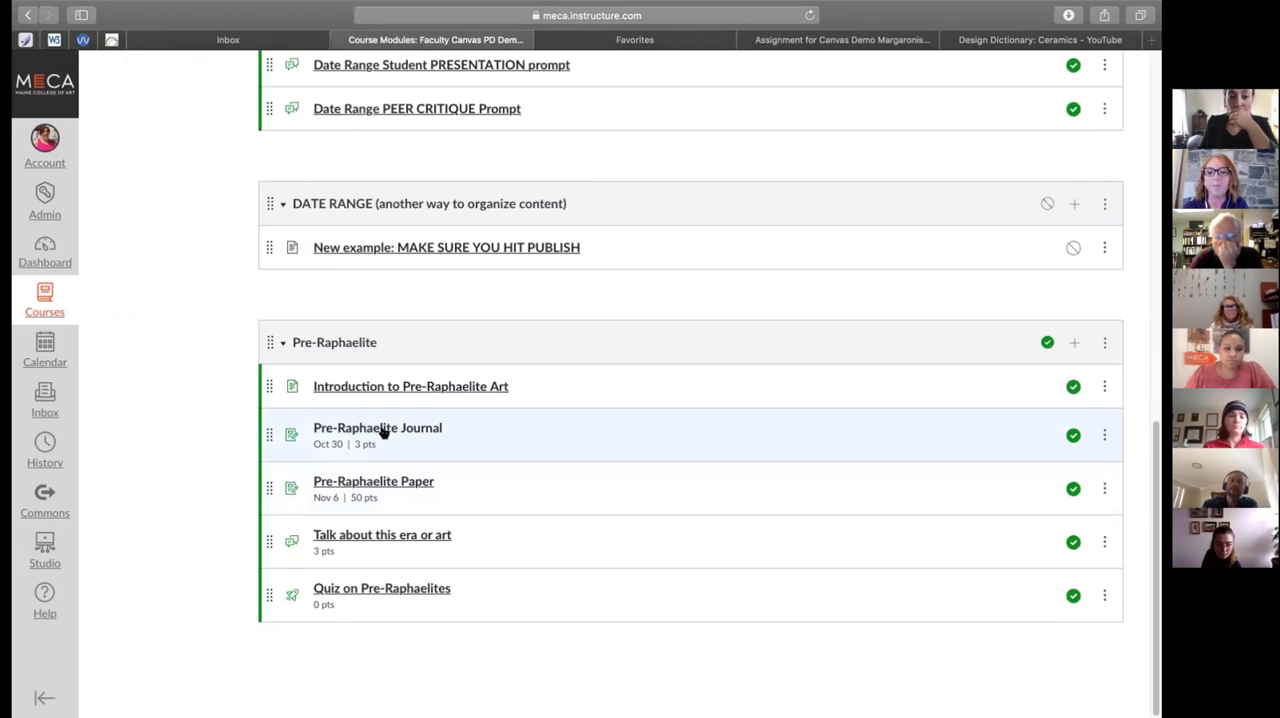
pyautogui.click(383, 432)
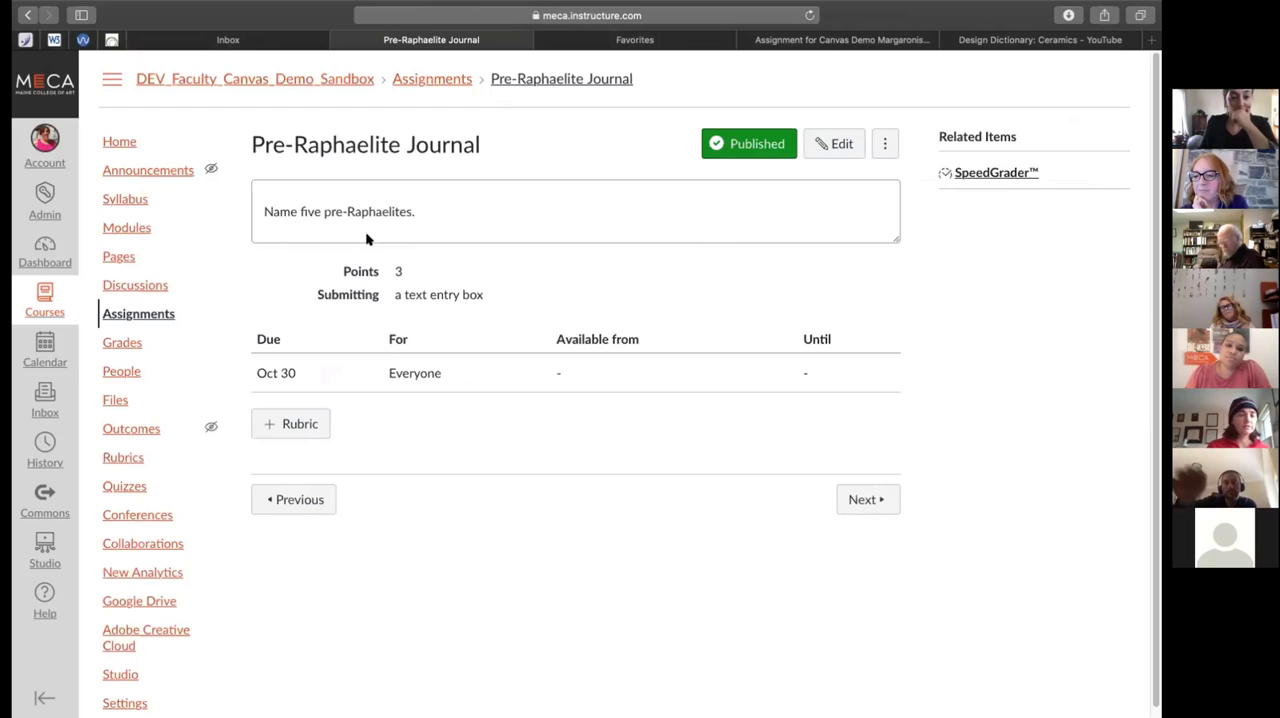
# Open the "Date Range PEER CRITIQUE Prompt" discussion and look through the student's critique post and replies
pyautogui.click(155, 287)
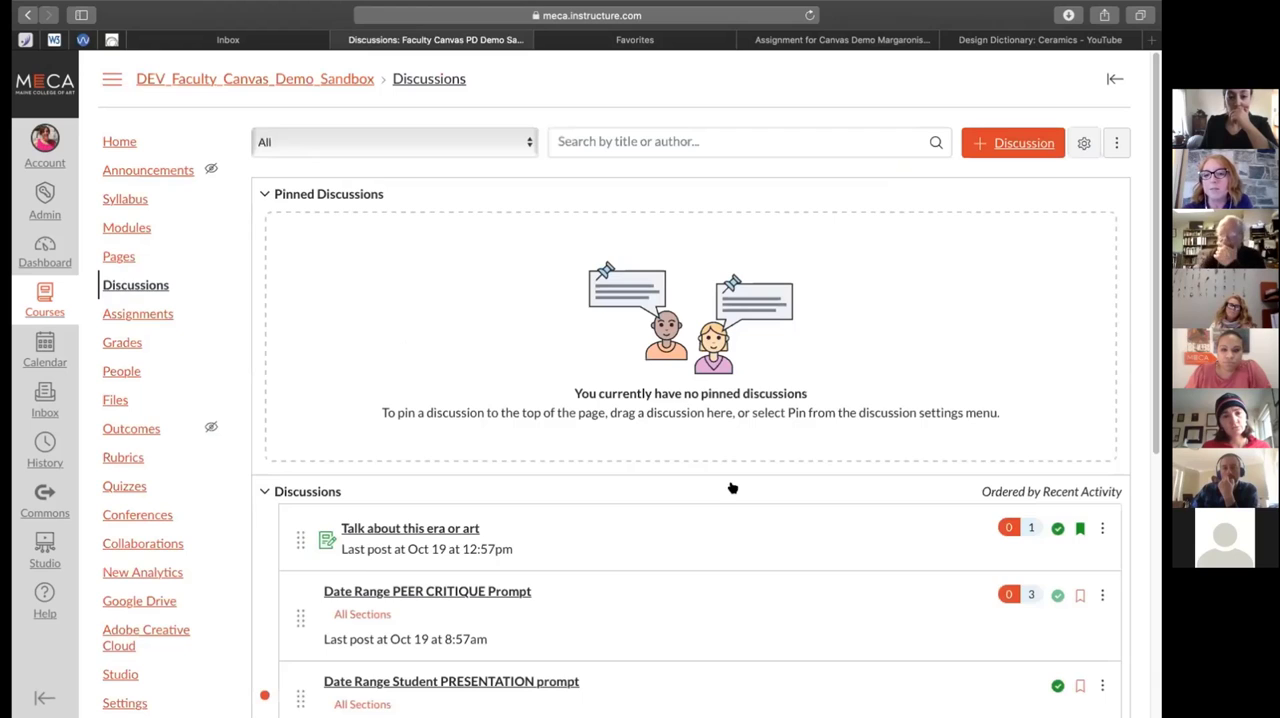
pyautogui.scroll(-3, 731, 482)
pyautogui.scroll(-2, 683, 456)
pyautogui.click(437, 397)
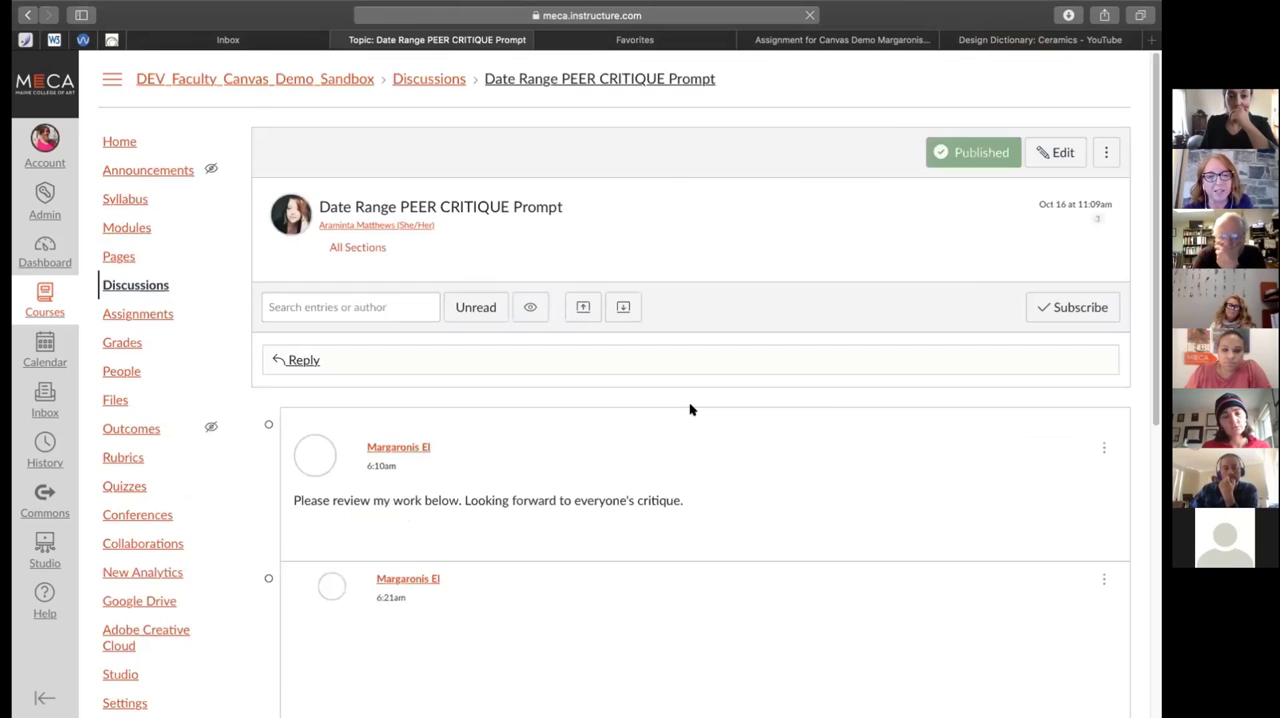
pyautogui.scroll(-3, 705, 410)
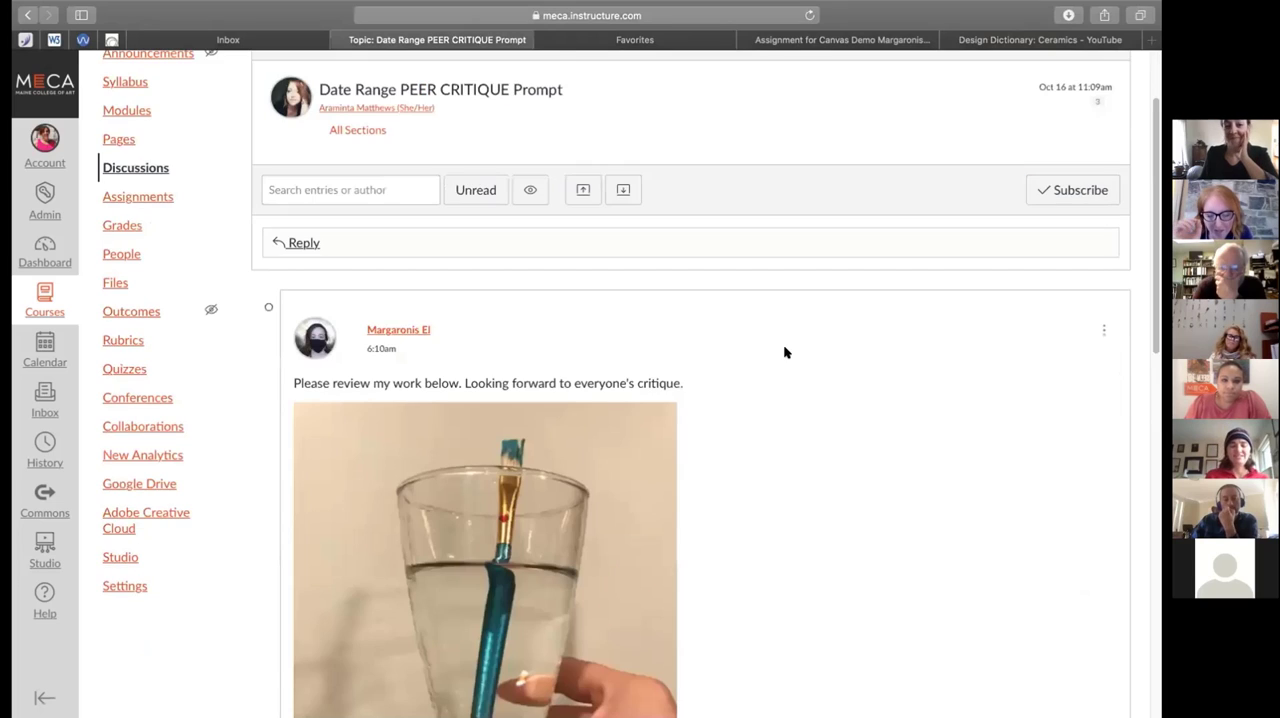
pyautogui.scroll(-1, 785, 352)
pyautogui.scroll(-6, 778, 358)
pyautogui.scroll(3, 600, 270)
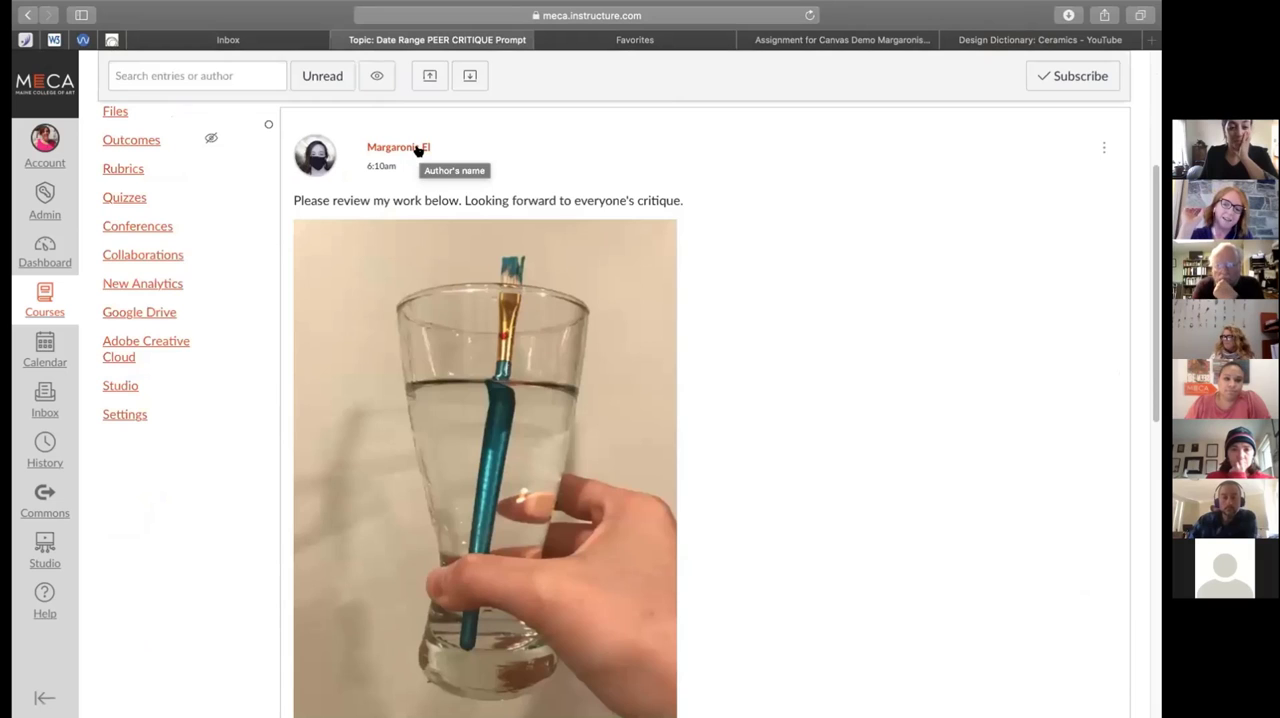
# View the post author's student summary with grades and activity beside the critique thread, and close it
pyautogui.click(418, 148)
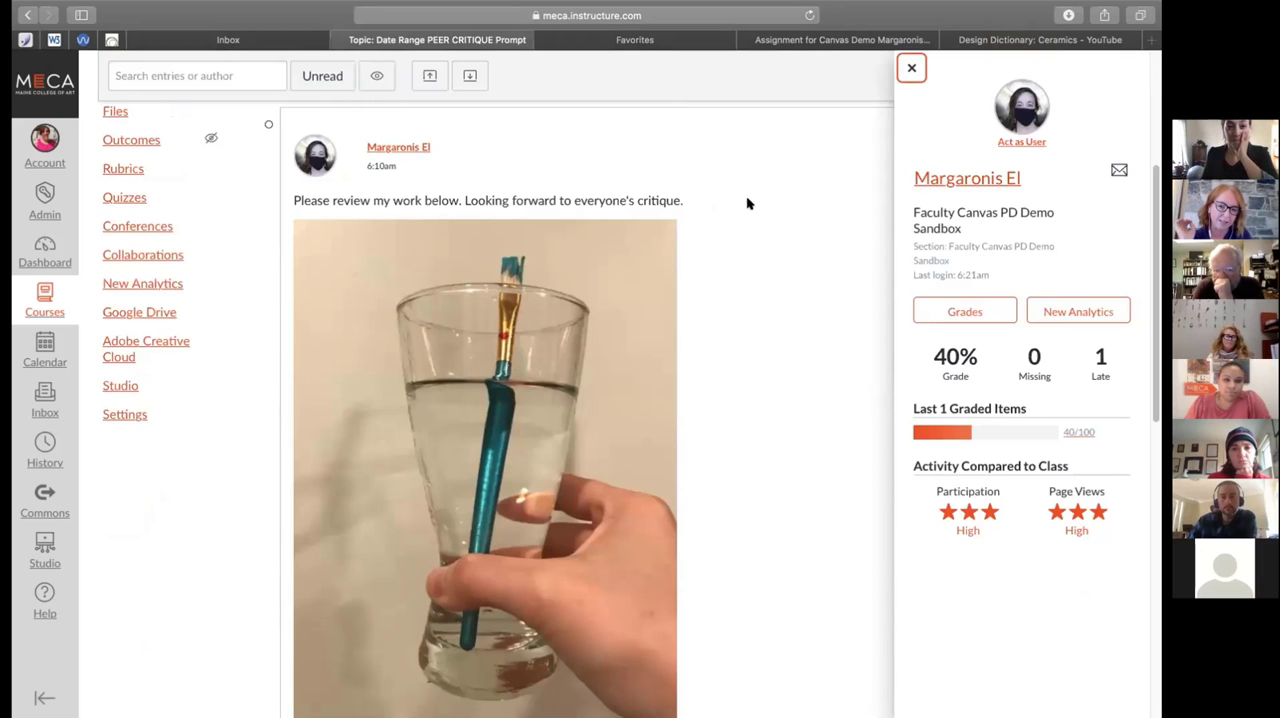
pyautogui.scroll(-5, 755, 219)
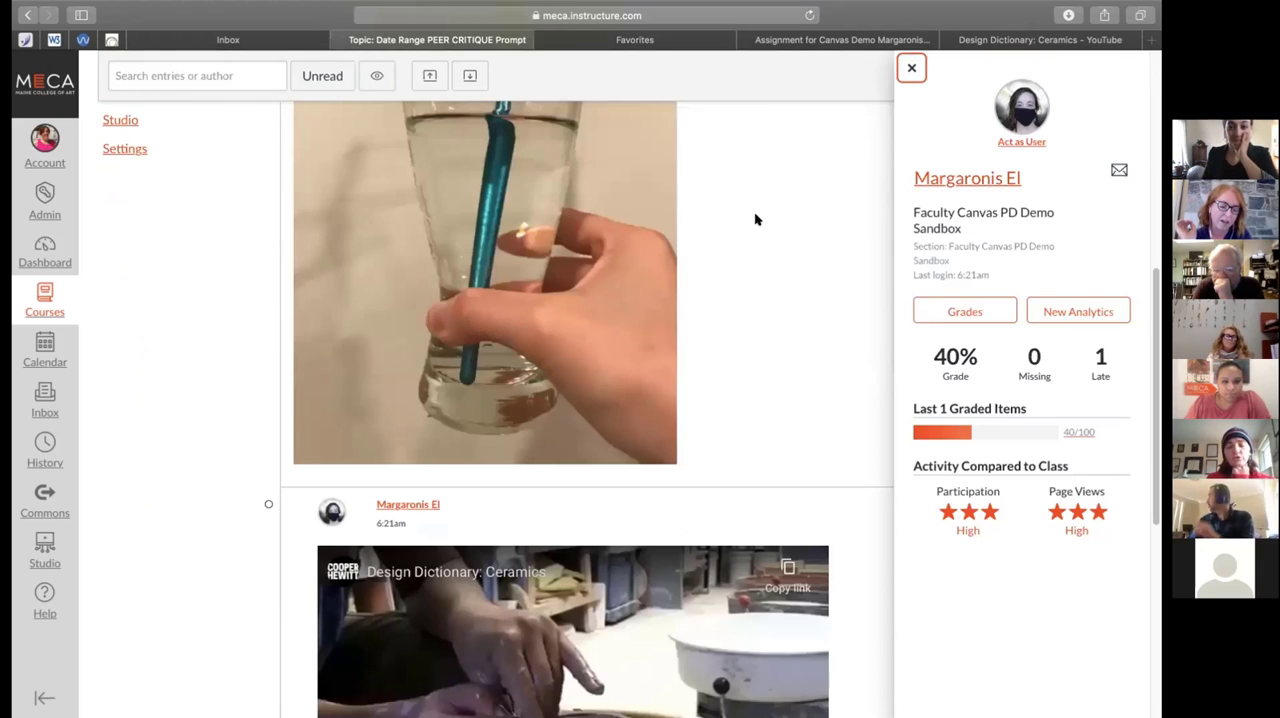
pyautogui.scroll(4, 755, 219)
pyautogui.scroll(2, 755, 219)
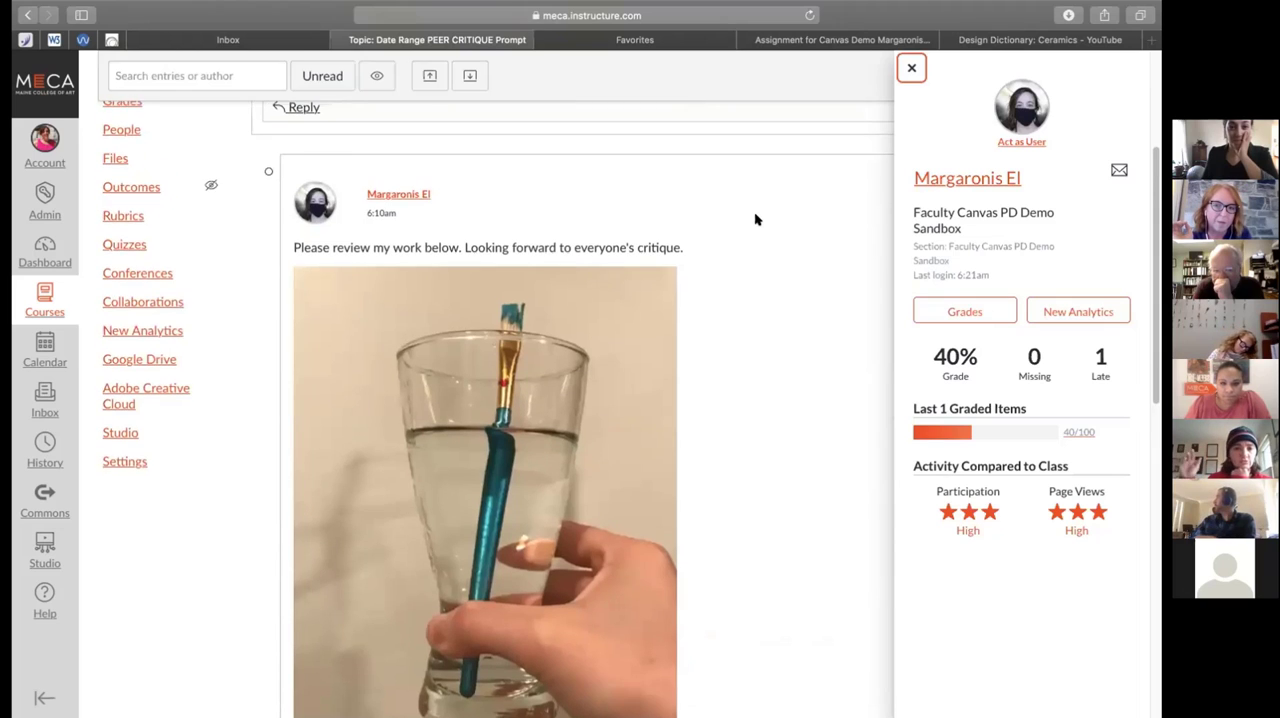
pyautogui.scroll(2, 755, 219)
pyautogui.scroll(1, 754, 211)
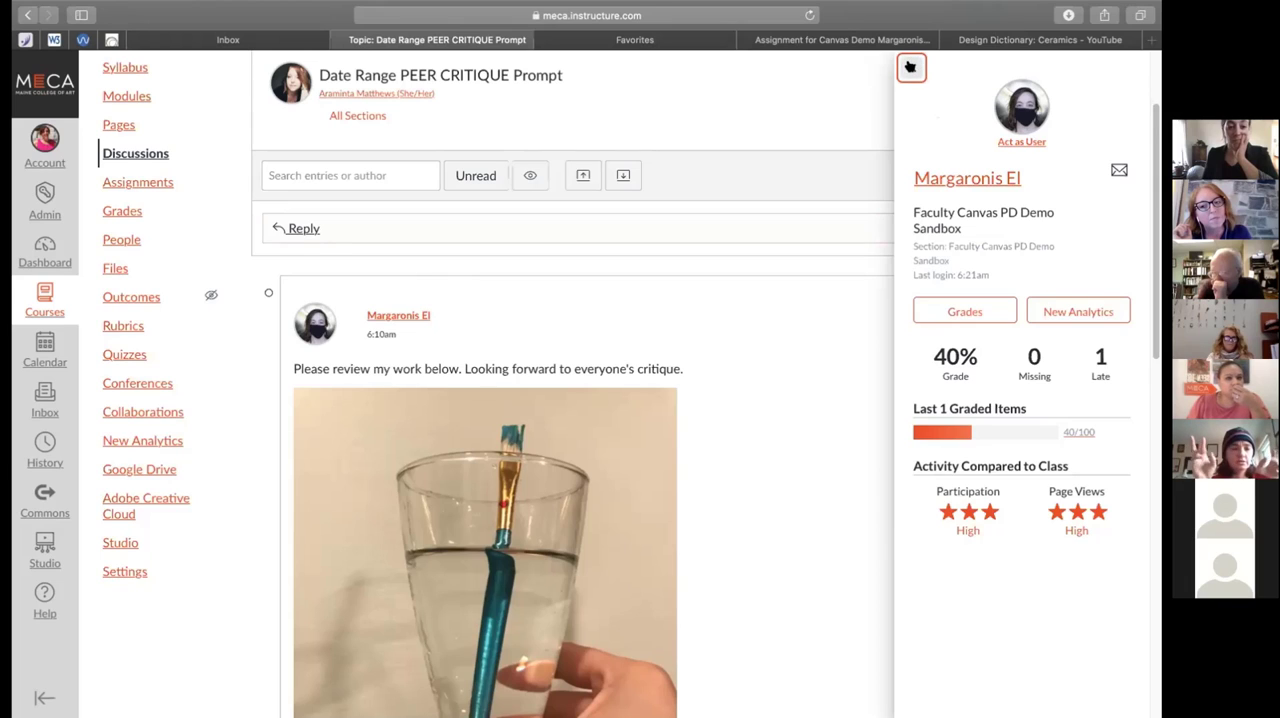
pyautogui.click(910, 67)
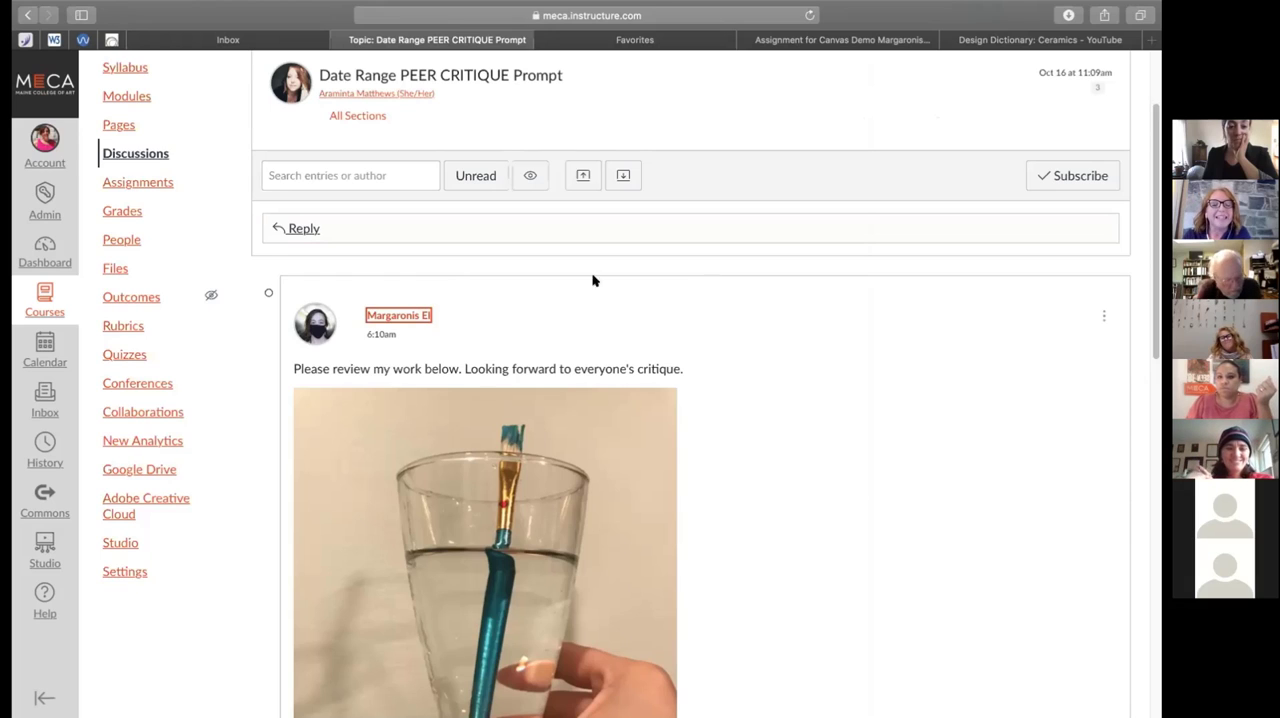
# Leave the critique thread for the discussions list and open the course modules
pyautogui.click(141, 153)
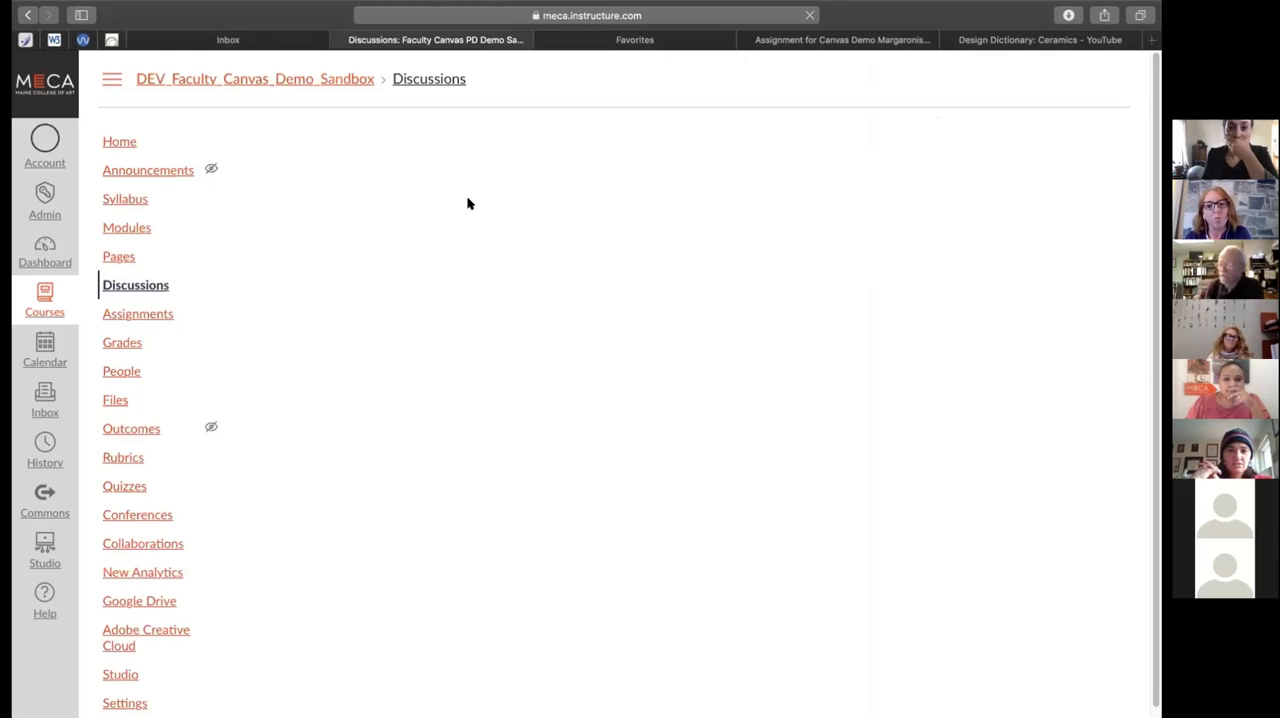
pyautogui.click(110, 228)
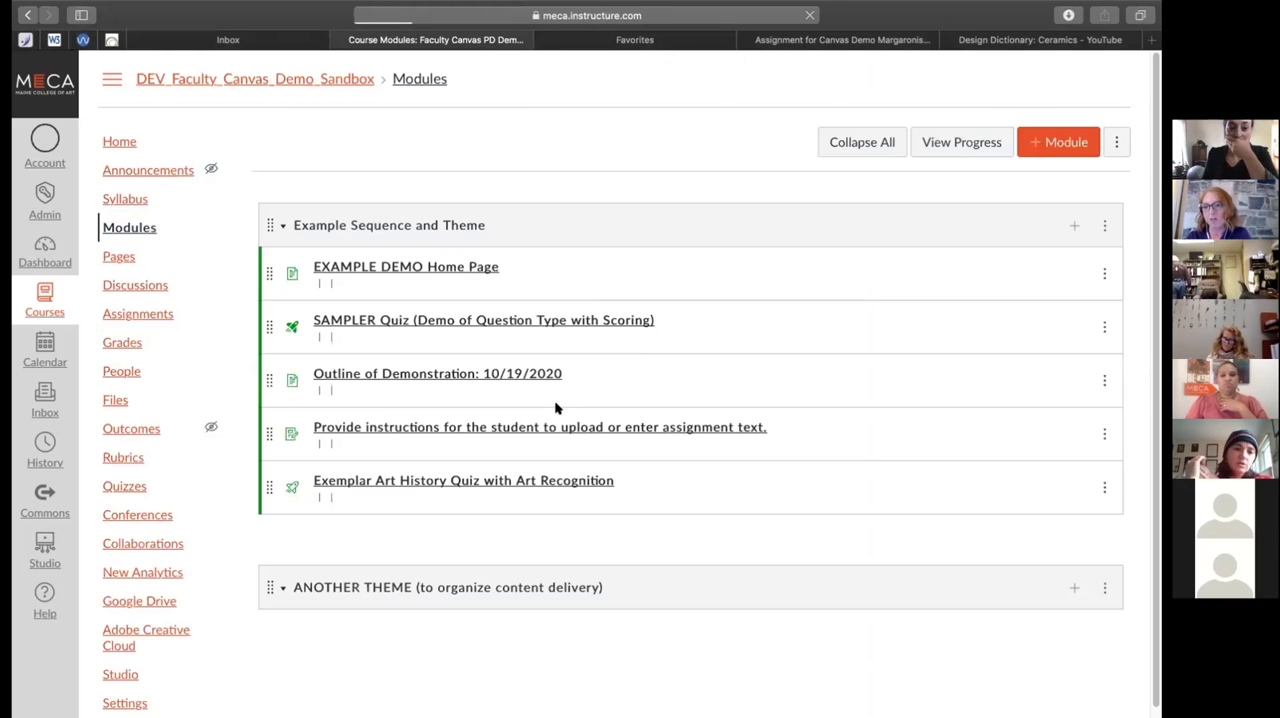
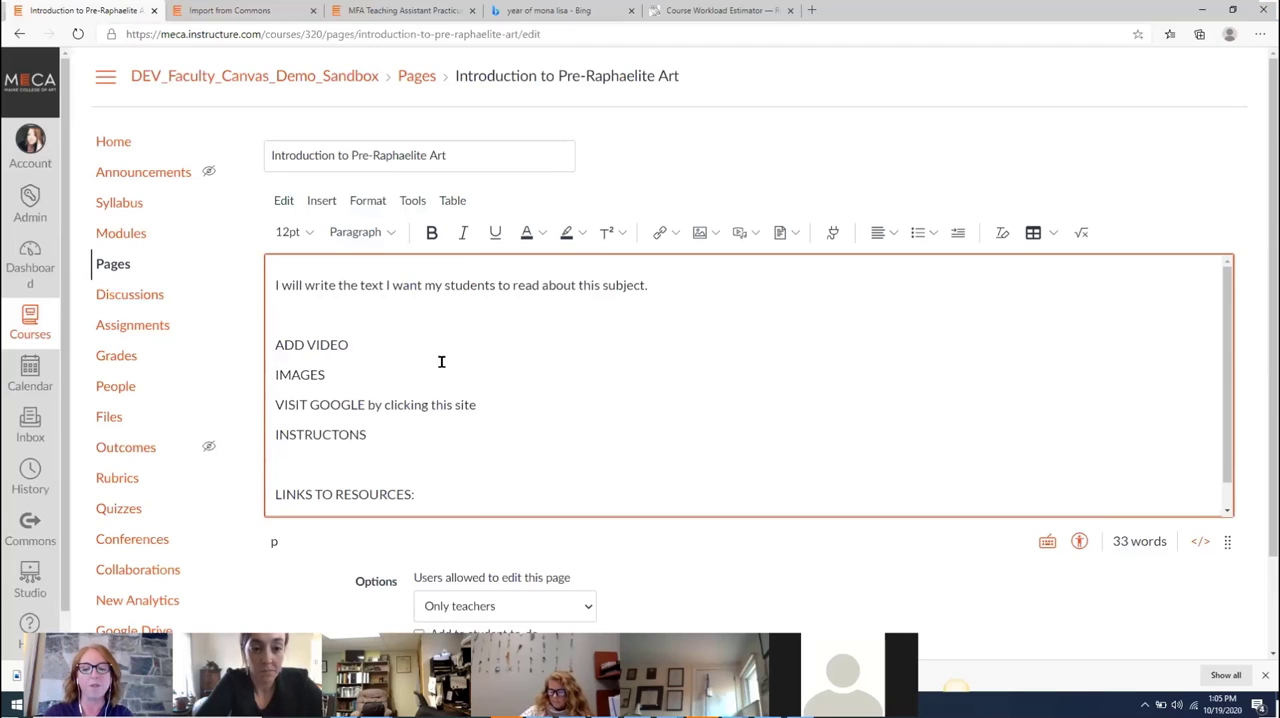
# Add the line "HEADING for my lecture" above the page's opening sentence and format it as Heading 2
pyautogui.press('Return')
pyautogui.press('Up')
pyautogui.write('HEADING f')
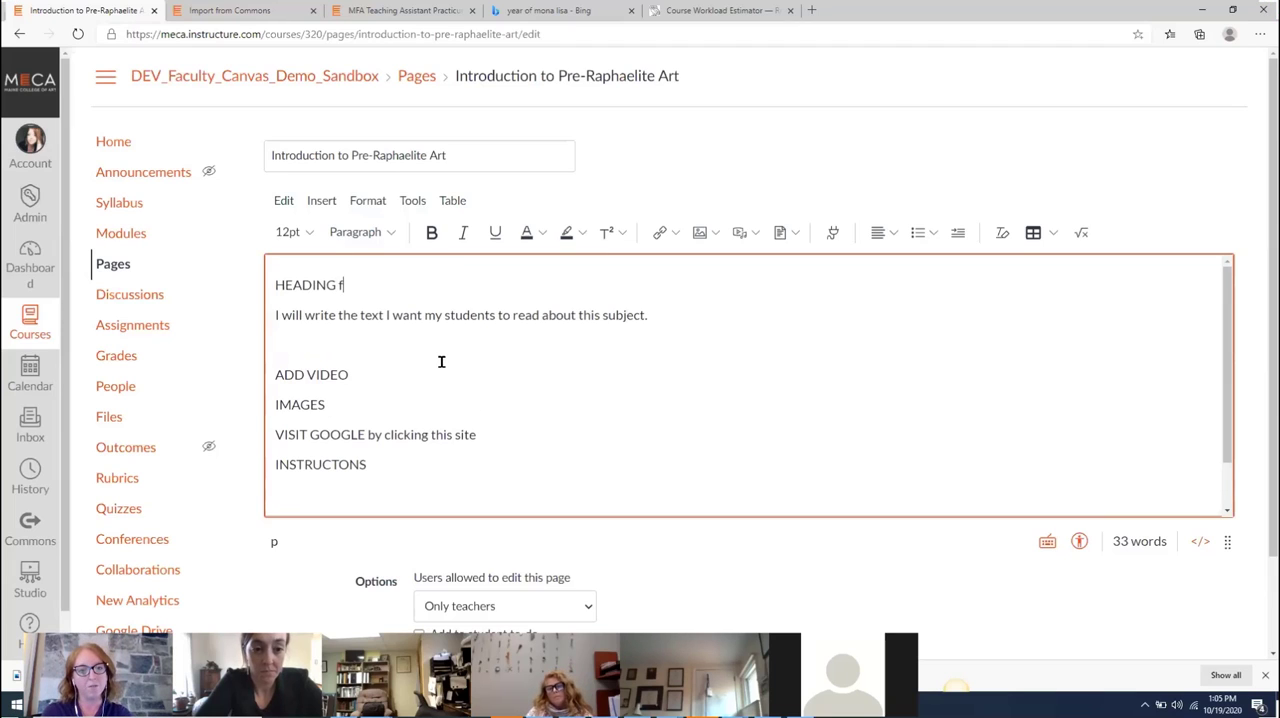
pyautogui.write('or my lecture')
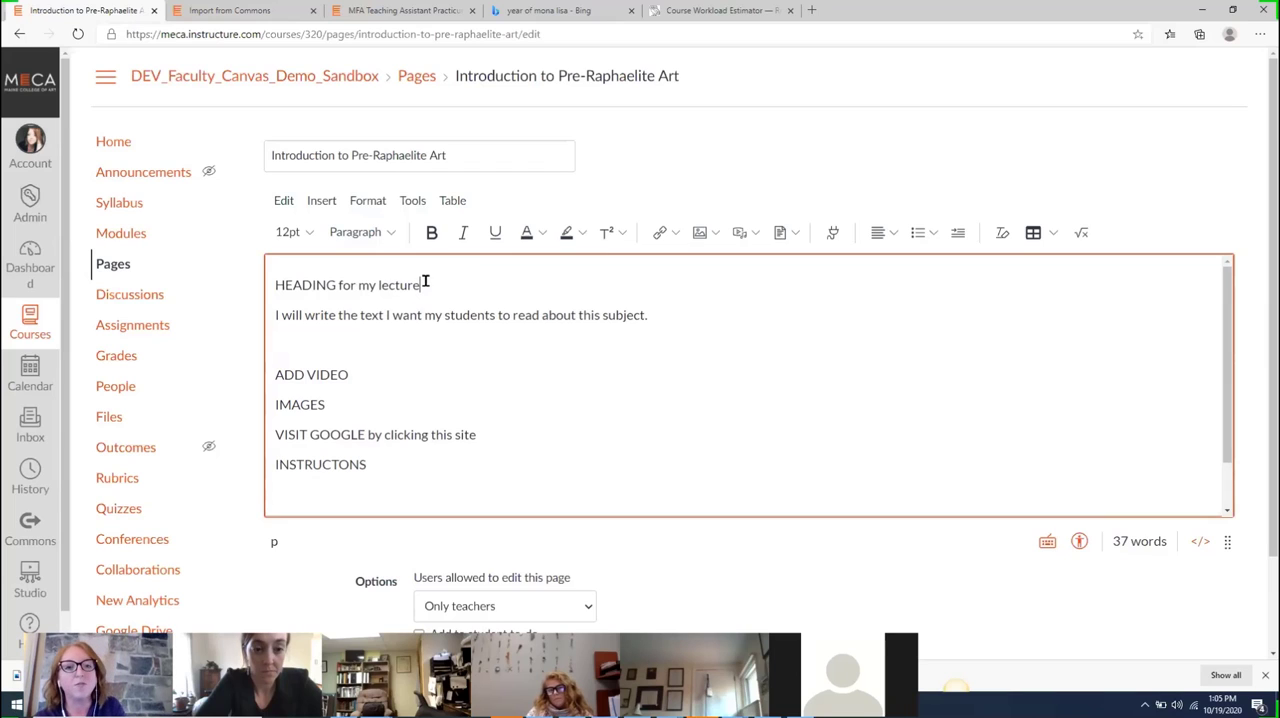
pyautogui.moveTo(421, 285); pyautogui.dragTo(264, 292)
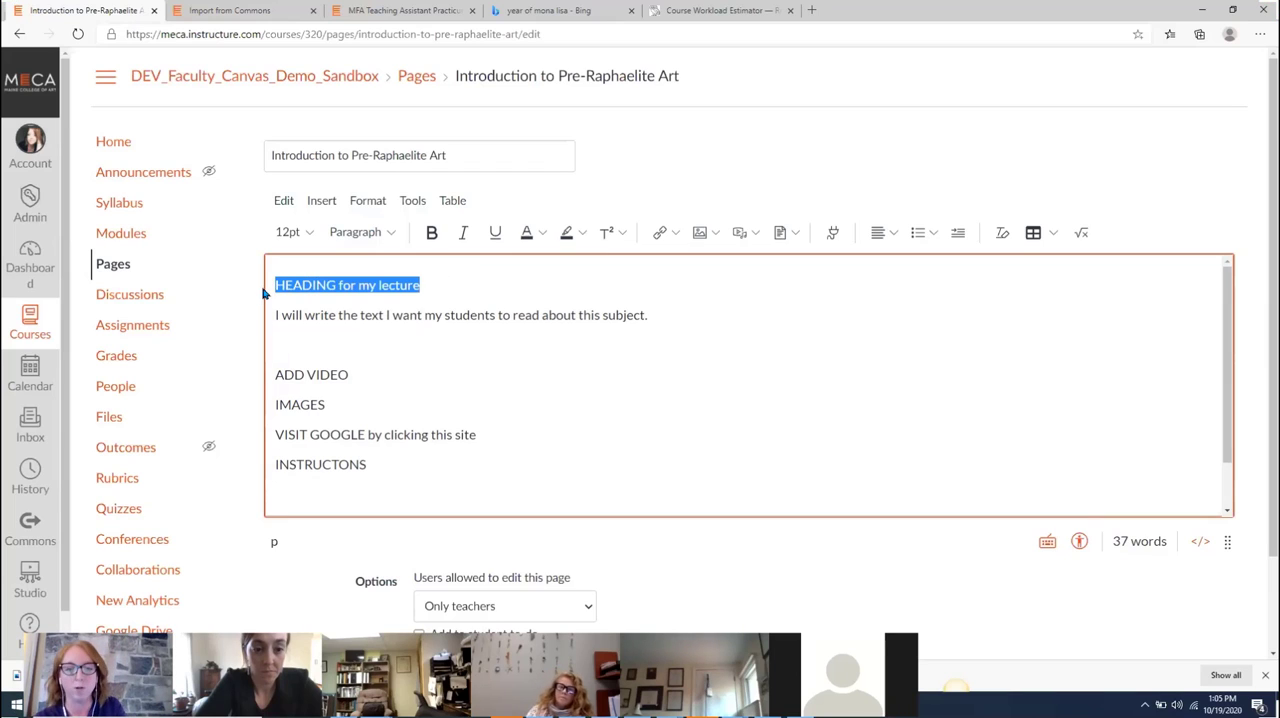
pyautogui.click(393, 235)
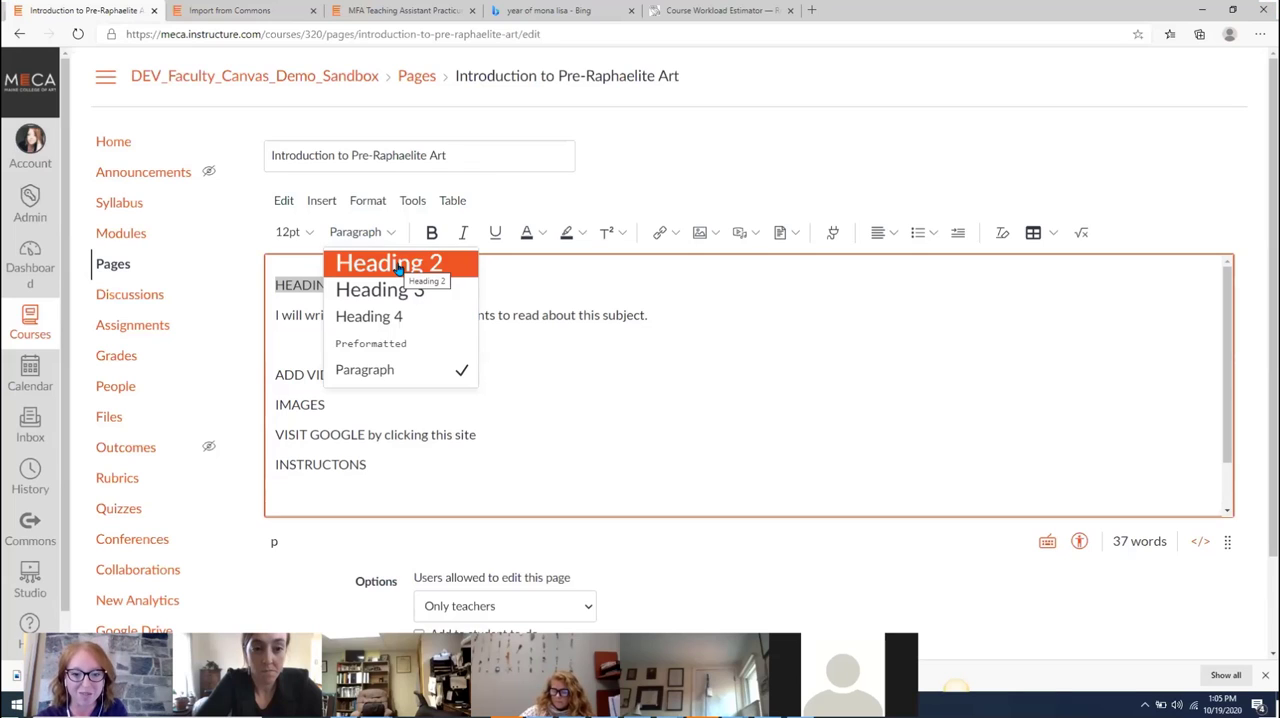
pyautogui.click(397, 264)
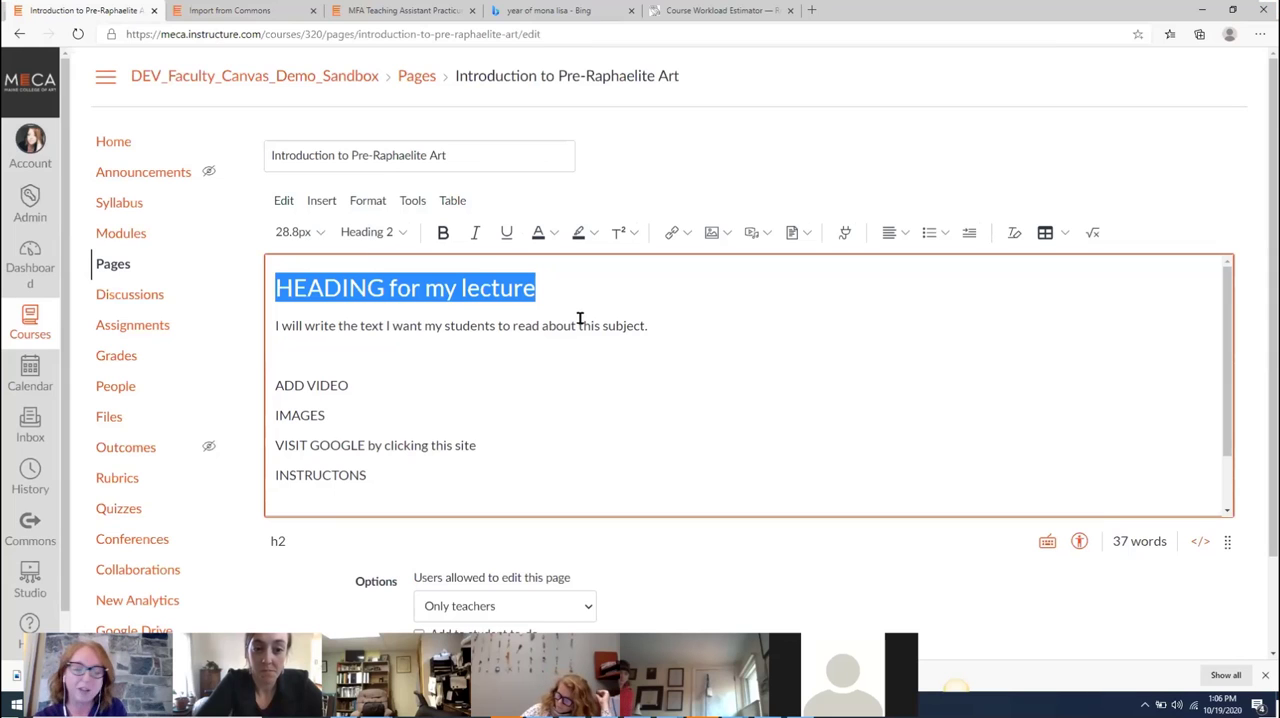
pyautogui.click(530, 283)
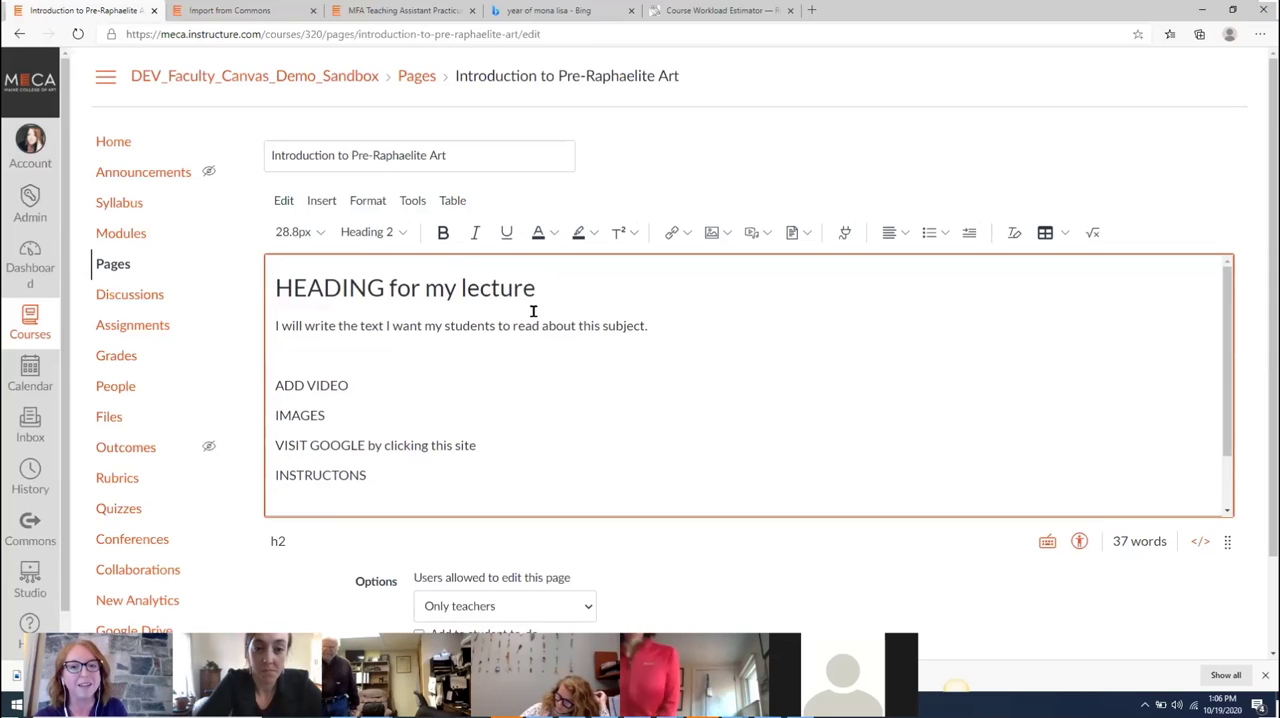
# Add the line "this is about the lecture" below the sentence about students' reading and format it as Heading 3
pyautogui.click(651, 325)
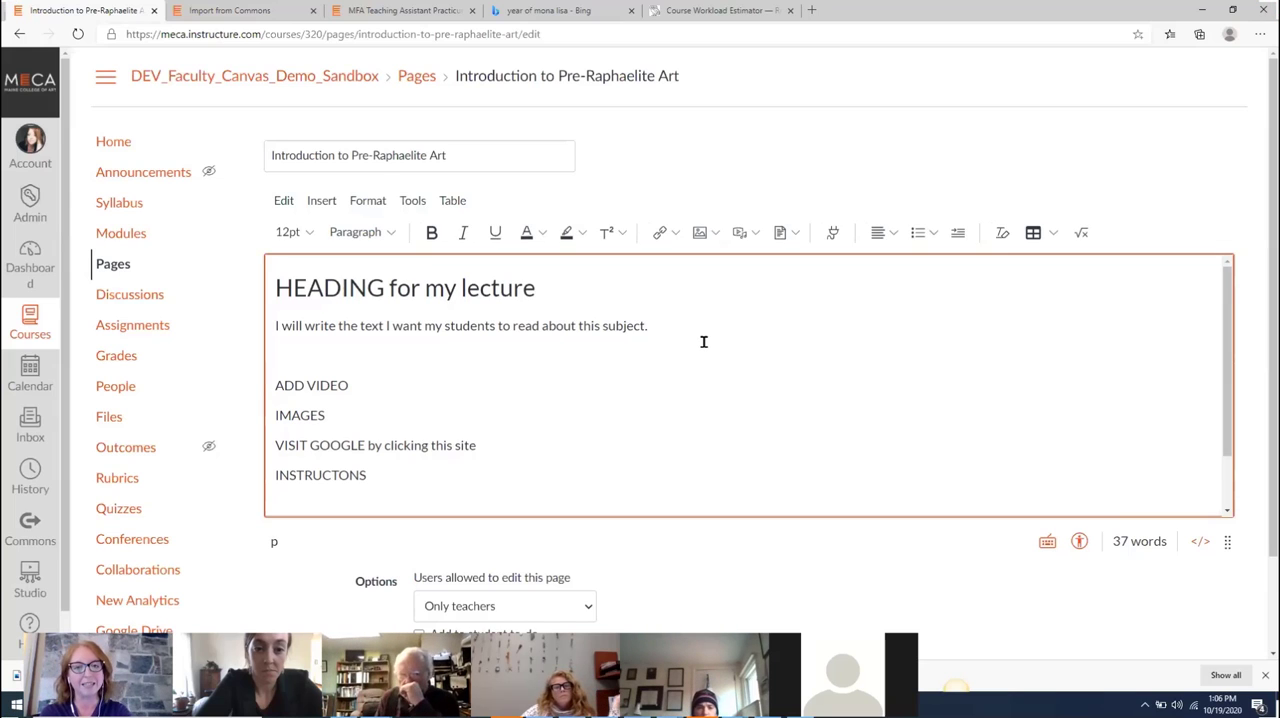
pyautogui.press('Return')
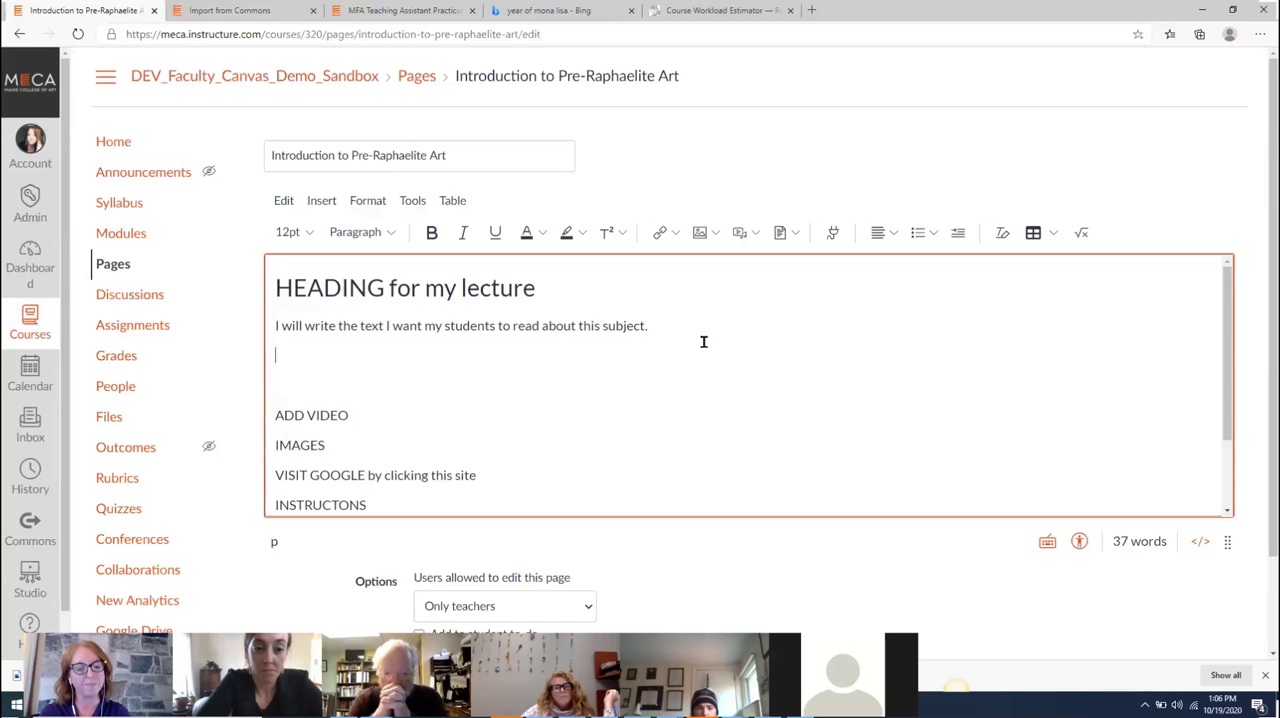
pyautogui.write('this is about he')
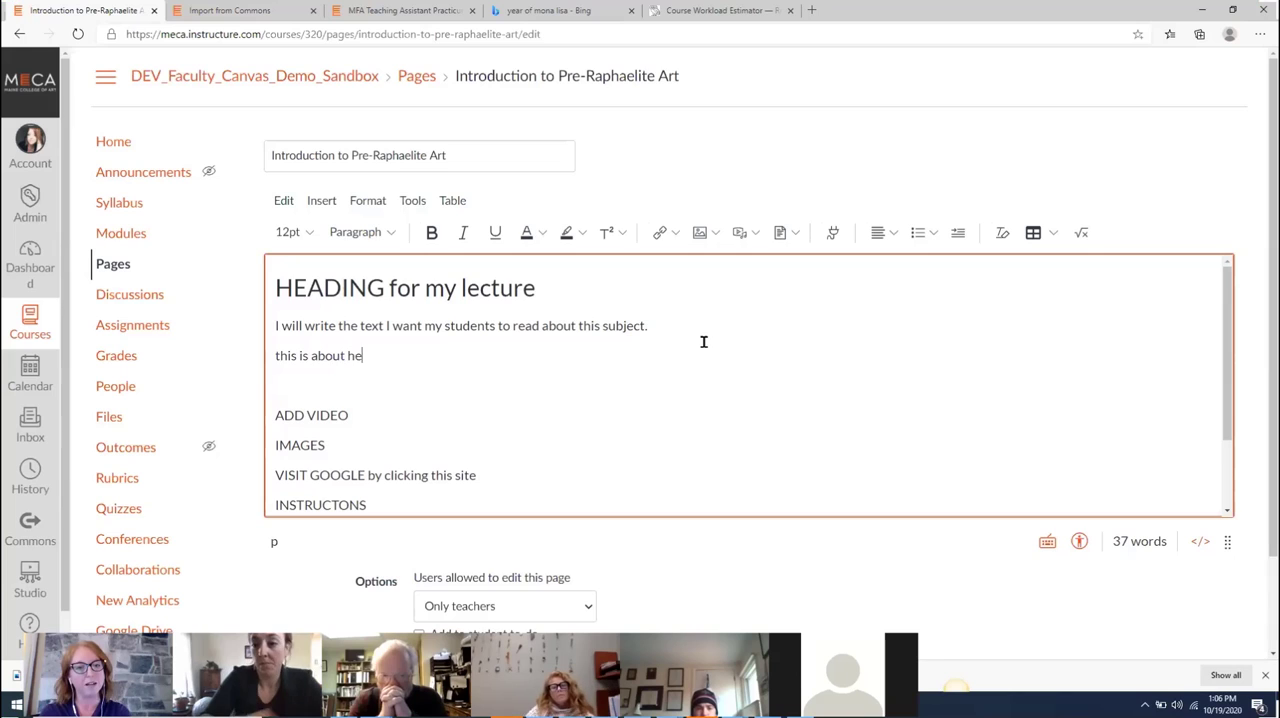
pyautogui.press('BackSpace')
pyautogui.press('BackSpace')
pyautogui.write('the lecture')
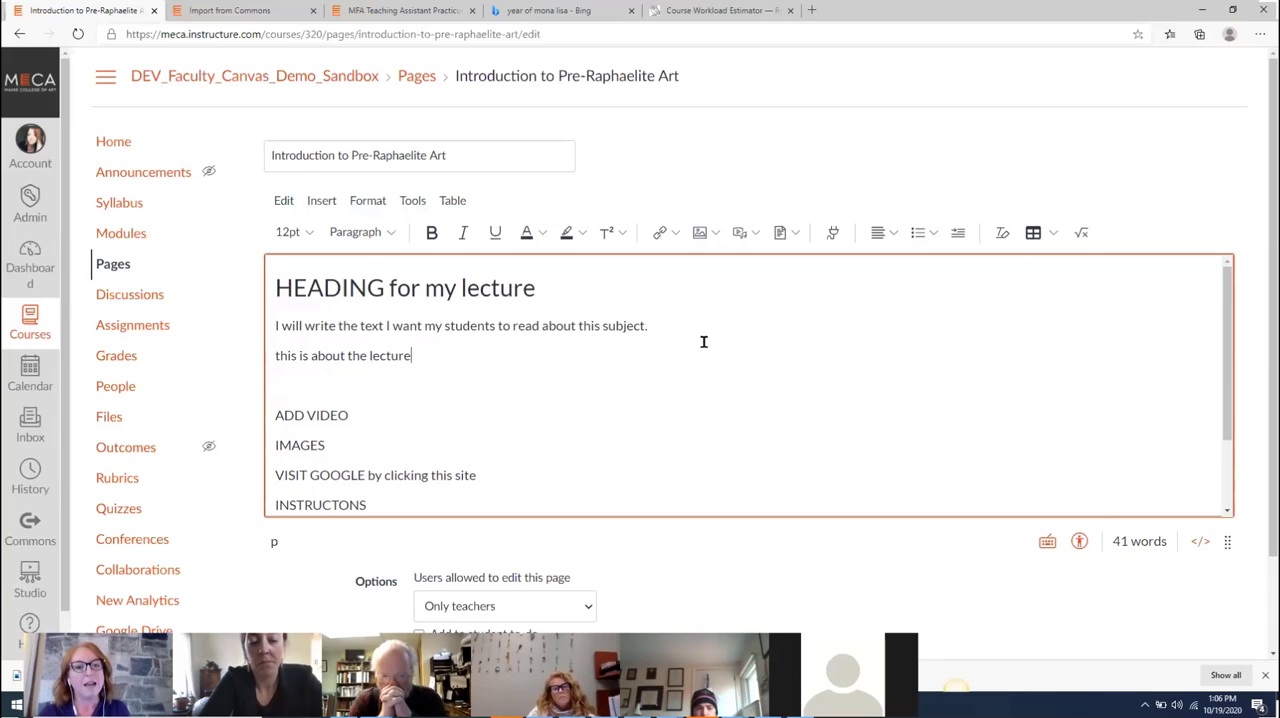
pyautogui.click(357, 232)
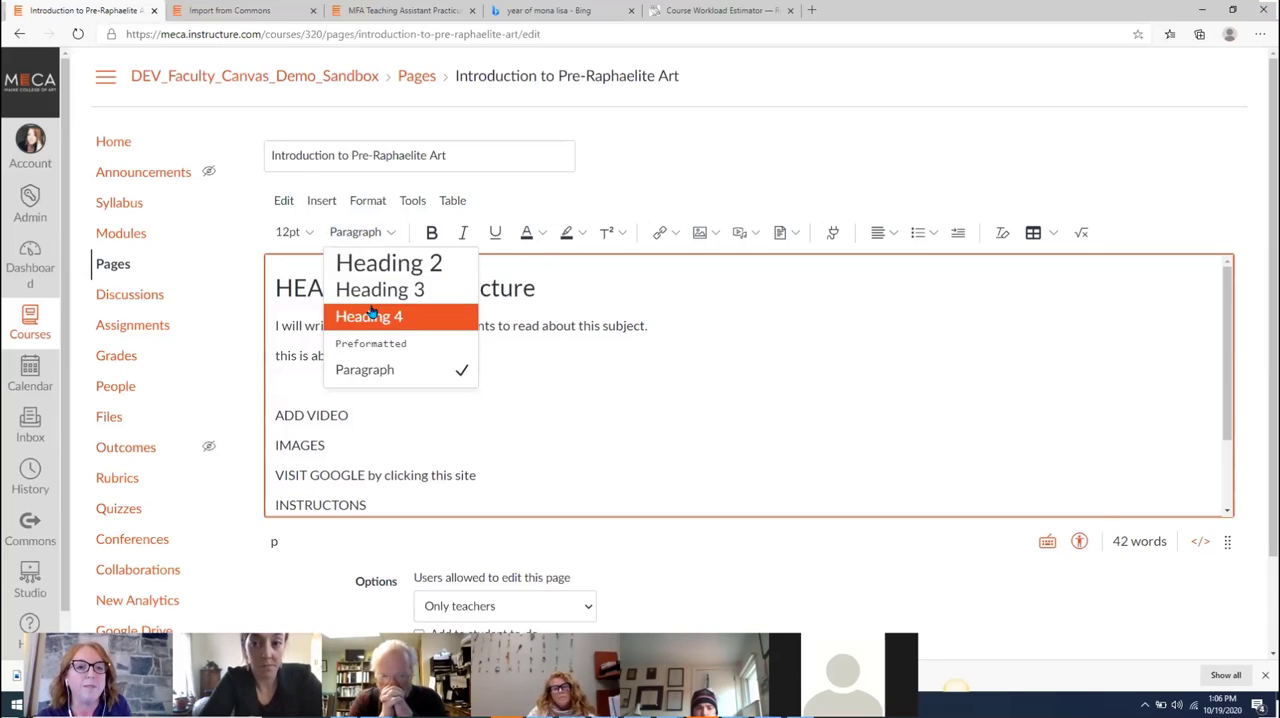
pyautogui.click(370, 289)
pyautogui.click(528, 380)
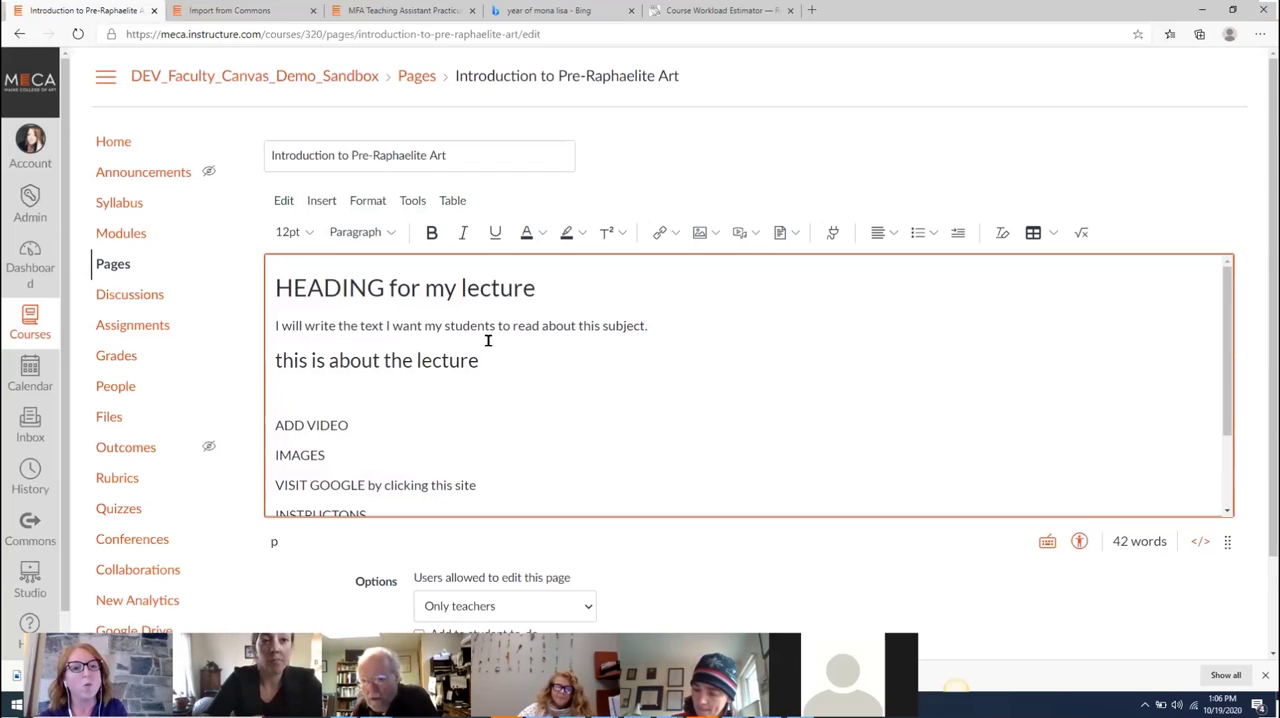
# Insert a 4x4 table directly below the ADD VIDEO line
pyautogui.click(385, 236)
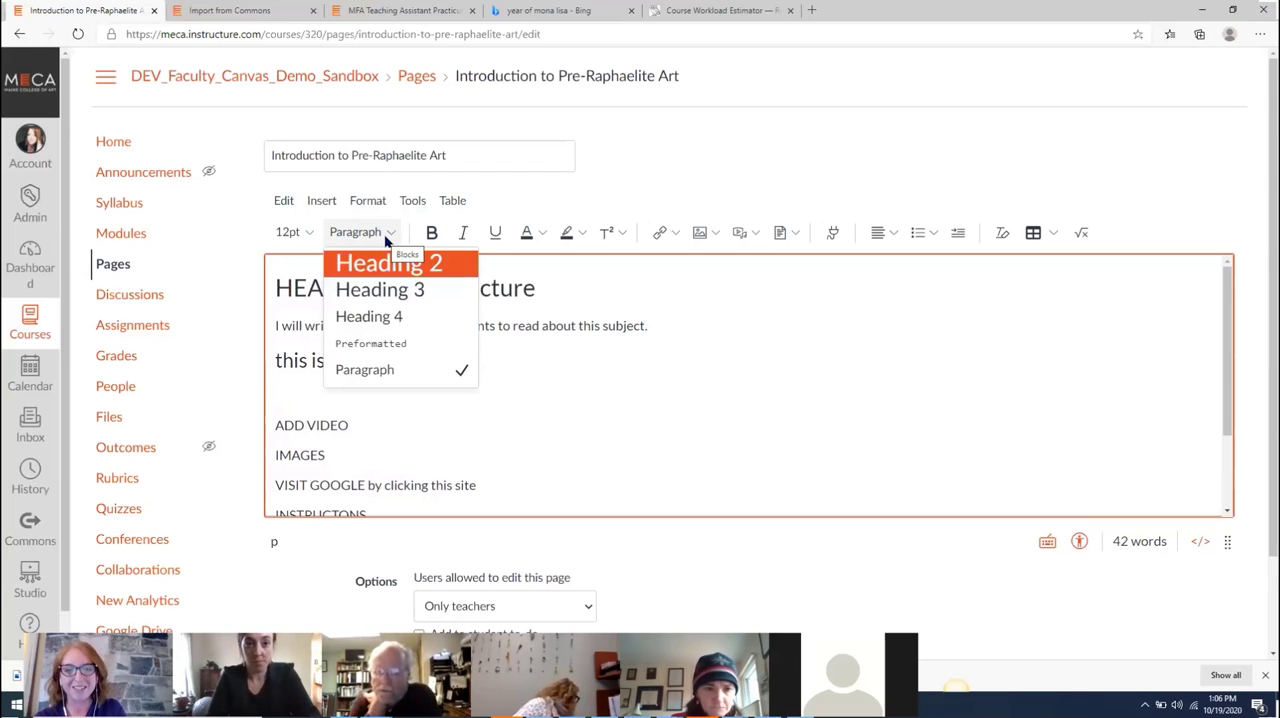
pyautogui.click(500, 403)
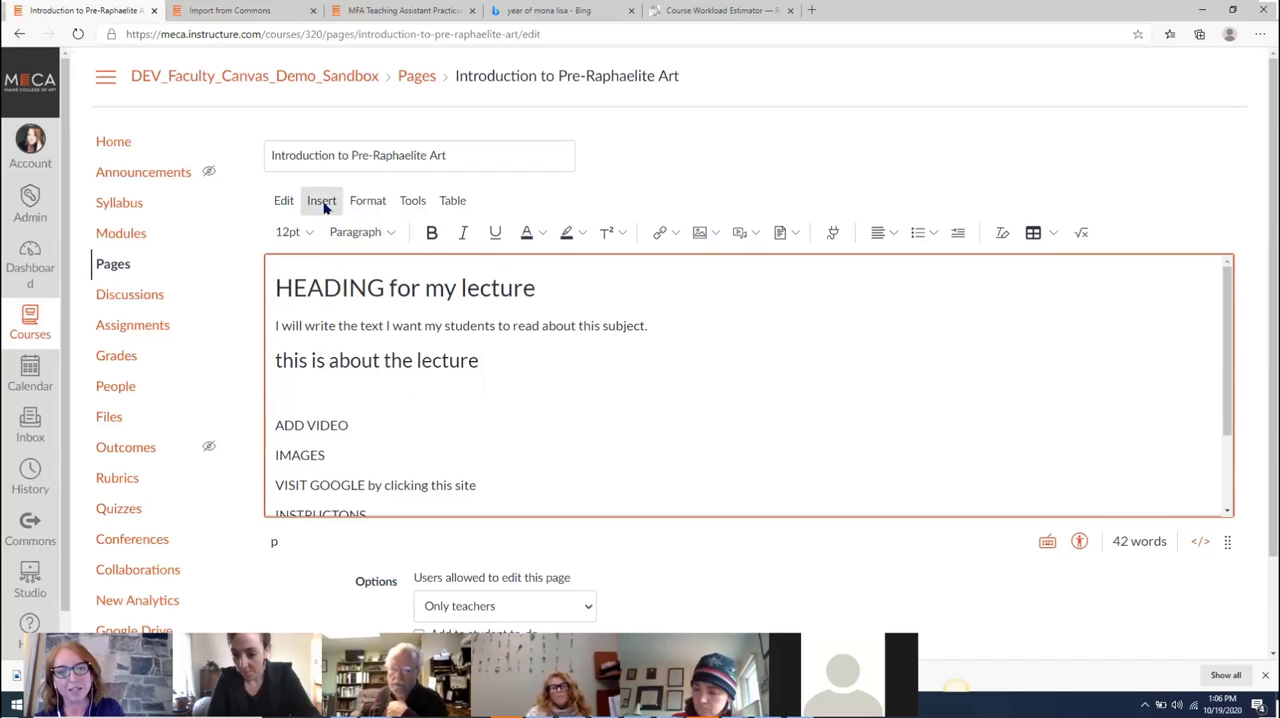
pyautogui.click(447, 204)
pyautogui.moveTo(483, 233)
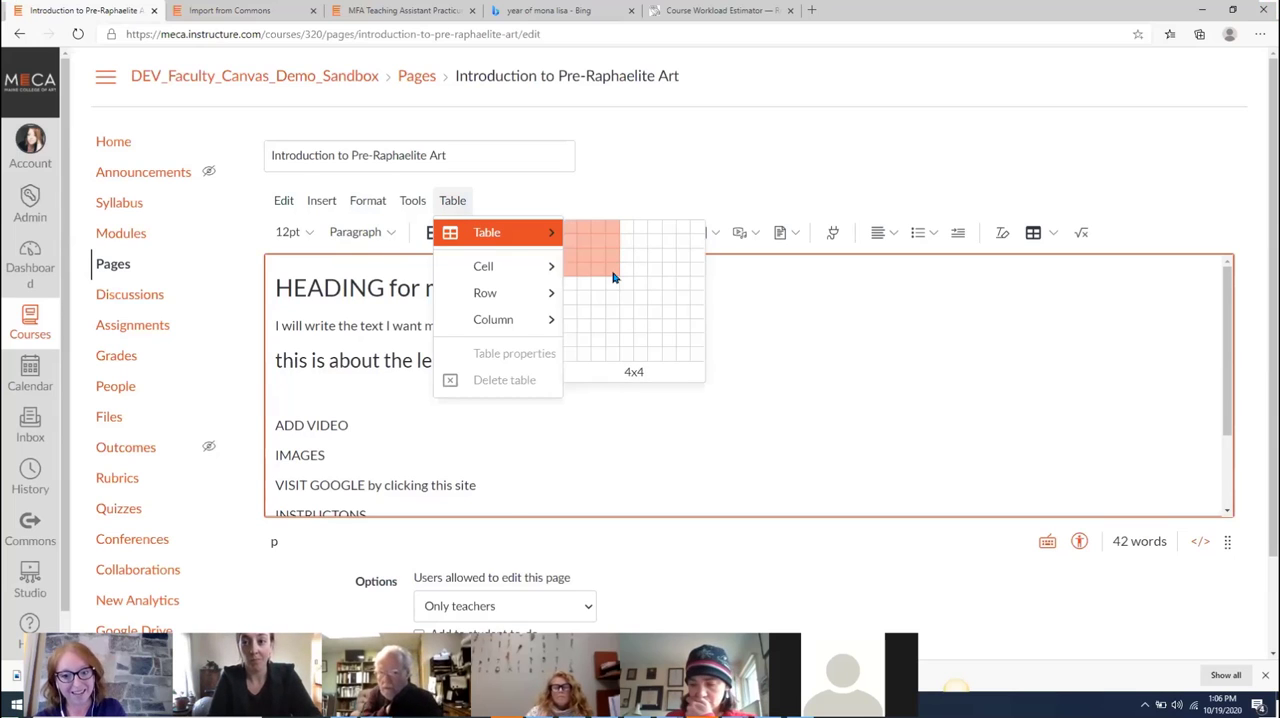
pyautogui.click(614, 278)
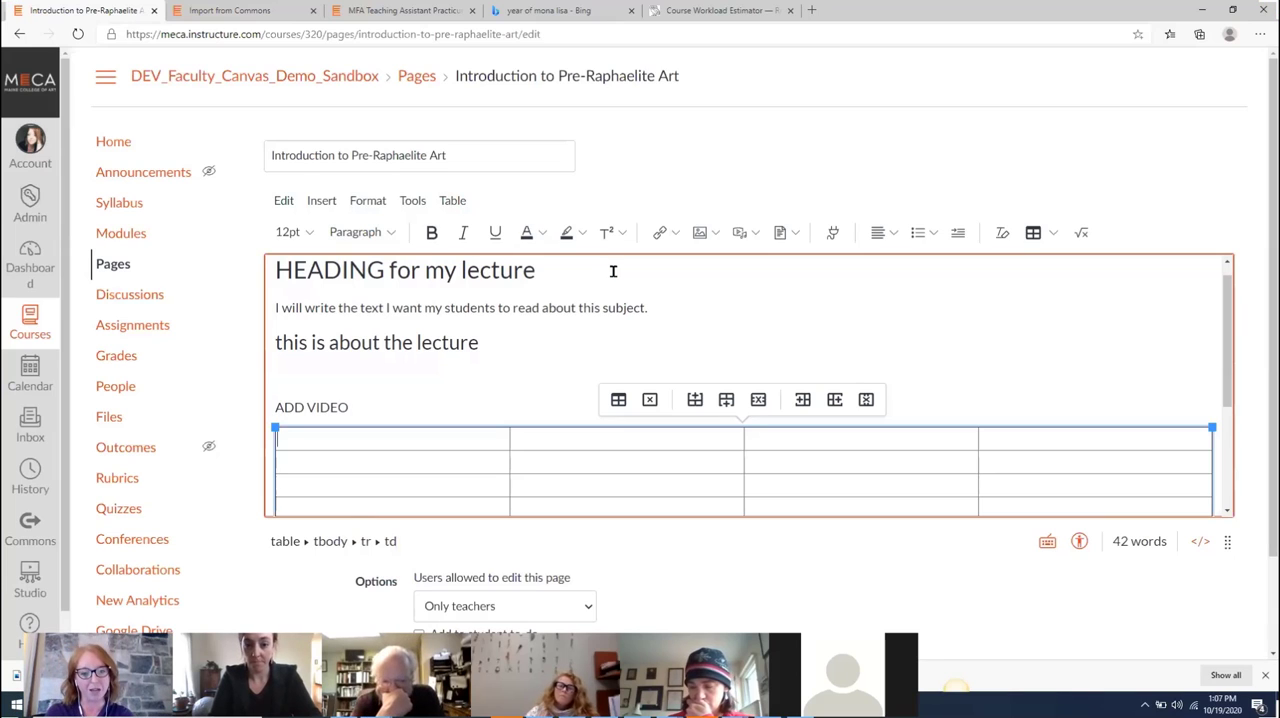
# Fill the table's first row with the column headers Students, Groups and Colors
pyautogui.write('Students')
pyautogui.press('Tab')
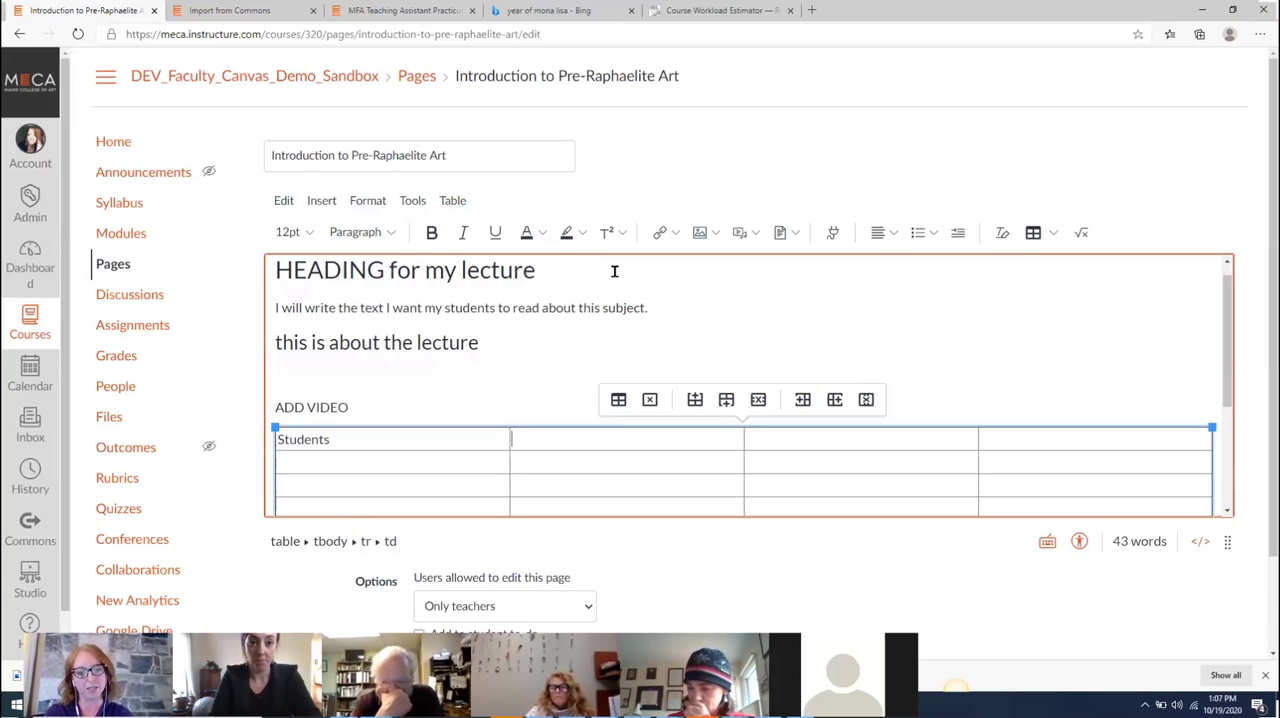
pyautogui.write('Groups')
pyautogui.press('Tab')
pyautogui.write('Color')
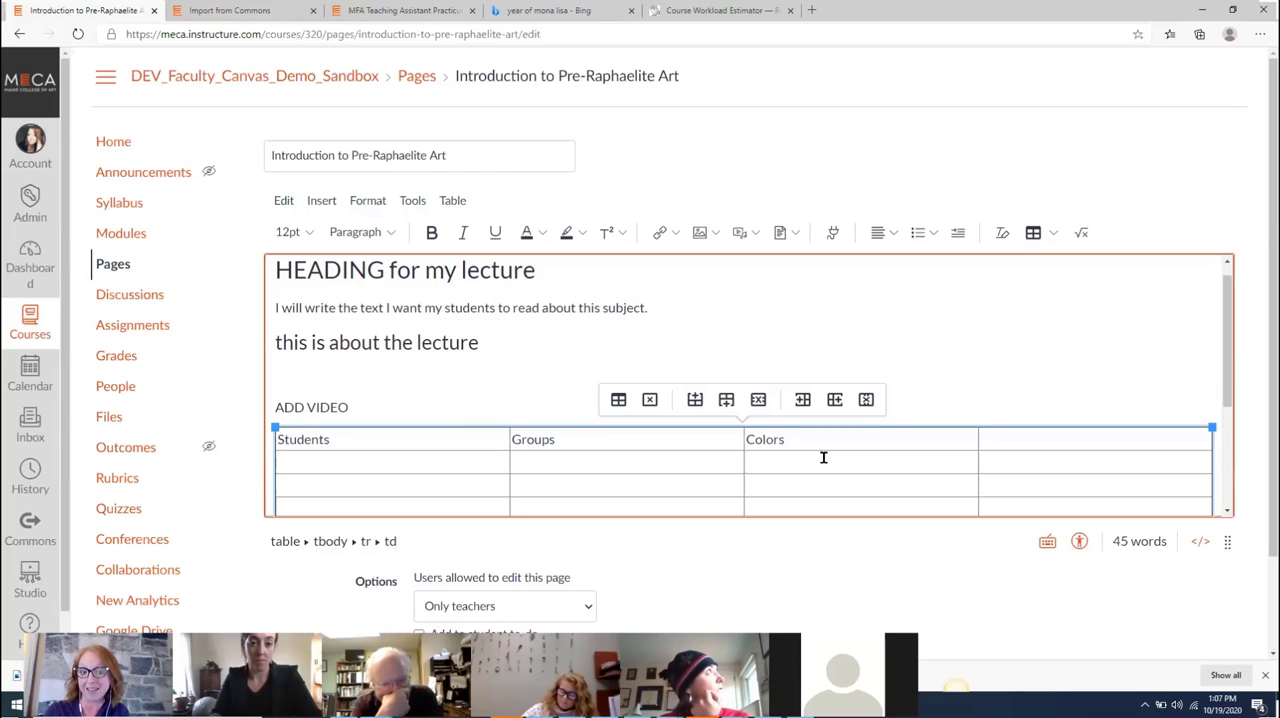
# Delete the Students column and further columns from the table, leaving two blank columns with four rows
pyautogui.click(361, 461)
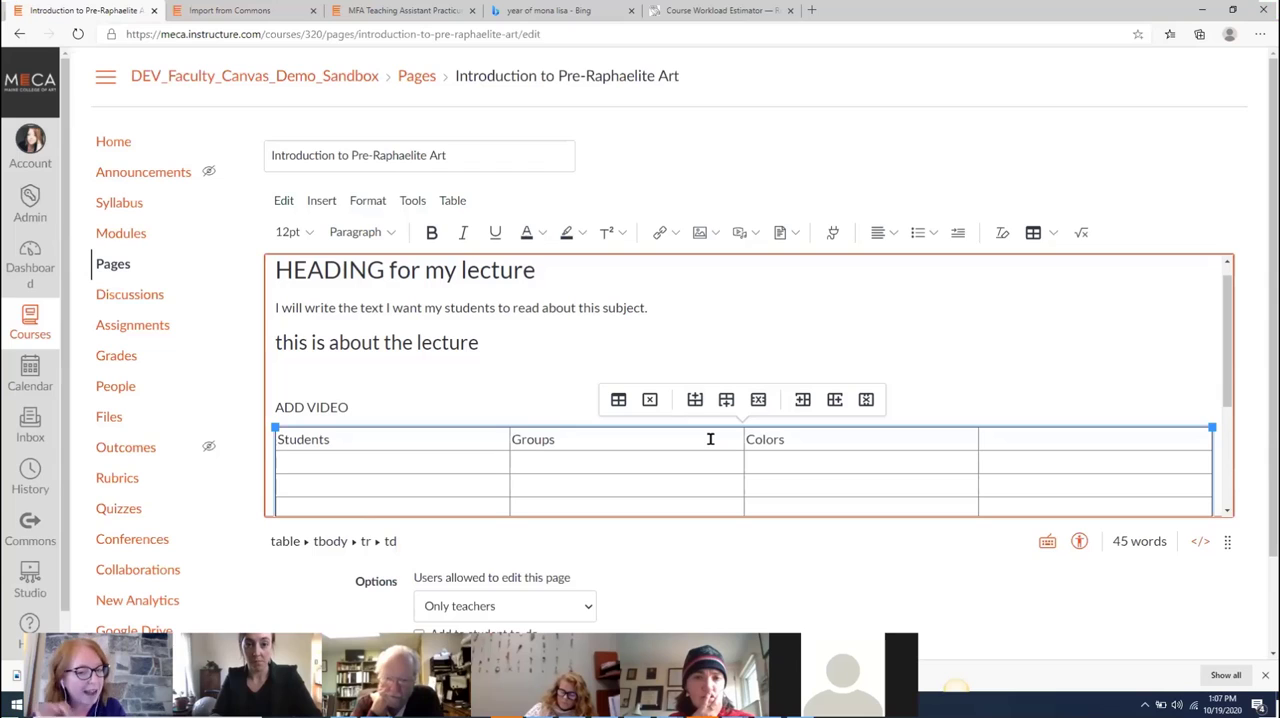
pyautogui.click(866, 400)
pyautogui.click(469, 380)
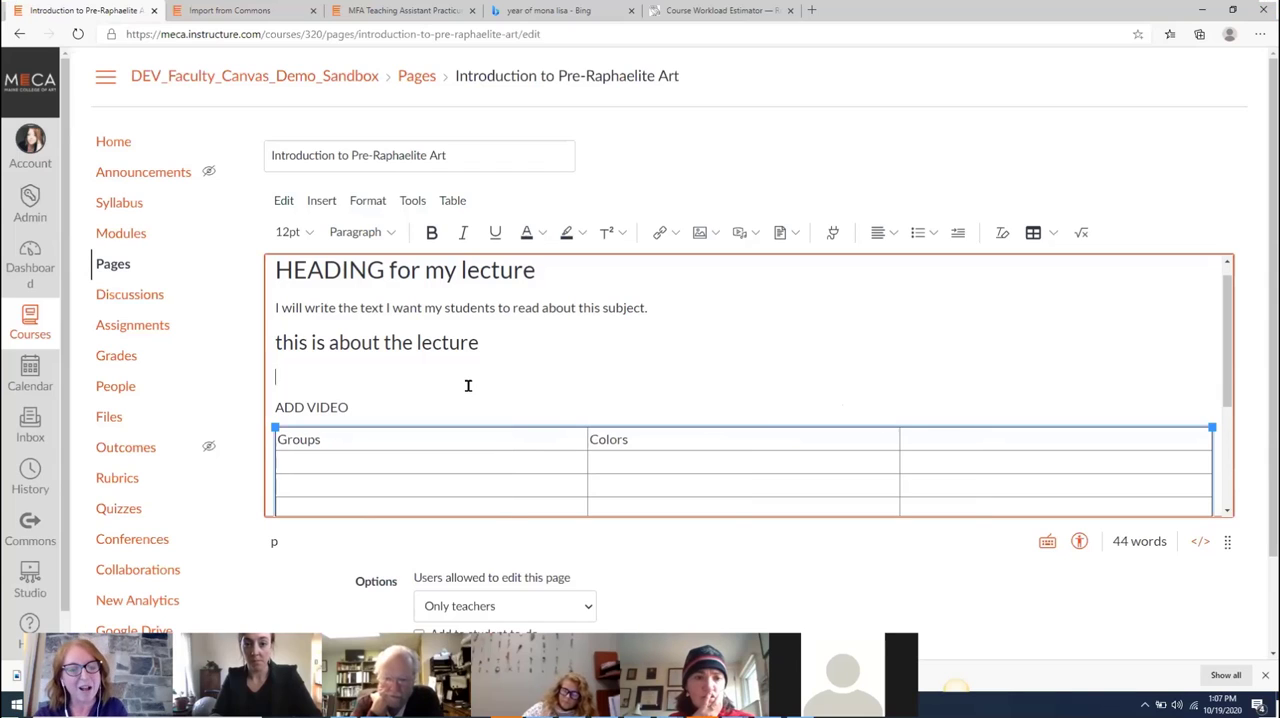
pyautogui.click(451, 400)
pyautogui.moveTo(451, 400); pyautogui.dragTo(660, 317)
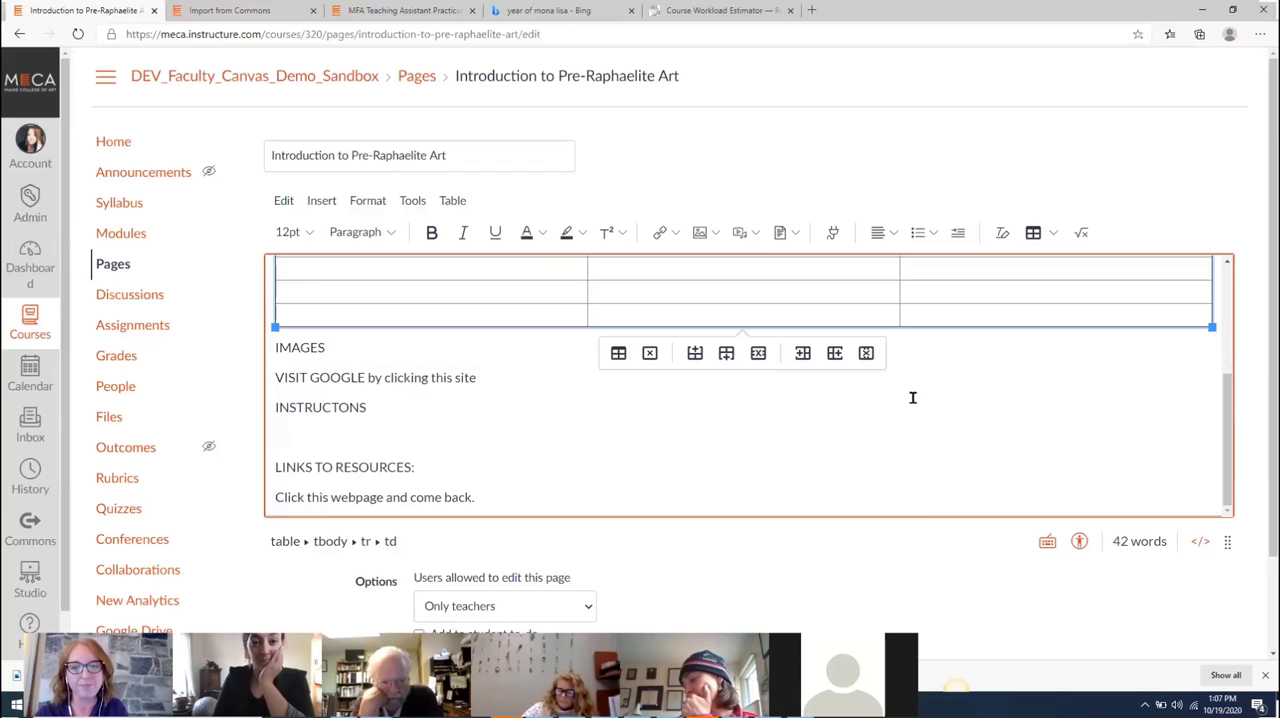
pyautogui.click(866, 353)
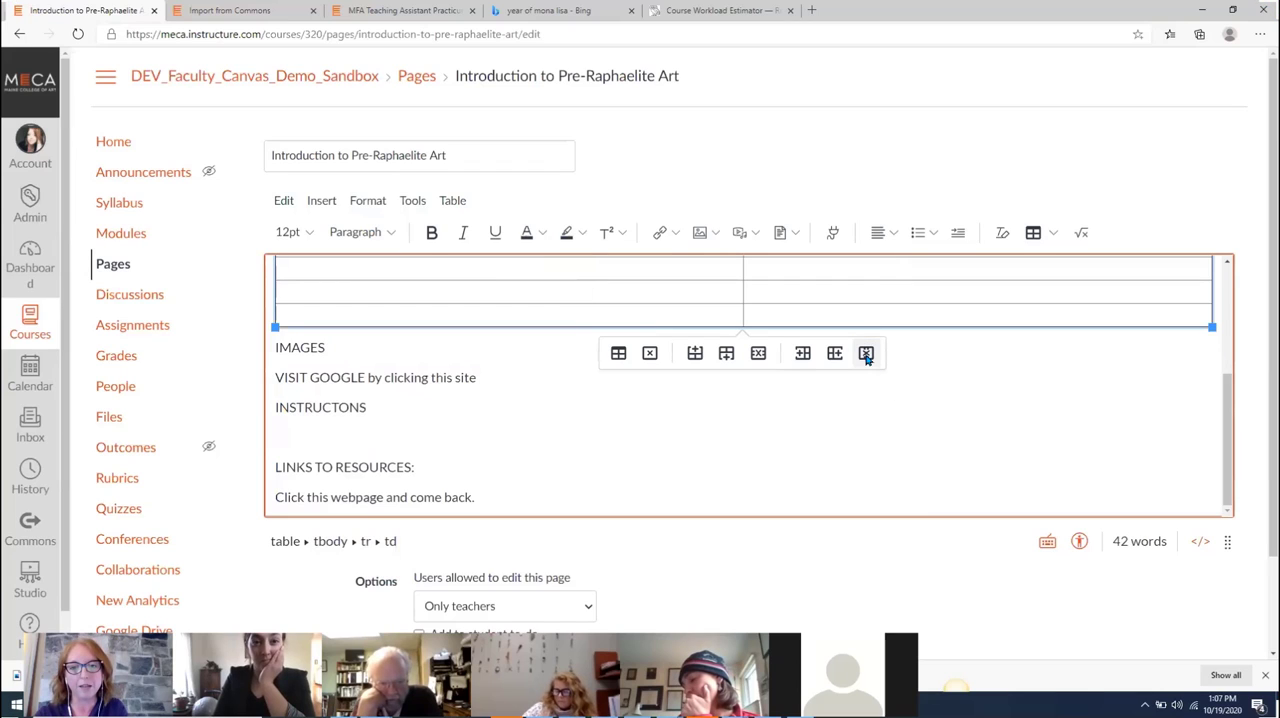
pyautogui.click(1136, 328)
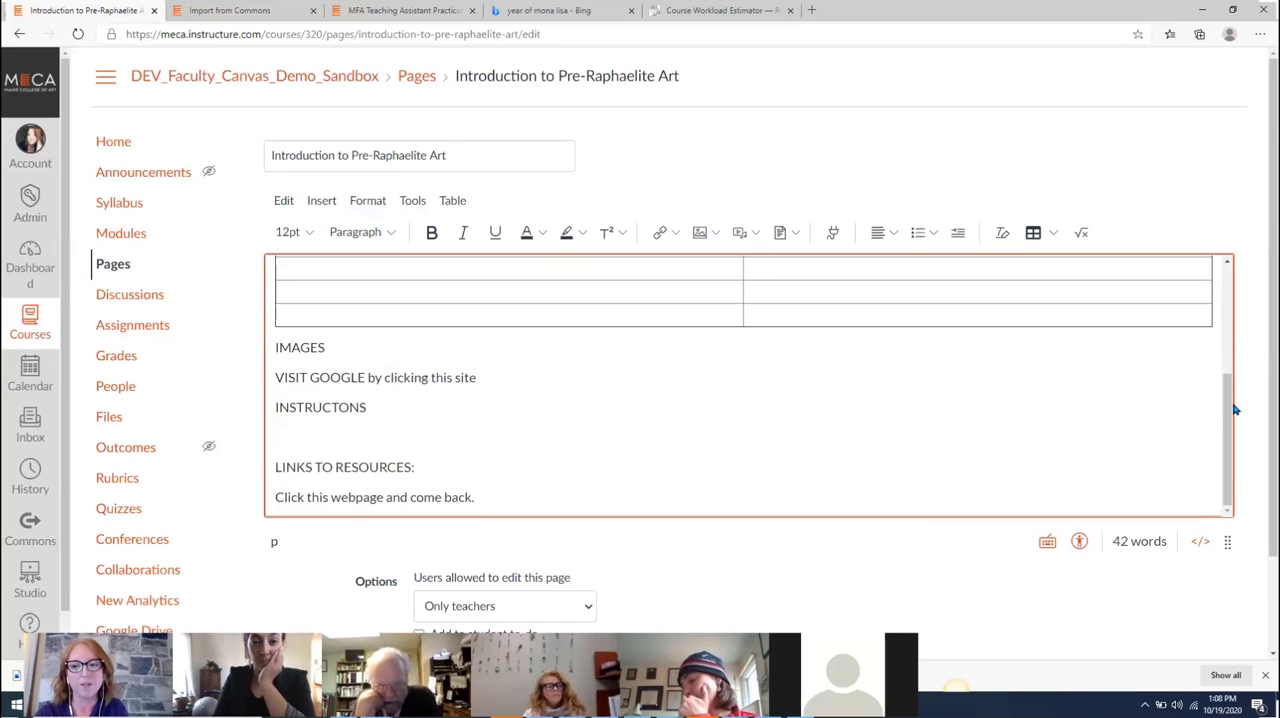
pyautogui.moveTo(1228, 408); pyautogui.dragTo(1226, 345)
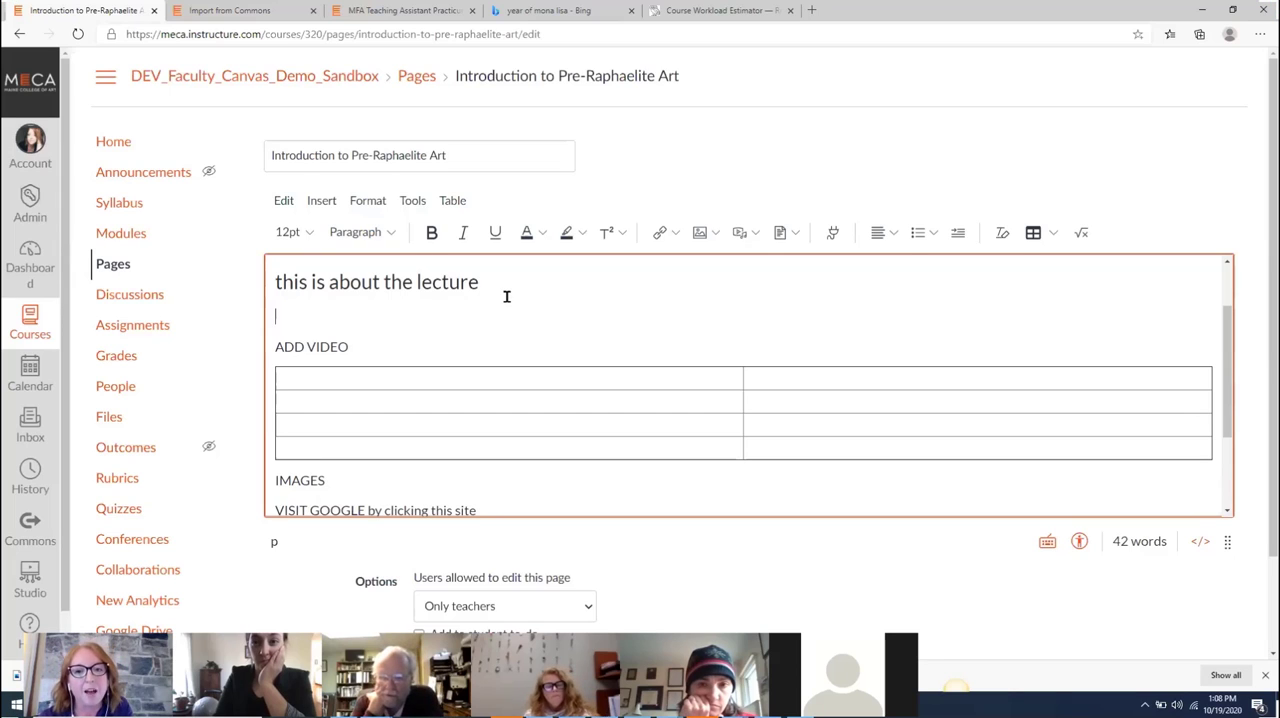
pyautogui.click(322, 202)
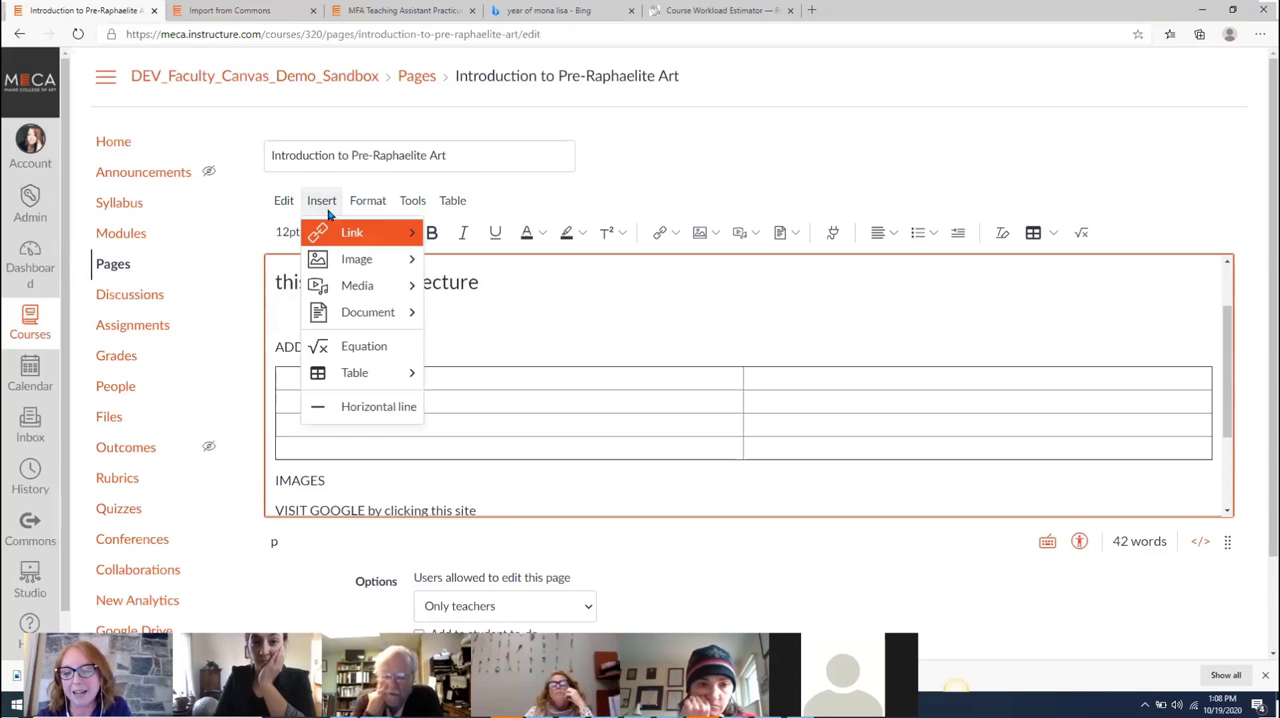
pyautogui.click(333, 236)
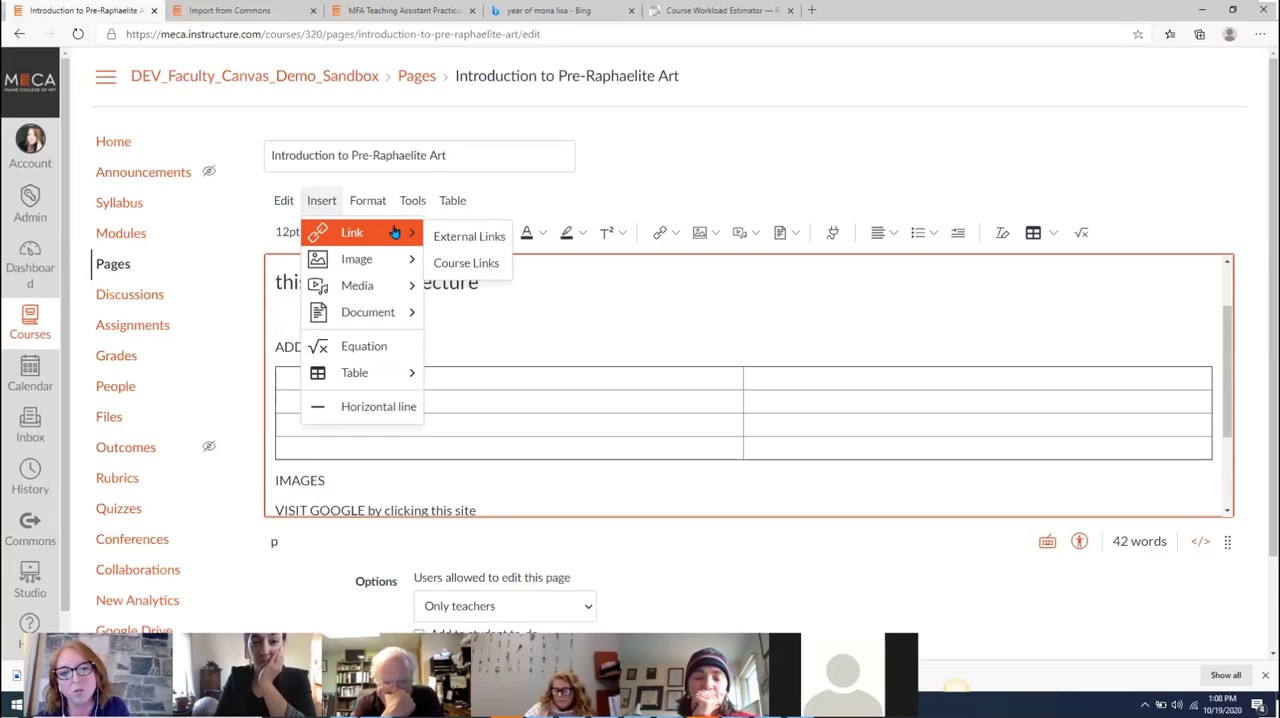
pyautogui.moveTo(401, 259)
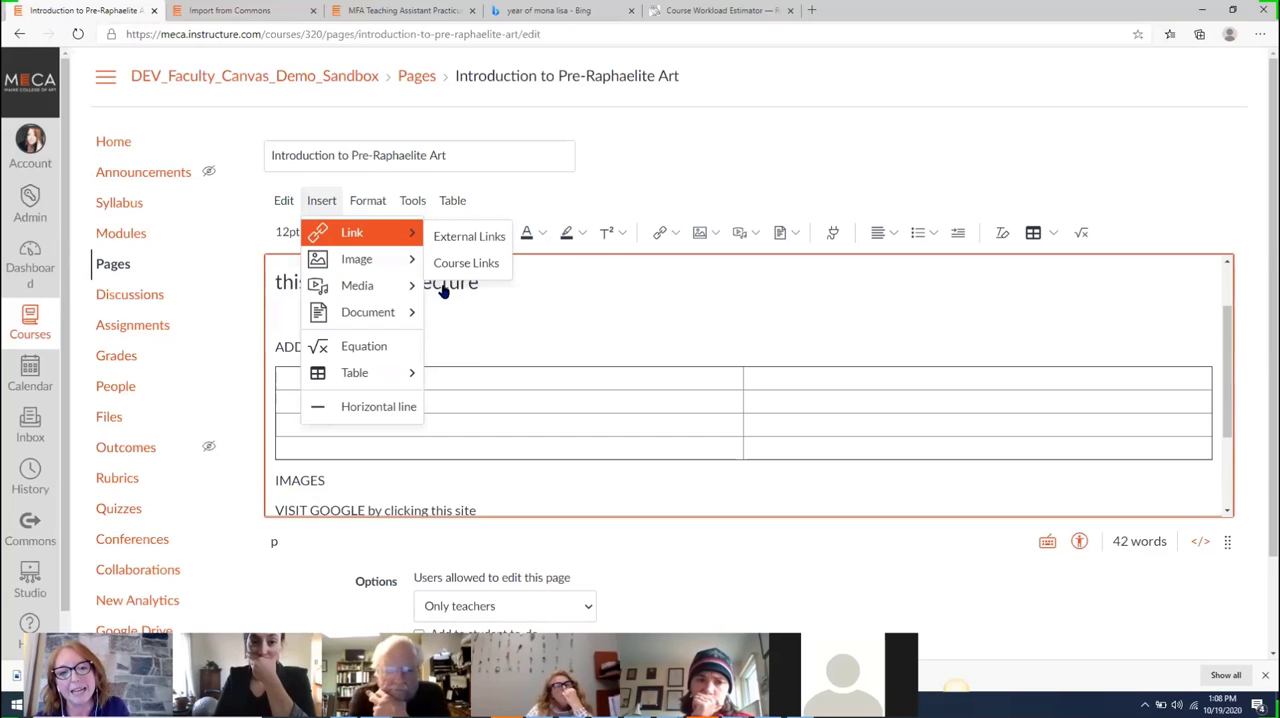
pyautogui.click(500, 296)
# Link the words "about the lecture" in the Heading 3 line to meca.edu
pyautogui.moveTo(478, 283); pyautogui.dragTo(330, 287)
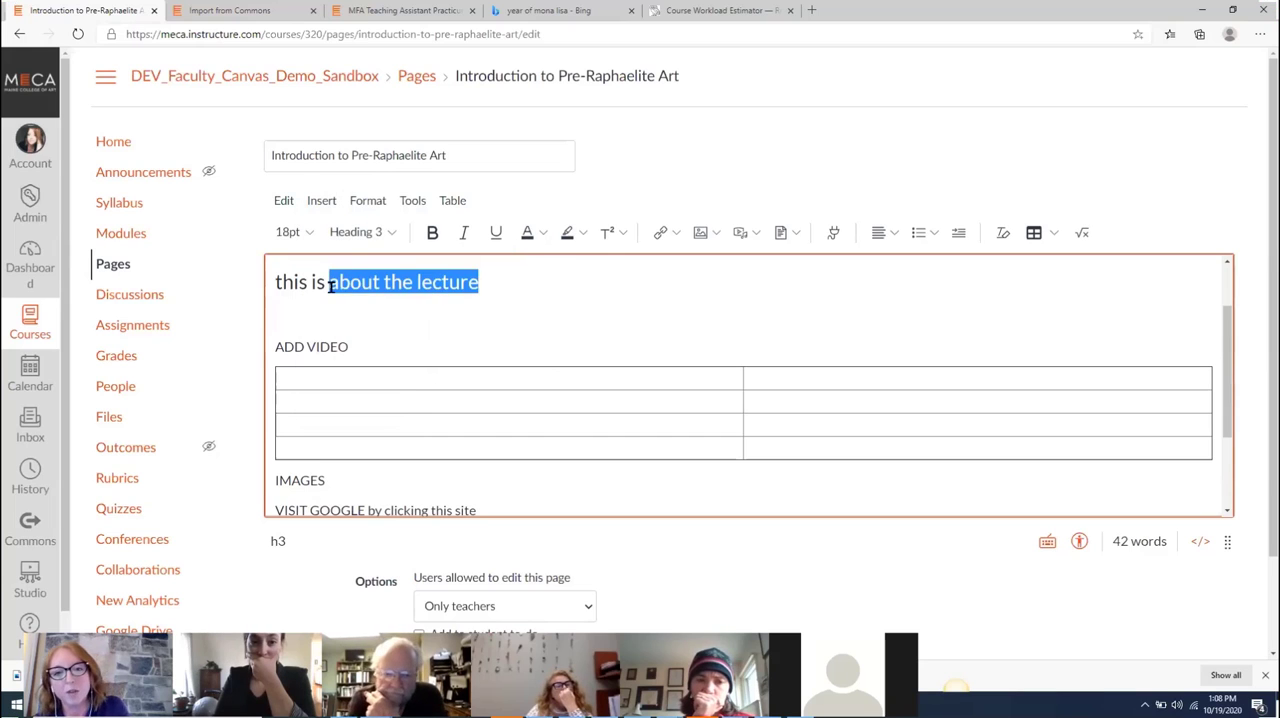
pyautogui.click(663, 232)
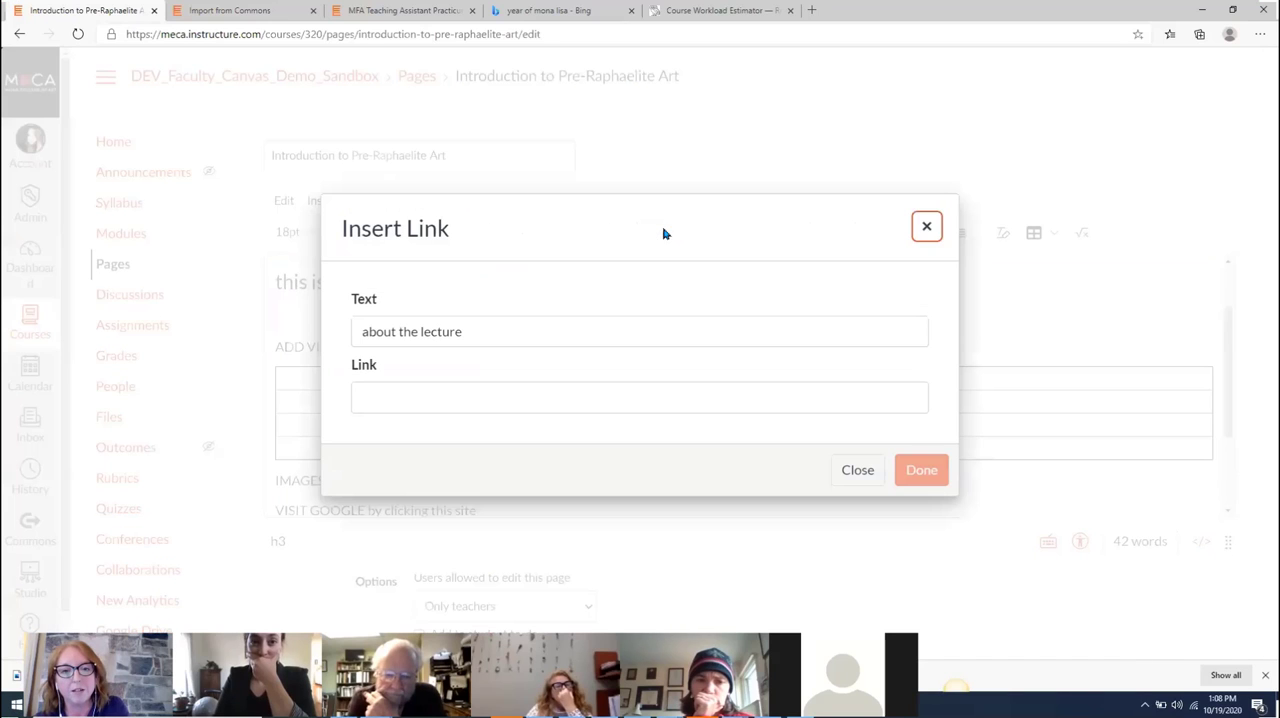
pyautogui.click(588, 406)
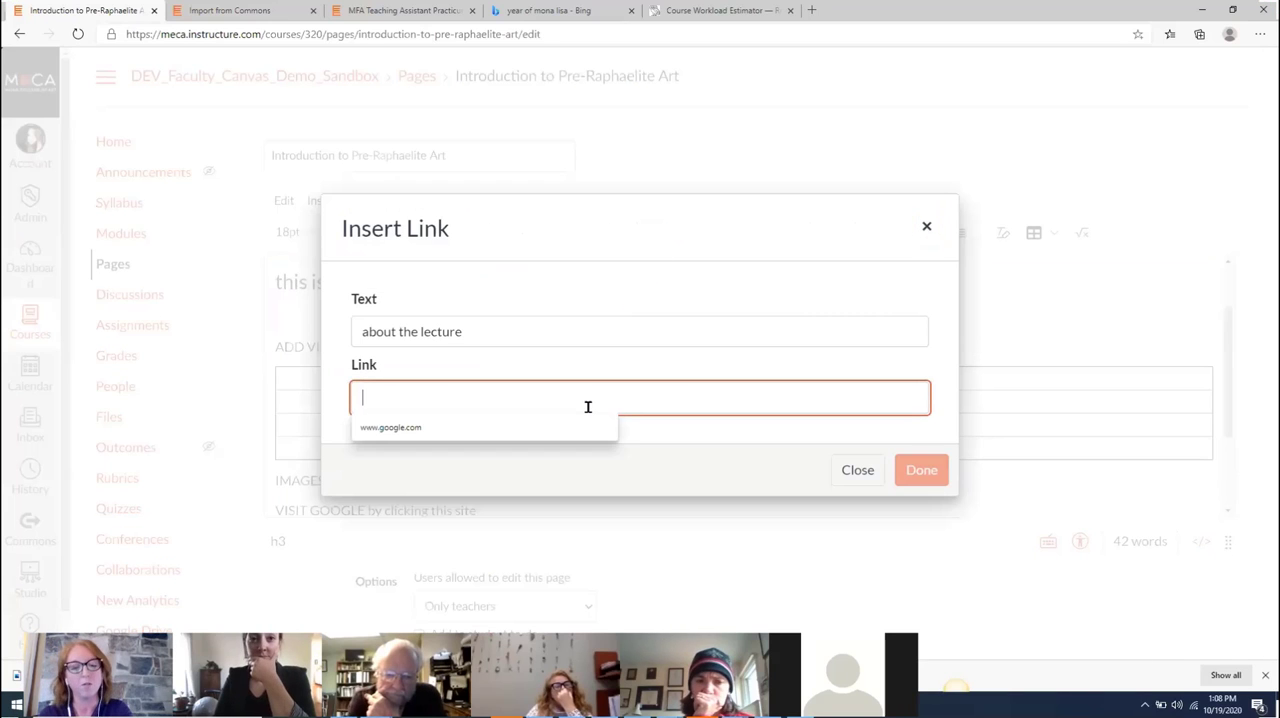
pyautogui.write('meca.edu')
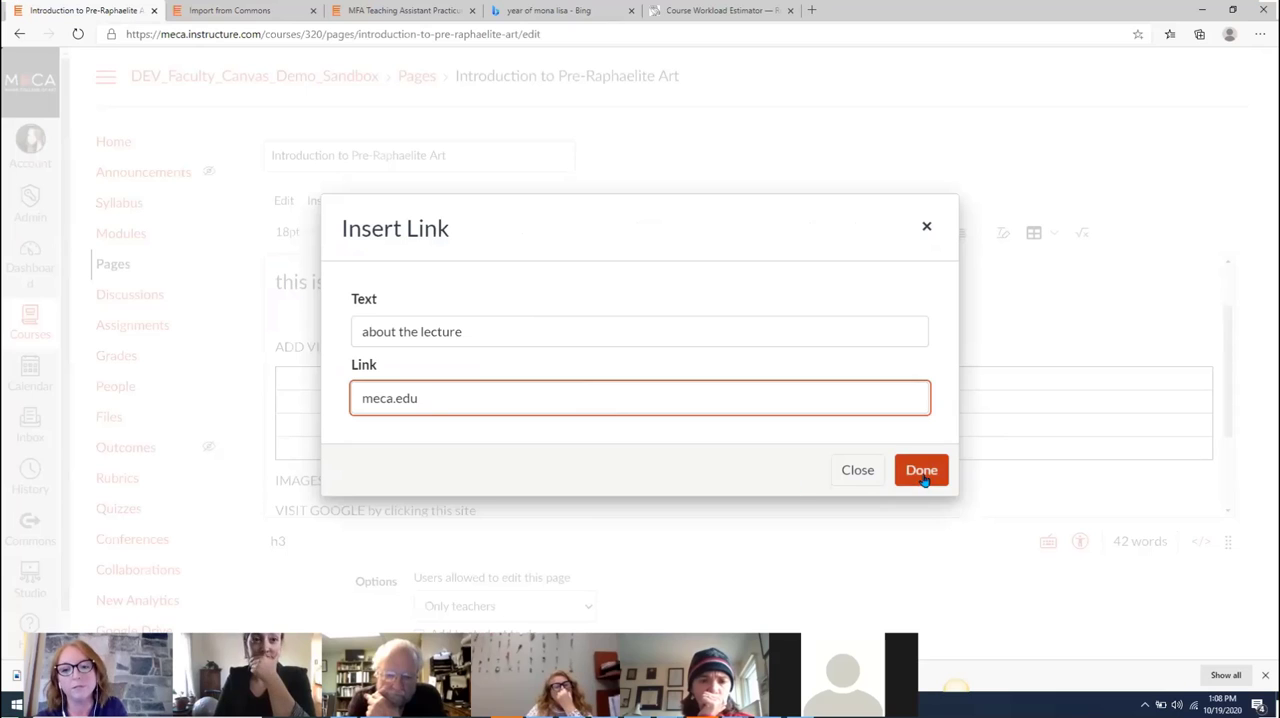
pyautogui.click(921, 470)
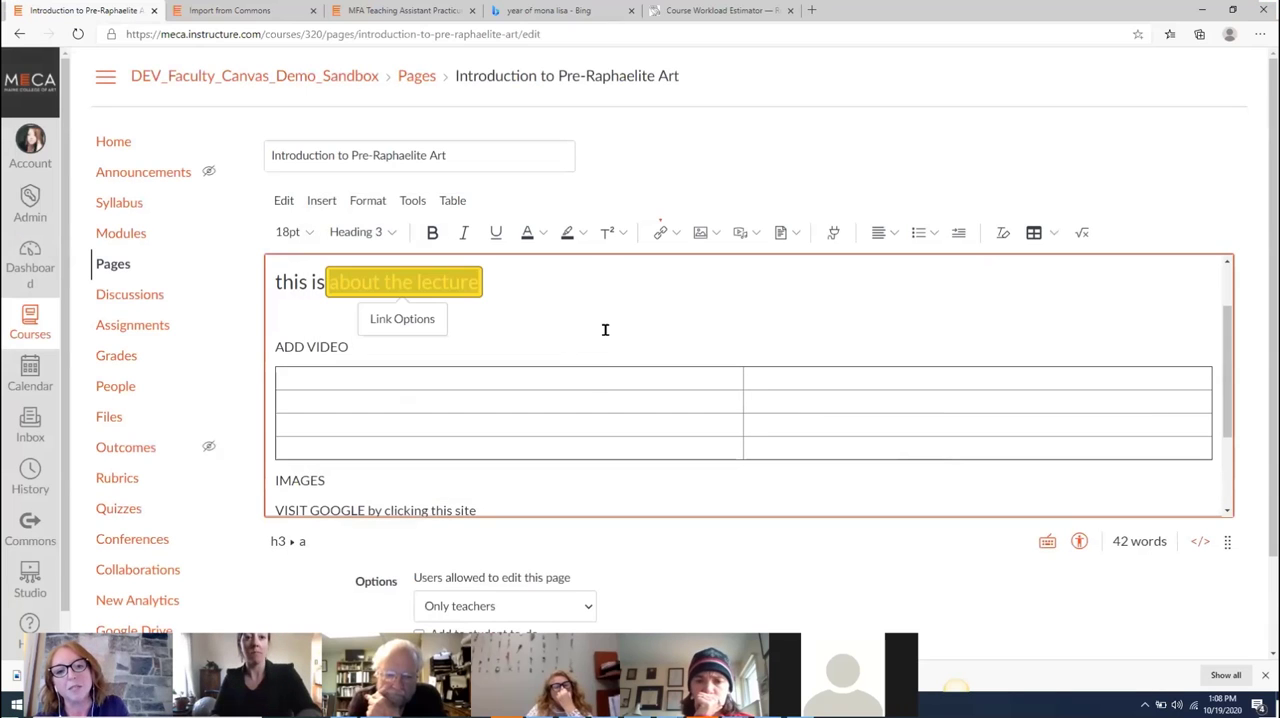
pyautogui.click(605, 331)
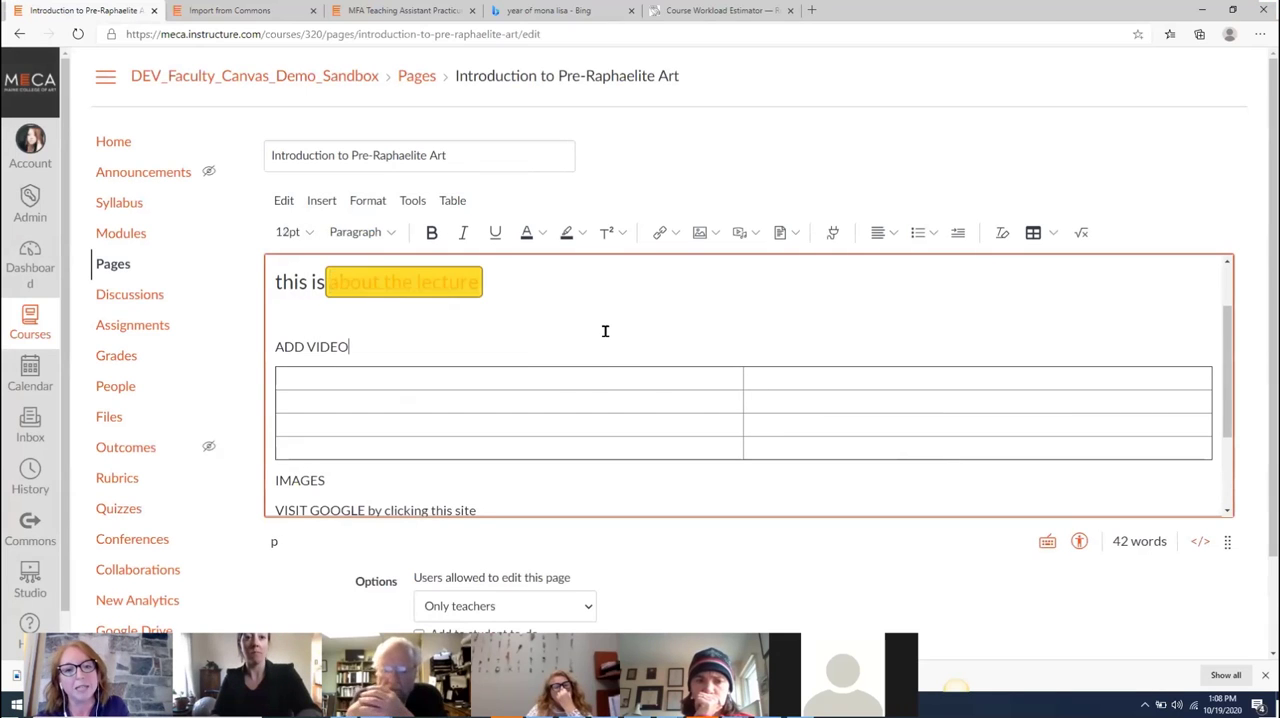
pyautogui.click(322, 203)
pyautogui.moveTo(328, 258)
pyautogui.moveTo(340, 286)
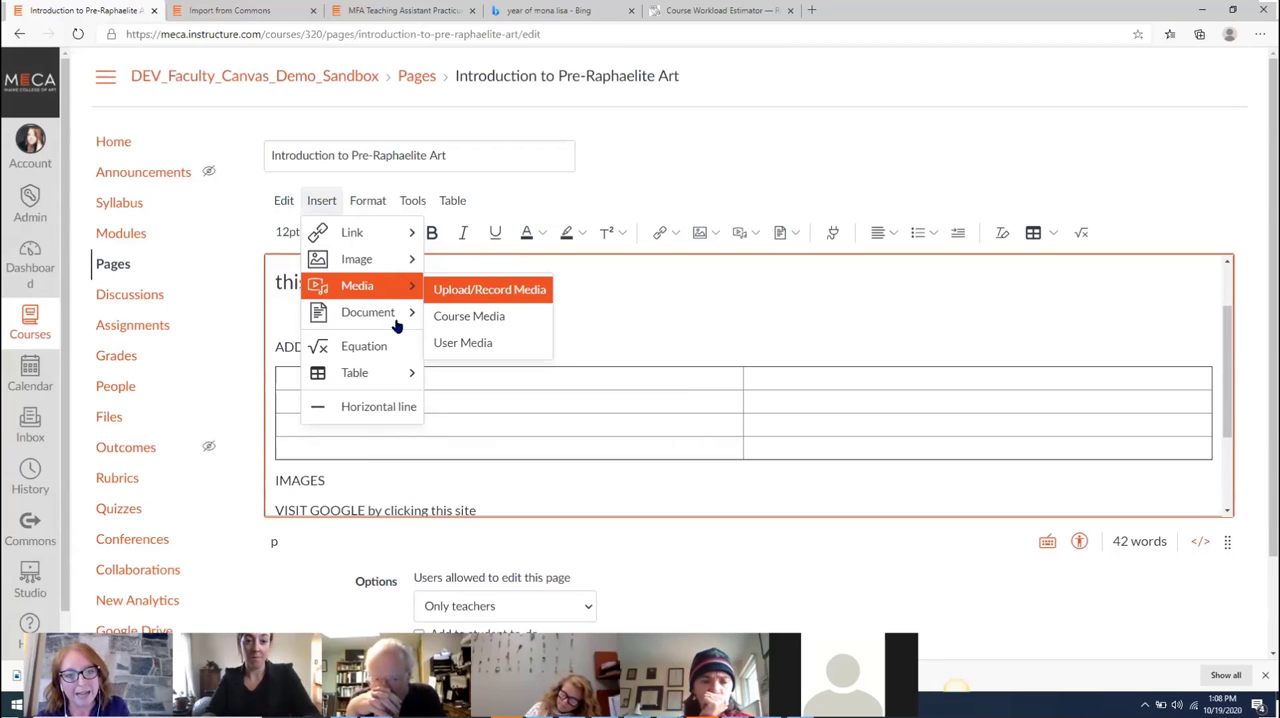
pyautogui.moveTo(394, 323)
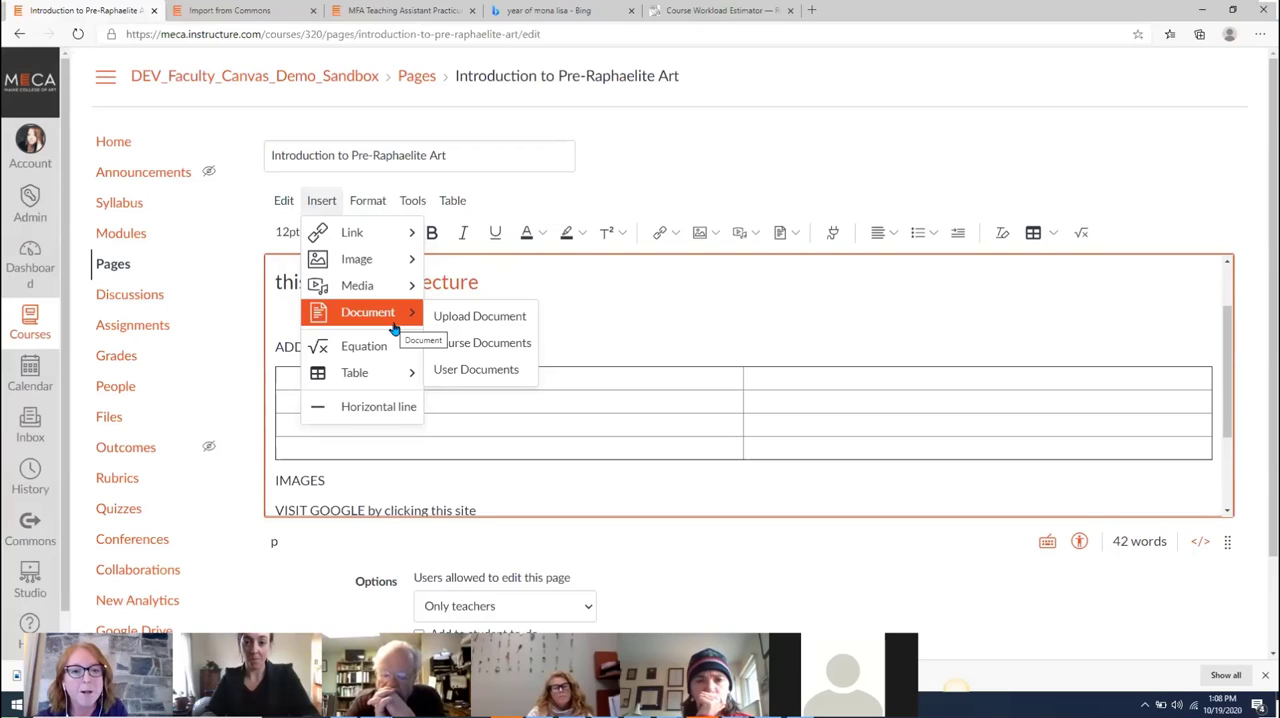
pyautogui.moveTo(389, 300)
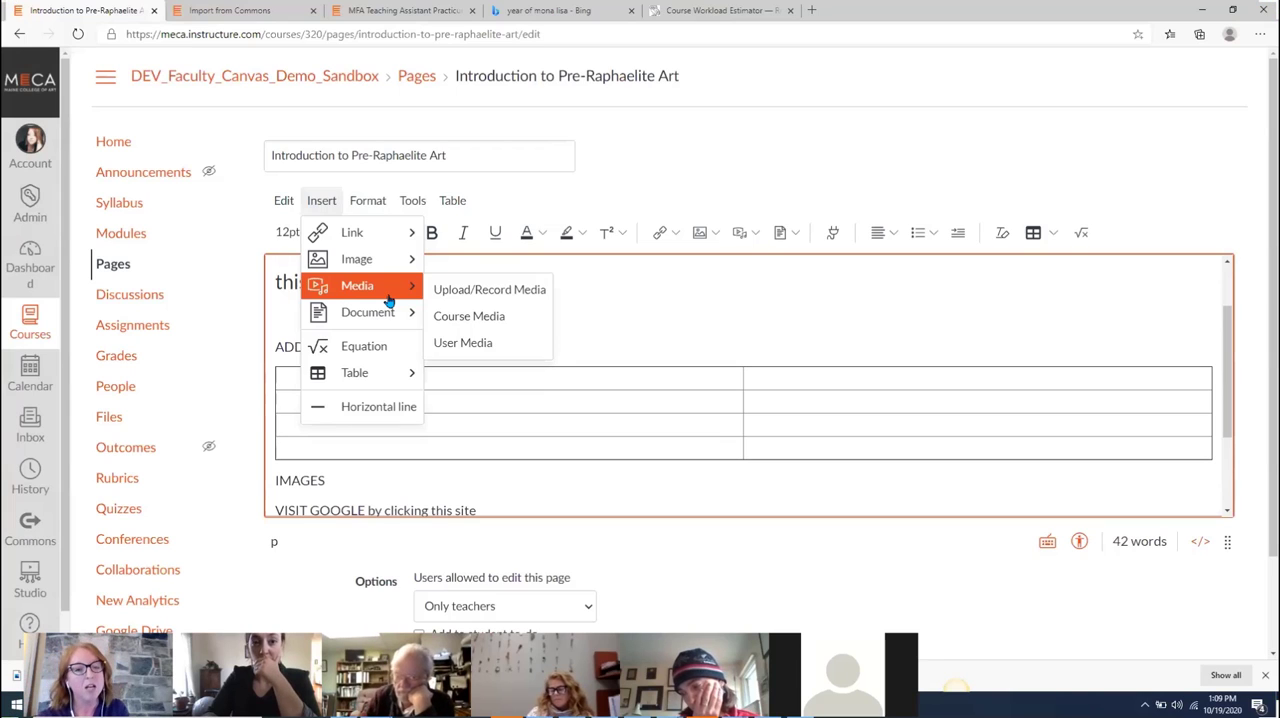
pyautogui.click(696, 316)
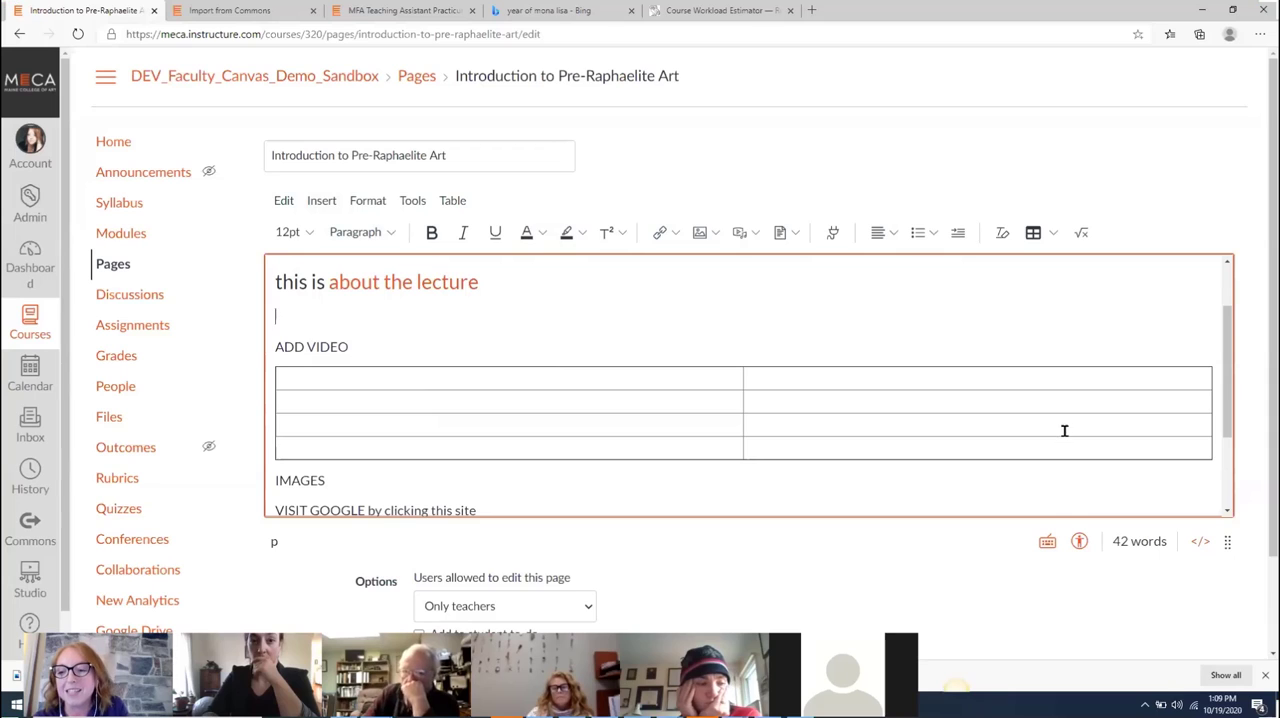
# Delete the blank table's code between ADD VIDEO and IMAGES in the page's HTML source and return to the visual editor
pyautogui.click(1200, 543)
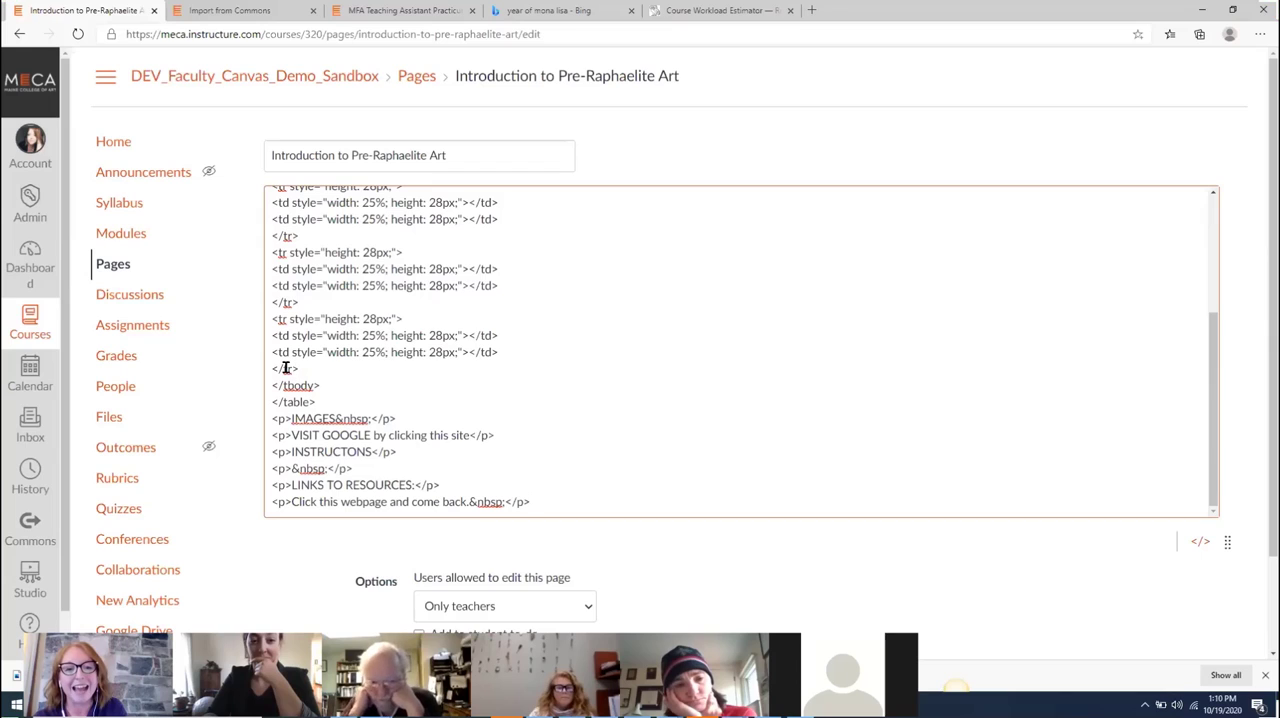
pyautogui.moveTo(285, 367); pyautogui.dragTo(277, 364)
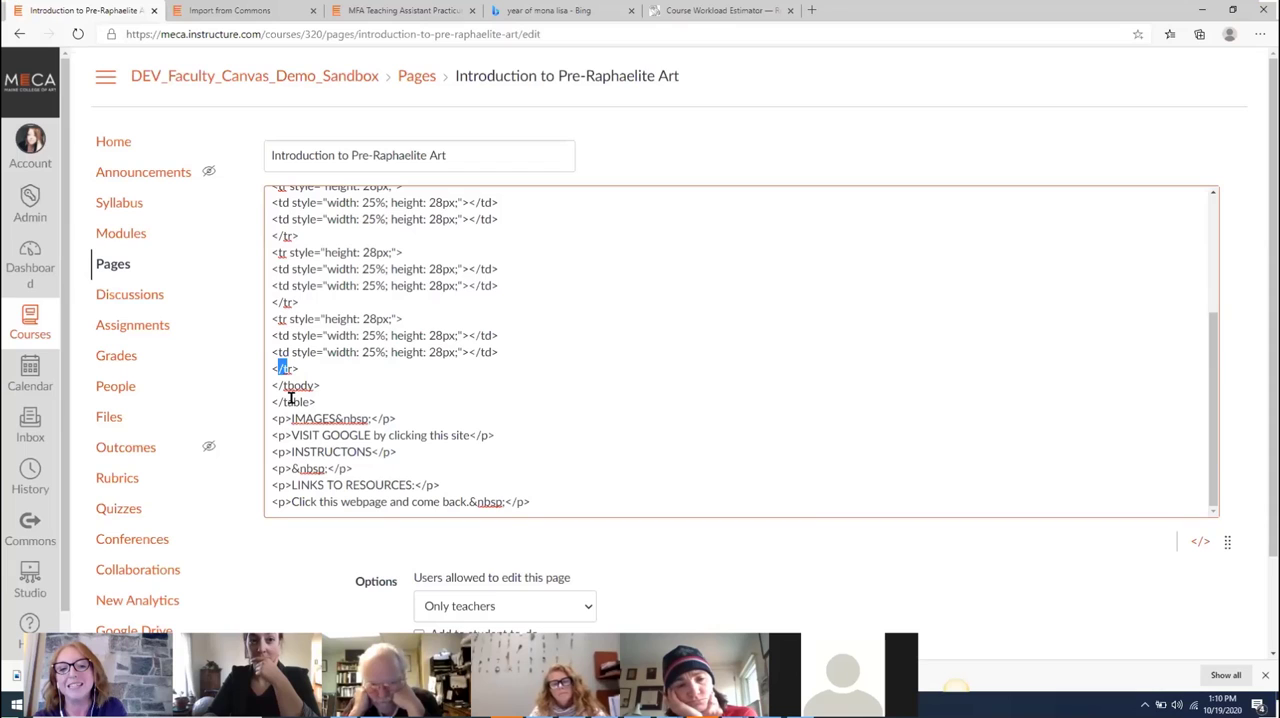
pyautogui.moveTo(321, 401); pyautogui.dragTo(254, 286)
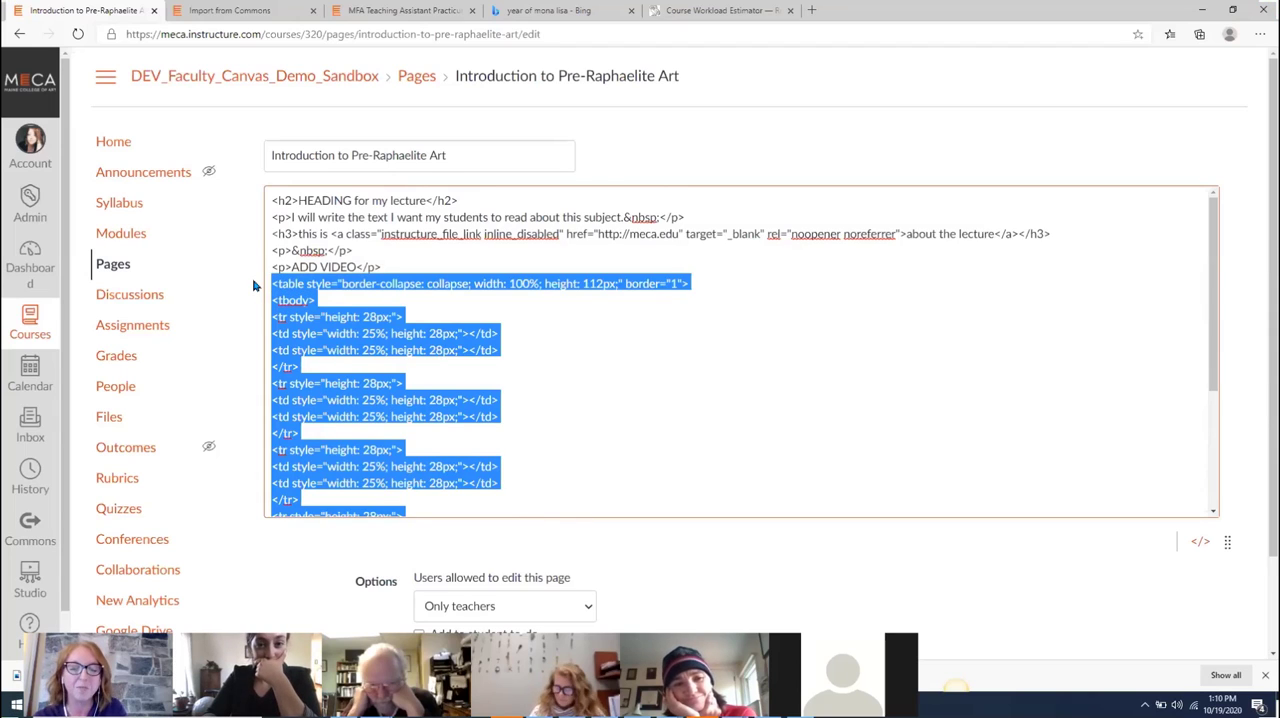
pyautogui.press('Delete')
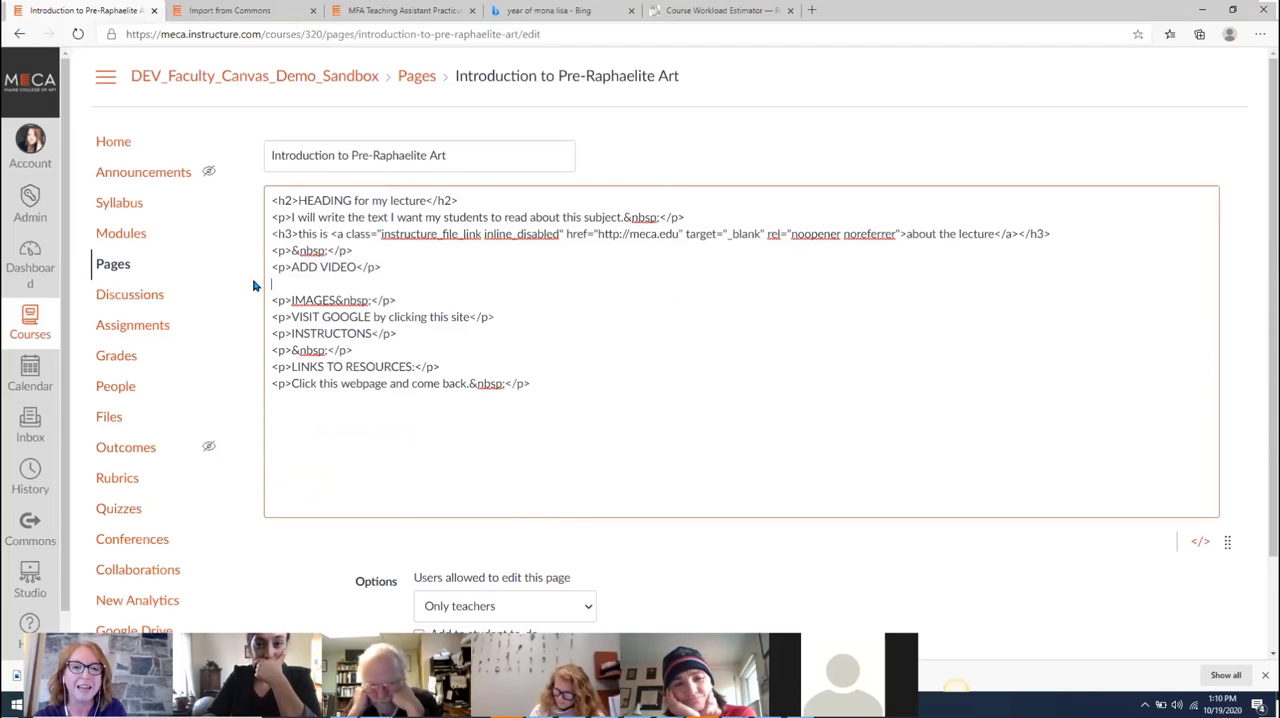
pyautogui.click(1200, 541)
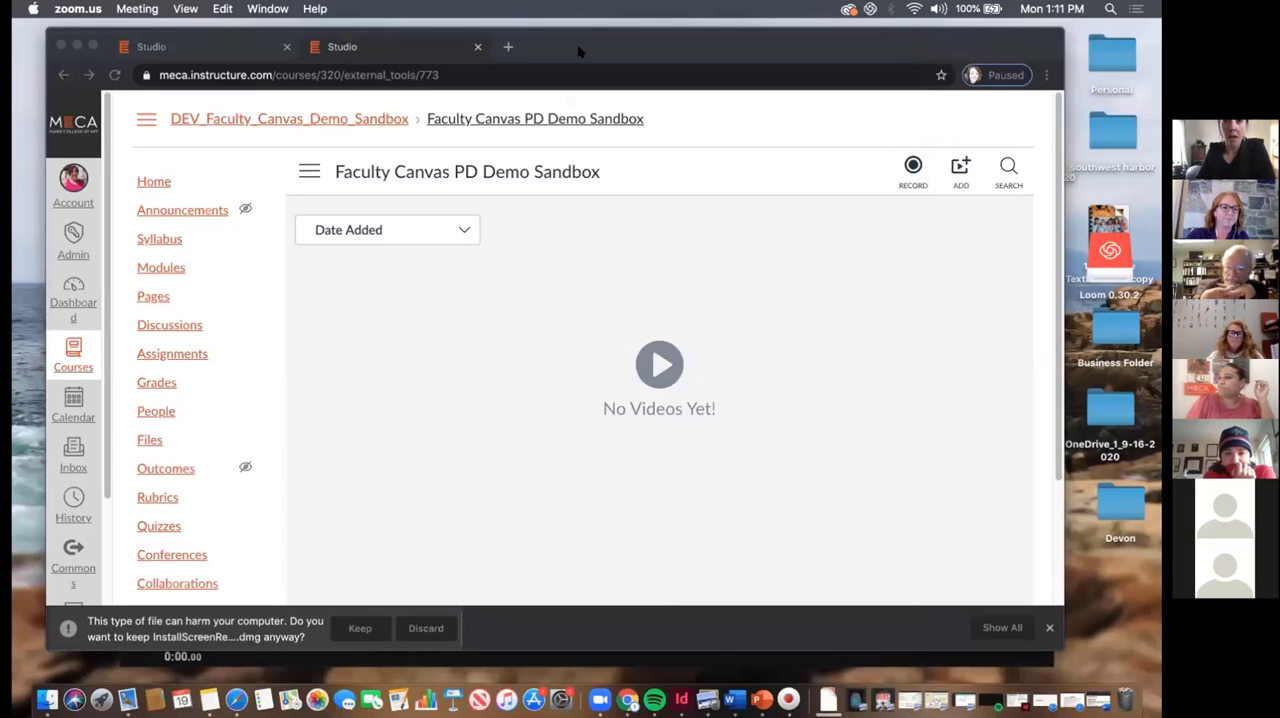
pyautogui.moveTo(578, 50); pyautogui.dragTo(644, 55)
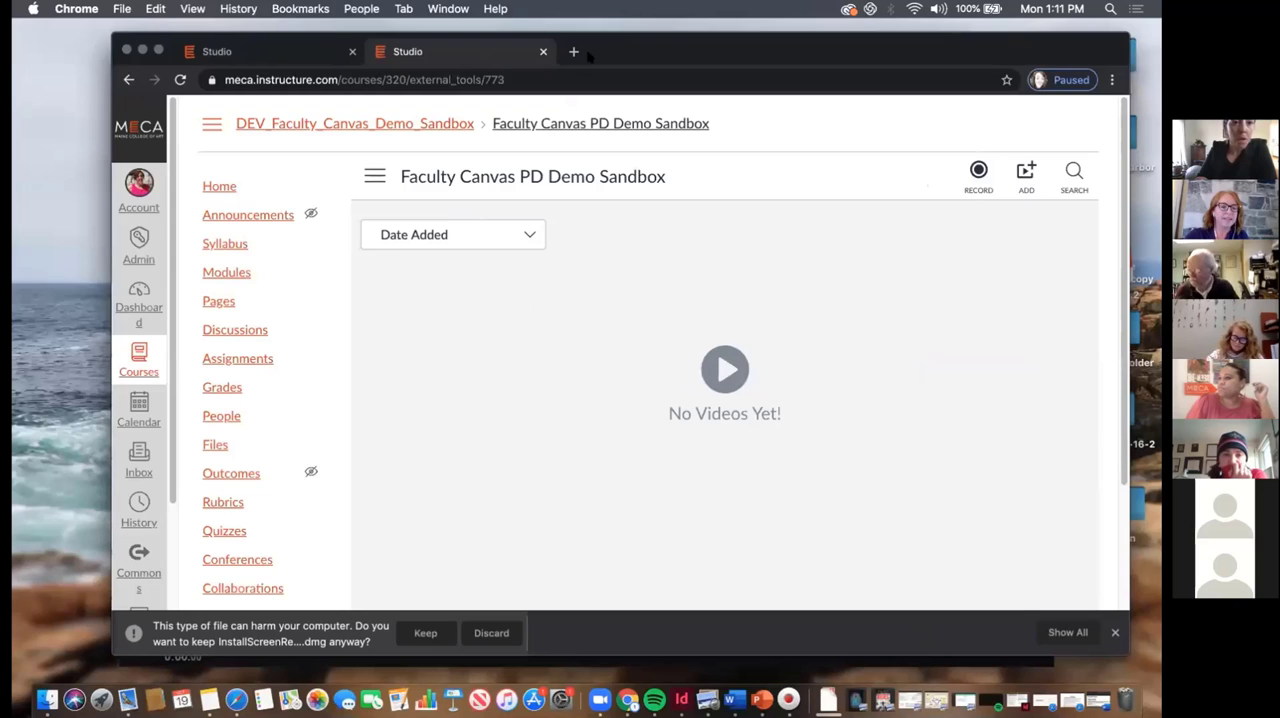
pyautogui.press('super+l')
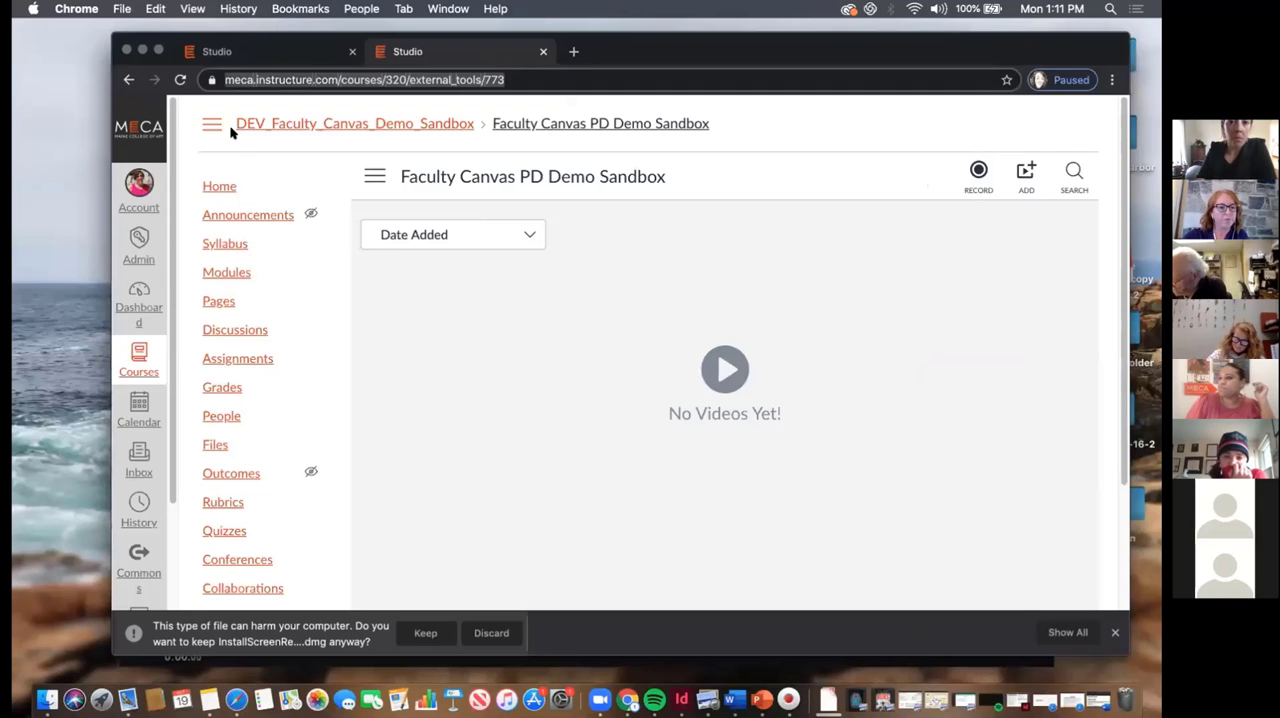
pyautogui.moveTo(644, 52); pyautogui.dragTo(583, 38)
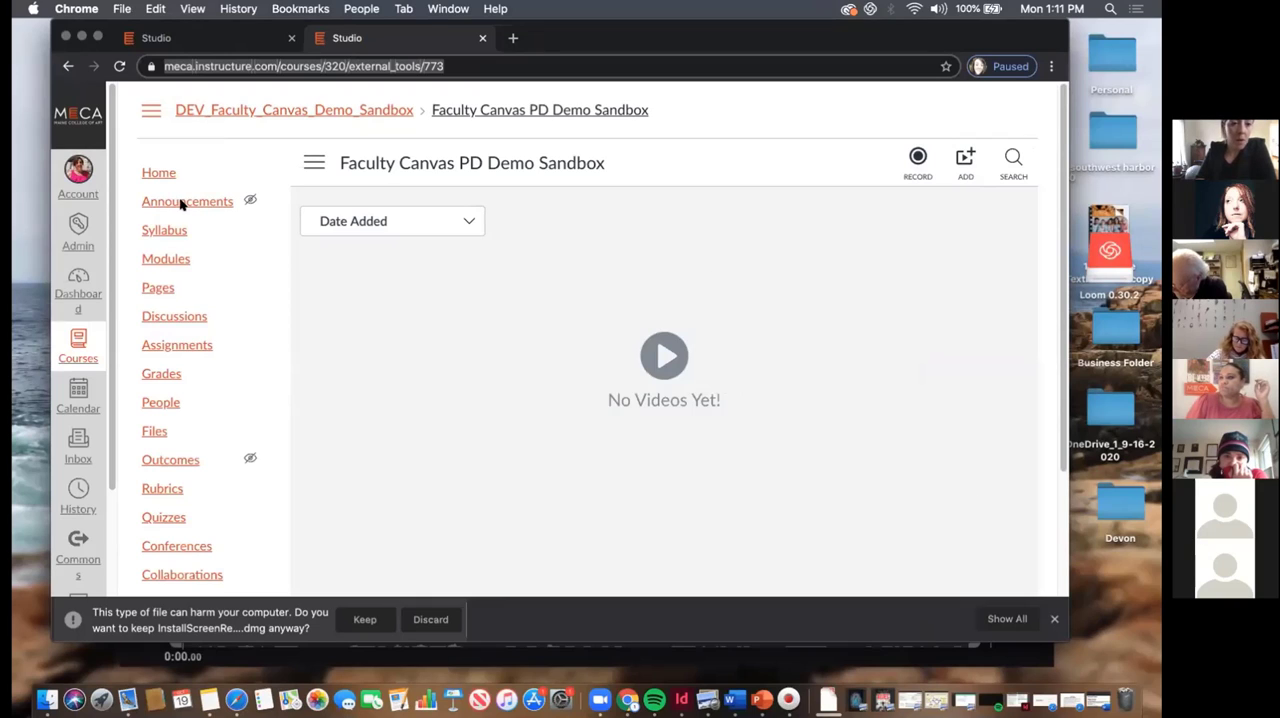
# Open the Introduction to Pre-Raphaelite Art page from the Pre-Raphaelite module and start editing it
pyautogui.click(158, 288)
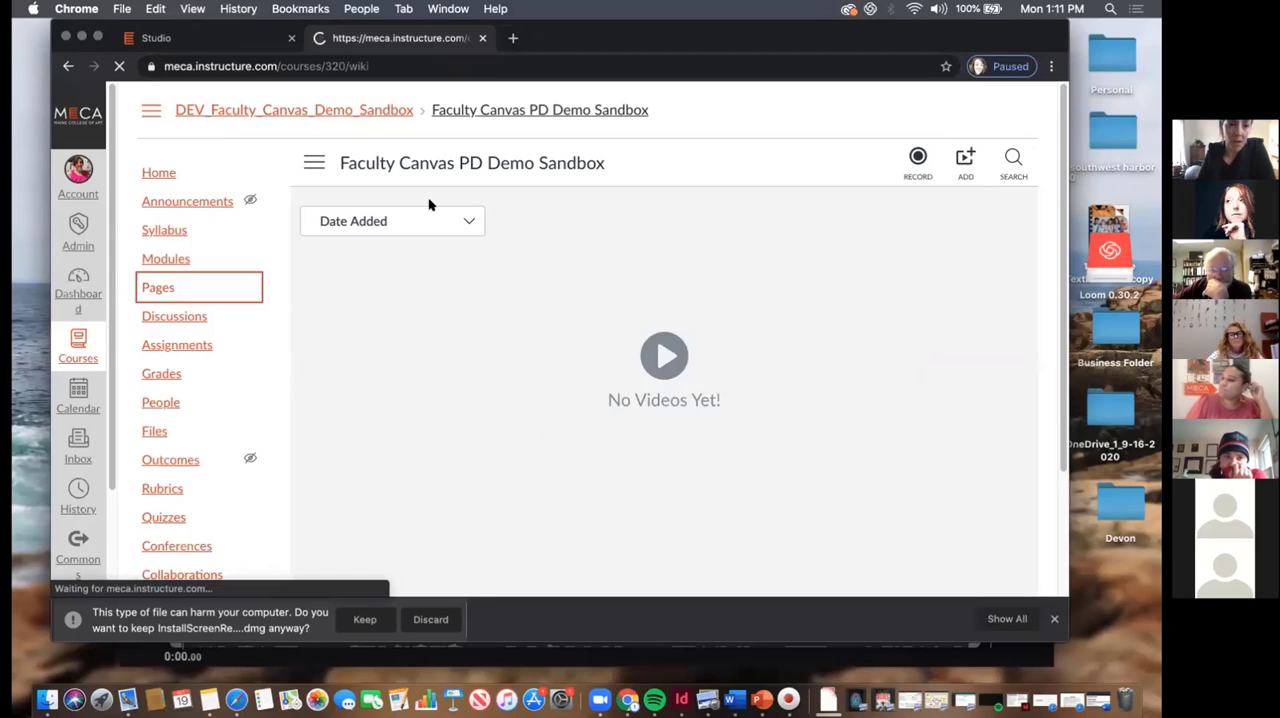
pyautogui.scroll(-5, 335, 390)
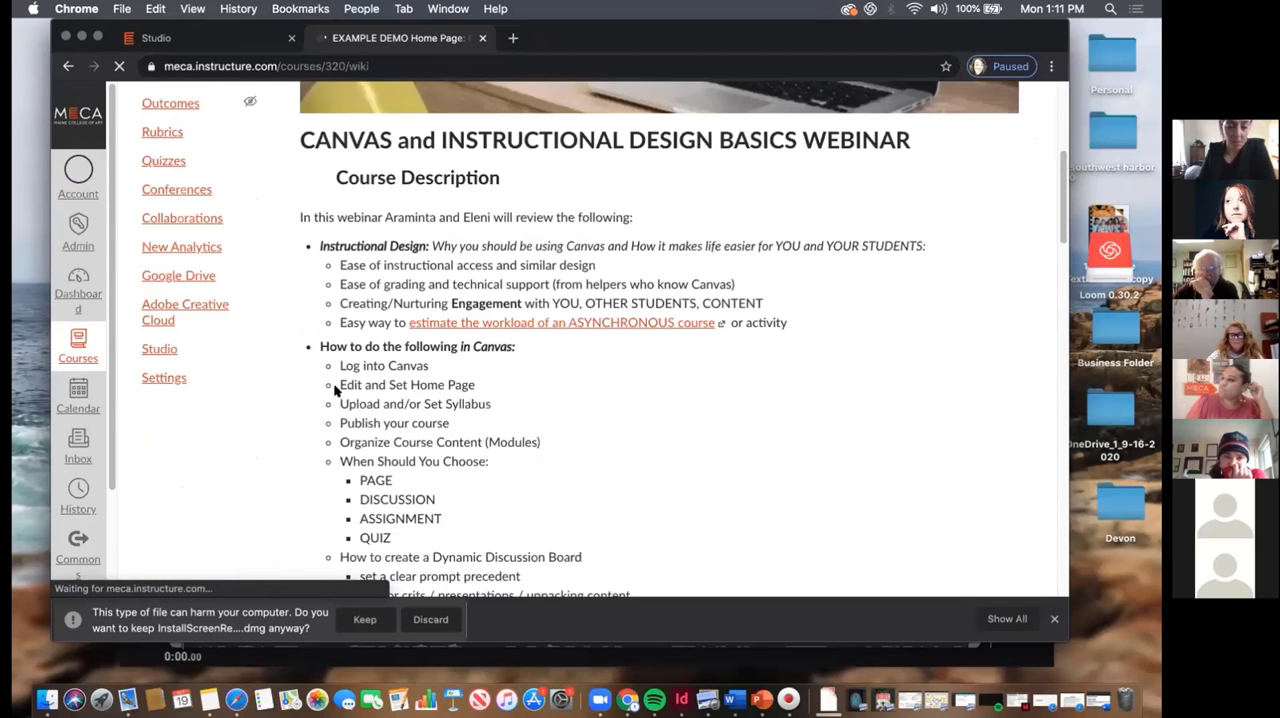
pyautogui.scroll(4, 335, 390)
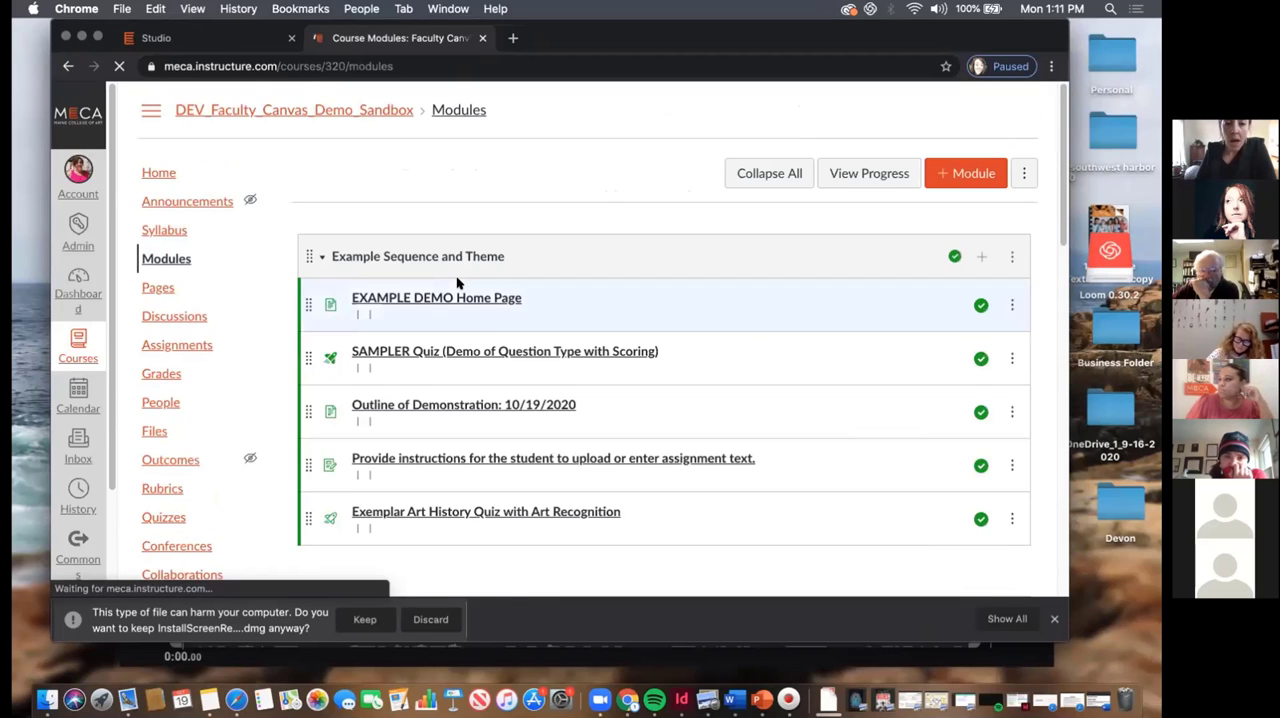
pyautogui.scroll(-5, 457, 284)
pyautogui.scroll(-7, 457, 284)
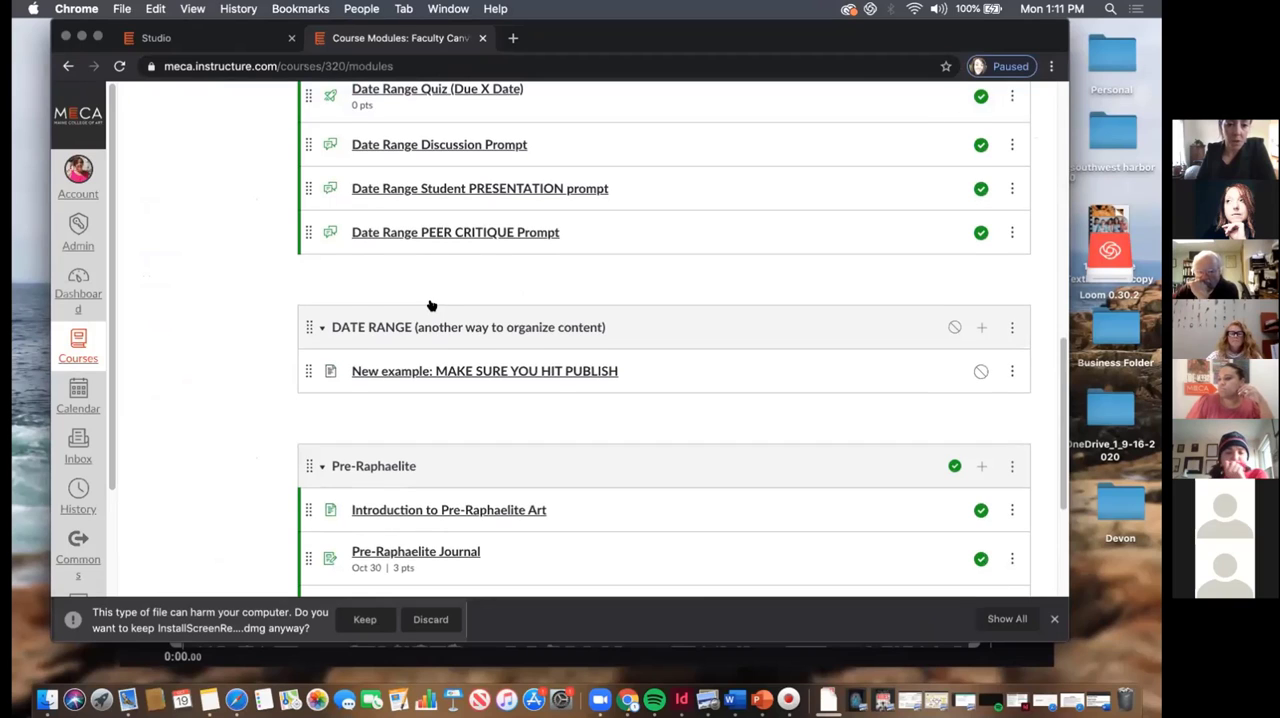
pyautogui.scroll(-4, 431, 305)
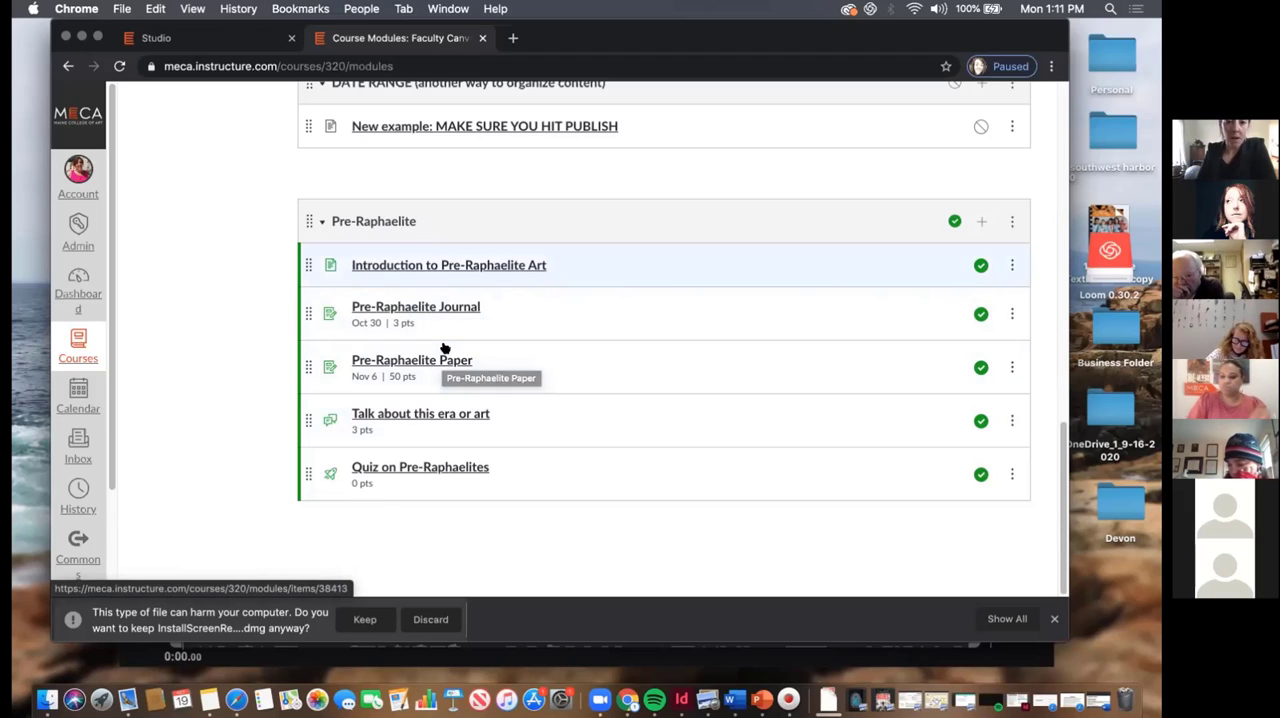
pyautogui.click(512, 266)
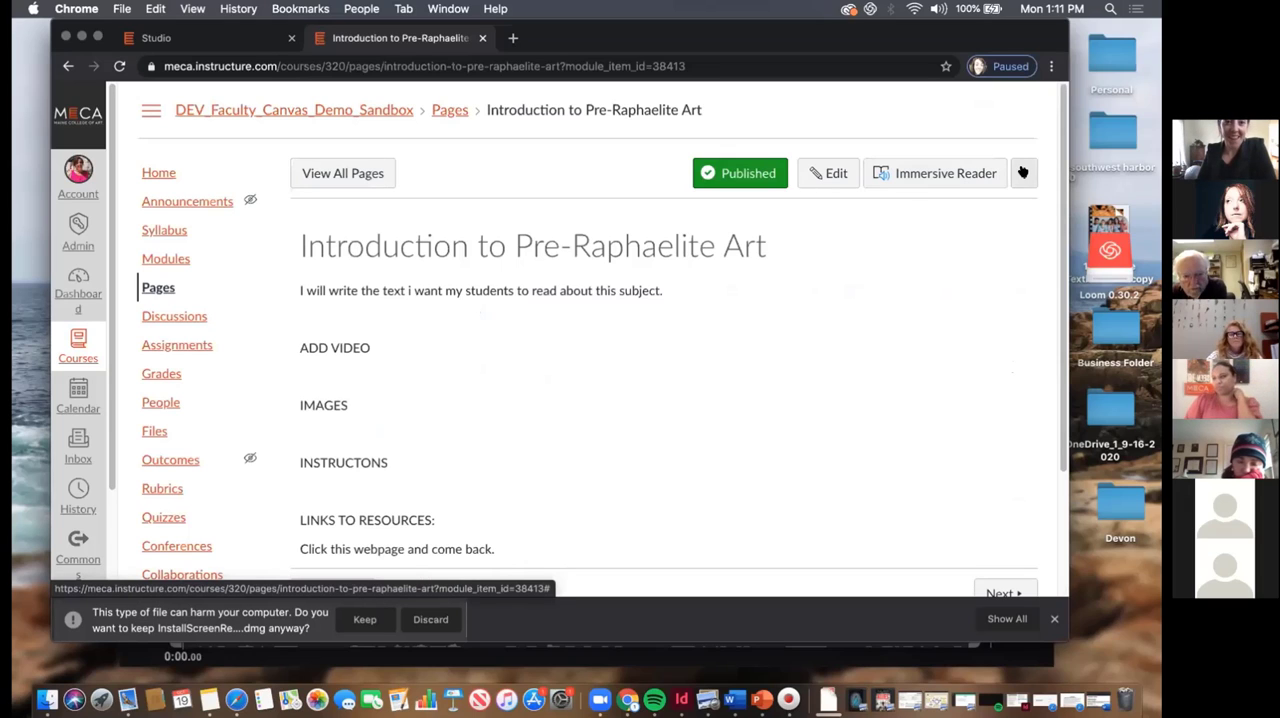
pyautogui.click(1022, 172)
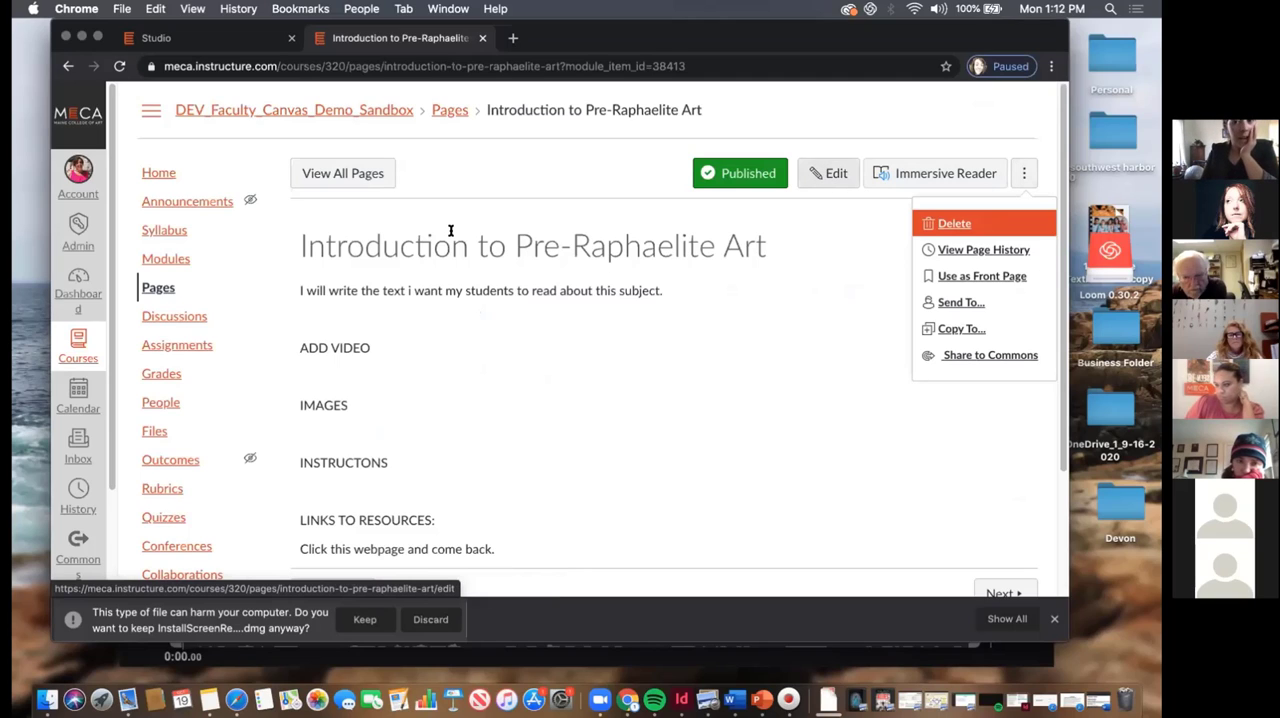
pyautogui.click(829, 173)
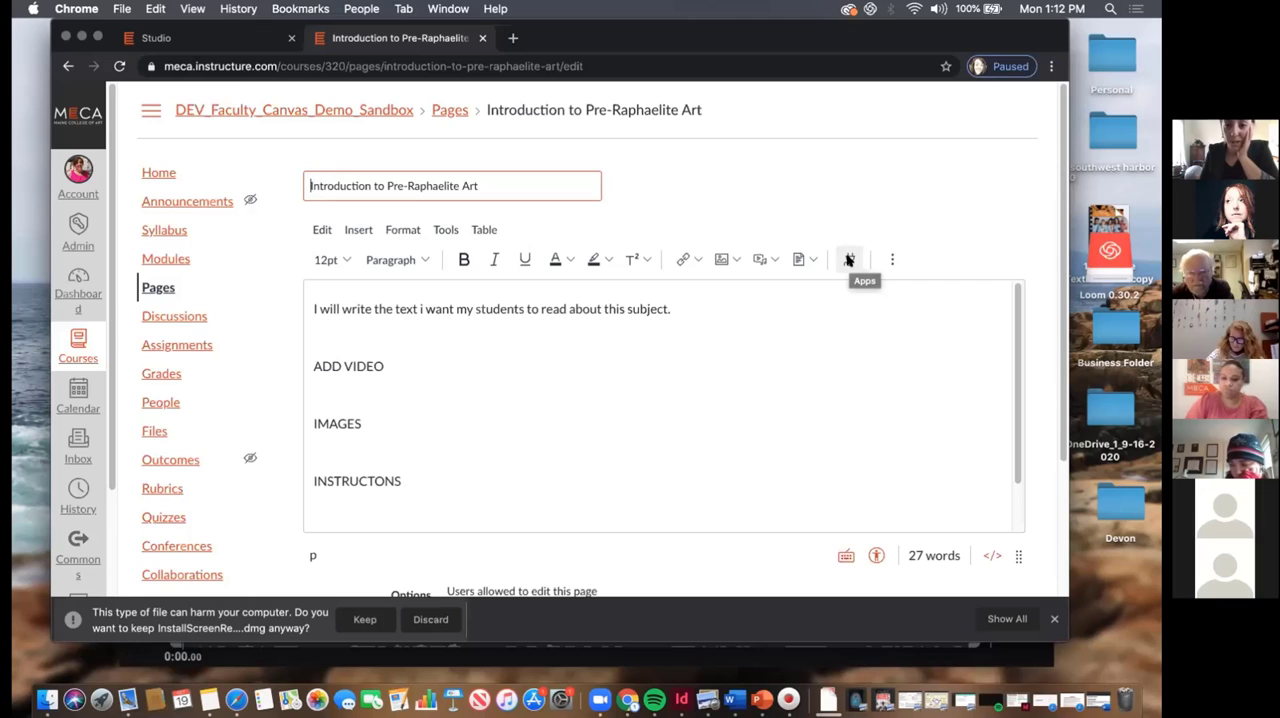
# Open the Vimeo app from the editor's list of external apps
pyautogui.click(848, 260)
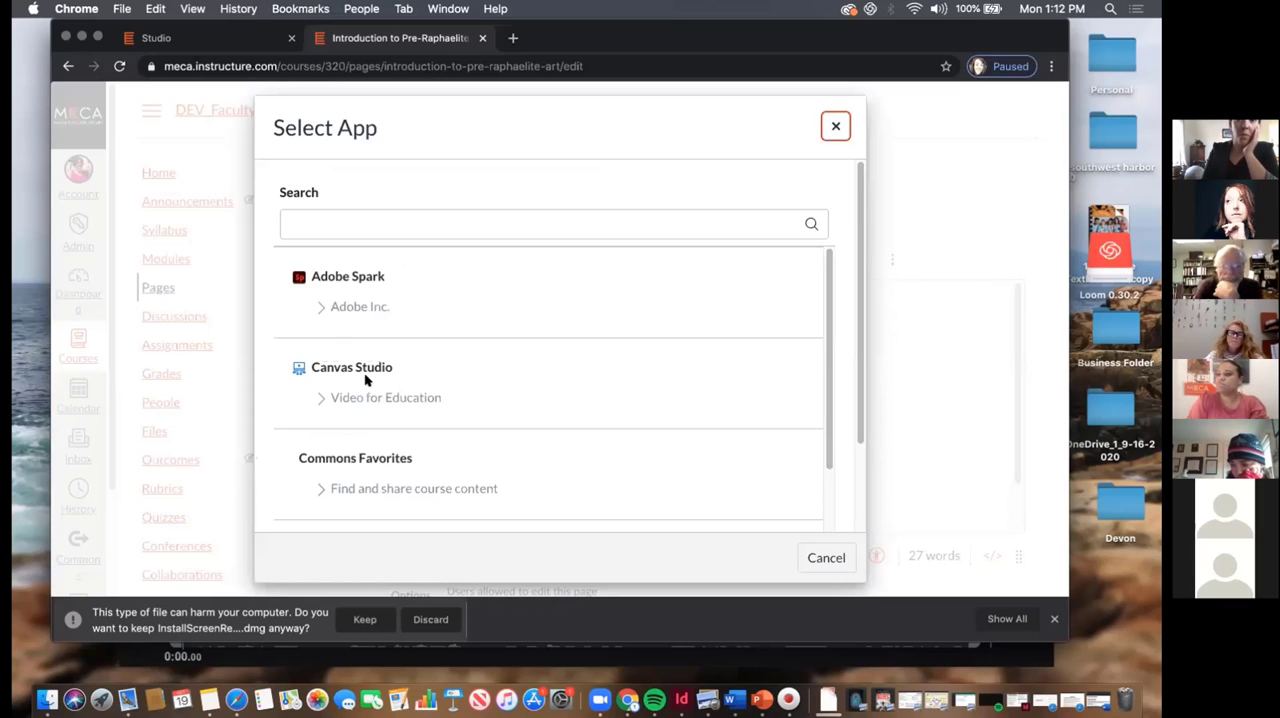
pyautogui.scroll(-2, 362, 372)
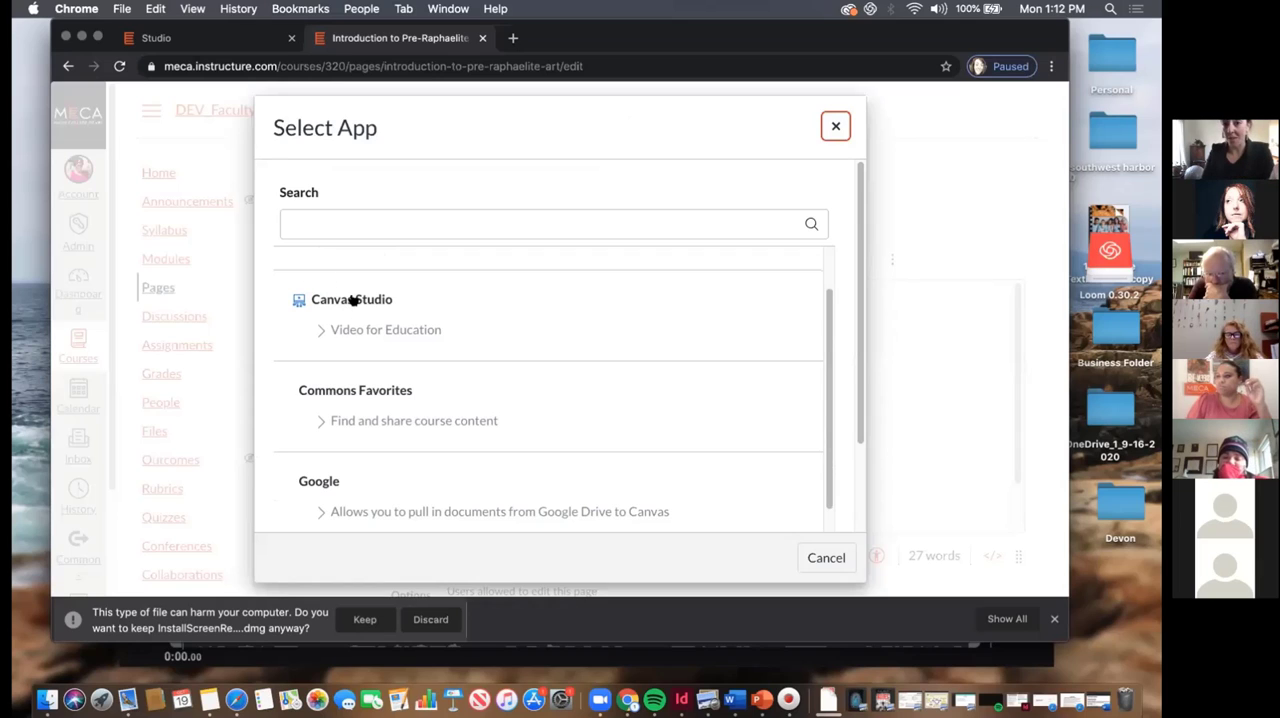
pyautogui.scroll(-4, 350, 300)
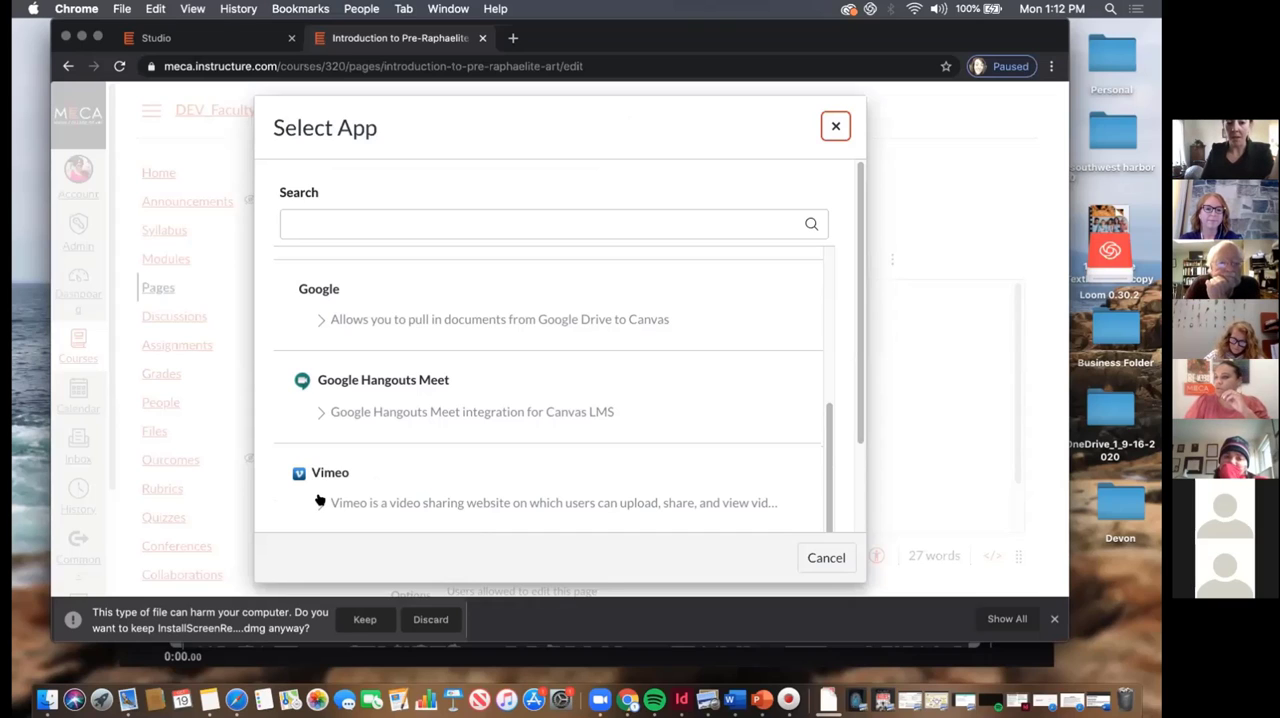
pyautogui.scroll(-2, 320, 480)
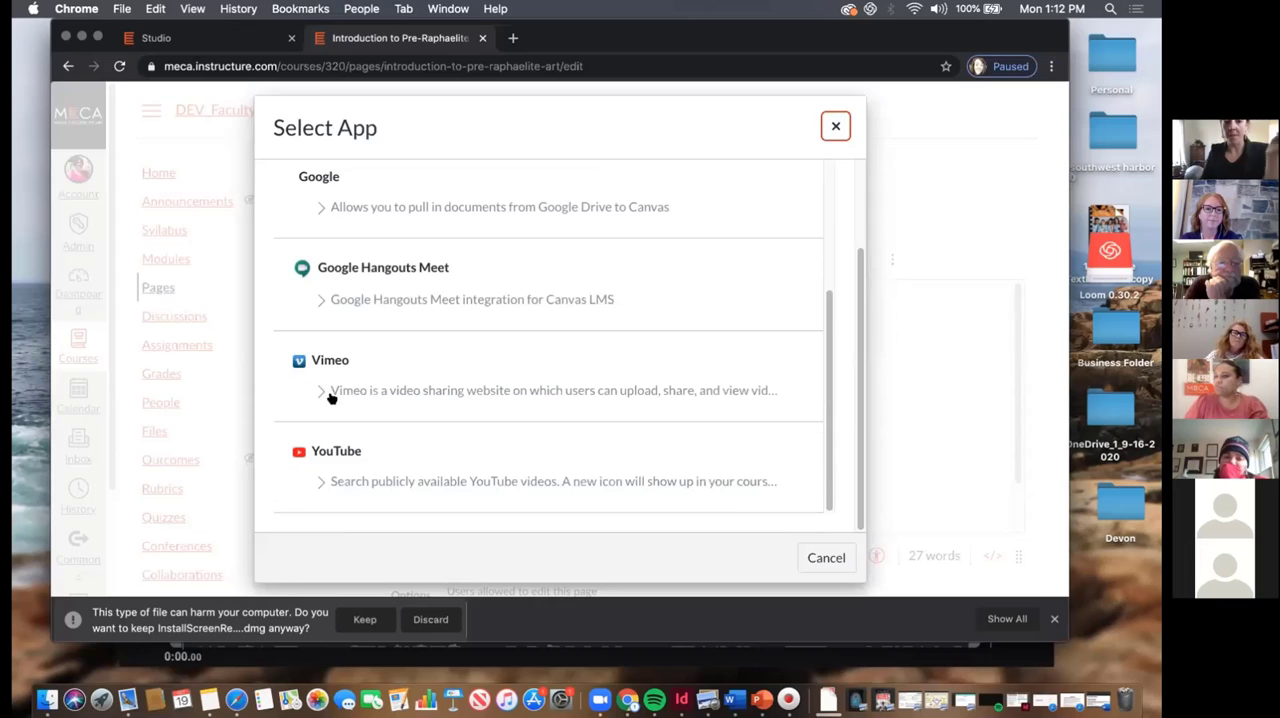
pyautogui.click(396, 384)
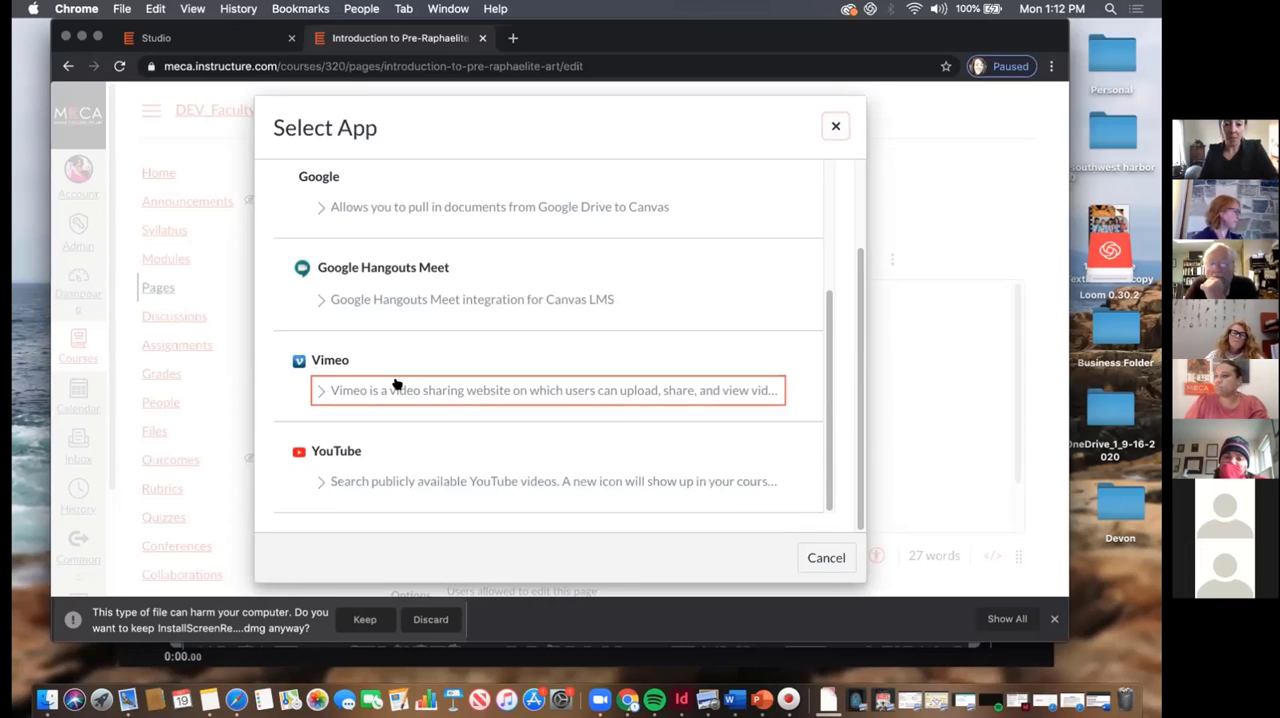
pyautogui.click(396, 384)
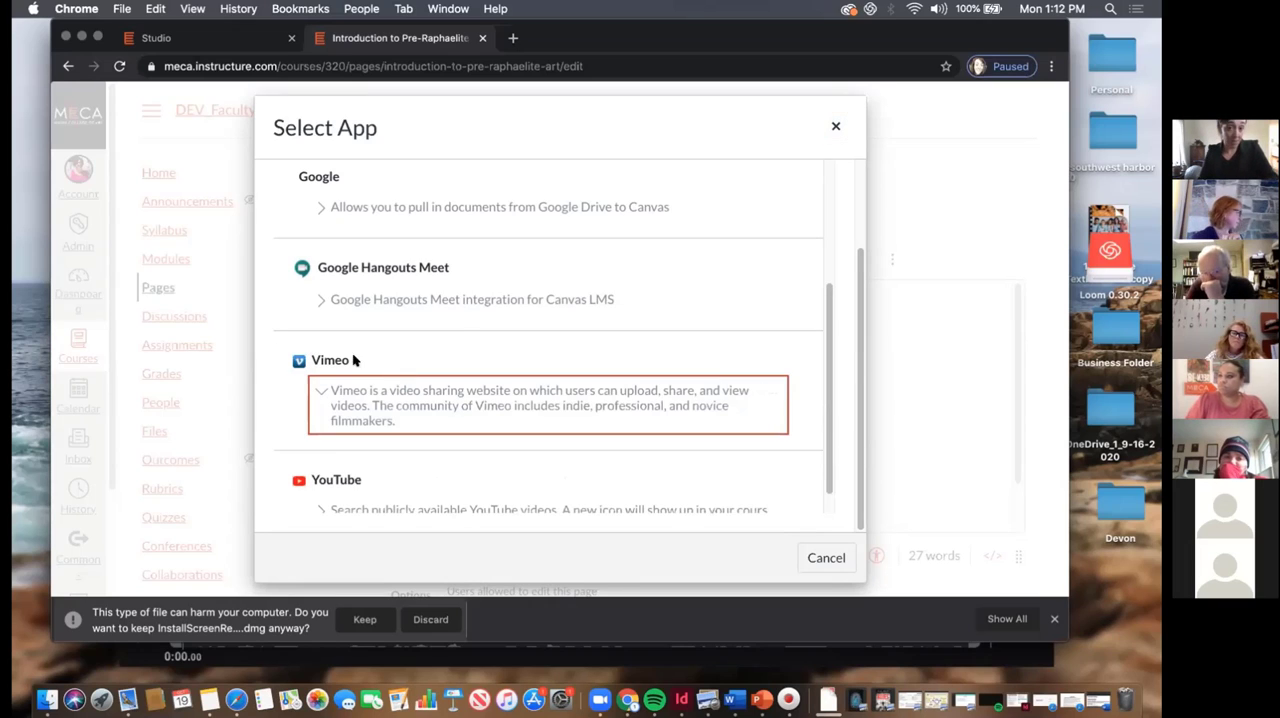
pyautogui.click(463, 341)
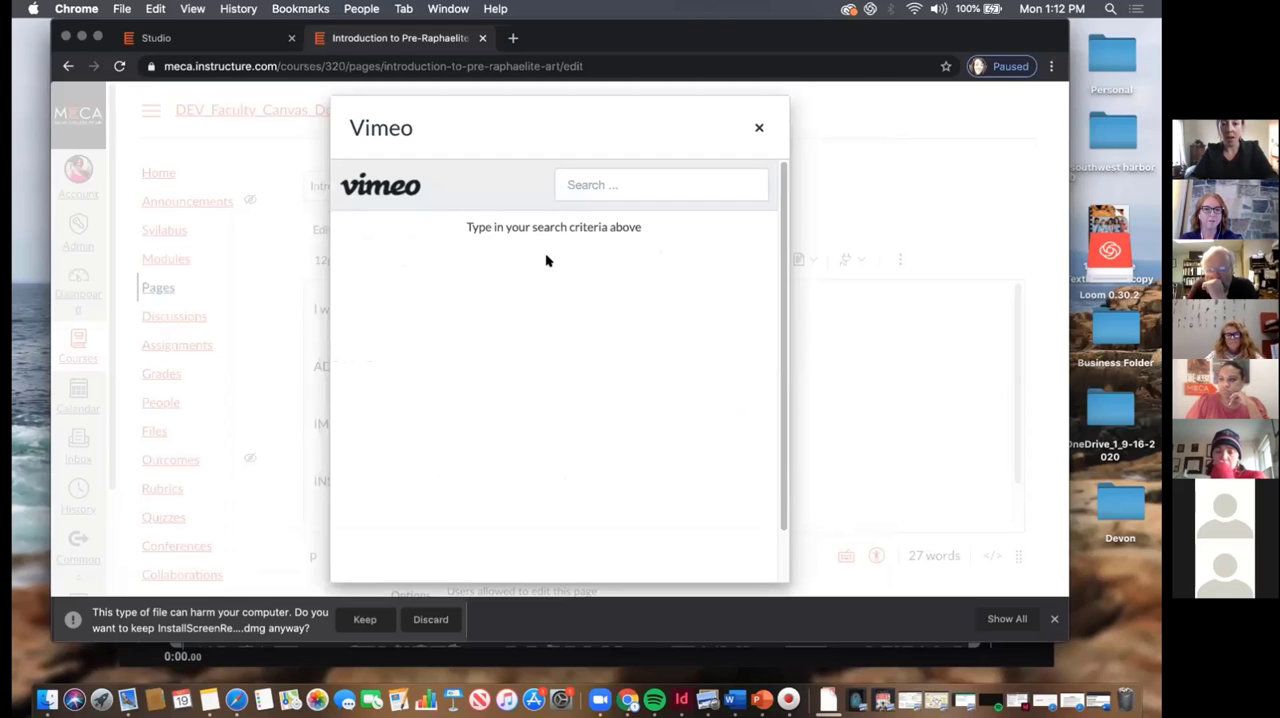
# Search Vimeo for "Project Project MECA"
pyautogui.click(650, 185)
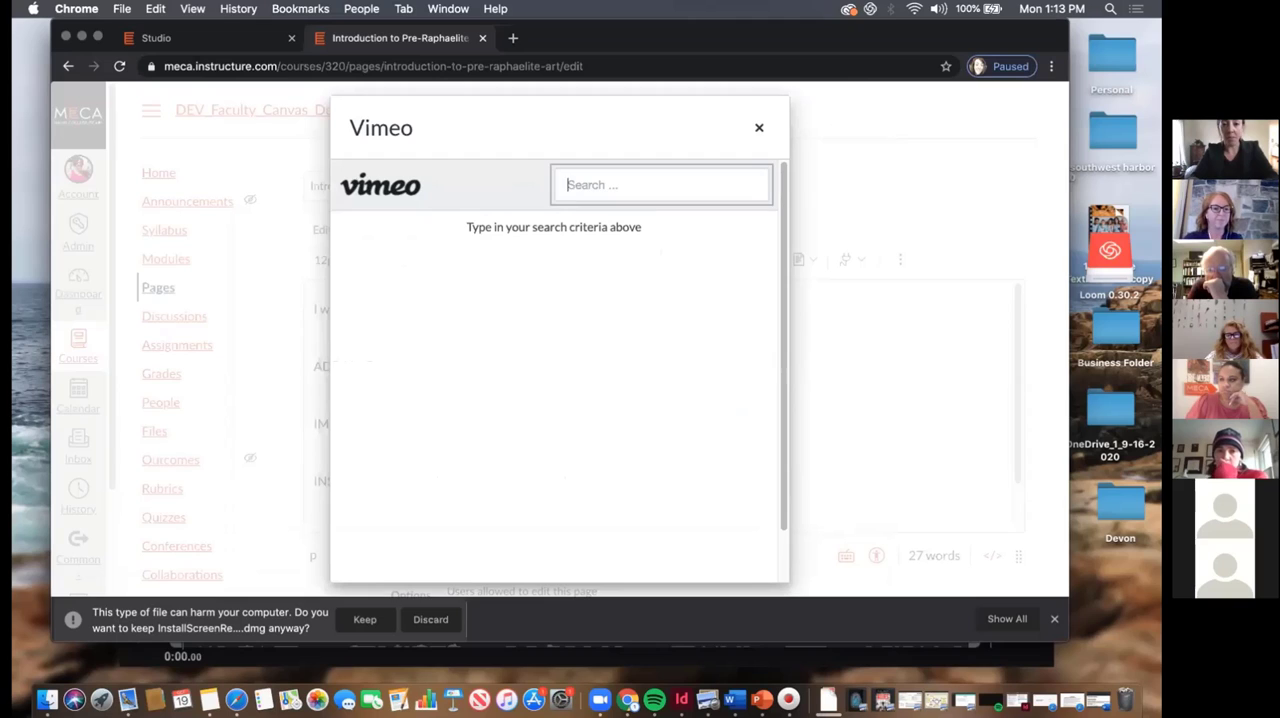
pyautogui.write('Proj')
pyautogui.write('duct Prod')
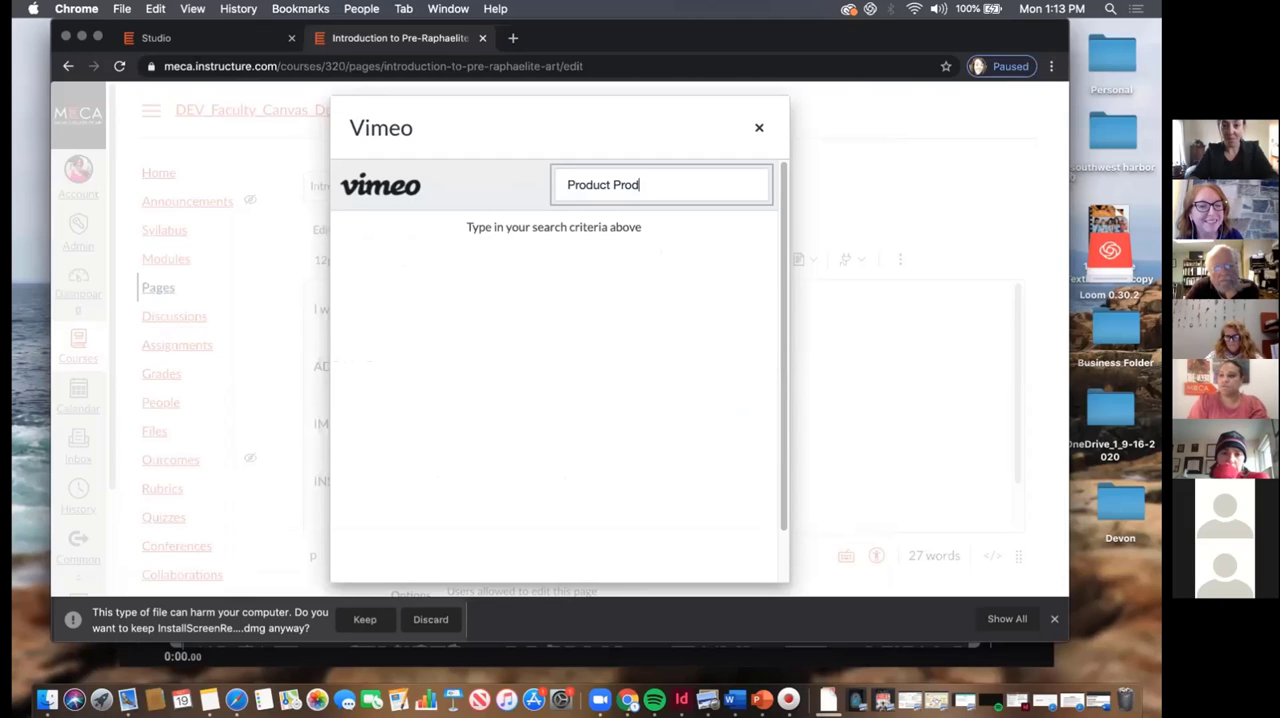
pyautogui.write('t Pr')
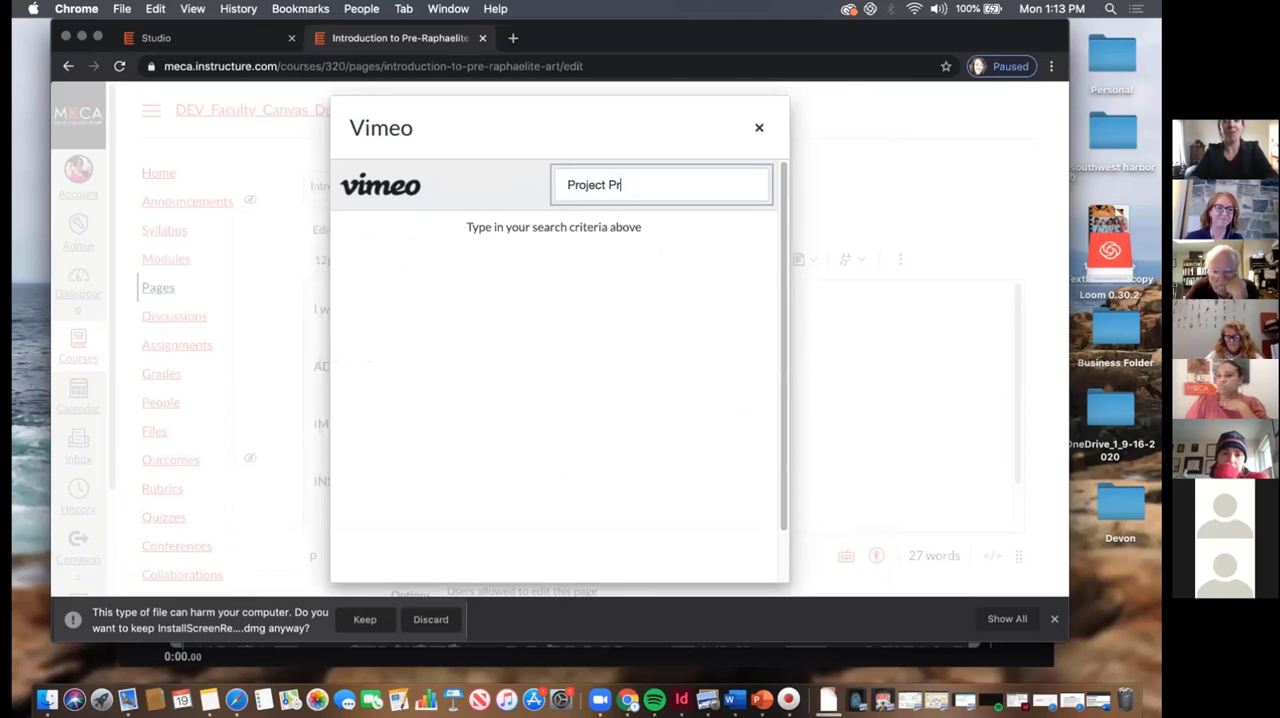
pyautogui.write('oject MECA')
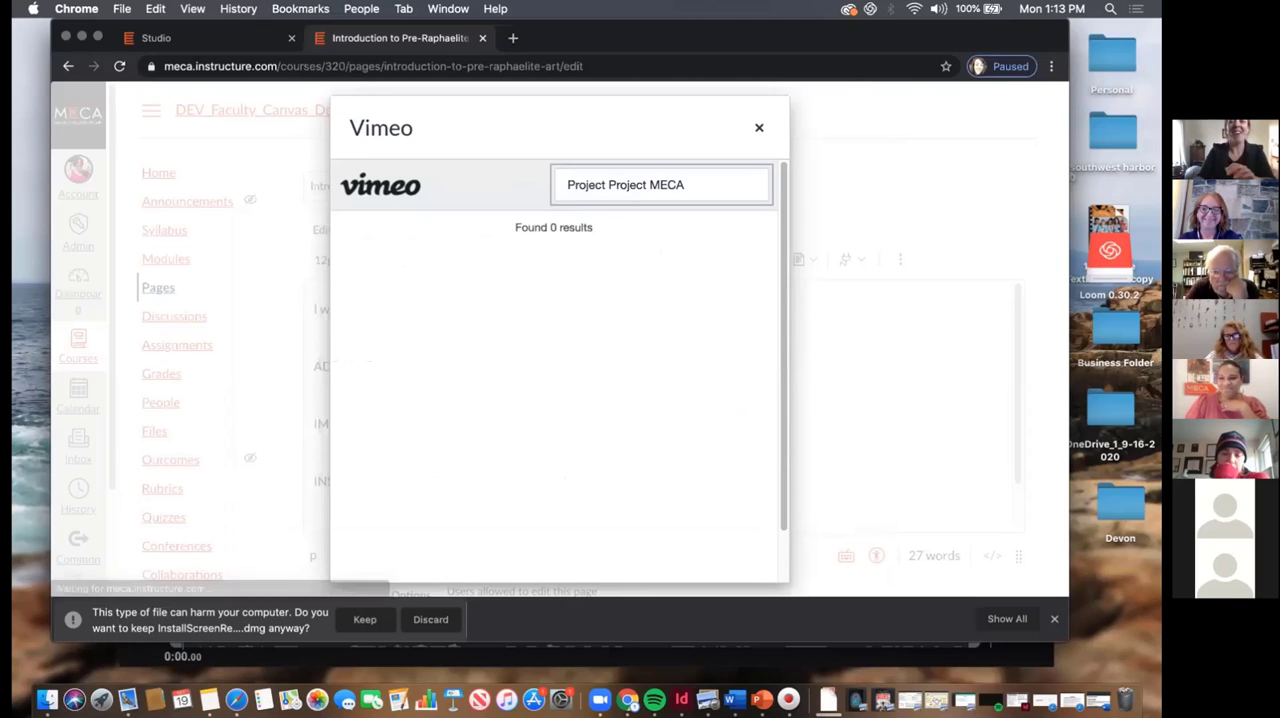
# Search Vimeo for "MECA" and embed the ARRT! Video Projection Project video above the page's opening text
pyautogui.tripleClick(594, 180)
pyautogui.write('MECA')
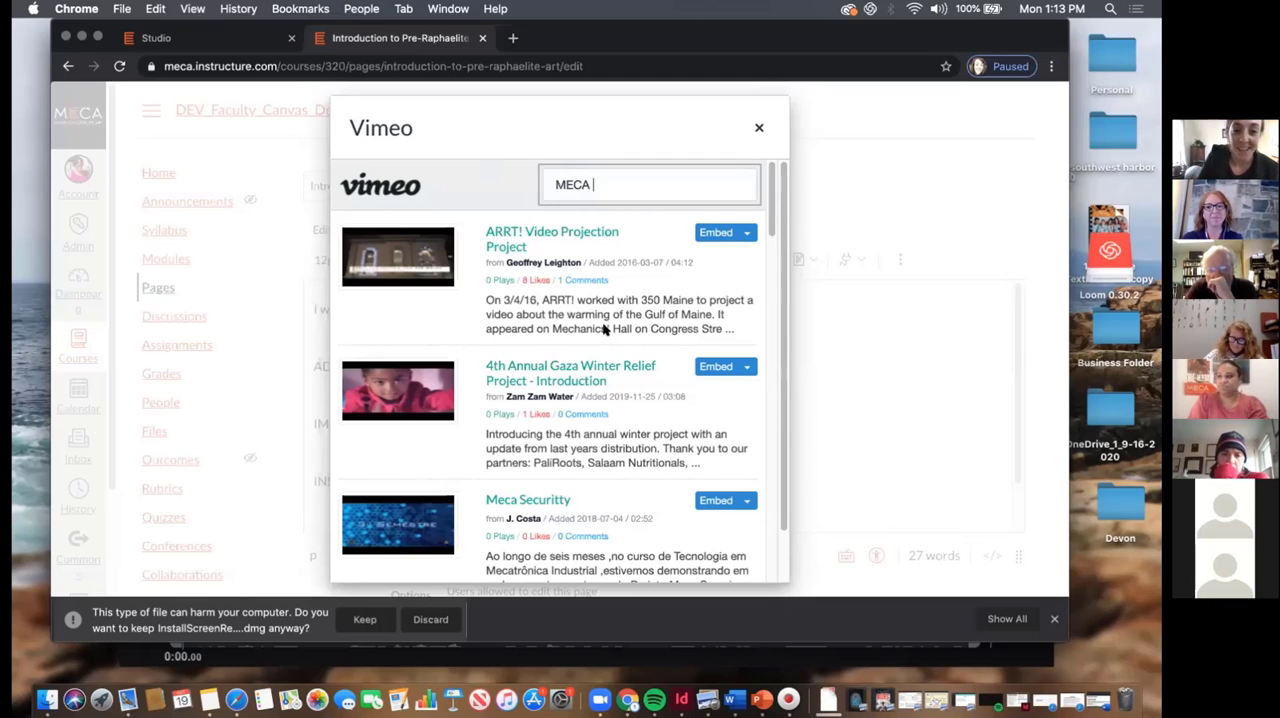
pyautogui.click(720, 232)
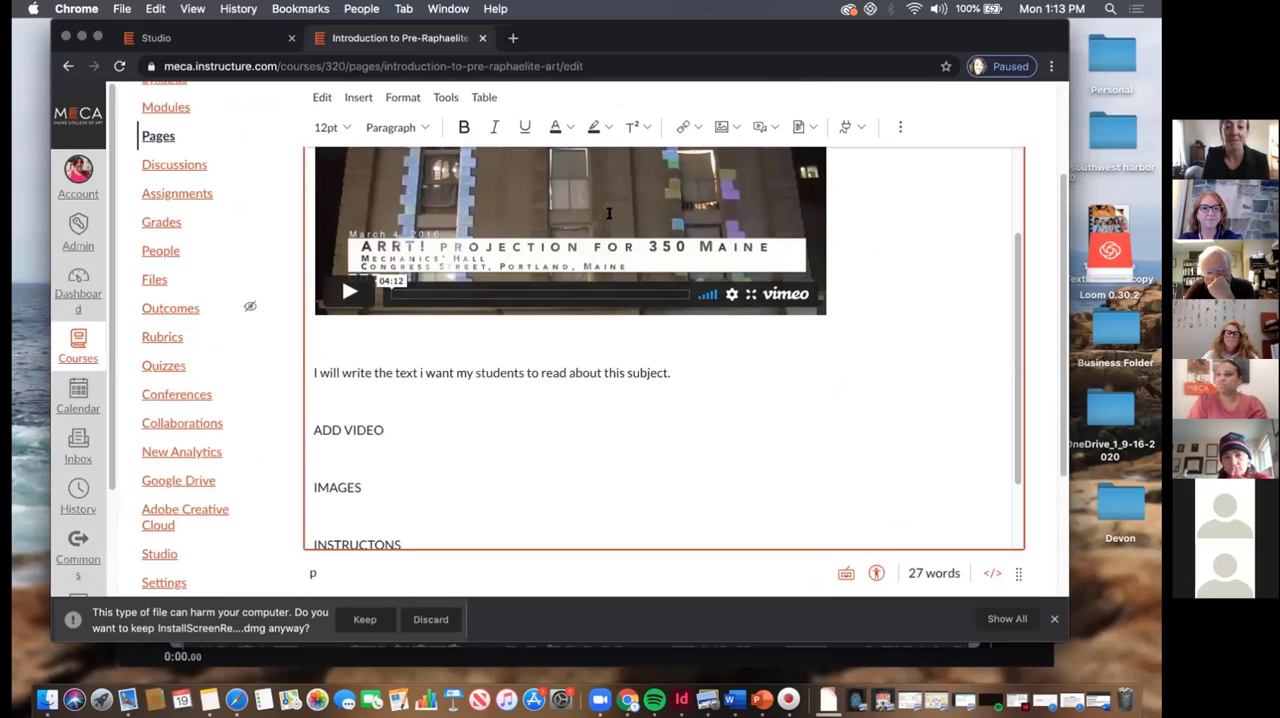
pyautogui.scroll(3, 608, 213)
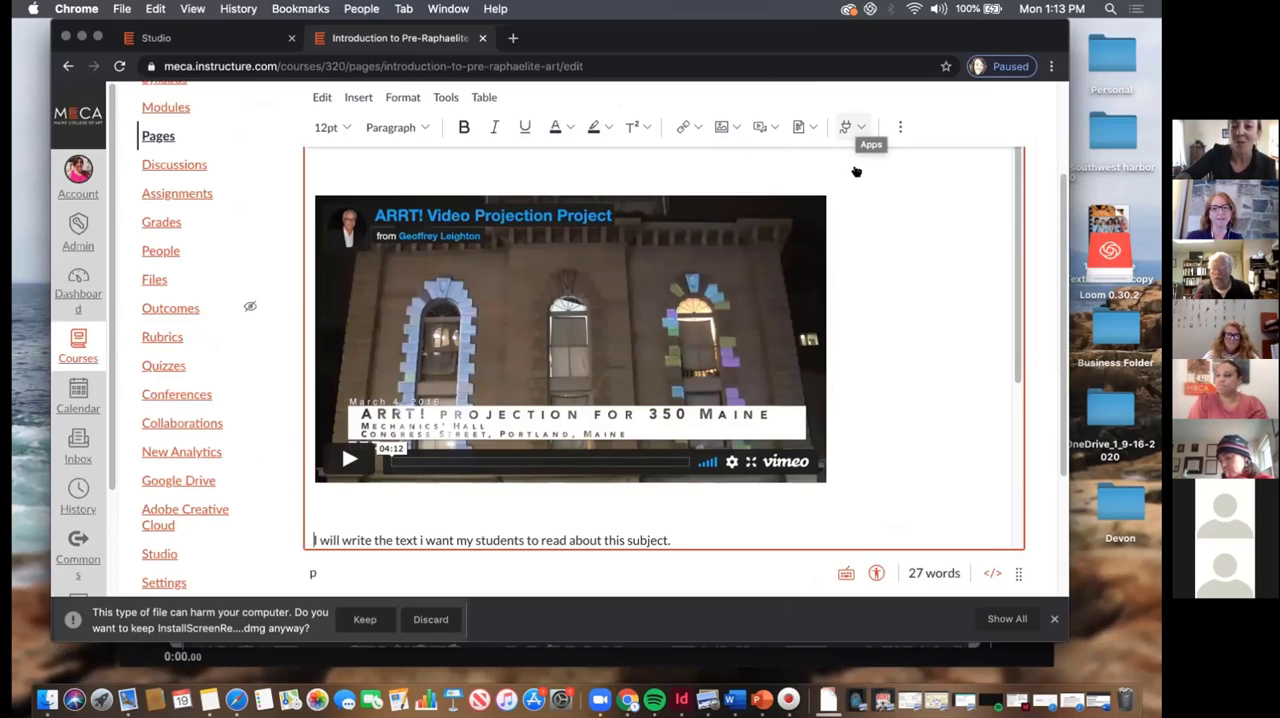
# Browse the full list of external apps available to the page editor
pyautogui.click(848, 127)
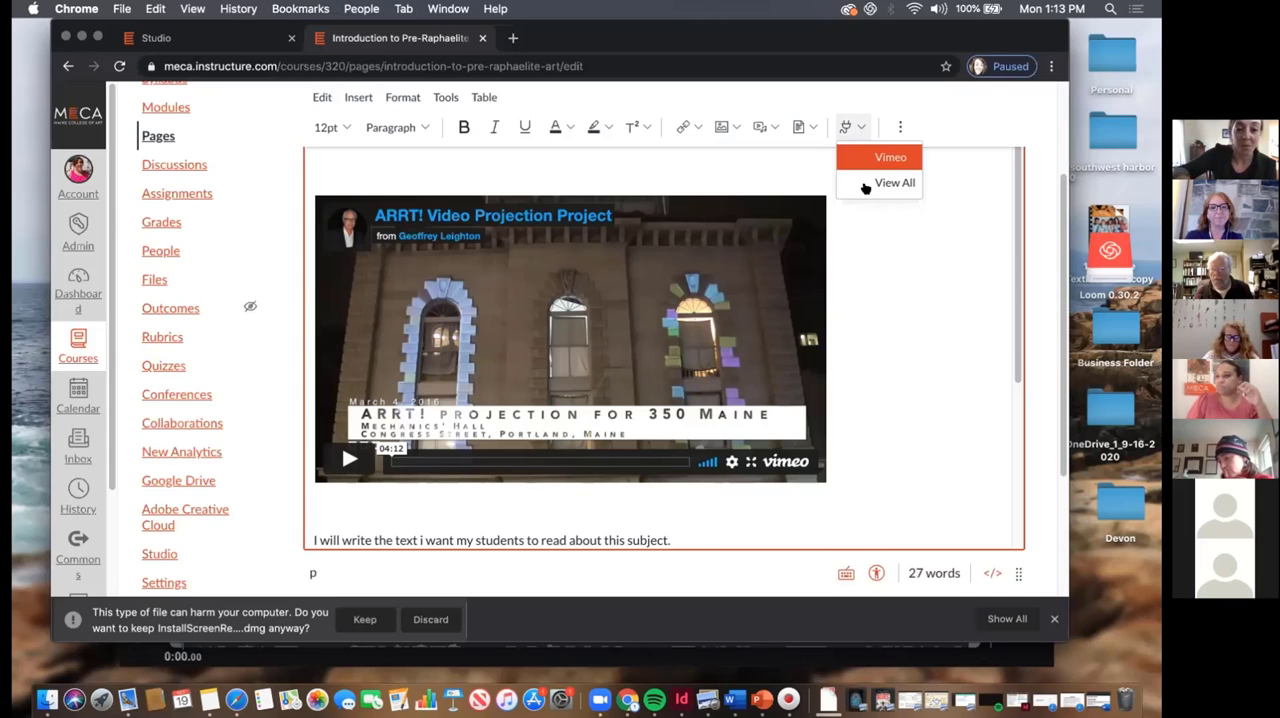
pyautogui.click(866, 184)
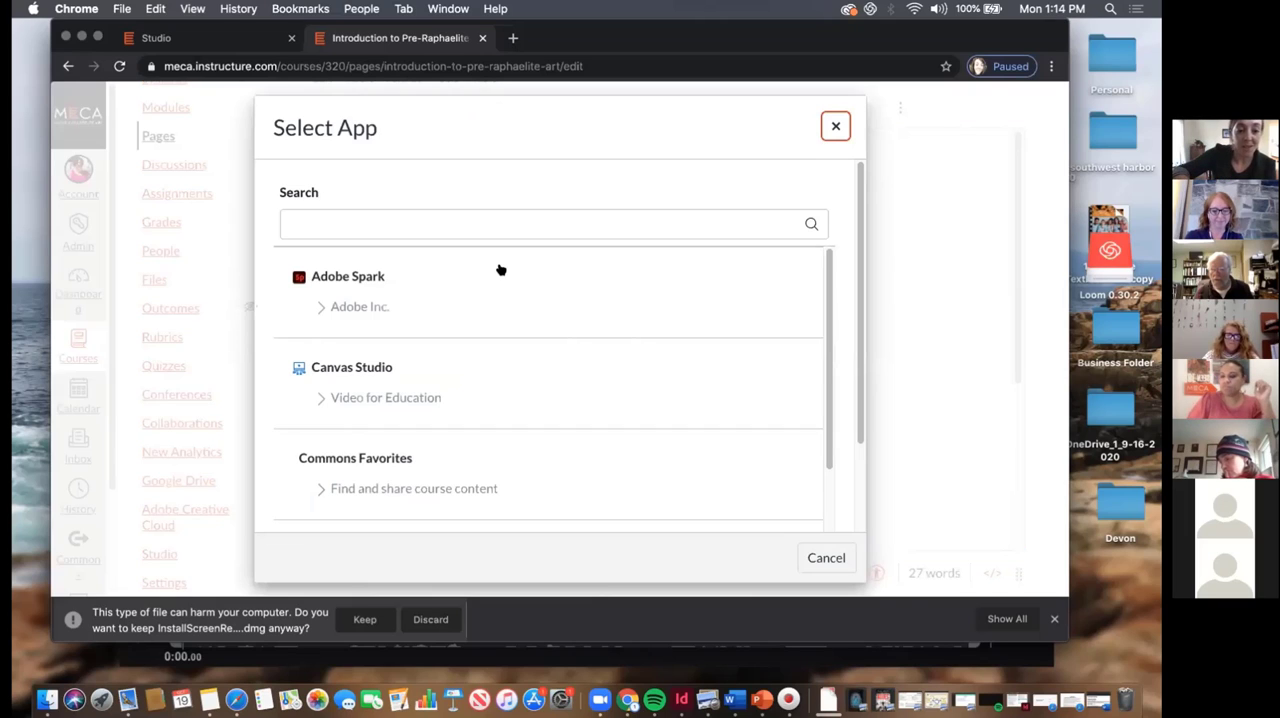
pyautogui.scroll(-5, 673, 472)
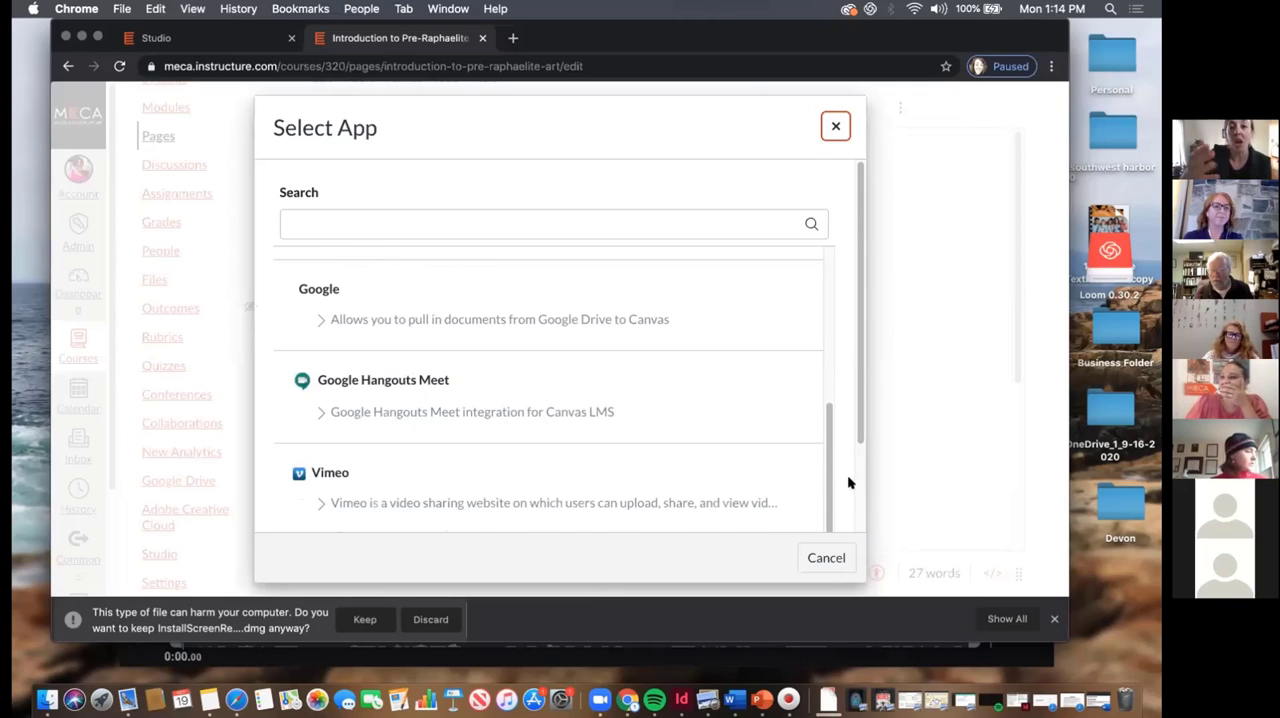
pyautogui.scroll(-3, 848, 483)
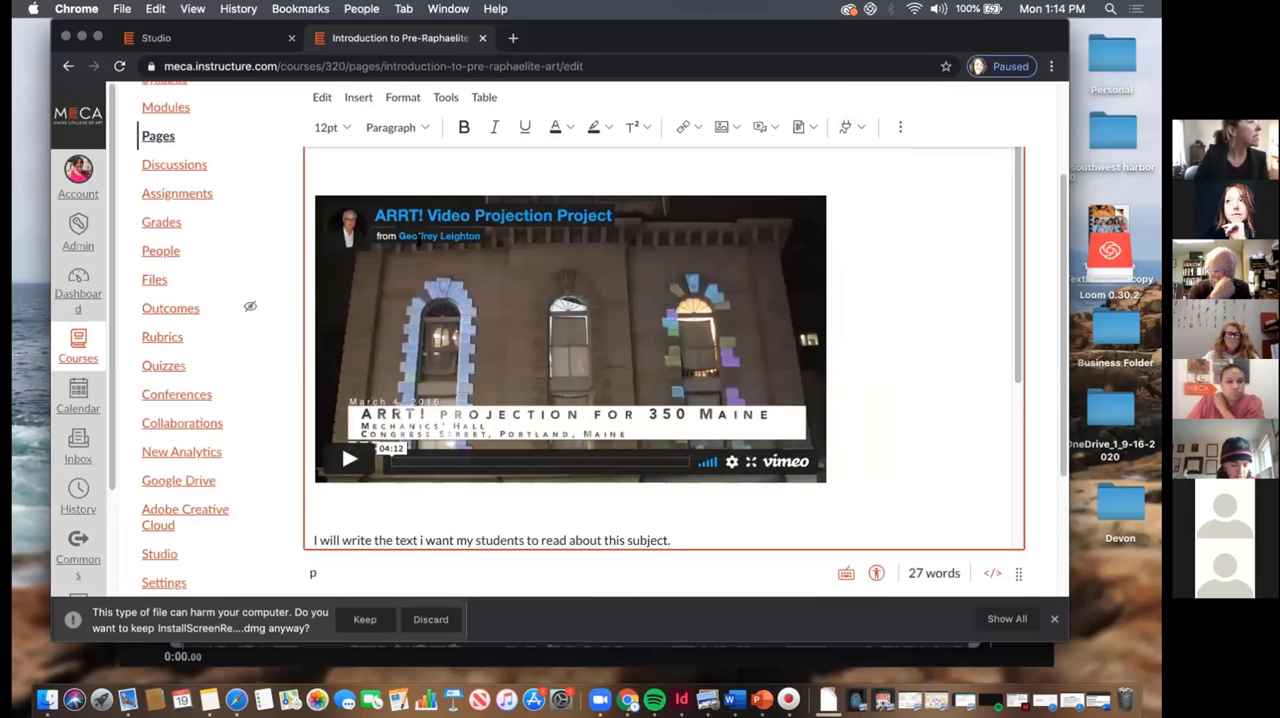
# Leave the page editor without saving and open the course's Studio library
pyautogui.scroll(3, 455, 187)
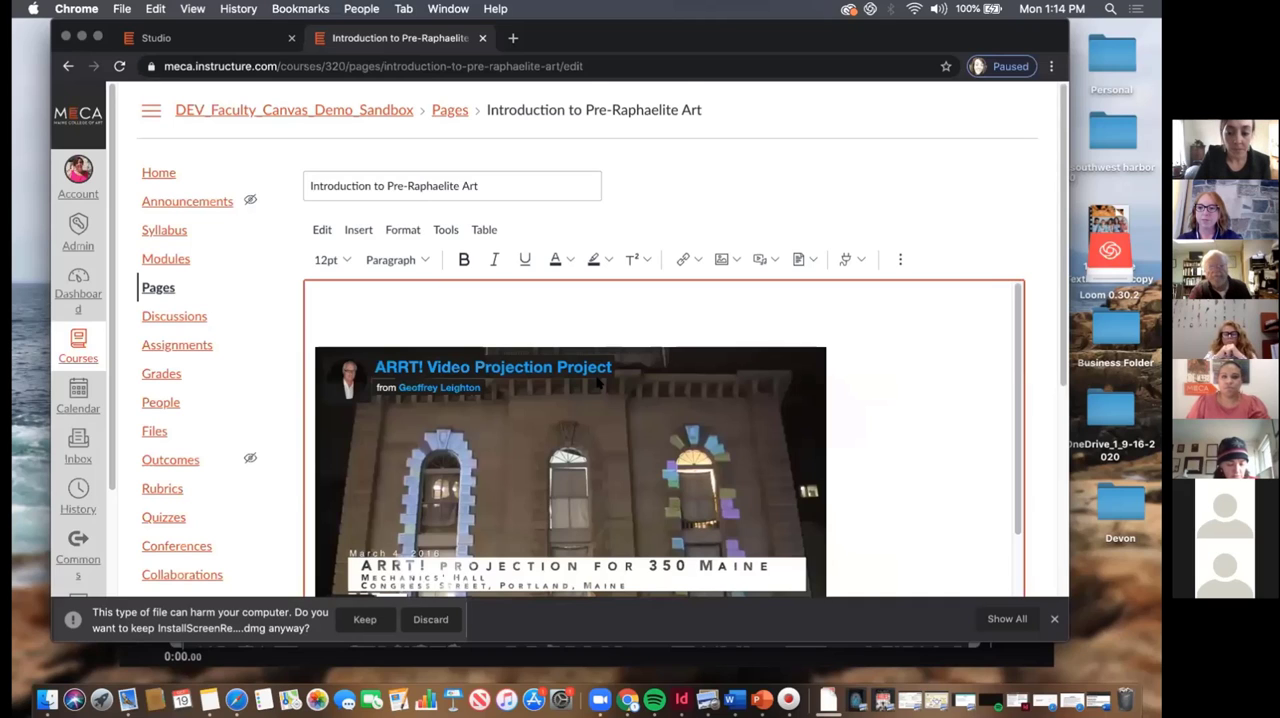
pyautogui.scroll(-6, 270, 360)
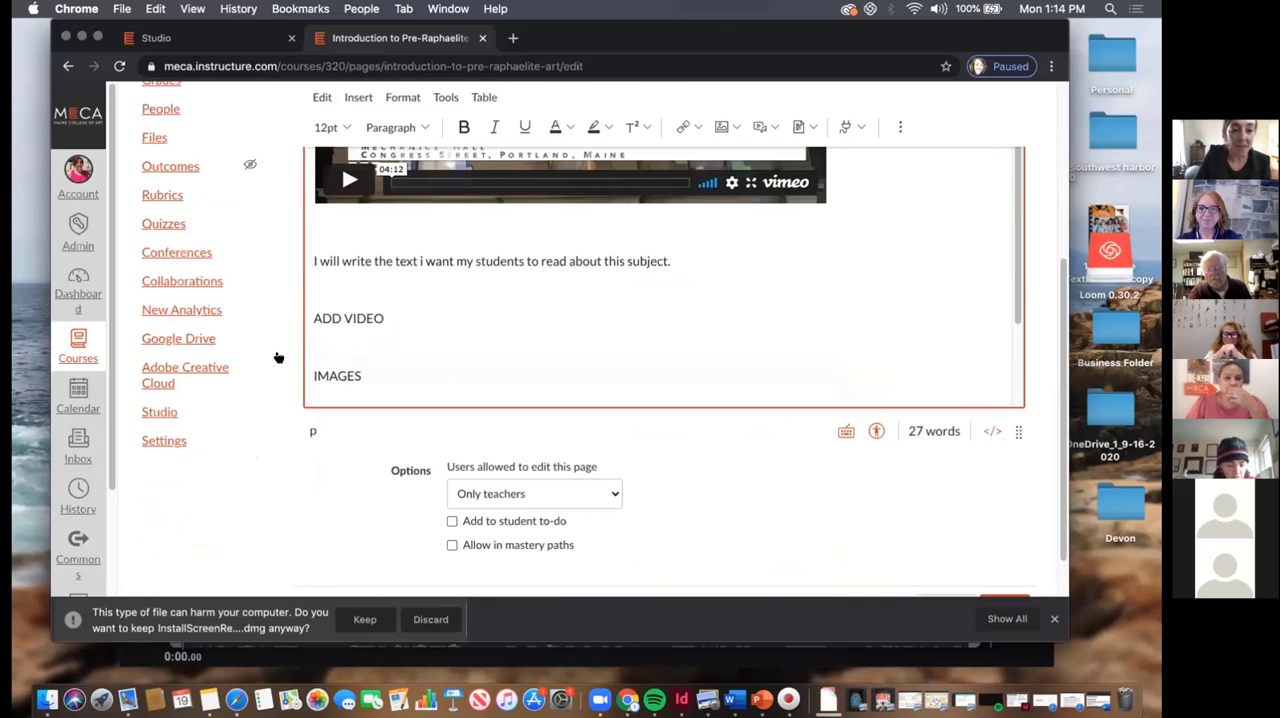
pyautogui.click(160, 412)
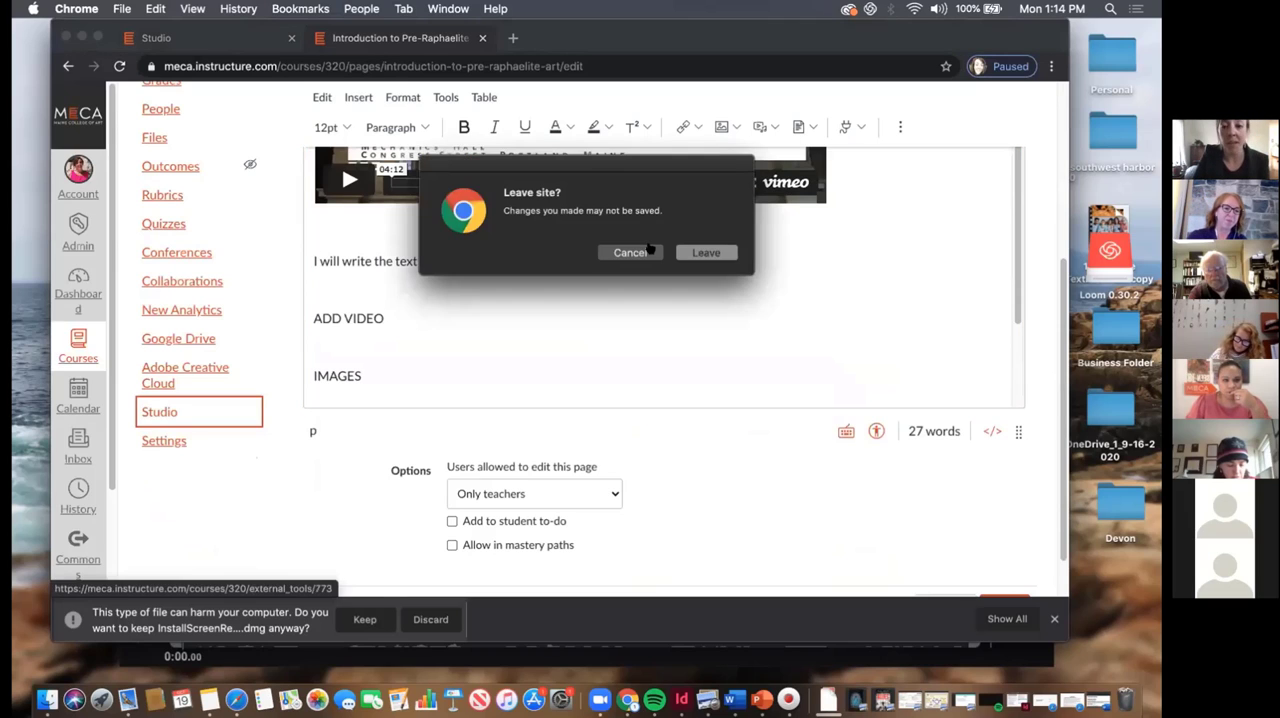
pyautogui.click(706, 252)
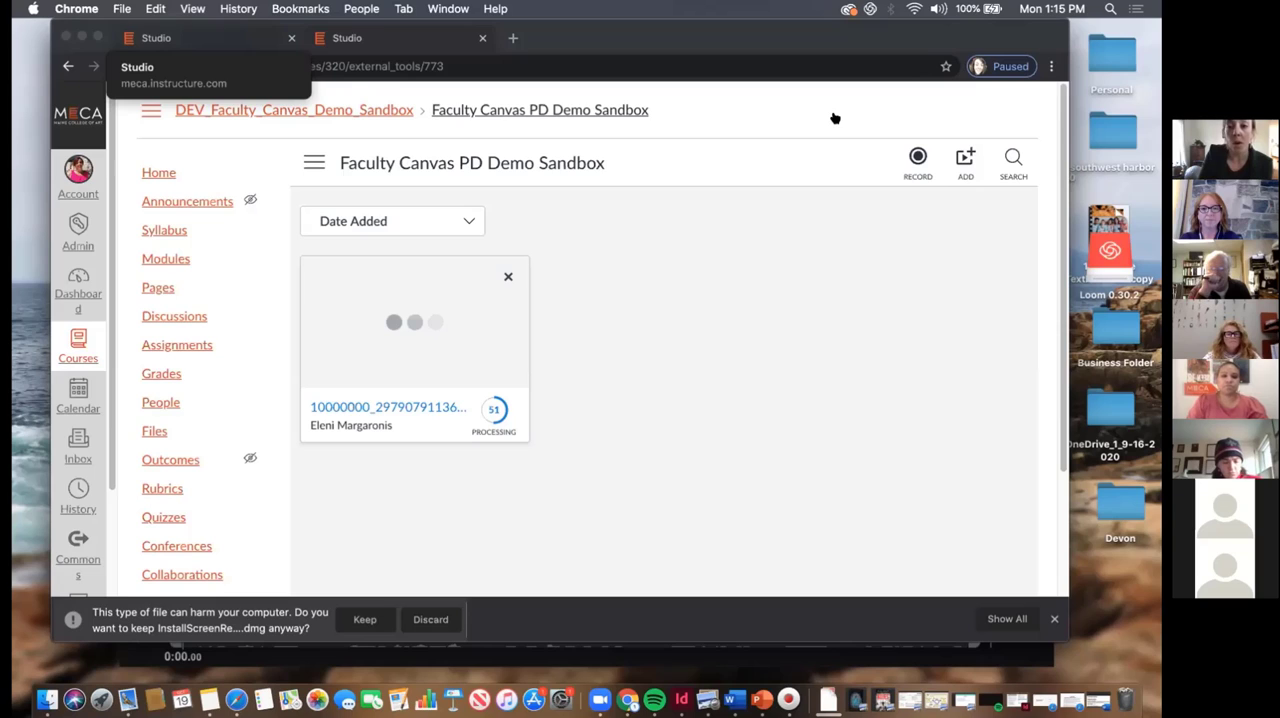
# Launch Screen Capture from Studio, and cancel and delete the recording in the Screen Recorder preview
pyautogui.click(907, 178)
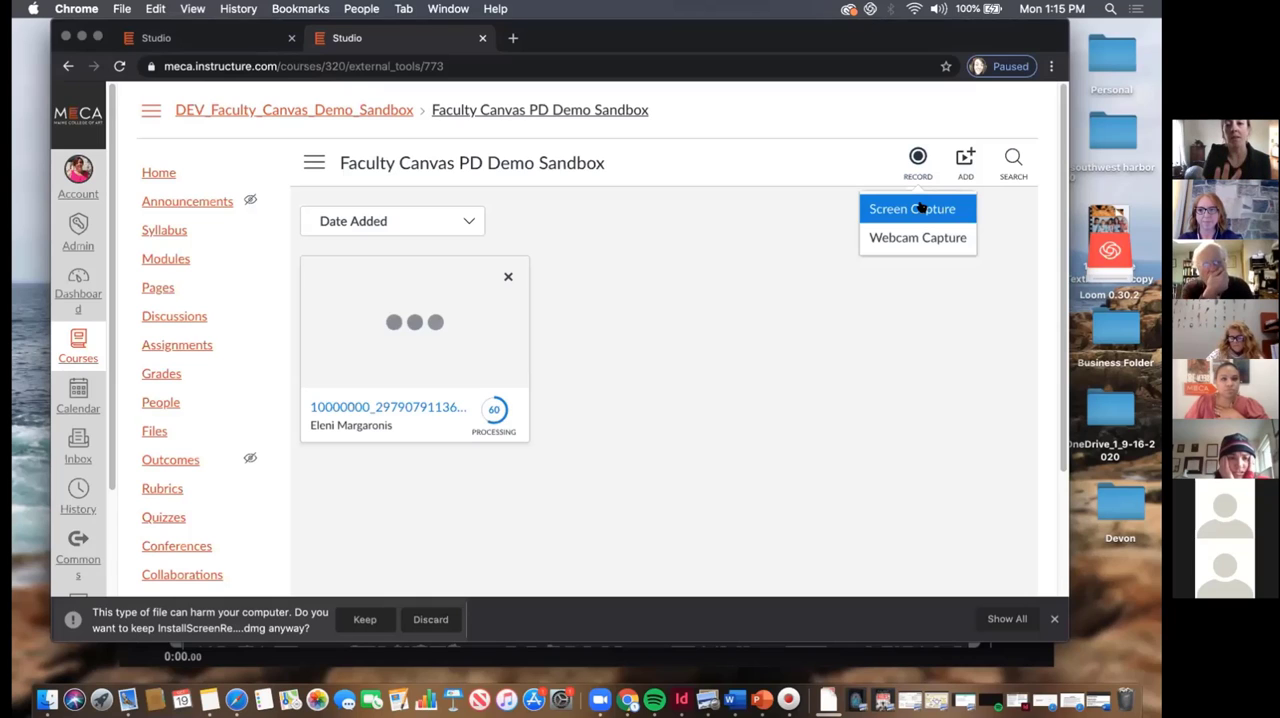
pyautogui.click(652, 173)
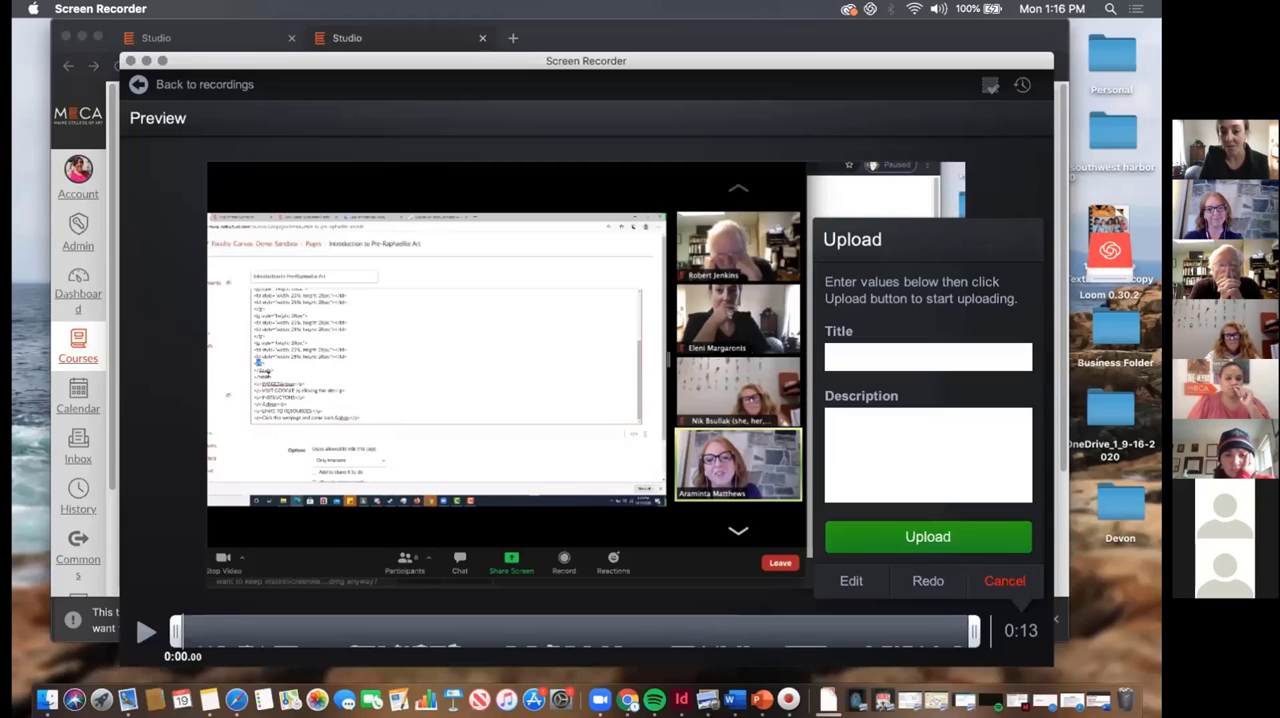
pyautogui.click(910, 537)
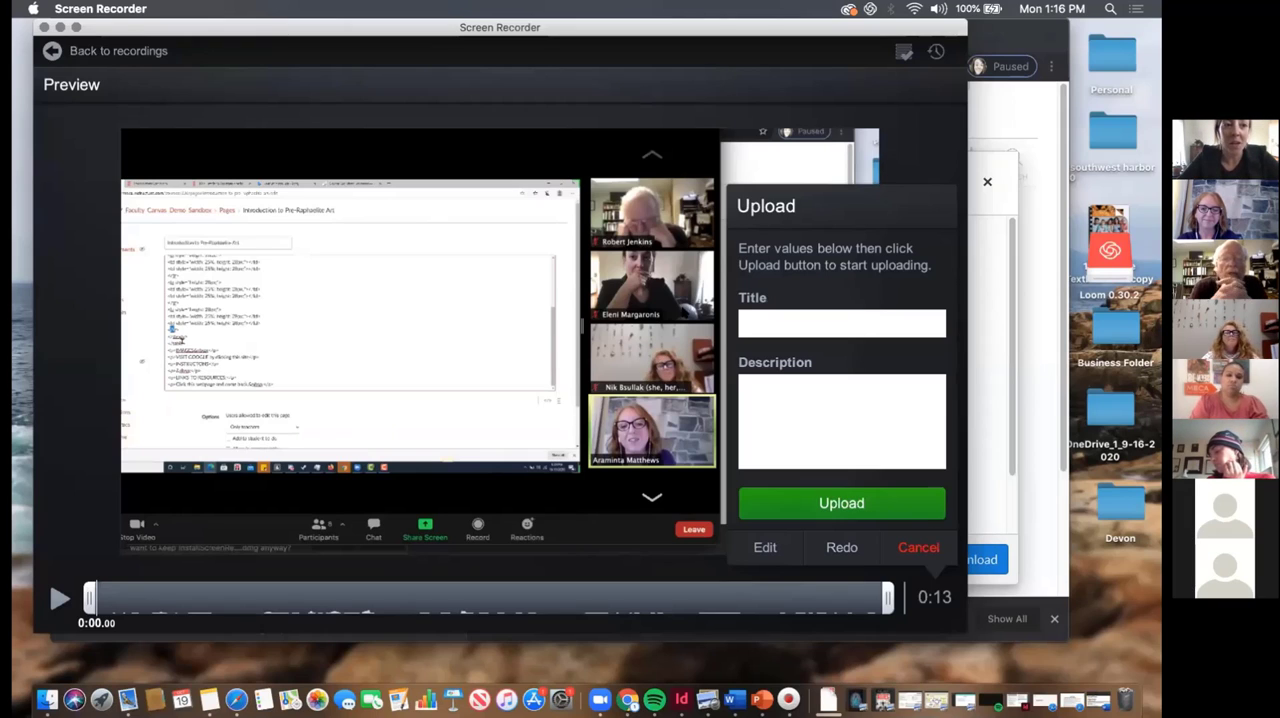
pyautogui.click(918, 547)
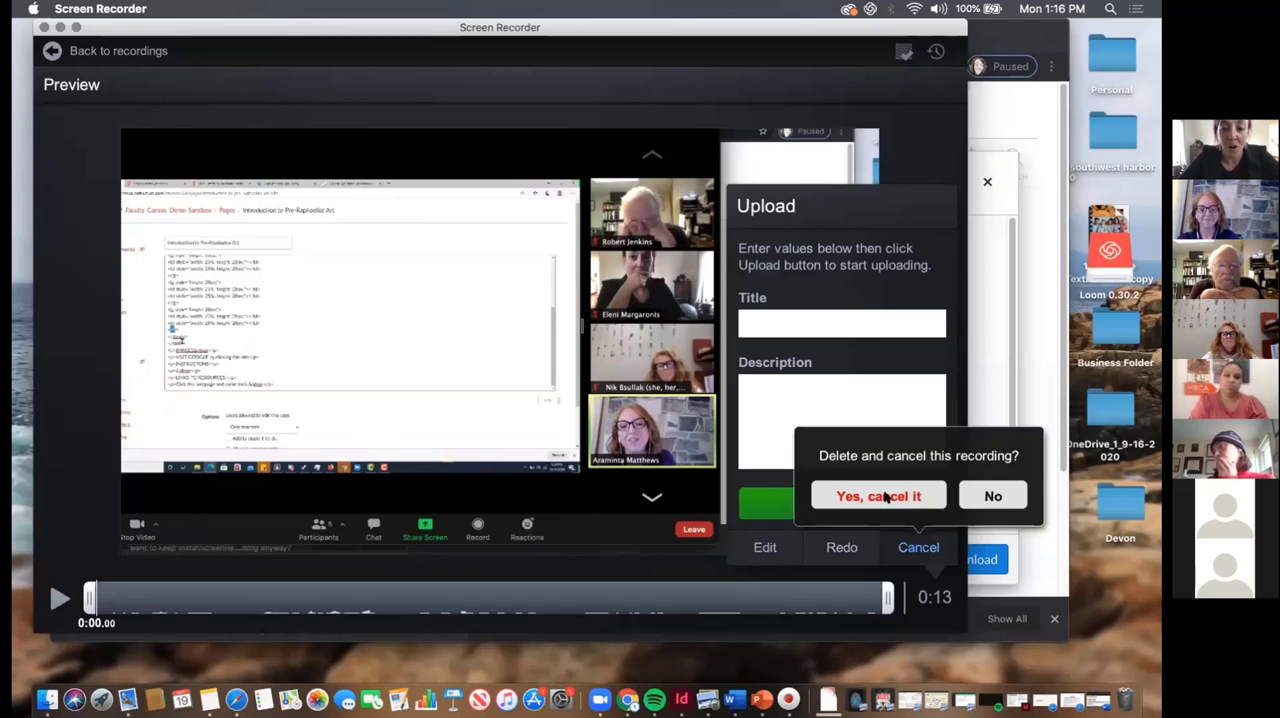
pyautogui.click(886, 497)
pyautogui.click(918, 547)
pyautogui.click(878, 495)
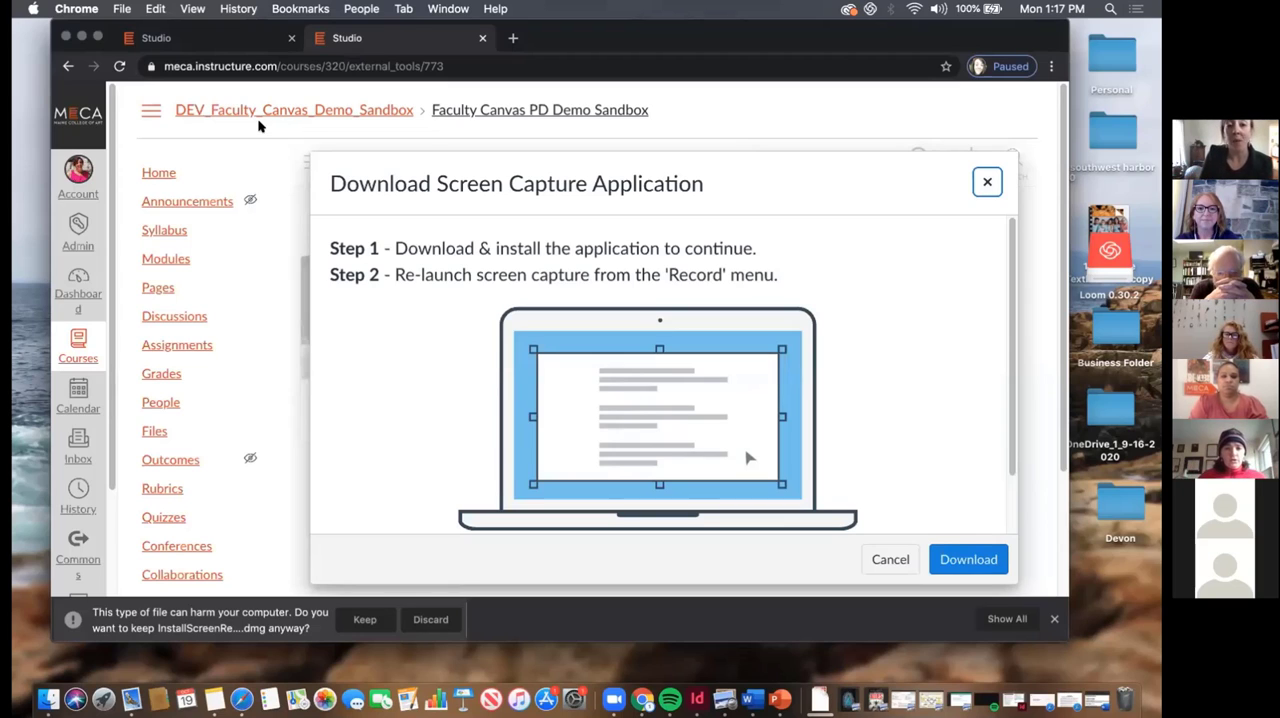
# Dismiss the screen capture download dialog and open the 46:37 video from the course's Studio collection
pyautogui.scroll(-3, 175, 490)
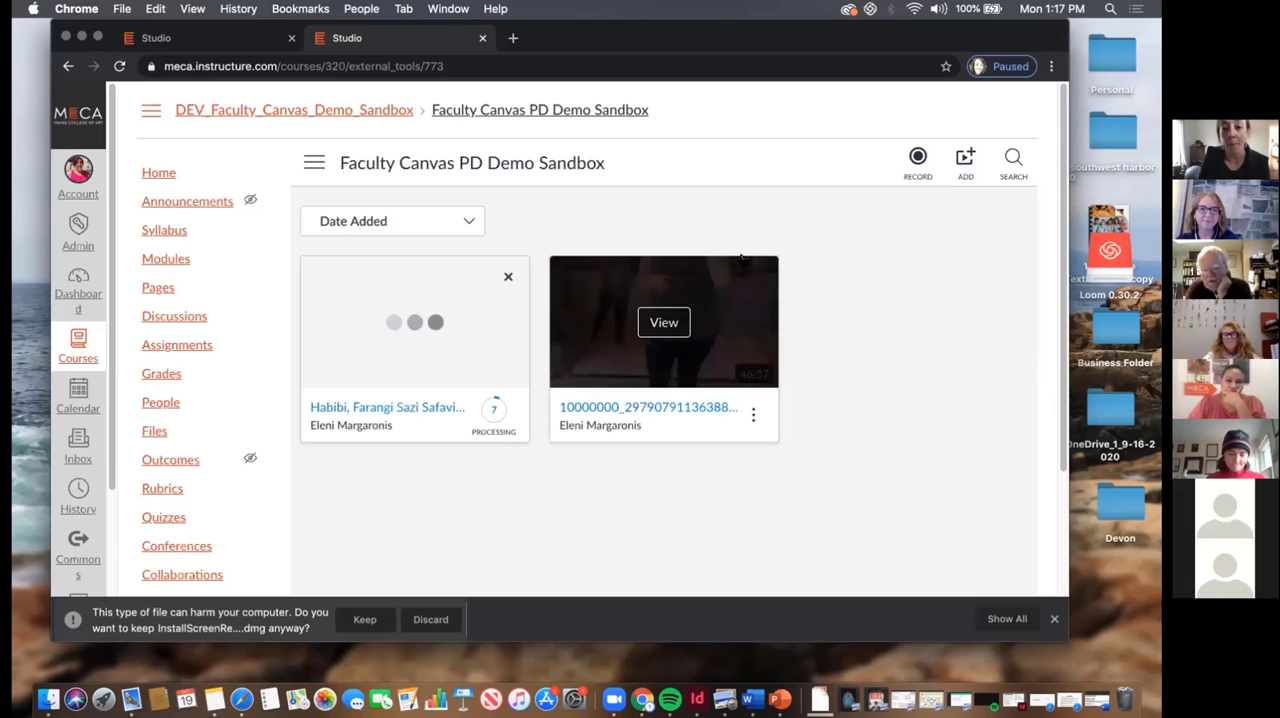
pyautogui.click(753, 413)
pyautogui.click(916, 345)
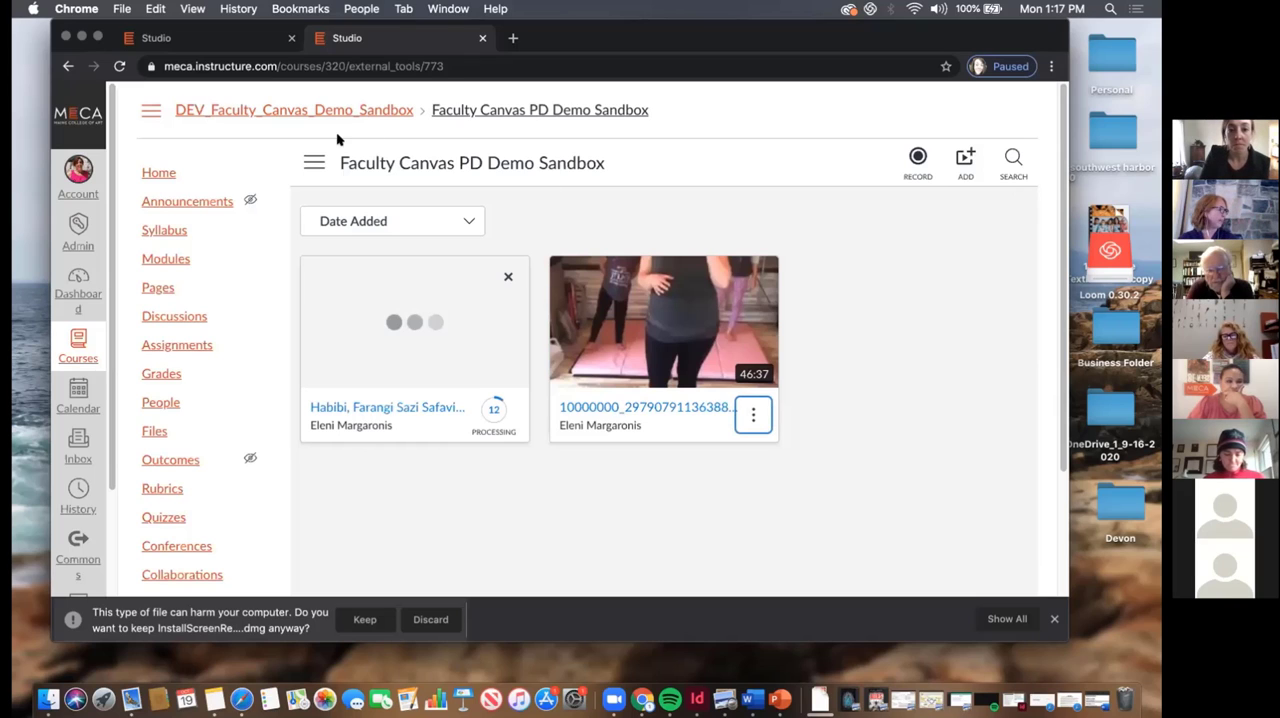
pyautogui.moveTo(664, 335)
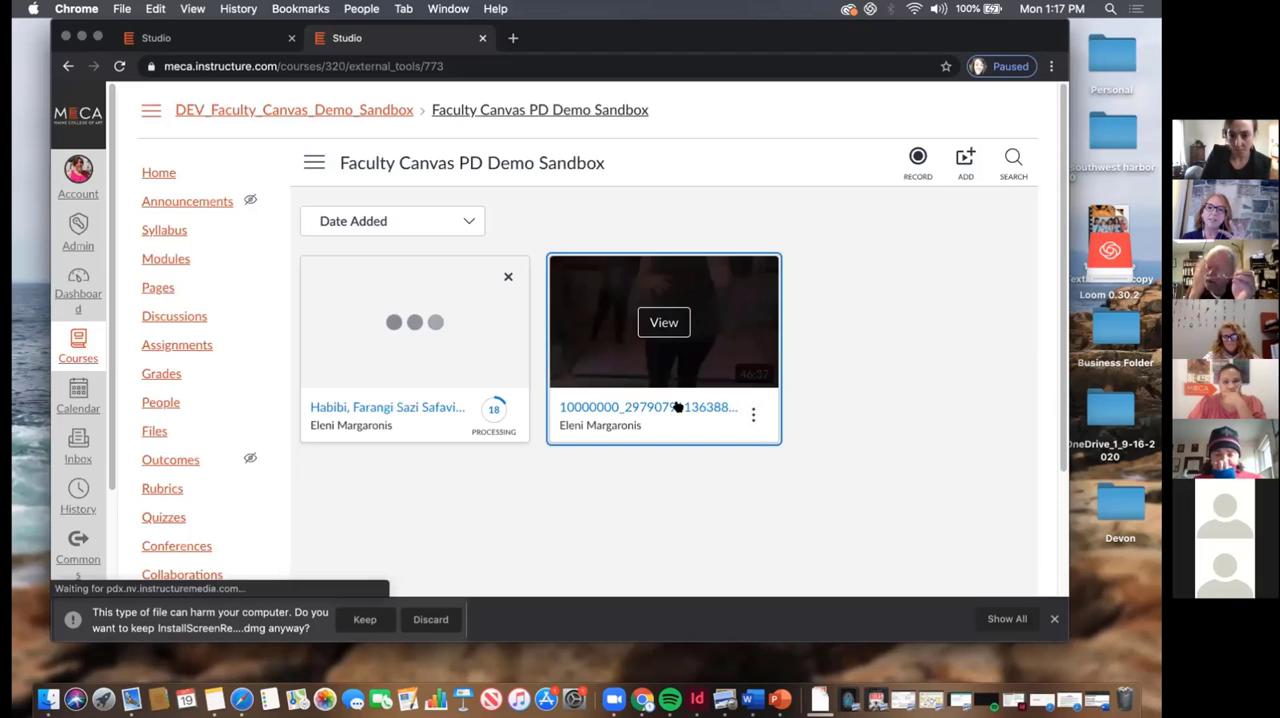
pyautogui.click(677, 407)
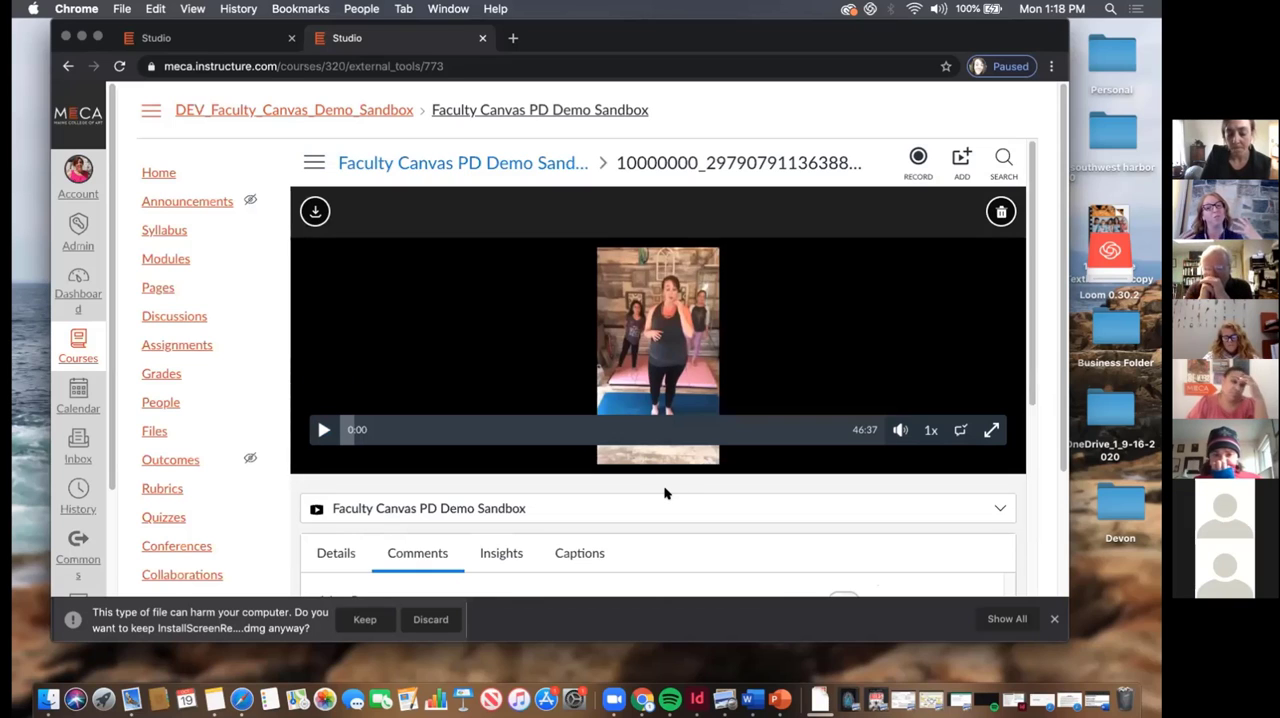
# Look over the video's comments section and the list of collections available for it
pyautogui.scroll(-2, 665, 493)
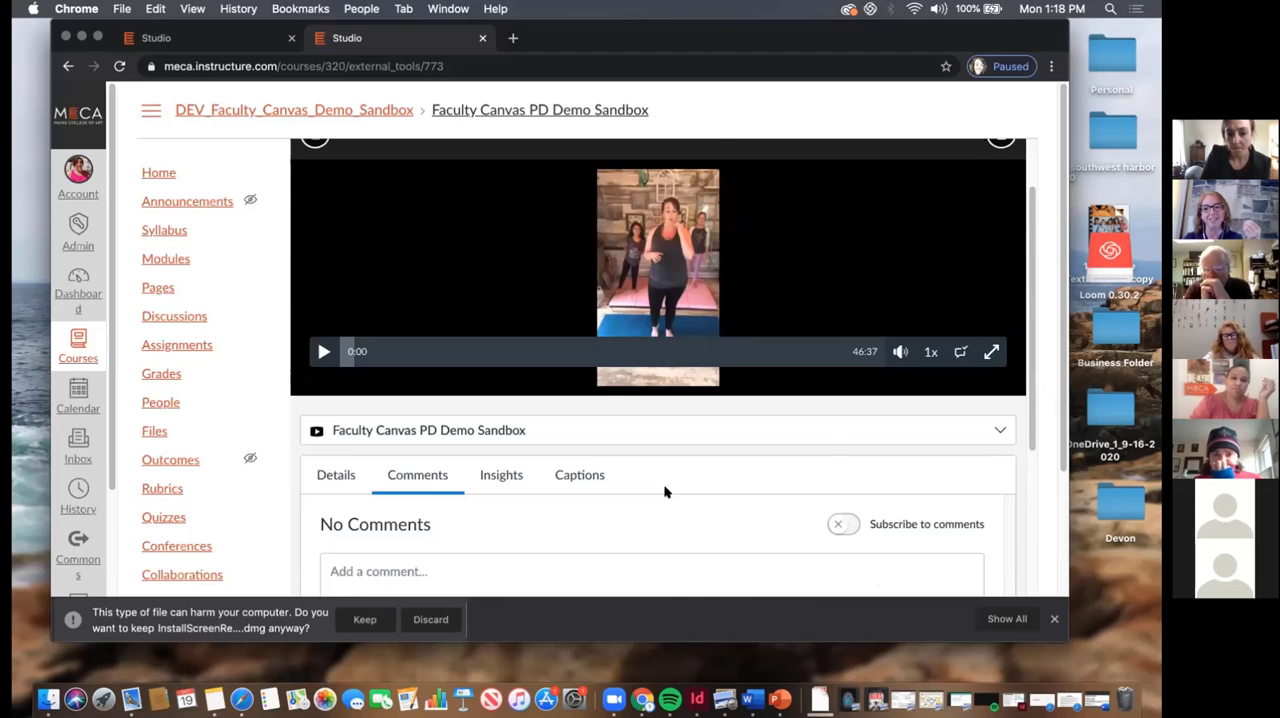
pyautogui.scroll(-3, 665, 493)
pyautogui.scroll(-3, 666, 491)
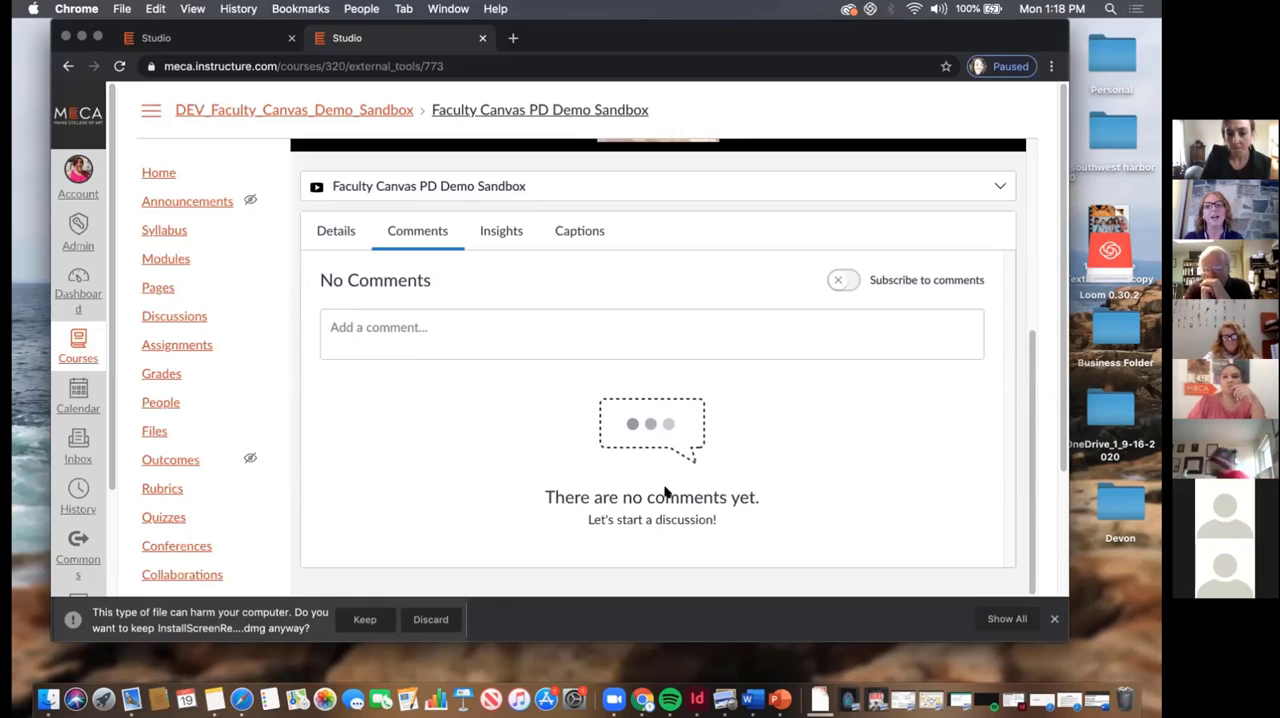
pyautogui.scroll(3, 666, 480)
pyautogui.scroll(2, 705, 422)
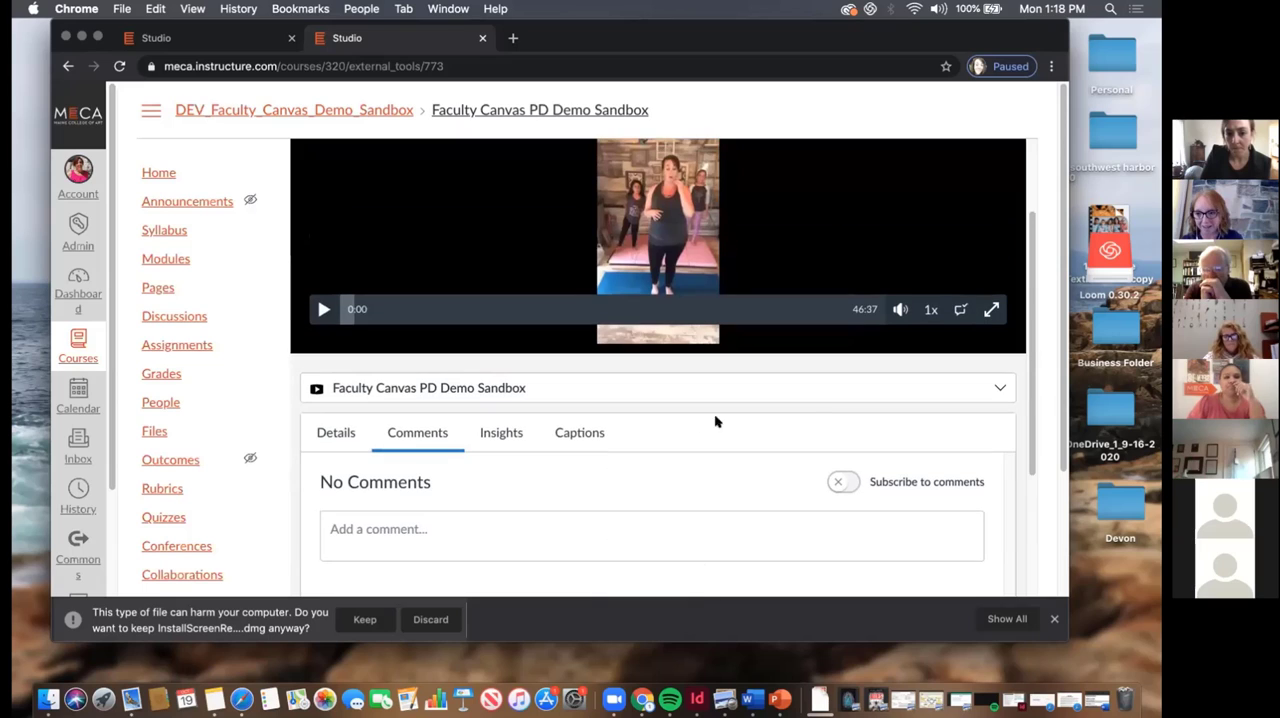
pyautogui.click(998, 389)
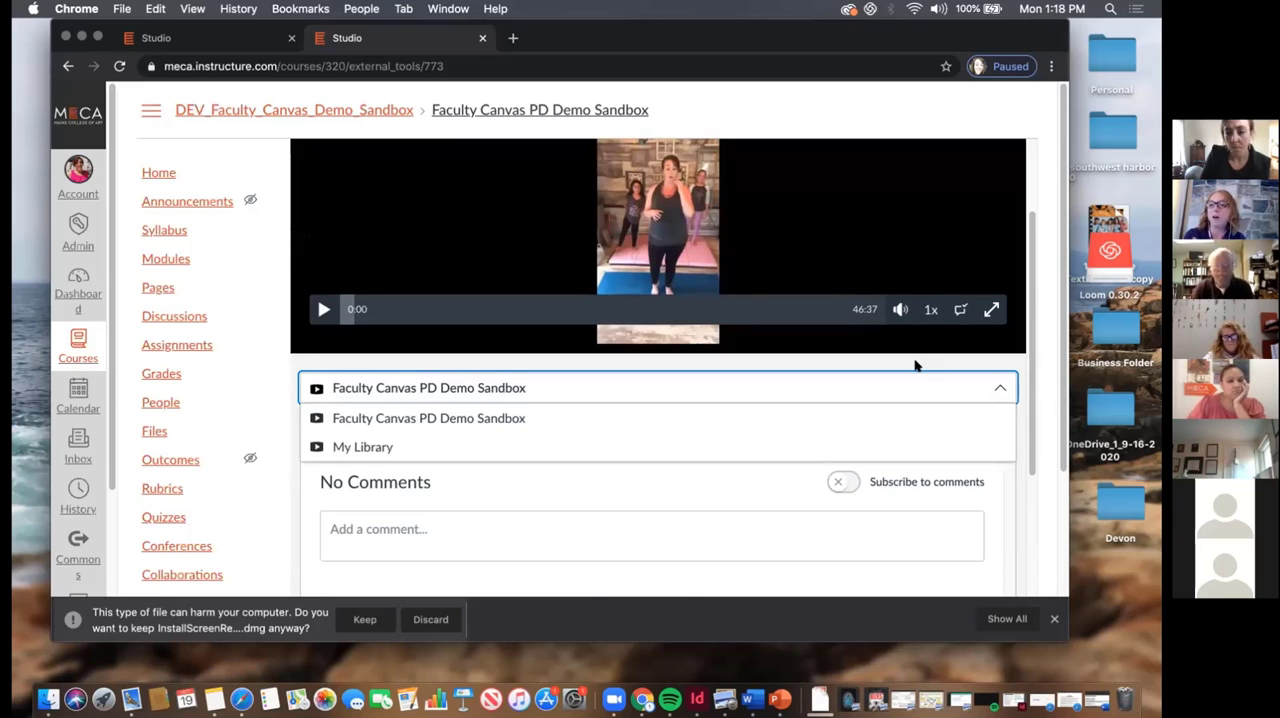
pyautogui.click(1037, 348)
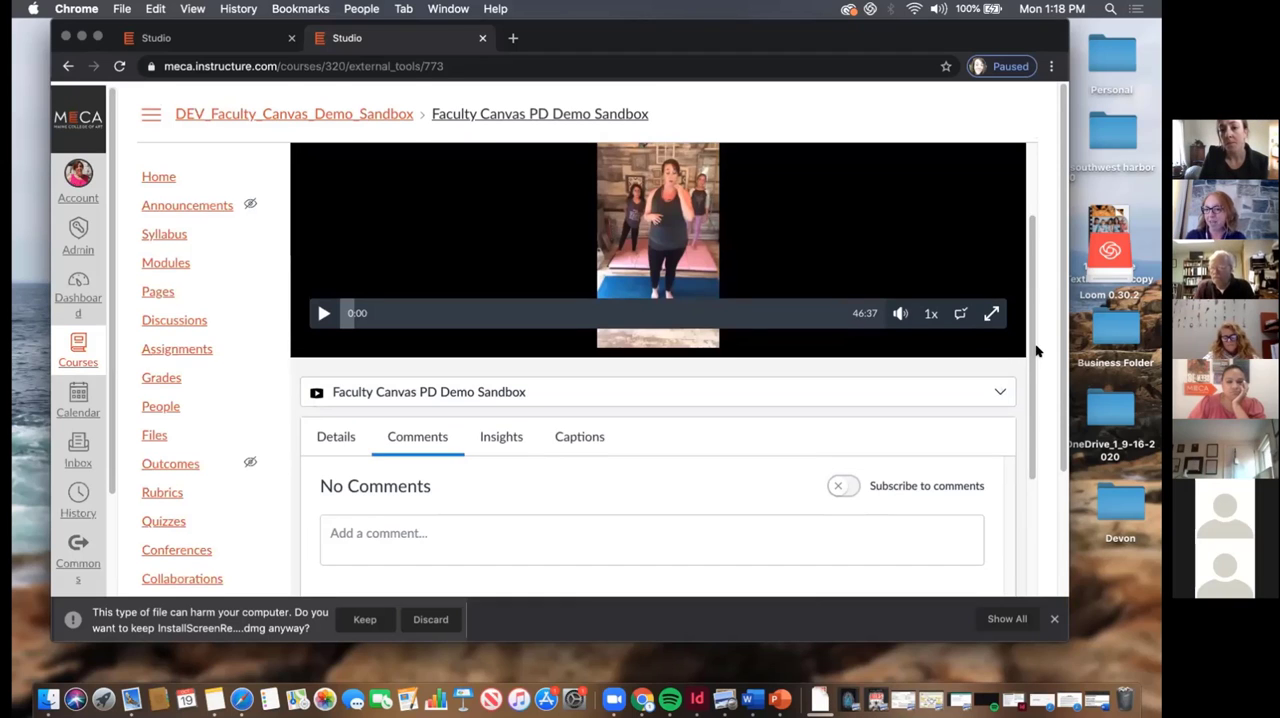
# Review the video's Insights, Captions and Details sections in Studio
pyautogui.scroll(2, 1037, 348)
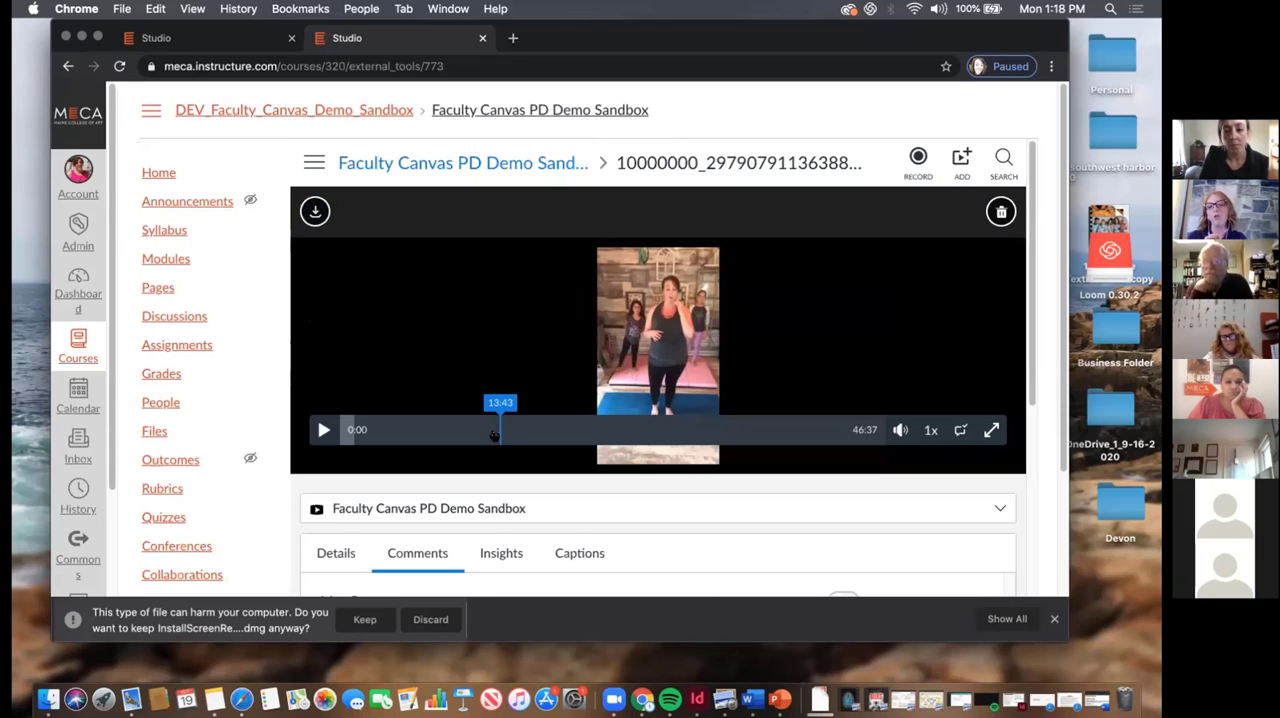
pyautogui.scroll(-1, 455, 468)
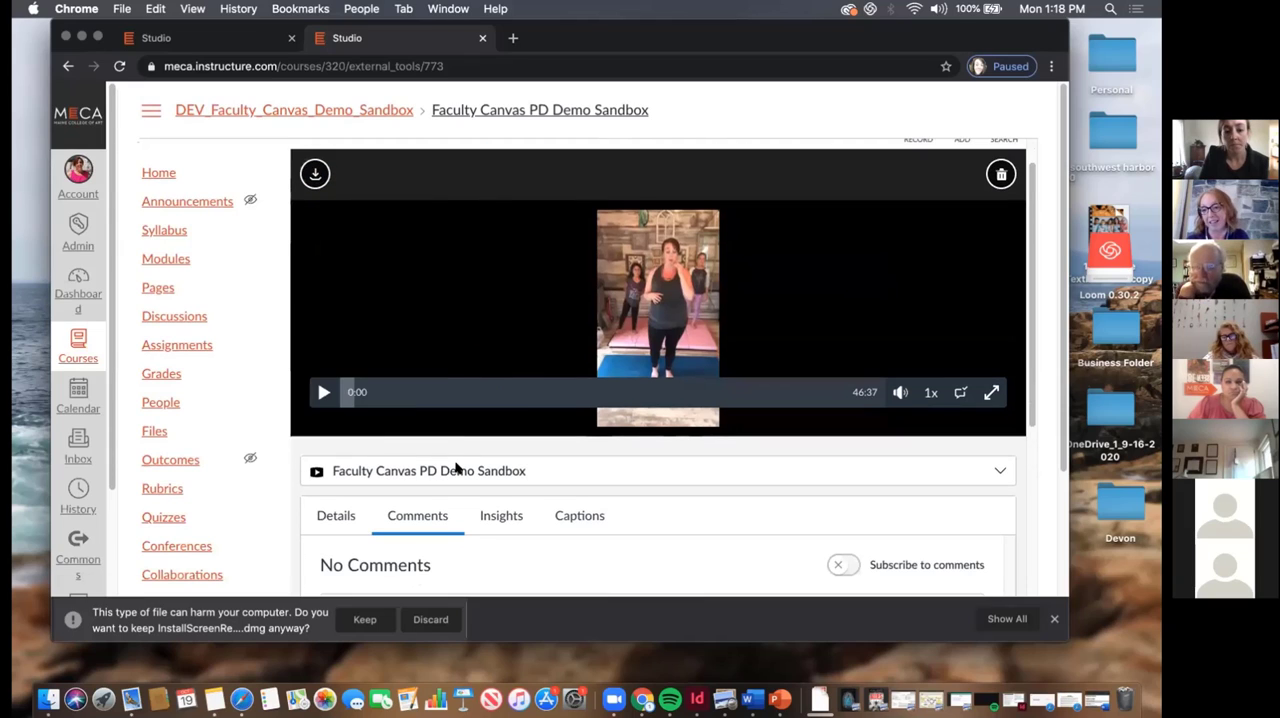
pyautogui.click(503, 517)
pyautogui.scroll(-3, 545, 519)
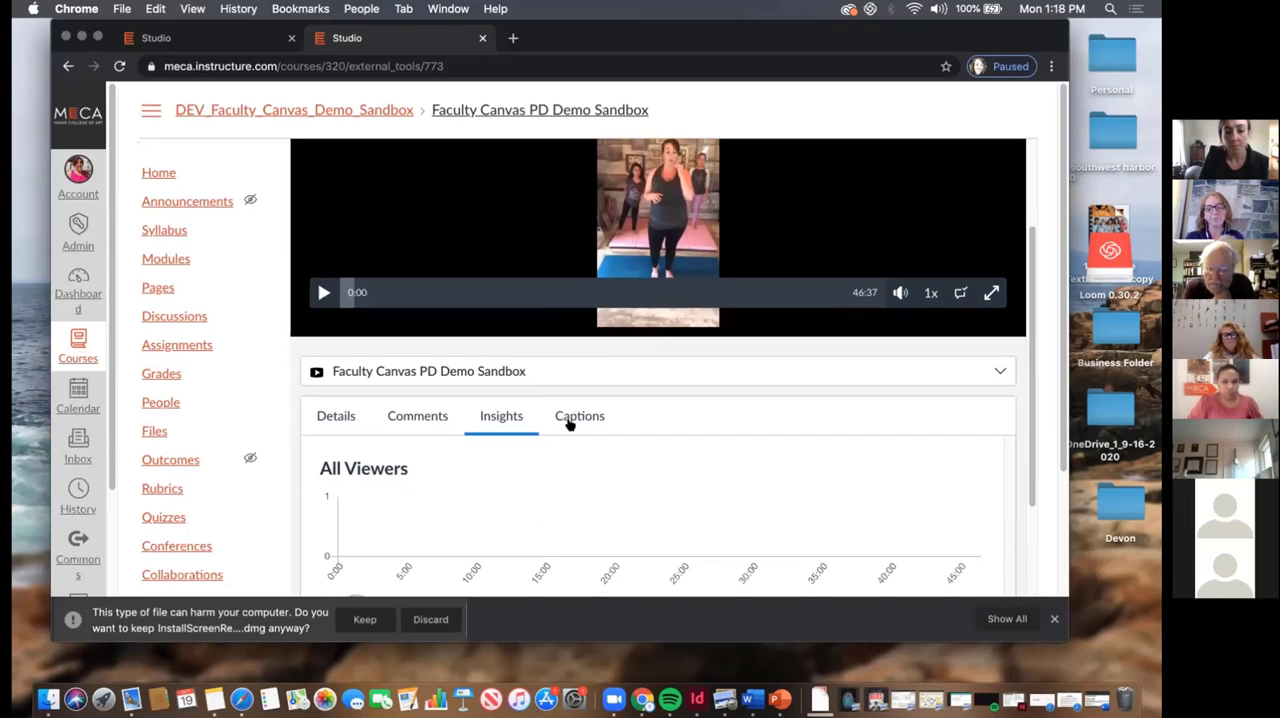
pyautogui.click(568, 424)
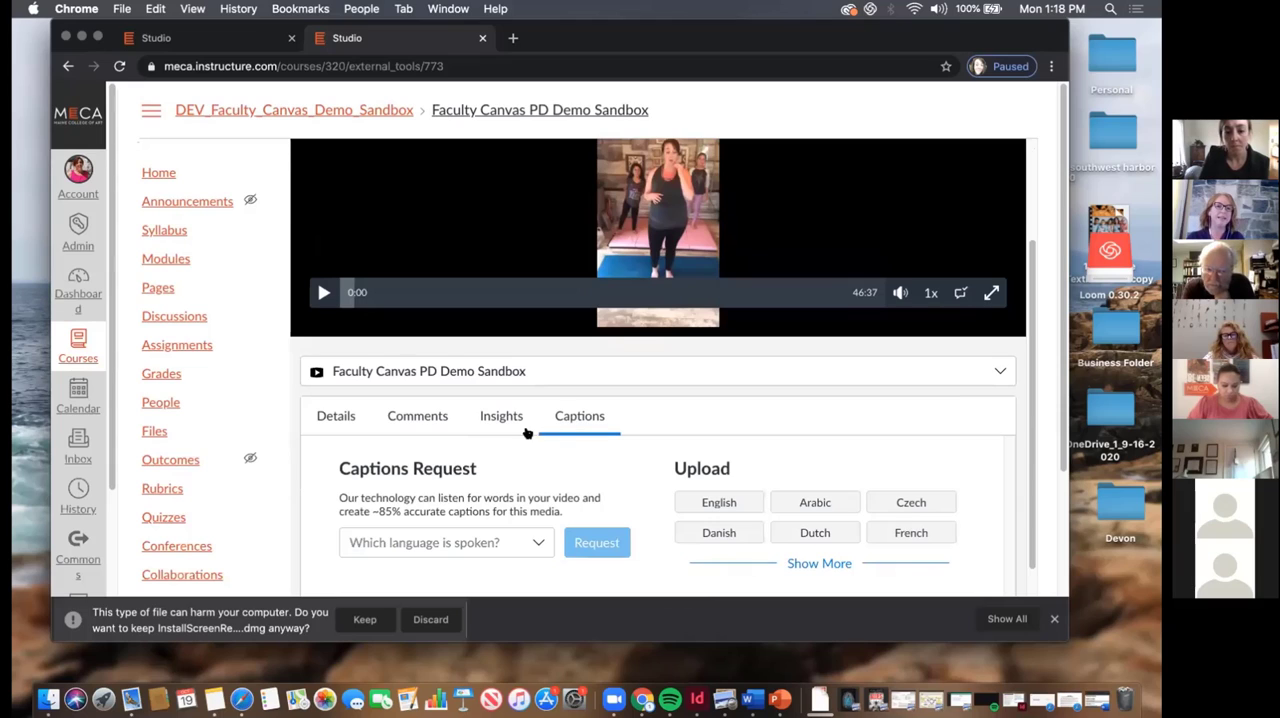
pyautogui.scroll(-1, 506, 442)
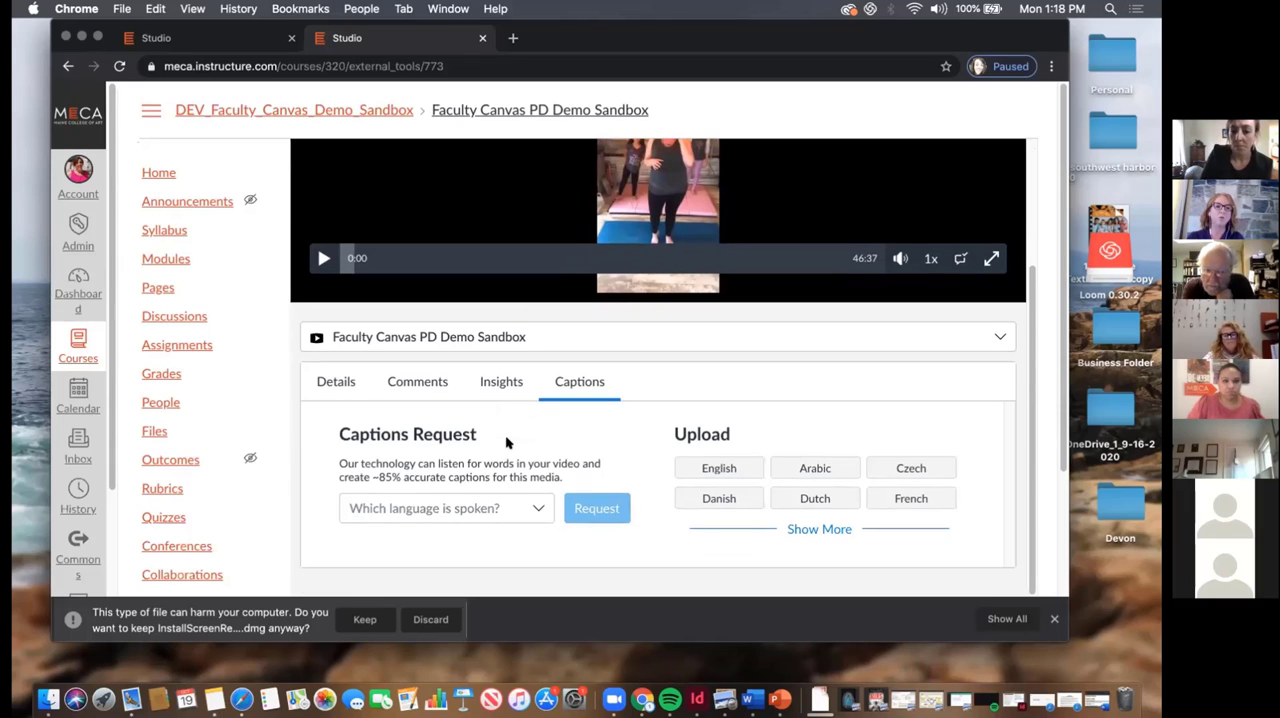
pyautogui.click(341, 378)
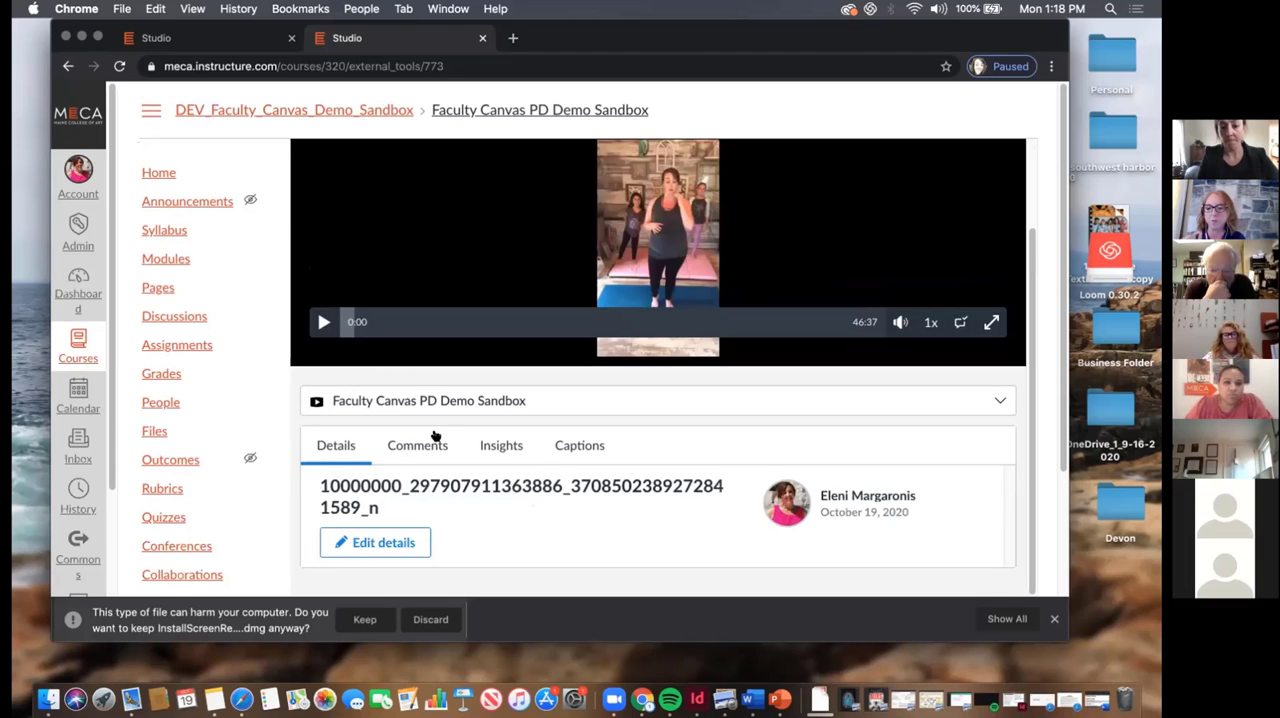
pyautogui.scroll(-3, 435, 435)
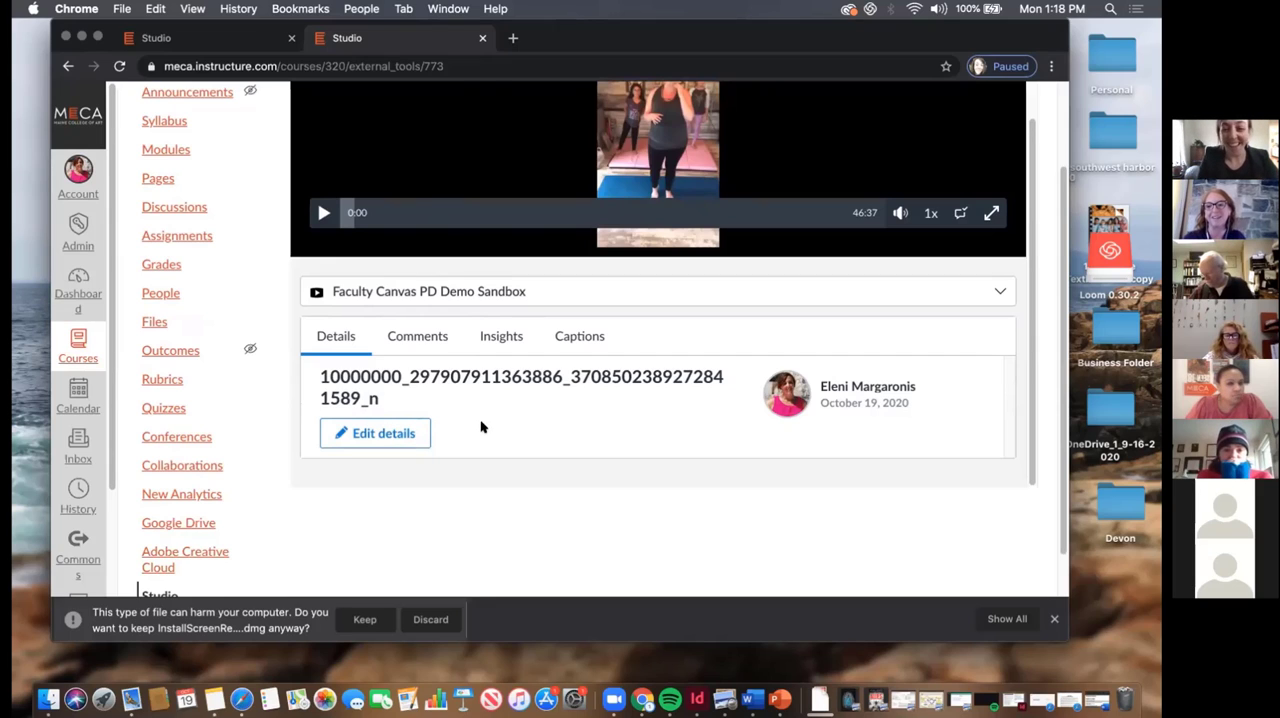
pyautogui.scroll(2, 480, 425)
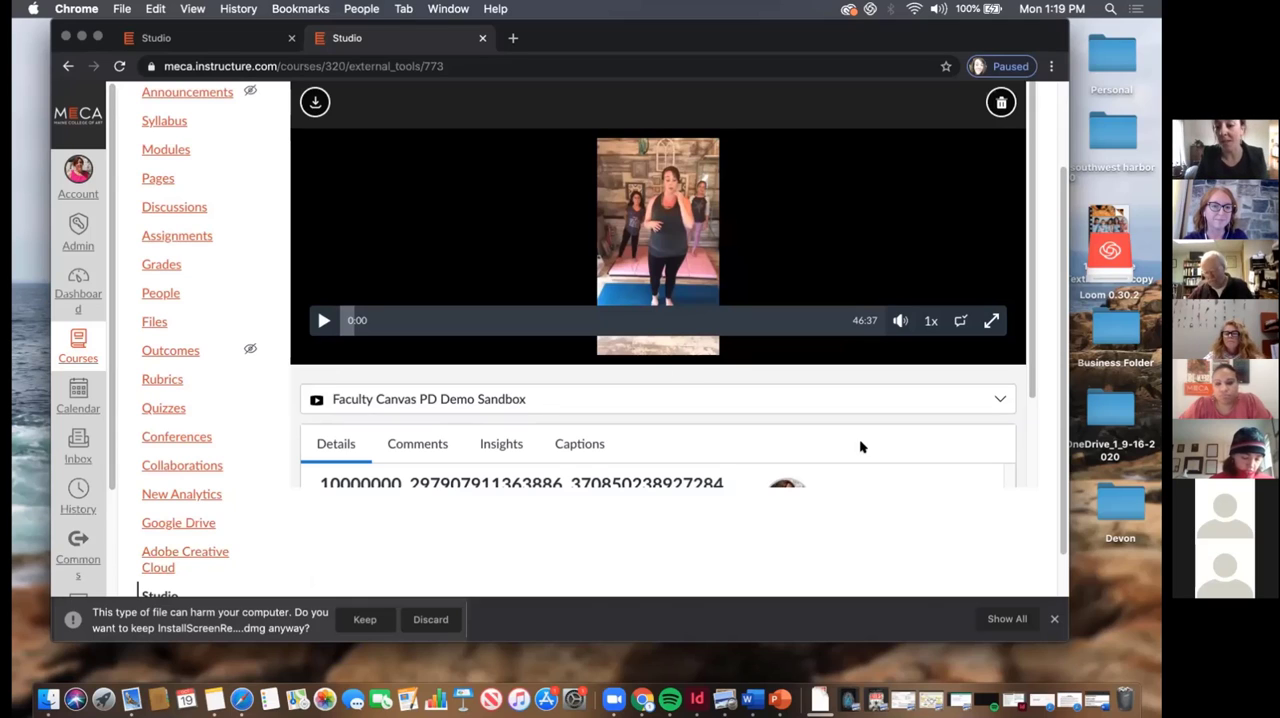
pyautogui.scroll(-3, 631, 451)
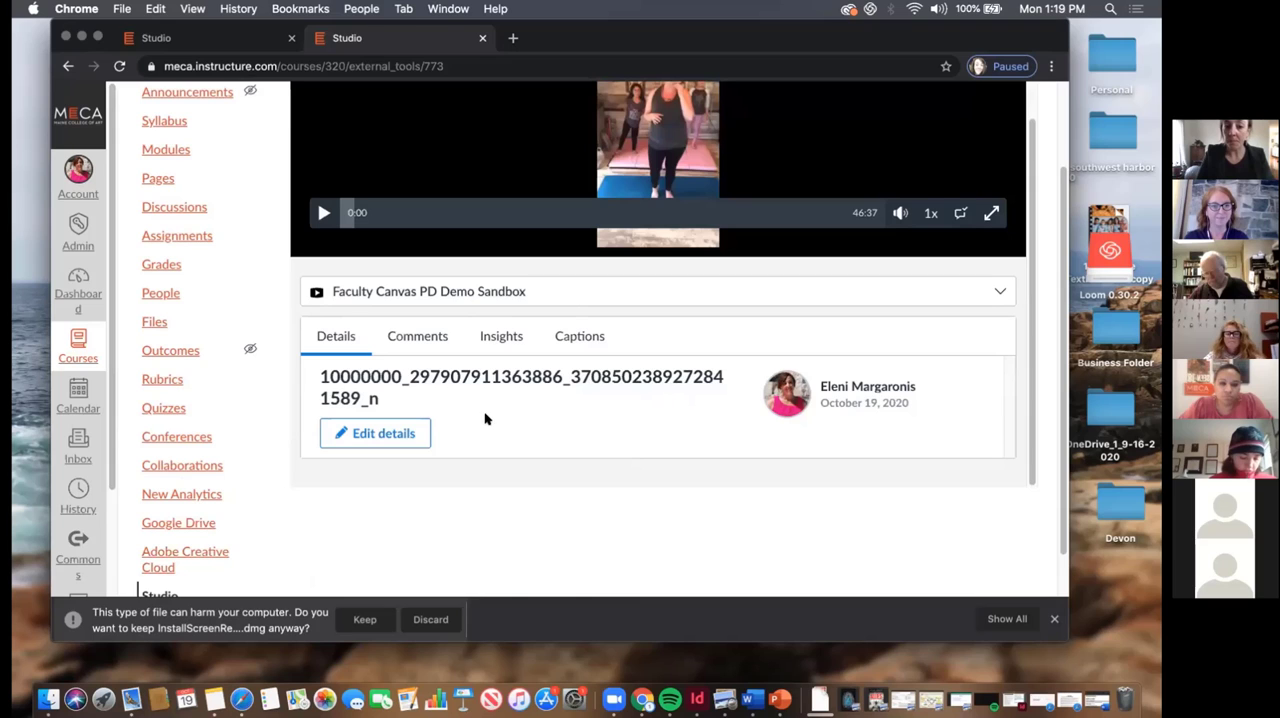
pyautogui.scroll(1, 485, 419)
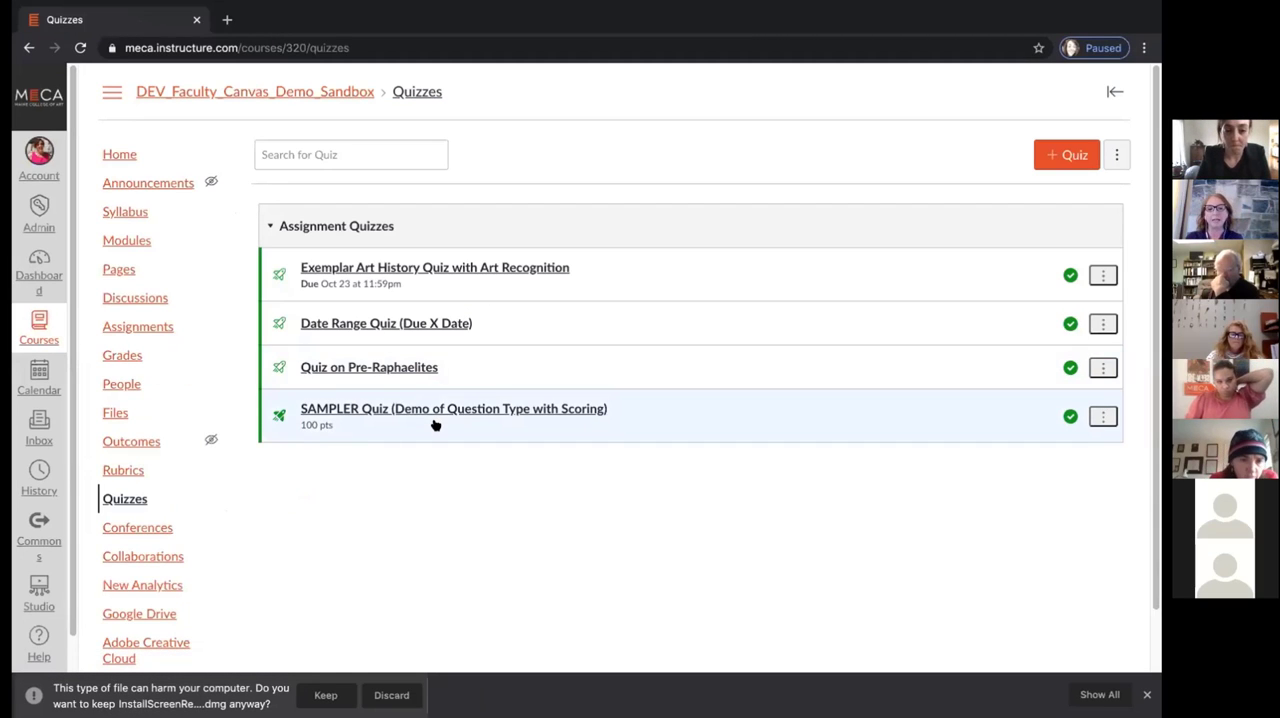
# In the course's quizzes, discard the pending .dmg download and open SAMPLER Quiz (Demo of Question Type with Scoring)
pyautogui.click(128, 498)
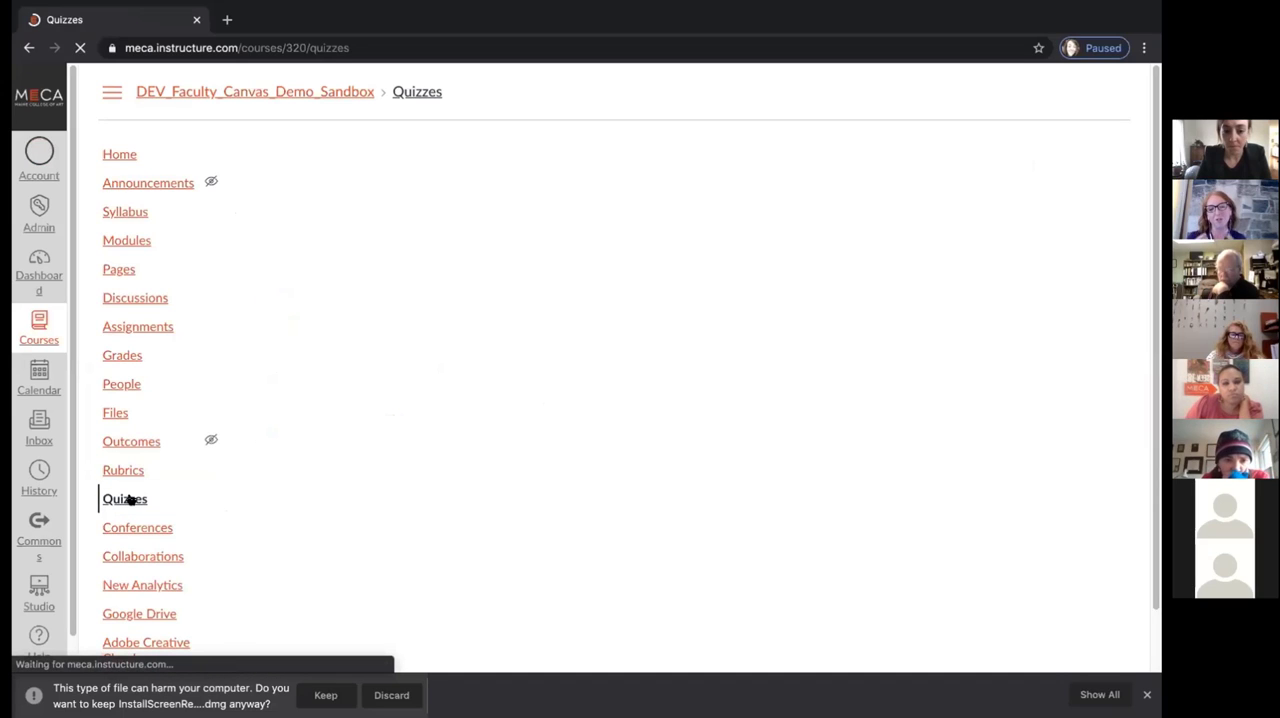
pyautogui.click(392, 695)
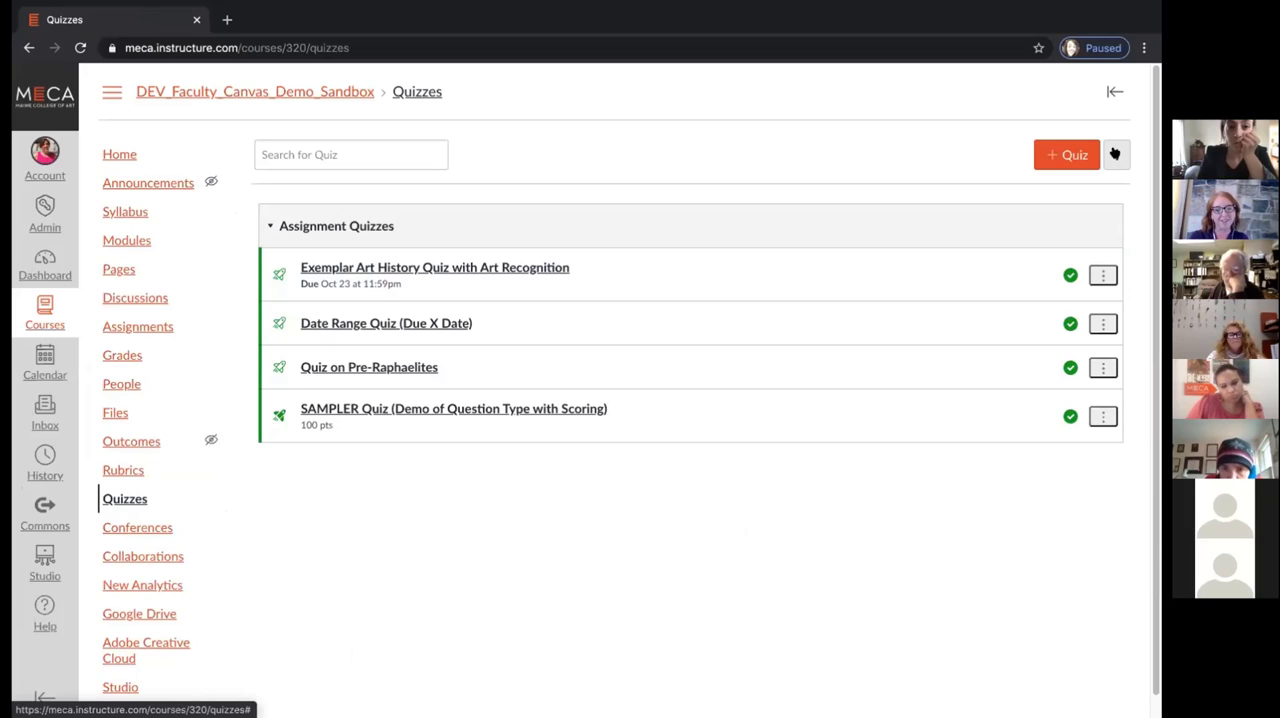
pyautogui.click(493, 411)
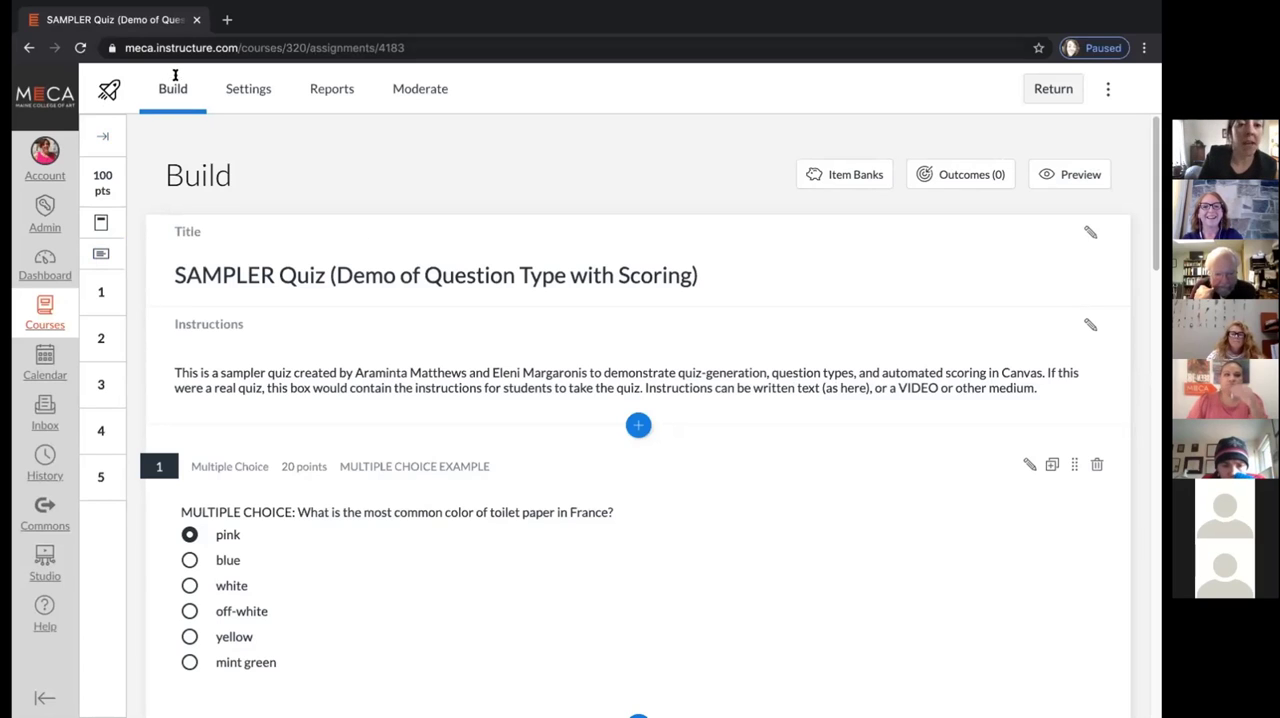
# Leave the quiz builder, enter Student View from the course home page and dismiss the welcome tour
pyautogui.click(29, 48)
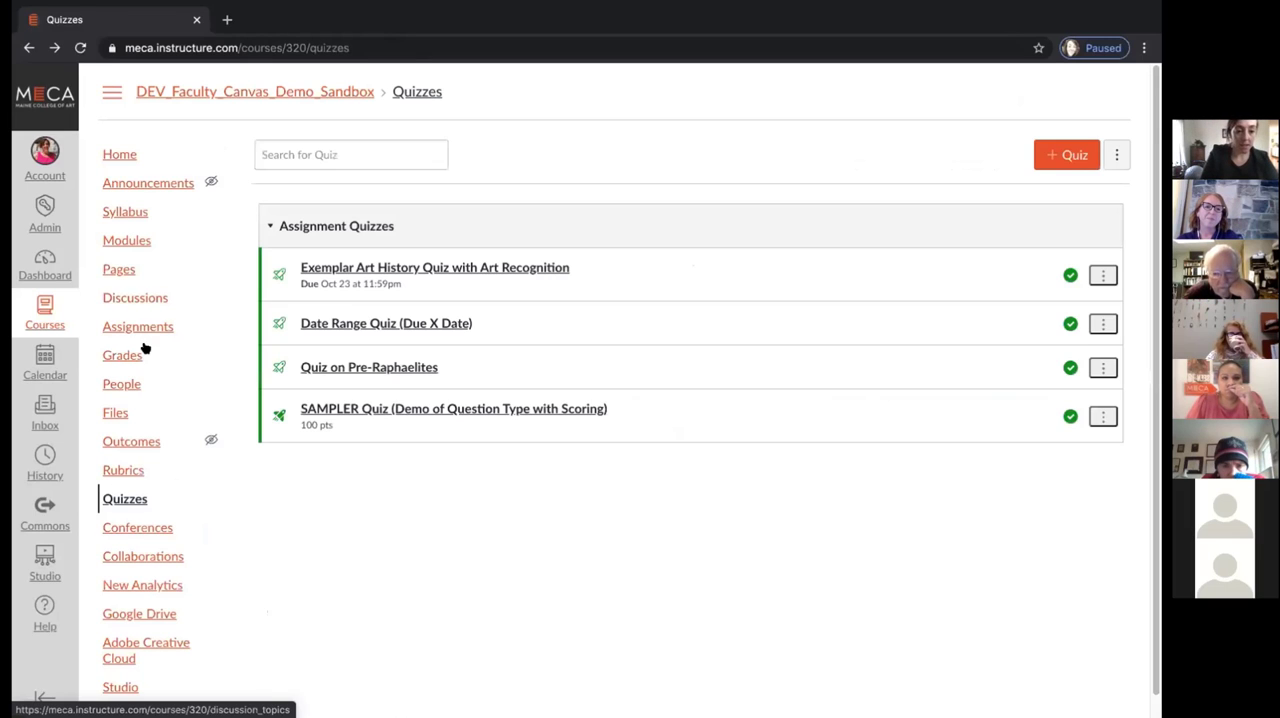
pyautogui.click(119, 155)
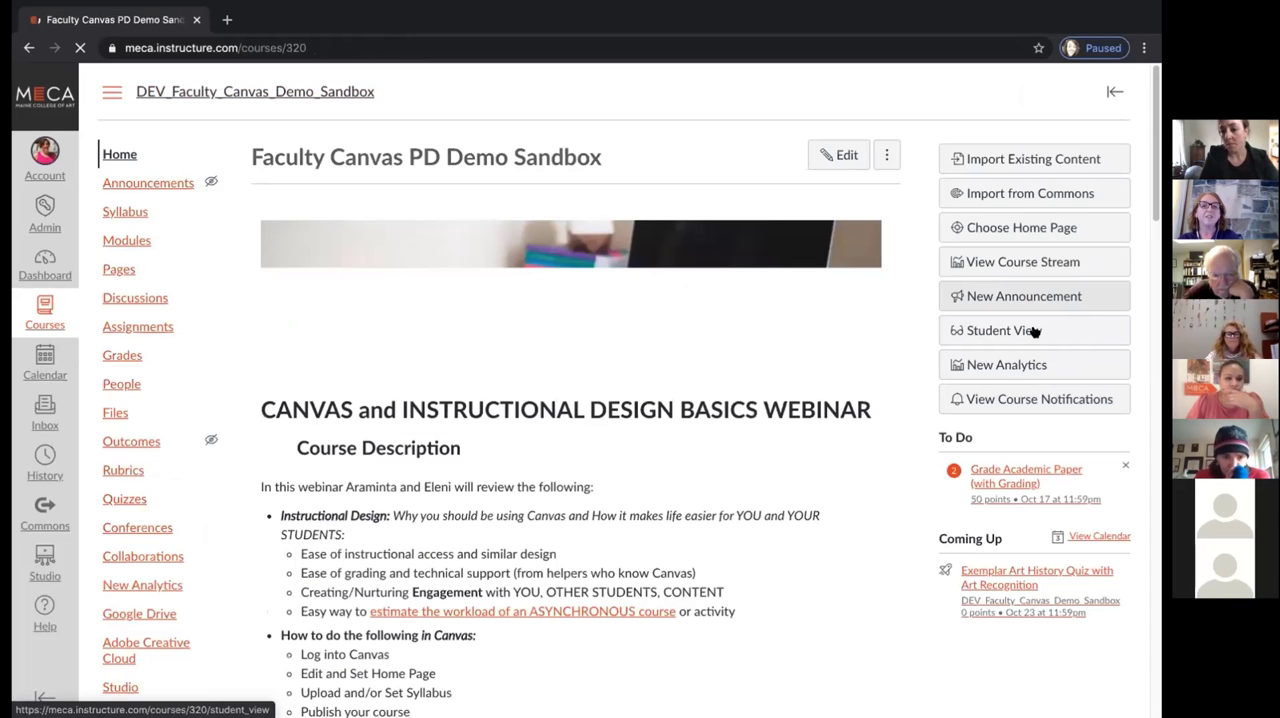
pyautogui.click(1034, 332)
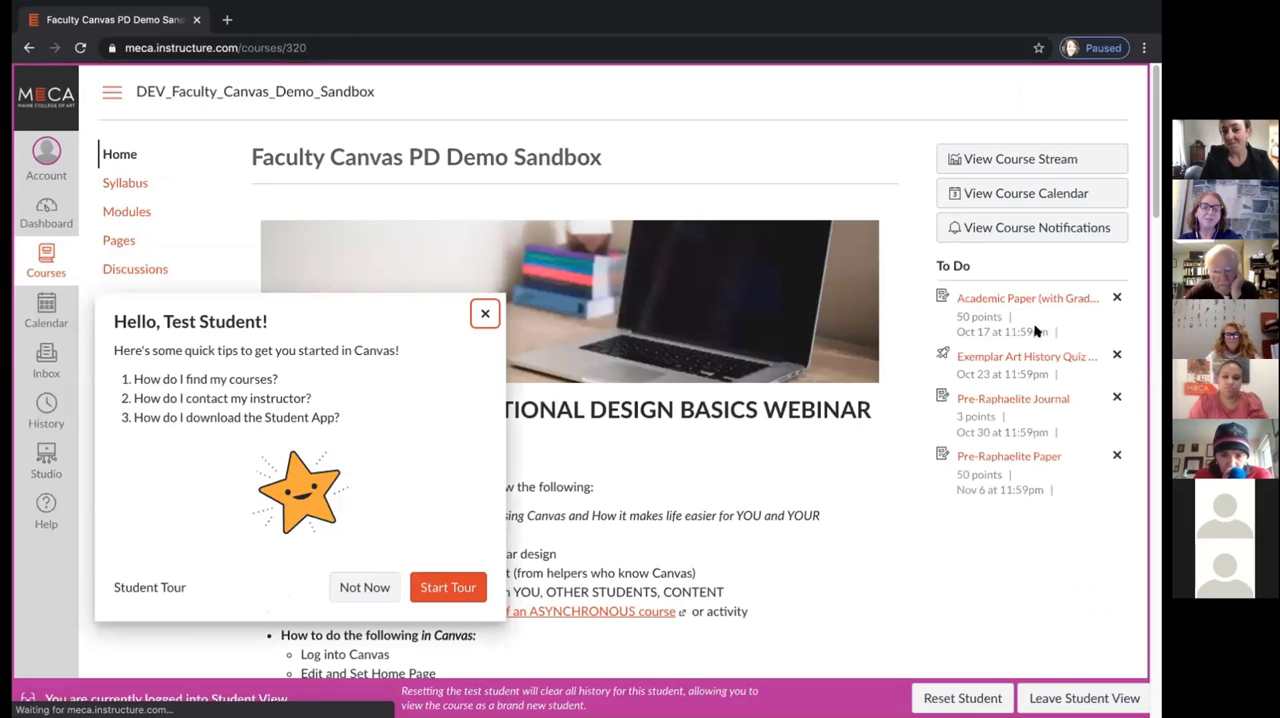
pyautogui.click(485, 314)
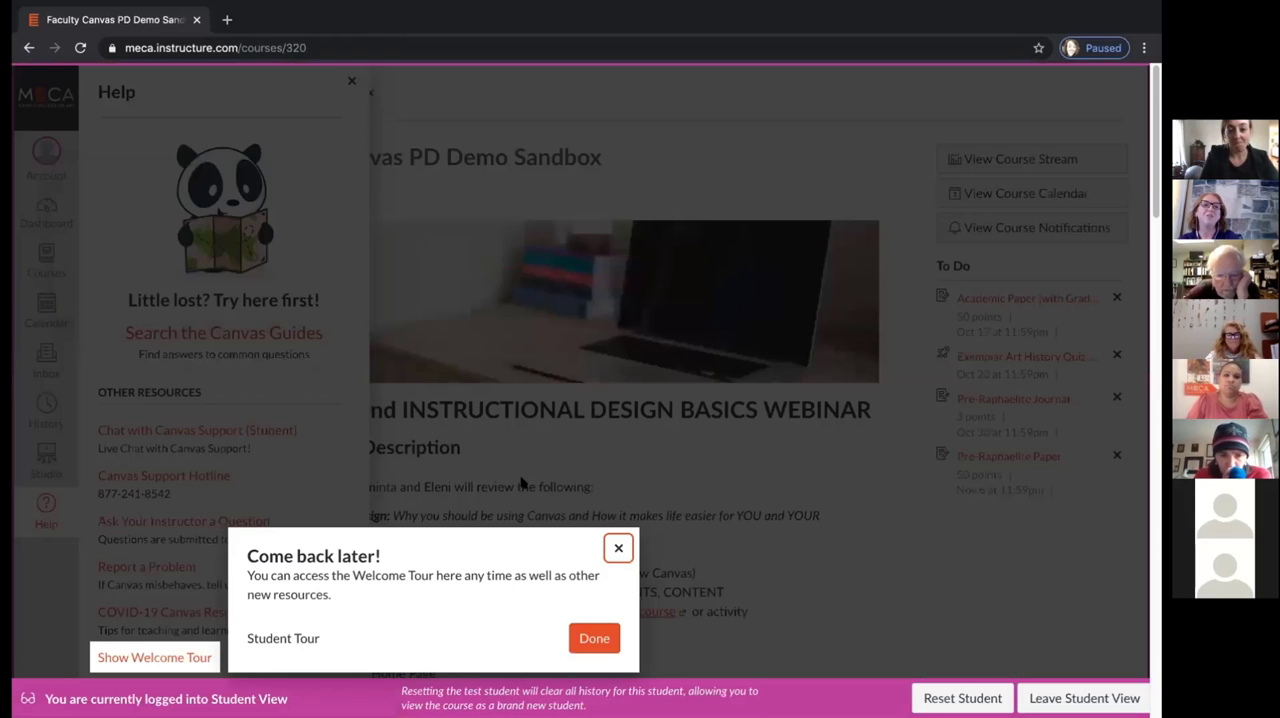
pyautogui.click(616, 546)
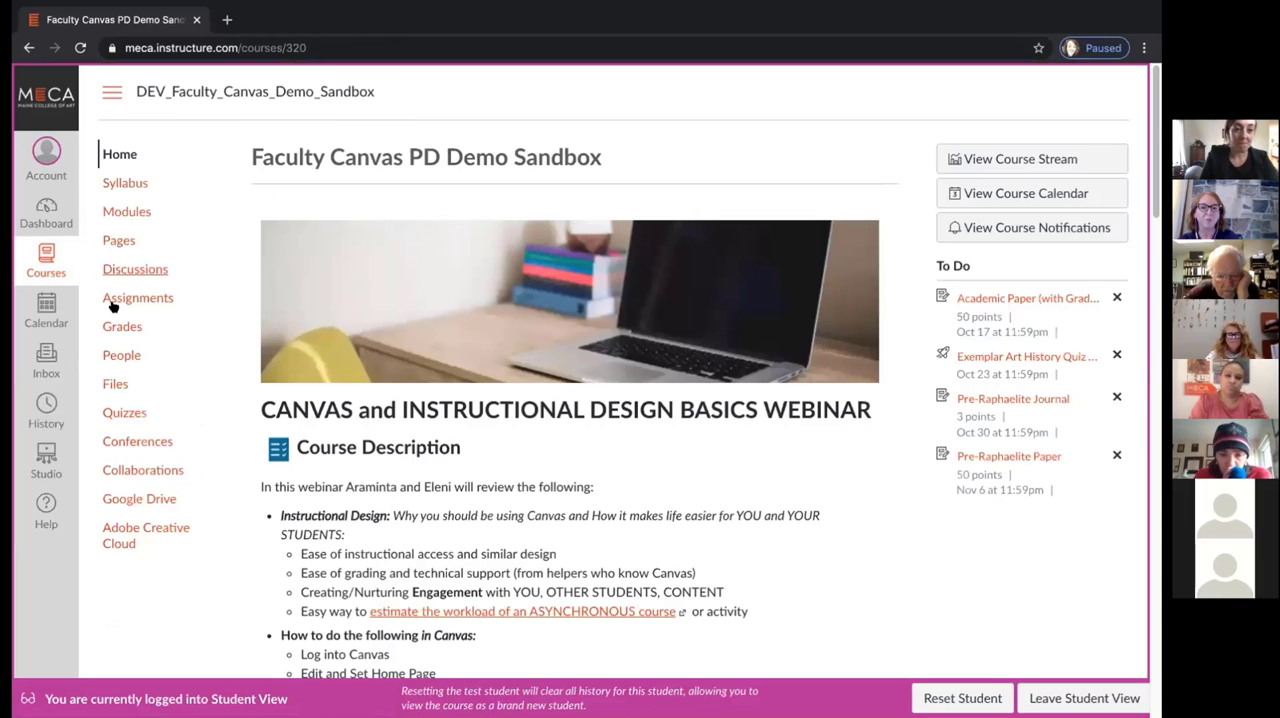
# Open SAMPLER Quiz (Demo of Question Type with Scoring) from the course's quizzes as the test student and begin the attempt
pyautogui.click(127, 414)
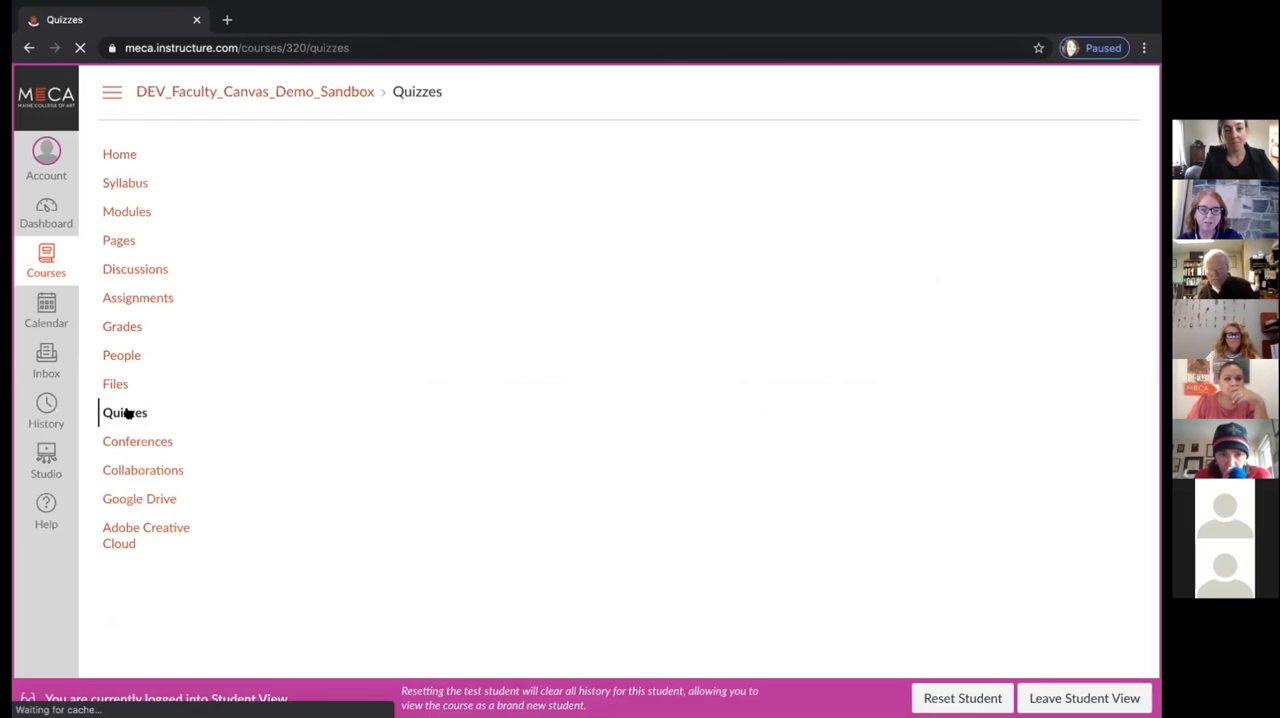
pyautogui.click(443, 409)
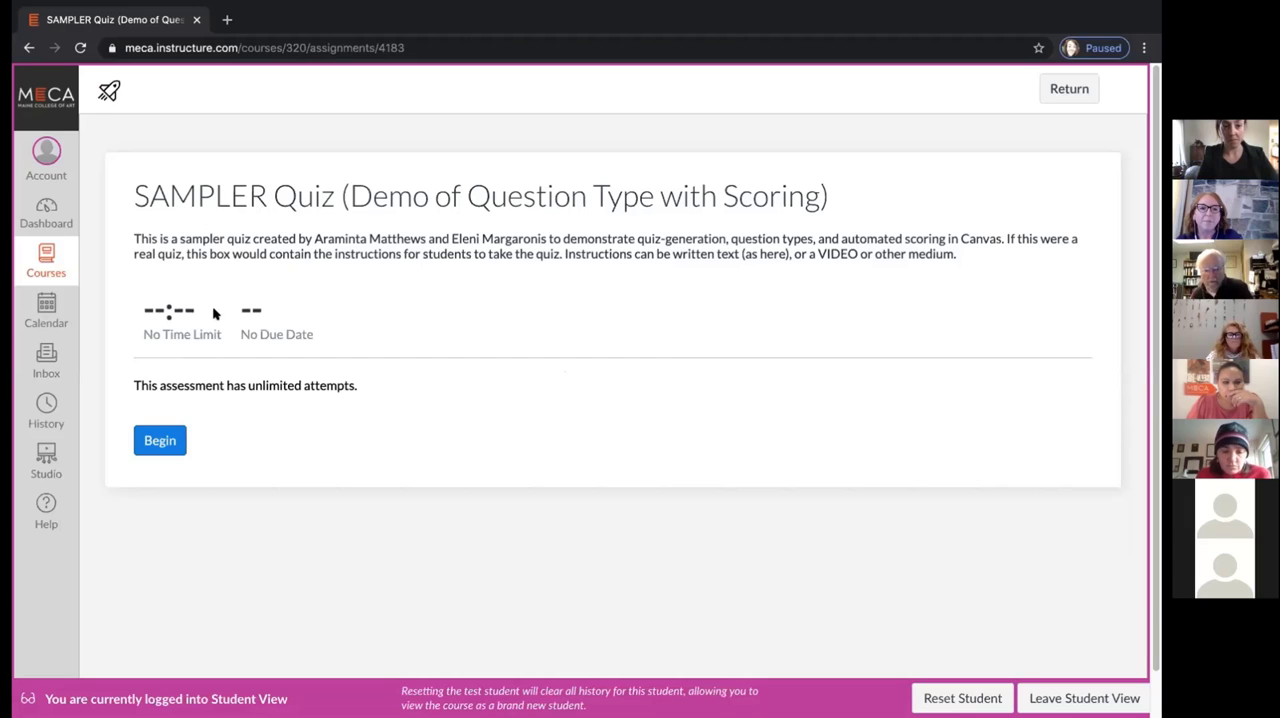
pyautogui.click(160, 440)
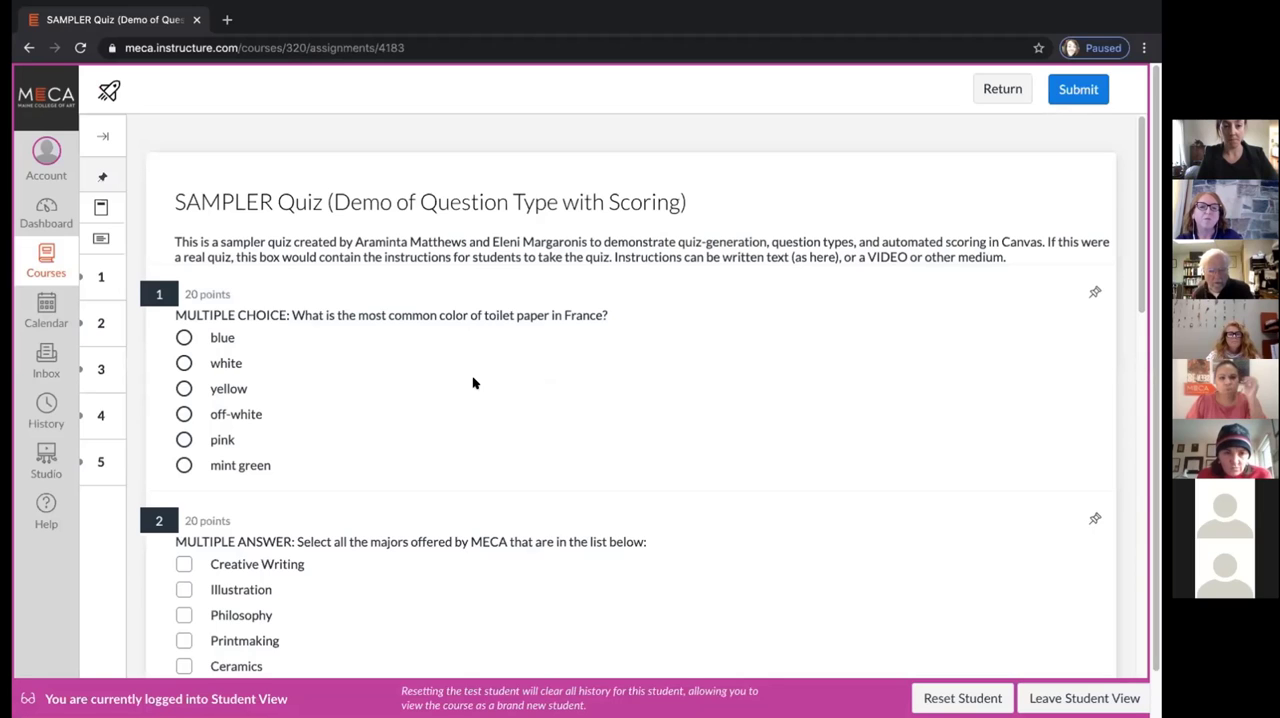
# Answer the multiple-choice question about toilet paper color in France with pink
pyautogui.scroll(-1, 474, 383)
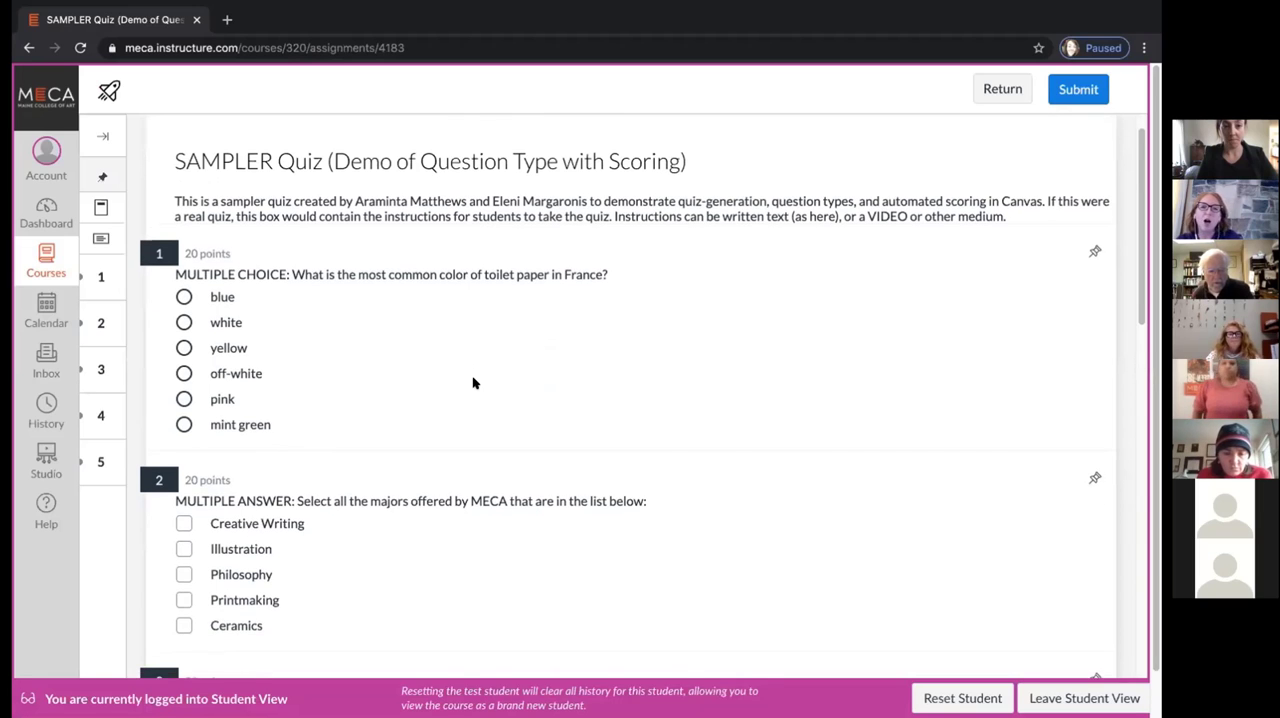
pyautogui.scroll(-1, 474, 383)
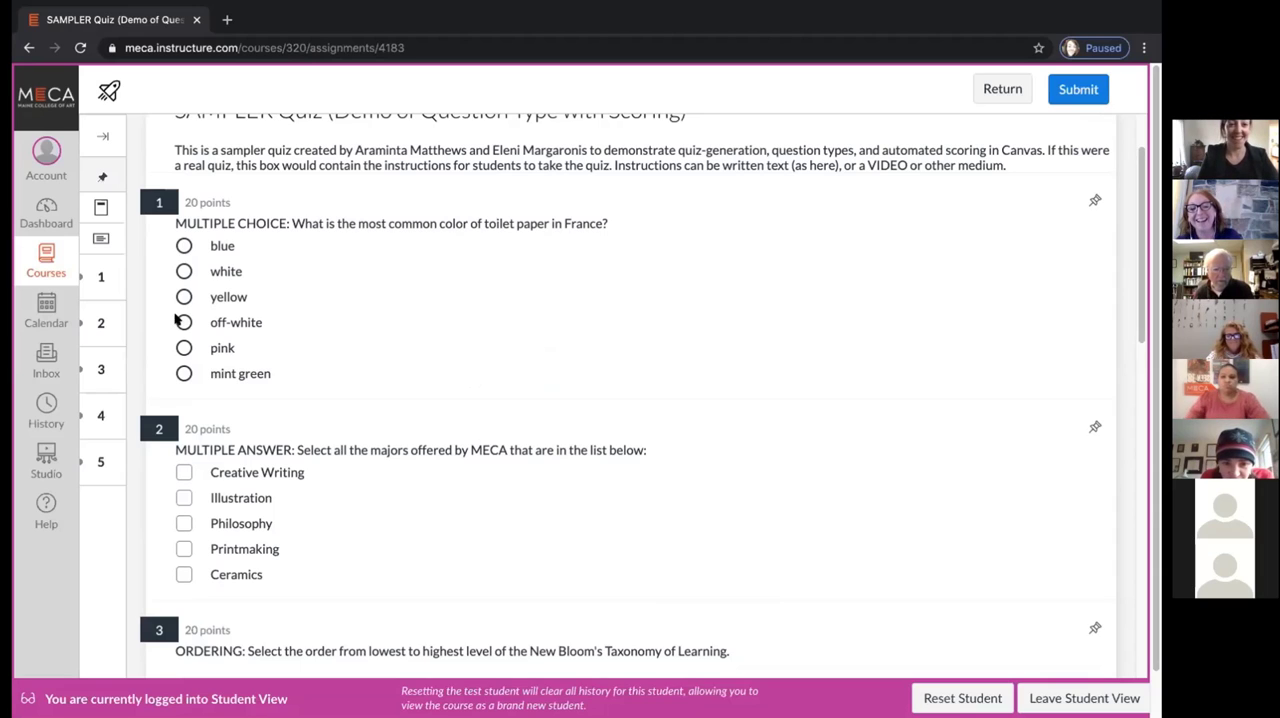
pyautogui.click(184, 347)
# Select Illustration, Printmaking and Ceramics as the majors offered by MECA in the multiple-answer question
pyautogui.scroll(-1, 435, 292)
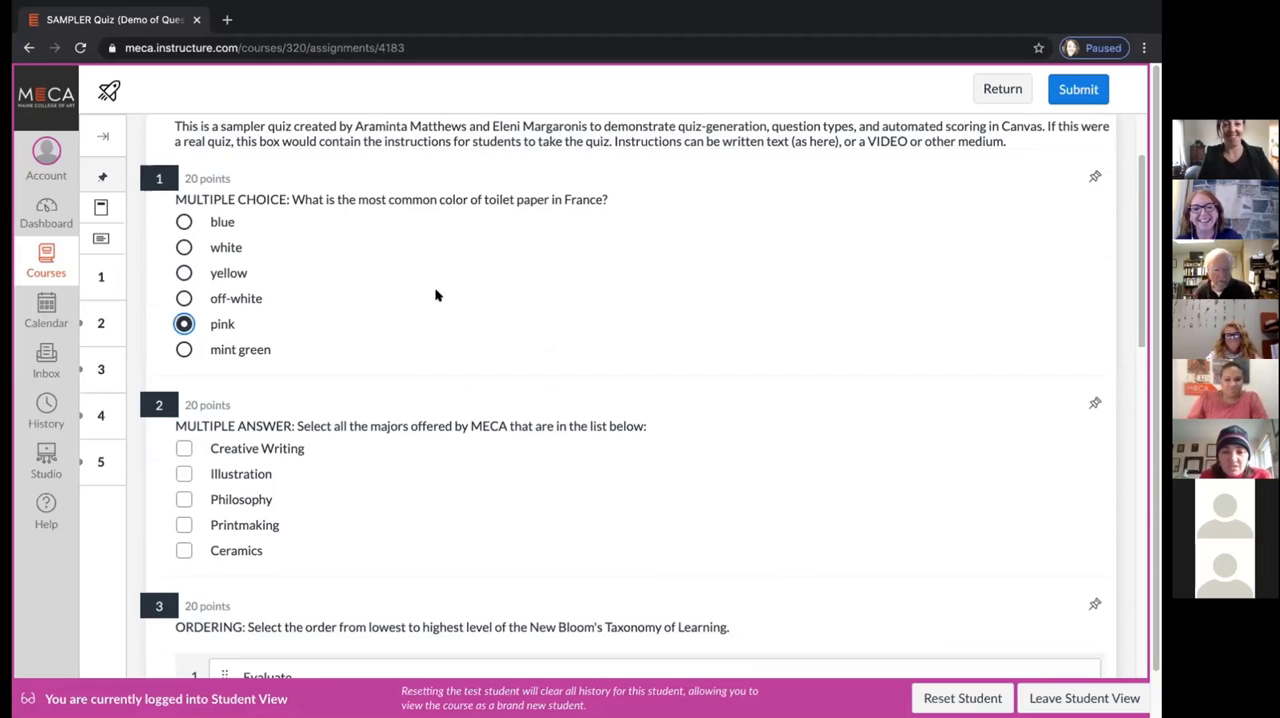
pyautogui.scroll(-3, 435, 295)
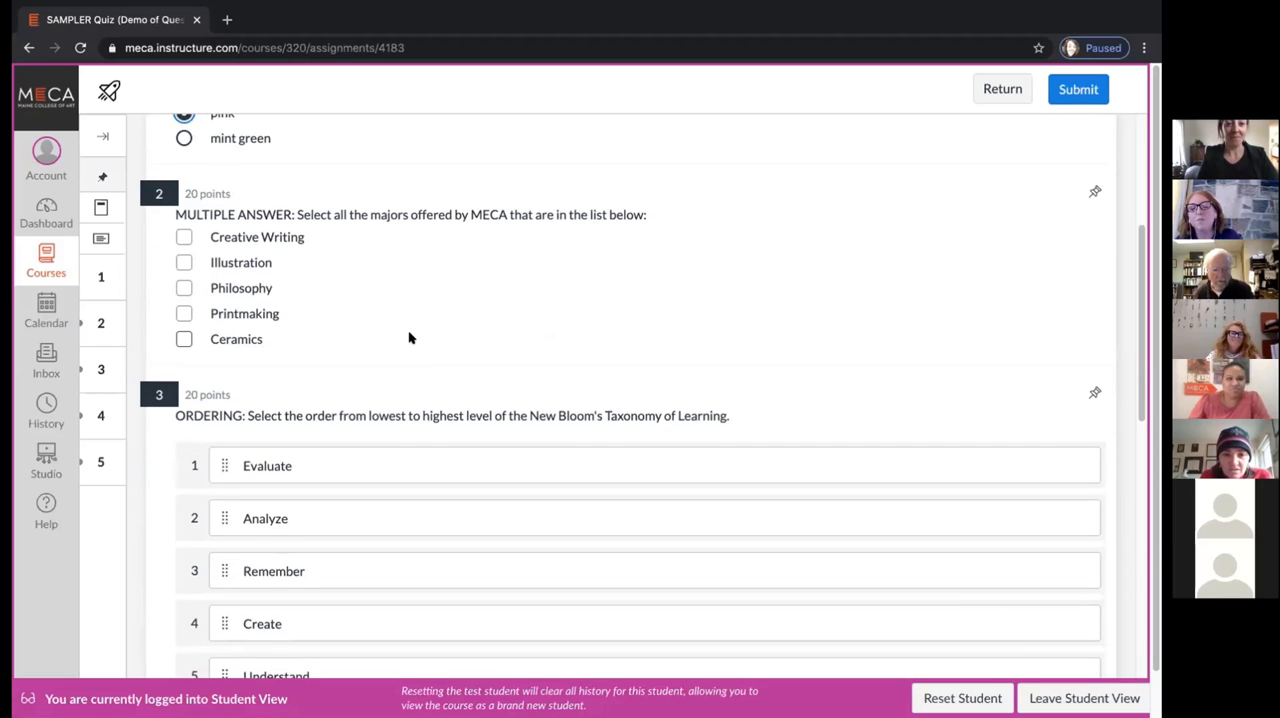
pyautogui.click(184, 340)
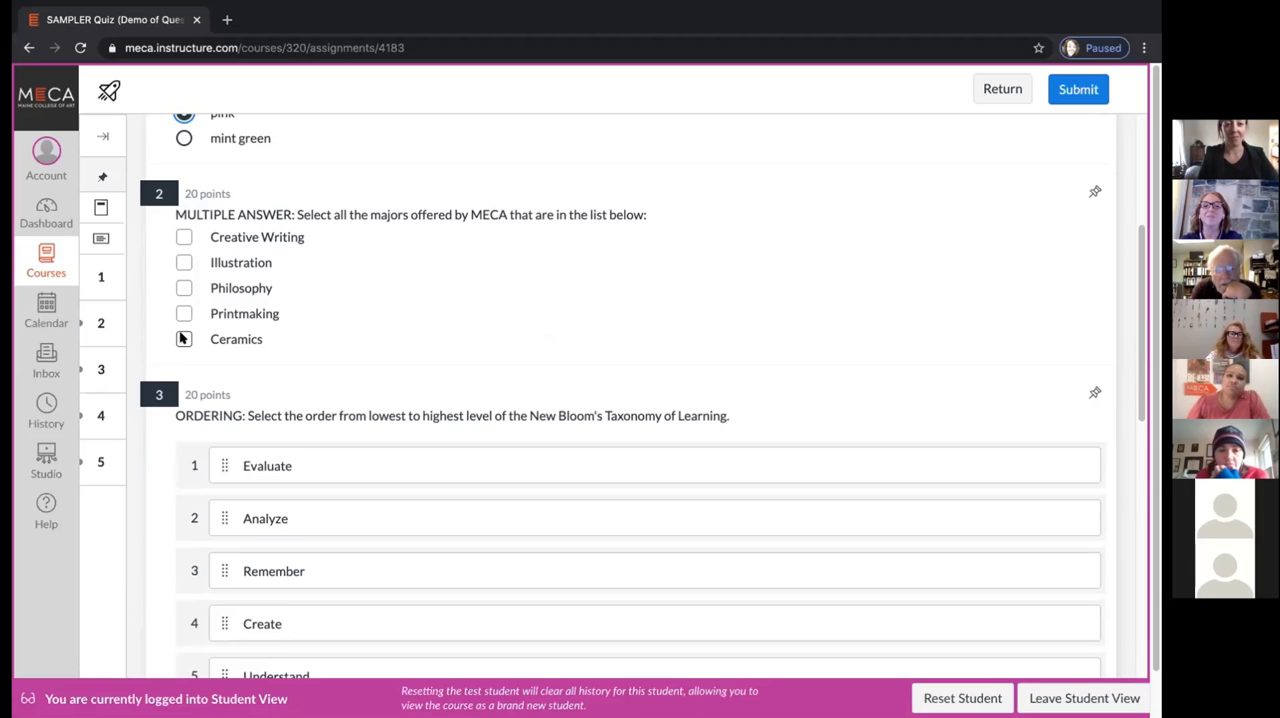
pyautogui.click(184, 262)
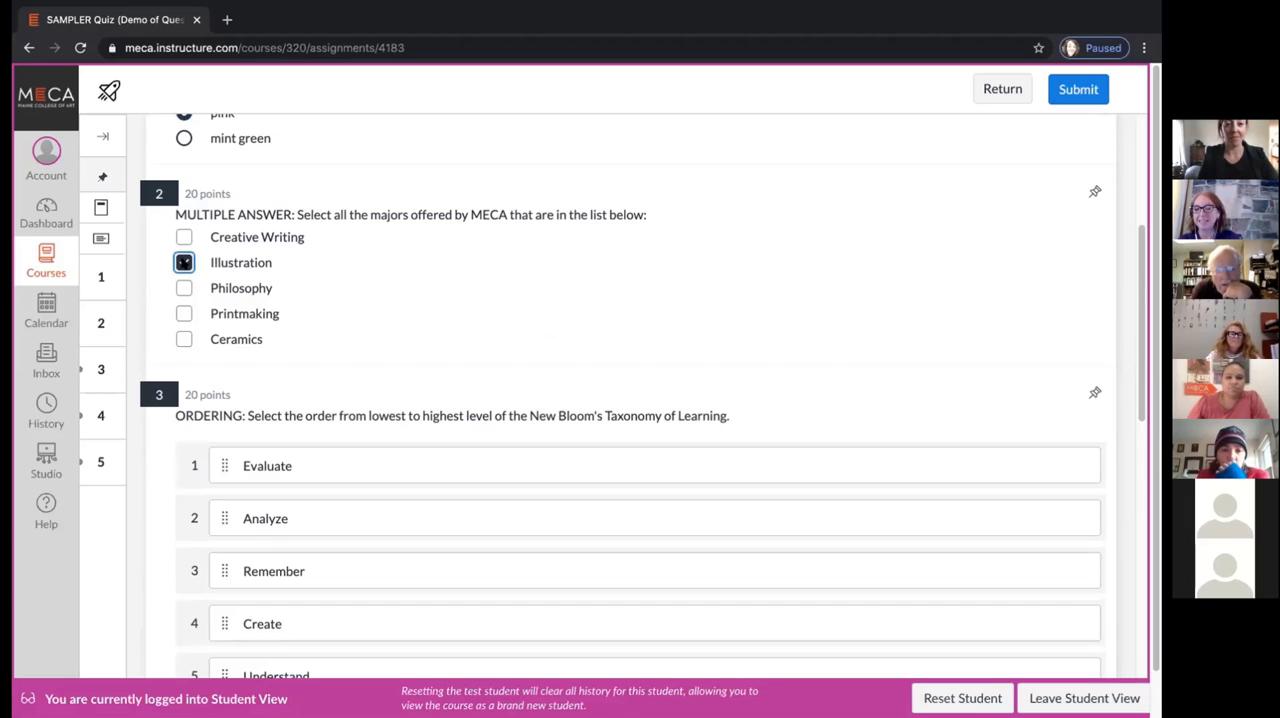
pyautogui.click(184, 314)
pyautogui.click(184, 339)
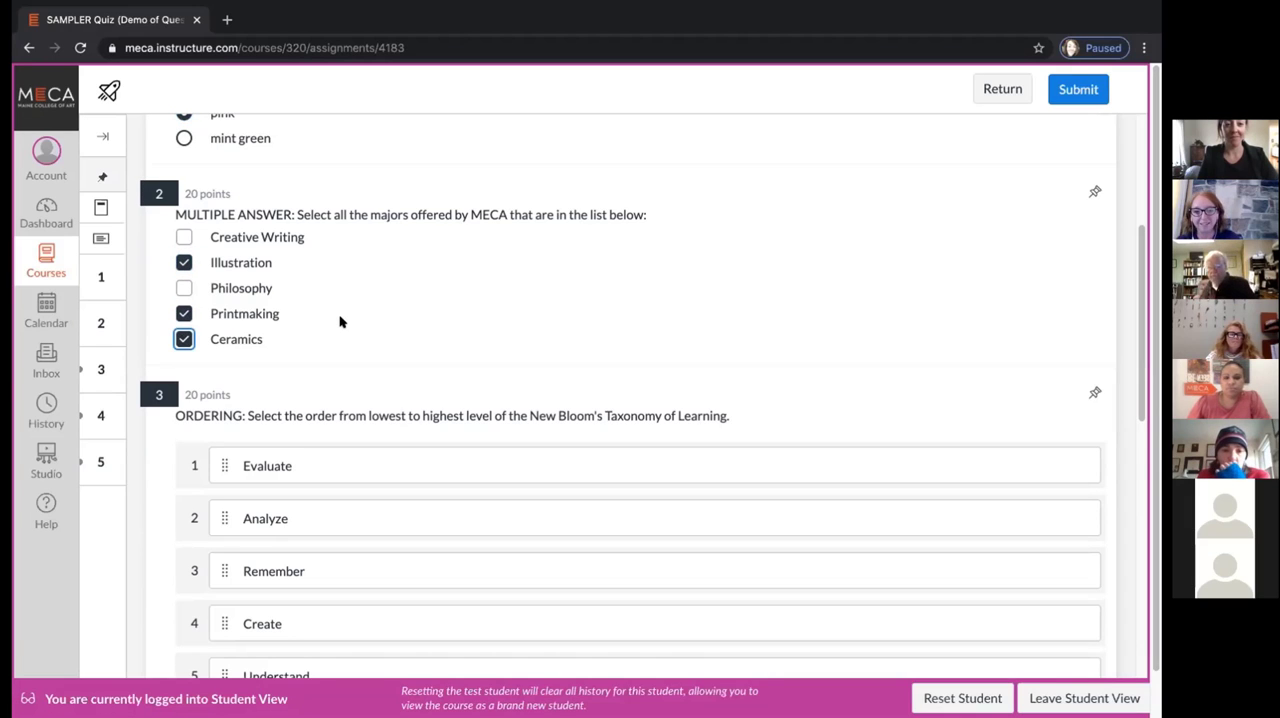
# Arrange the Bloom's Taxonomy ordering question as Remember, Understand, Apply, Evaluate, Analyze, Create
pyautogui.scroll(-2, 340, 321)
pyautogui.scroll(-3, 340, 316)
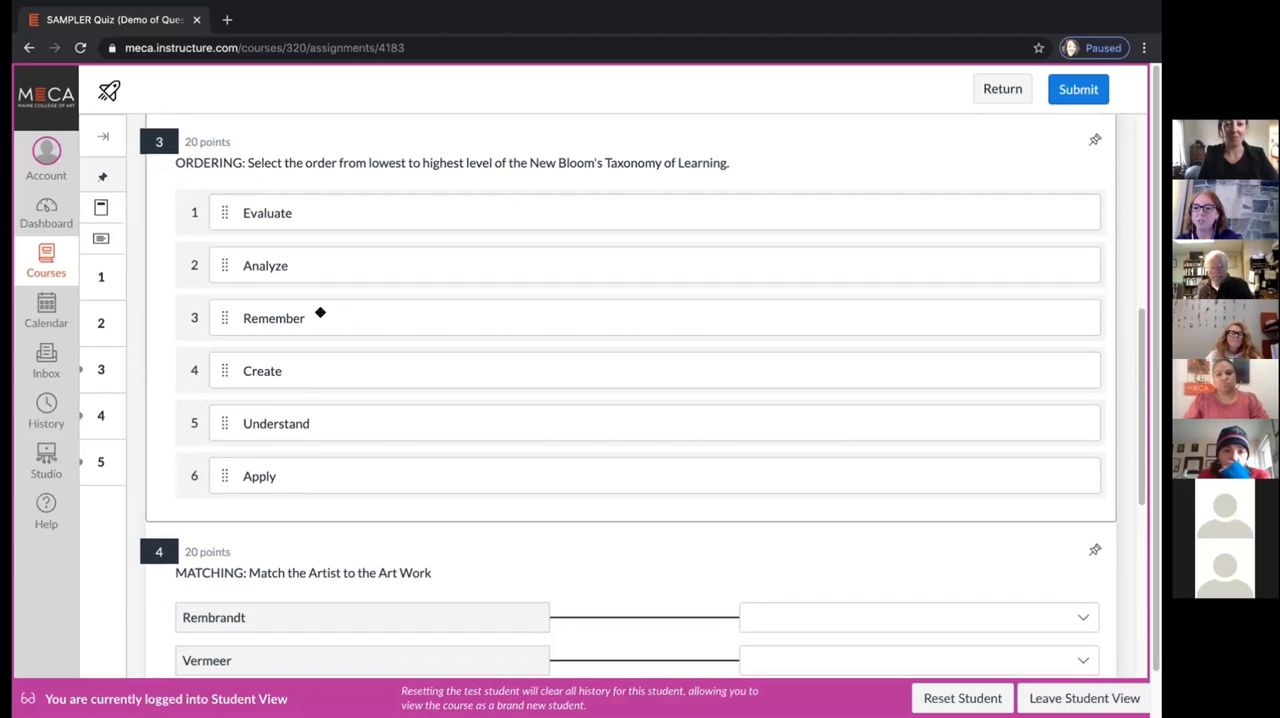
pyautogui.moveTo(319, 313); pyautogui.dragTo(316, 205)
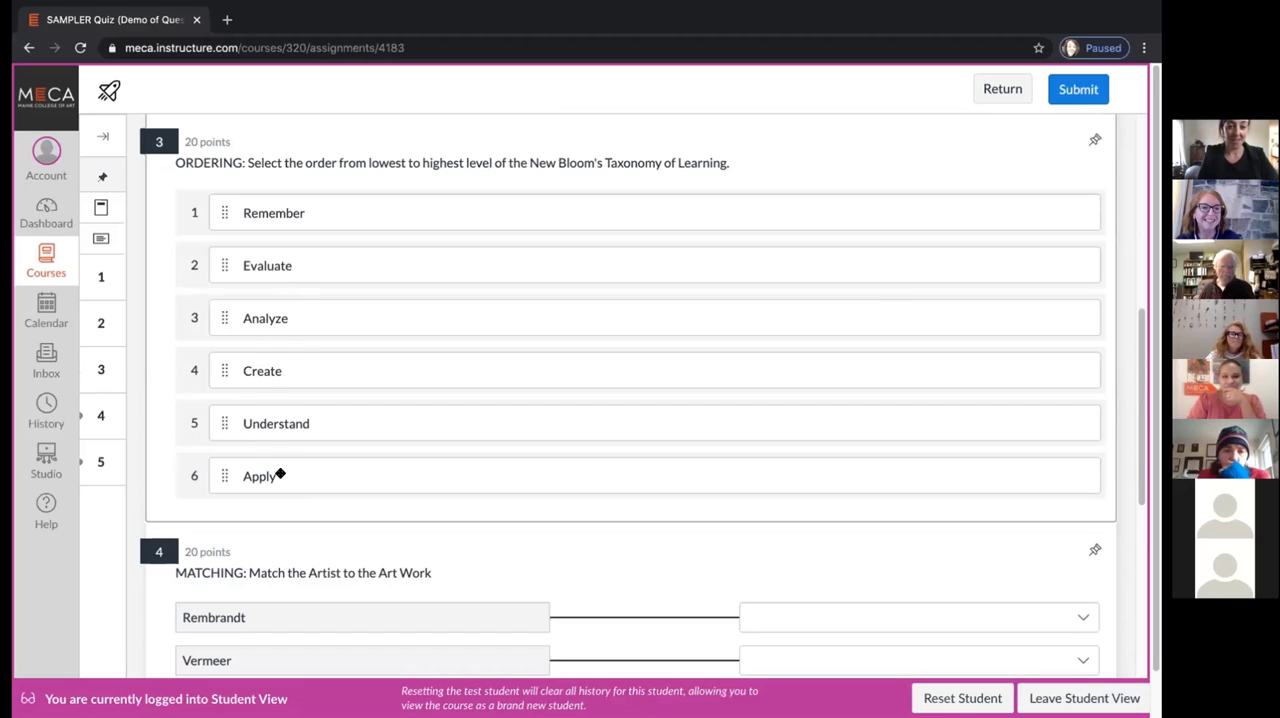
pyautogui.moveTo(294, 423); pyautogui.dragTo(308, 262)
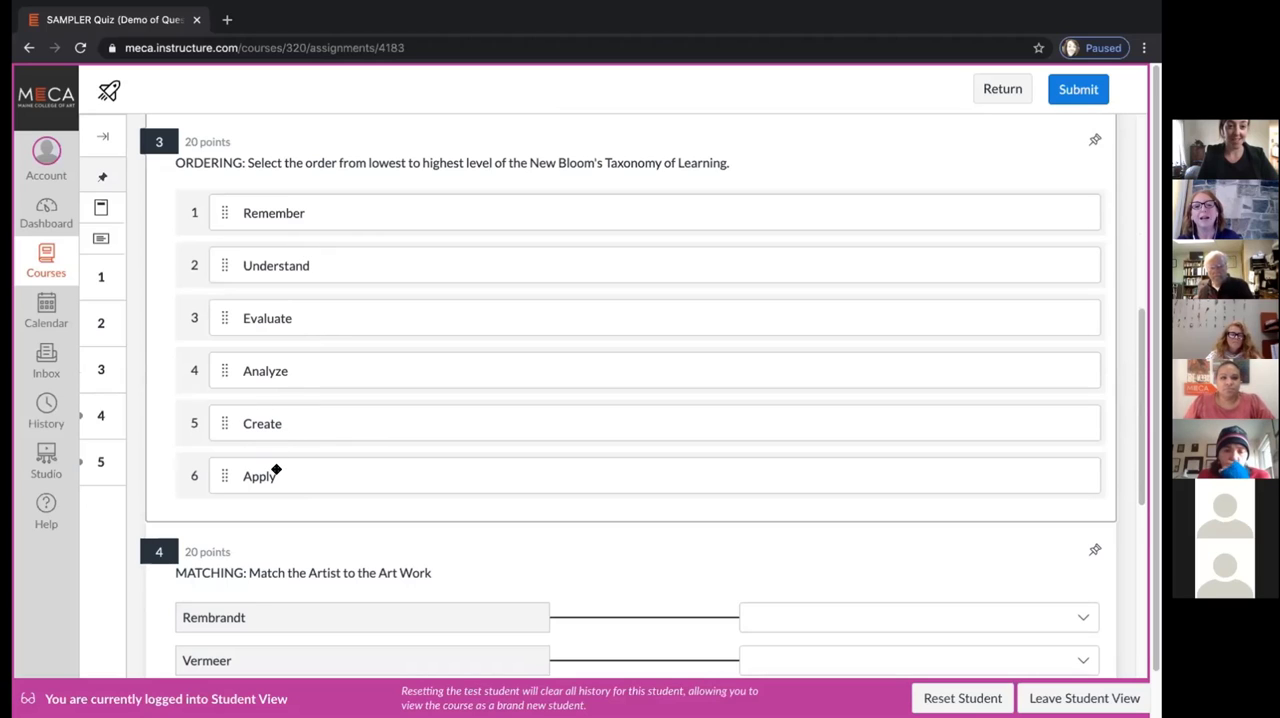
pyautogui.moveTo(285, 476); pyautogui.dragTo(277, 308)
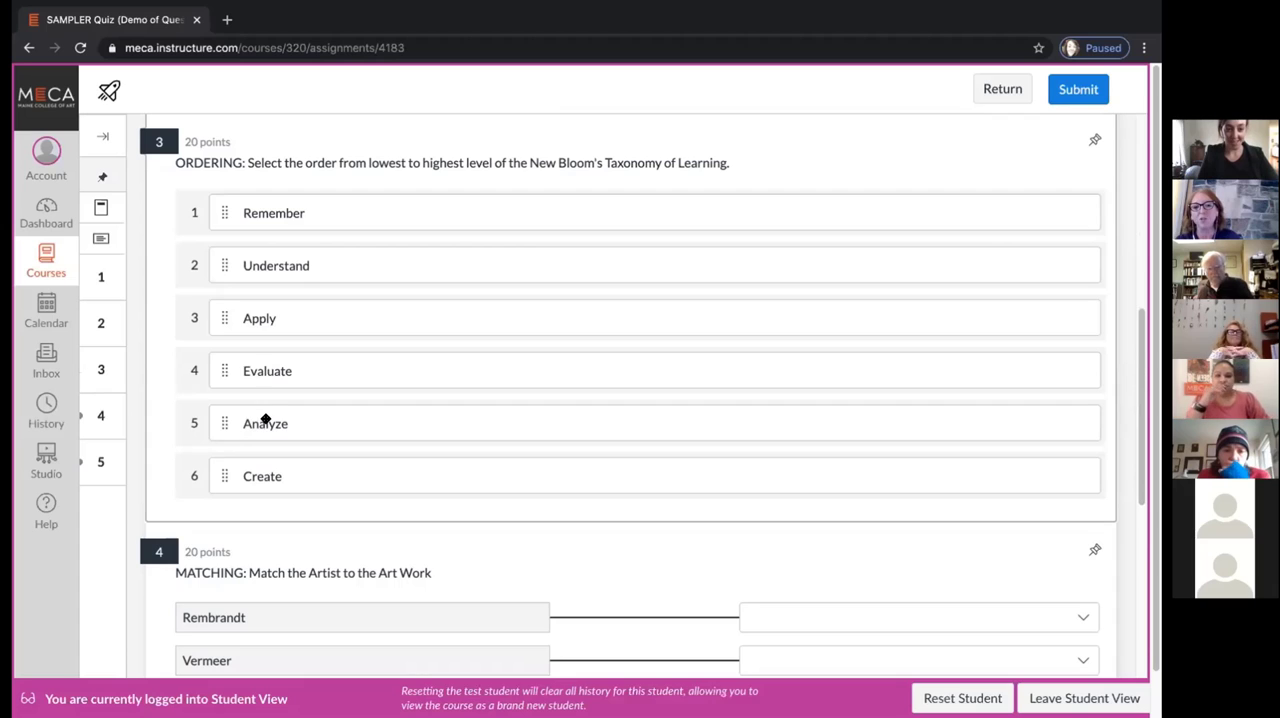
pyautogui.click(276, 417)
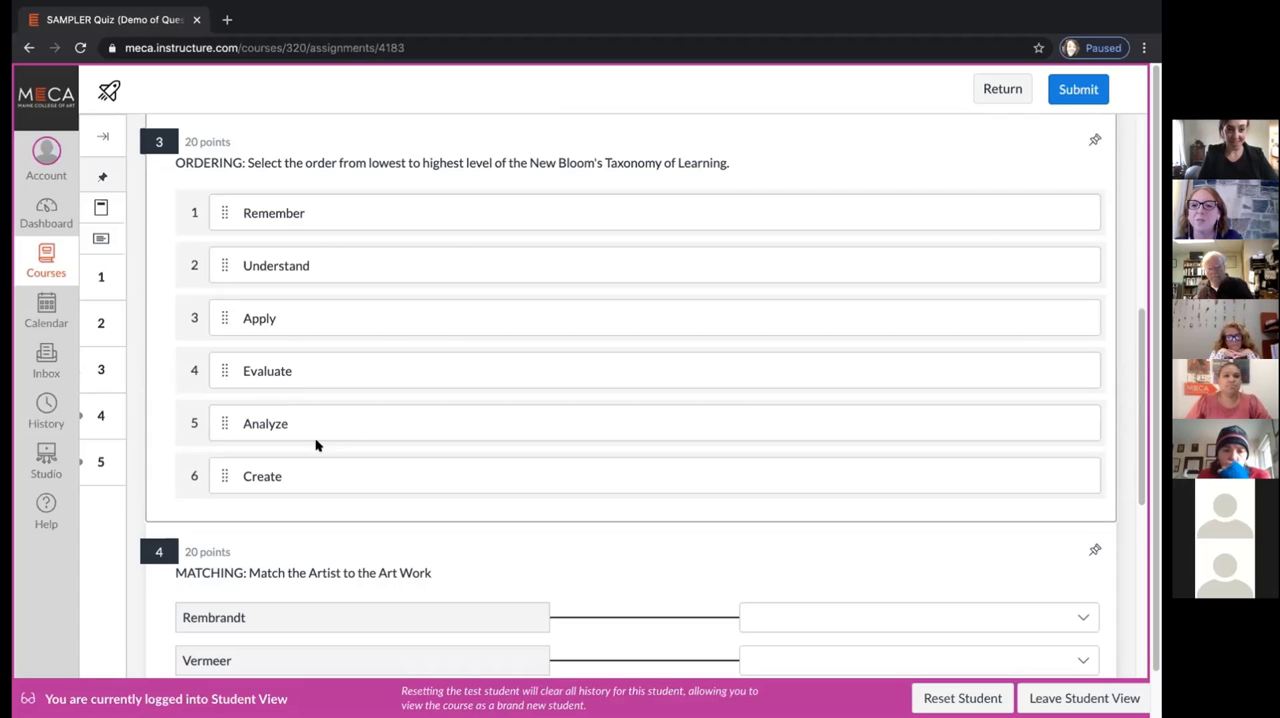
# Match Rembrandt and Vermeer to The Night Watch, Klimt to Starry Night, and DaVinci to Girl with the Pearl Earring
pyautogui.scroll(-4, 340, 441)
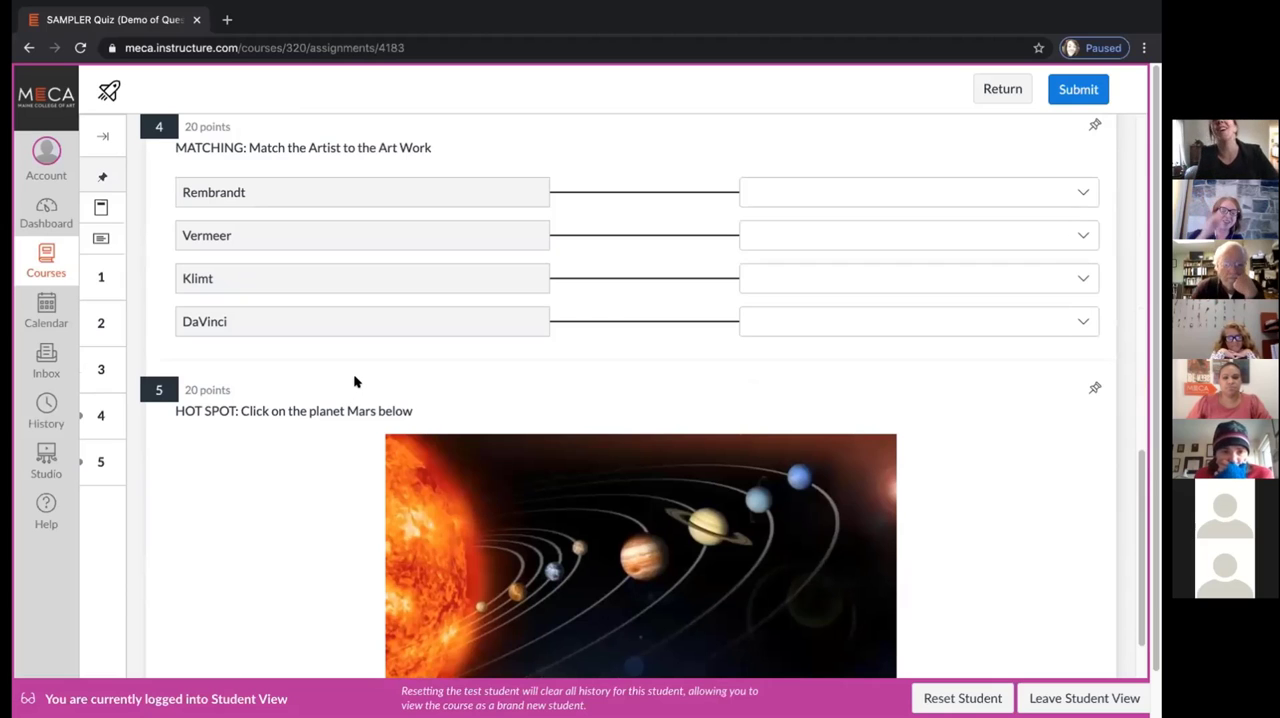
pyautogui.scroll(1, 353, 381)
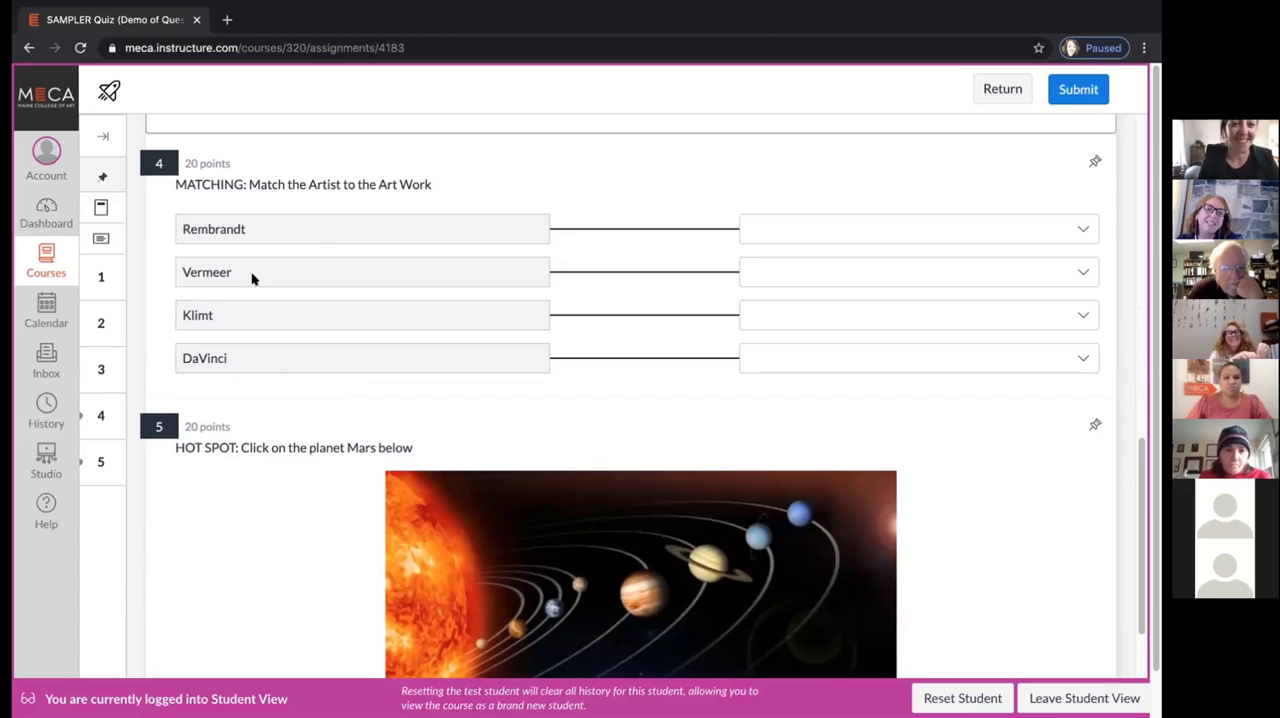
pyautogui.click(911, 220)
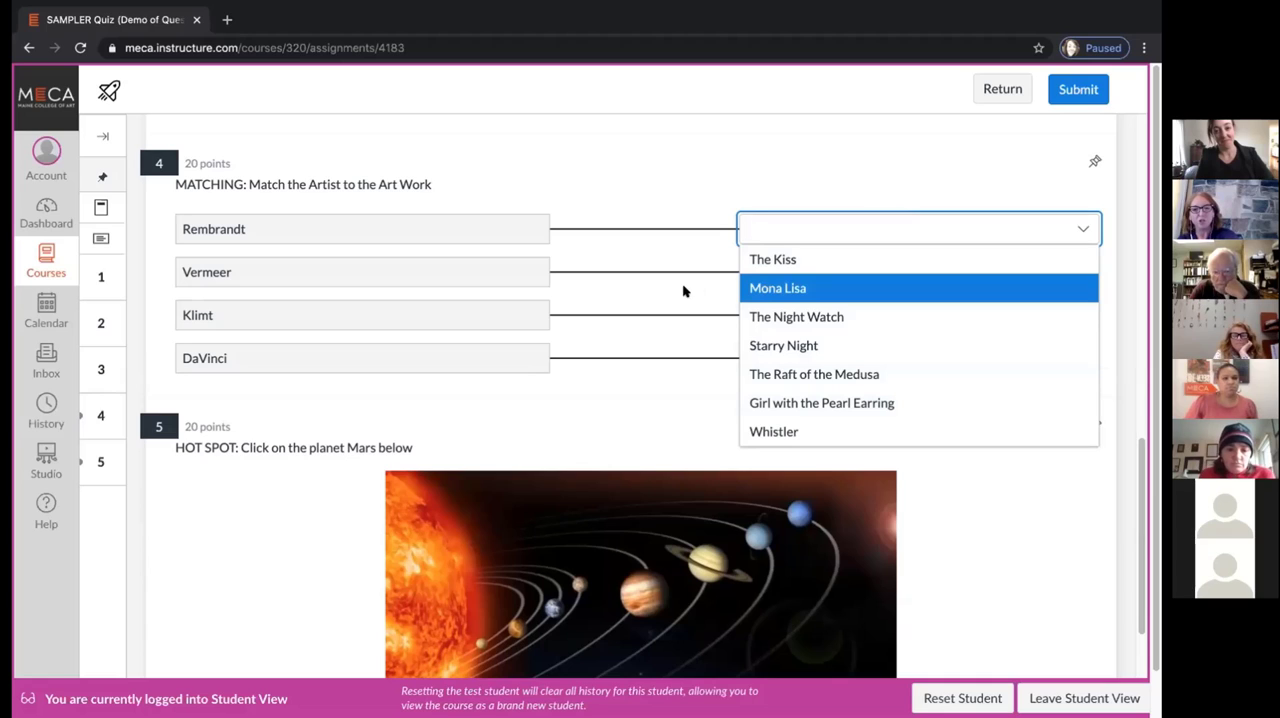
pyautogui.click(804, 315)
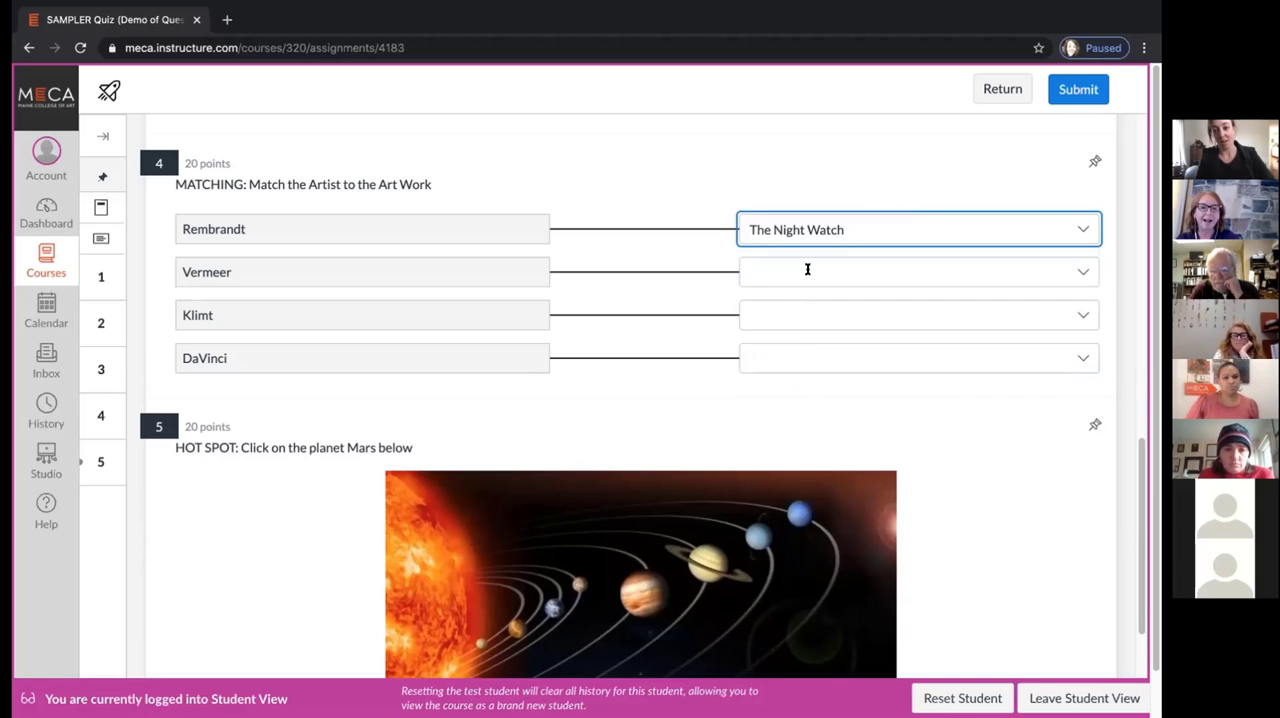
pyautogui.click(807, 269)
pyautogui.click(803, 352)
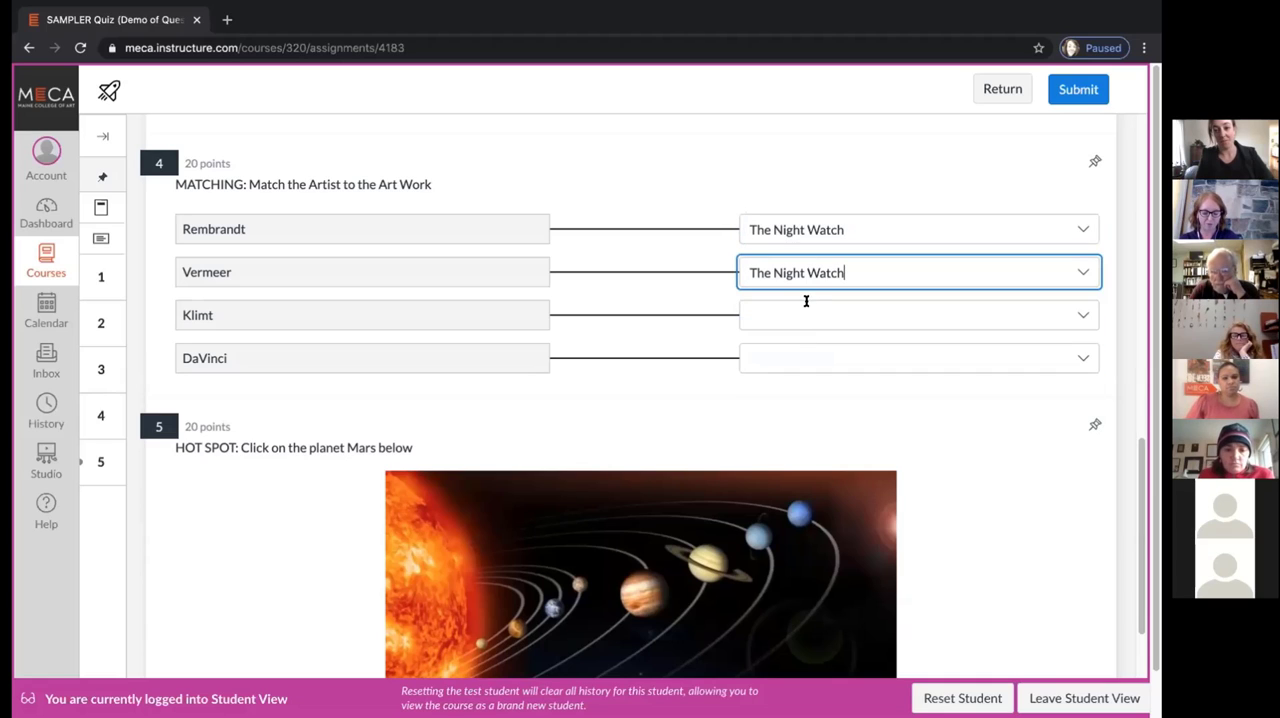
pyautogui.click(806, 308)
pyautogui.click(802, 431)
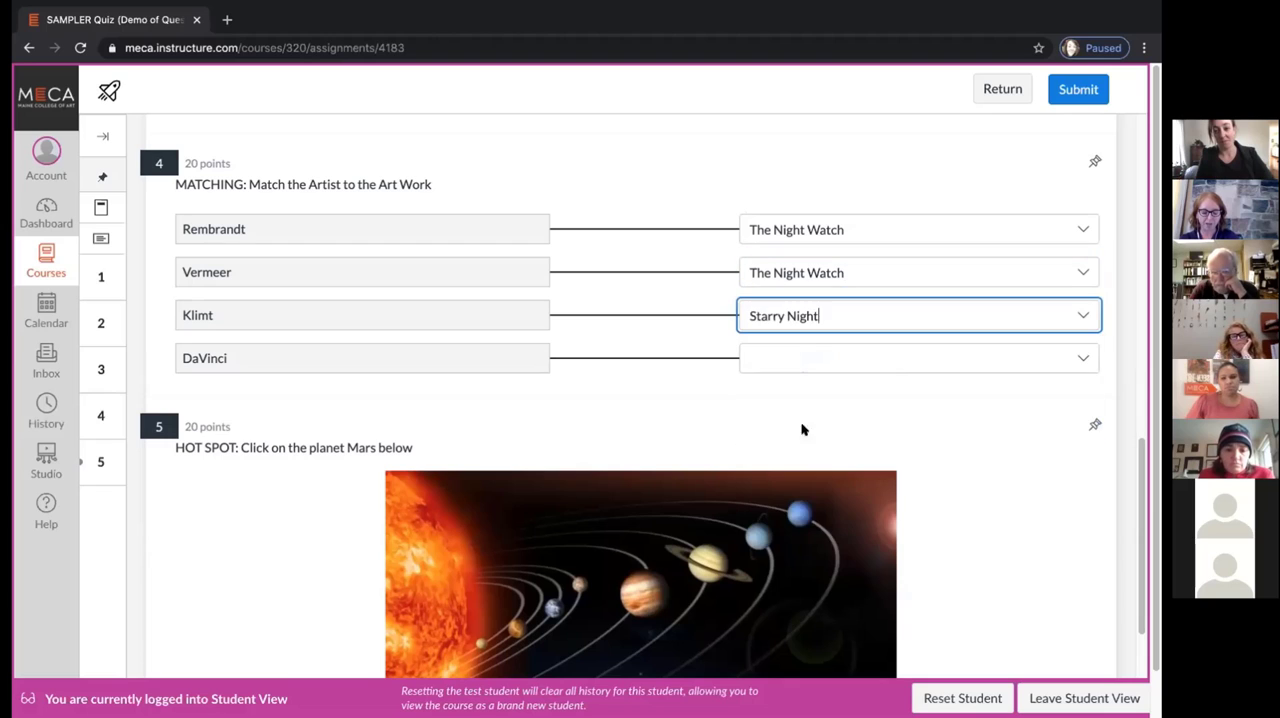
pyautogui.click(813, 364)
pyautogui.click(813, 530)
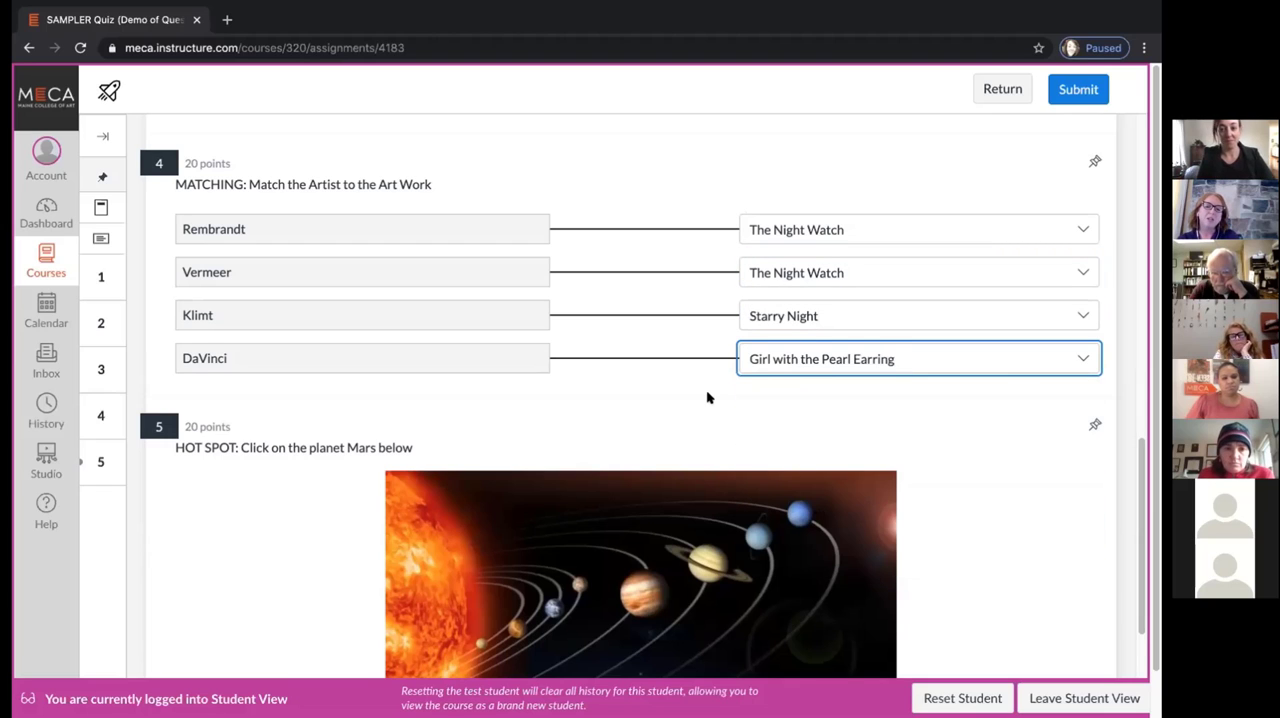
# Try marking several planets in the Mars hot spot question, then leave the marker in the dark area below the outer planets
pyautogui.scroll(-3, 707, 397)
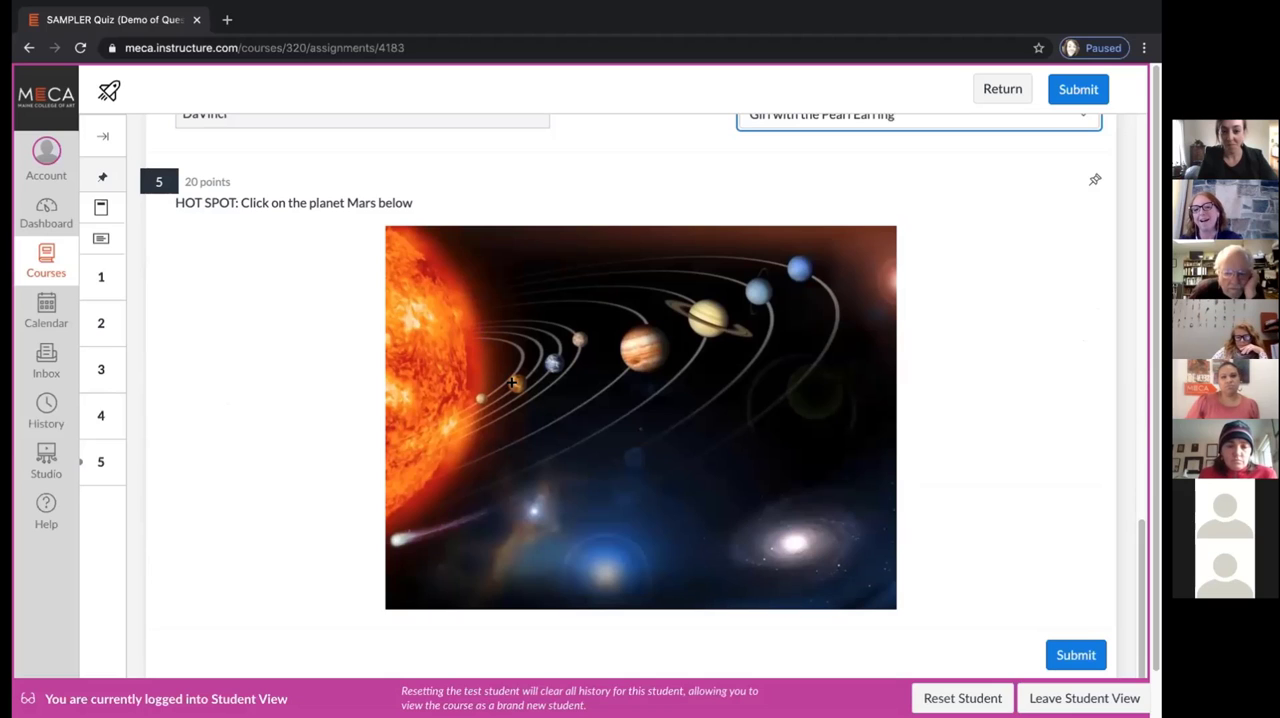
pyautogui.click(646, 347)
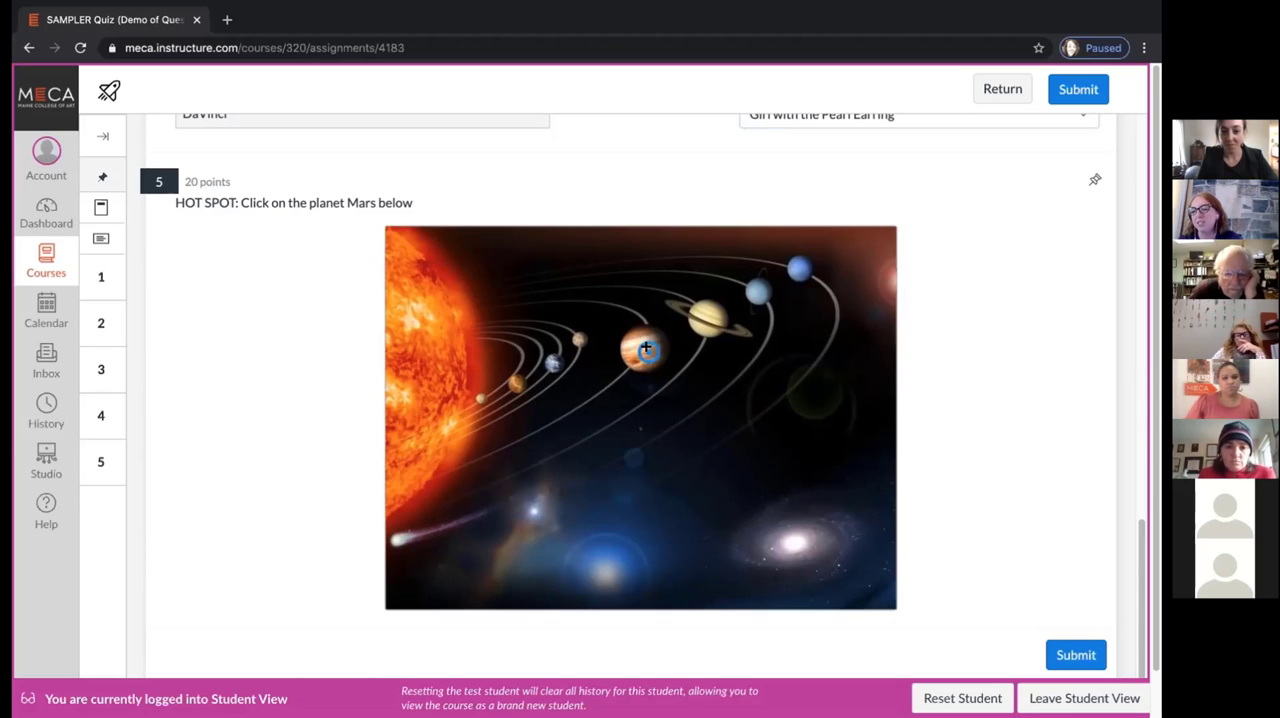
pyautogui.click(578, 338)
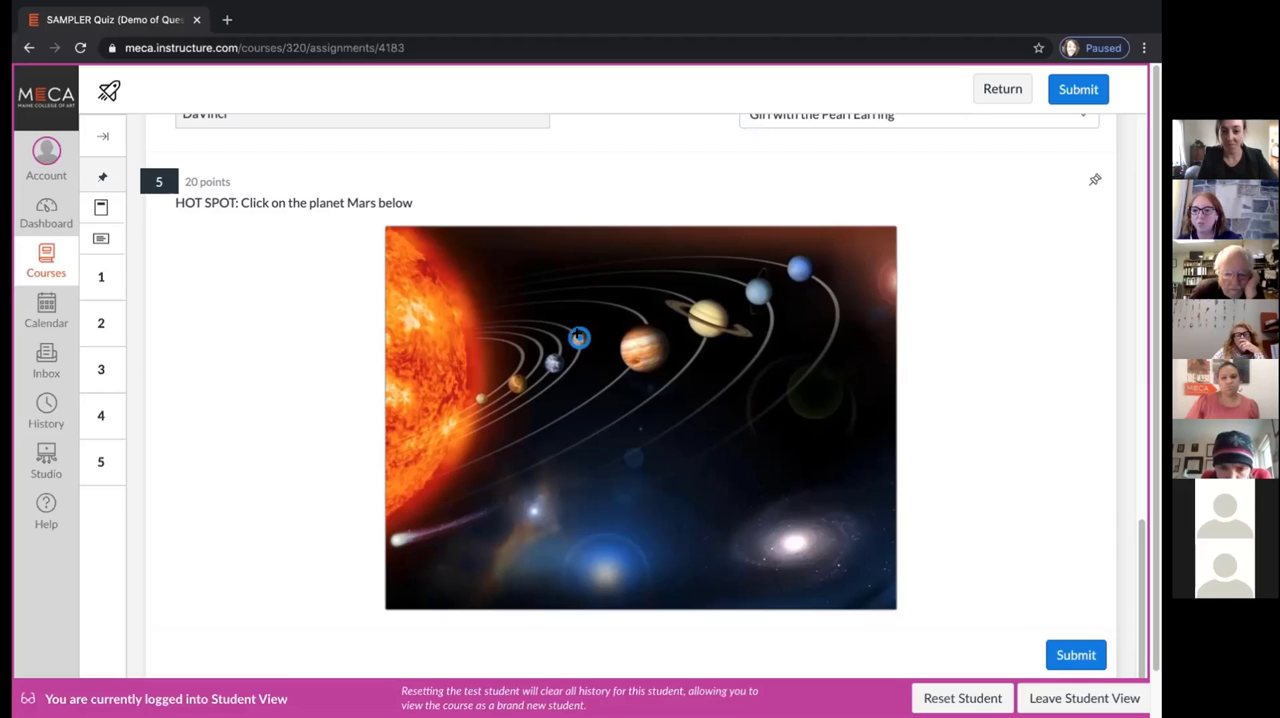
pyautogui.click(764, 290)
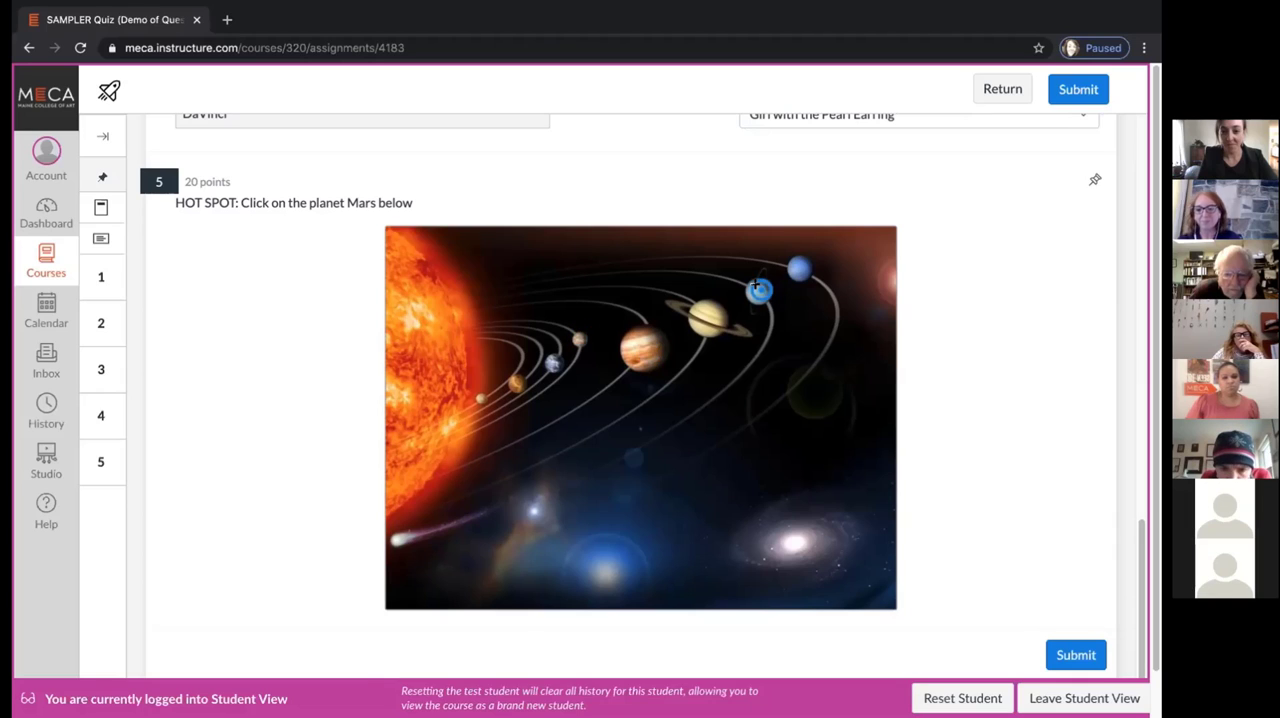
pyautogui.click(825, 405)
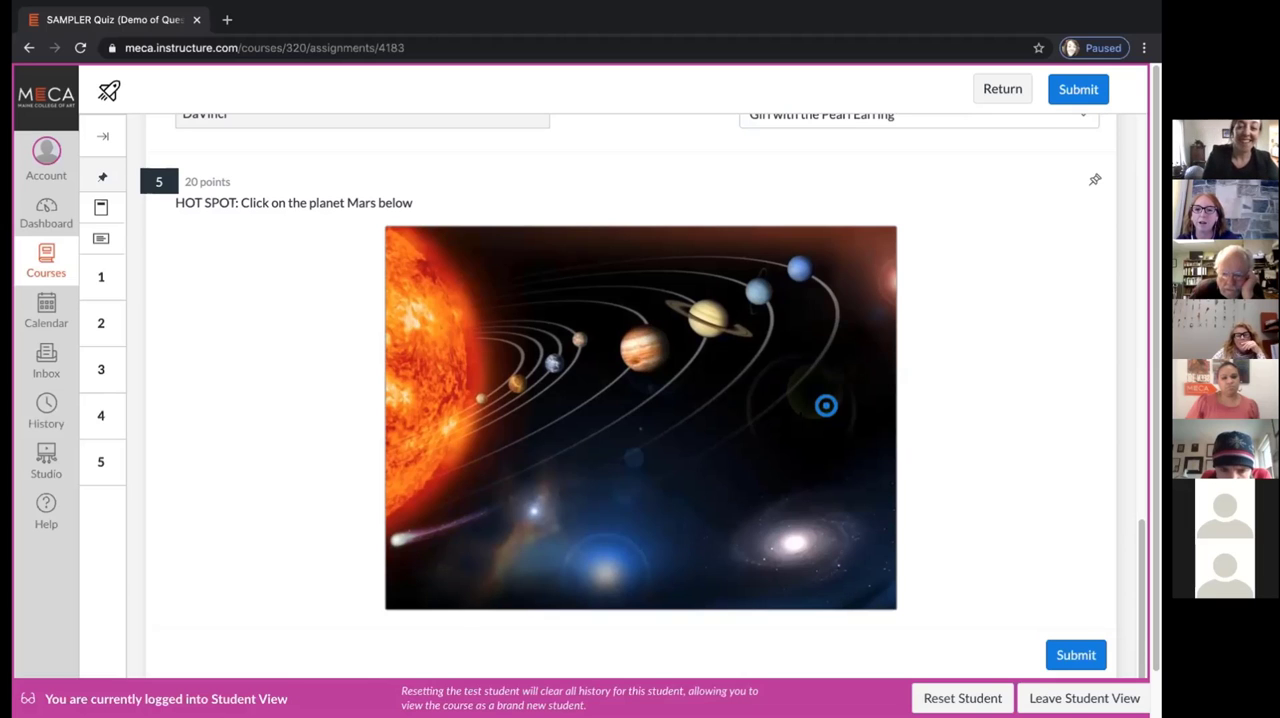
# Submit the completed quiz attempt and confirm the submission
pyautogui.scroll(-1, 923, 403)
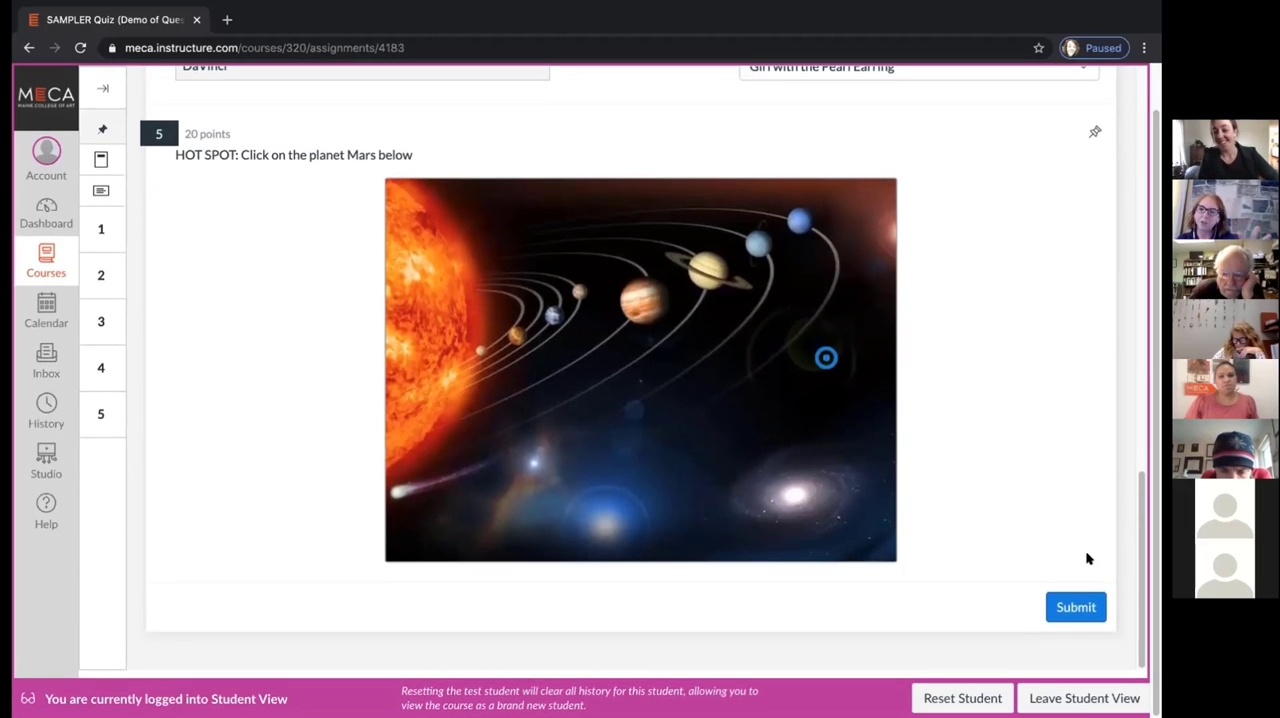
pyautogui.click(1074, 604)
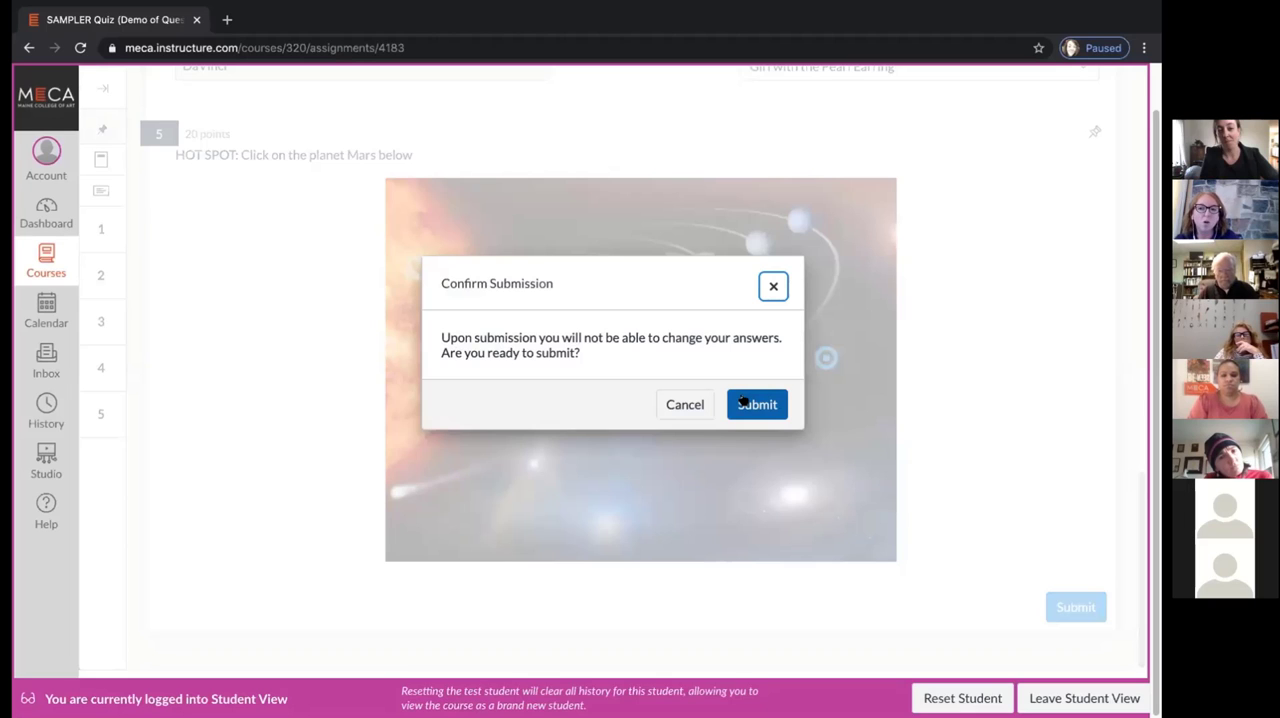
pyautogui.click(743, 401)
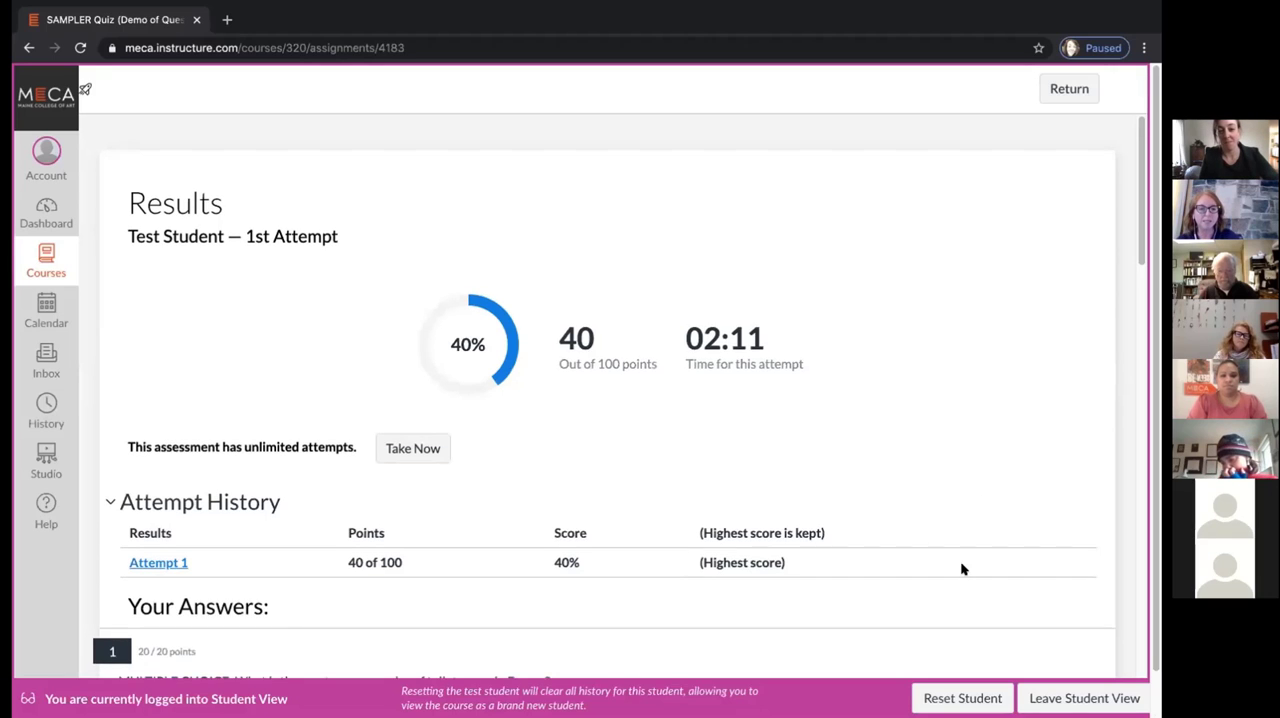
# Review the test student's quiz results and marked answers, and leave Student View
pyautogui.scroll(-1, 962, 569)
pyautogui.scroll(-1, 962, 569)
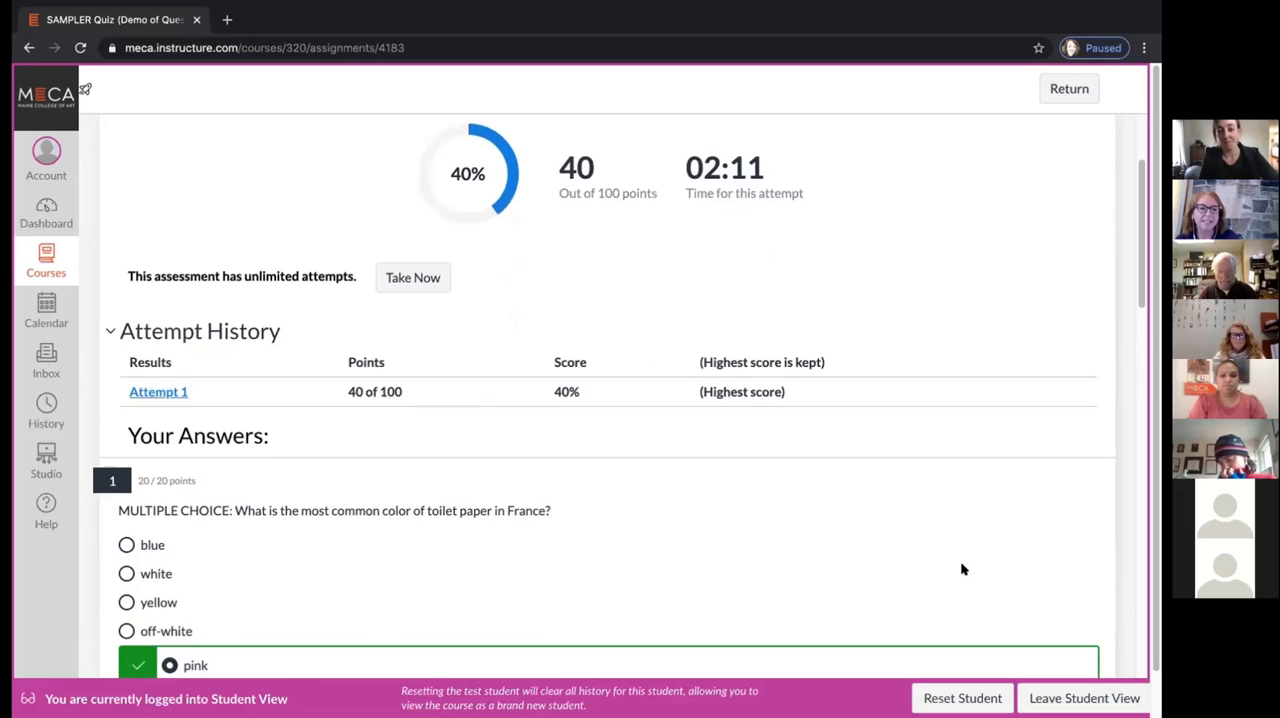
pyautogui.scroll(-1, 962, 569)
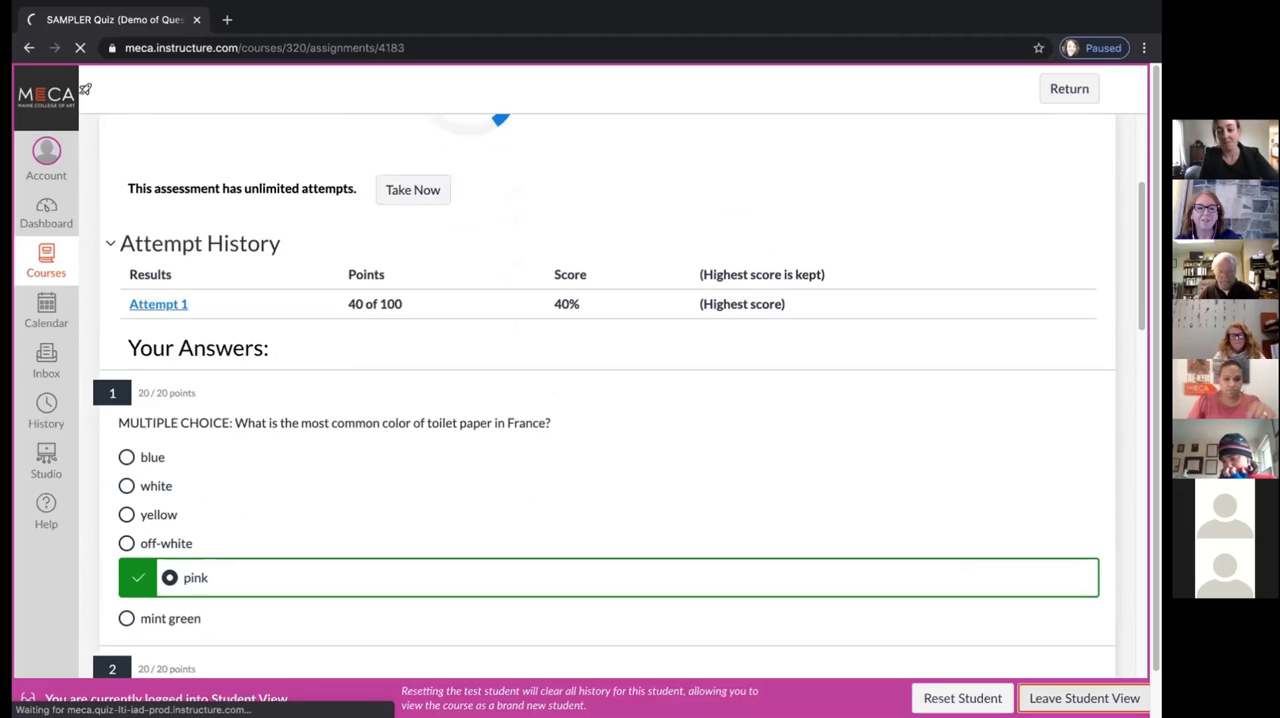
pyautogui.click(1084, 698)
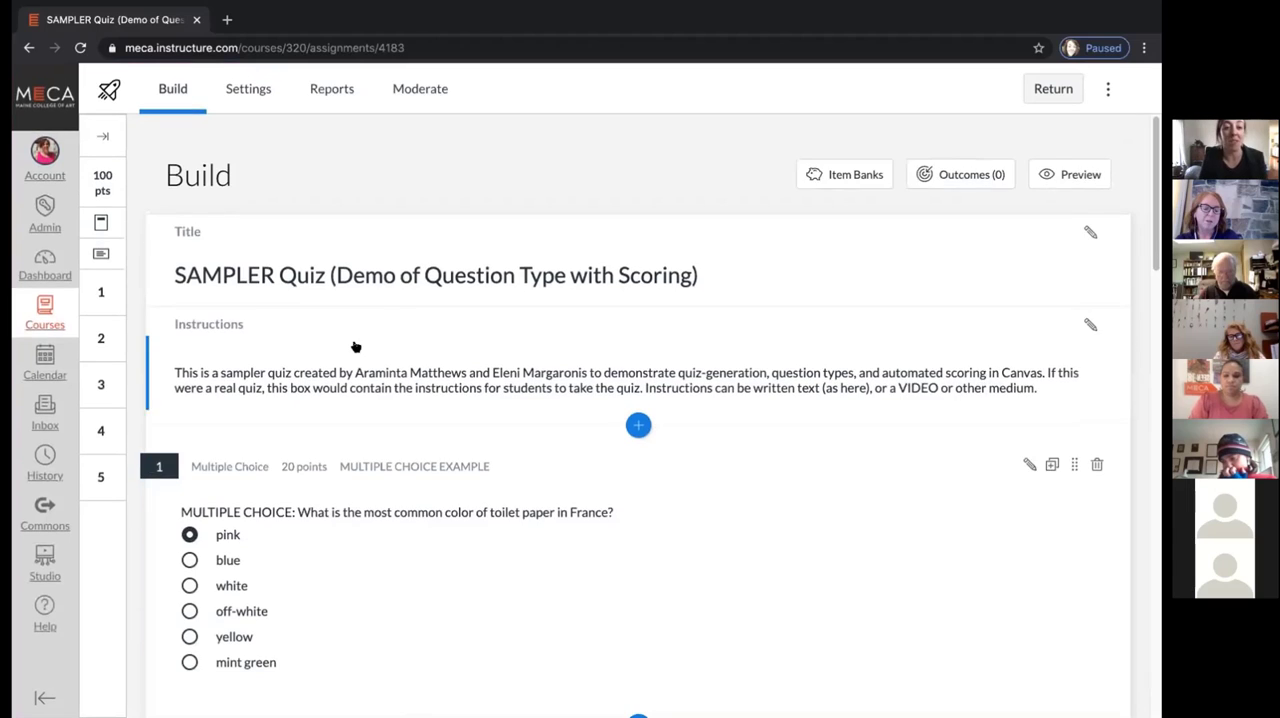
# Examine the five sampler quiz questions and their answer keys in the quiz builder, from multiple choice through hot spot
pyautogui.scroll(-2, 353, 345)
pyautogui.scroll(-2, 355, 346)
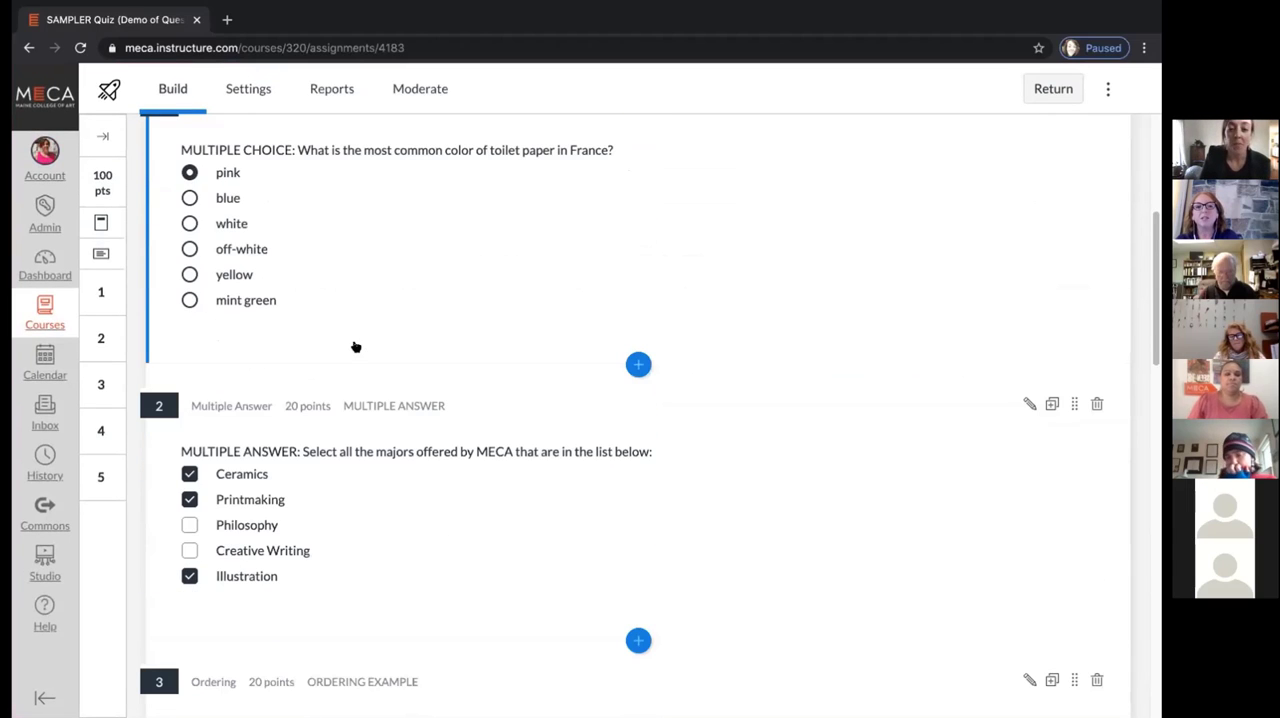
pyautogui.scroll(-5, 355, 346)
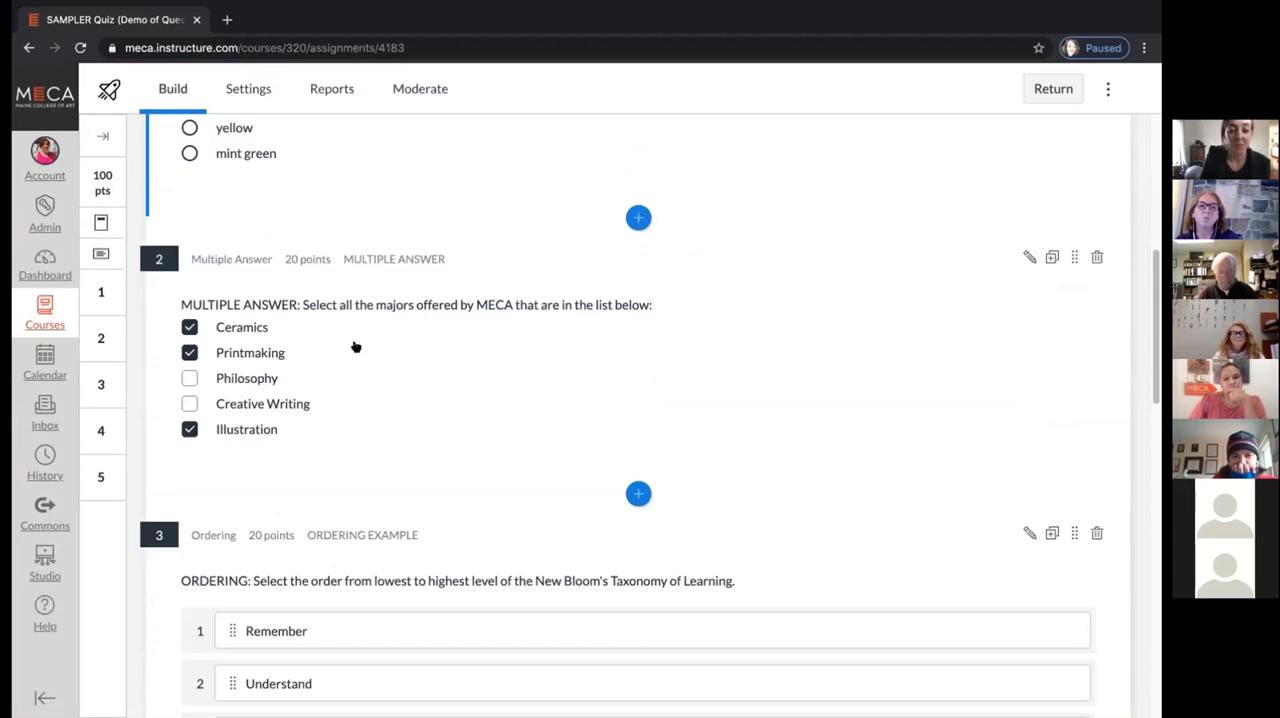
pyautogui.scroll(-4, 355, 346)
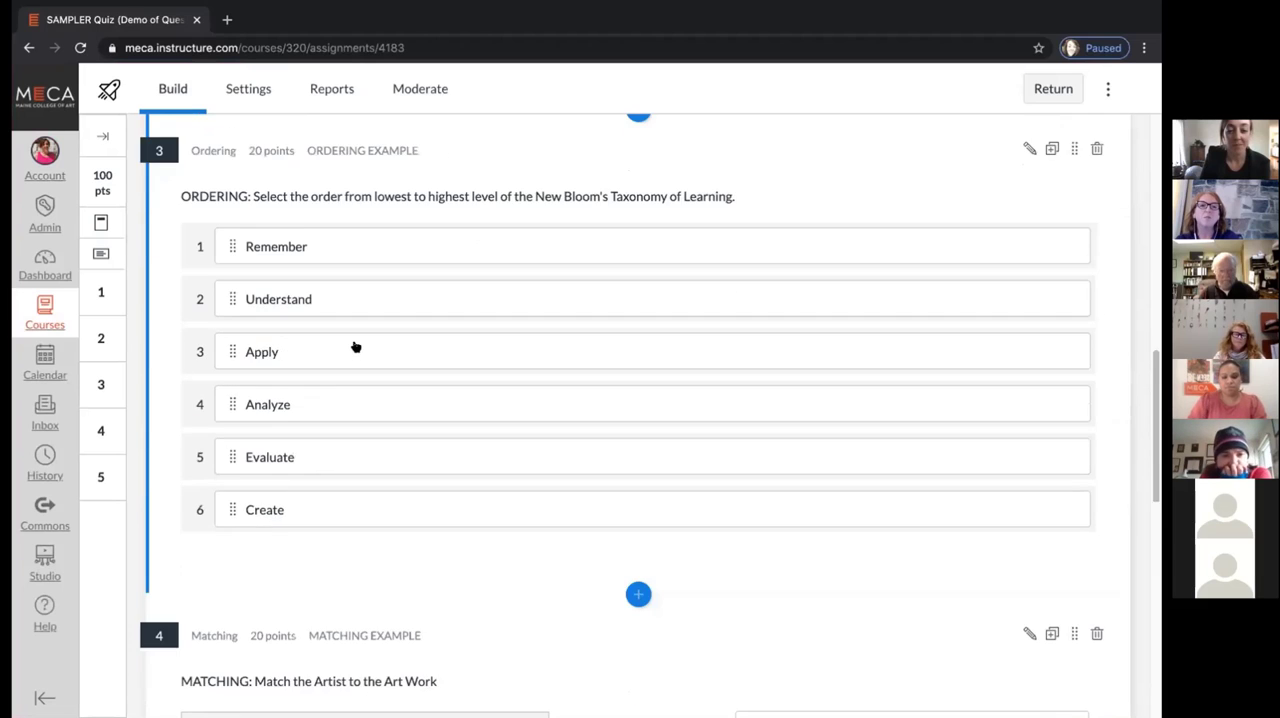
pyautogui.scroll(-4, 355, 346)
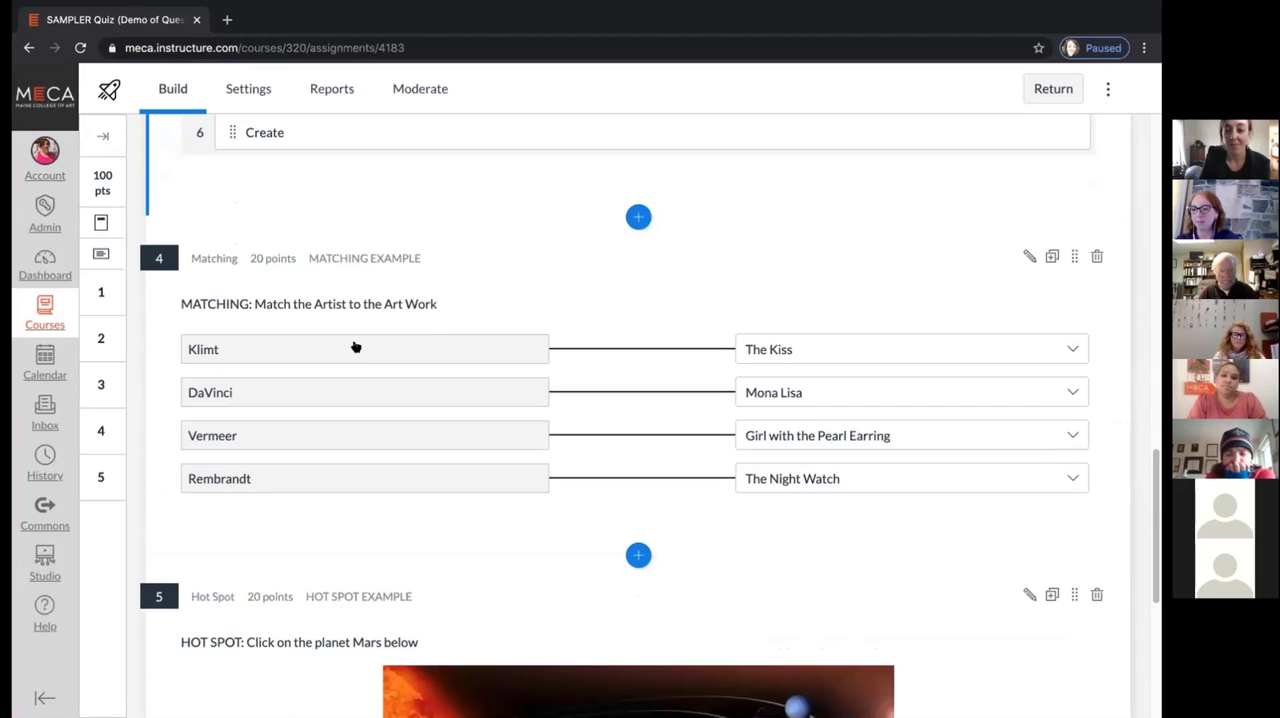
pyautogui.scroll(-3, 355, 346)
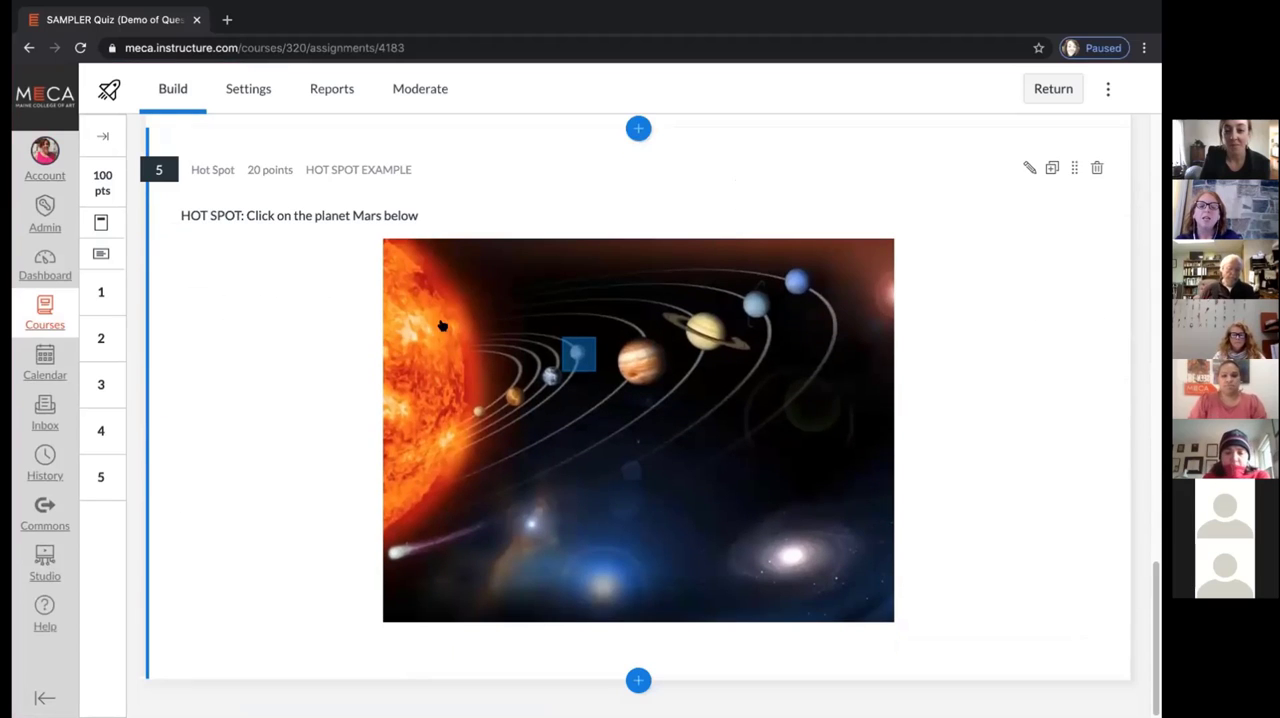
pyautogui.scroll(2, 437, 469)
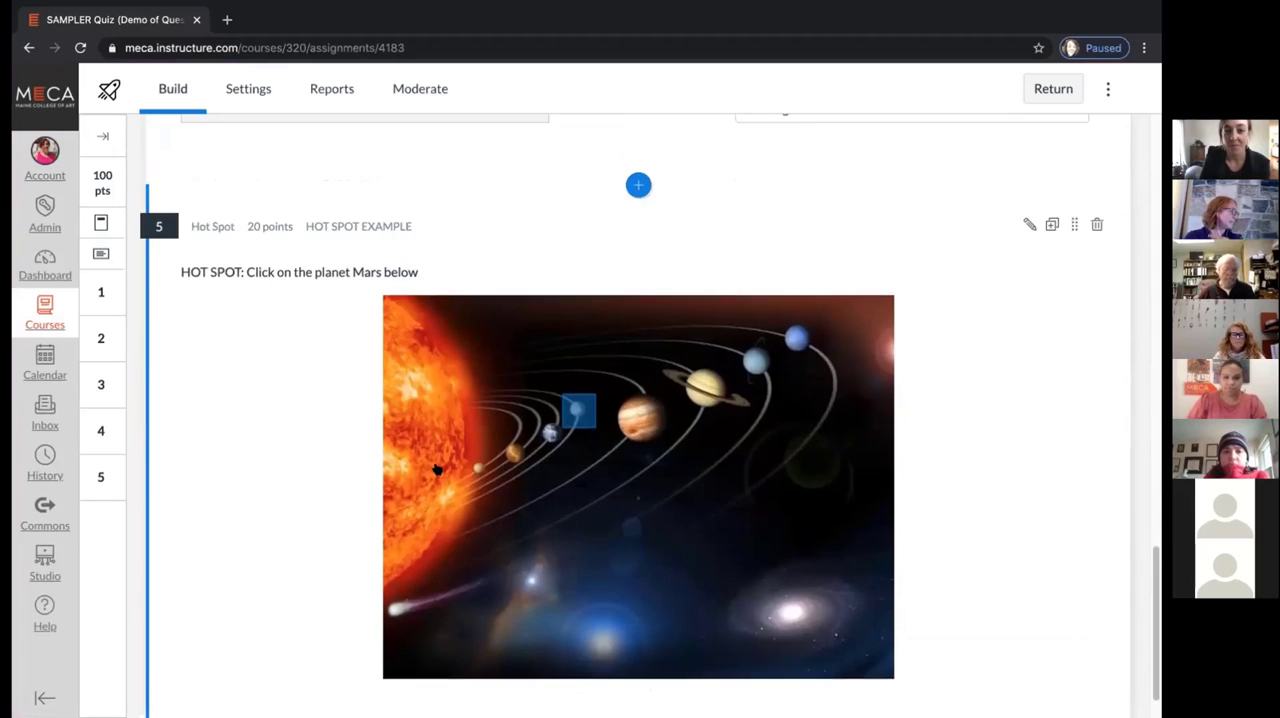
pyautogui.scroll(15, 437, 469)
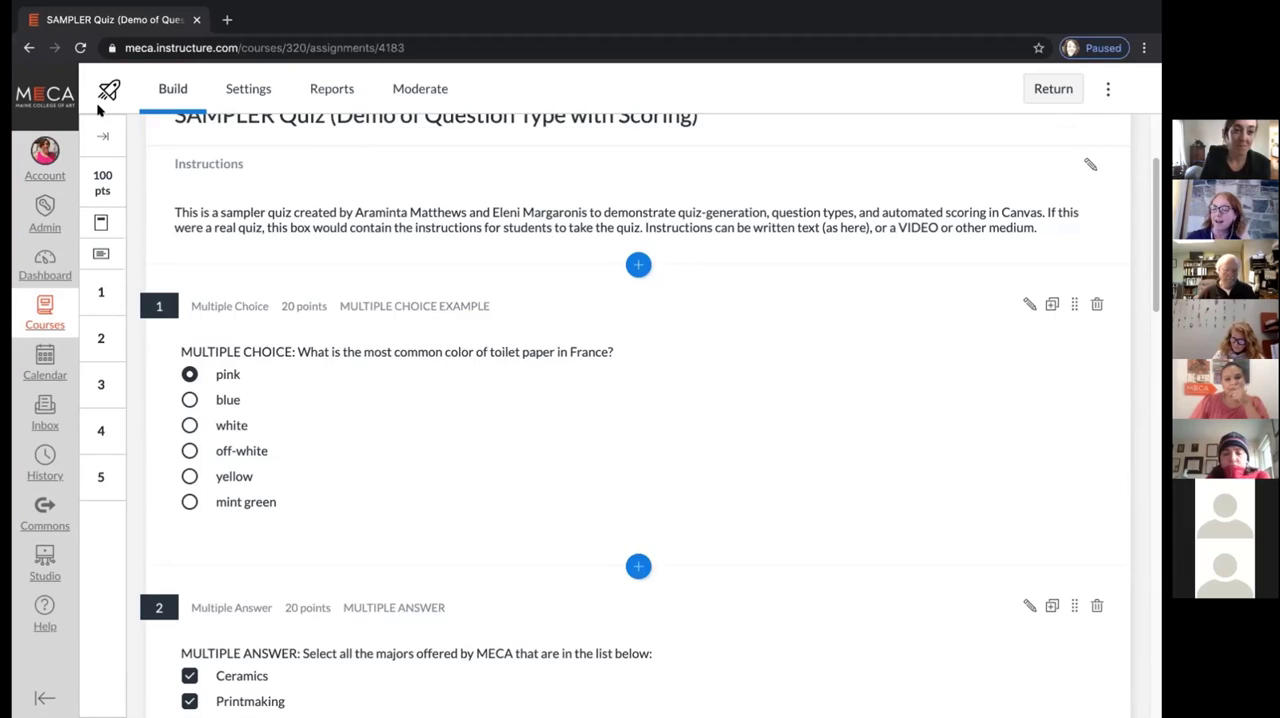
# Return from the quiz builder to the course assignments and open the gradebook
pyautogui.click(1048, 88)
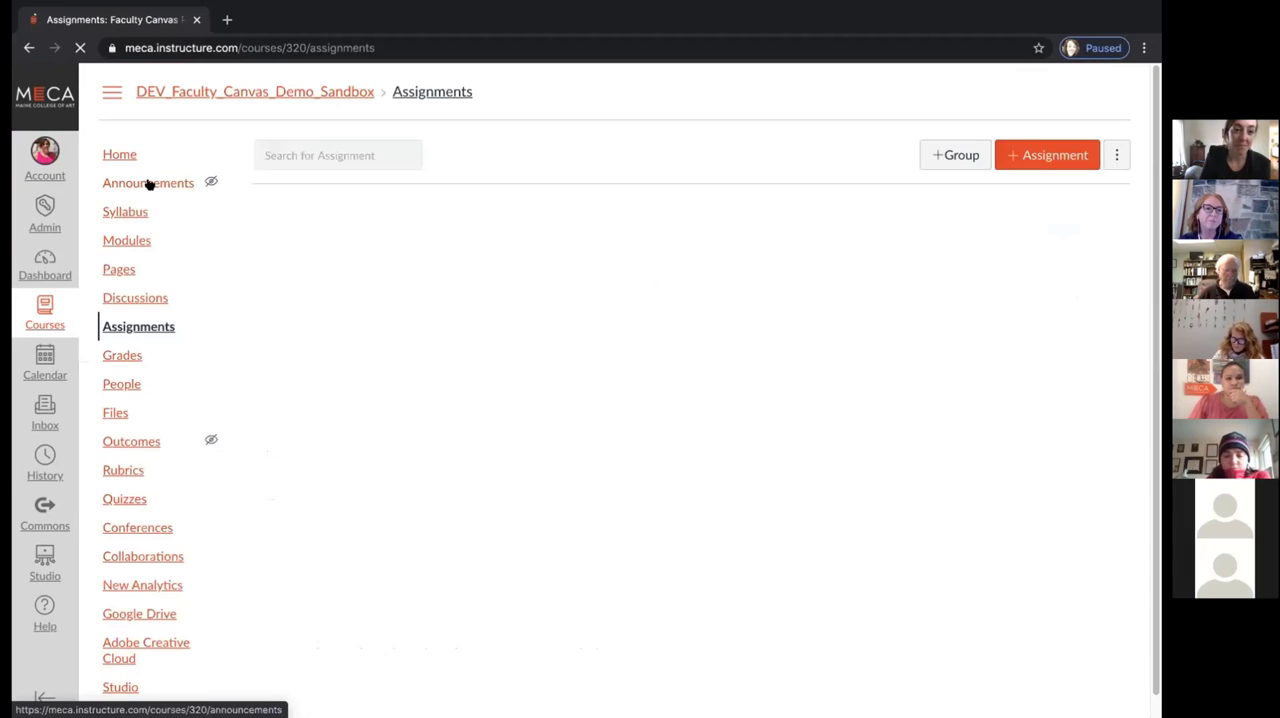
pyautogui.scroll(-2, 128, 500)
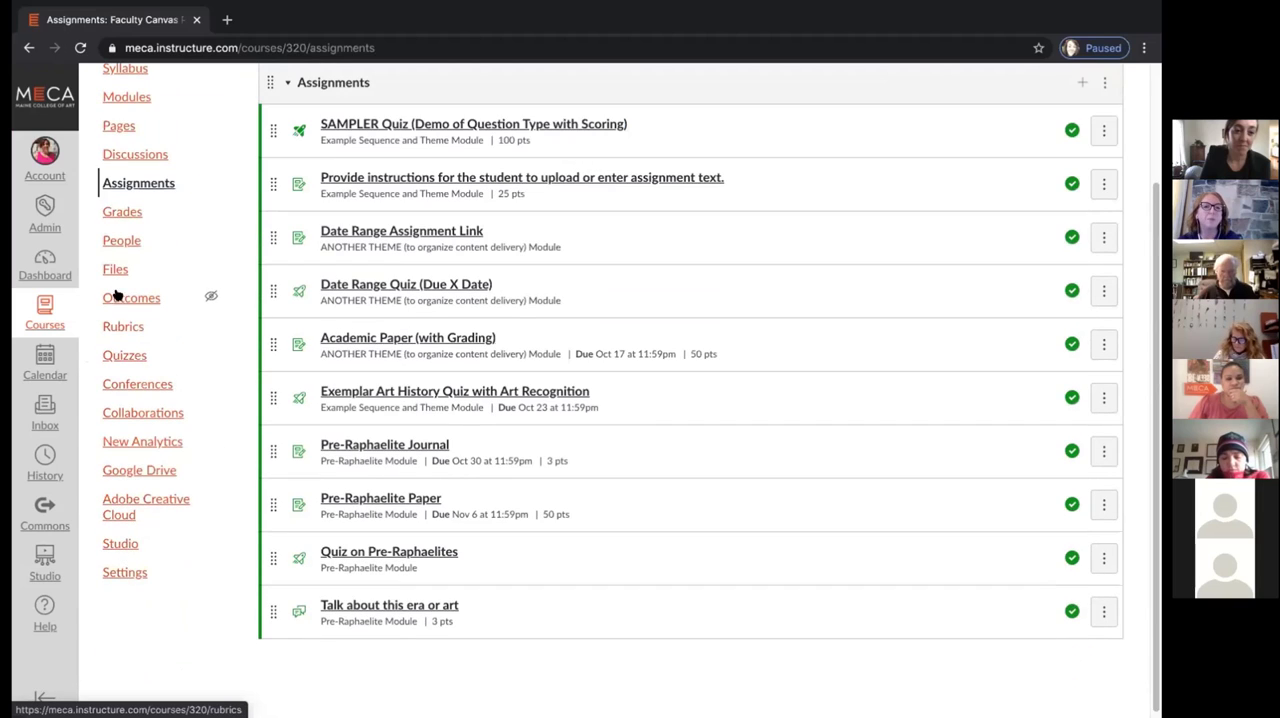
pyautogui.click(123, 213)
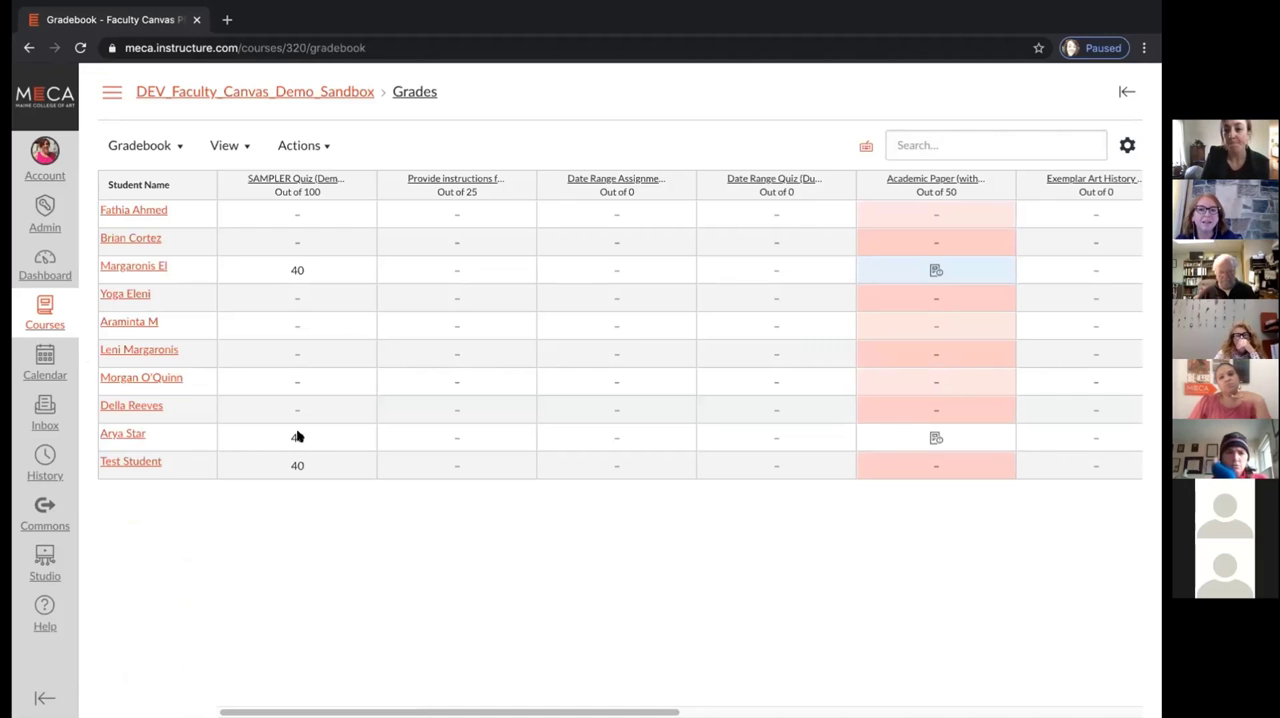
# Open the Academic Paper (with Grading) assignment from the second-to-last student's submission details and launch SpeedGrader
pyautogui.click(932, 438)
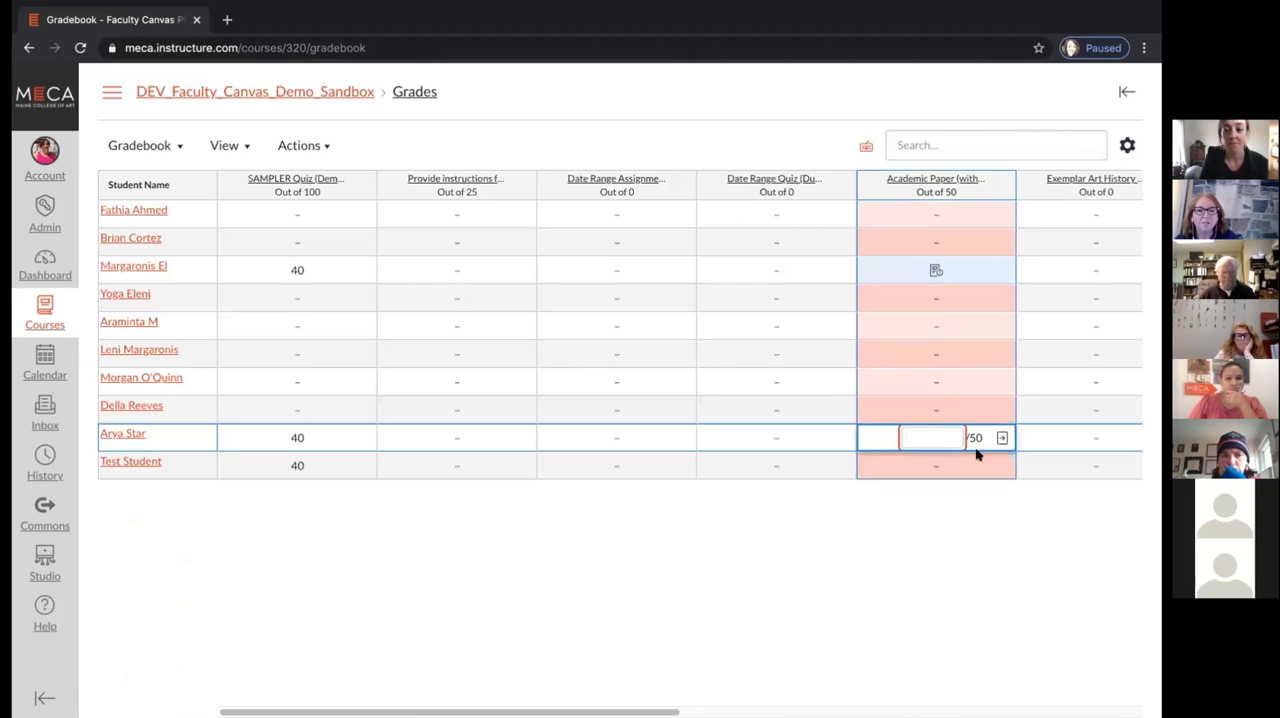
pyautogui.click(1001, 438)
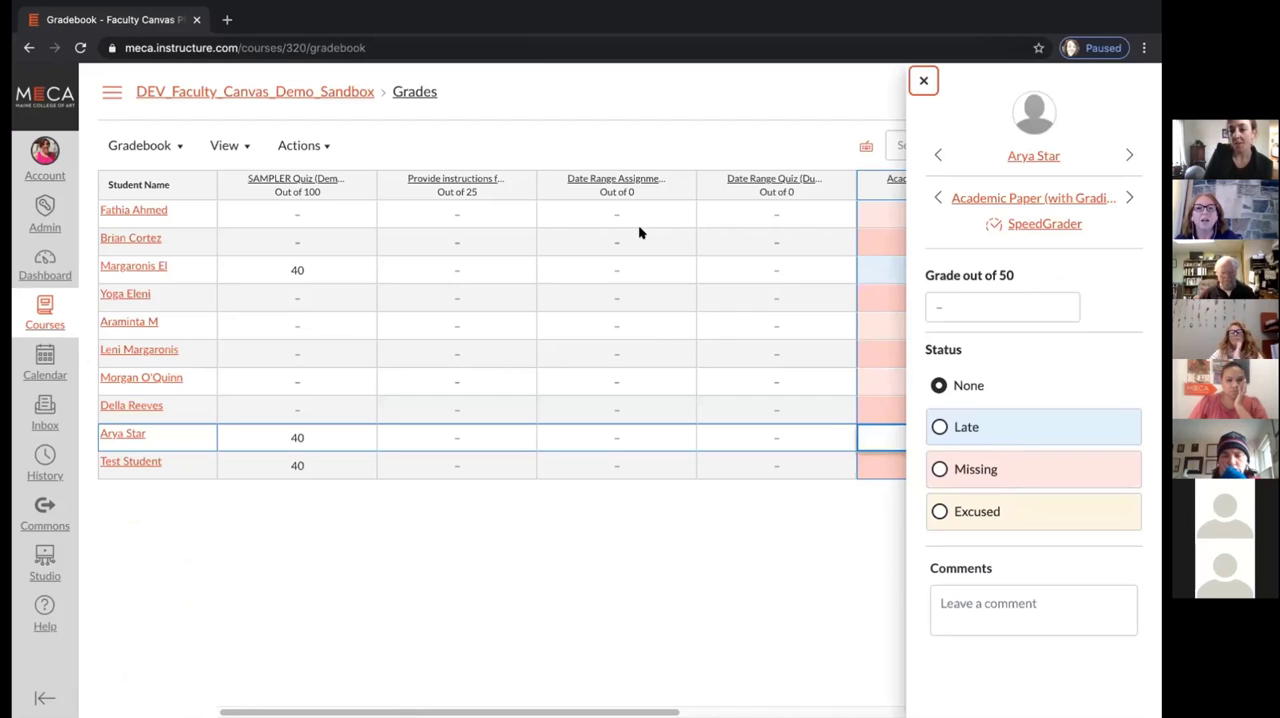
pyautogui.click(1070, 200)
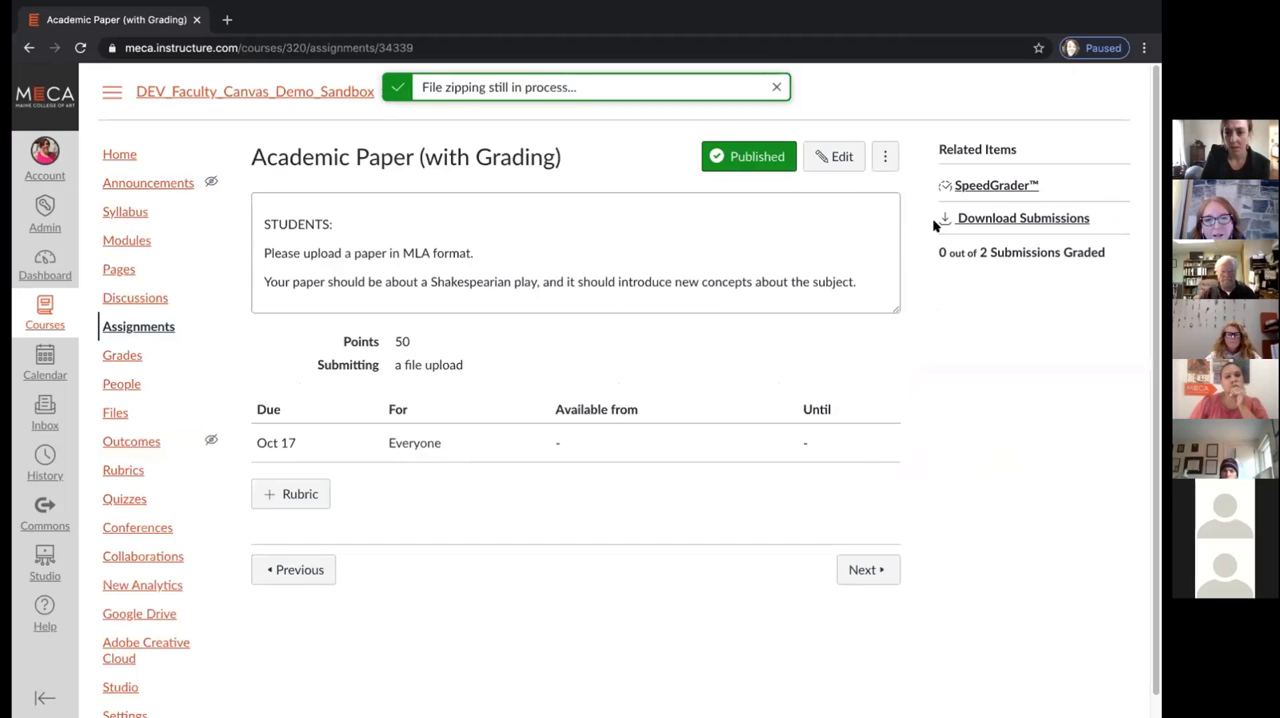
pyautogui.click(982, 186)
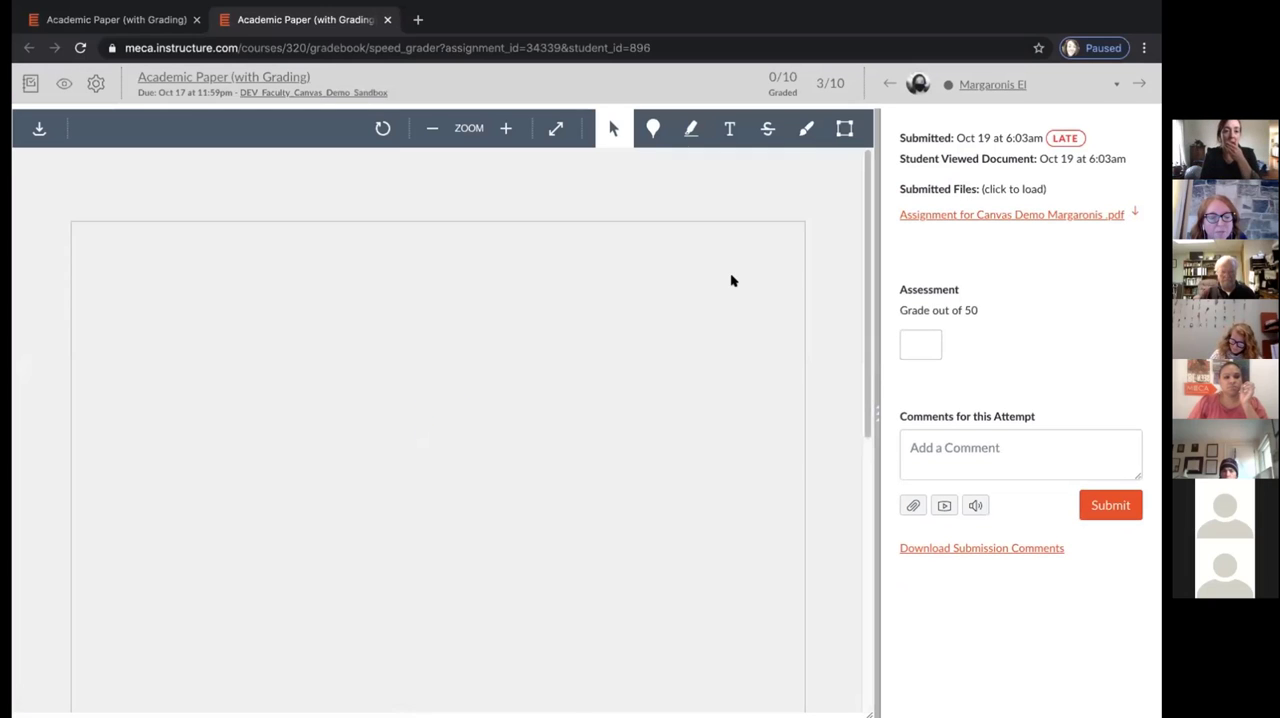
# Look through the submitted PDF's photo and text, and check the fields for the grade and the attempt comment
pyautogui.scroll(-1, 756, 256)
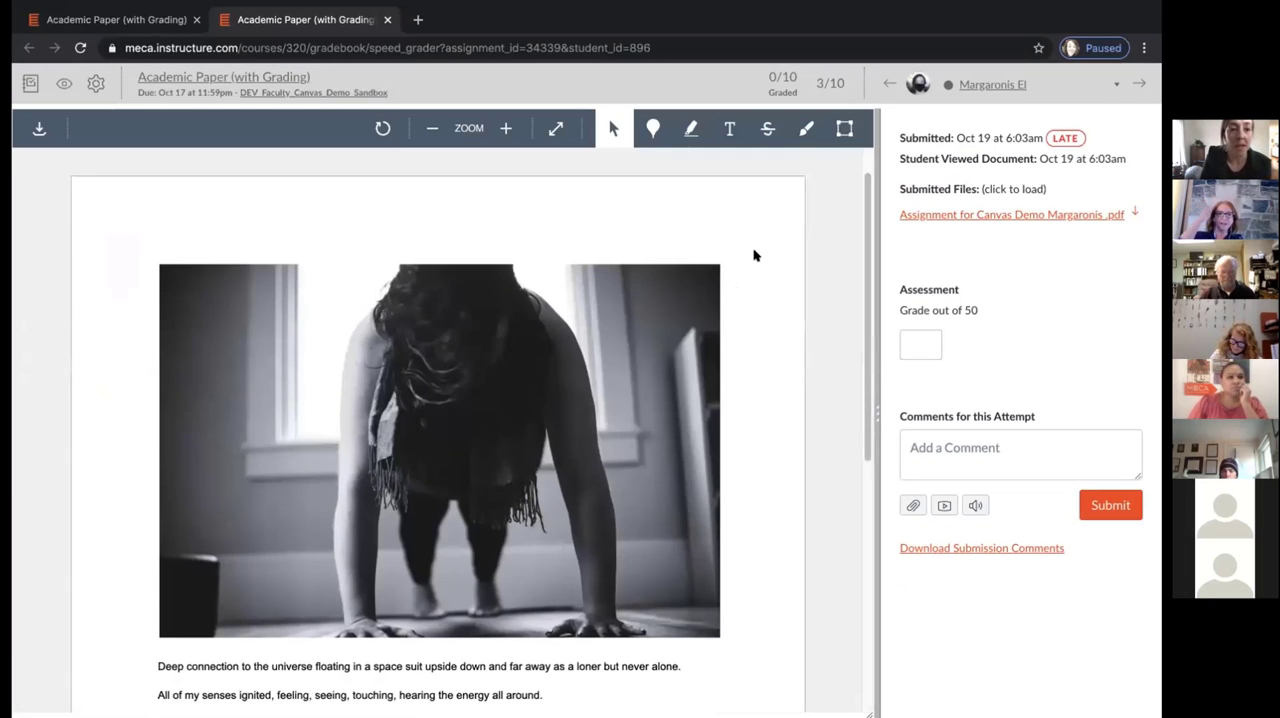
pyautogui.scroll(1, 756, 256)
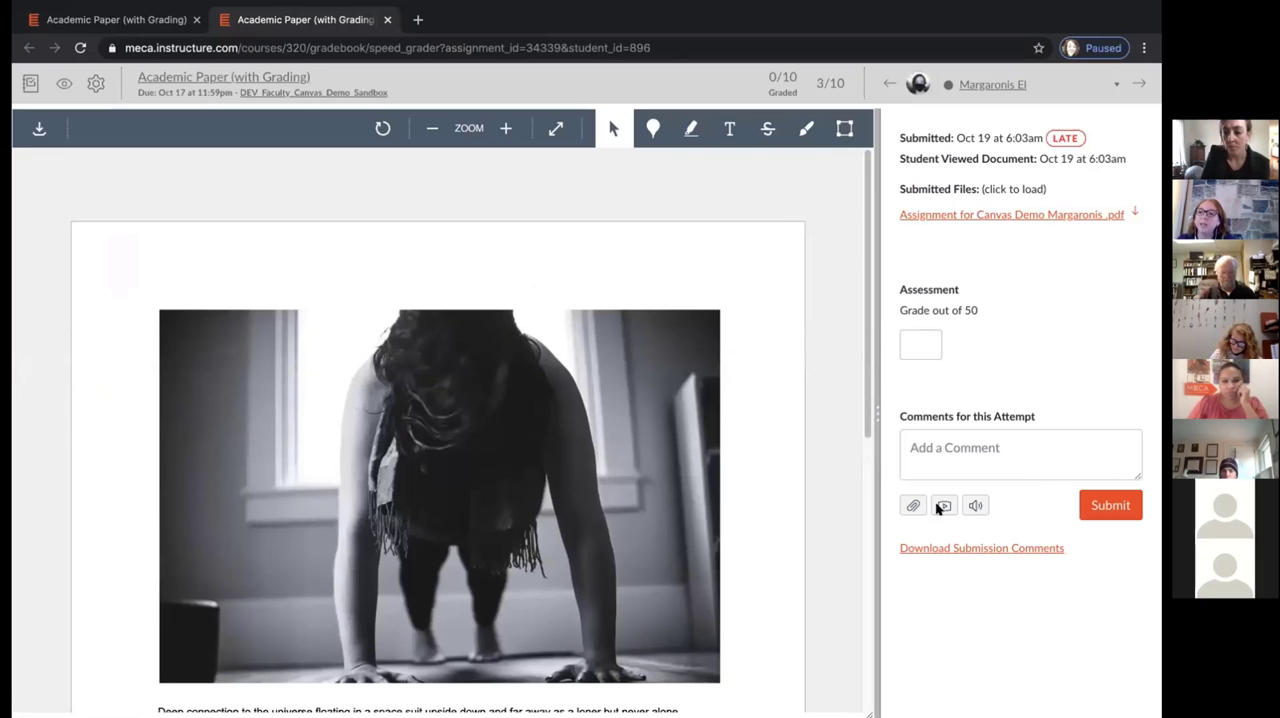
pyautogui.scroll(-2, 643, 370)
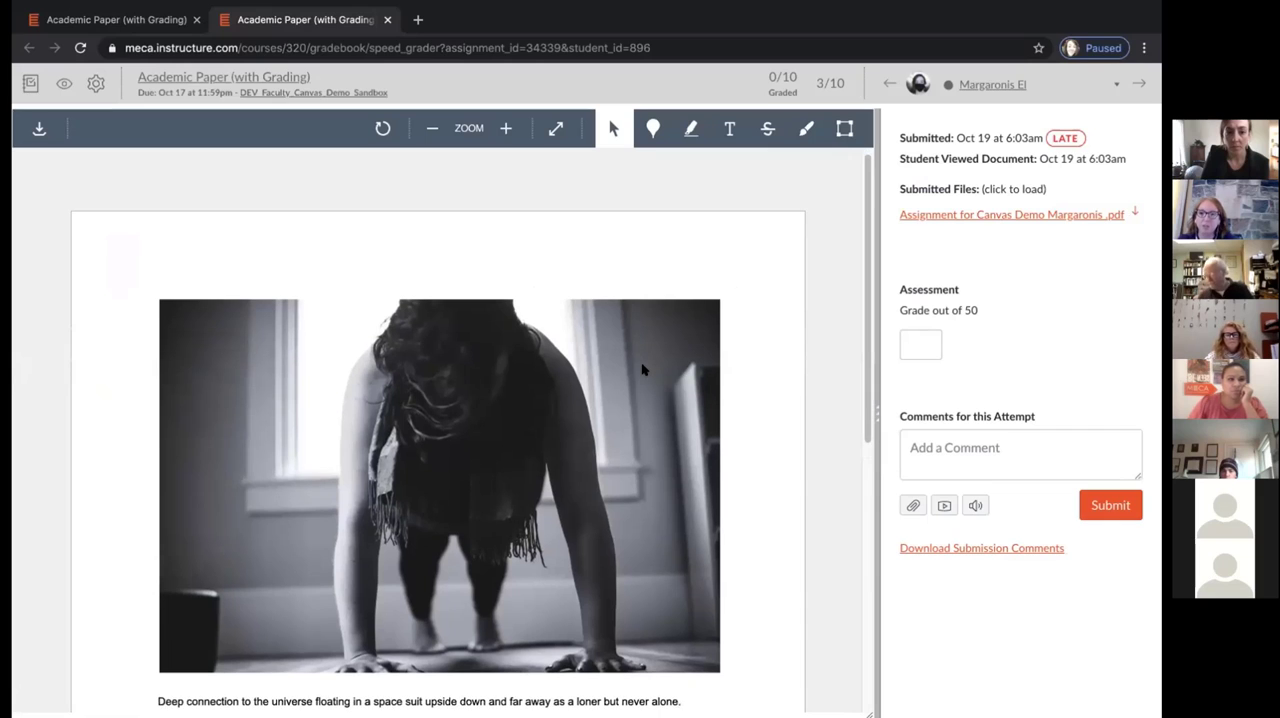
pyautogui.scroll(-2, 643, 370)
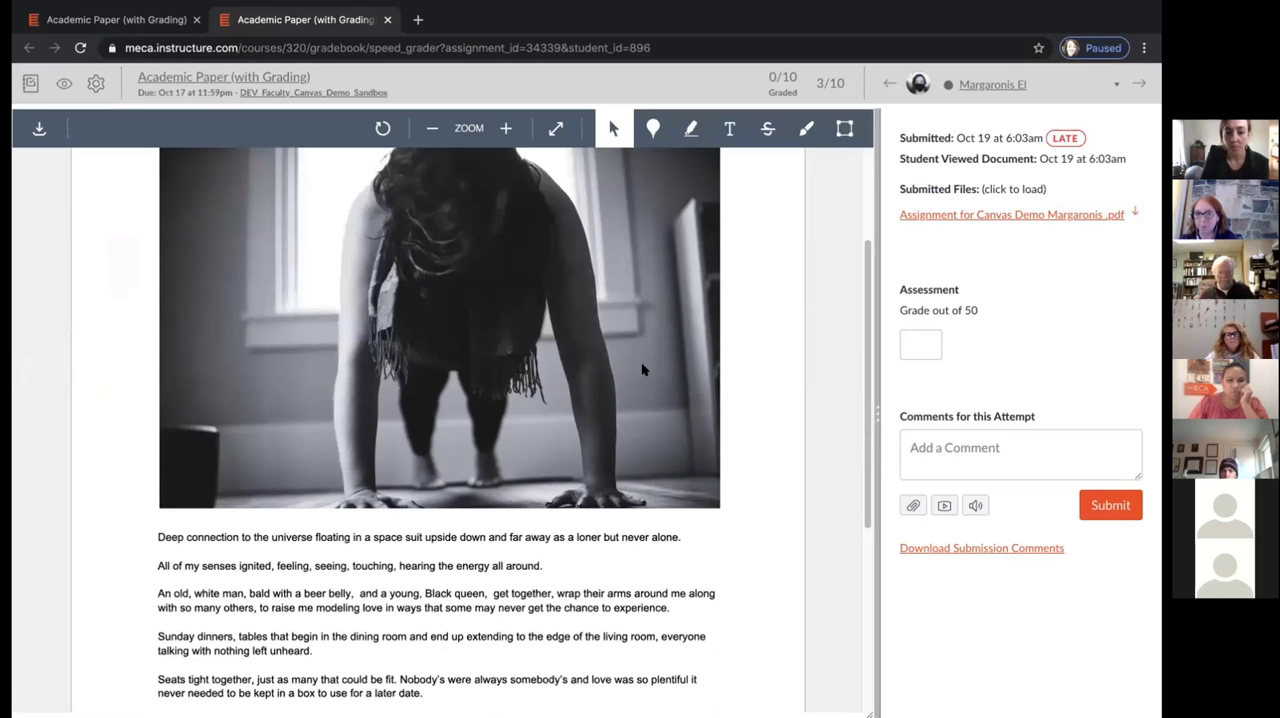
pyautogui.scroll(-3, 643, 370)
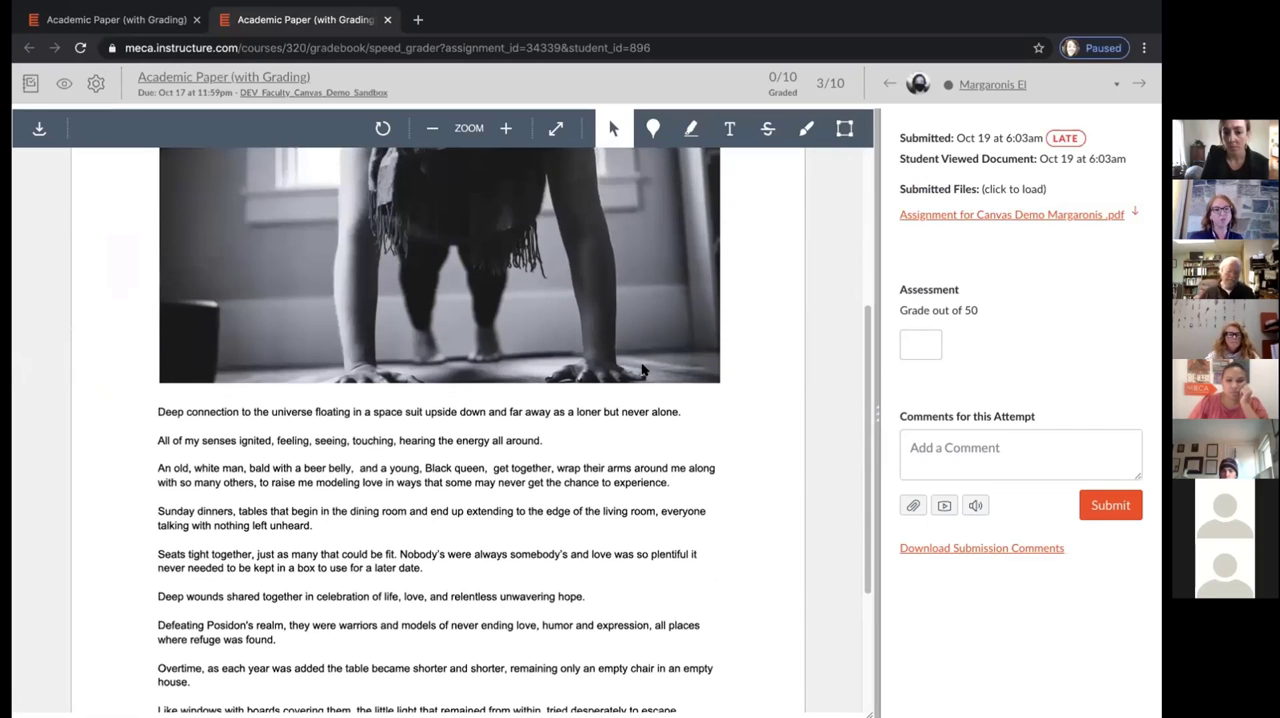
pyautogui.scroll(7, 643, 370)
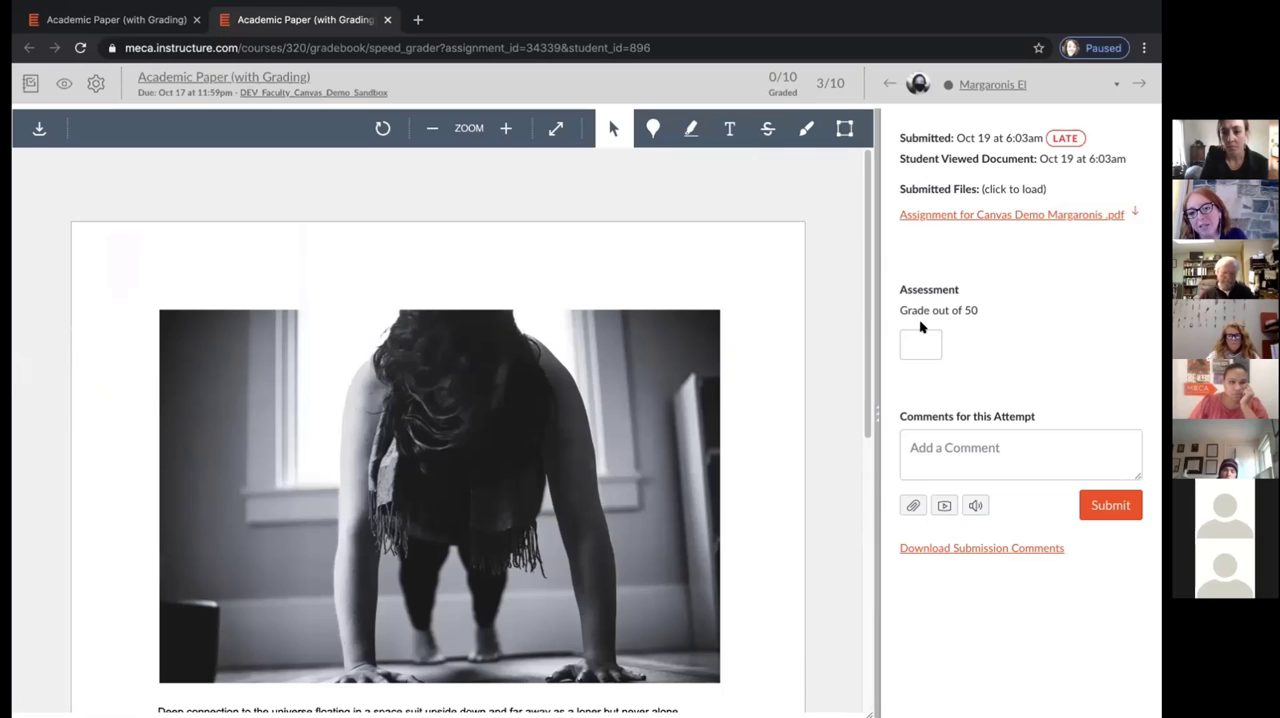
pyautogui.click(921, 350)
pyautogui.click(952, 454)
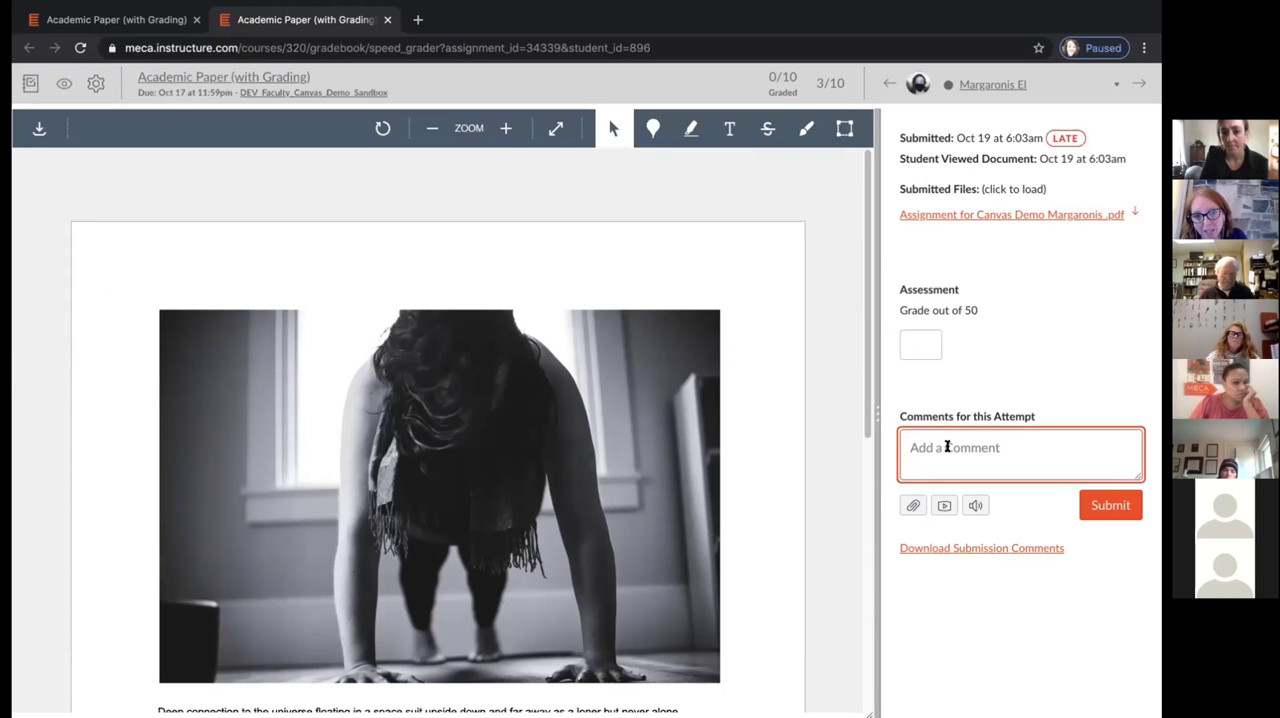
# Place a blue point annotation on the bright window in the photo with the comment "The lighting here could be dimmer"
pyautogui.click(652, 128)
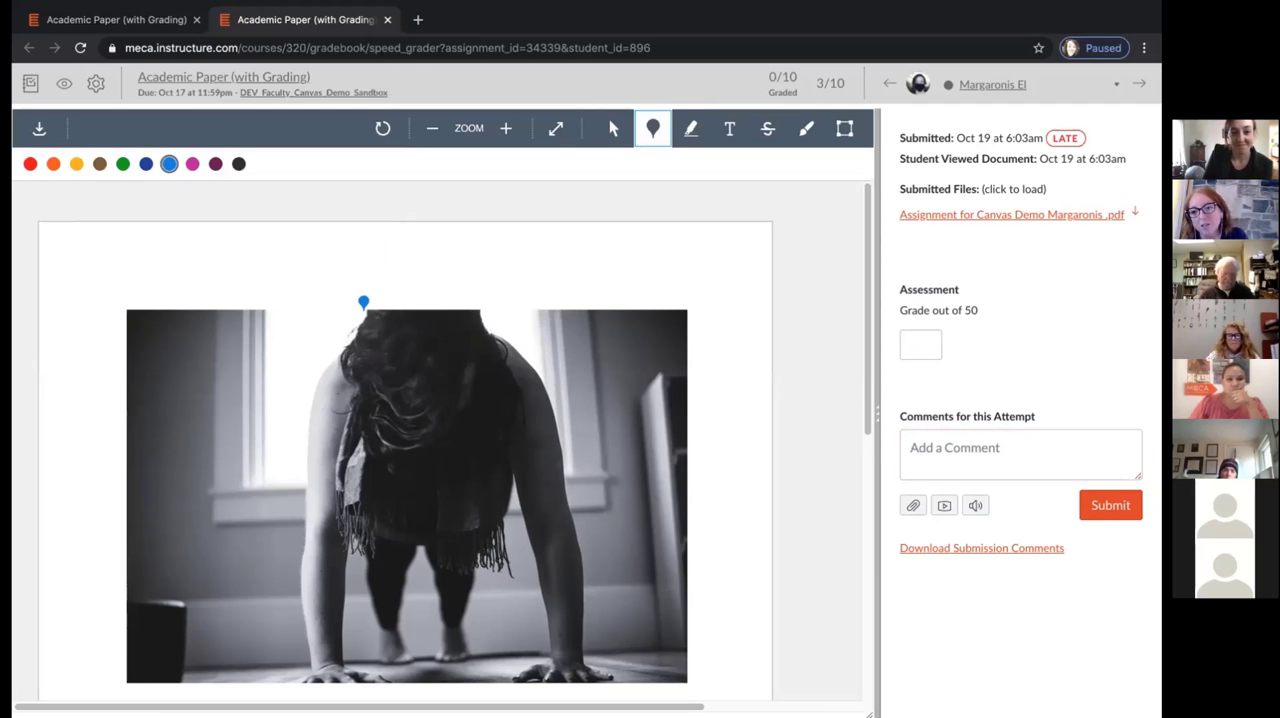
pyautogui.click(309, 318)
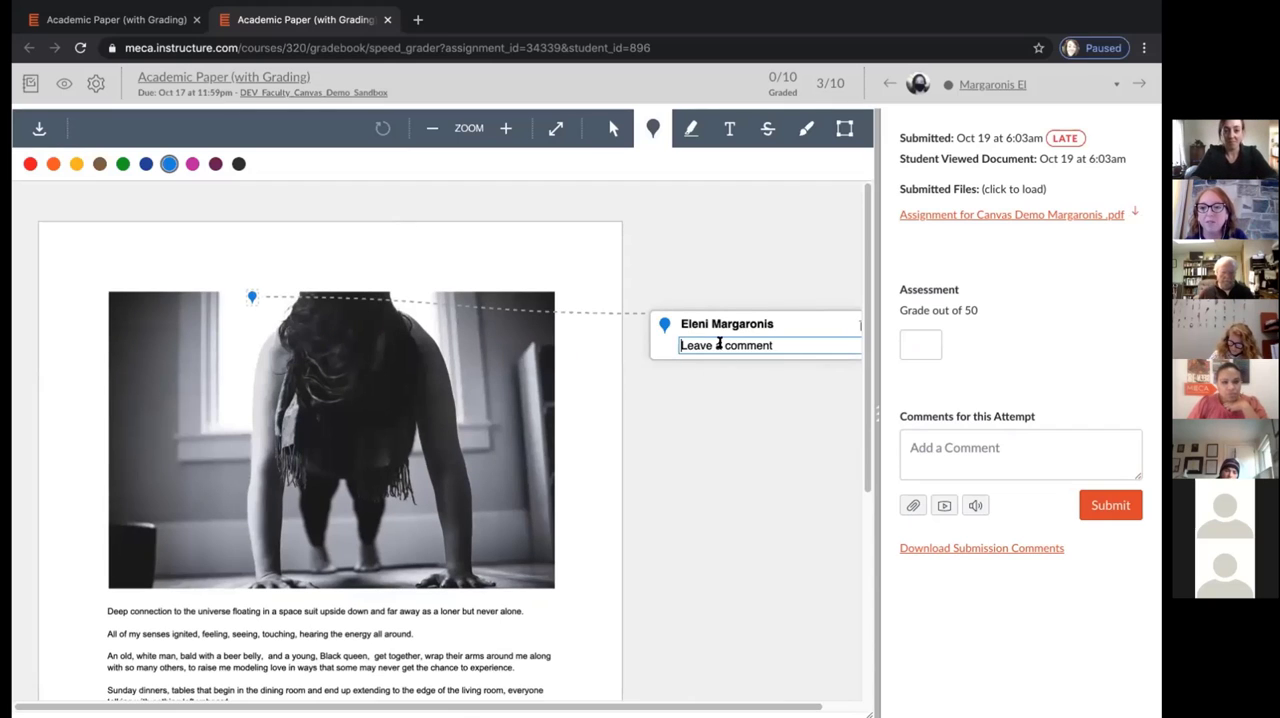
pyautogui.write('The lighting here')
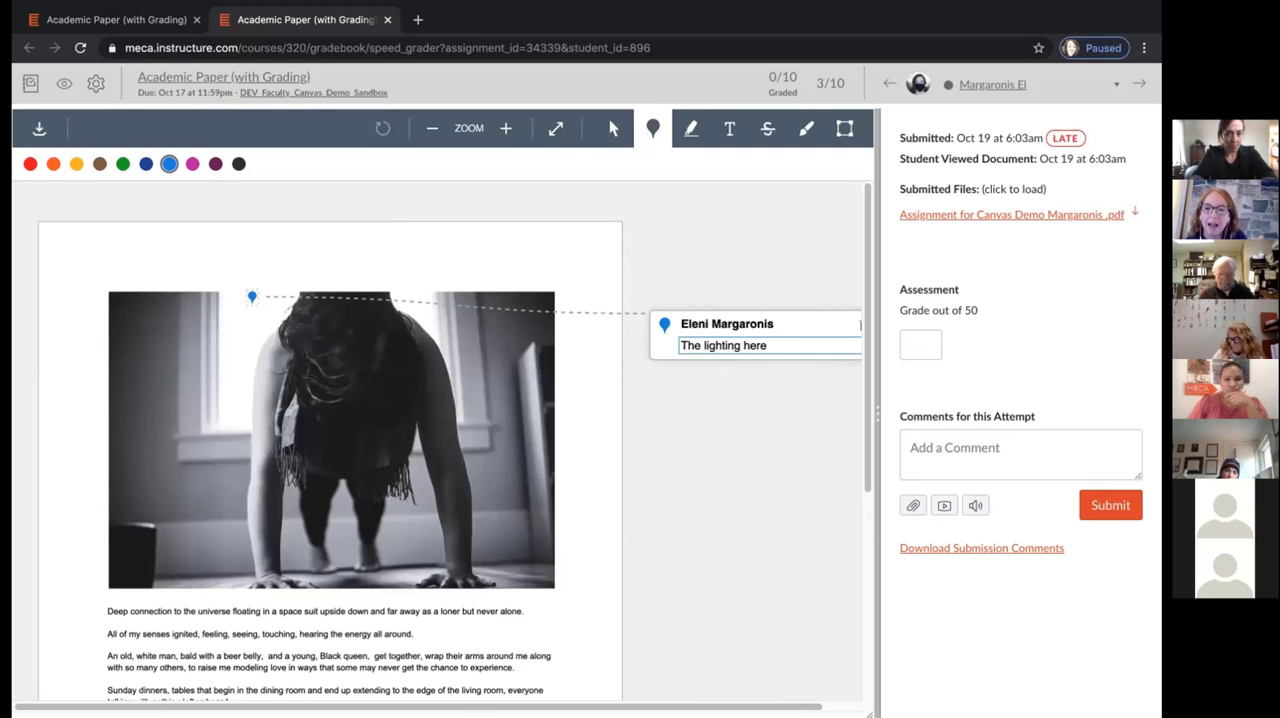
pyautogui.write('d be dim')
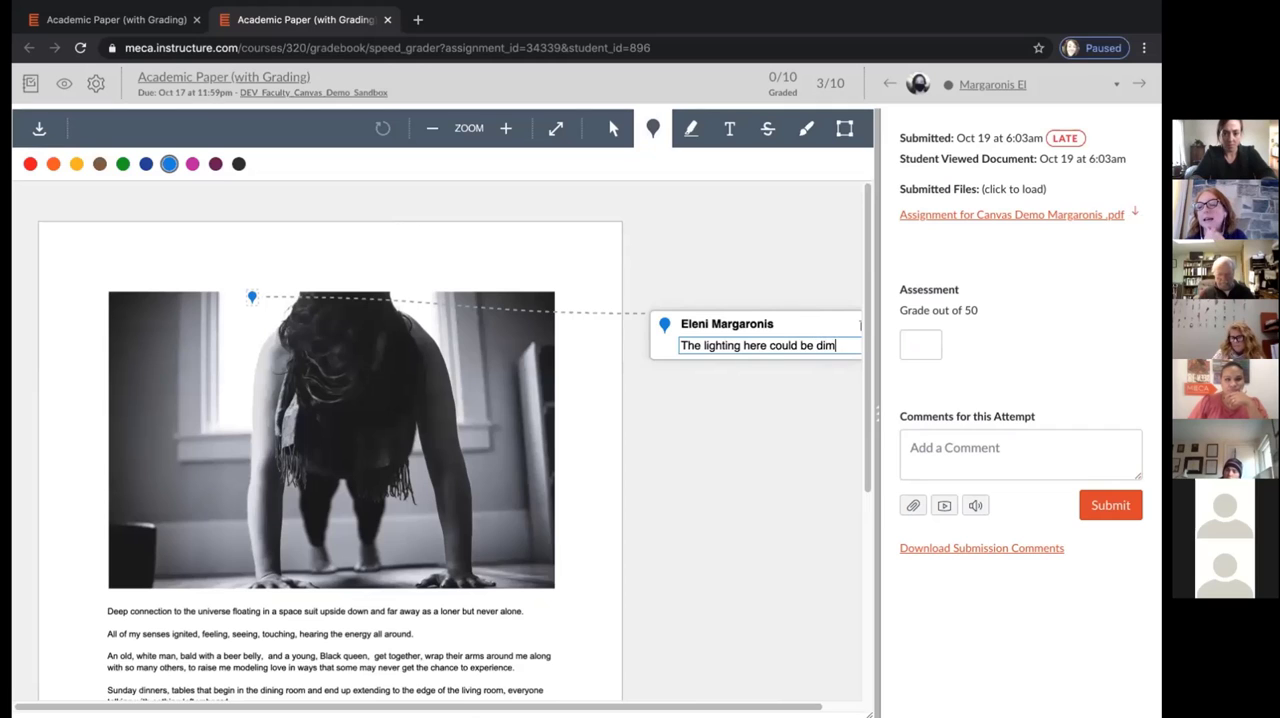
pyautogui.write('mer')
pyautogui.press('Return')
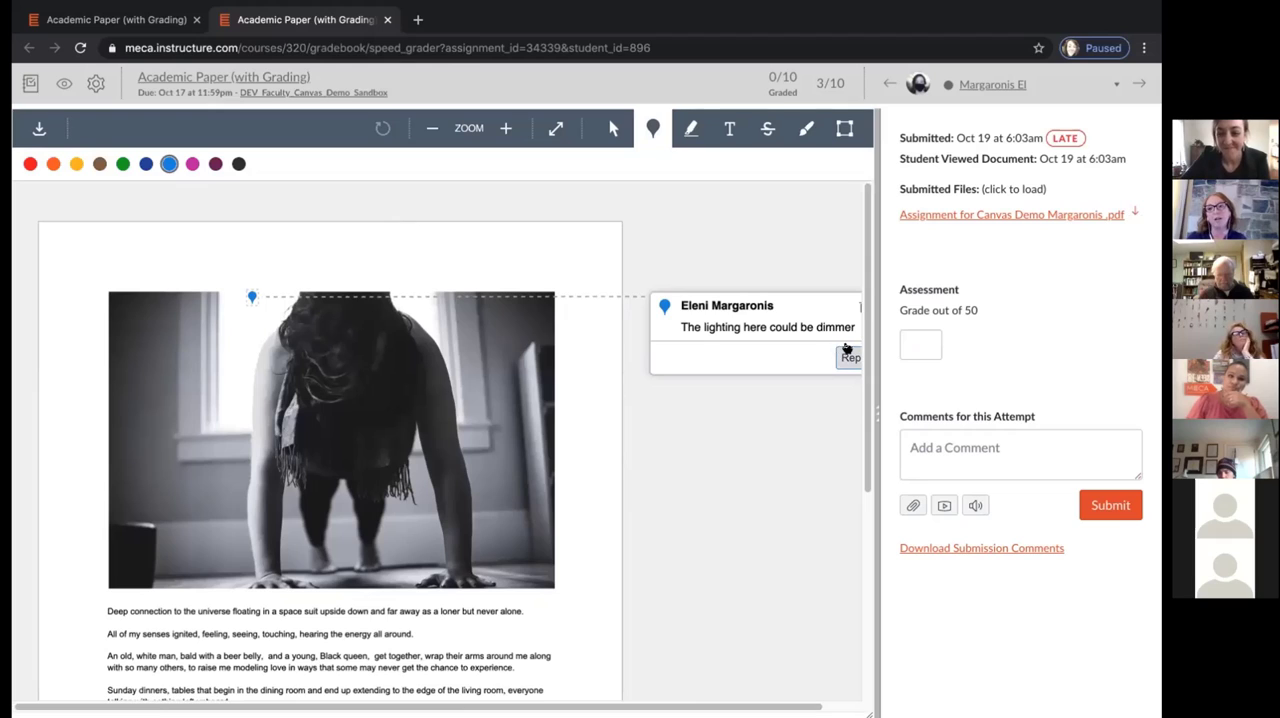
# Try the highlighter, and draw a thin blue freehand loop around the dark box in the photo's lower-left corner
pyautogui.click(689, 132)
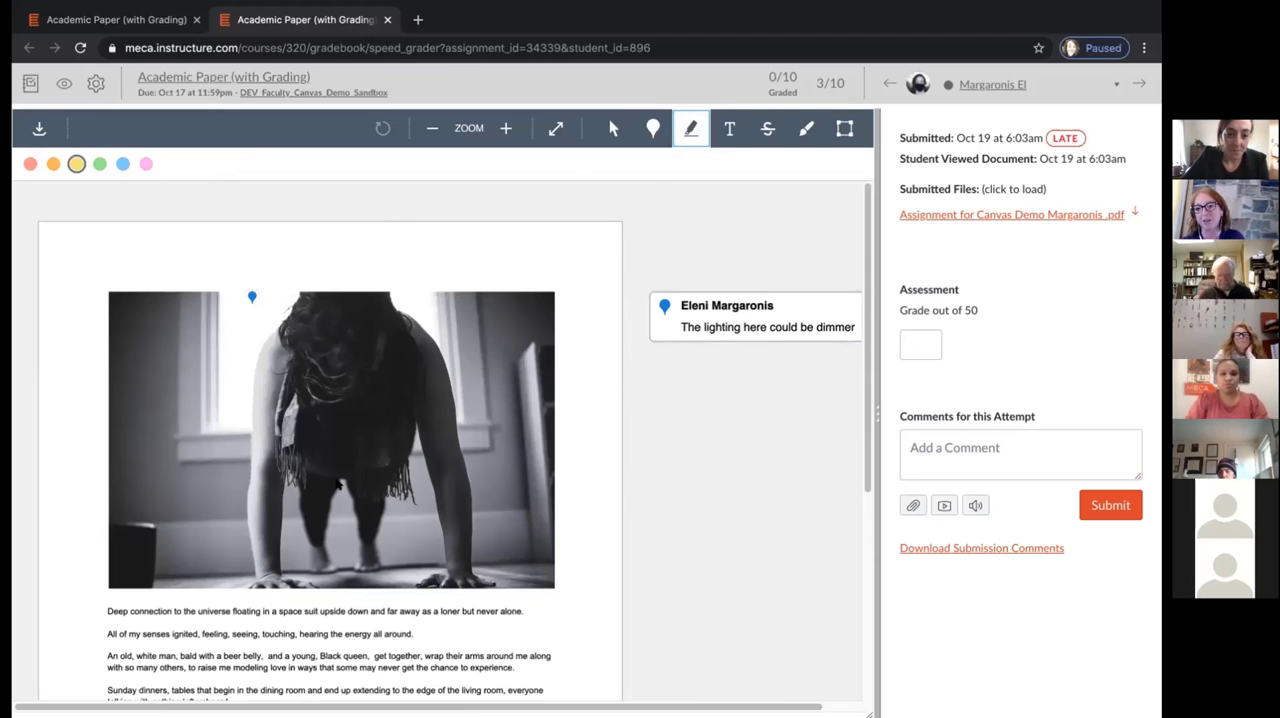
pyautogui.click(99, 555)
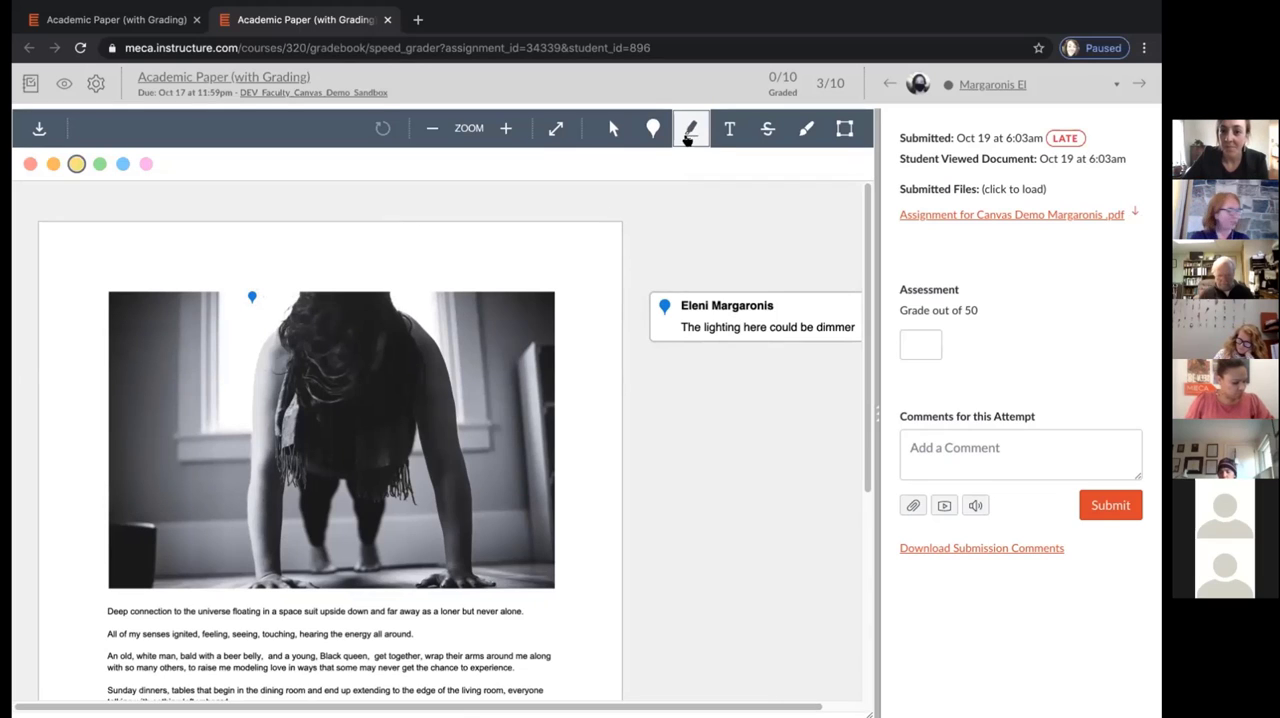
pyautogui.click(806, 128)
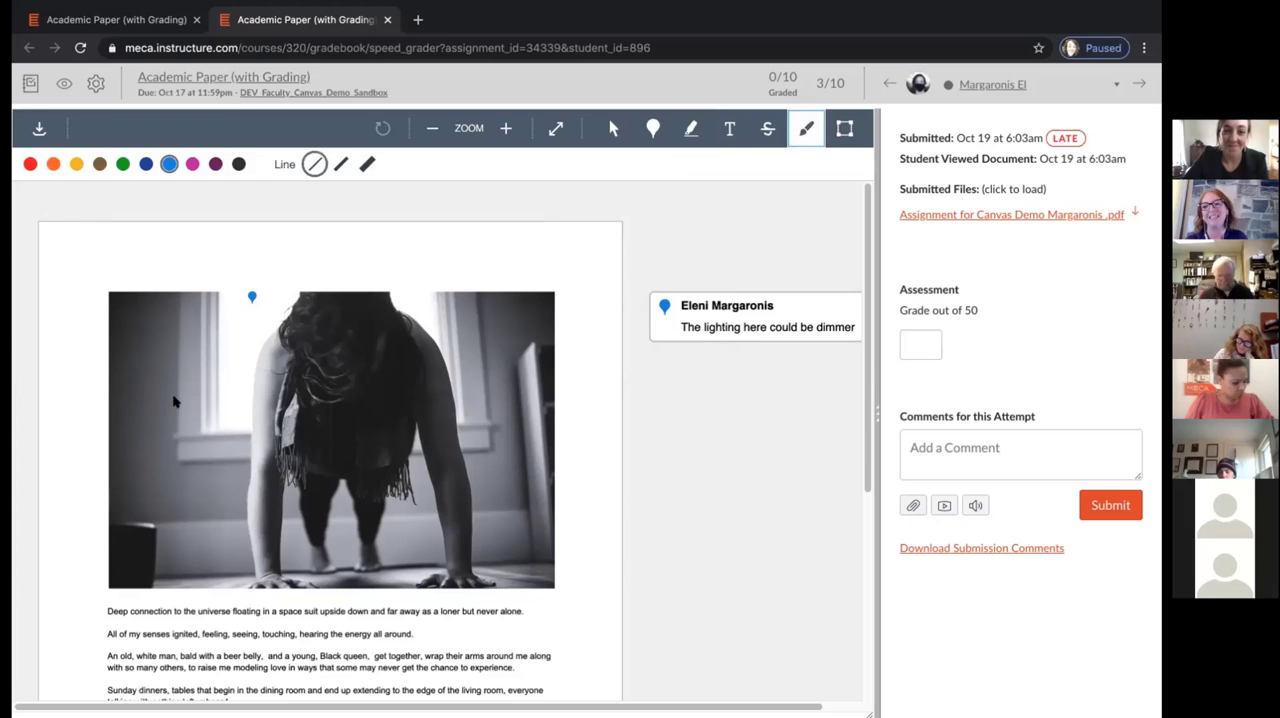
pyautogui.moveTo(148, 465)
pyautogui.mouseDown()
pyautogui.moveTo(125, 550)
pyautogui.moveTo(172, 474)
pyautogui.mouseUp()
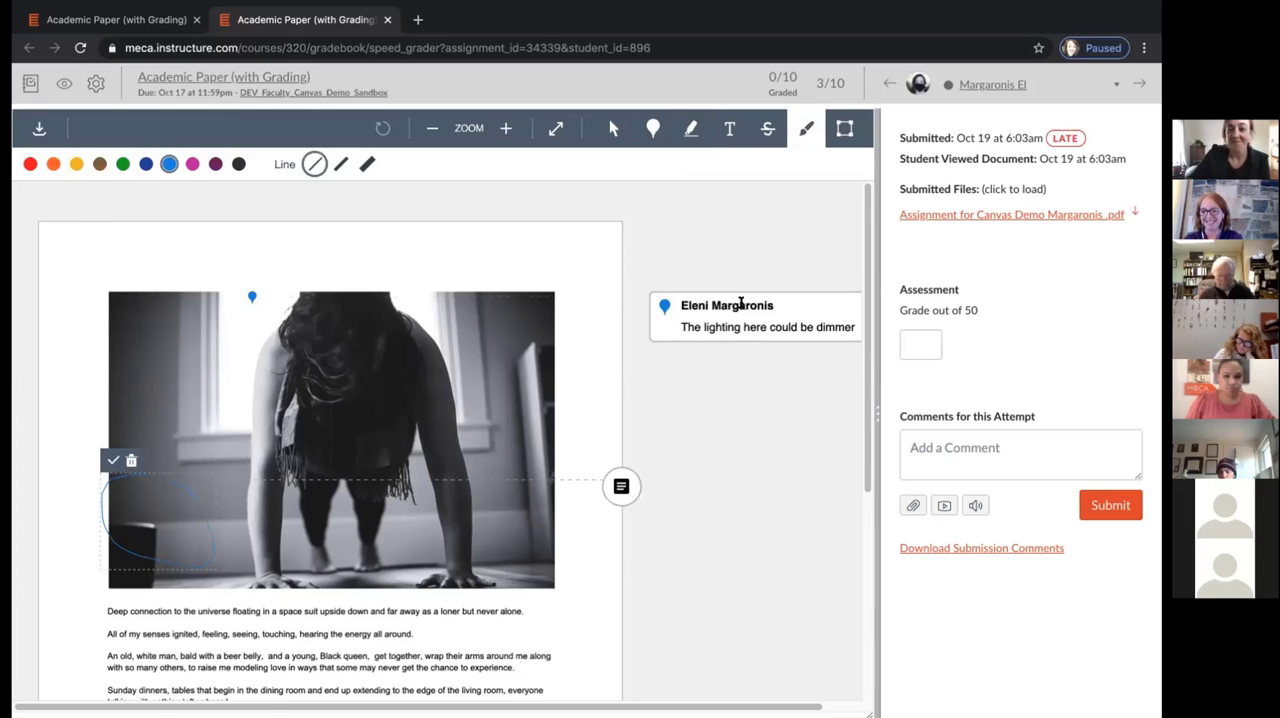
pyautogui.scroll(-1, 739, 301)
pyautogui.scroll(-3, 740, 301)
pyautogui.scroll(4, 740, 302)
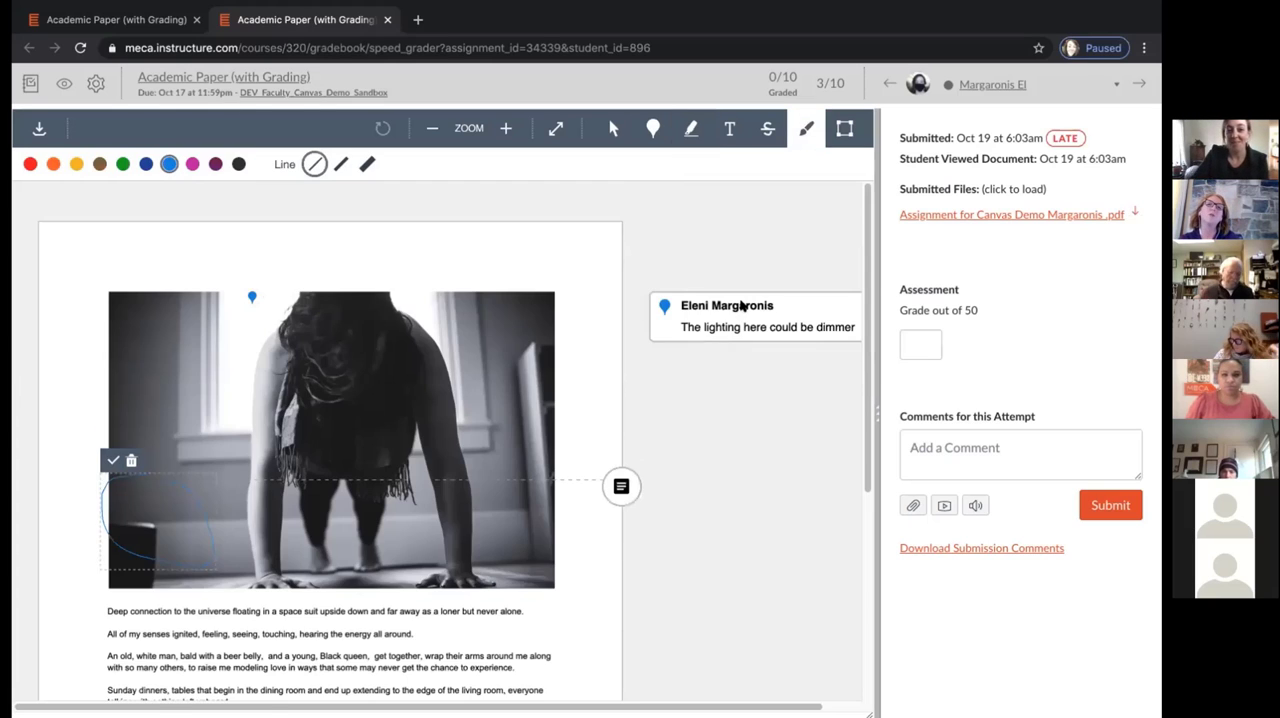